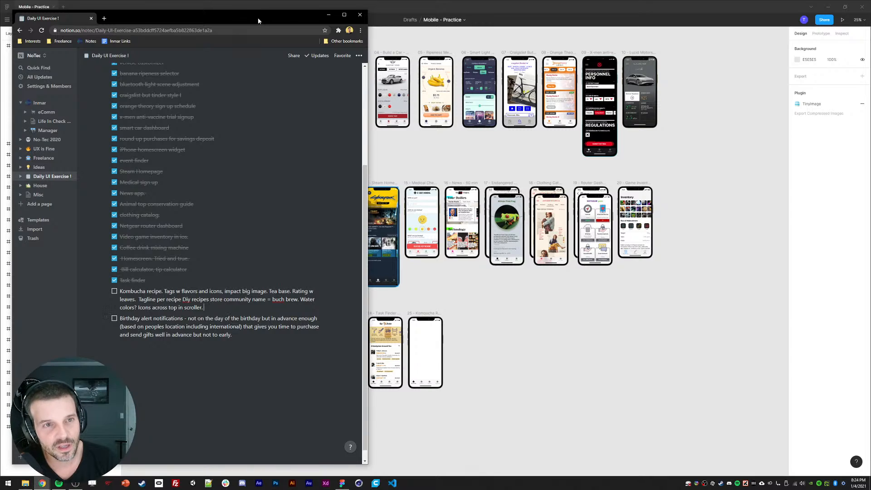
drag(252, 15, 250, 13)
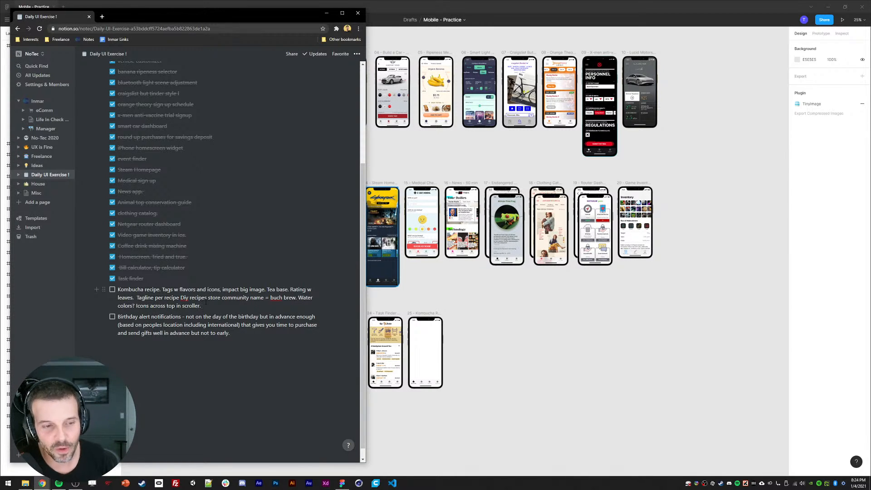
drag(294, 16, 289, 12)
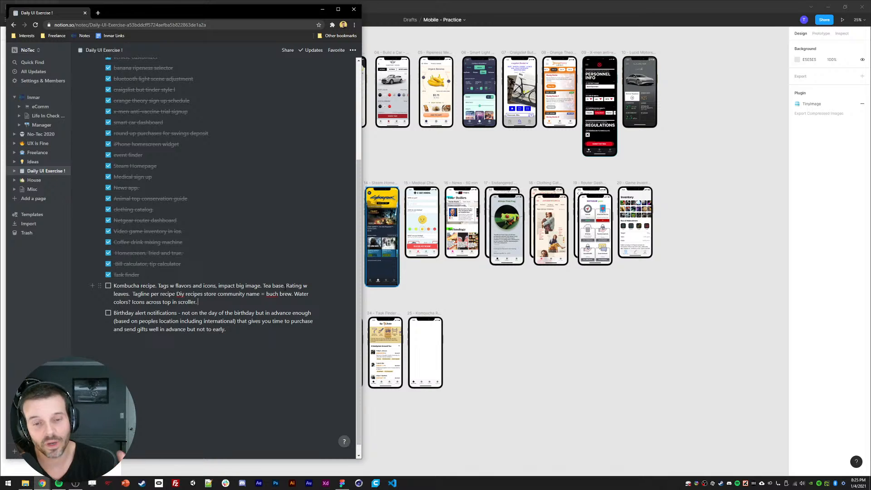
Step: Switch to the Mobile - Practice design file in Figma and collapse the layers of the 25 - Kombucha Recipes frame
click(548, 336)
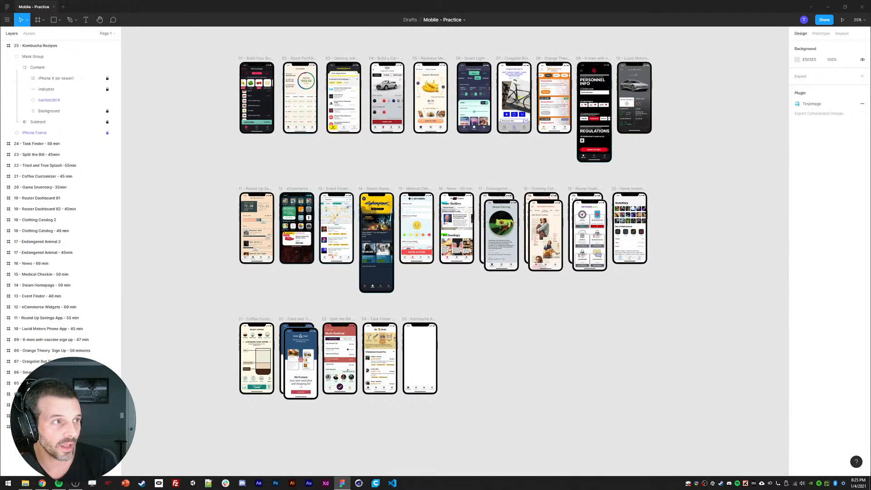
scroll(489, 381, down, 3)
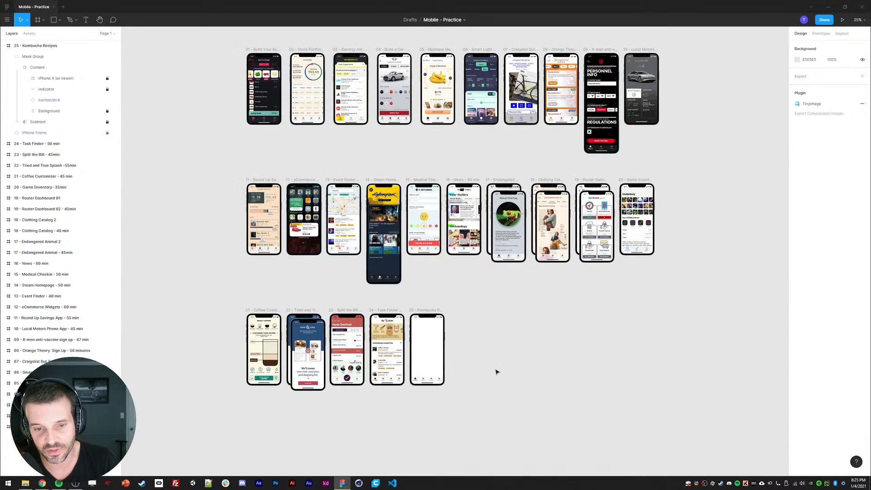
scroll(510, 325, up, 3)
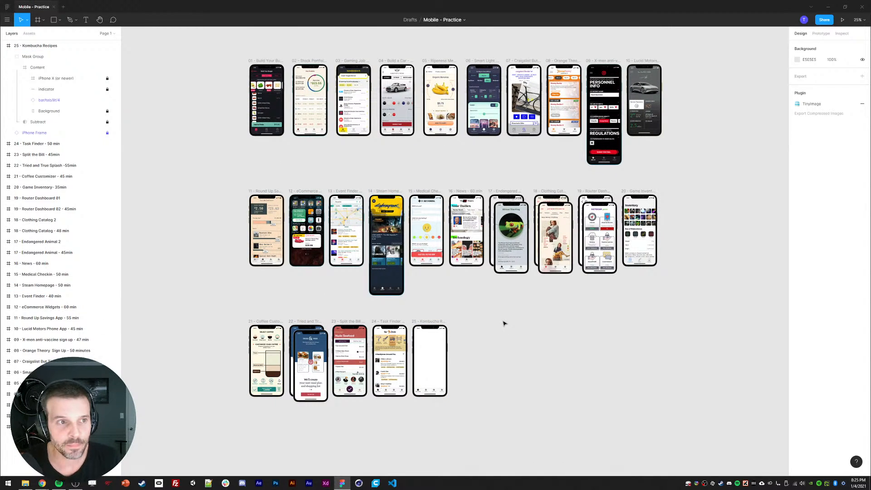
click(3, 45)
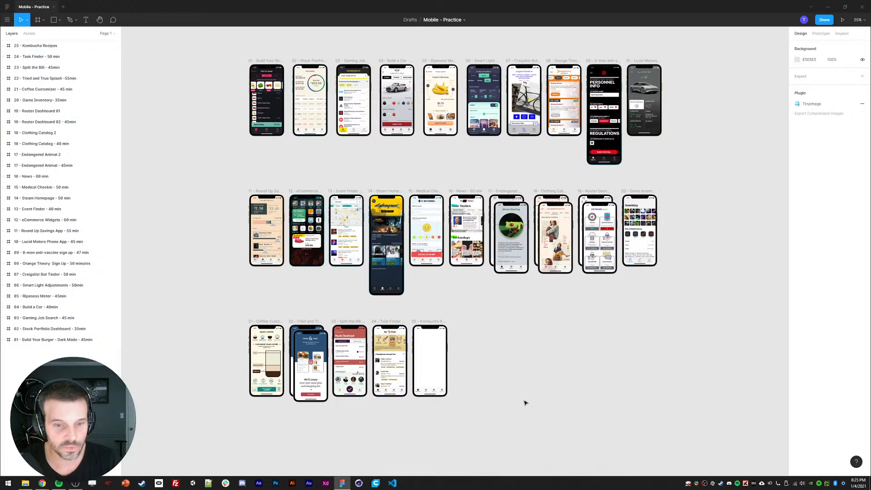
Step: Copy the kombucha recipe note from the Notion list and paste it as a text layer beside the Kombucha Recipes frame in Figma
scroll(547, 353, down, 2)
key(ctrl+plus)
drag(510, 351, 651, 194)
key(ctrl+plus)
click(42, 483)
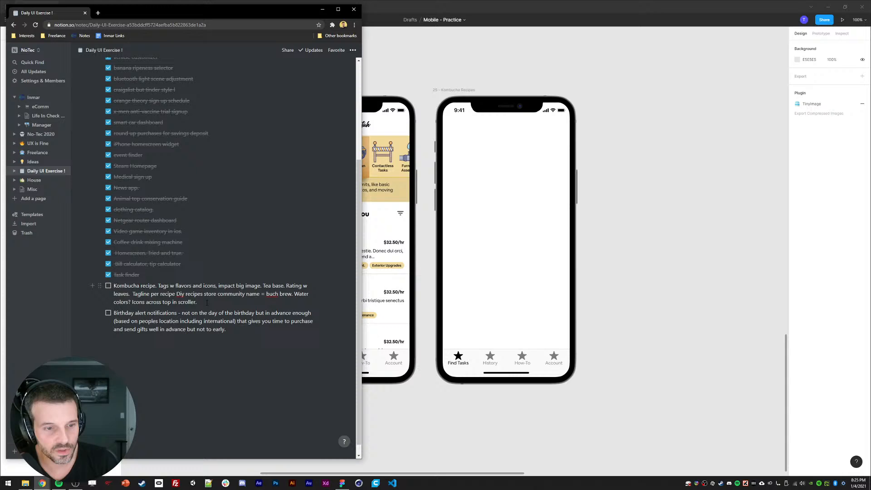
drag(207, 303, 114, 285)
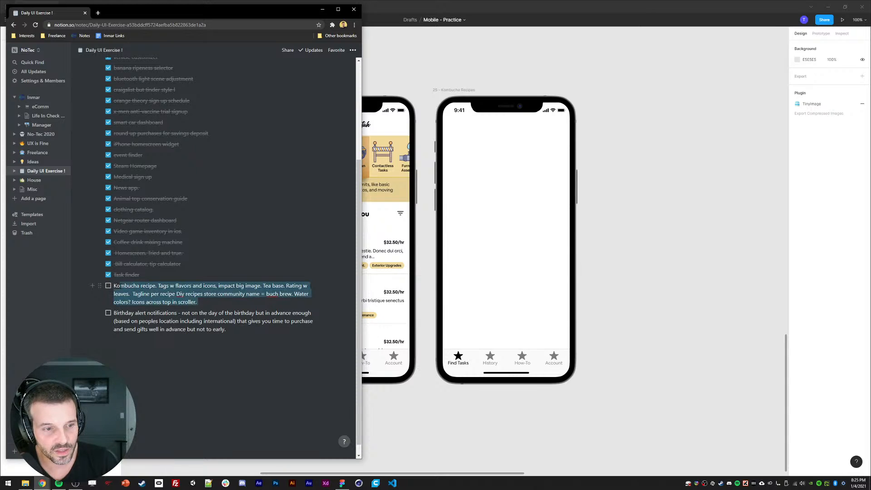
click(669, 182)
scroll(590, 168, right, 3)
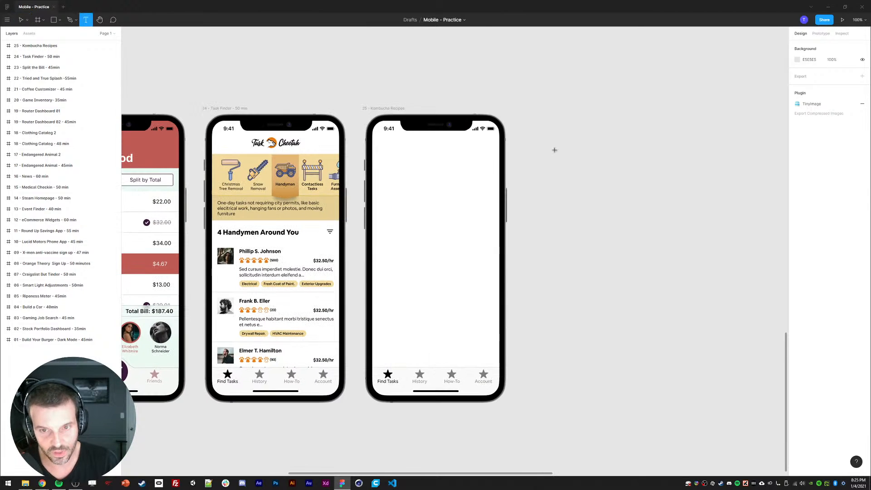
key(ctrl+v)
Step: Set the pasted note's font to DM Mono at size 20
click(808, 142)
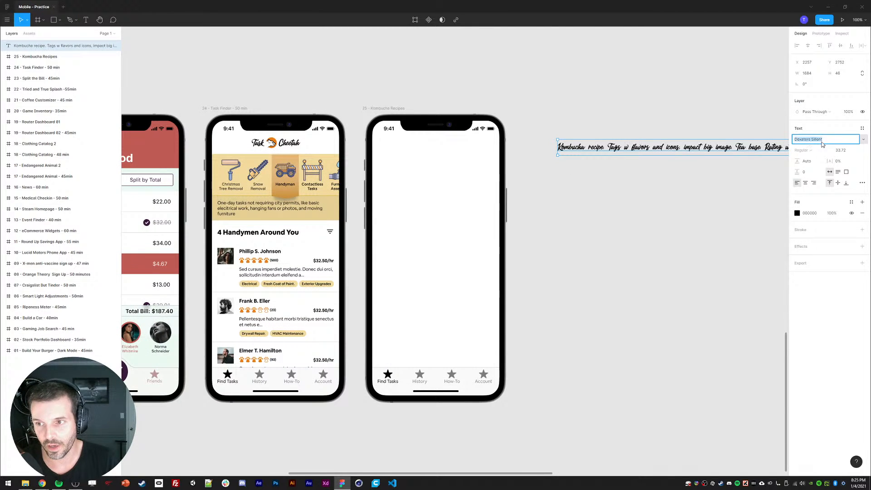
click(863, 140)
click(808, 206)
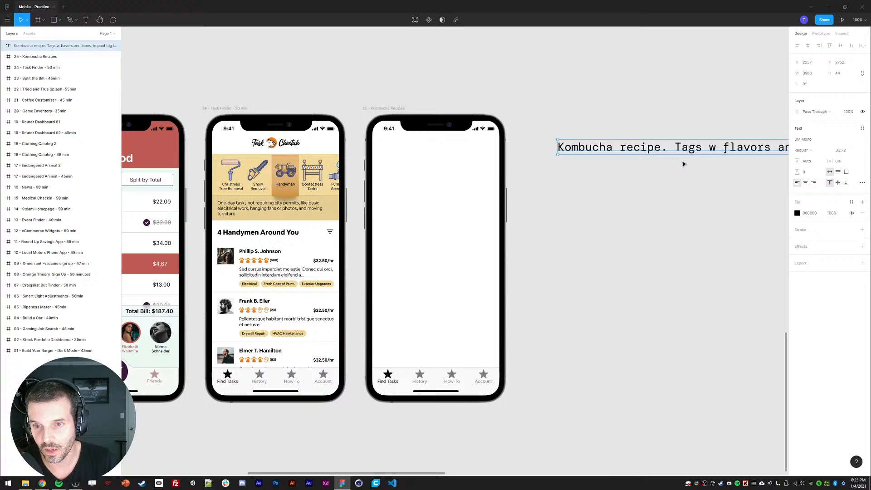
click(838, 150)
text(20)
key(Return)
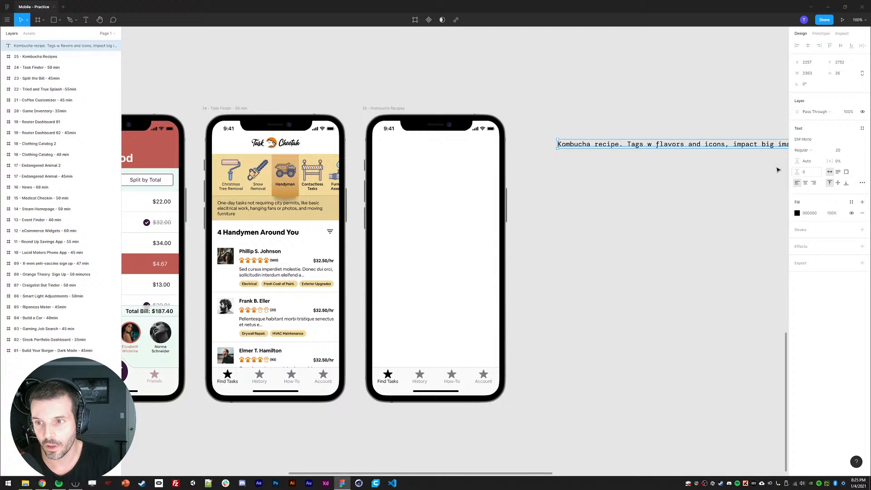
Step: Set the note's width to 800 and move it up, level with the area above the Kombucha Recipes phone
click(817, 73)
text(800)
key(Return)
scroll(604, 205, right, 2)
drag(573, 164, 561, 102)
click(564, 191)
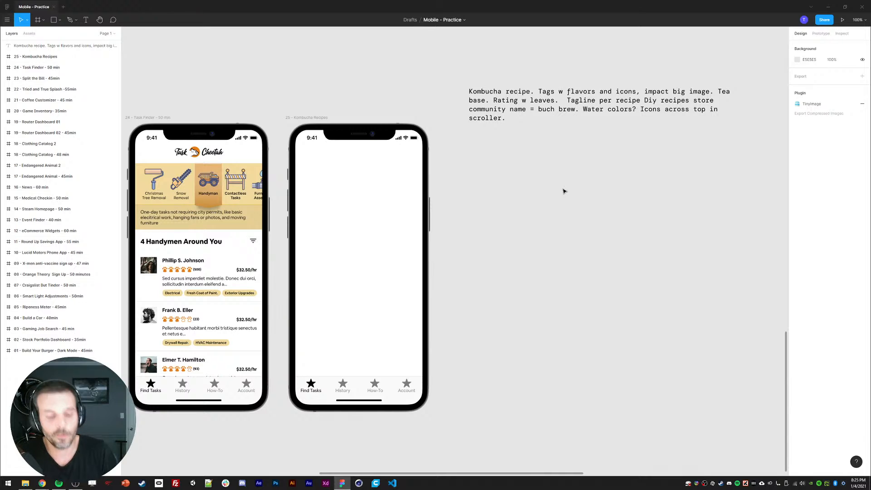
Step: Duplicate the first handyman entry from the Task Finder screen, place the copy in the Kombucha Recipes screen and detach it from its component
scroll(515, 241, left, 2)
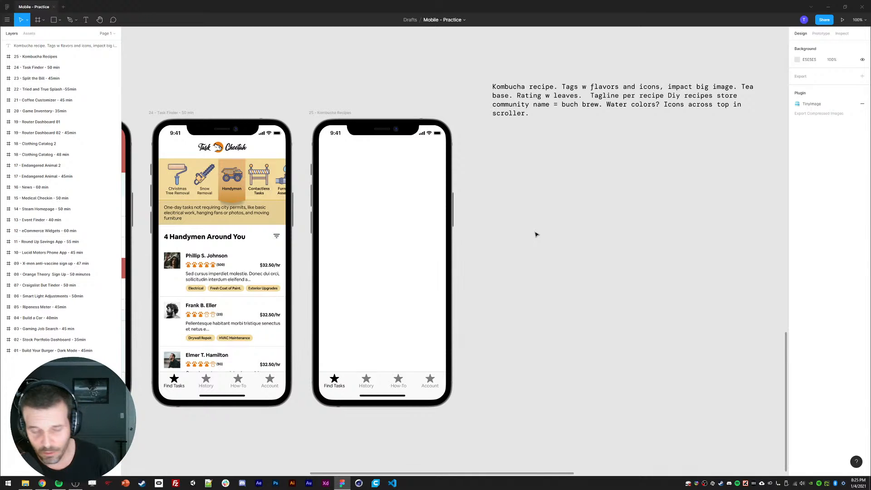
scroll(240, 253, left, 2)
scroll(239, 254, down, 1)
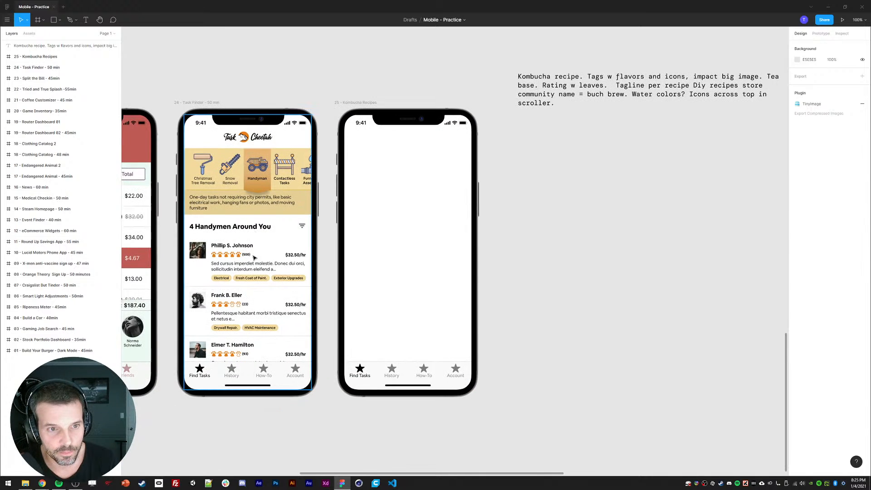
click(240, 267)
click(240, 266)
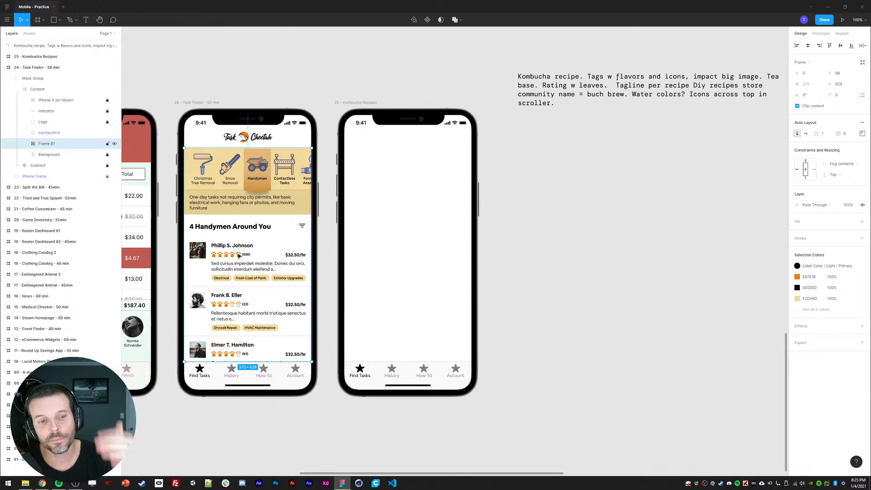
click(225, 265)
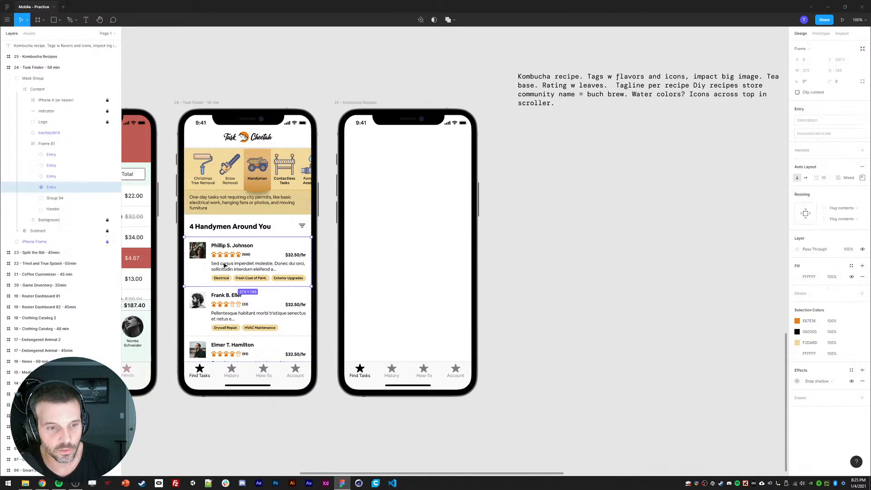
key(ctrl+d)
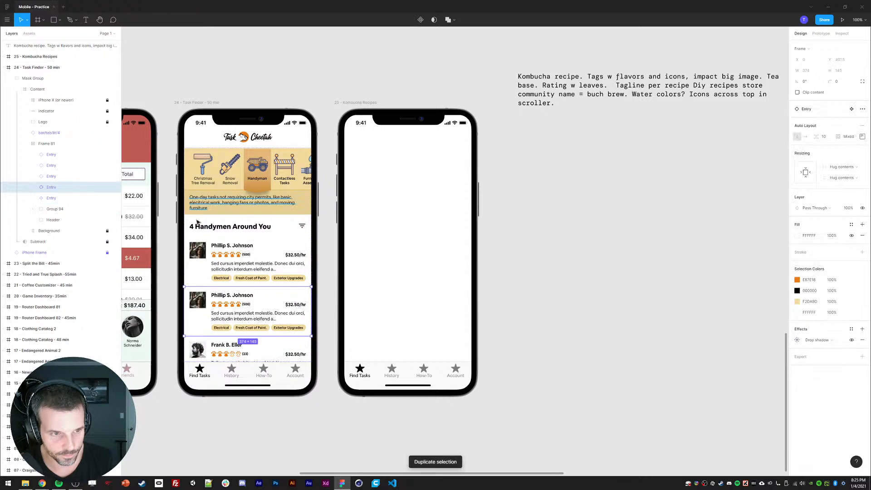
drag(217, 307, 363, 194)
right_click(381, 211)
click(391, 326)
Step: Set the copied entry's X position to 0 in the Kombucha Recipes screen
click(808, 74)
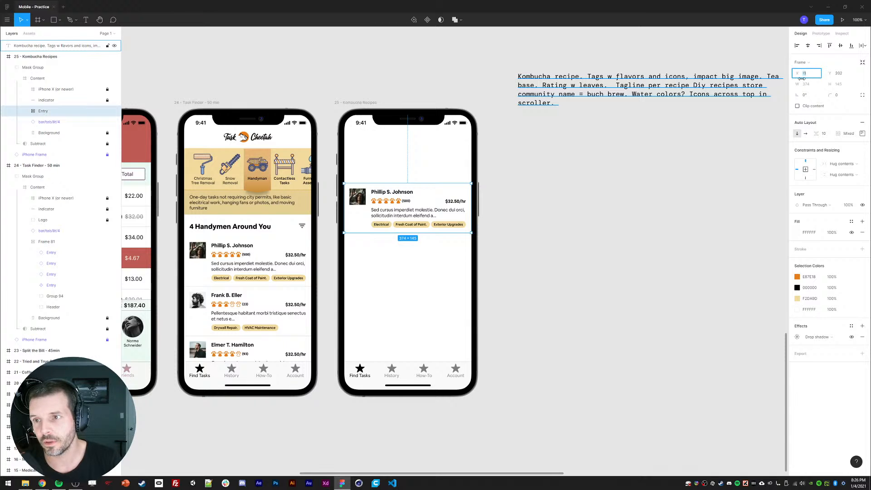
text(0)
key(Return)
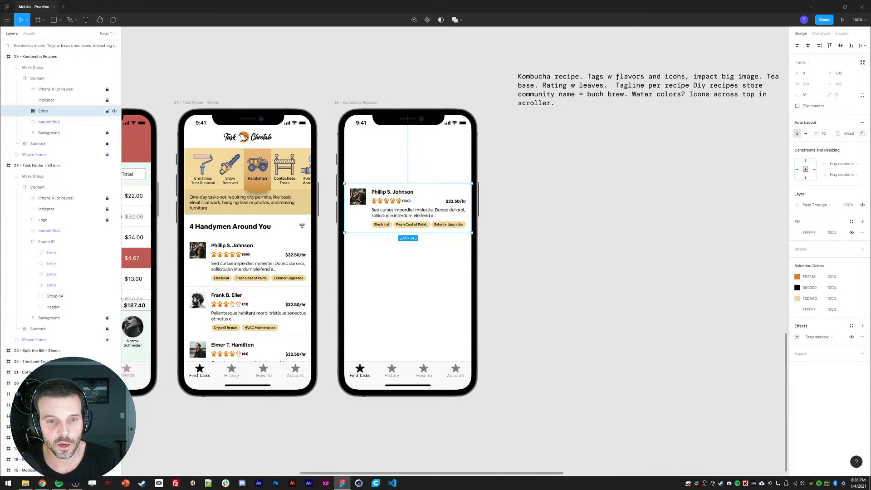
Step: Take the profile thumbnail out of the copied entry's inner frame and delete it
ctrl+click(360, 200)
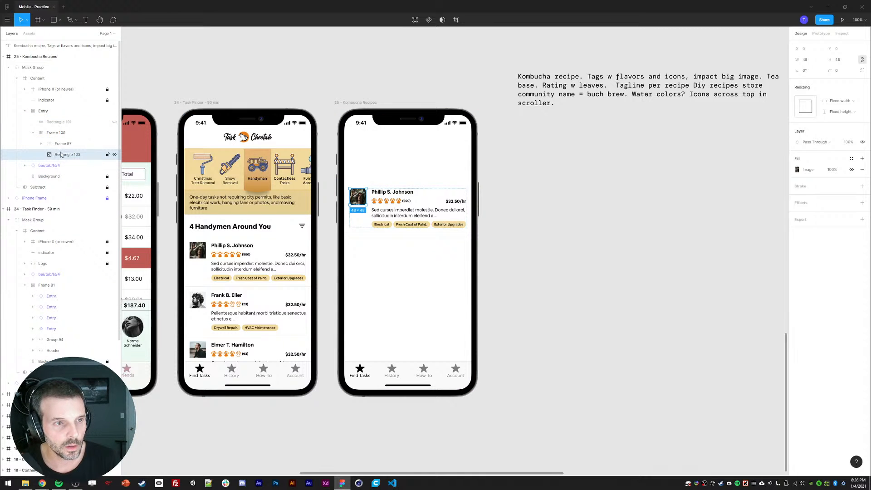
drag(63, 156, 36, 128)
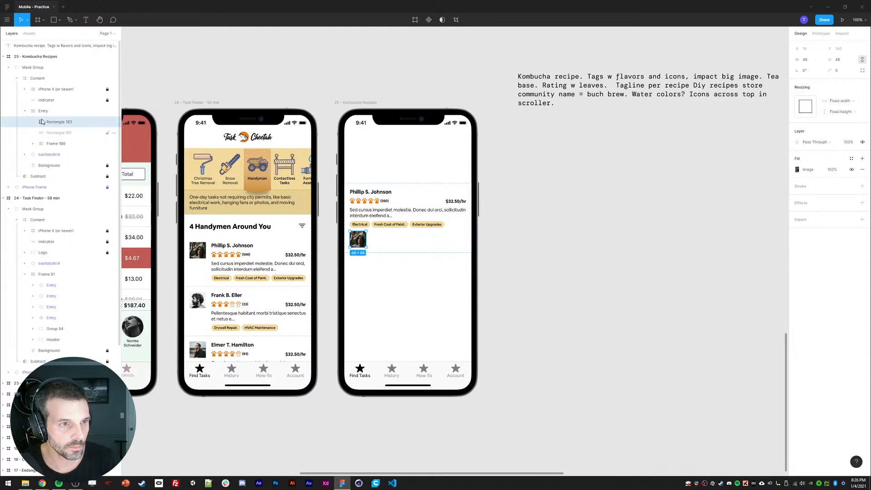
key(Delete)
Step: Change the Entry frame's fill from solid to image
click(45, 115)
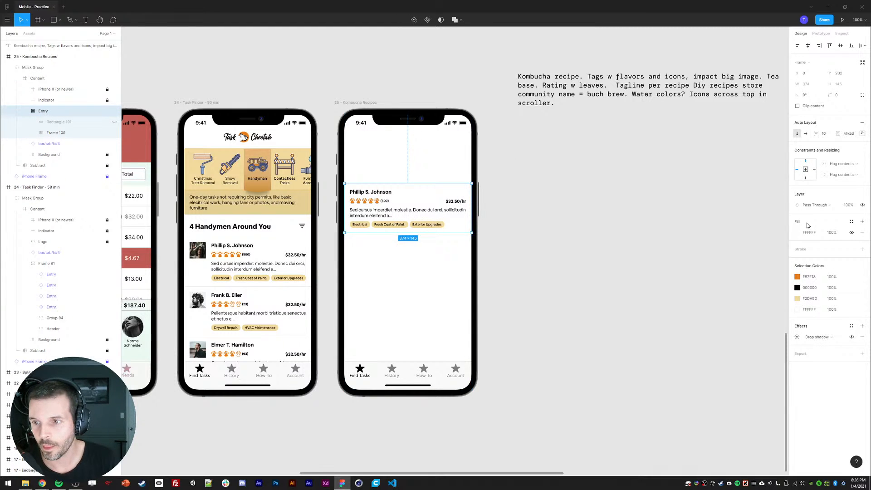
click(797, 232)
click(719, 235)
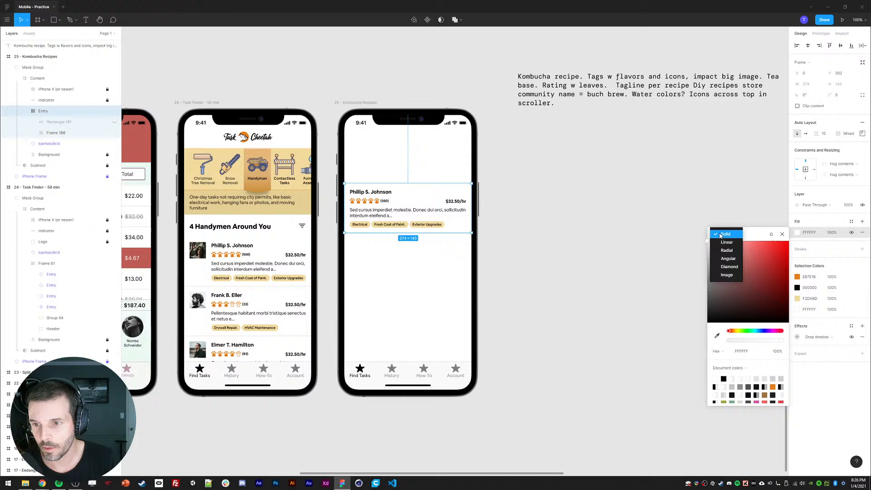
click(726, 275)
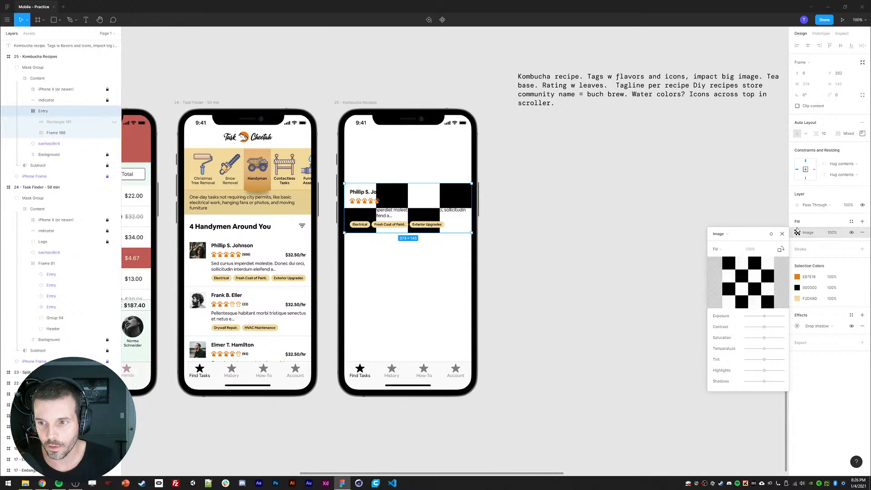
Step: Open the Unsplash plugin for the Entry frame, search for "kombucha" and browse the photos
click(7, 19)
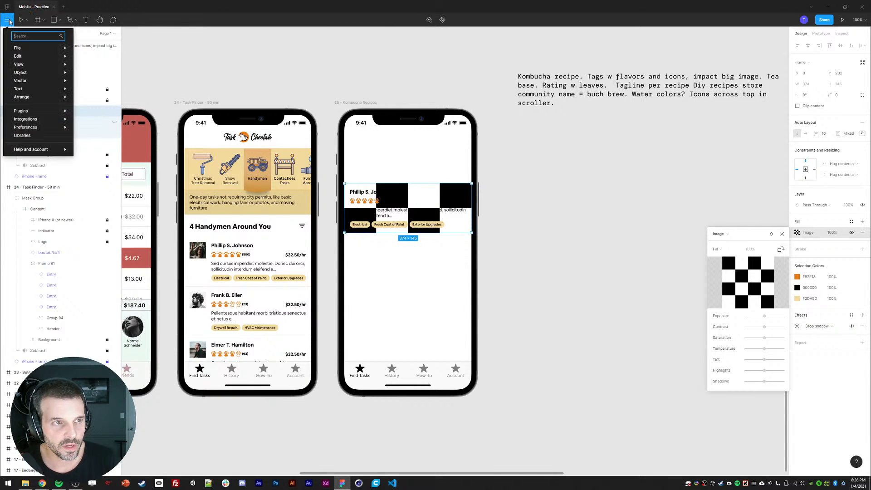
mouse_move(28, 113)
click(92, 177)
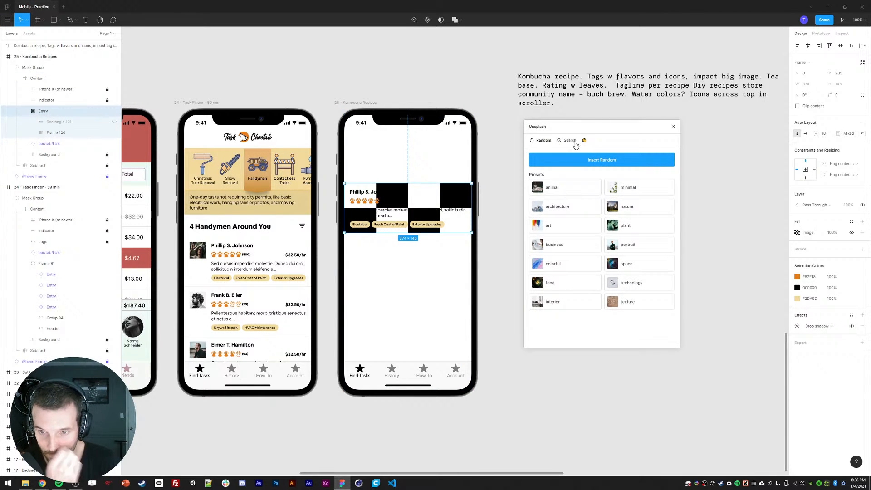
click(570, 140)
text(kombucha)
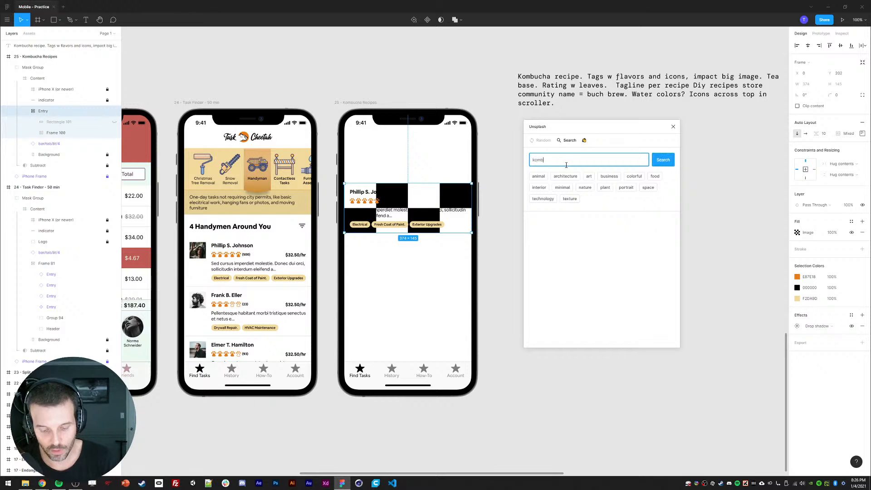
key(Return)
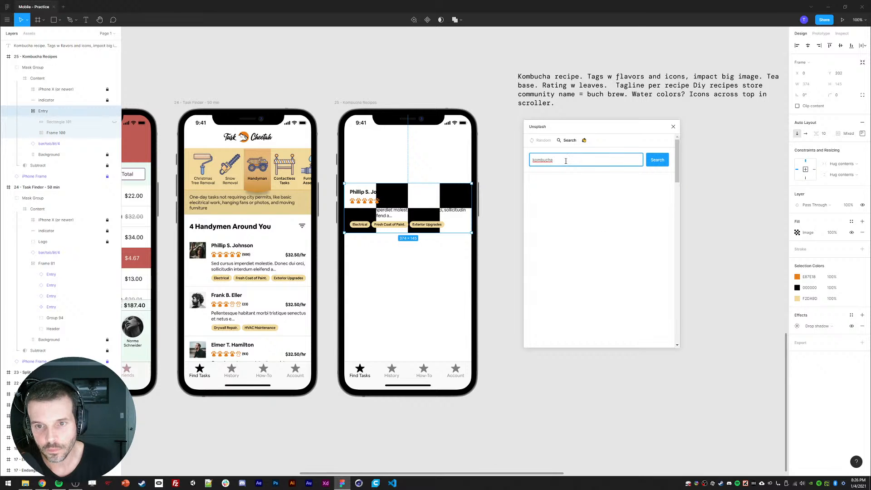
scroll(597, 274, down, 5)
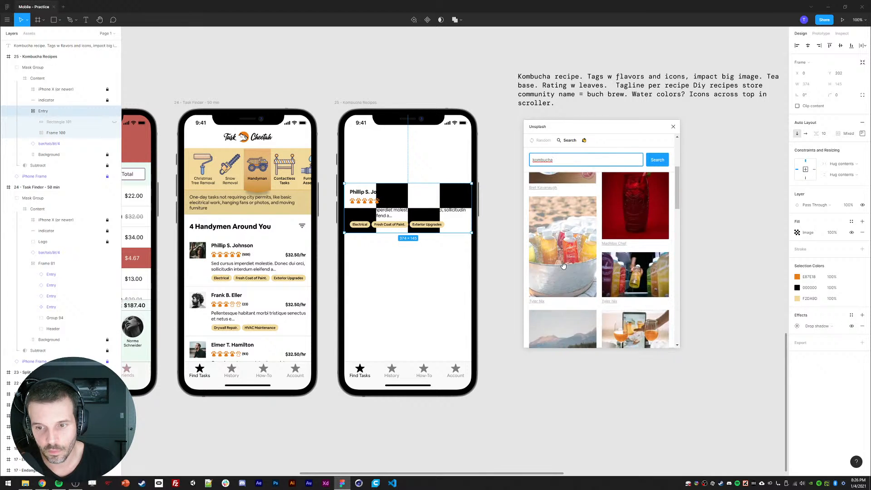
scroll(598, 274, down, 3)
scroll(598, 274, up, 8)
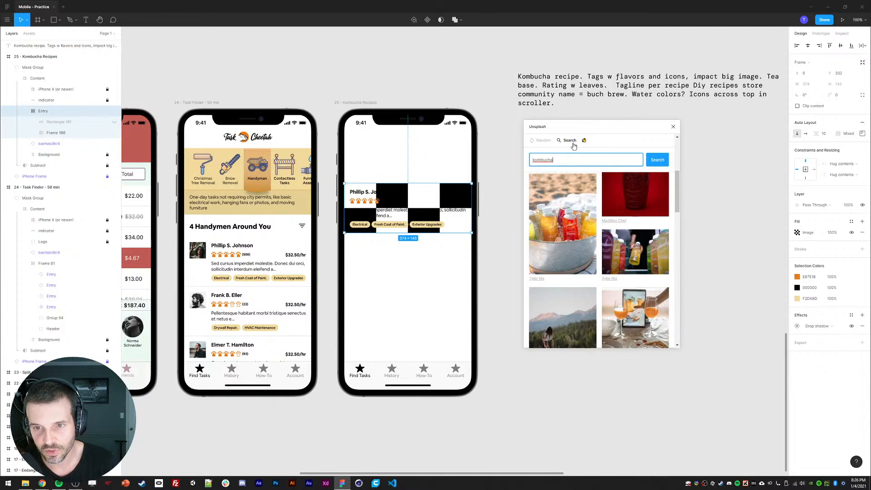
Step: Replace the Unsplash search term with "blueberries" and run the search
drag(557, 160, 520, 204)
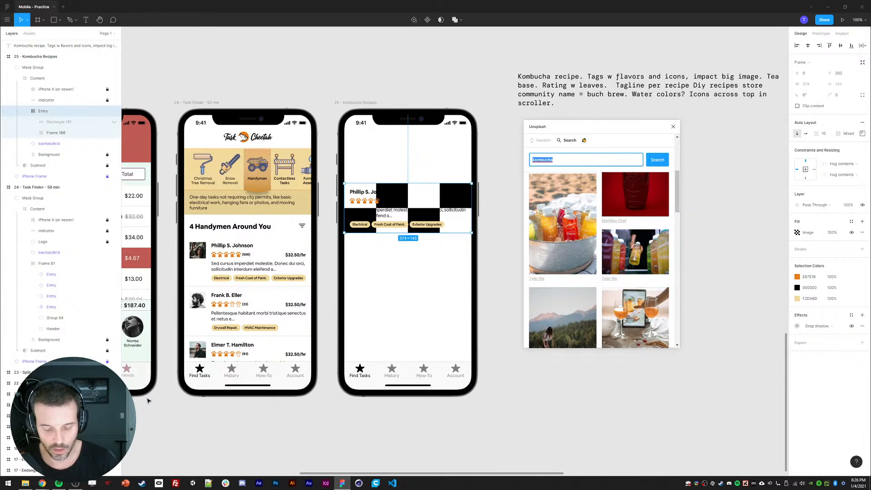
text(blueberry)
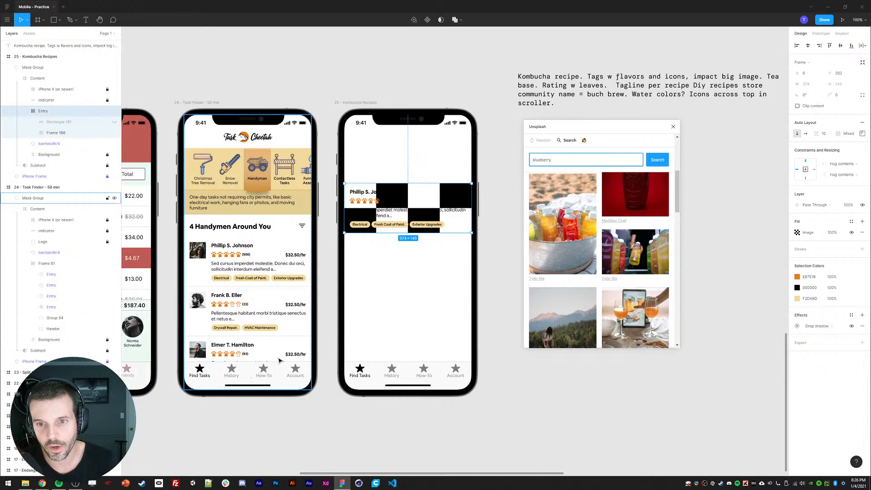
key(BackSpace)
text(ies)
key(Return)
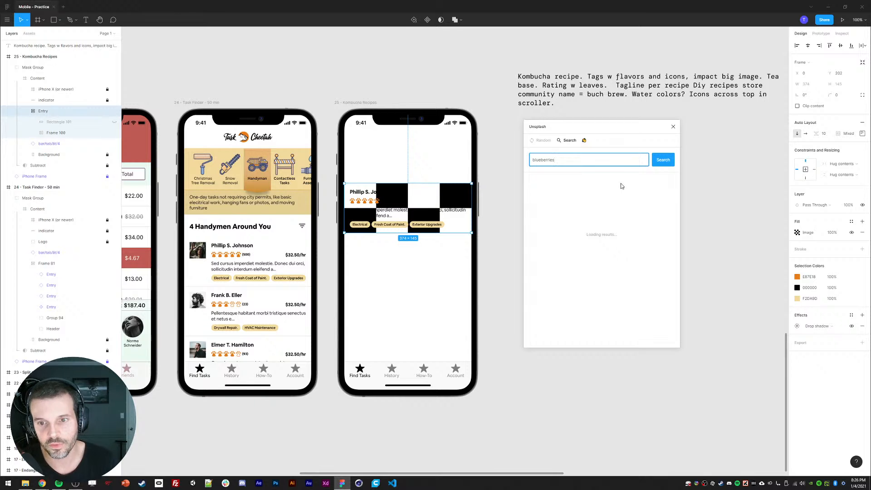
Step: Browse the blueberry photos and fill the Entry frame with the close-up photo of dark berries
scroll(600, 236, down, 5)
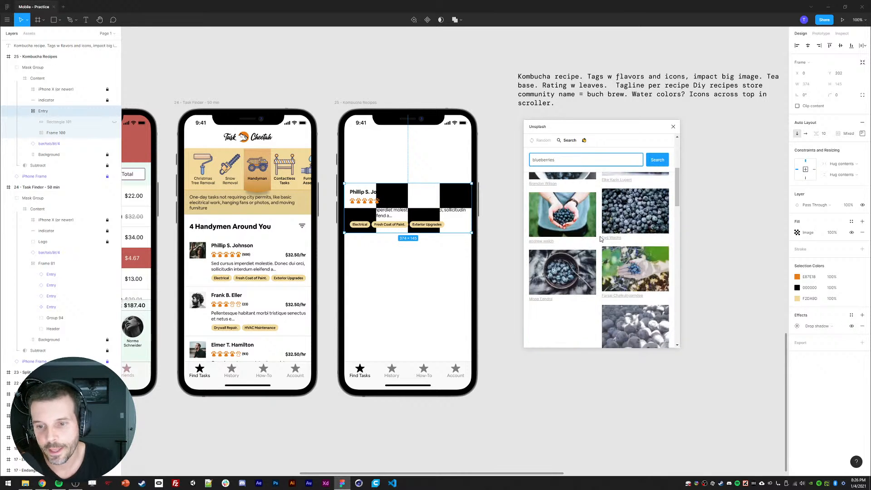
scroll(582, 271, down, 10)
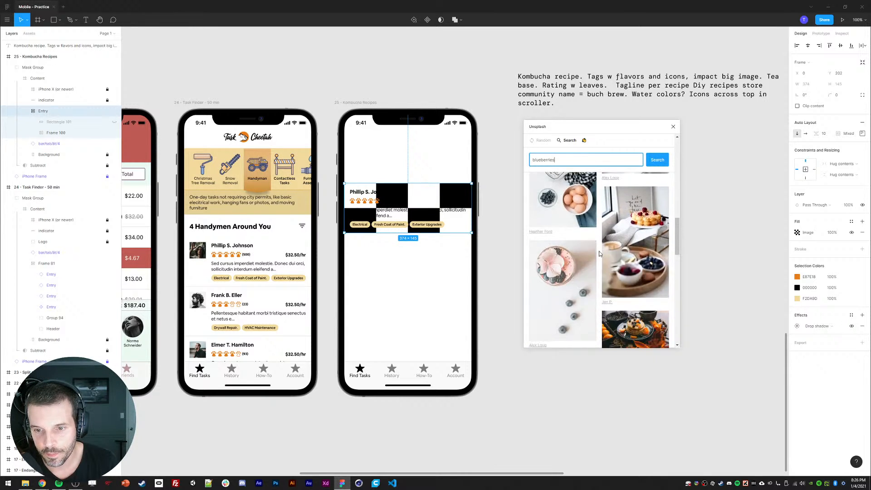
scroll(623, 277, up, 5)
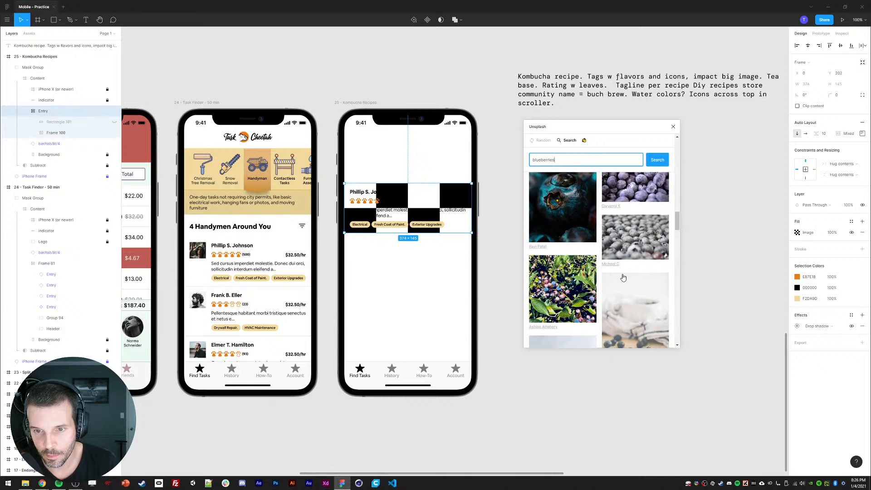
scroll(624, 269, down, 2)
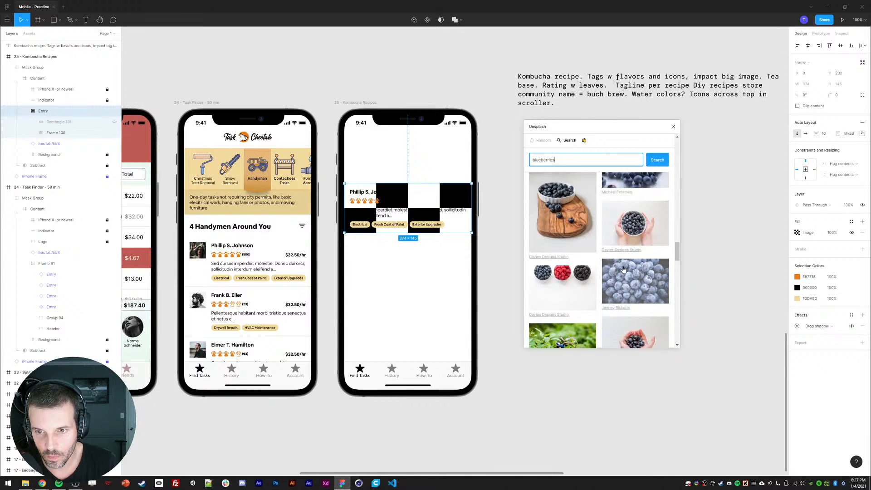
scroll(623, 269, up, 3)
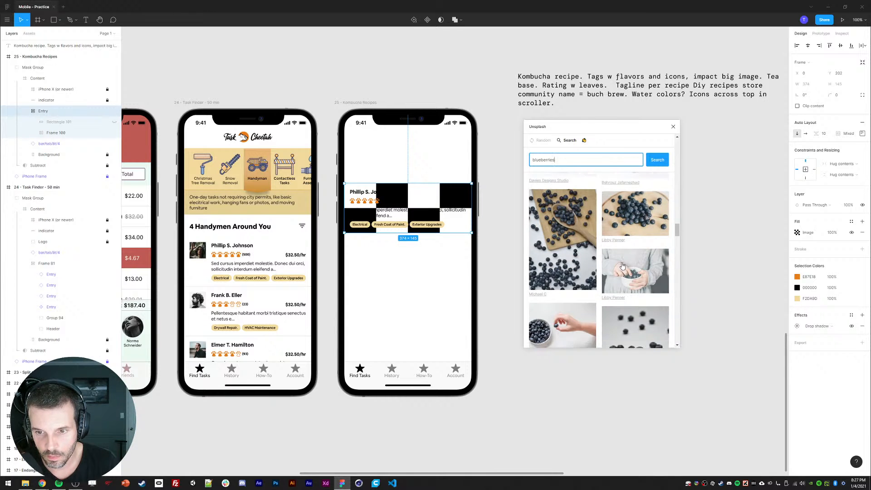
scroll(621, 263, down, 3)
scroll(613, 248, down, 3)
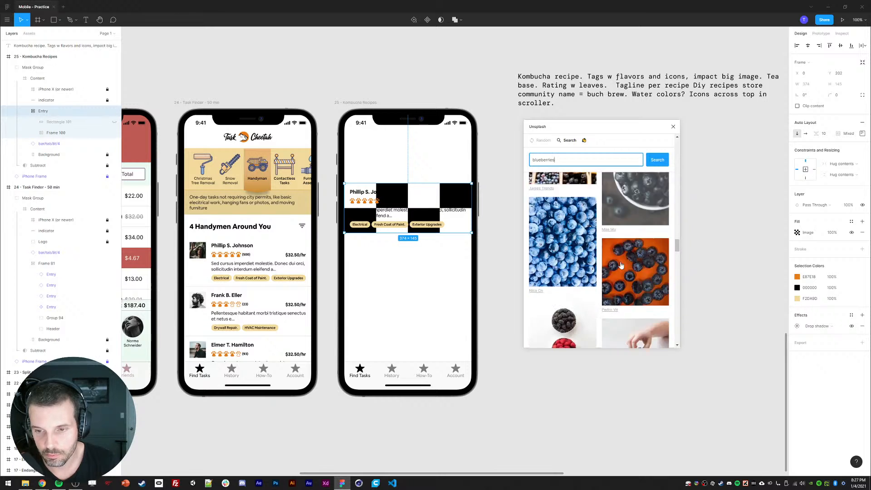
scroll(614, 248, down, 3)
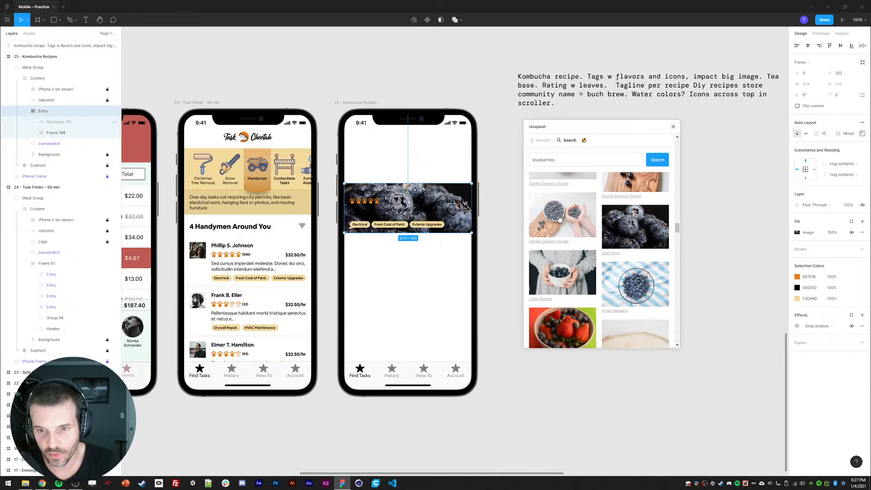
Step: Replace the Entry frame's image with the dark photo of a berry-topped cake and extend the frame's height to 240
scroll(566, 281, down, 2)
scroll(565, 281, down, 1)
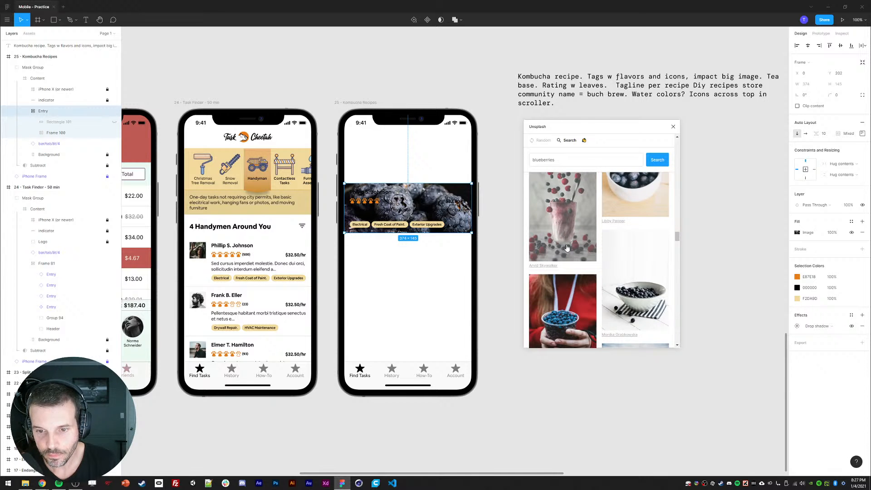
scroll(566, 253, down, 5)
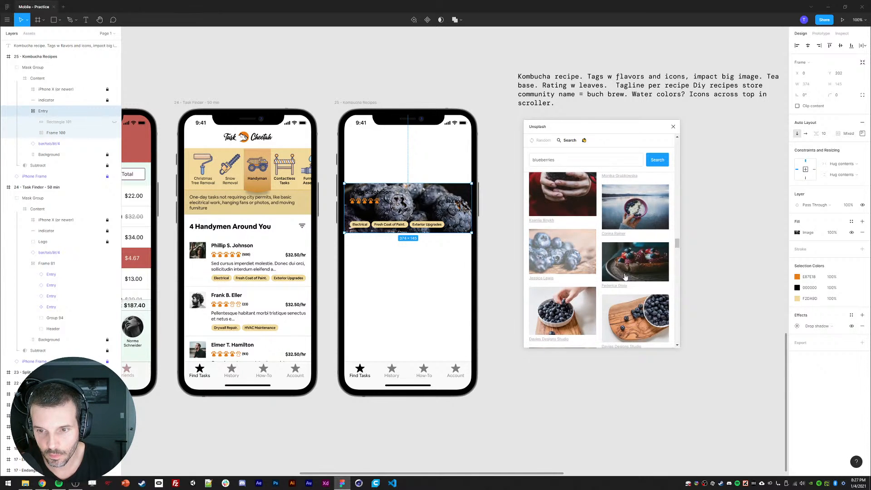
scroll(632, 266, down, 3)
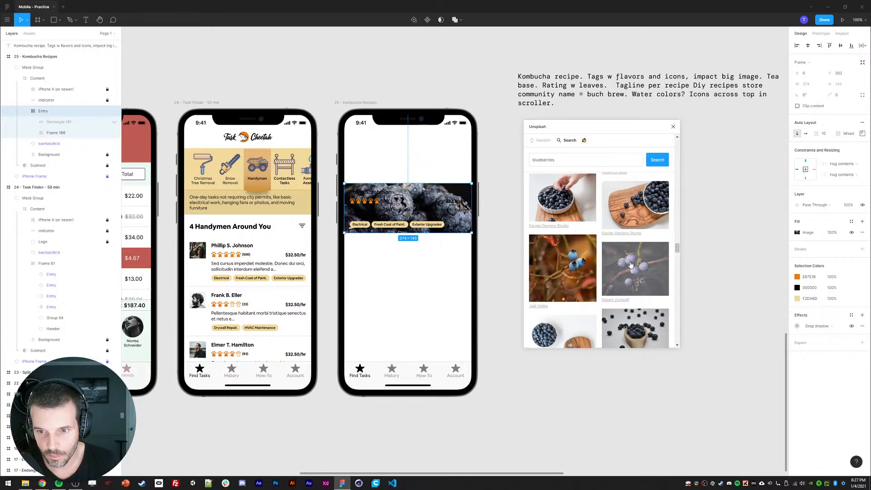
scroll(631, 265, up, 2)
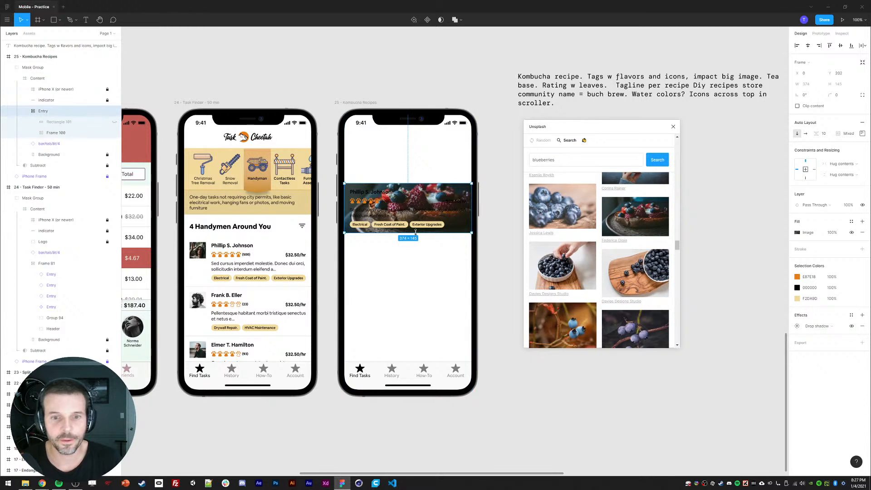
drag(415, 232, 415, 265)
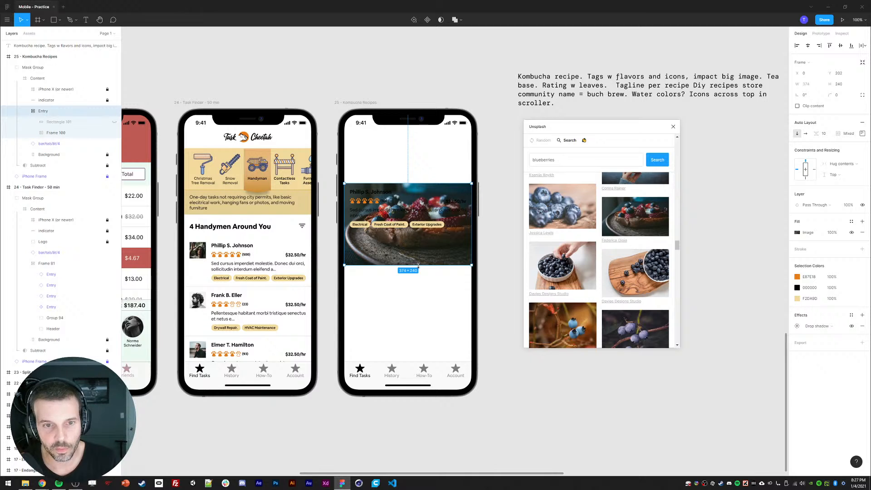
Step: Change the entry's title text to "Blueberry Breakfast Blast"
ctrl+click(367, 193)
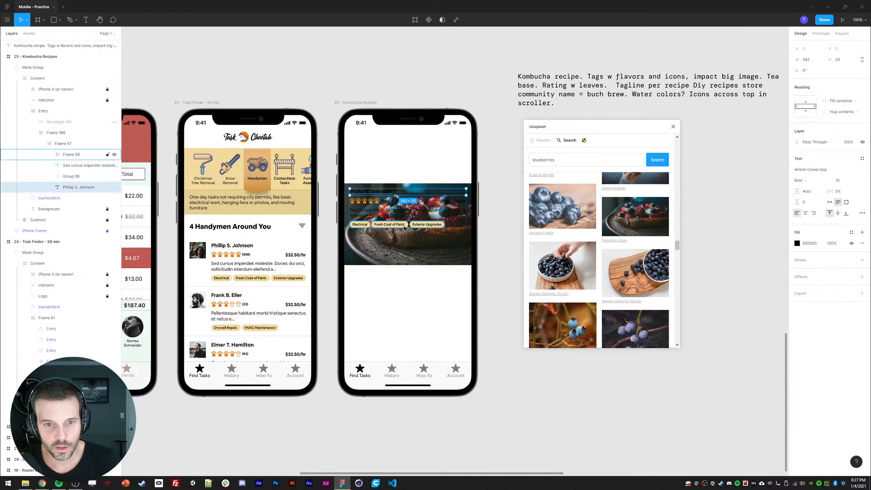
key(Return)
text(Blueberry Breakfast)
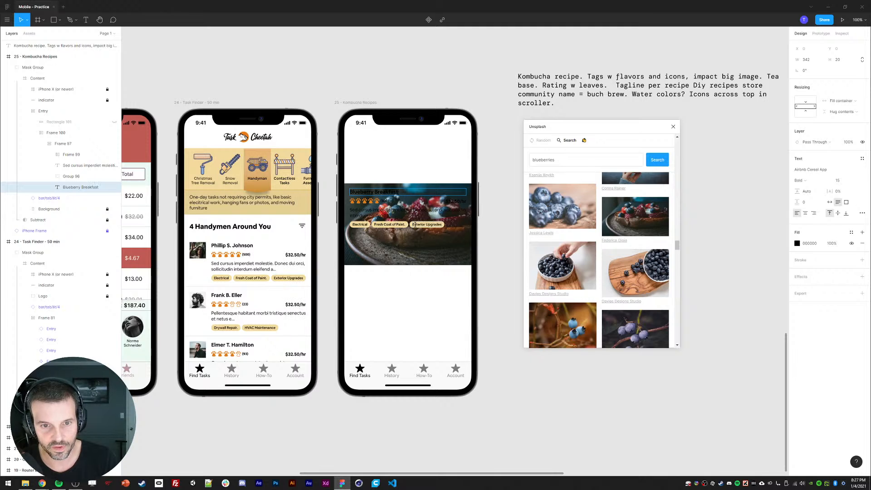
text( B)
key(BackSpace)
key(BackSpace)
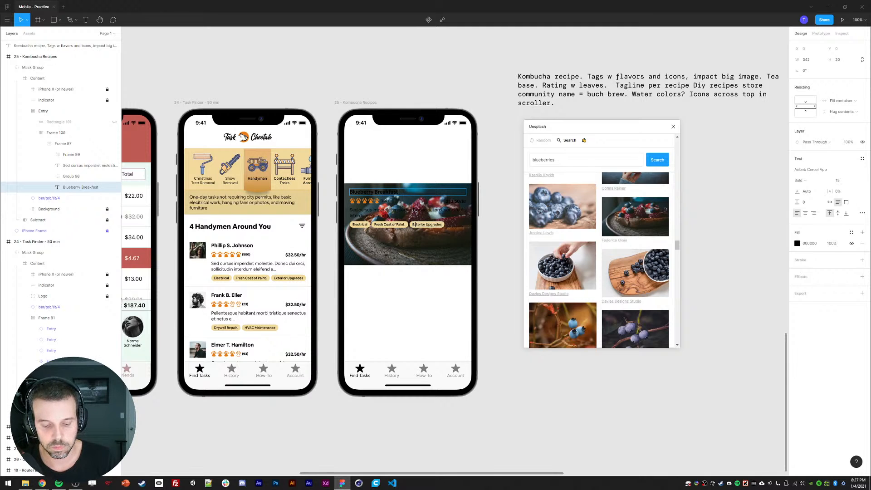
key(BackSpace)
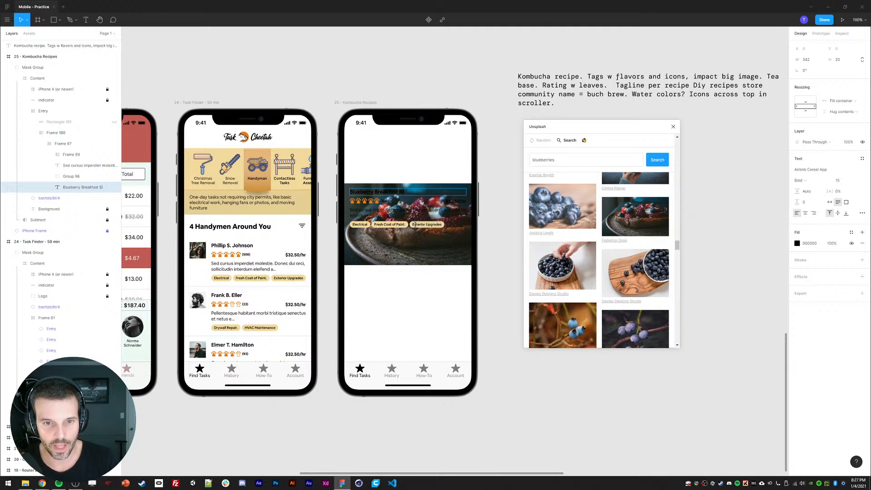
key(BackSpace)
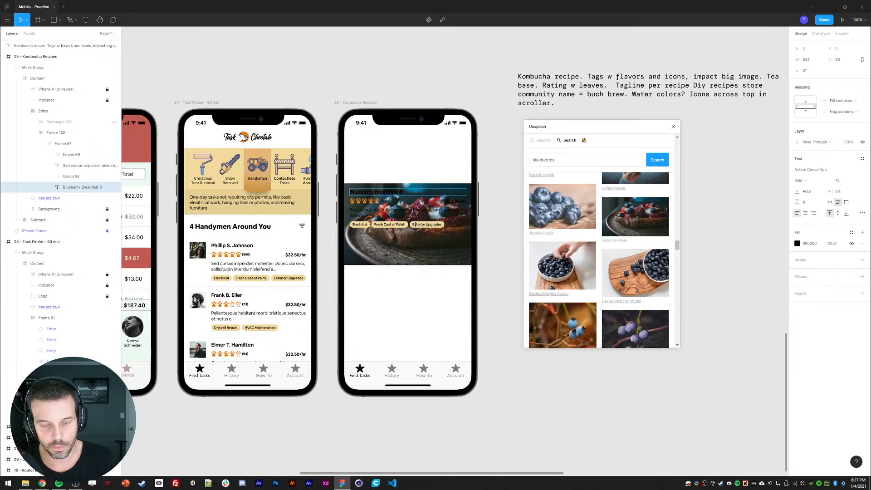
text(B)
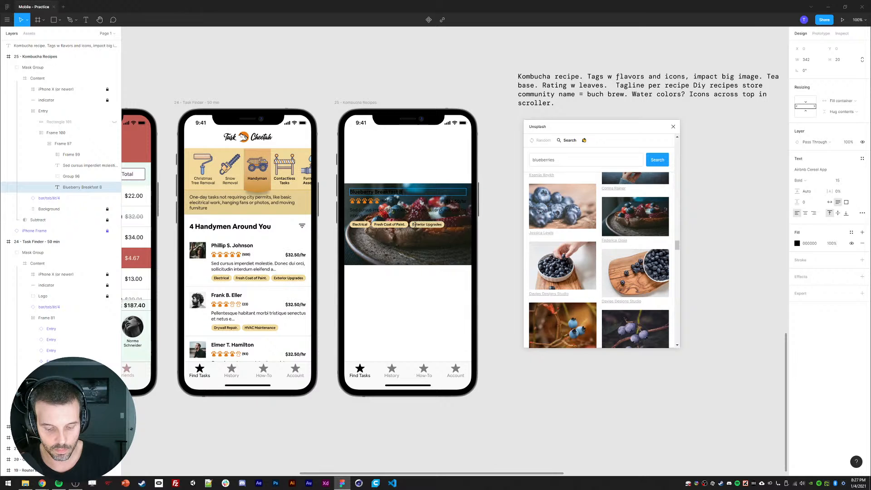
text(last)
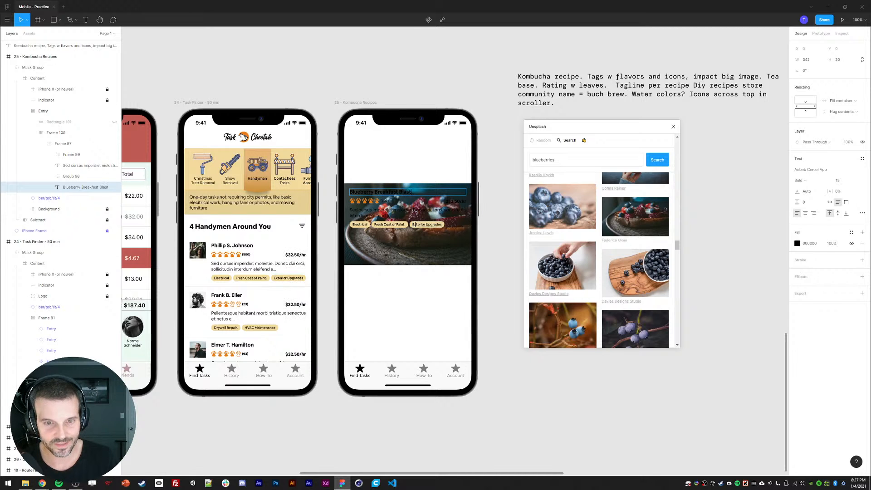
key(Escape)
Step: Replace the entry's description with a tagline beginning "Check out this quick turn around home brew recipe" and mentioning anti-oxidants
click(357, 204)
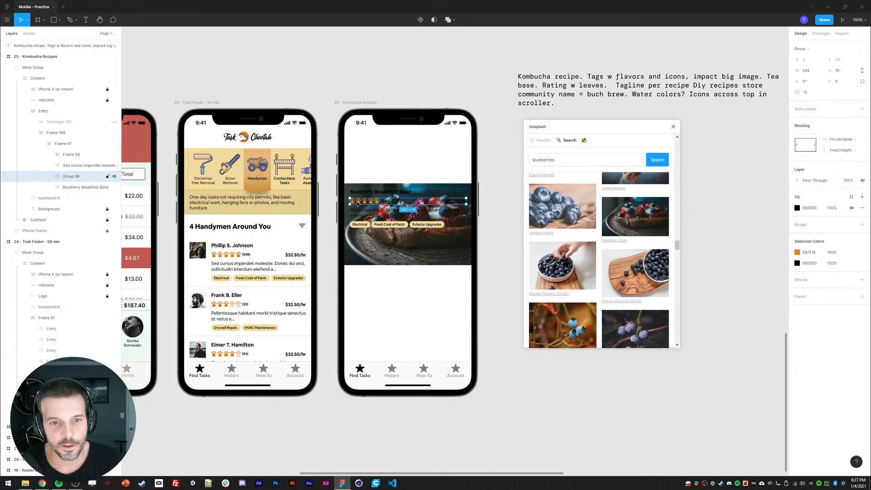
drag(500, 175, 501, 164)
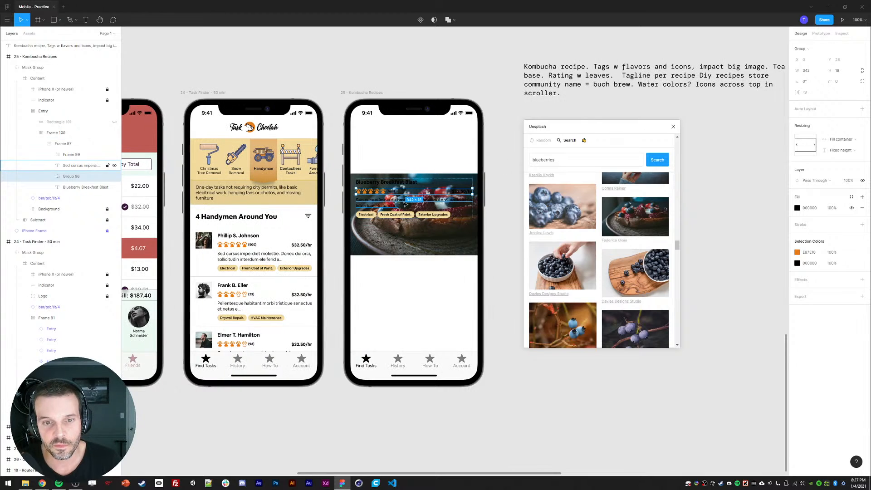
click(450, 204)
key(Return)
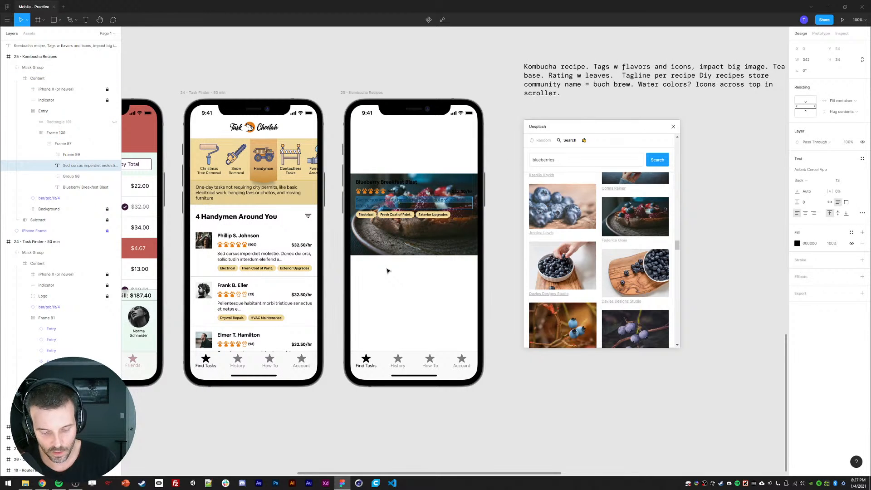
text(Check o)
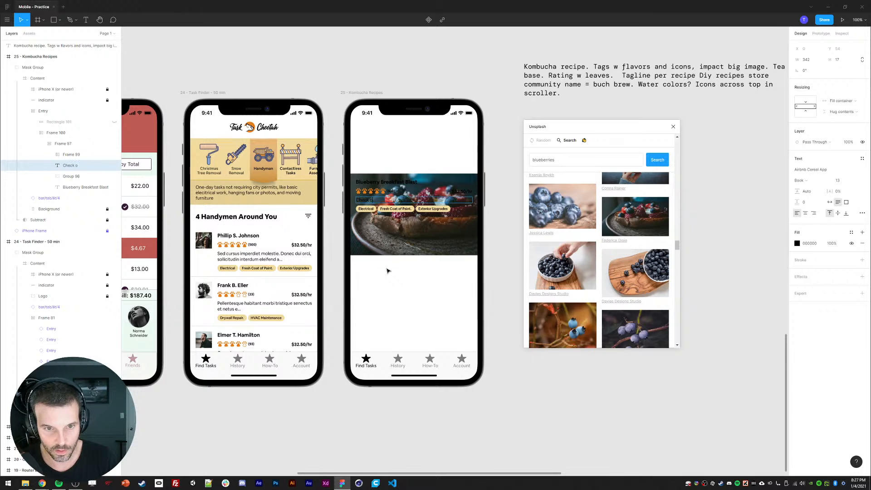
text(ut this cuick t)
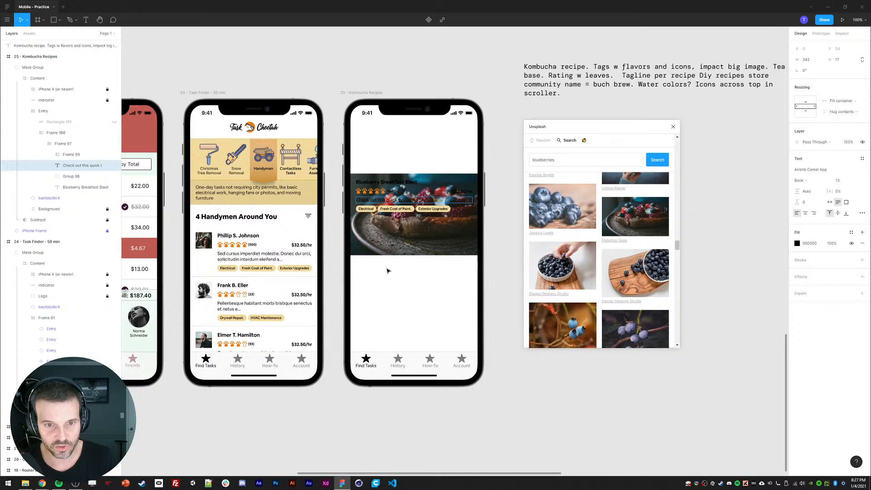
text(urn around home brew)
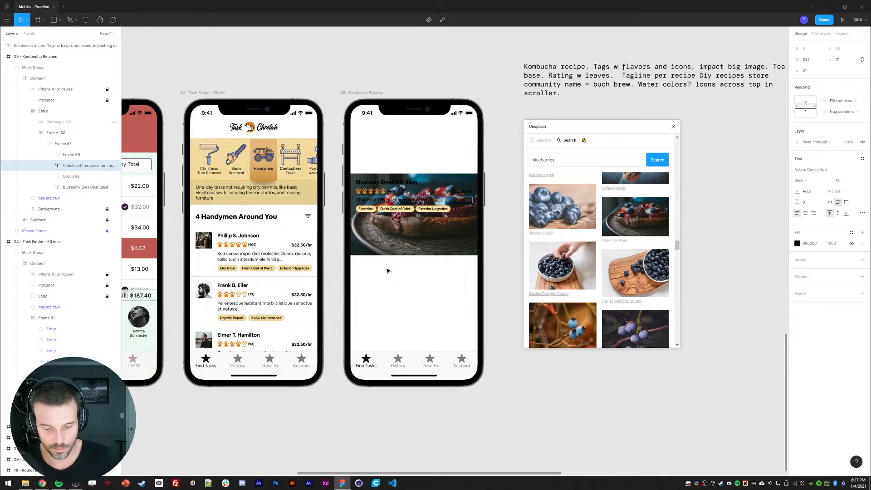
text( recipe)
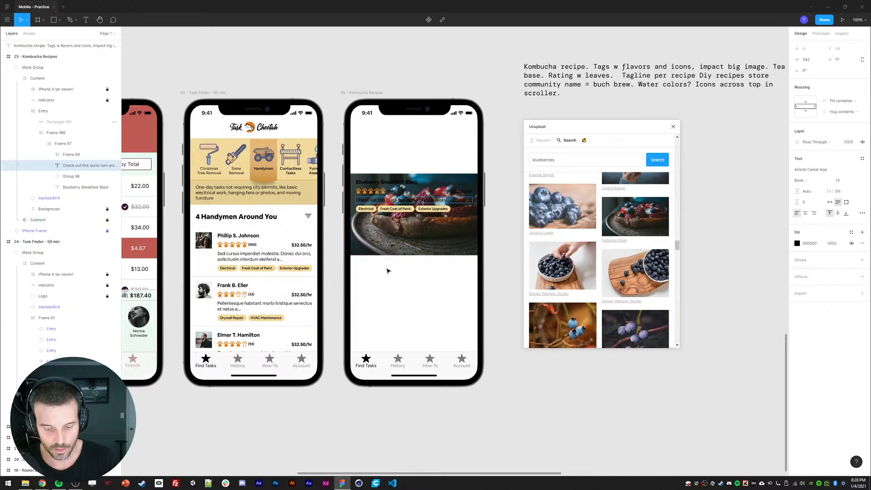
text( passed with anto)
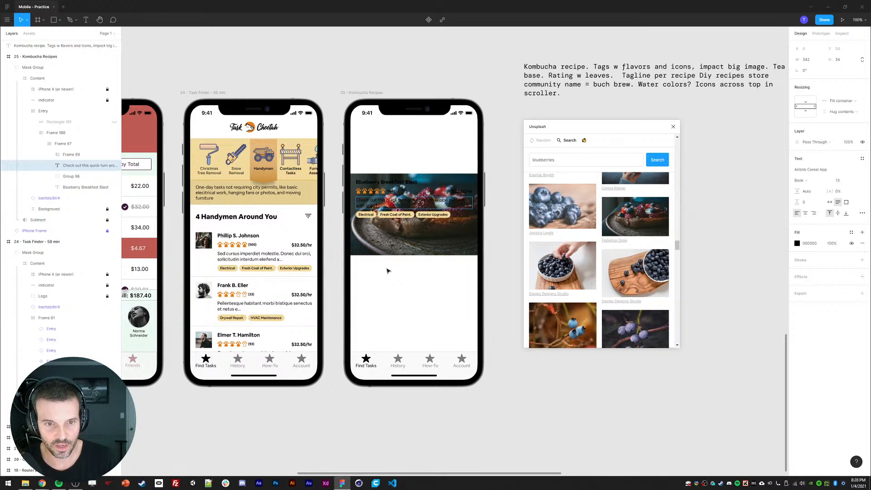
key(BackSpace)
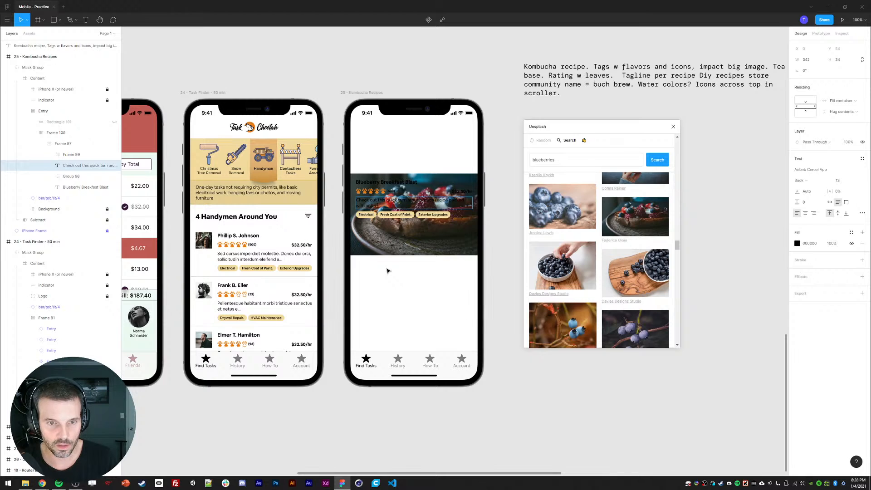
text(i-oxidants)
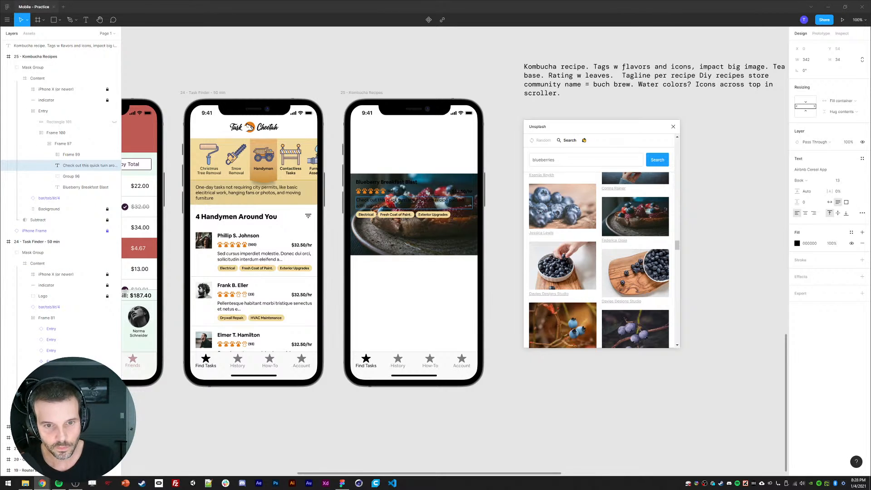
Step: Finish the entry's tagline with wording about a bold berry, tart, tangy flavor profile
click(398, 228)
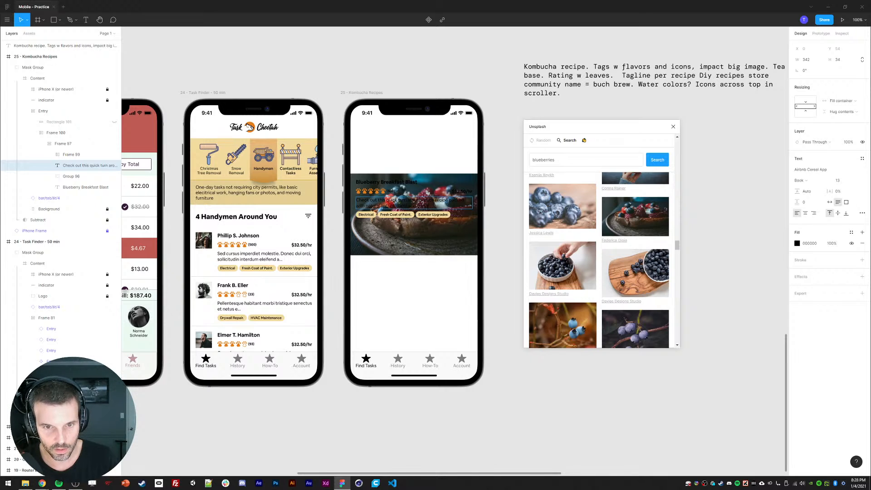
text(ting with )
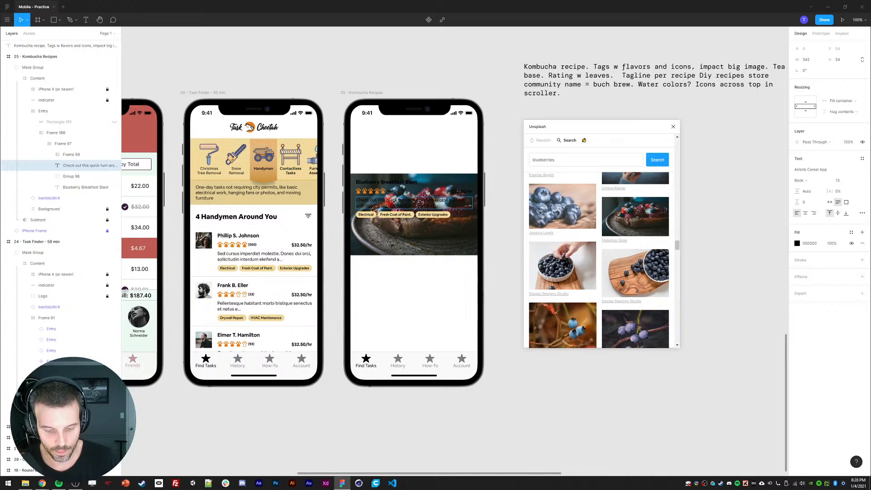
text(a)
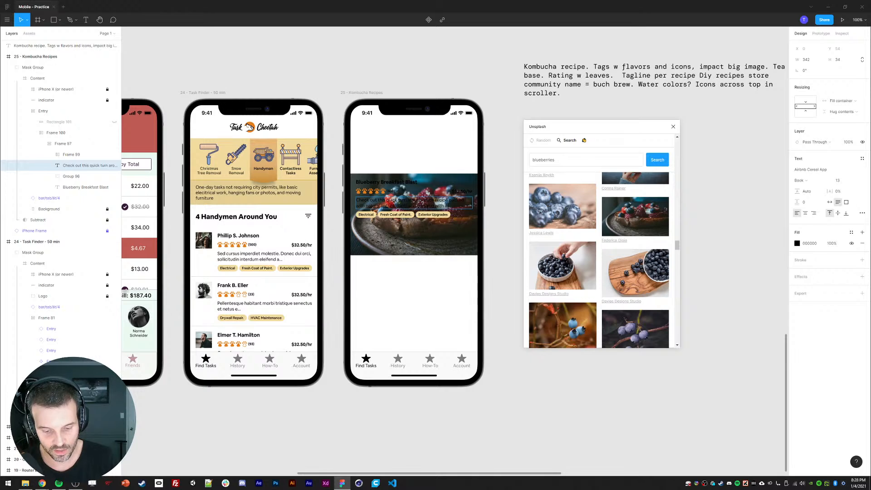
text( bold berry)
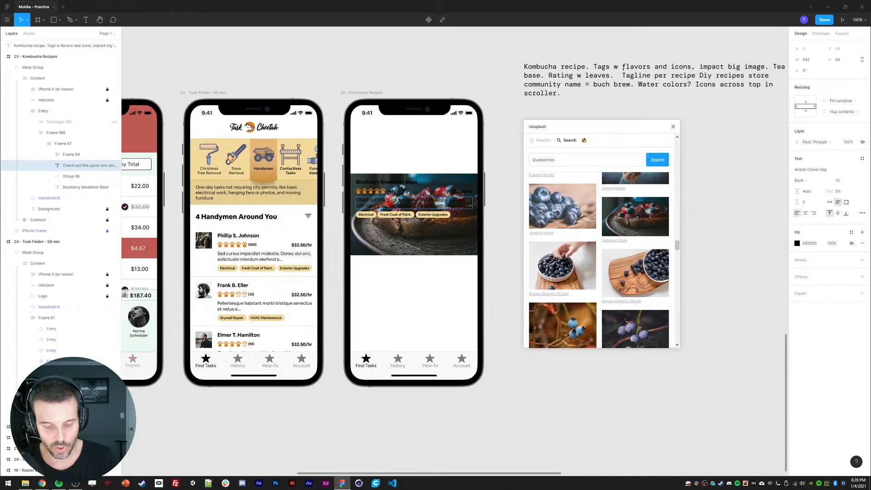
text(art tangy )
text(flavor pro)
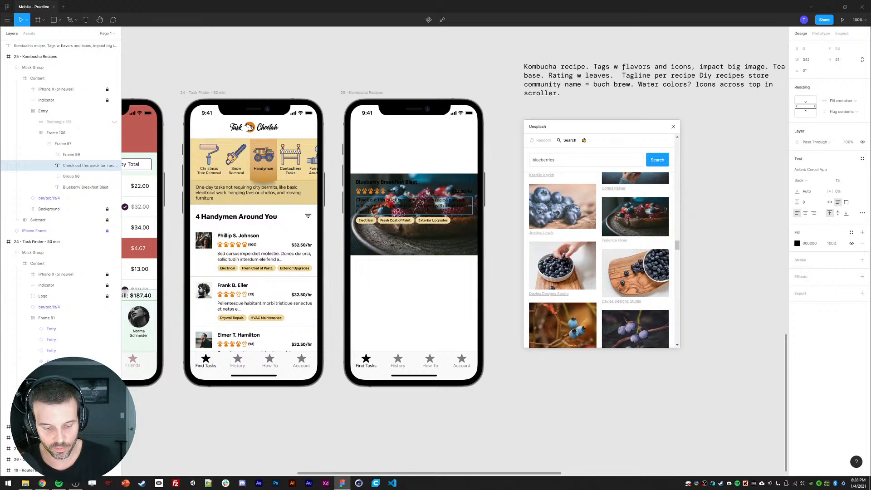
text(file)
key(Escape)
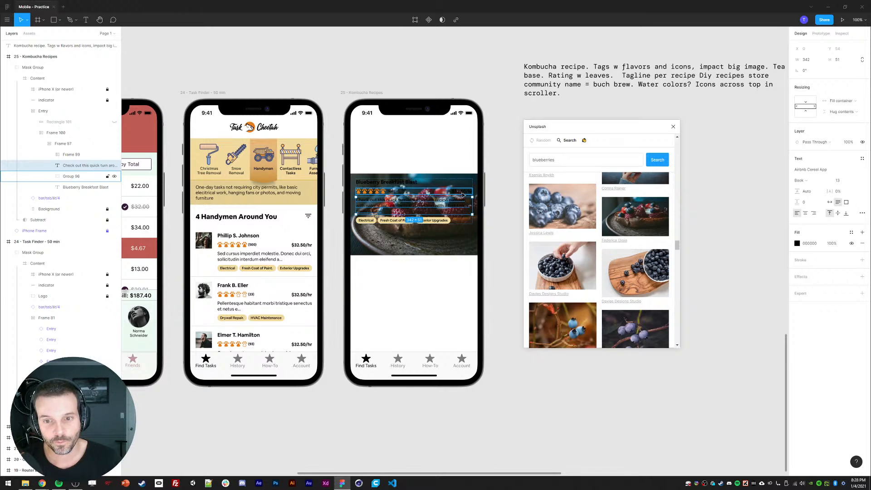
Step: Review the kombucha brief note for the requirements on flavor tags and the big impact image
scroll(554, 80, right, 2)
scroll(555, 80, up, 1)
drag(554, 79, 552, 70)
double_click(540, 74)
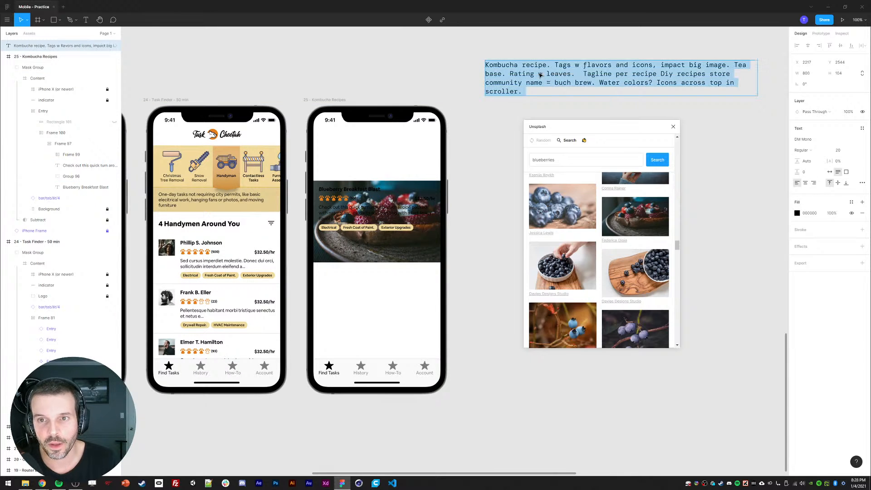
click(567, 65)
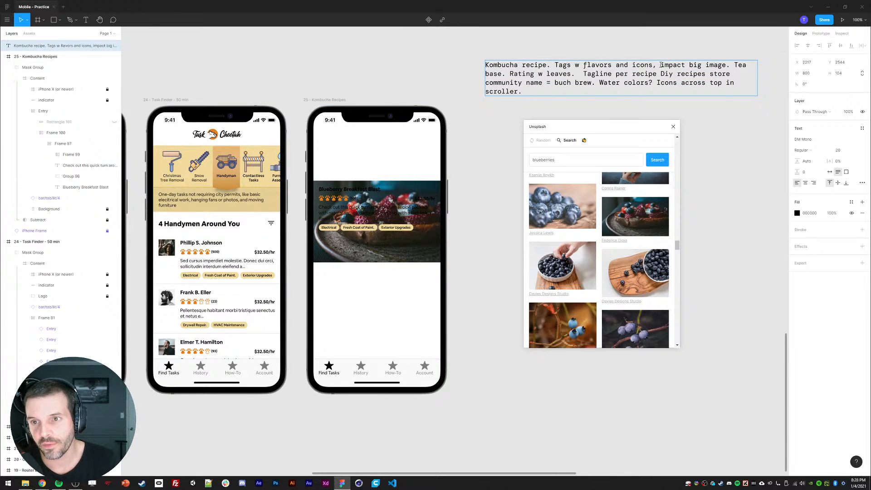
drag(661, 65, 727, 65)
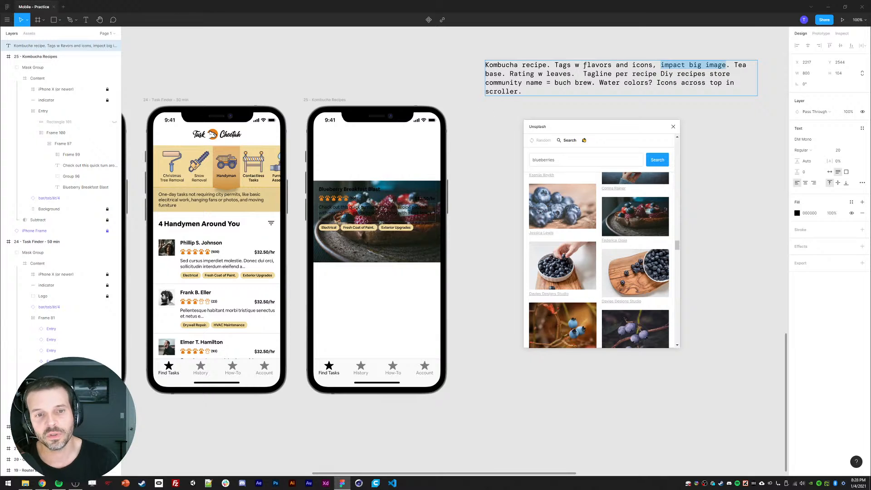
key(Escape)
Step: Duplicate the entry's tagline text and change the copy to "Black Tea"
click(360, 254)
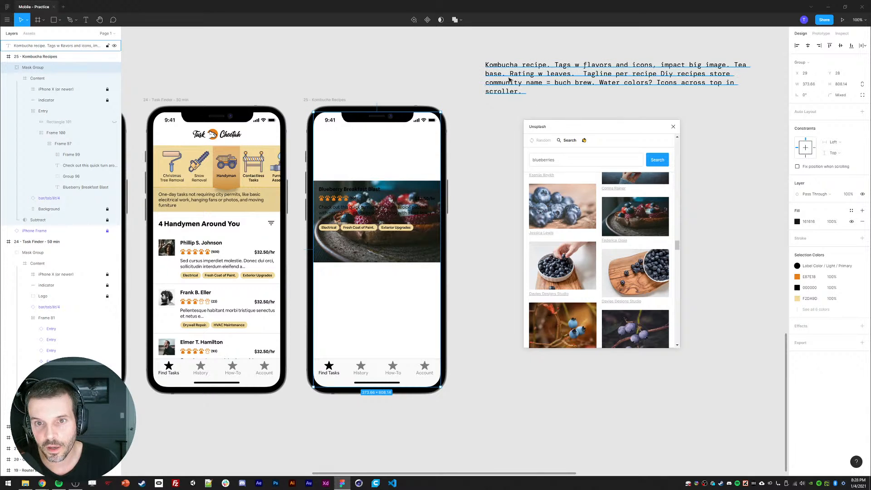
ctrl+click(335, 214)
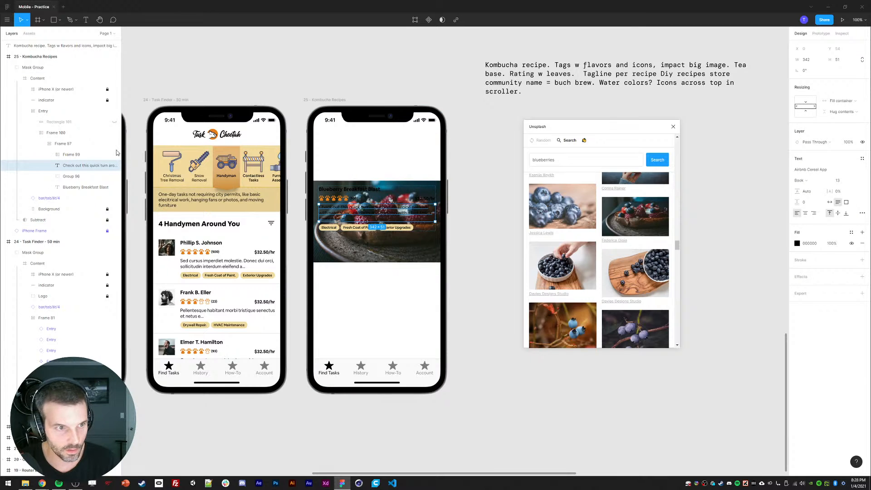
key(ctrl+d)
key(Return)
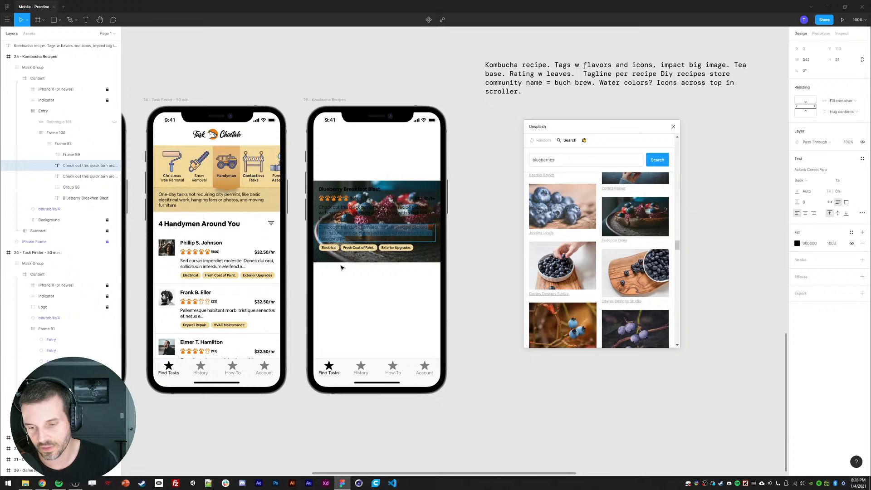
text(Black Tea)
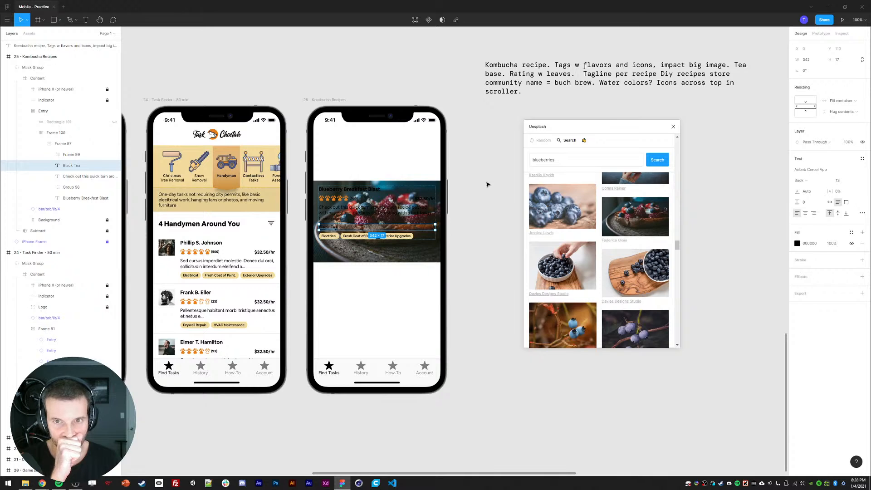
key(Escape)
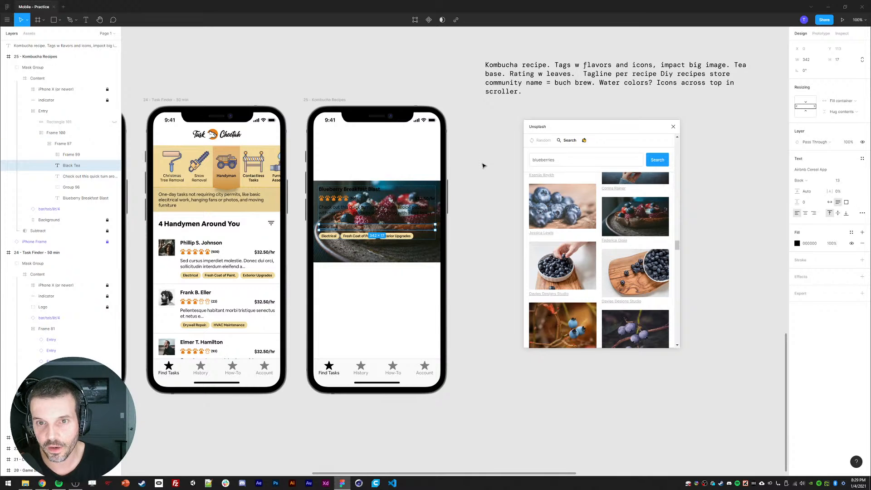
Step: Recheck the brief, switch to the browser, open Flaticon in a new tab and search its icons for "leaf"
double_click(532, 75)
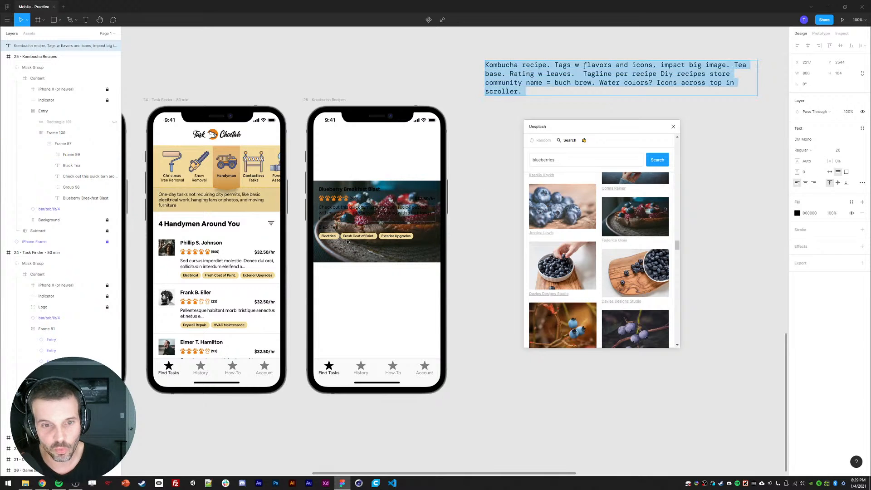
click(330, 205)
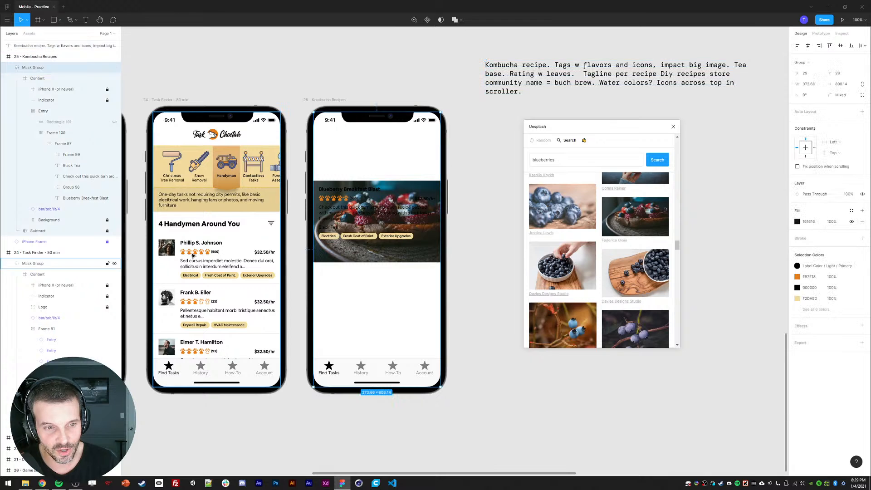
key(alt+Tab)
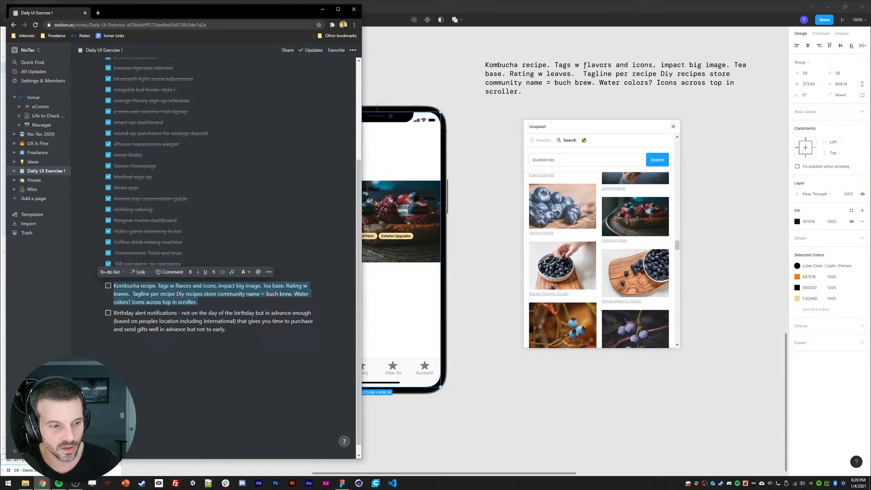
click(97, 13)
text(flat)
key(Return)
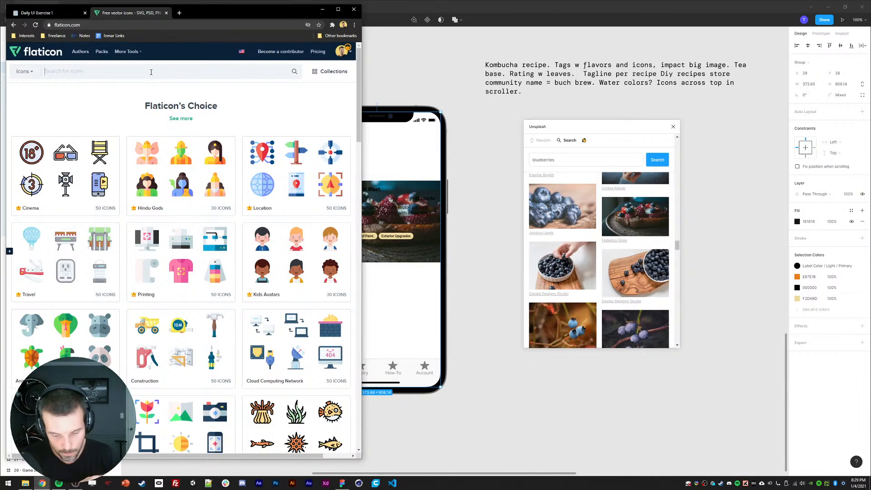
text(lea)
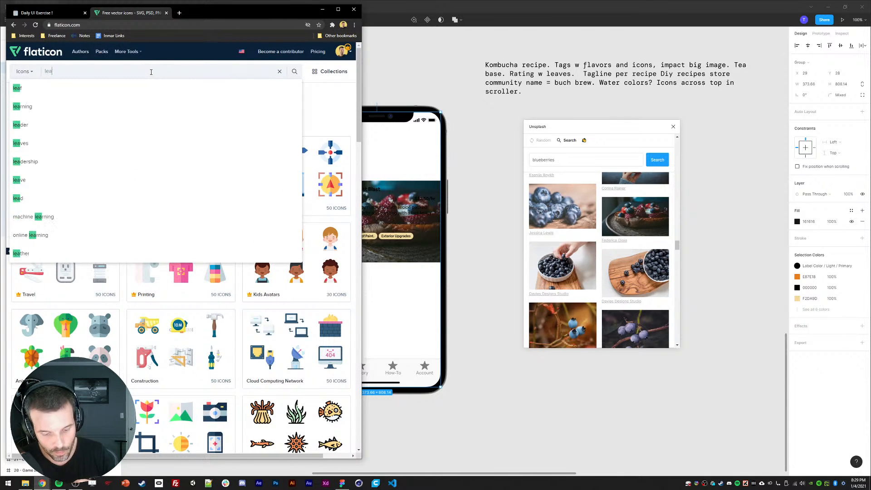
text(f)
key(Return)
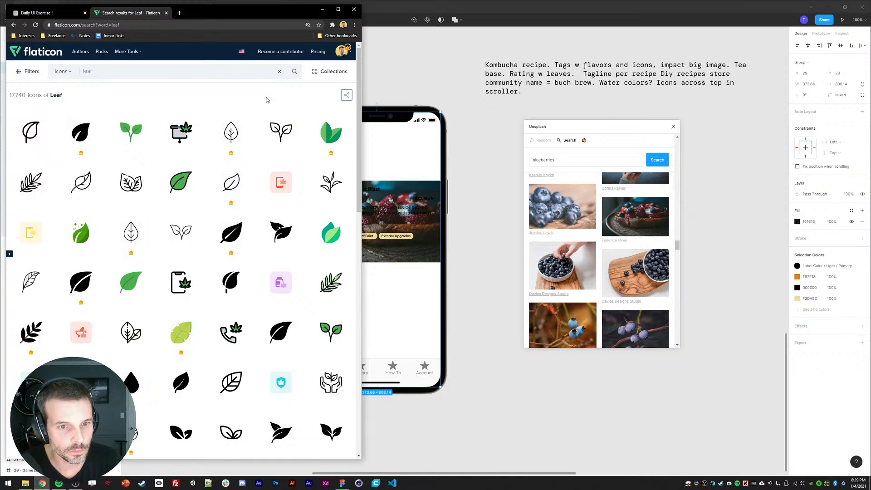
Step: Get the solid black leaf icon from Flaticon and place it as a vector on the Figma canvas near the Kombucha Recipes screen
click(78, 141)
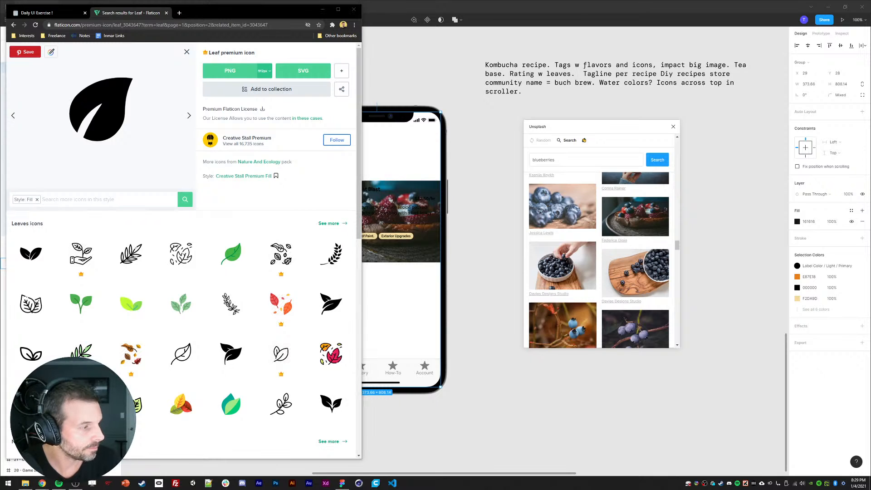
drag(9, 345, 522, 187)
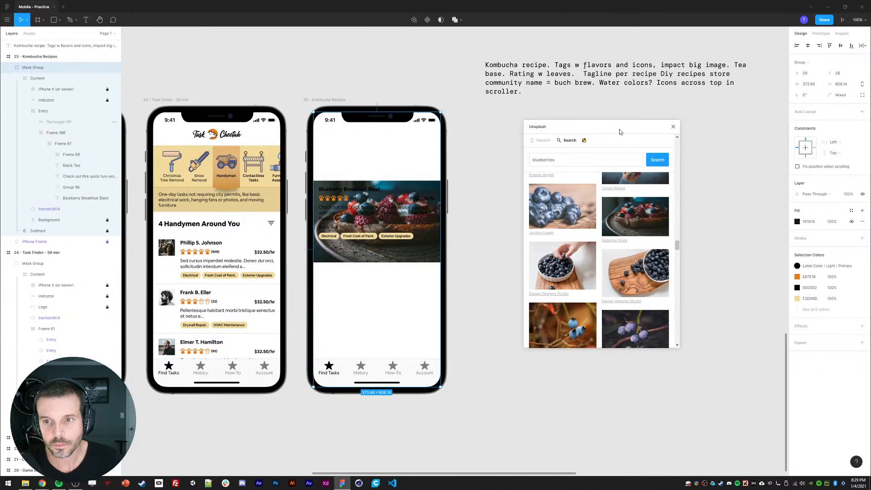
drag(620, 131, 697, 136)
drag(2, 296, 499, 196)
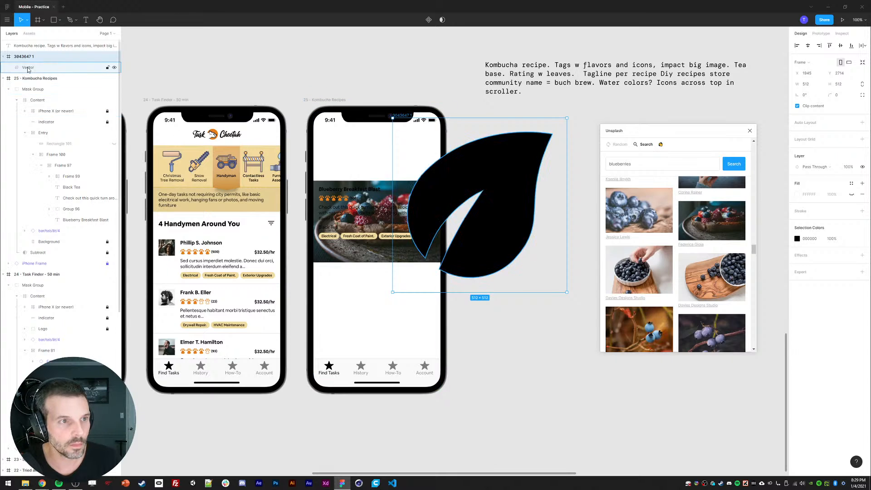
Step: Strip the imported frame from the leaf, keeping only its vector, and scale it proportionally to a height of 24
key(Delete)
key(ctrl+v)
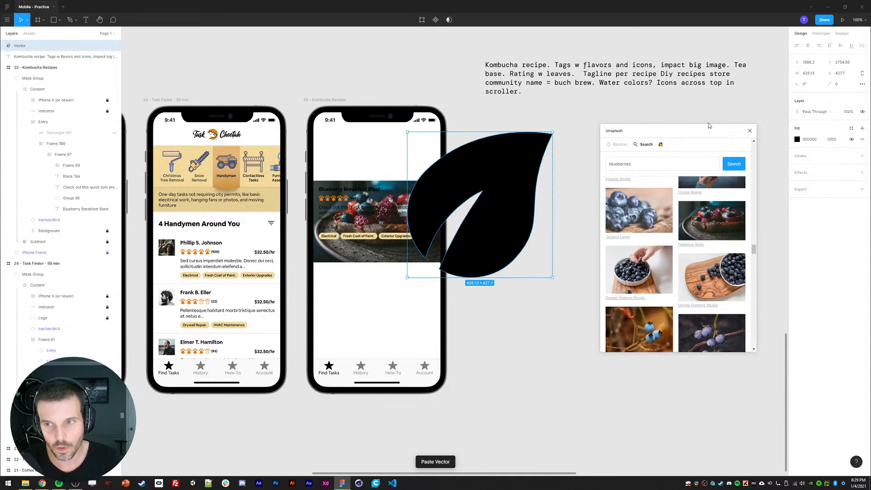
click(862, 73)
click(840, 73)
text(24)
key(Return)
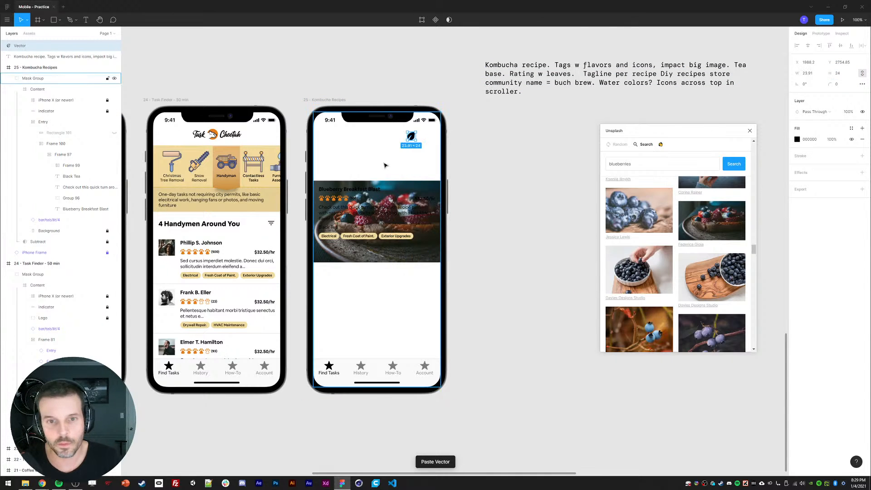
Step: Move the leaf onto the empty canvas beside the Kombucha Recipes screen, duplicate it four times and arrange all five leaves with auto layout
drag(411, 138, 492, 189)
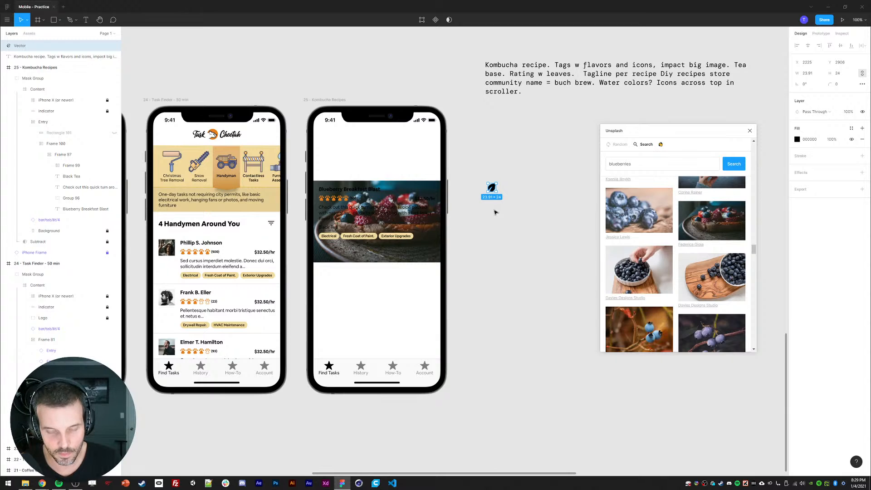
key(ctrl+d)
key(ctrl+d)
key(ctrl+d)
key(ctrl+d)
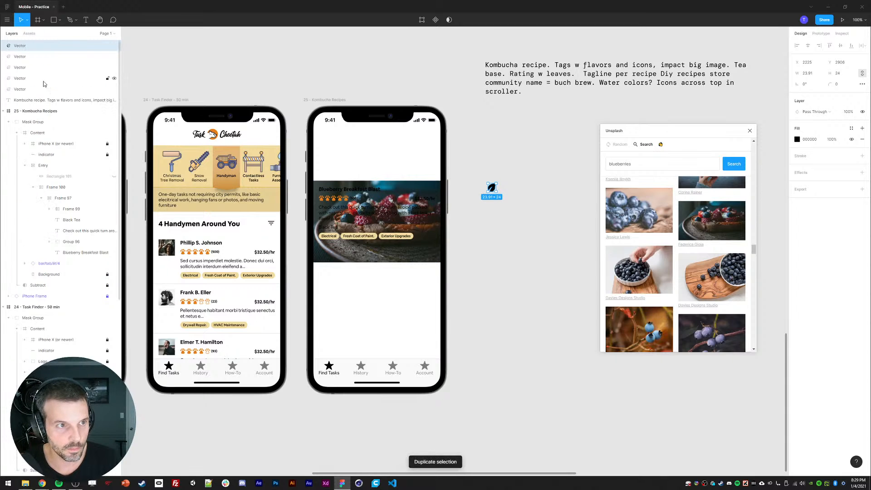
shift+click(44, 84)
key(shift+a)
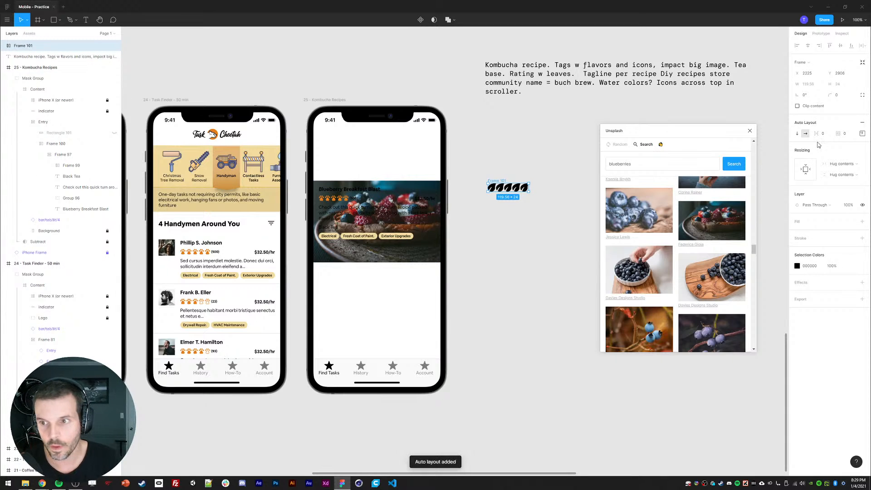
Step: Set the leaf row's item spacing to 5 and scale all five leaves proportionally to a height of 20
drag(830, 135, 814, 136)
text(5)
key(Return)
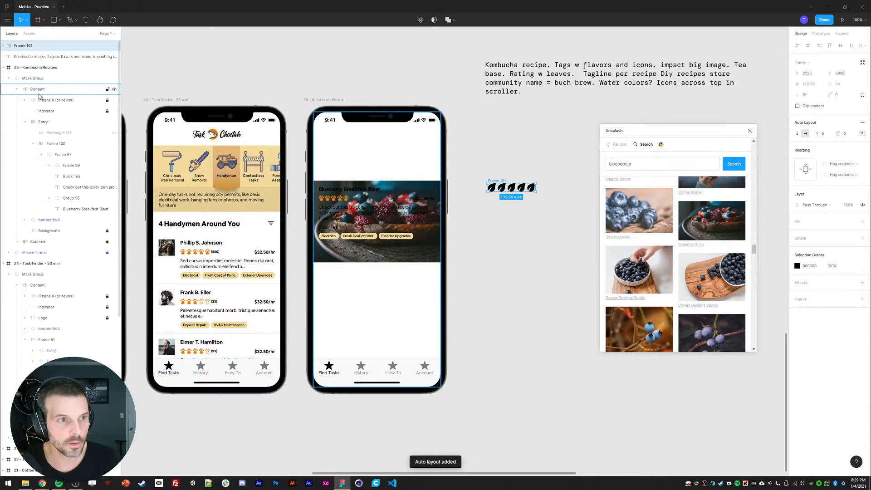
key(Return)
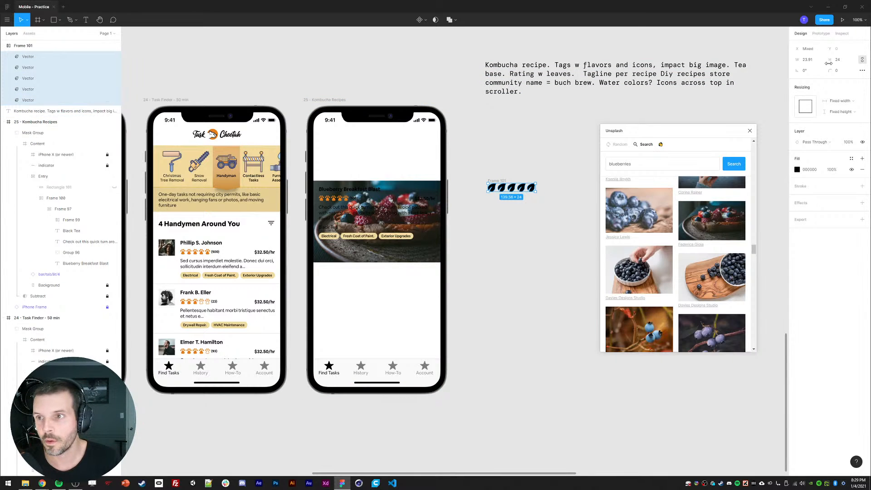
click(500, 256)
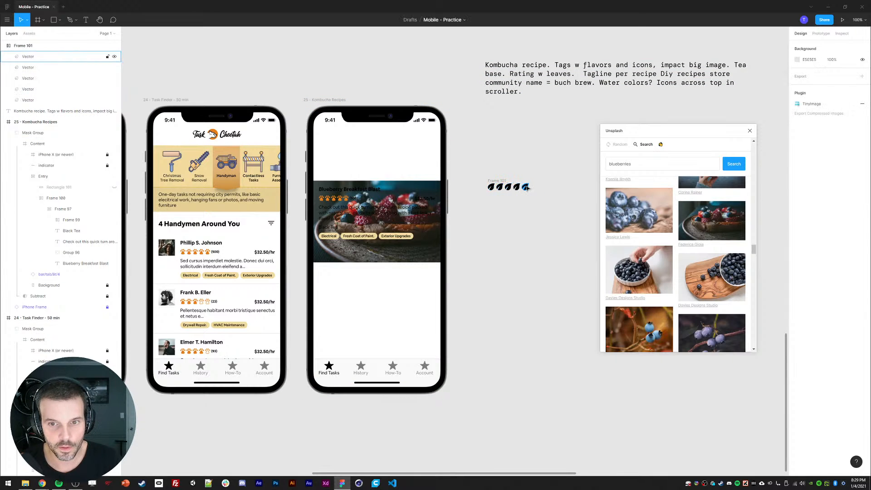
Step: Turn the last two leaves of the rating row into outlines by removing their fill and adding a stroke
click(527, 187)
shift+click(517, 187)
click(862, 169)
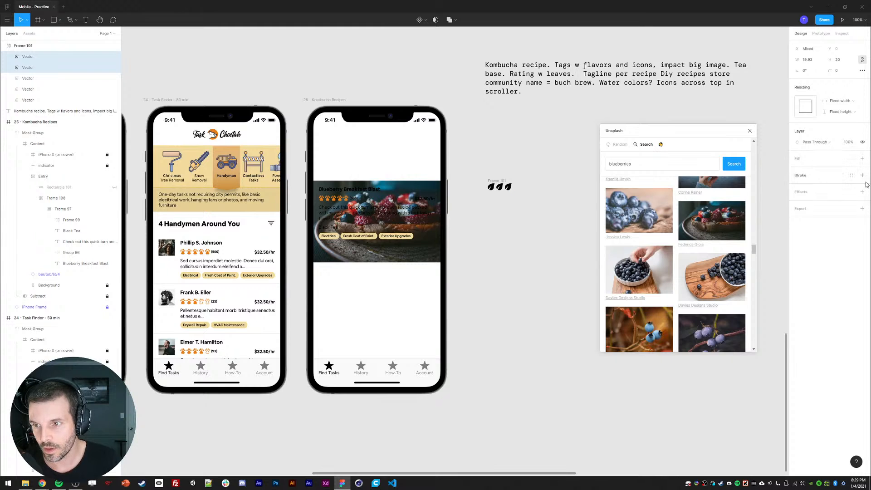
click(863, 175)
click(515, 216)
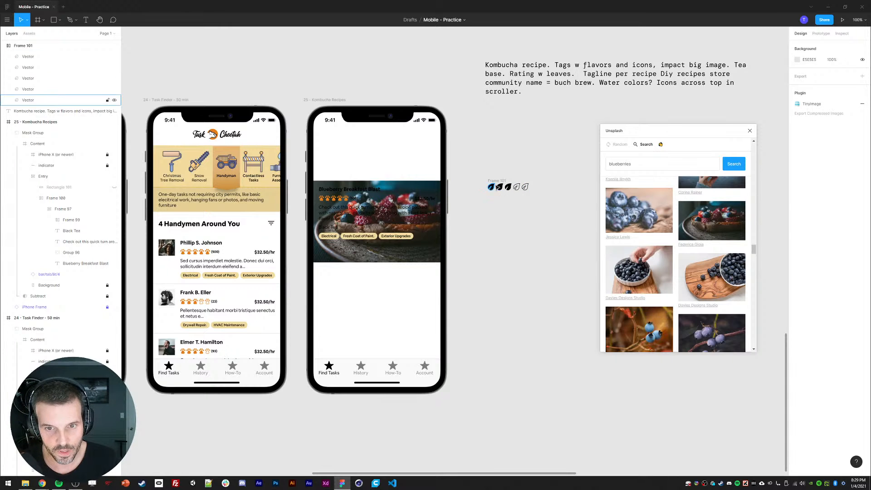
Step: Cut the leaf rating row from the canvas and paste it into the recipe entry's text stack, between Black Tea and the tags
click(494, 186)
click(395, 132)
click(17, 46)
key(ctrl+x)
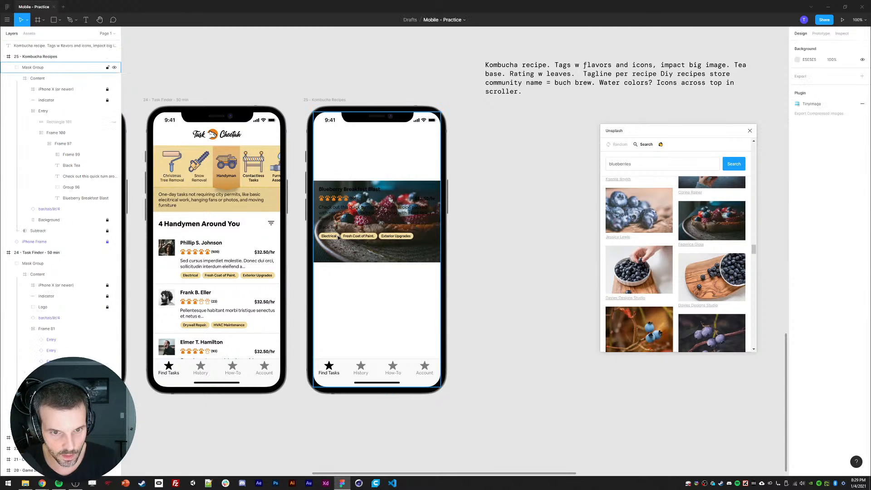
ctrl+click(329, 227)
key(ctrl+v)
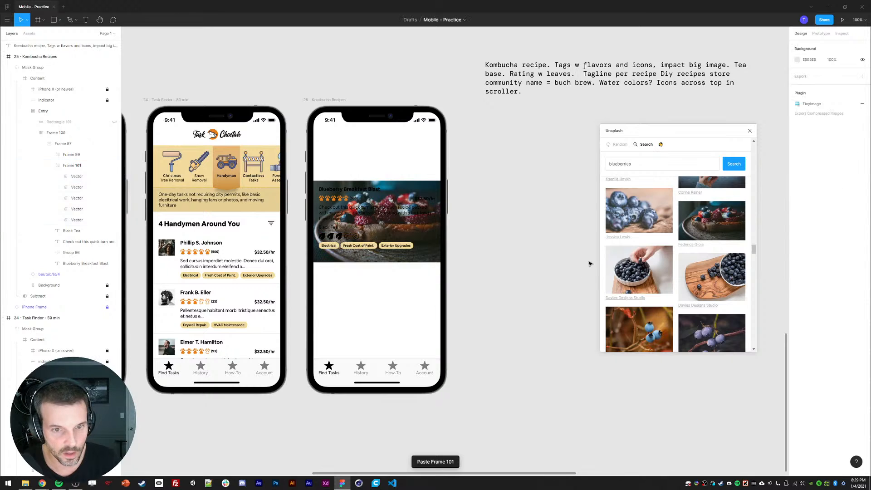
Step: Delete the completed items "Rating w leaves", "Tea base" and "Tagline per recipe" from the brief text
double_click(622, 91)
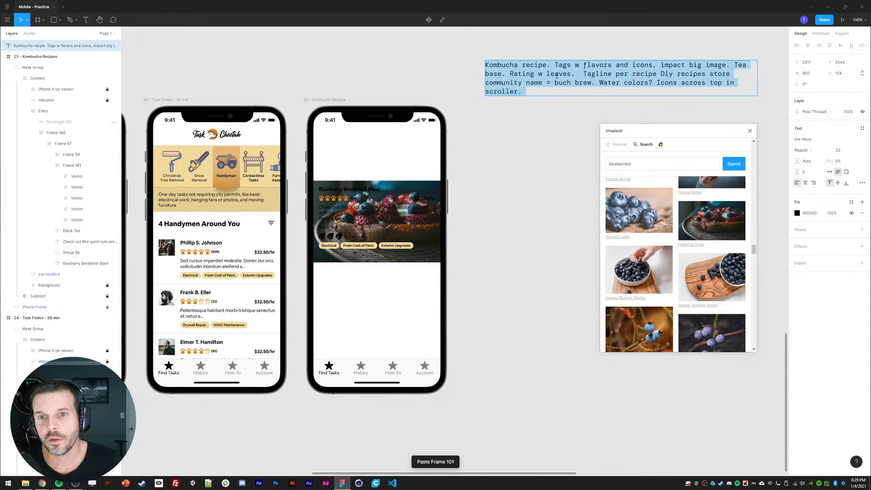
click(572, 74)
drag(572, 74, 510, 74)
key(BackSpace)
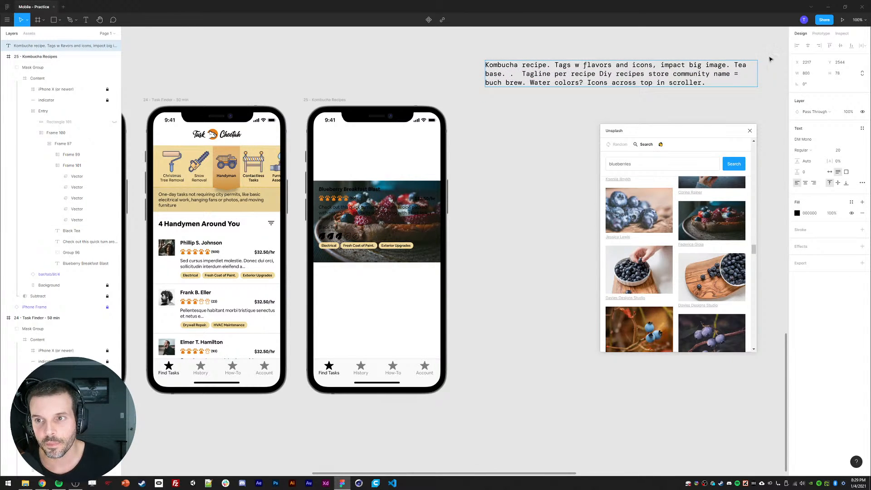
drag(734, 65, 510, 74)
key(BackSpace)
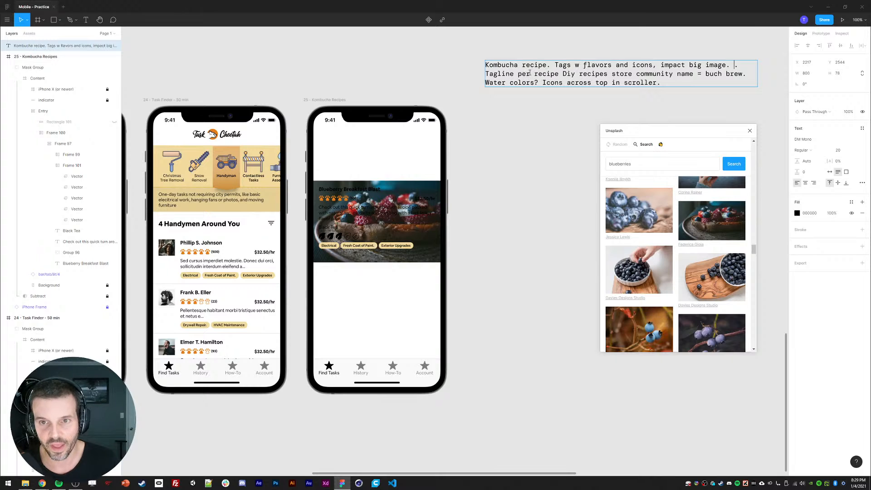
drag(563, 74, 485, 74)
key(BackSpace)
key(Escape)
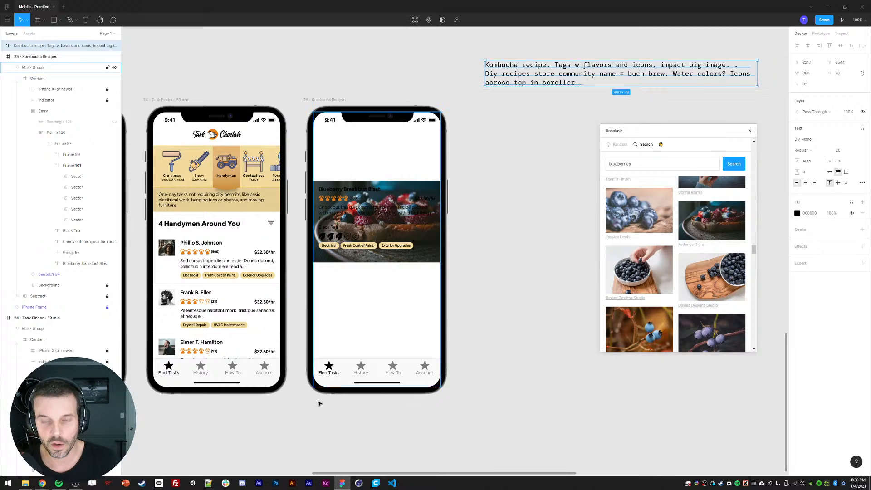
Step: Rename the Find Tasks label in the Kombucha screen's bottom navigation to "Recipes"
ctrl+click(333, 372)
text(Recipes)
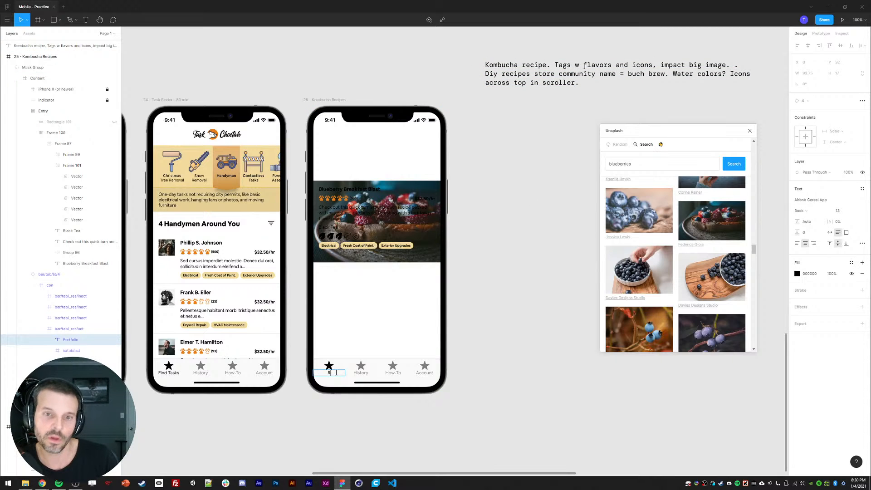
key(Escape)
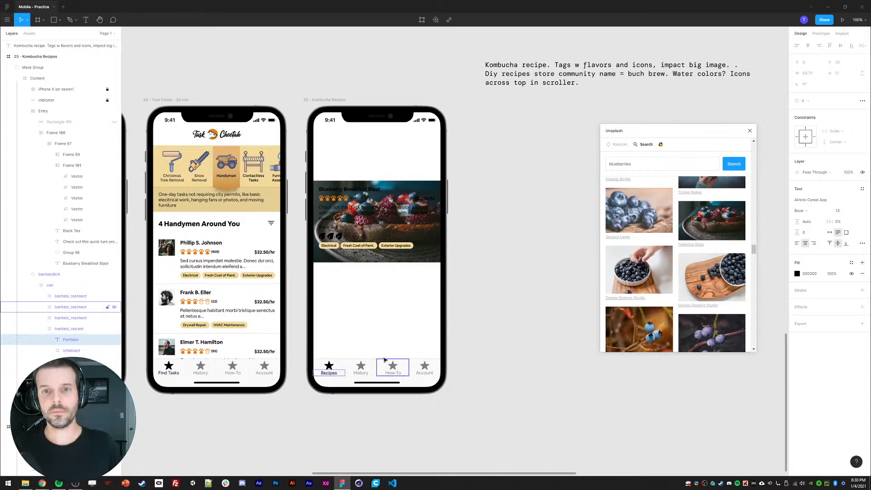
Step: Change the History label in the Kombucha screen's bottom navigation to "Community"
ctrl+click(361, 372)
double_click(362, 372)
text(com)
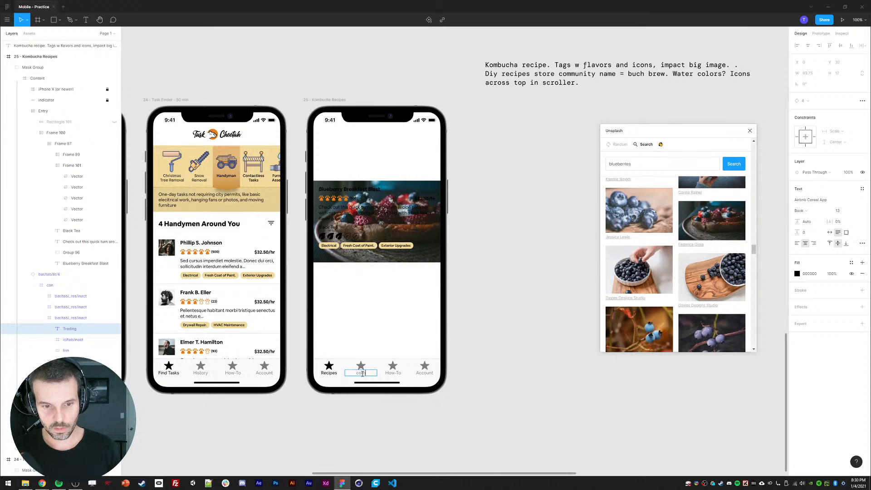
text(munity)
key(BackSpace)
key(BackSpace)
key(BackSpace)
key(BackSpace)
key(BackSpace)
key(BackSpace)
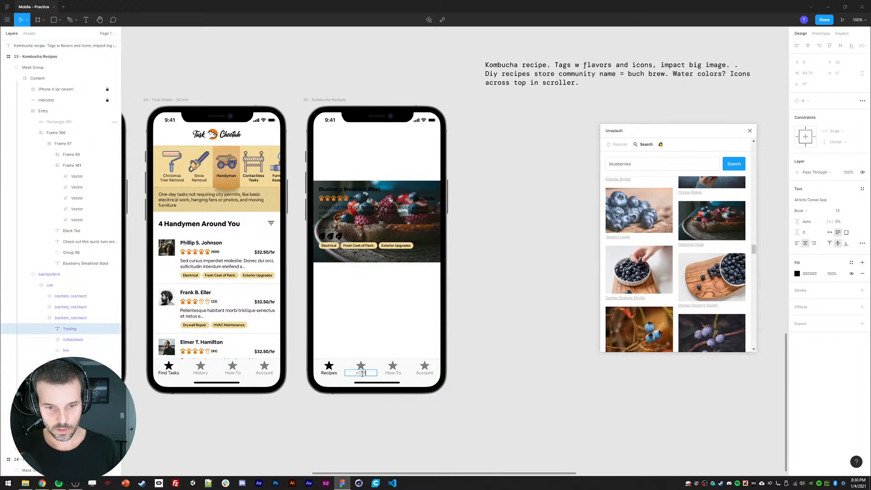
text(Community)
key(Escape)
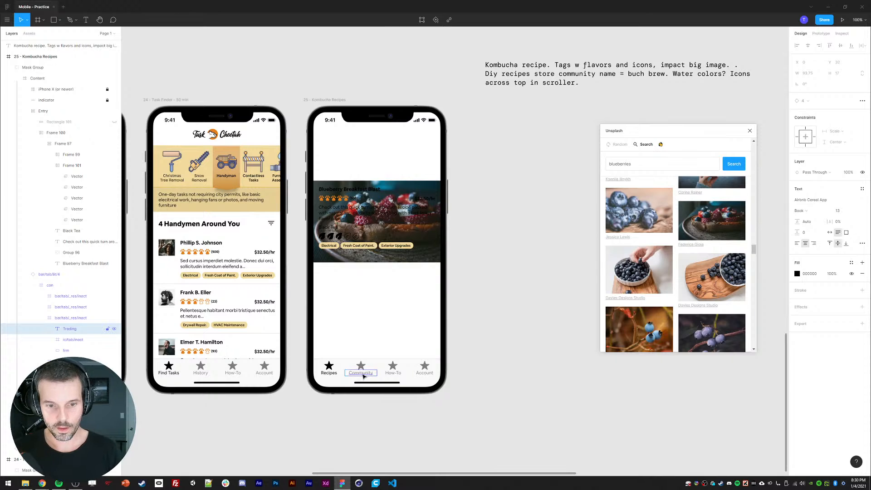
Step: Rename the How-To and Account labels in the Kombucha screen's bottom navigation to "DIY" and "Store"
double_click(389, 374)
text(How-)
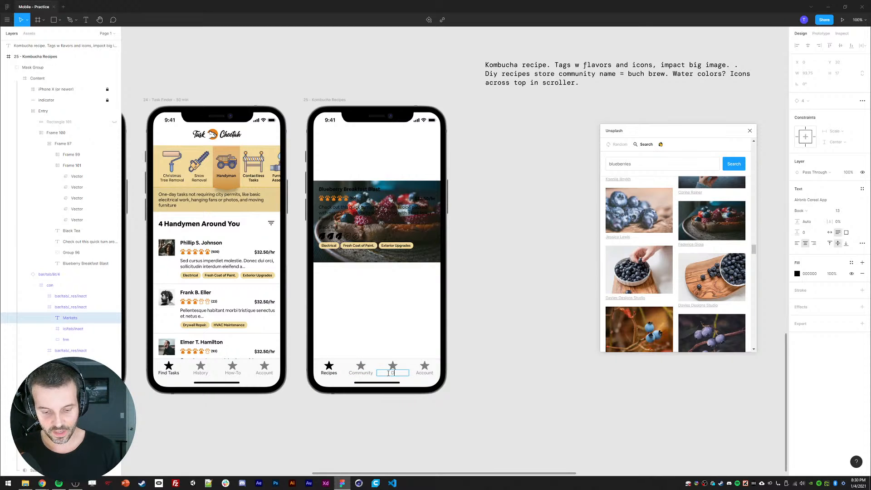
click(478, 364)
double_click(426, 372)
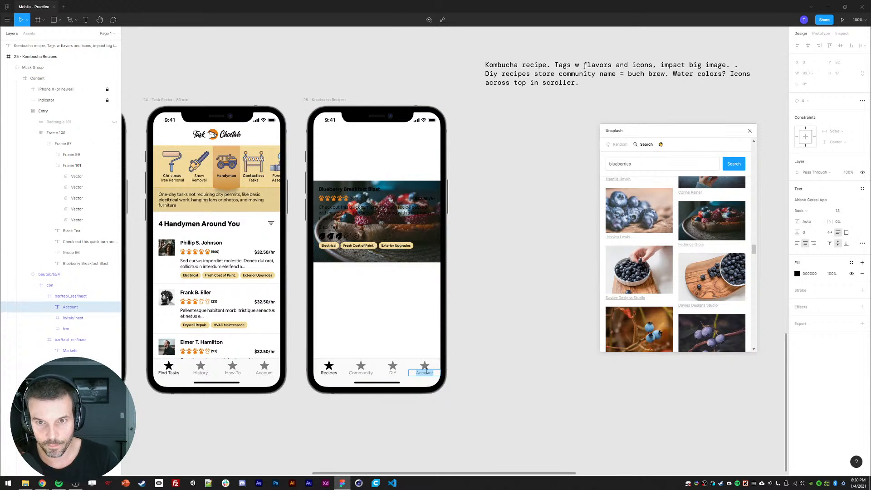
text(Store)
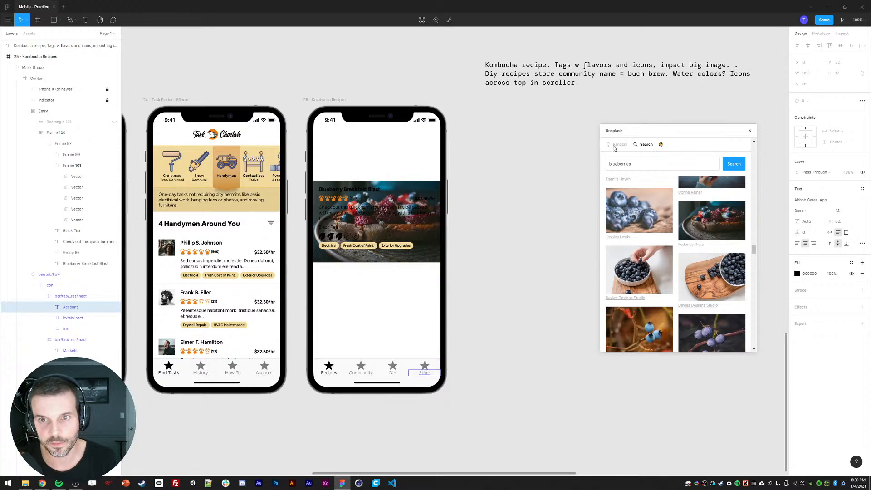
Step: Delete the completed "Diy recipes store community" items from the brief text
double_click(592, 73)
click(597, 74)
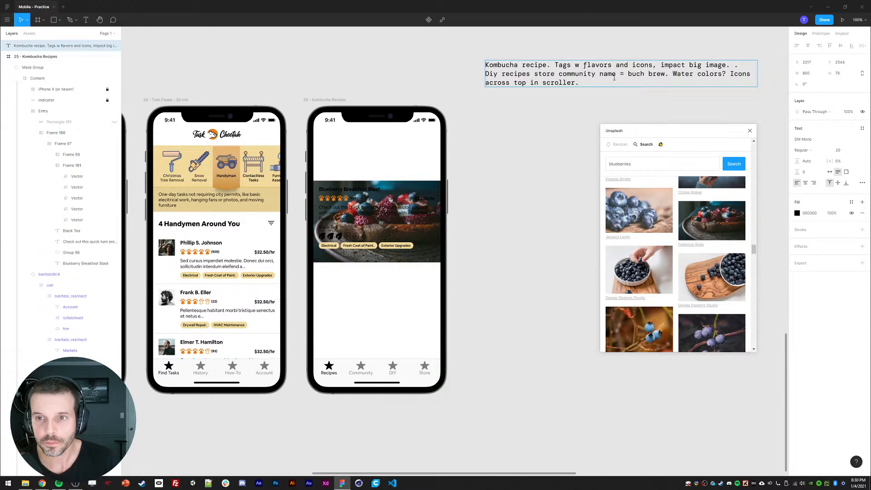
shift+click(485, 73)
key(BackSpace)
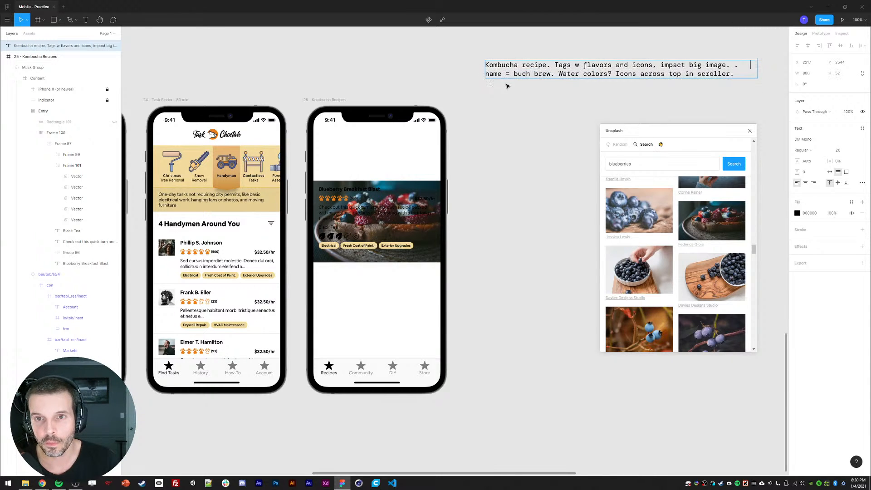
key(Escape)
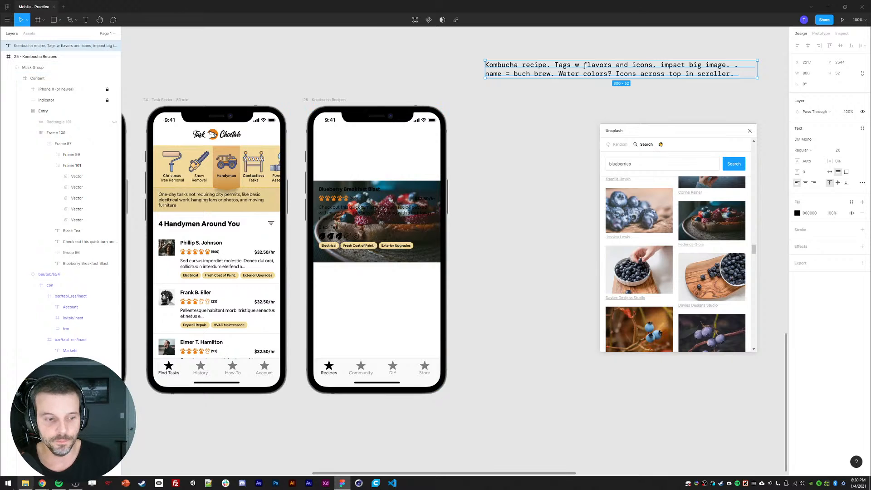
Step: Switch to the browser, search the web for "fontsa" and open Google Fonts from the results
click(47, 456)
click(152, 26)
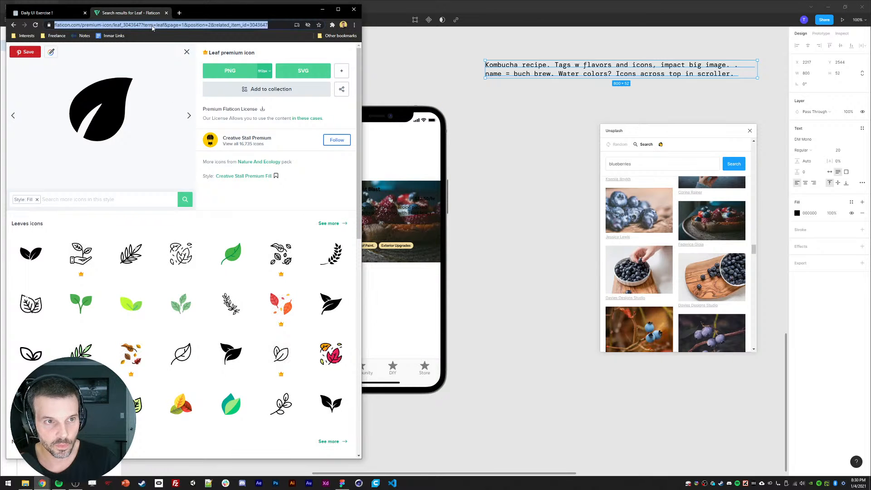
text(fontsa)
key(Return)
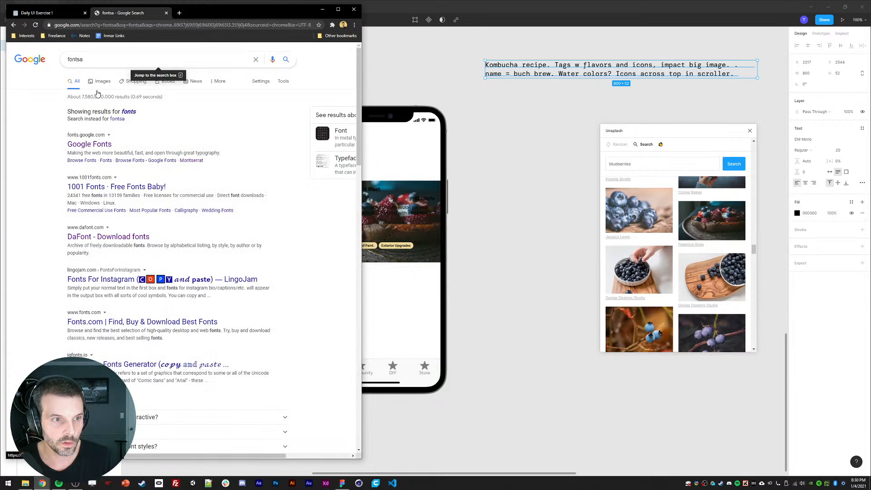
click(98, 146)
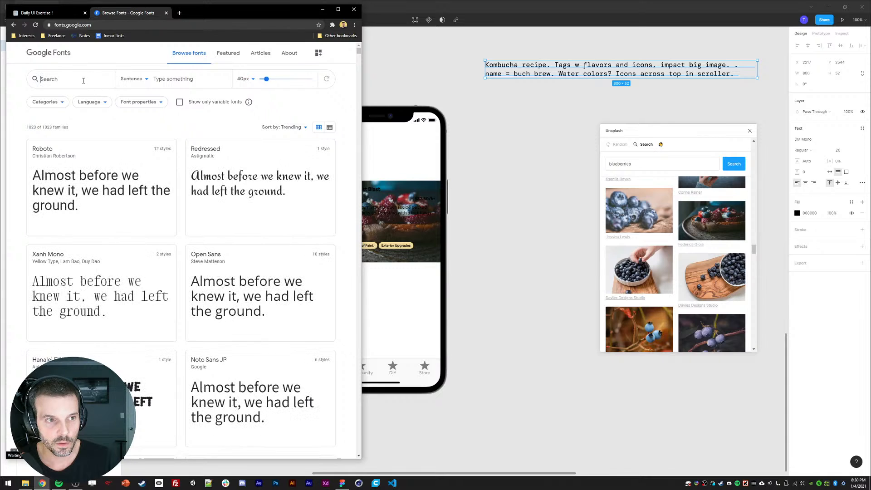
Step: Enter the app name "Buch's 'Buch Brew" in the font search, copy it and clear the search
text(Buch's)
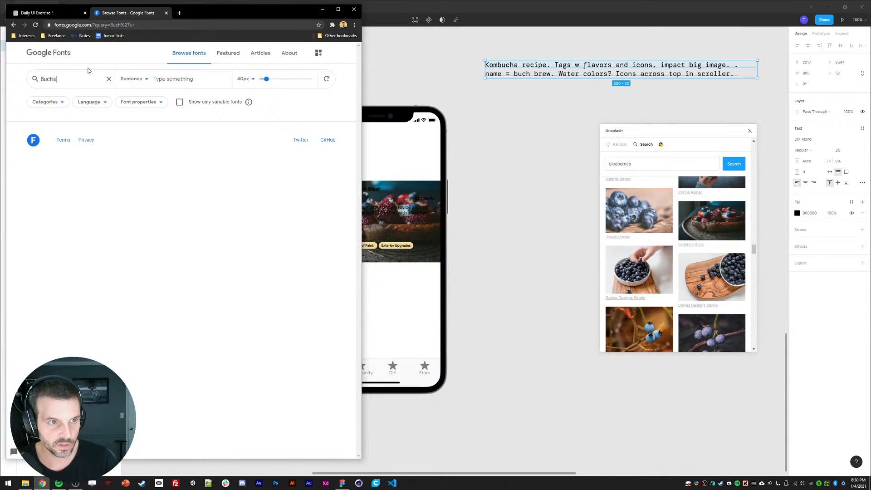
text( Boo)
key(BackSpace)
key(BackSpace)
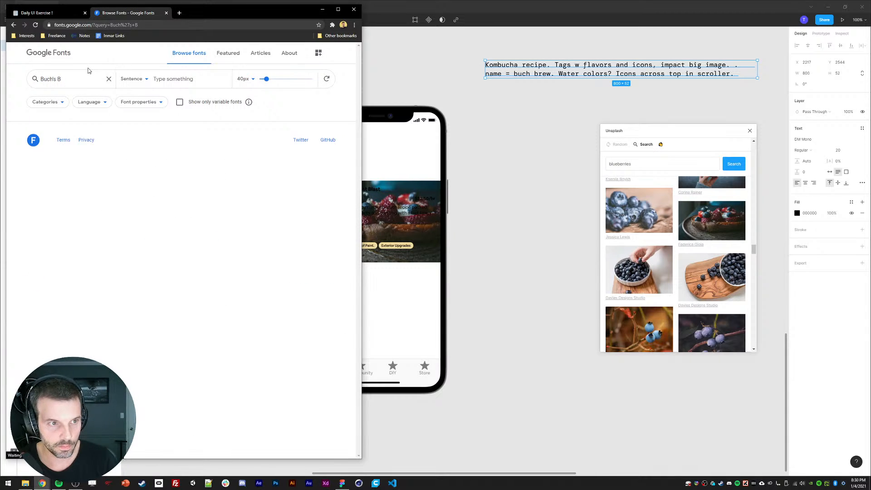
text(uch)
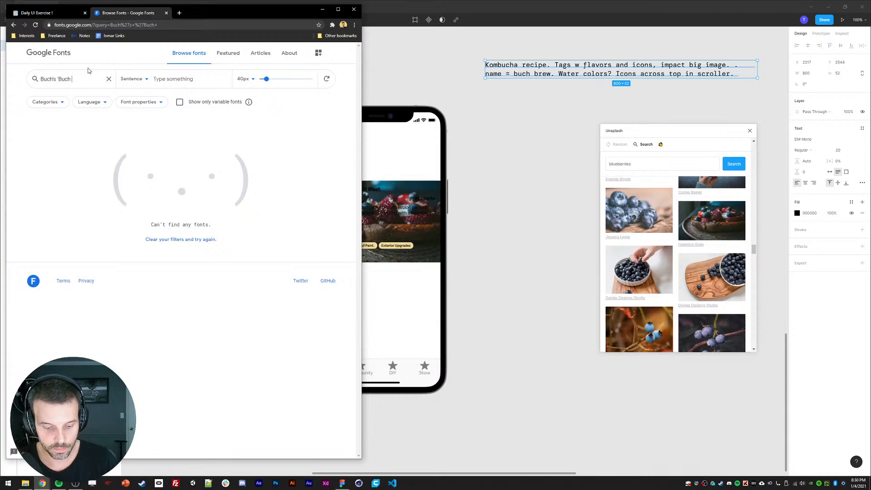
text(Brew)
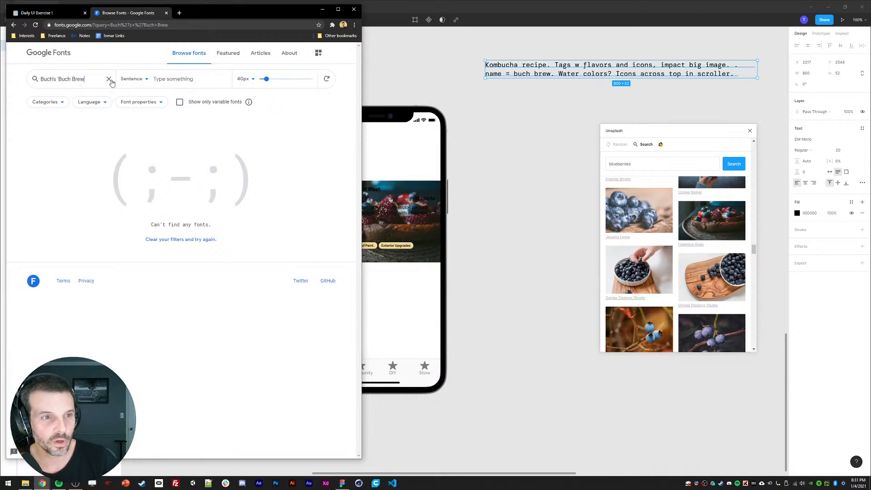
drag(85, 79, 44, 73)
key(ctrl+c)
click(109, 79)
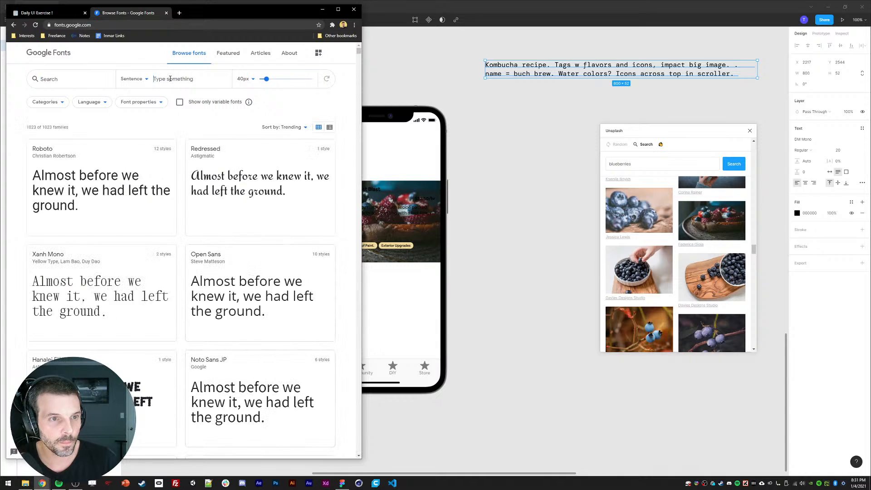
Step: Use the copied name "Buch's 'Buch Brew" as the custom preview text for all font samples and look through the list
click(186, 79)
key(ctrl+v)
drag(231, 17, 249, 18)
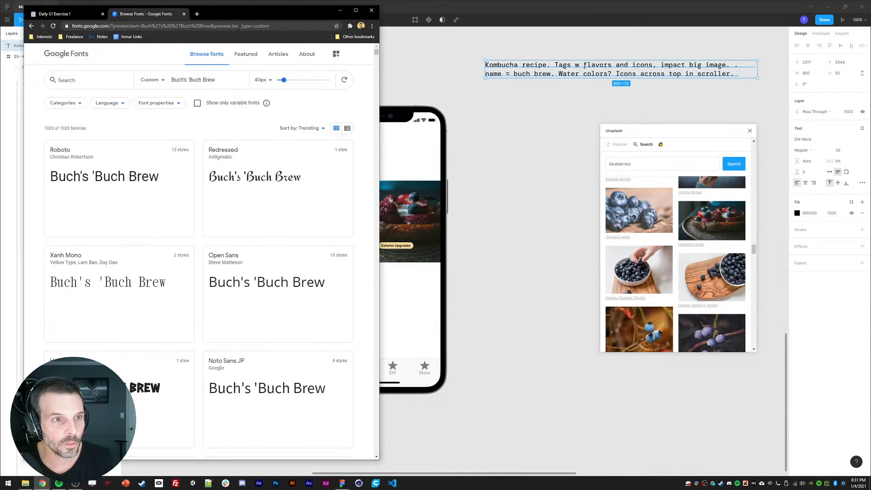
scroll(257, 260, down, 3)
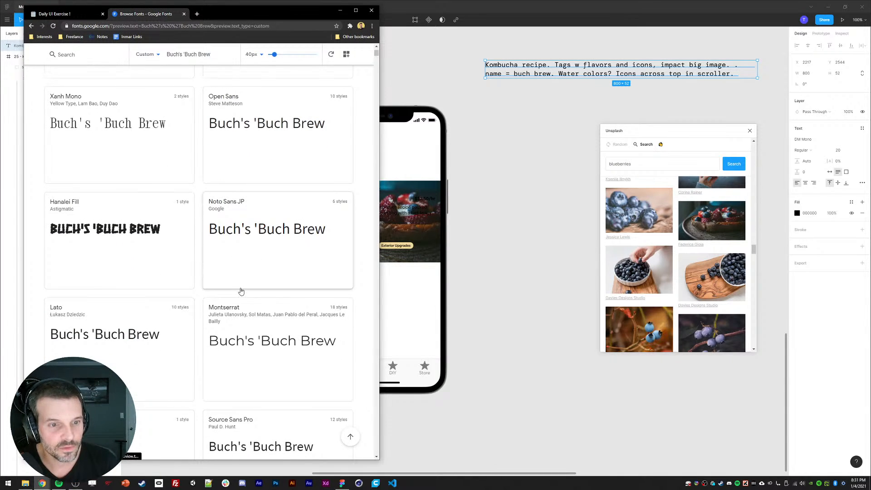
Step: Browse the font previews, then filter the Google Fonts families by thickness, setting it to 9
scroll(241, 292, down, 6)
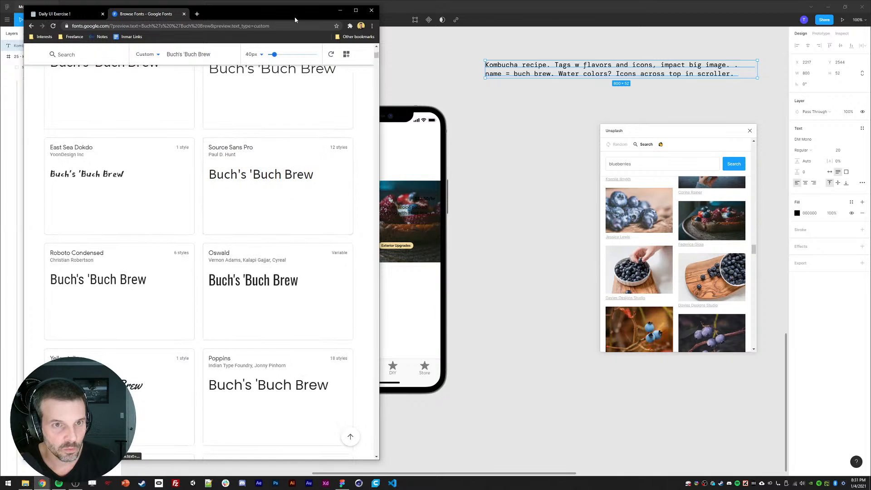
drag(295, 20, 308, 21)
scroll(272, 272, down, 4)
scroll(248, 313, down, 5)
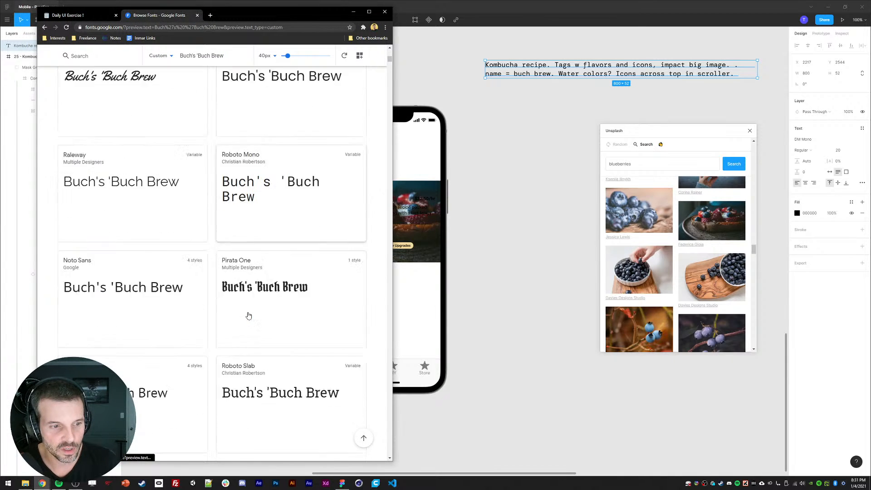
scroll(236, 295, up, 15)
scroll(176, 131, up, 3)
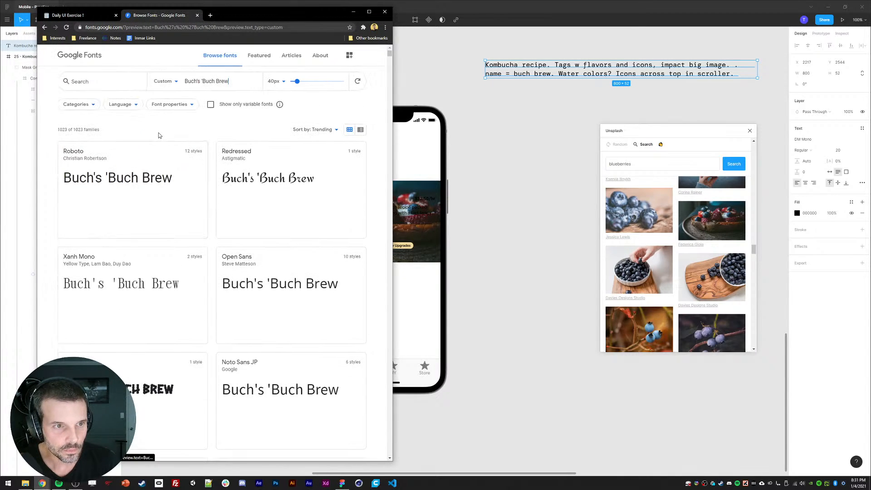
click(171, 104)
click(156, 154)
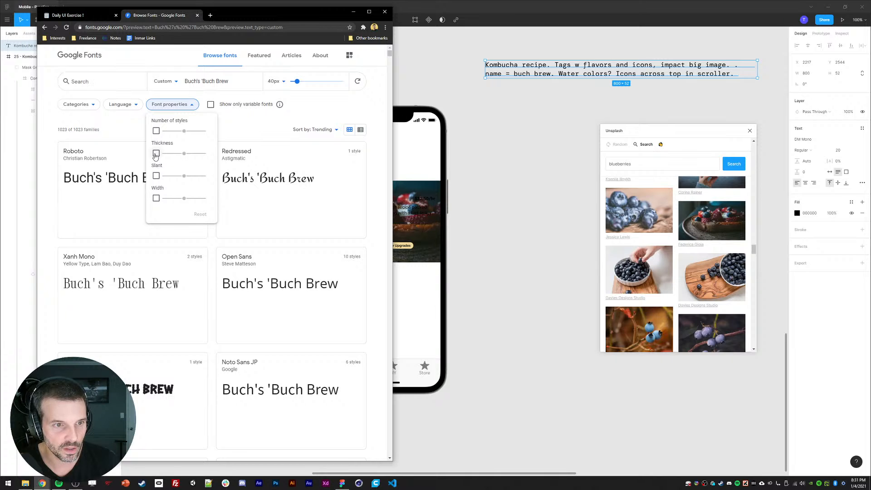
drag(184, 154, 200, 154)
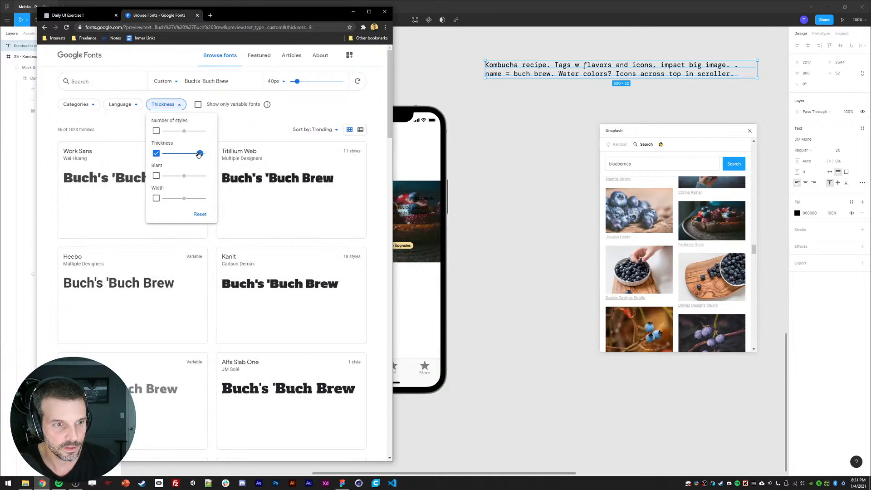
click(267, 130)
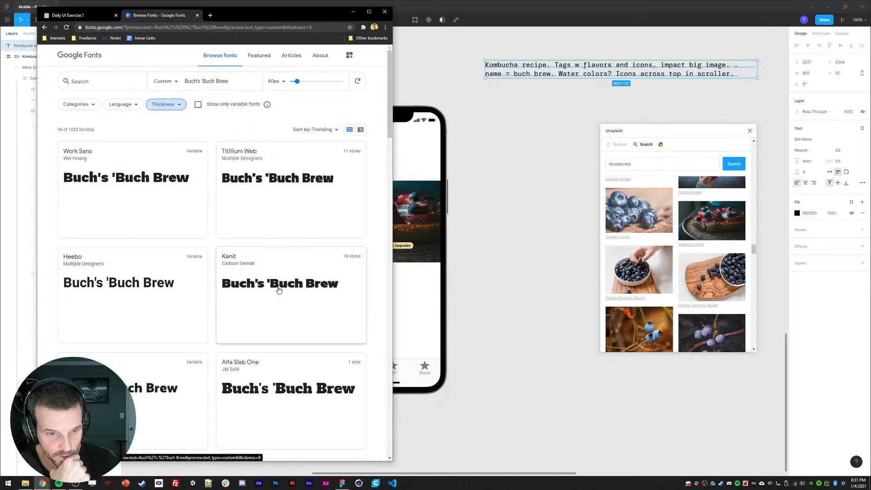
Step: Switch to Figma, duplicate the "Blueberry Breakfast Blast" title and place the copy in the white area above the photo
click(472, 243)
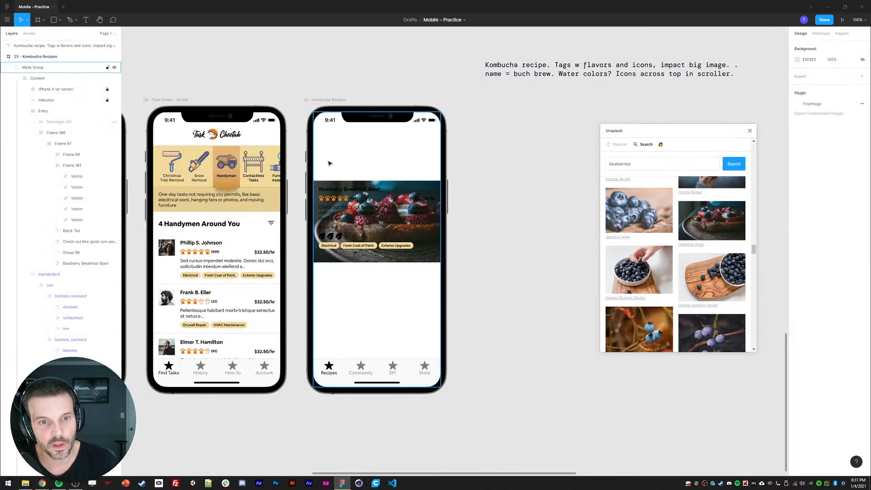
click(342, 190)
key(ctrl+d)
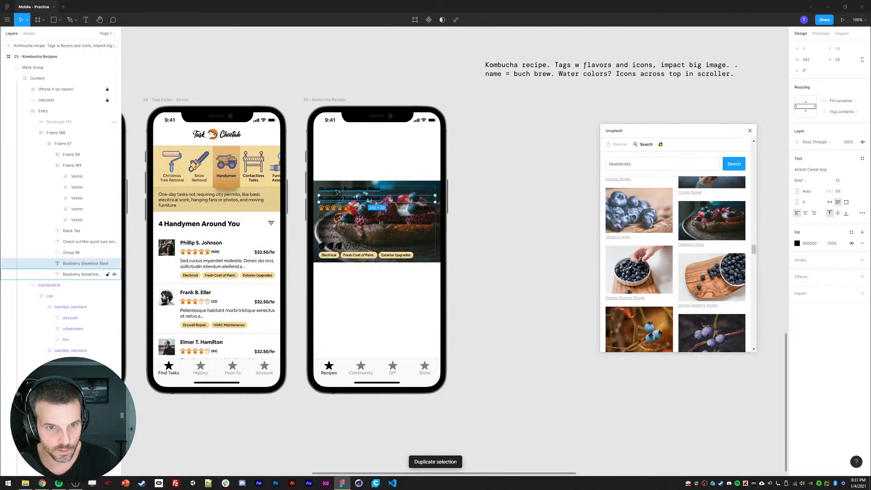
drag(342, 190, 341, 155)
Step: Replace the duplicated title's text with the app name "Buch's 'Buch Brew"
double_click(341, 154)
text(Buc)
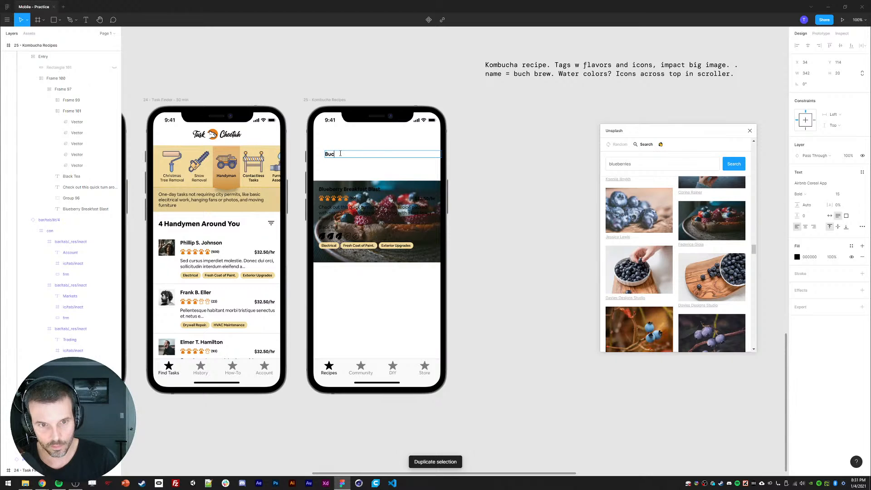
text(h's)
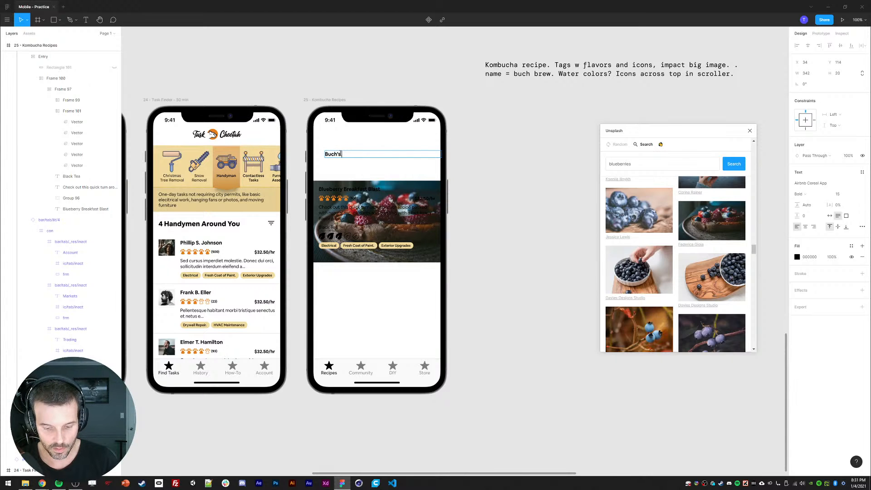
text( B Buch)
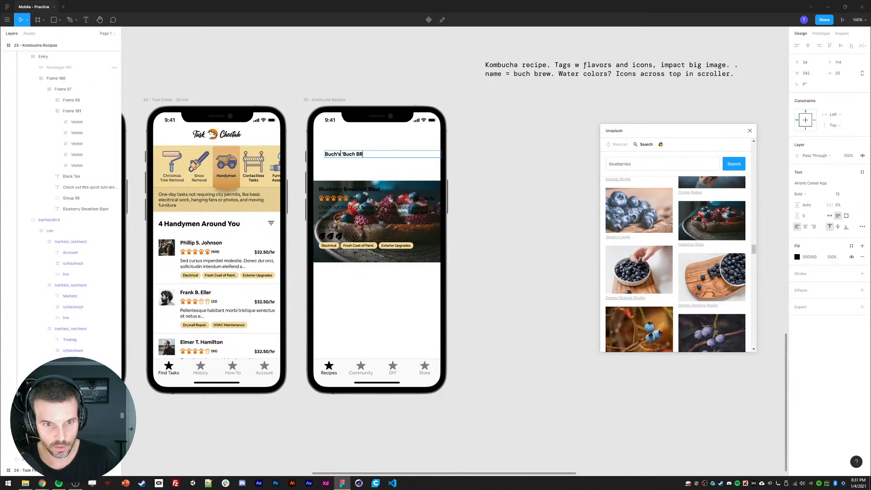
text( BR)
key(BackSpace)
text(rew)
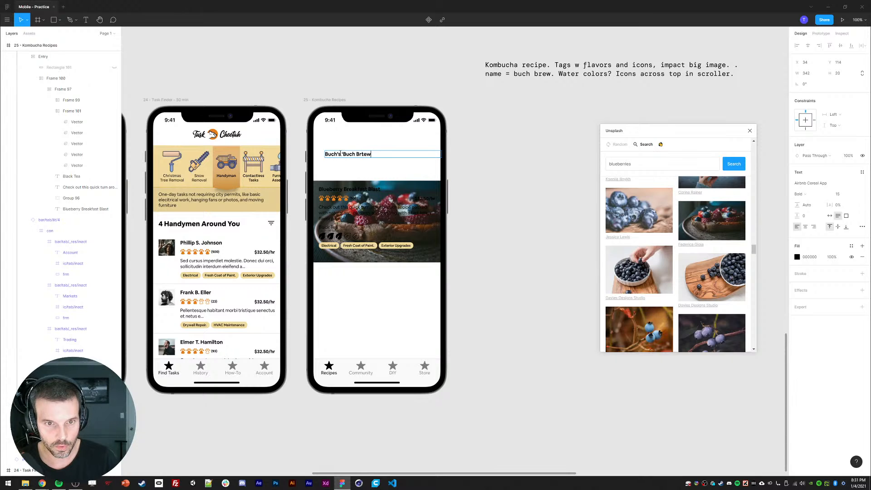
key(Escape)
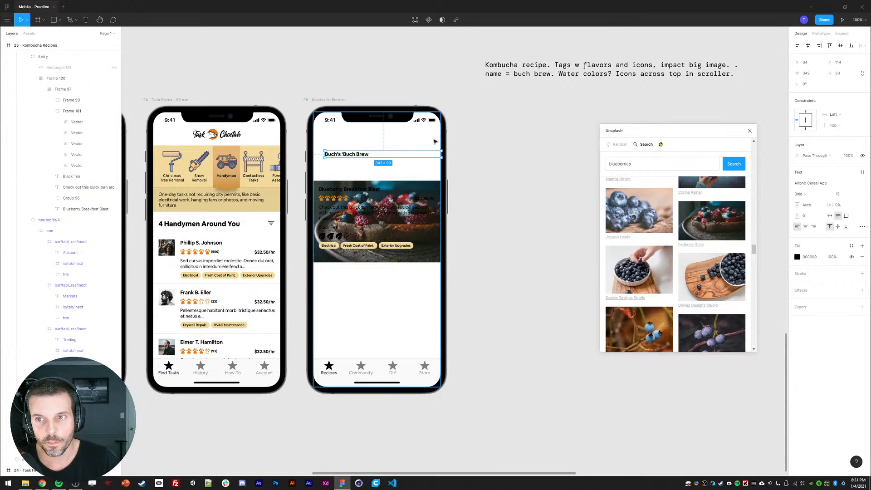
Step: Shorten the app name text to "'Buch Brew"
key(Return)
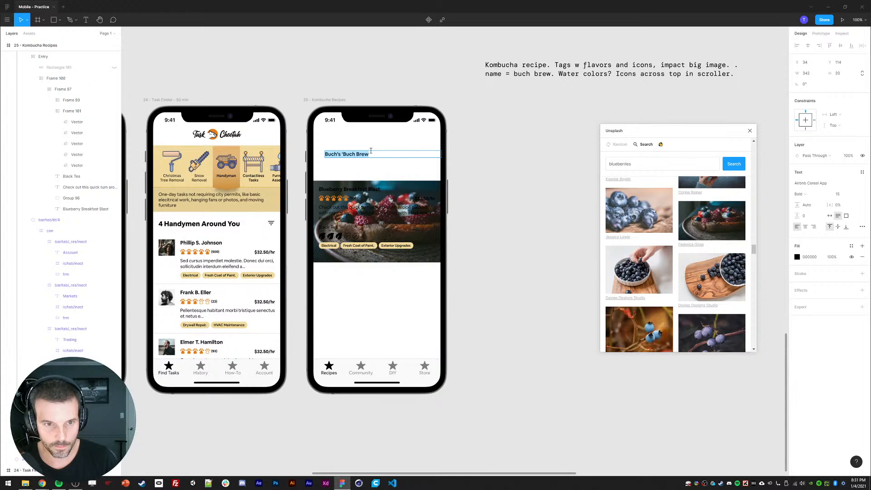
click(343, 154)
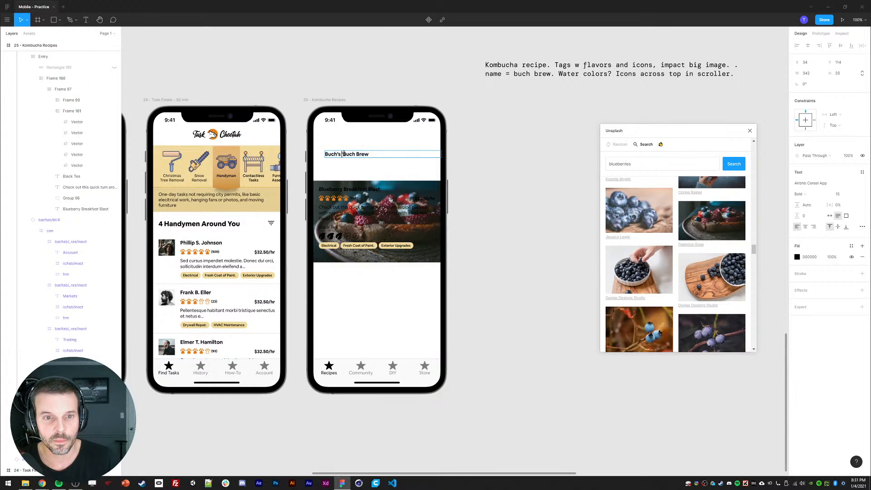
key(shift+Home)
key(BackSpace)
text(')
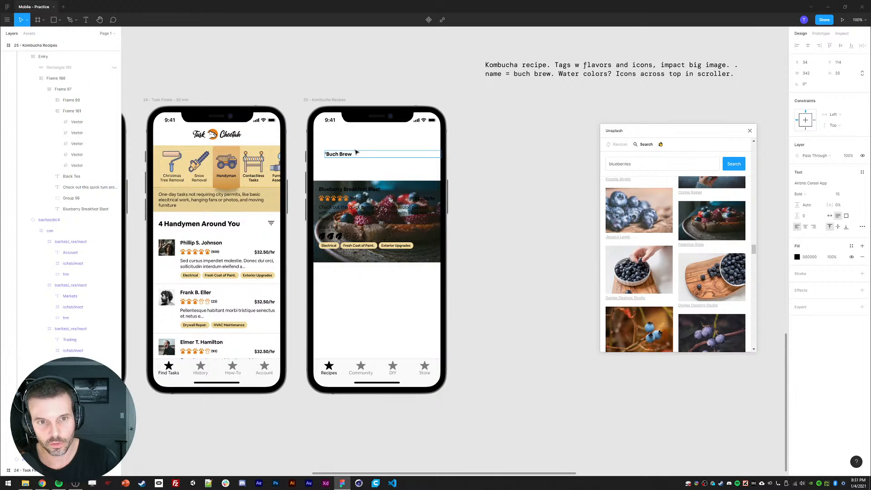
key(Escape)
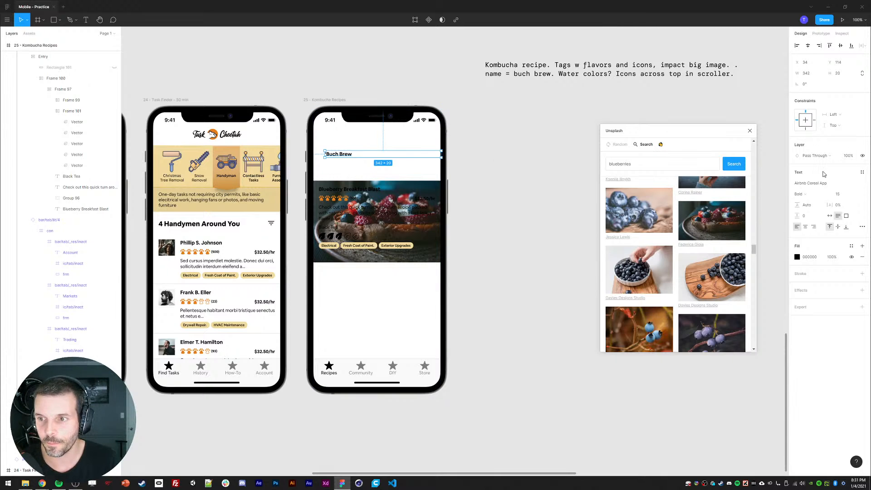
Step: Set the app name's font to Kanit, its resizing to auto width and its font size to 25
click(810, 183)
text(Kanit)
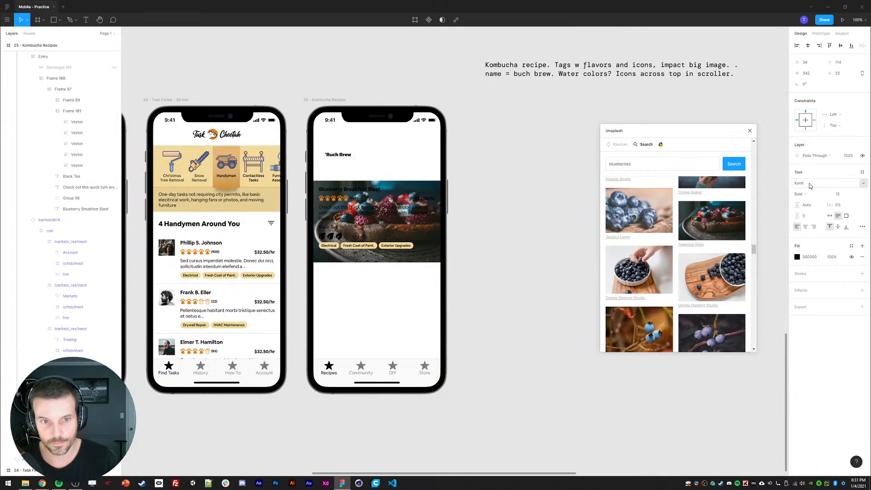
key(Return)
click(831, 216)
click(837, 194)
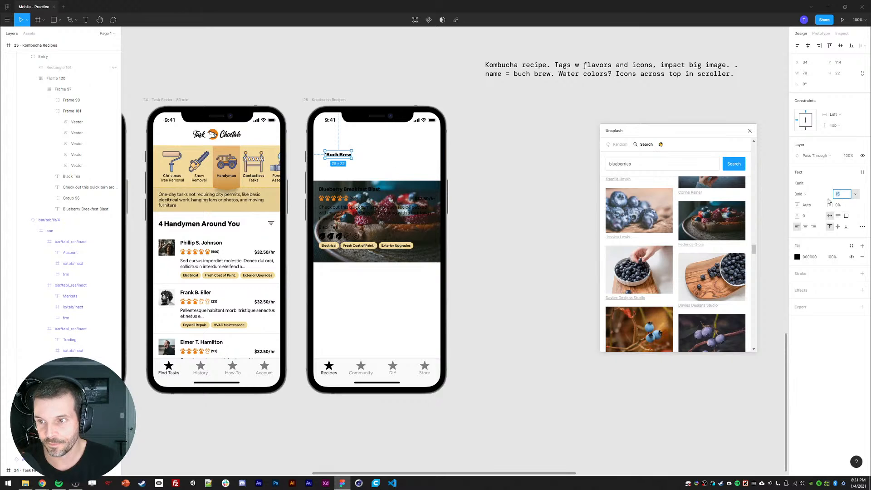
text(25)
key(Return)
Step: Move the app name into the header just below the phone's notch and set its font weight to Medium
drag(358, 157, 380, 134)
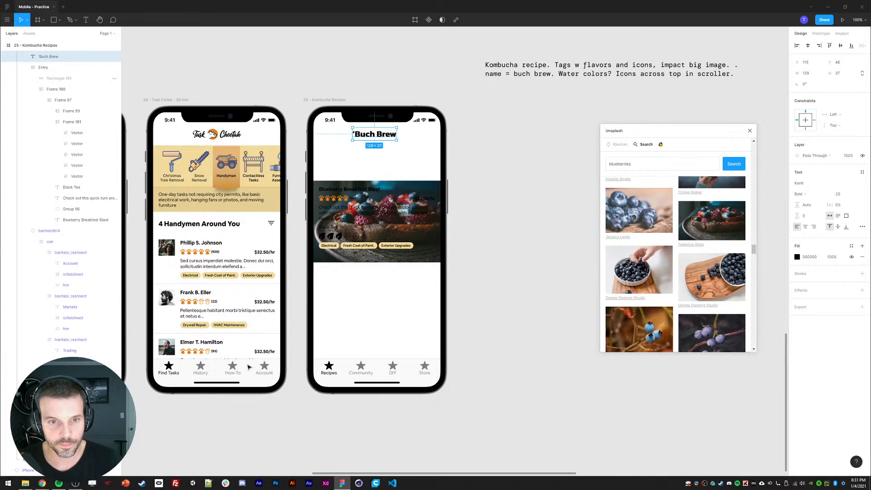
click(800, 194)
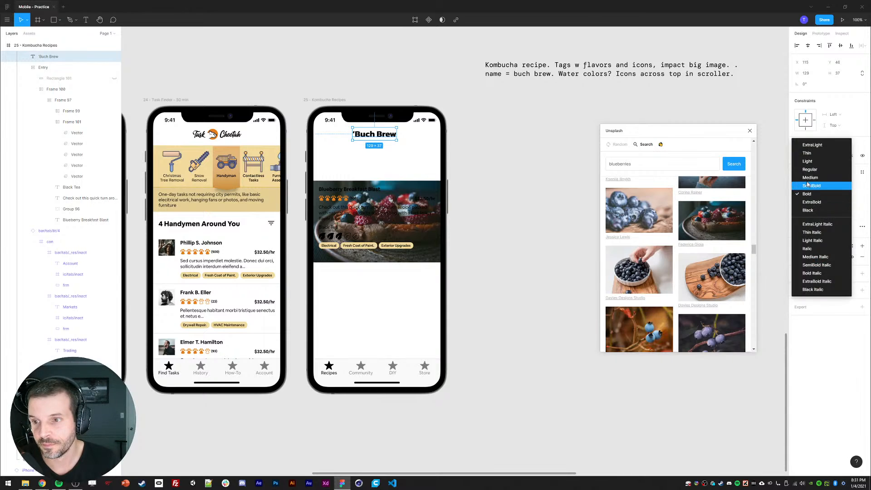
click(812, 186)
click(526, 136)
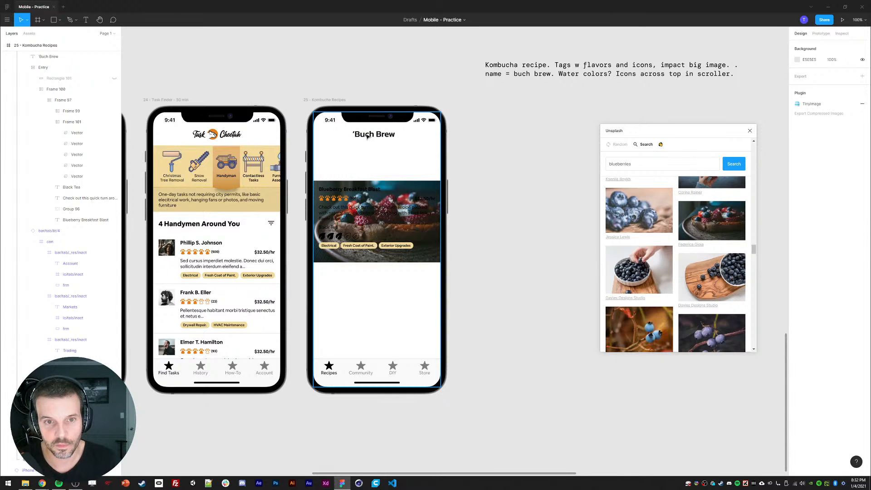
Step: Change the app name to "The Buch Brew" and shift it back toward the middle of the header
click(374, 136)
double_click(371, 134)
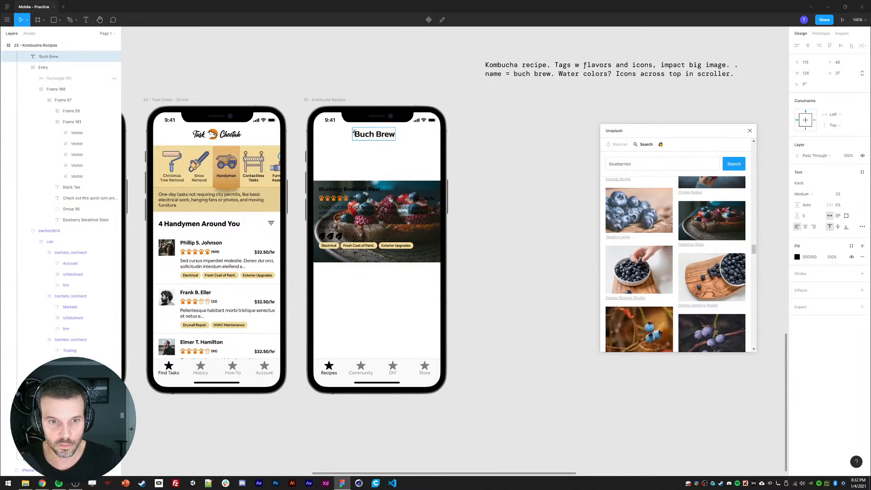
click(354, 133)
key(BackSpace)
text(The)
key(Escape)
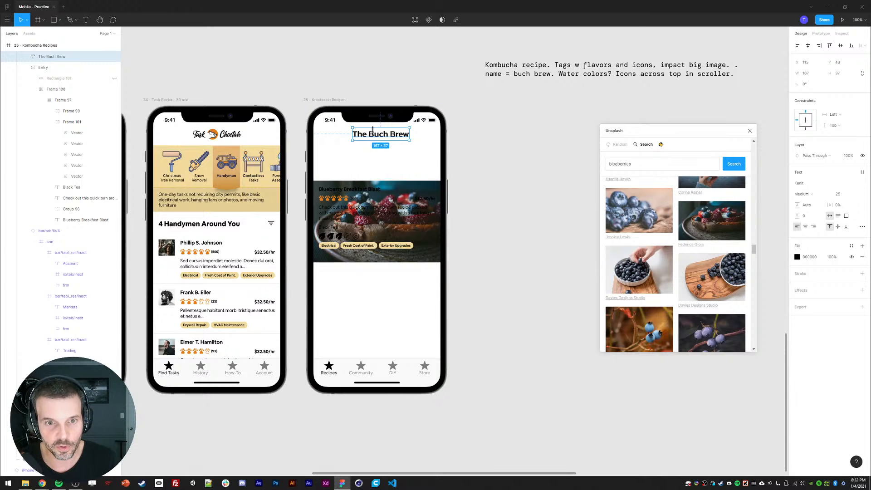
drag(376, 135, 371, 135)
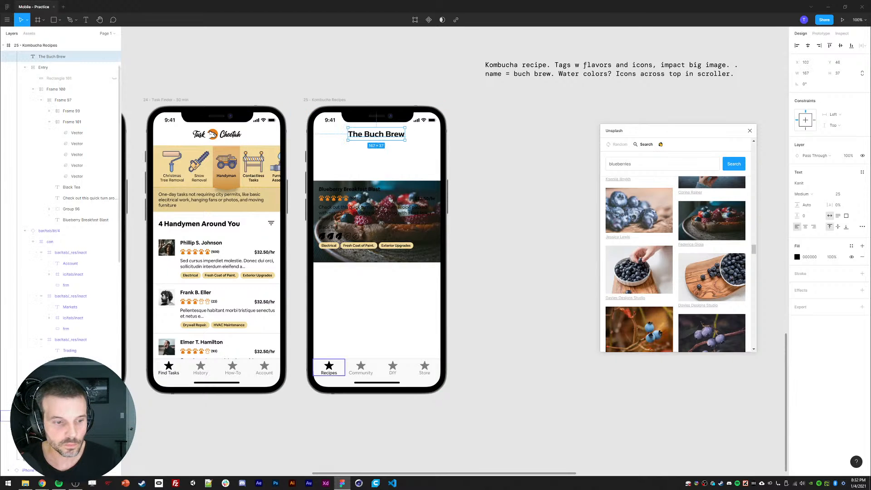
Step: Set the app name's font size to 20 and centre it horizontally on the phone screen
click(840, 194)
text(21)
key(Return)
key(Down)
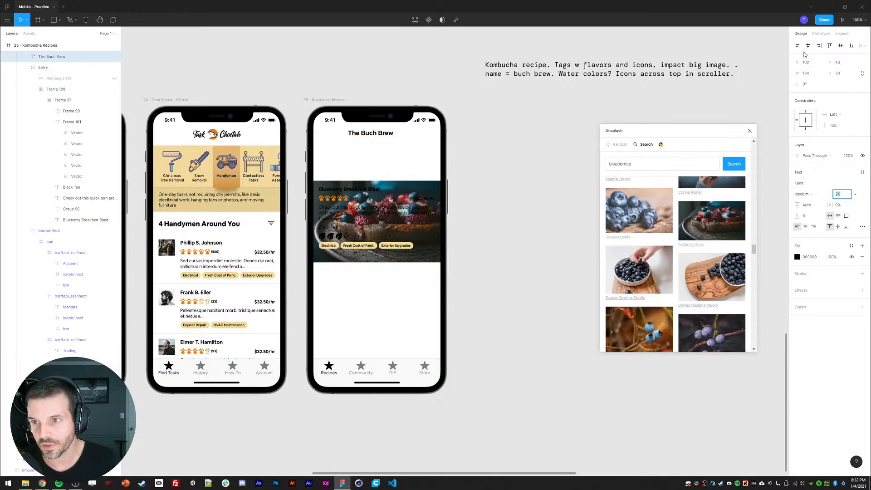
click(807, 46)
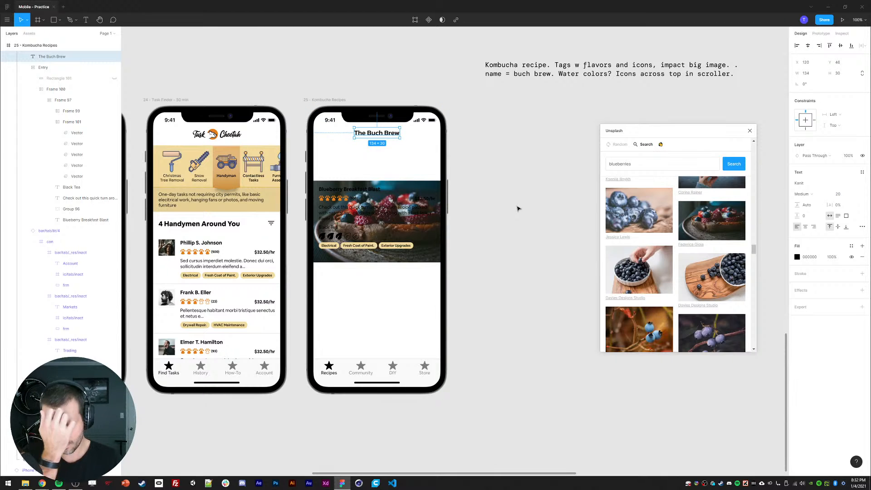
drag(393, 138, 397, 47)
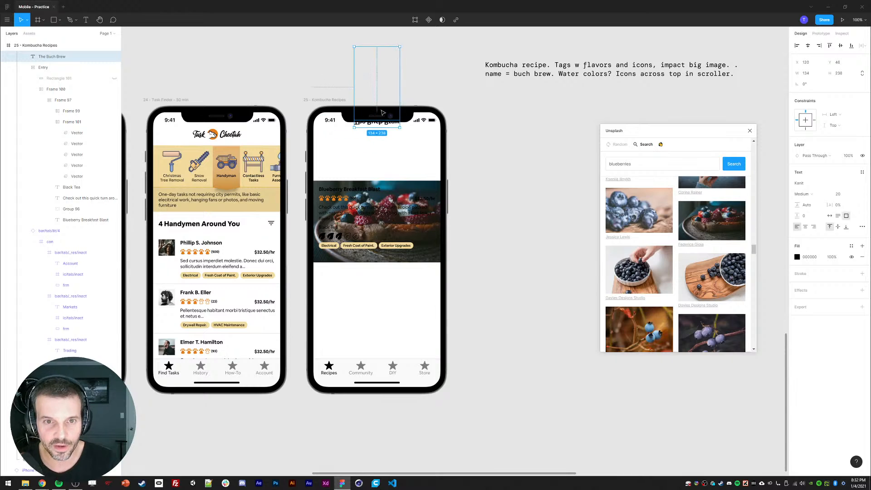
key(Delete)
drag(246, 91, 604, 130)
drag(327, 132, 473, 107)
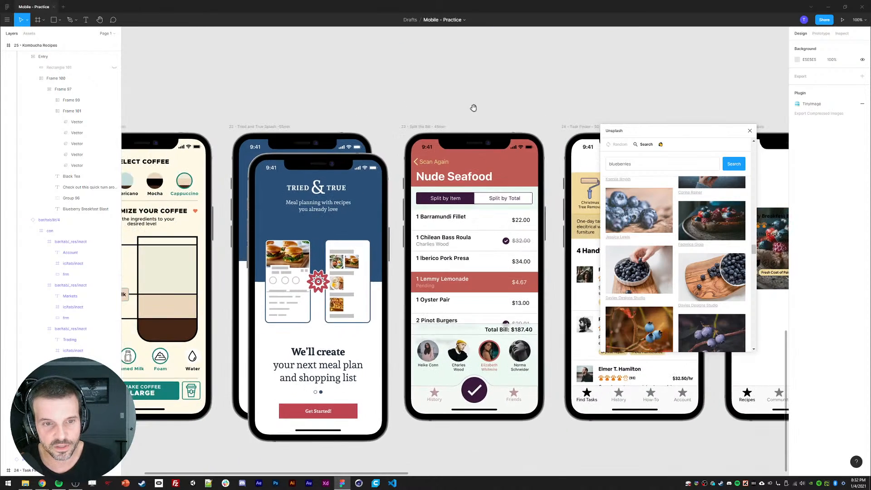
drag(722, 83, 312, 46)
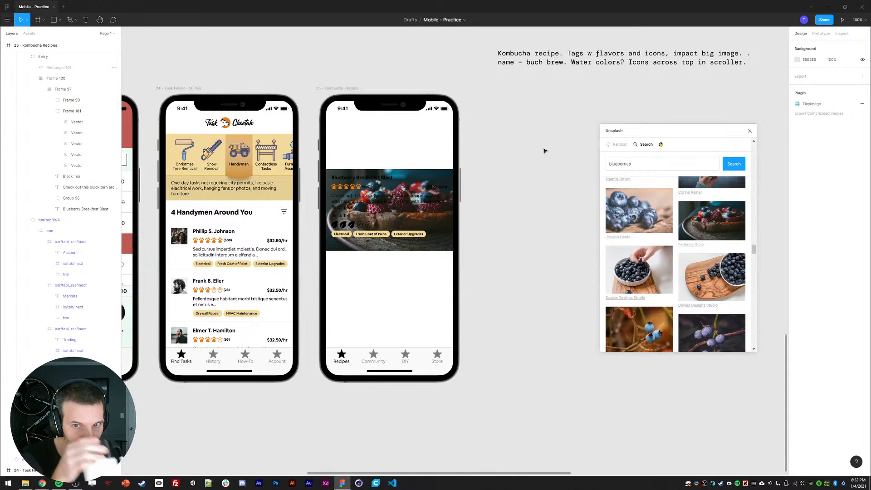
click(553, 63)
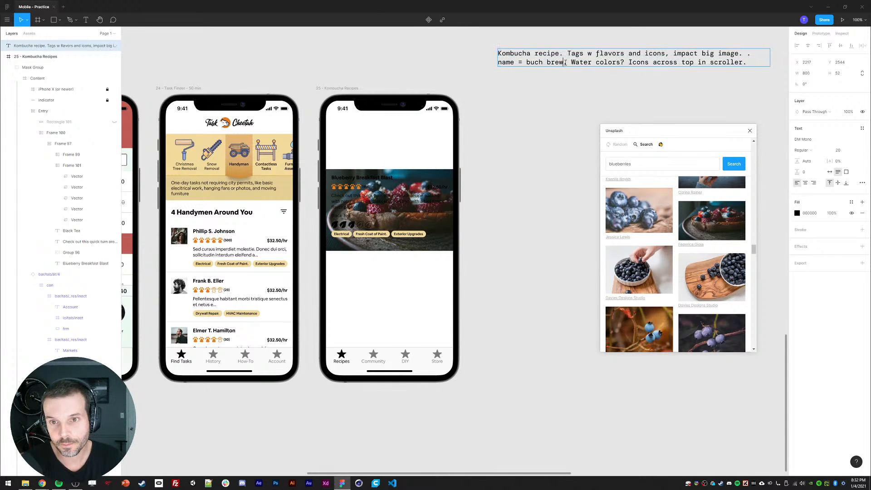
key(ctrl+z)
key(ctrl+z)
key(ctrl+z)
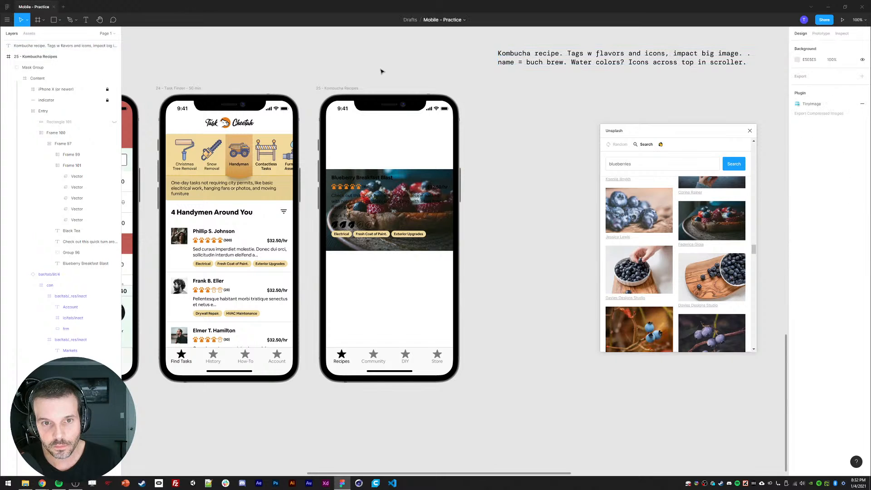
Step: Move "The Buch Brew" out of the phone frame to just above it and delete "name = buch brew" from the brief text
drag(386, 123, 399, 65)
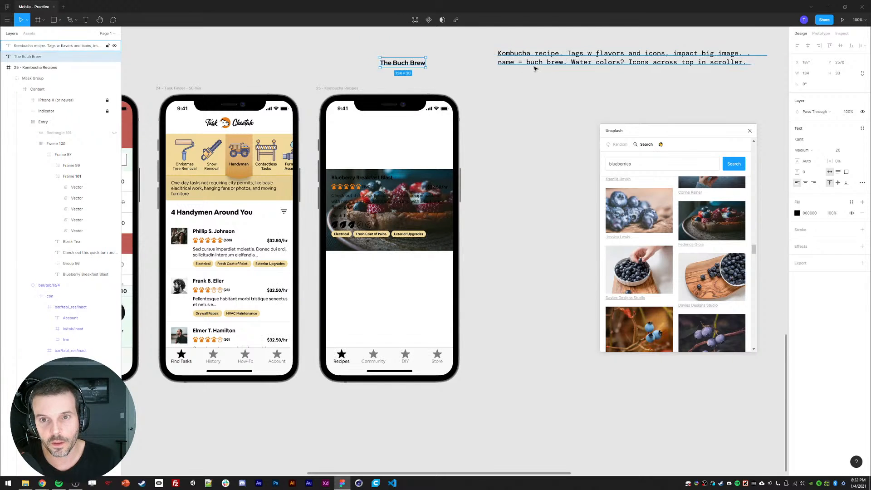
double_click(565, 62)
drag(564, 62, 474, 59)
key(BackSpace)
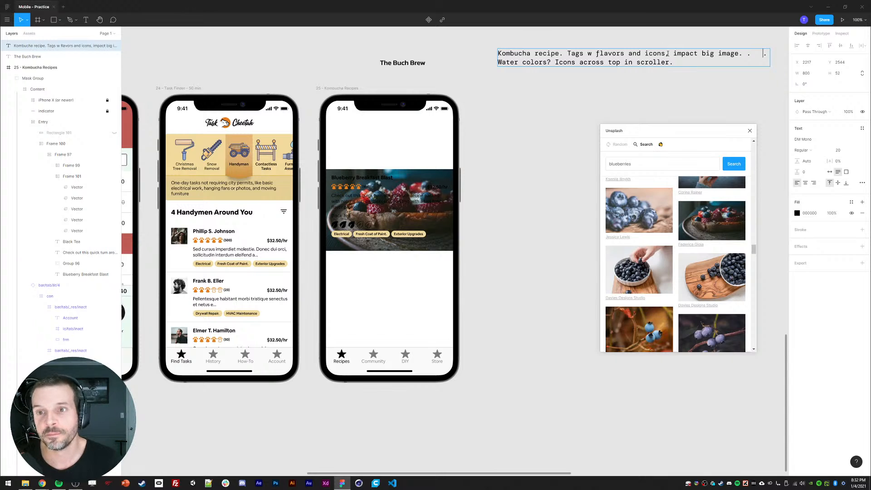
key(Escape)
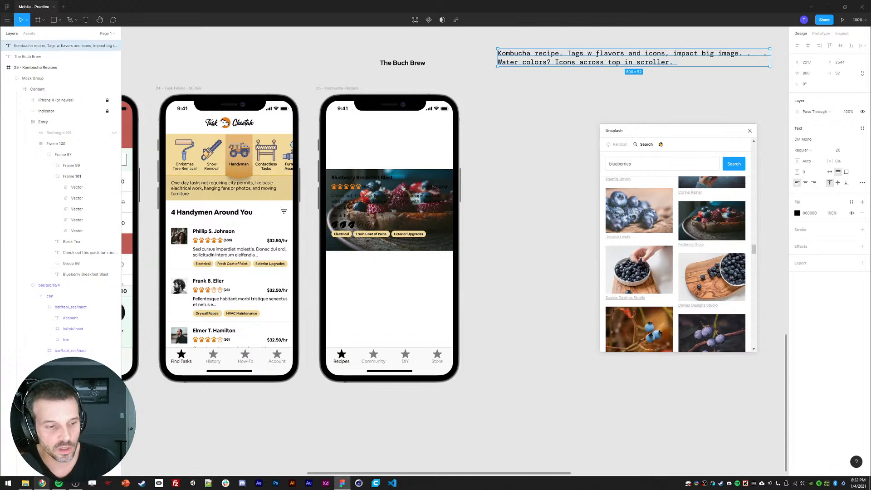
Step: Switch to the web browser and load flaticon.com in place of the Google Fonts page
key(alt+Tab)
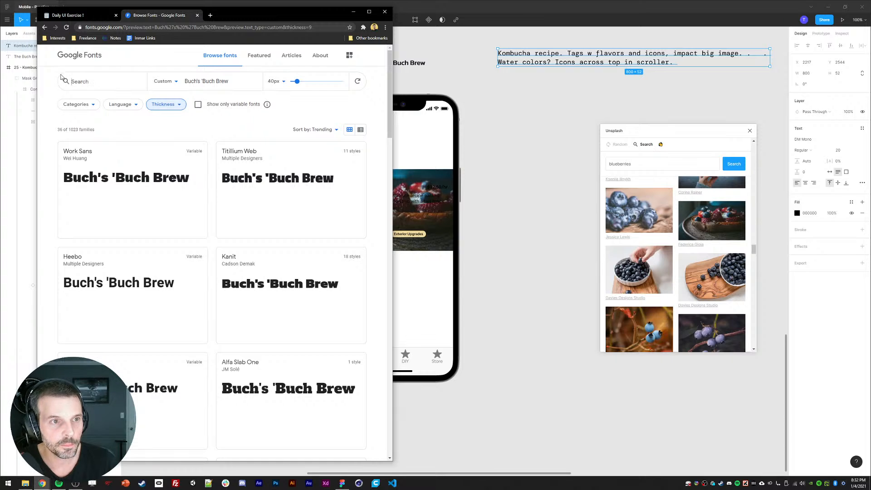
click(68, 15)
click(150, 15)
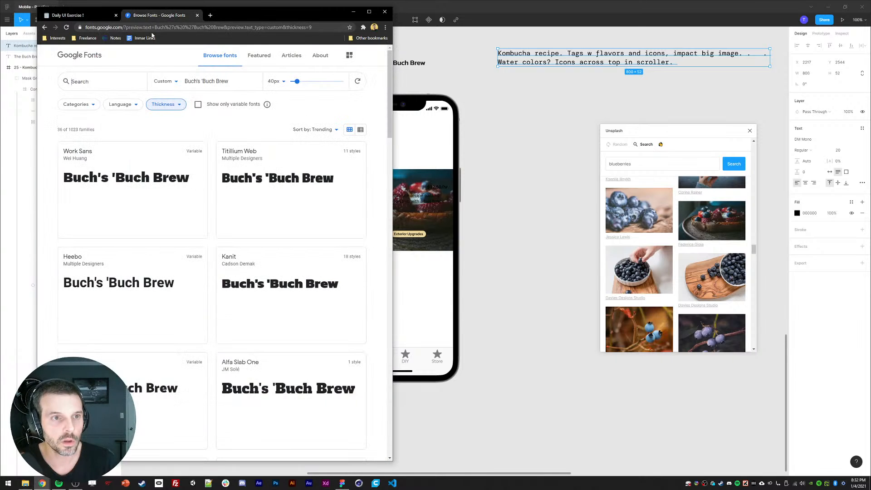
click(145, 26)
text(flaticon.com)
key(Return)
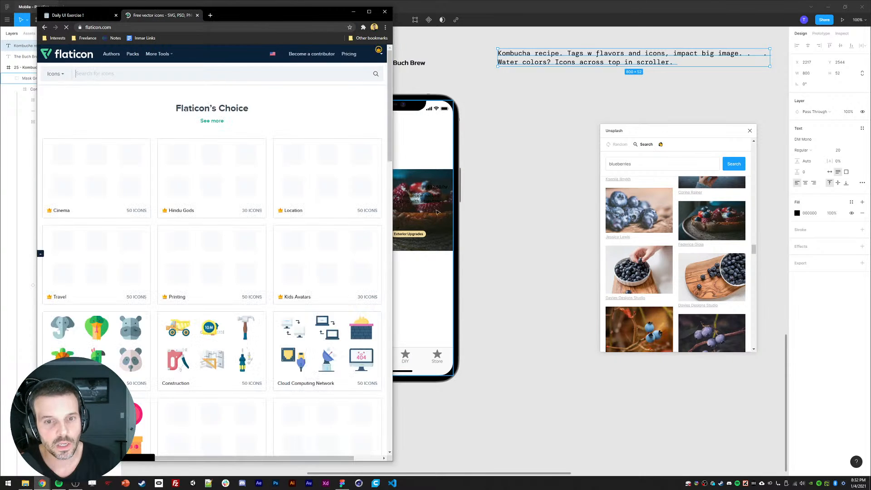
Step: Return to Figma and delete the orange paw rating row beneath the "Blueberry Breakfast Blast" title on the recipe card
click(503, 271)
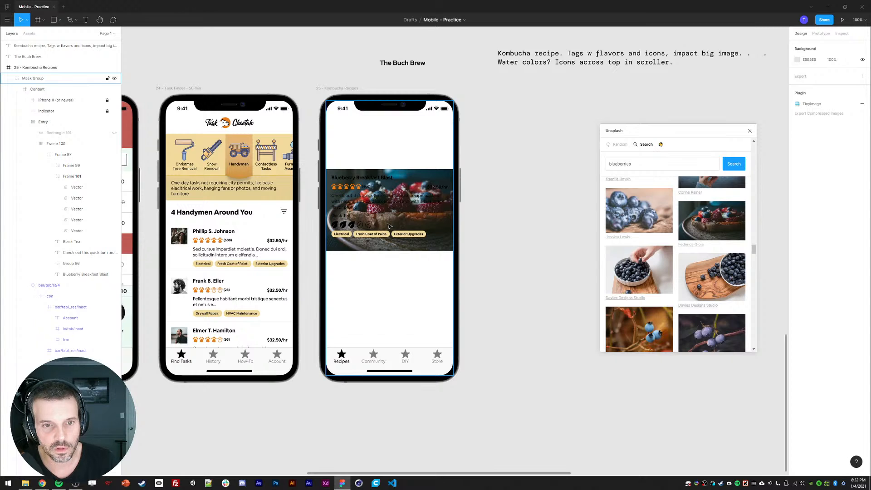
double_click(354, 188)
double_click(353, 189)
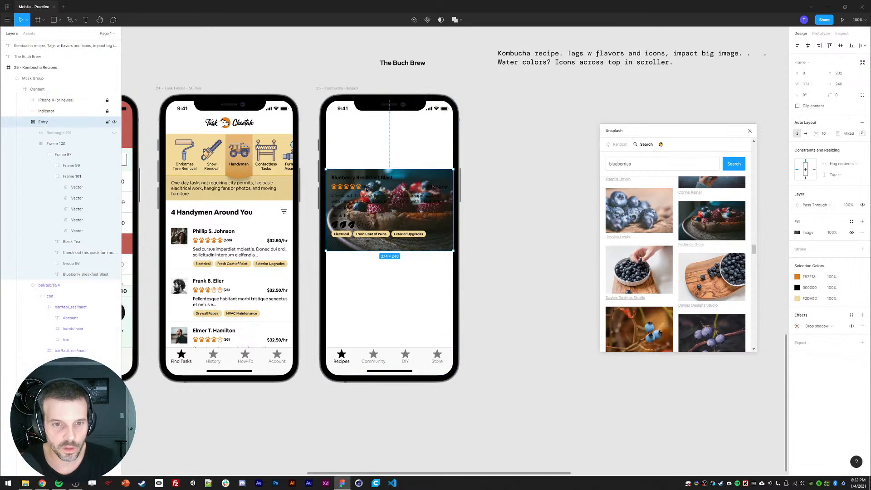
double_click(356, 189)
double_click(356, 189)
double_click(356, 189)
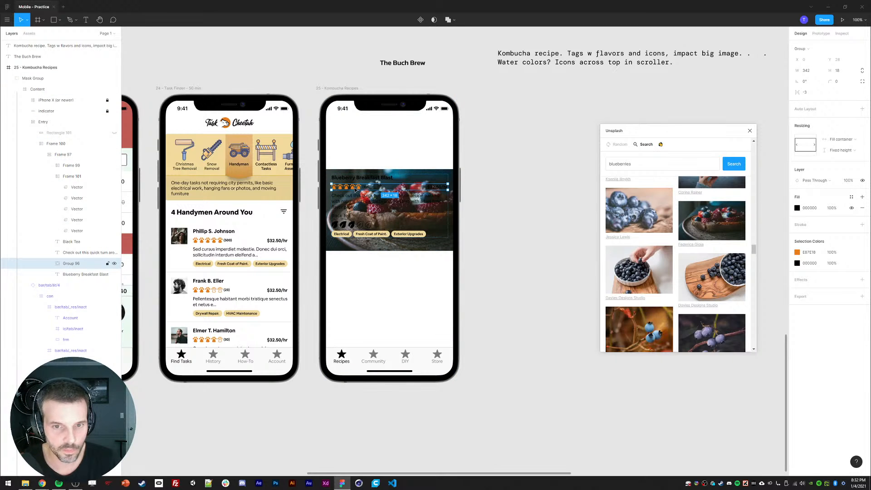
key(Delete)
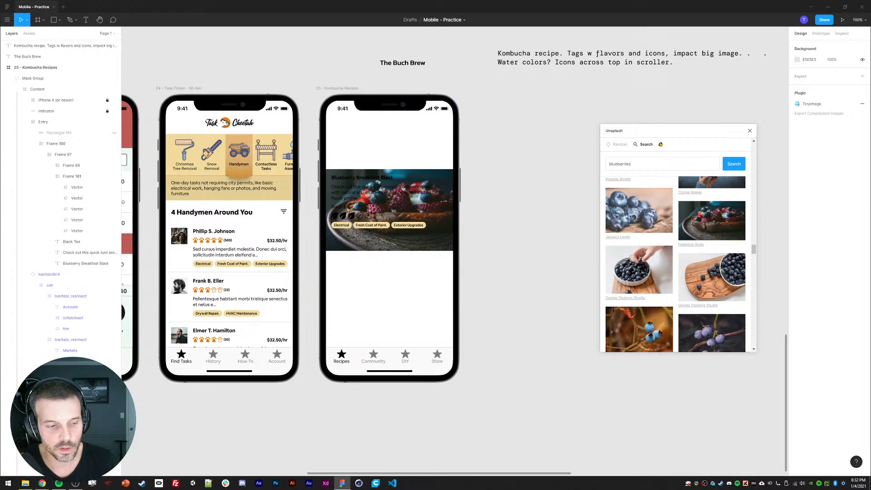
Step: Switch back to Flaticon, set the search to Packs, search for "health" and look through the icon packs
click(42, 483)
click(55, 73)
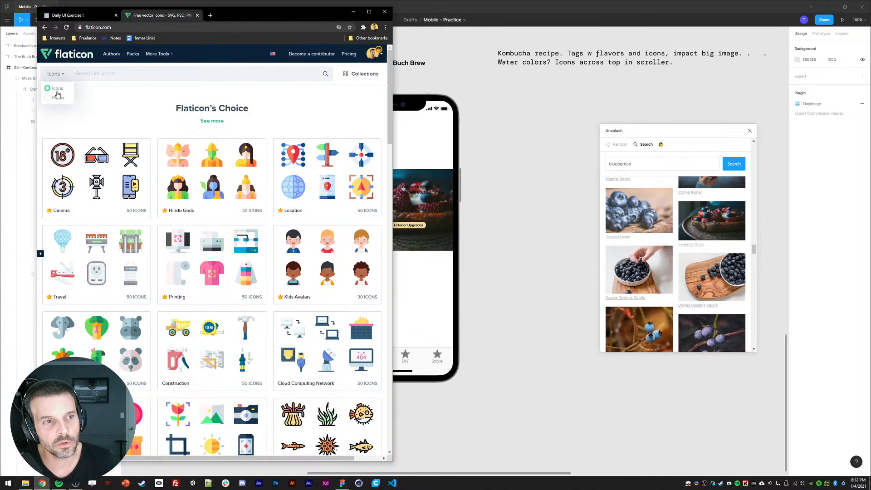
click(58, 96)
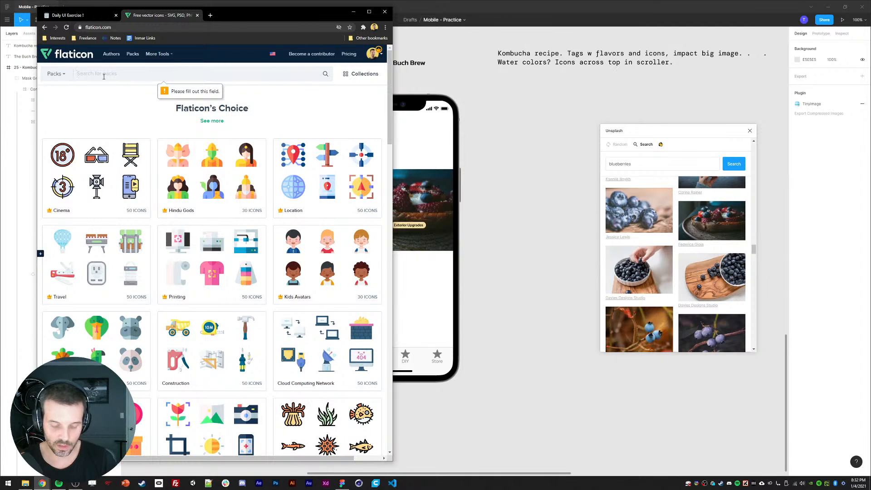
text(health)
key(Return)
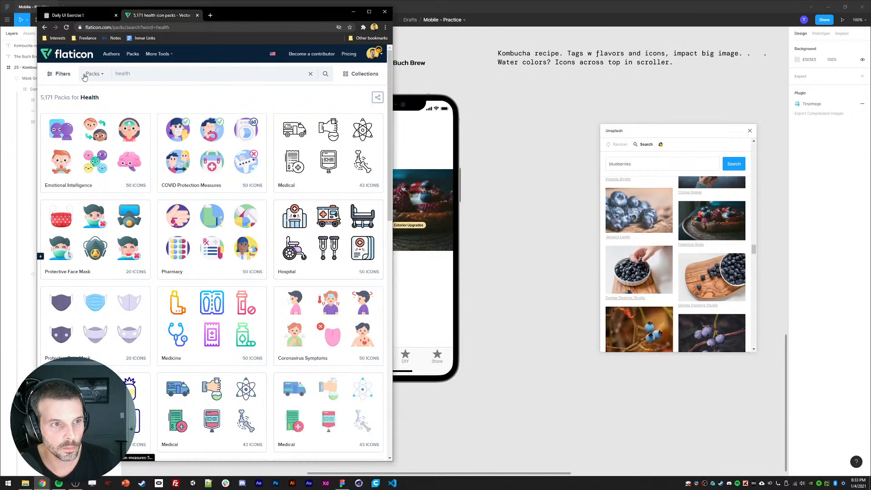
scroll(338, 272, down, 3)
scroll(317, 290, down, 7)
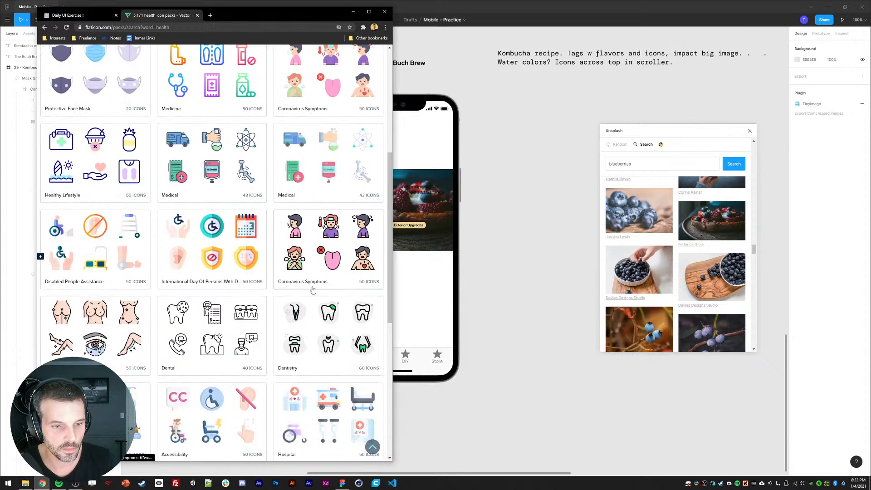
scroll(239, 153, up, 10)
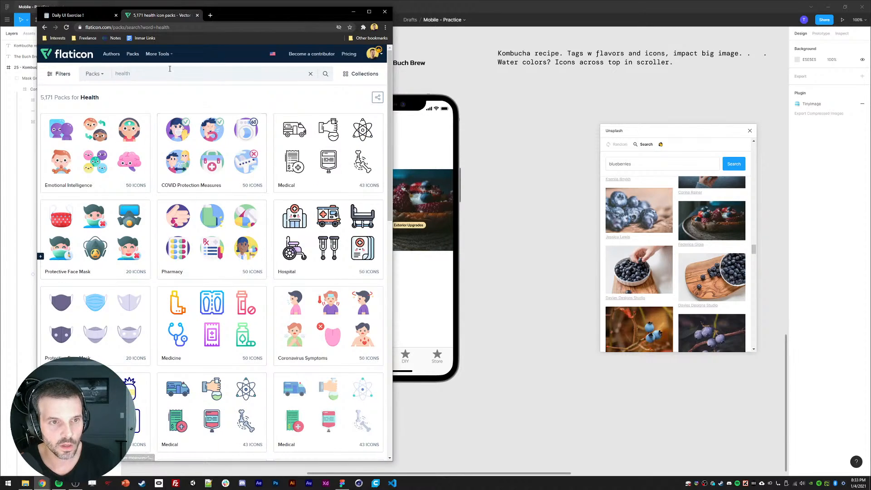
Step: Search the icon packs for "natural" and look through the first page of results
double_click(122, 73)
text(na)
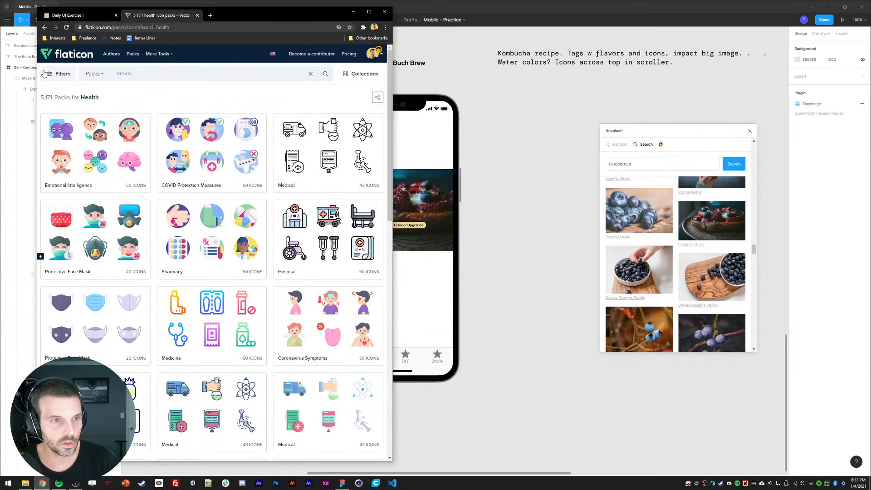
text(tural)
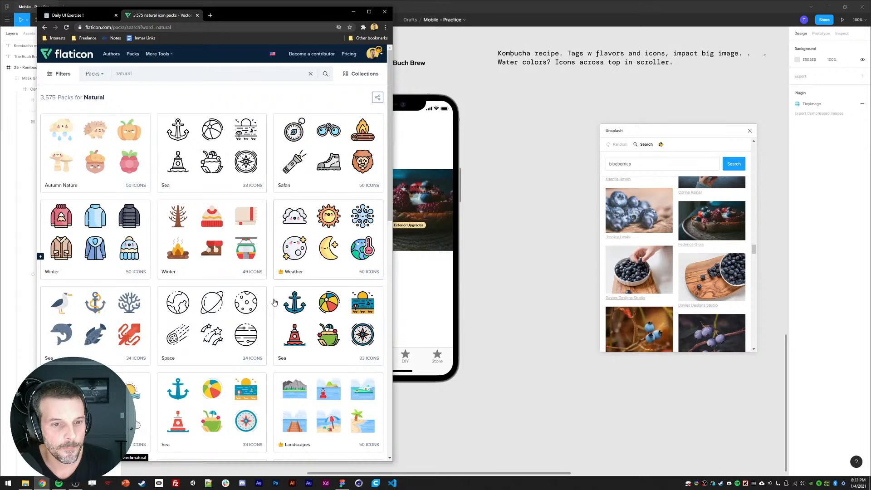
scroll(267, 344, down, 1)
scroll(267, 344, down, 10)
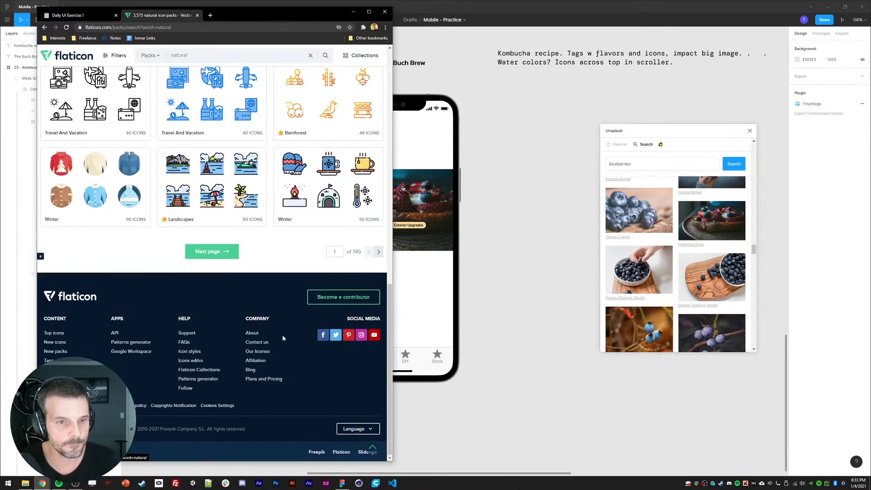
scroll(104, 85, up, 8)
scroll(104, 84, up, 4)
Step: Search the icon packs for "antioxidant" and open the black outline Gym pack
key(ctrl+a)
text(an)
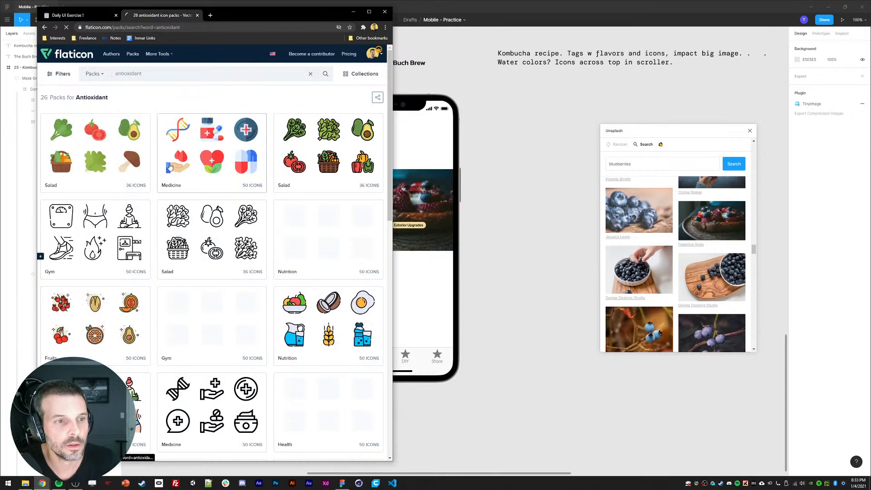
scroll(215, 109, down, 3)
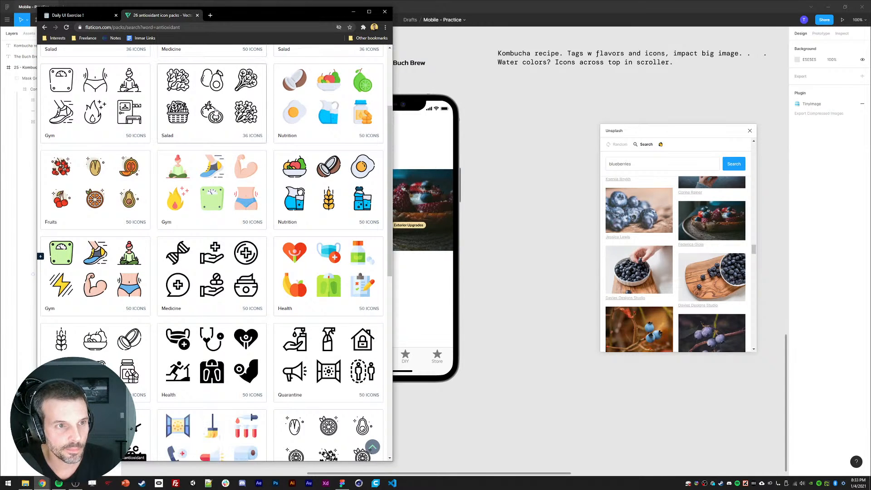
click(90, 111)
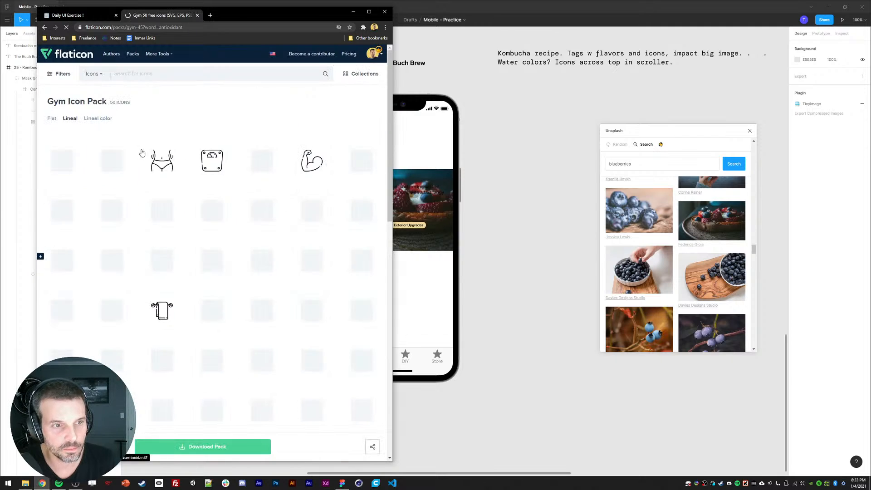
Step: Look through the icons in the lineal Gym pack and download the pack
scroll(313, 272, down, 2)
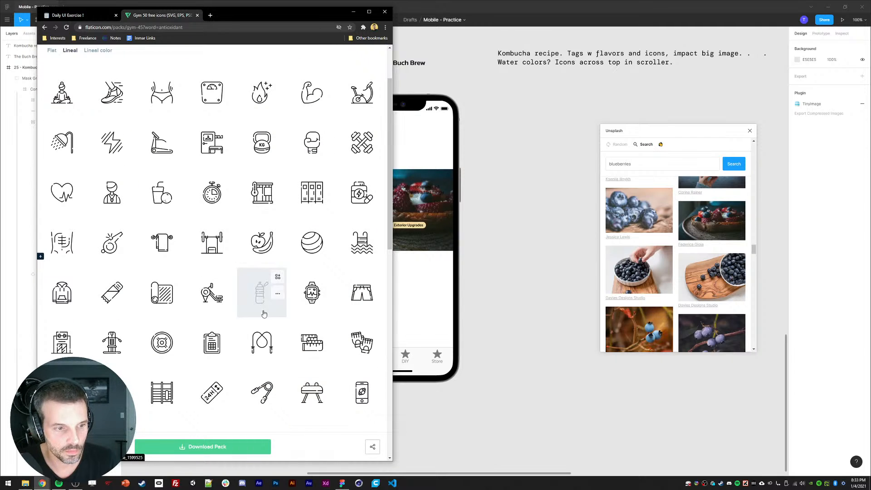
scroll(218, 318, up, 2)
scroll(217, 317, down, 4)
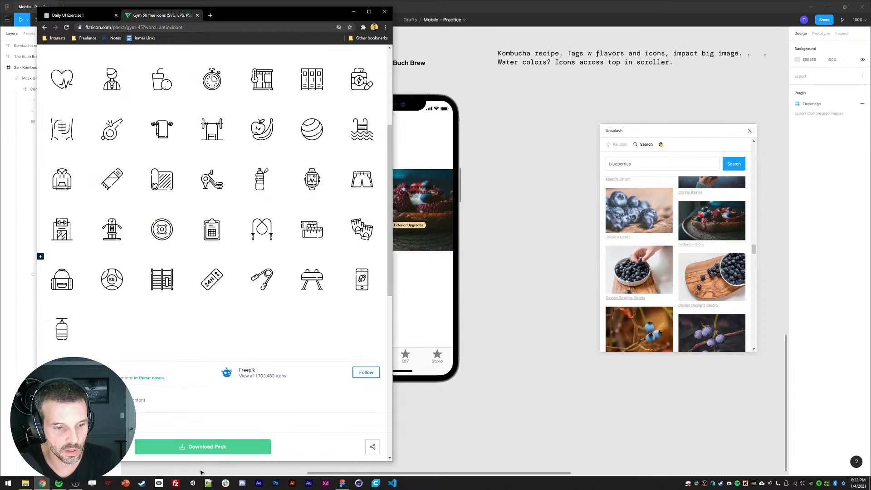
click(200, 449)
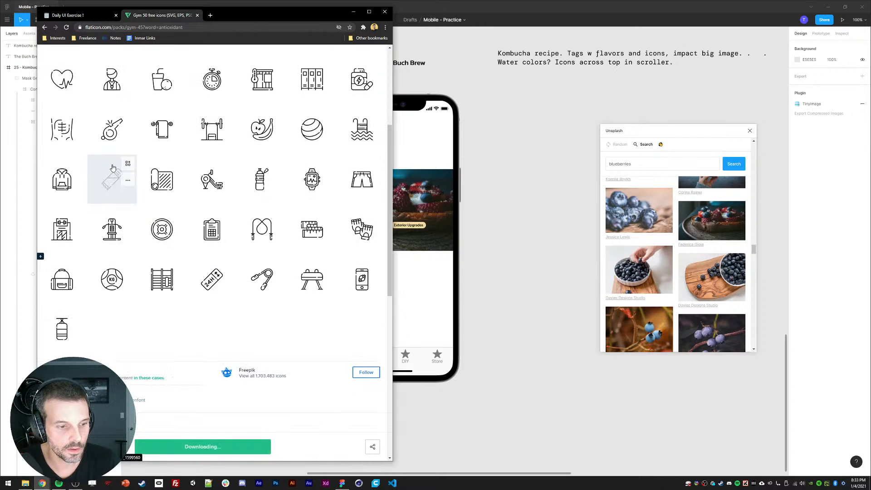
Step: Go back to the antioxidant results, look through the lineal Medicine pack, and return to the results
click(45, 28)
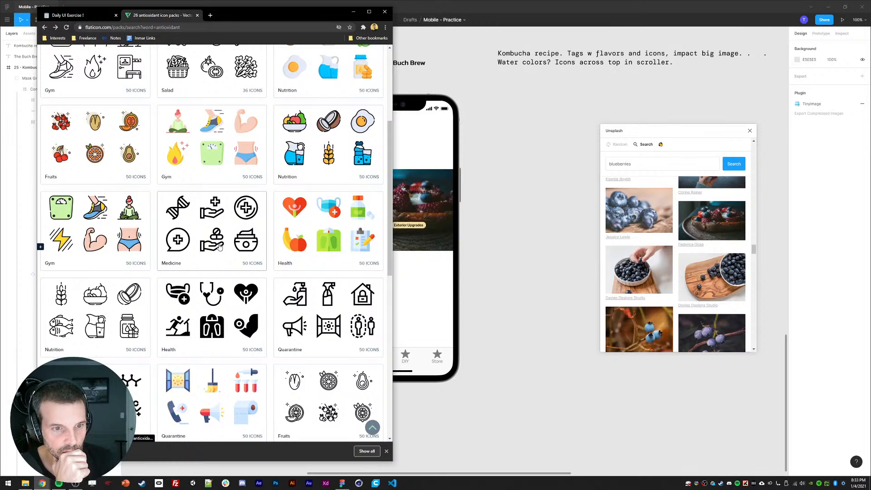
click(219, 241)
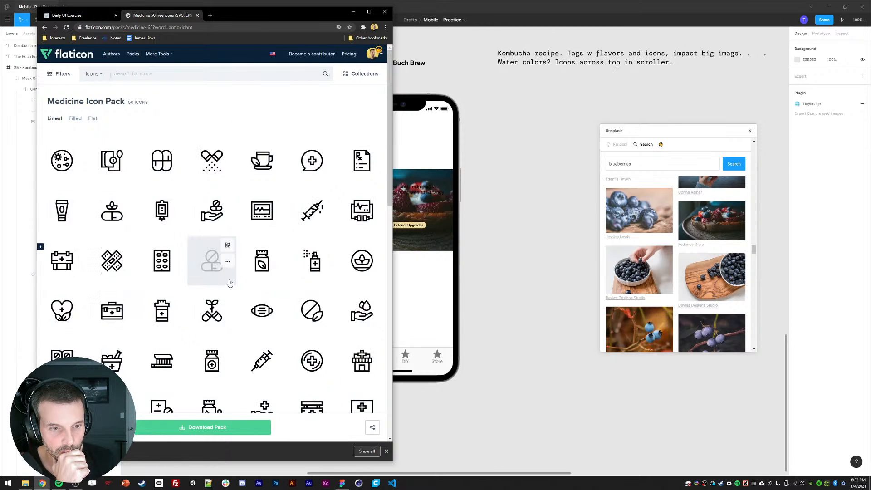
scroll(267, 309, down, 5)
scroll(268, 309, down, 3)
click(45, 27)
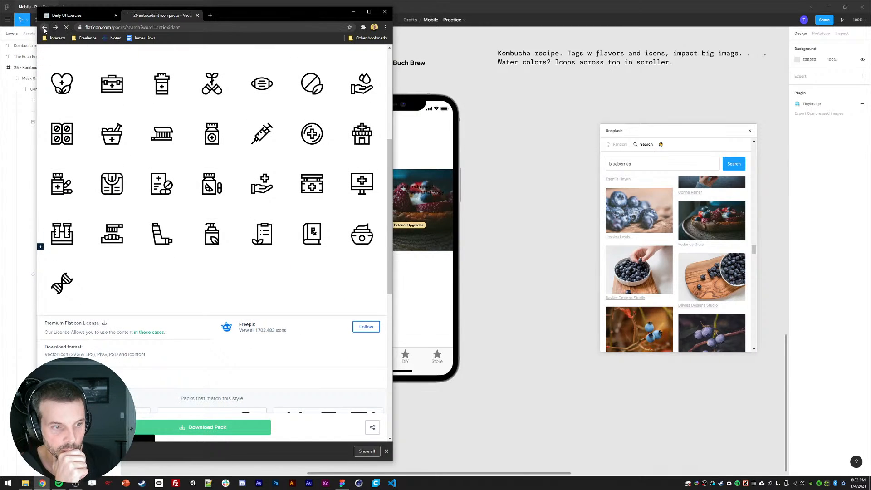
Step: Open the lineal Nutrition pack, look through its icons, and return to the antioxidant results
scroll(204, 303, down, 5)
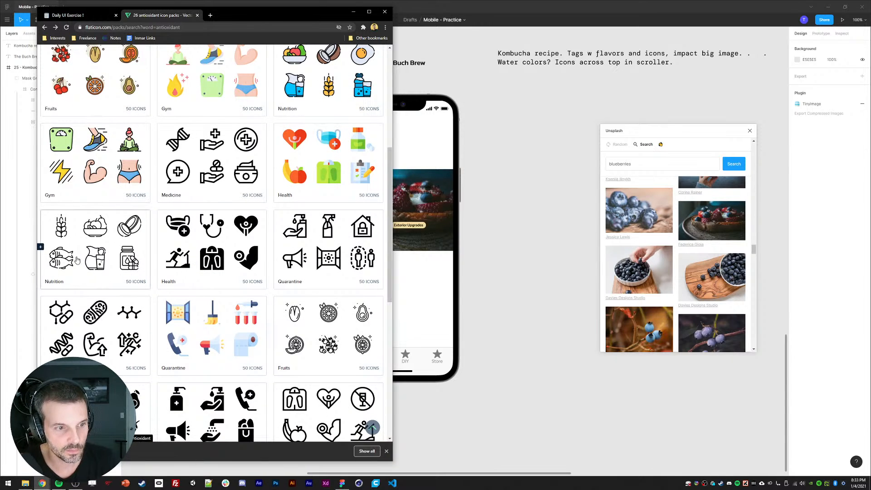
click(104, 252)
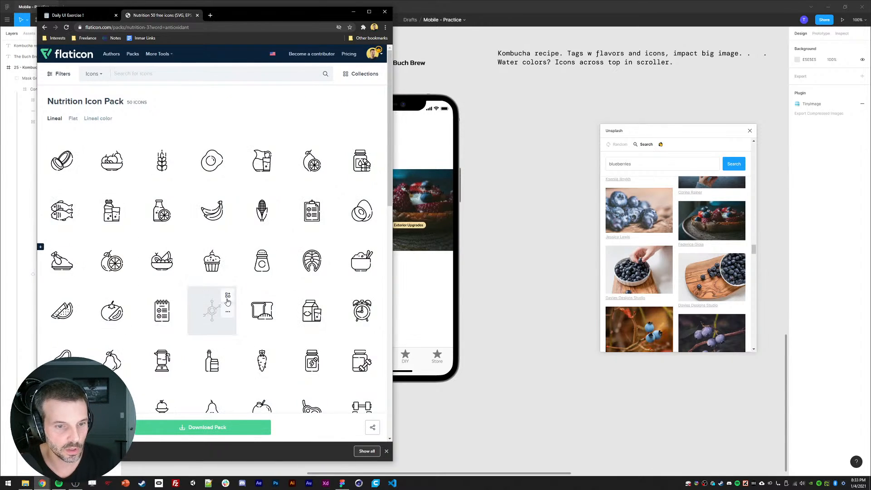
scroll(375, 383, down, 2)
scroll(375, 383, down, 2)
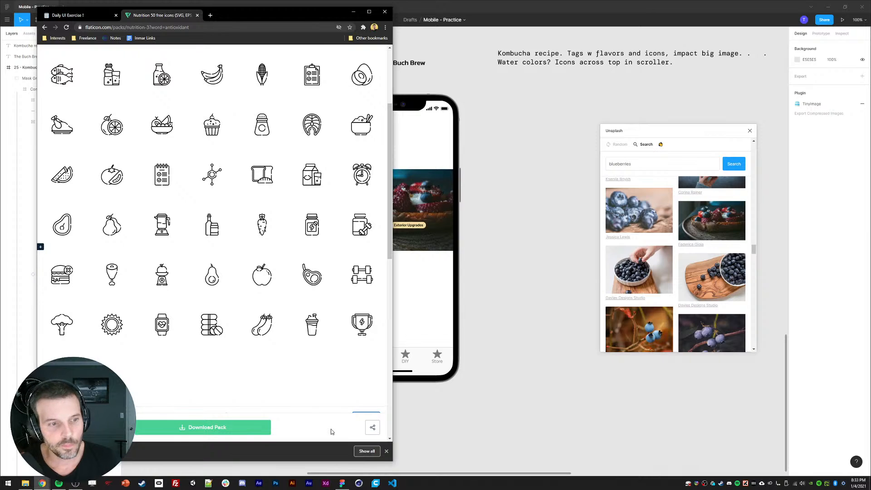
click(45, 28)
Step: Open the lineal Health pack from the antioxidant results, dismiss the feedback prompt, and download the pack
scroll(220, 326, down, 5)
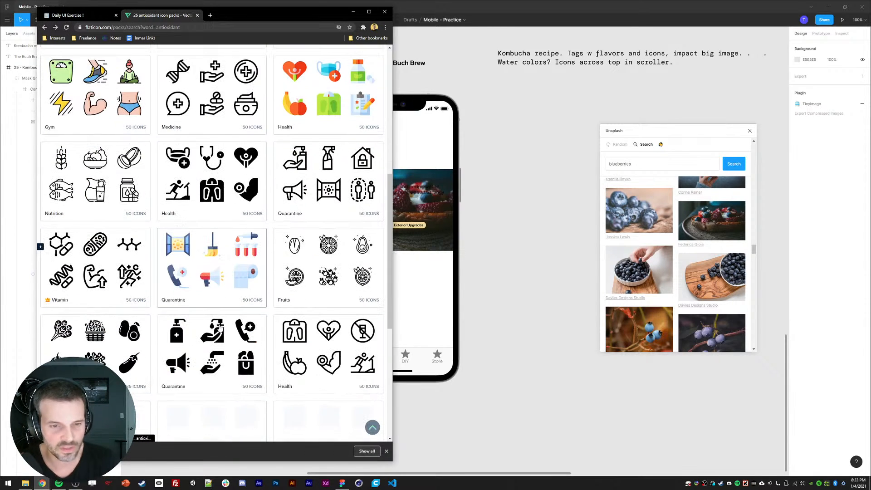
scroll(220, 327, down, 2)
click(300, 276)
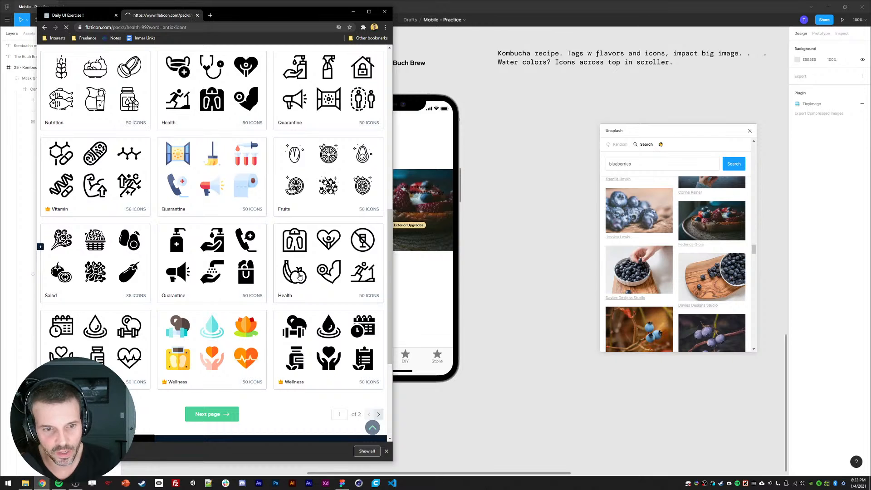
scroll(235, 290, down, 1)
scroll(234, 291, down, 4)
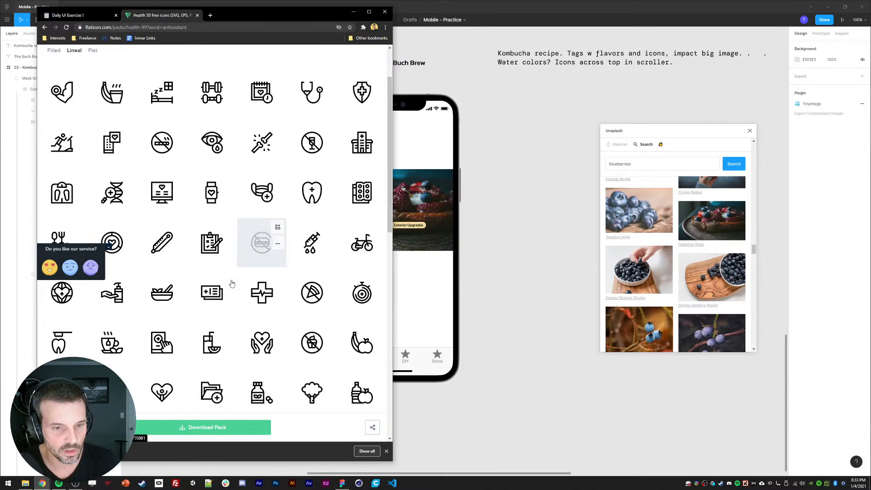
click(104, 248)
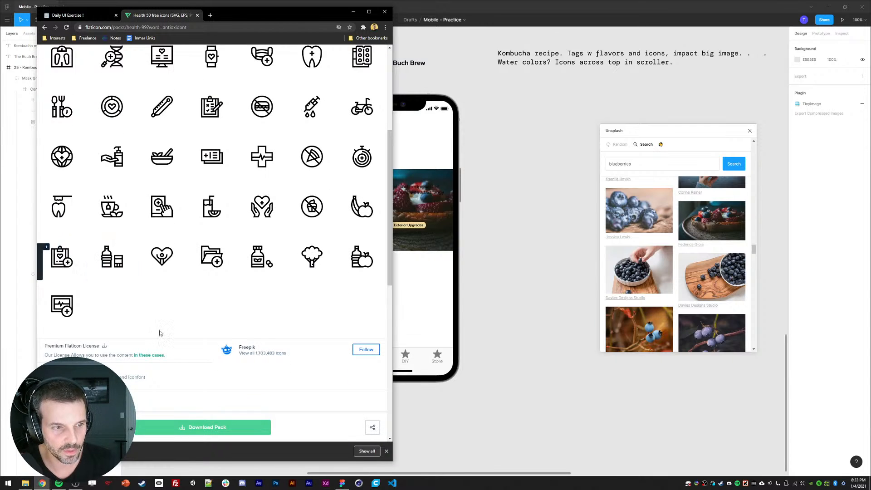
click(186, 427)
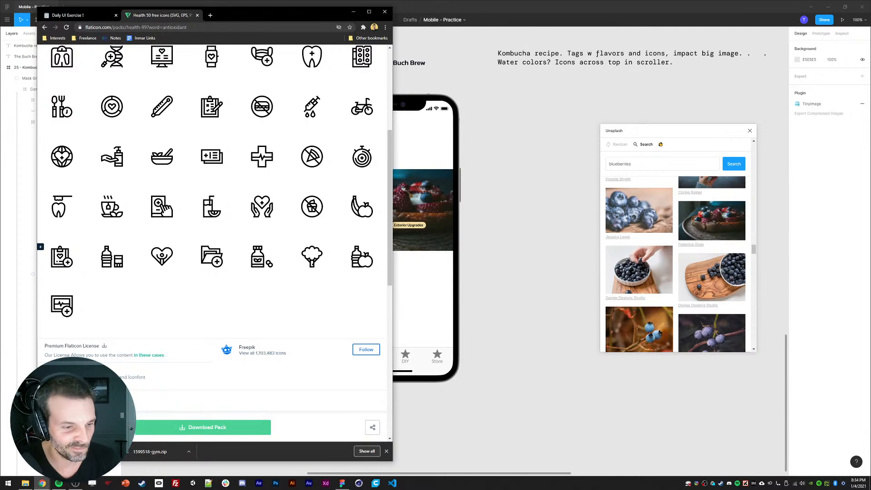
Step: Open the downloaded 2770901-health.zip in WinRAR, copy its 2770901-health folder out of the archive, and close the archive
click(81, 451)
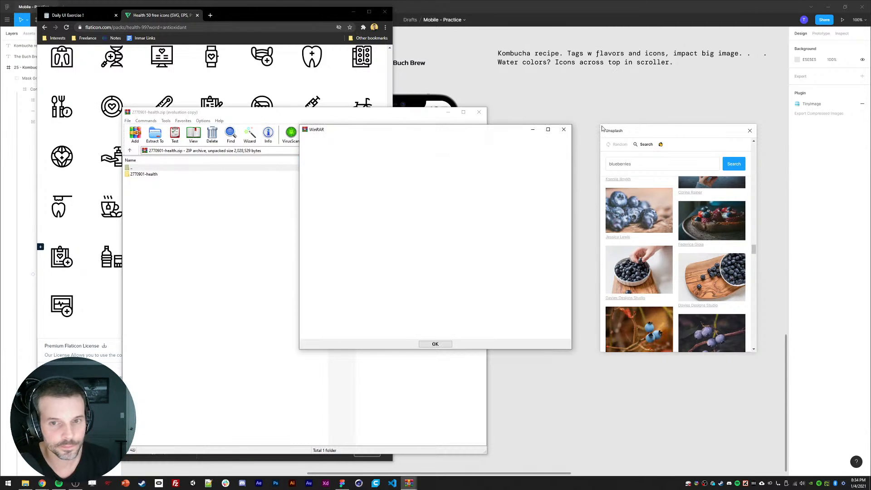
click(568, 130)
click(149, 175)
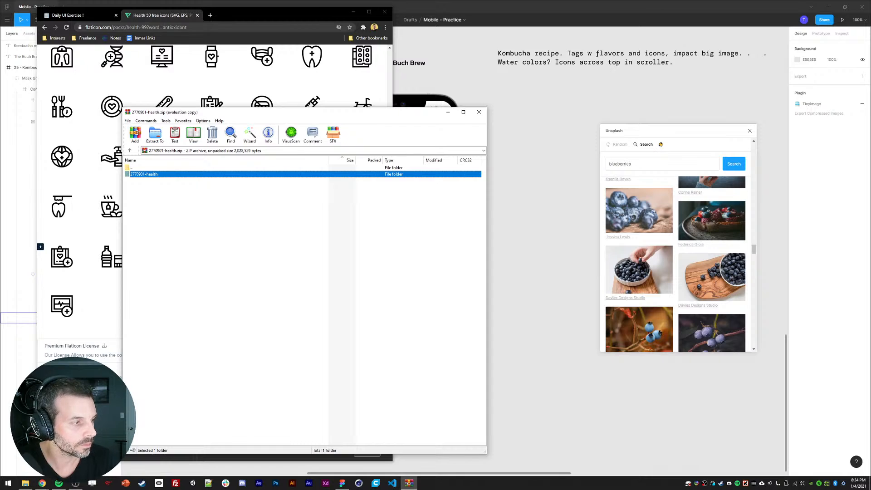
drag(149, 175, 0, 229)
click(479, 112)
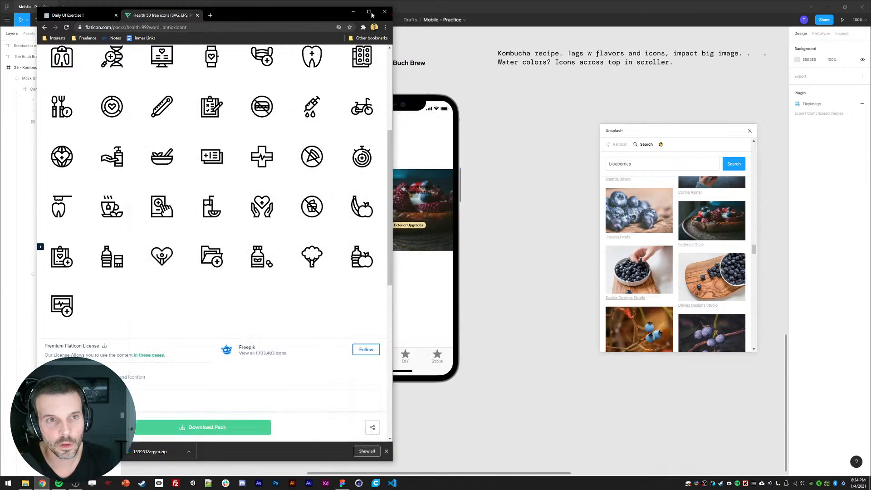
Step: Switch to Figma, detach the "Electrical" tag on the Kombucha Recipes screen from its component, and delete the two tags beside it
click(354, 11)
scroll(488, 231, right, 1)
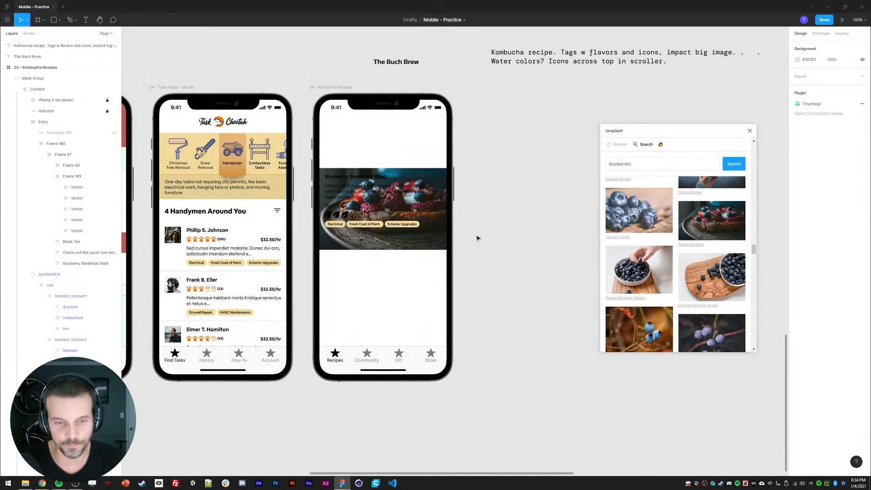
scroll(488, 176, up, 1)
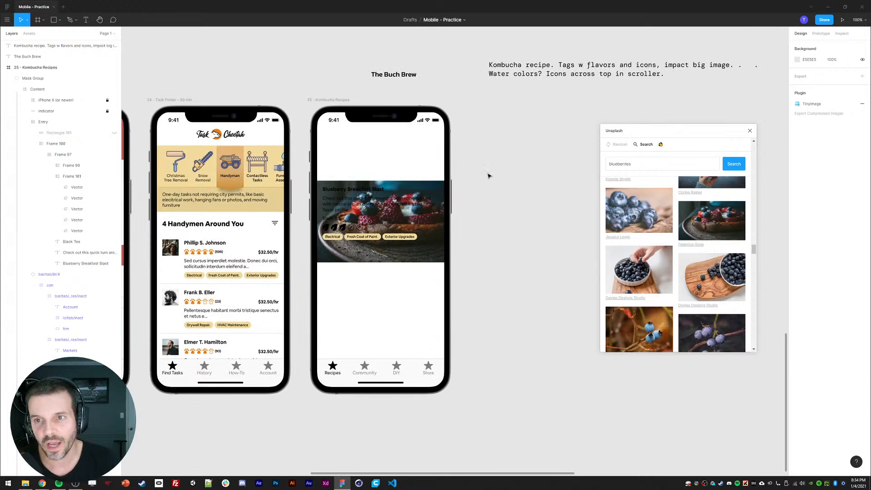
ctrl+click(338, 237)
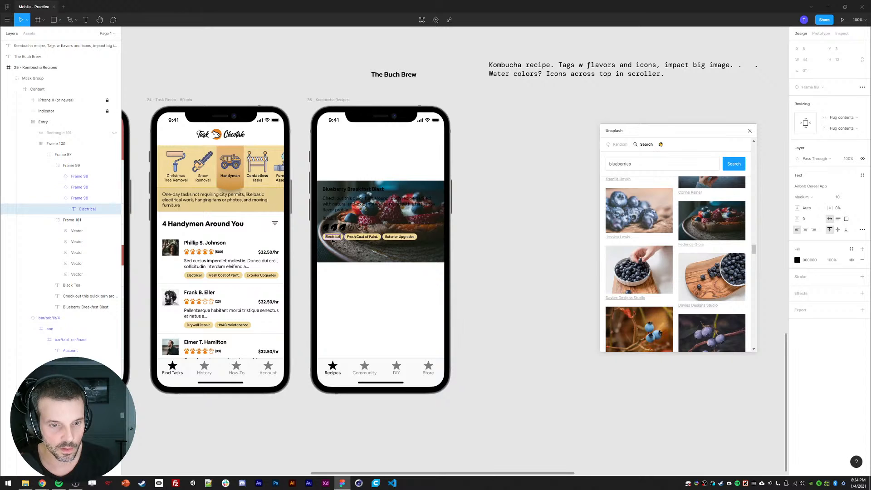
click(76, 198)
right_click(77, 199)
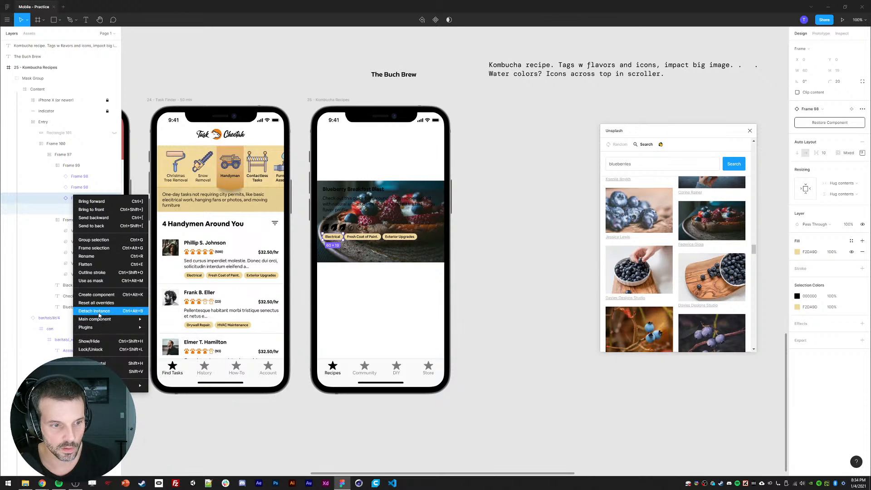
click(97, 312)
click(76, 185)
shift+click(76, 177)
key(Delete)
click(76, 177)
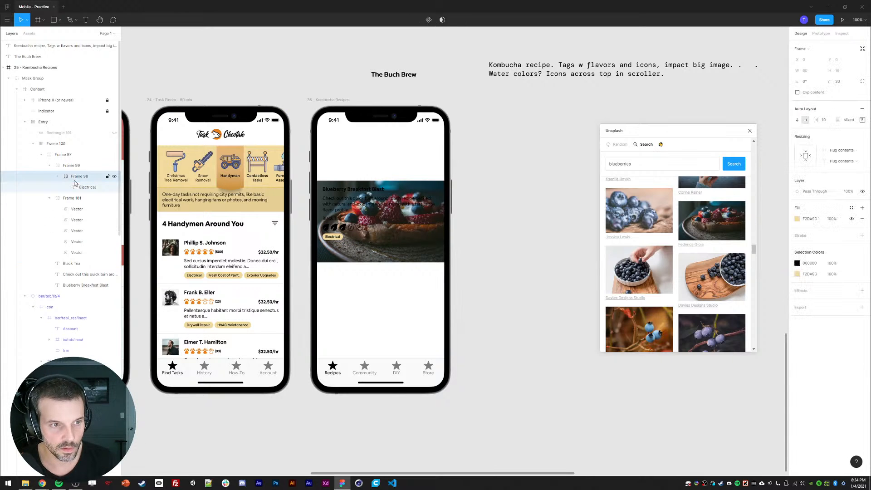
Step: Try to import 007-medical insurance.eps from the health pack's eps folder into the remaining tag
double_click(334, 237)
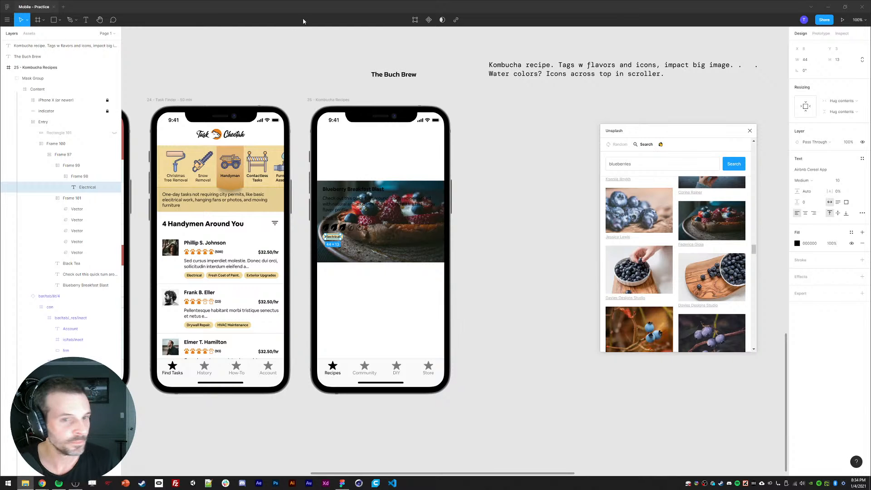
key(alt+Tab)
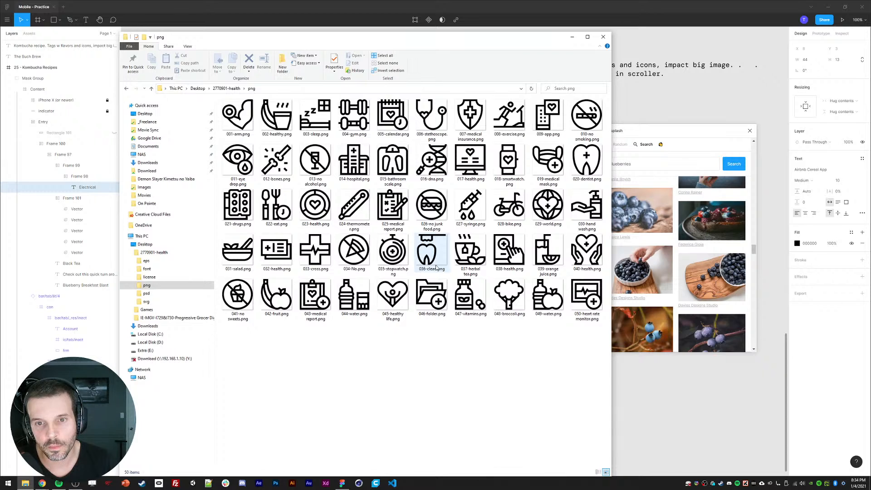
click(472, 122)
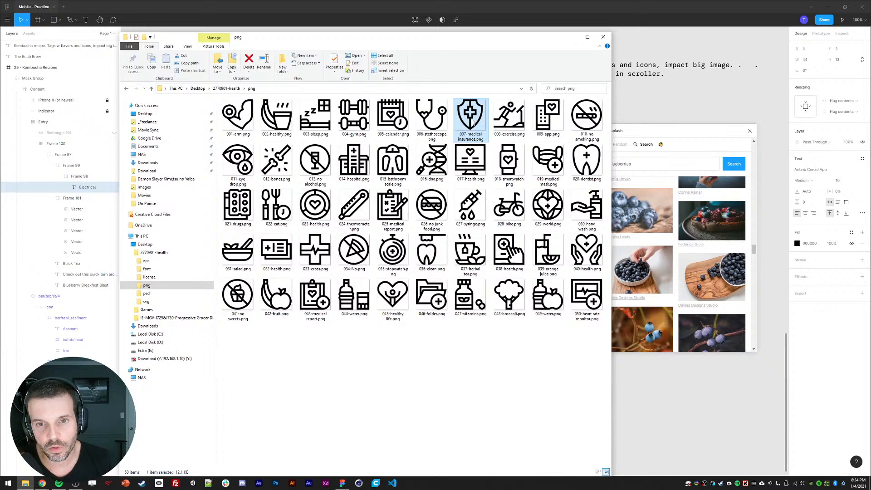
click(126, 88)
double_click(236, 109)
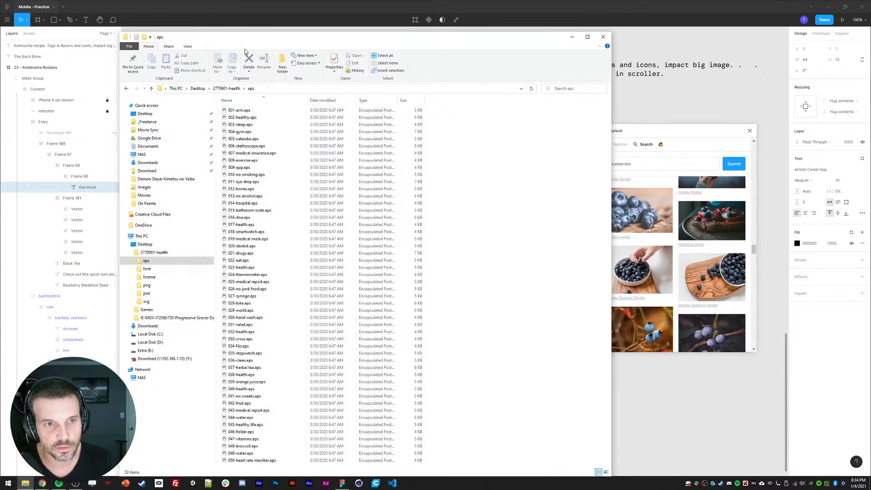
click(247, 154)
drag(267, 40, 0, 91)
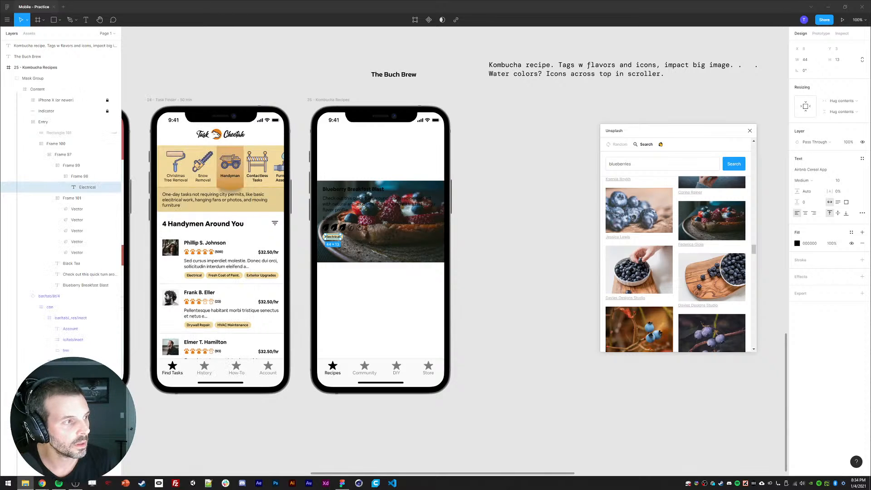
drag(290, 213, 331, 237)
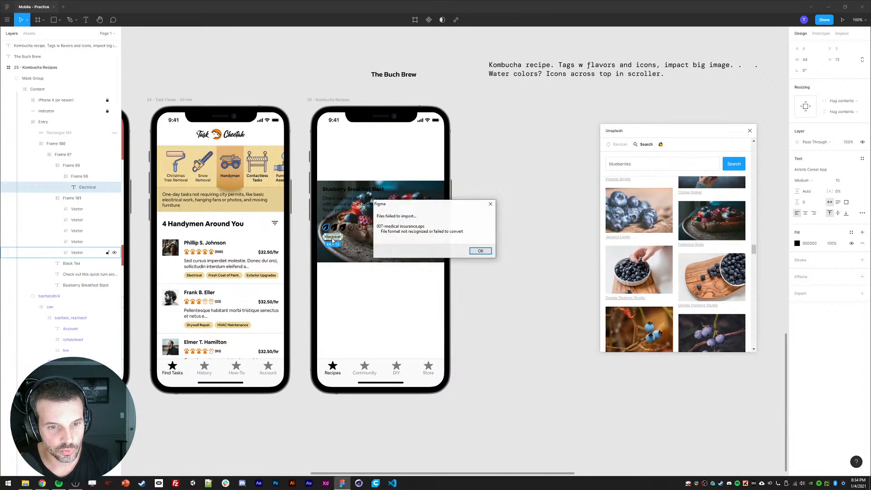
click(479, 249)
drag(0, 220, 492, 227)
click(480, 249)
Step: Replace the "Electrical" text in the tag with the 007-medical insurance icon, scaled proportionally to 30 × 30
key(Delete)
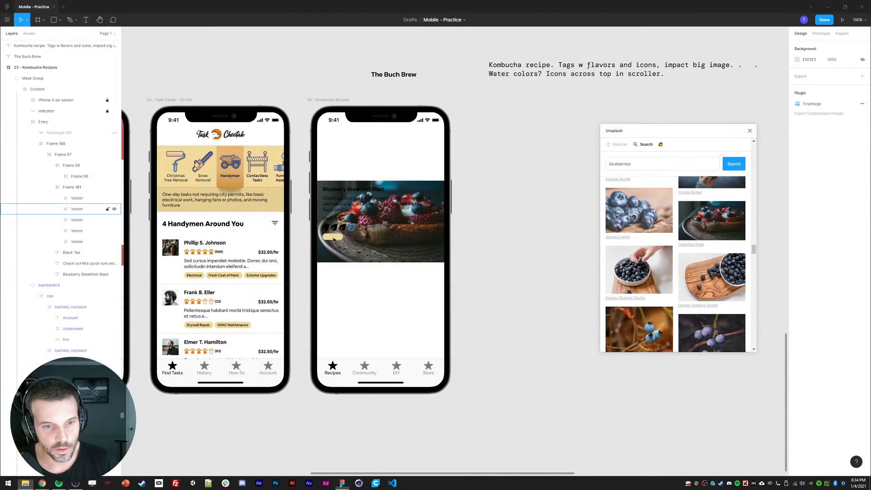
drag(333, 240, 334, 239)
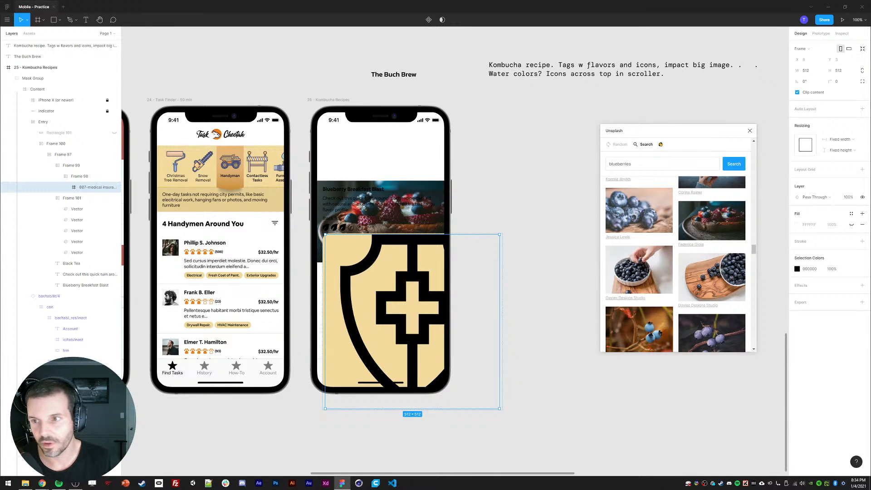
click(862, 71)
click(839, 70)
text(30)
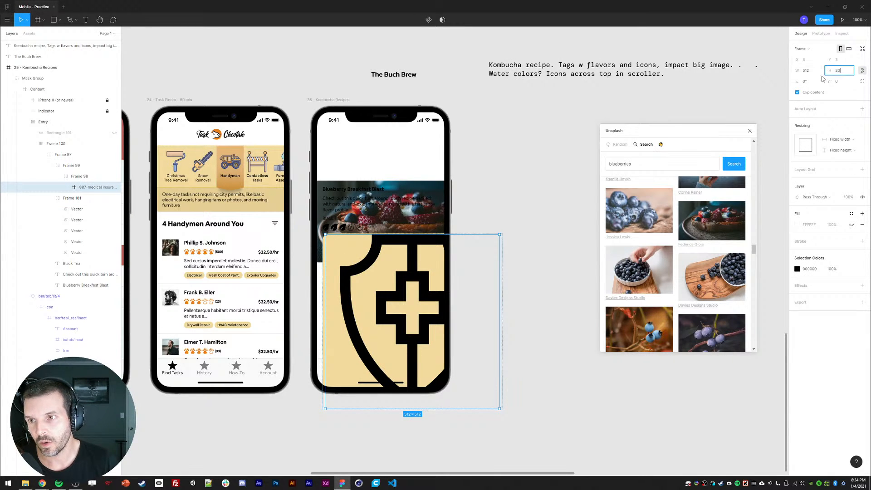
key(Return)
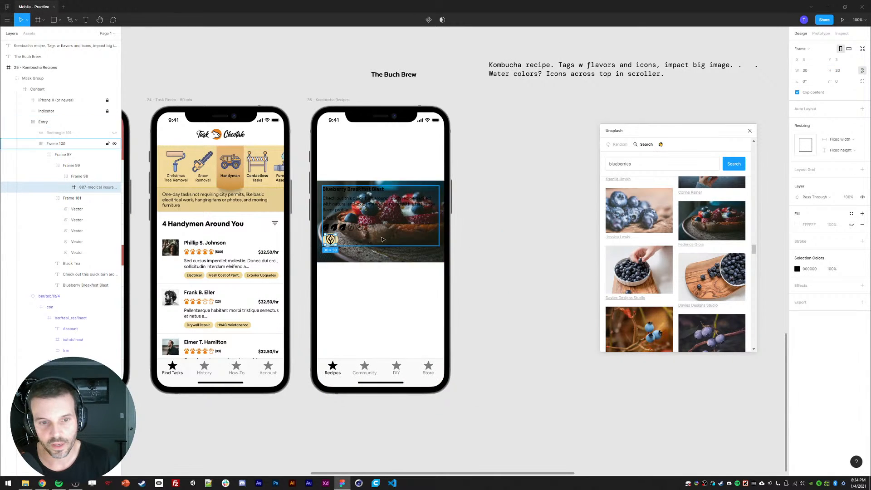
Step: Set the corner radius of the tag frame around the shield icon to 40
click(76, 177)
click(839, 82)
text(40)
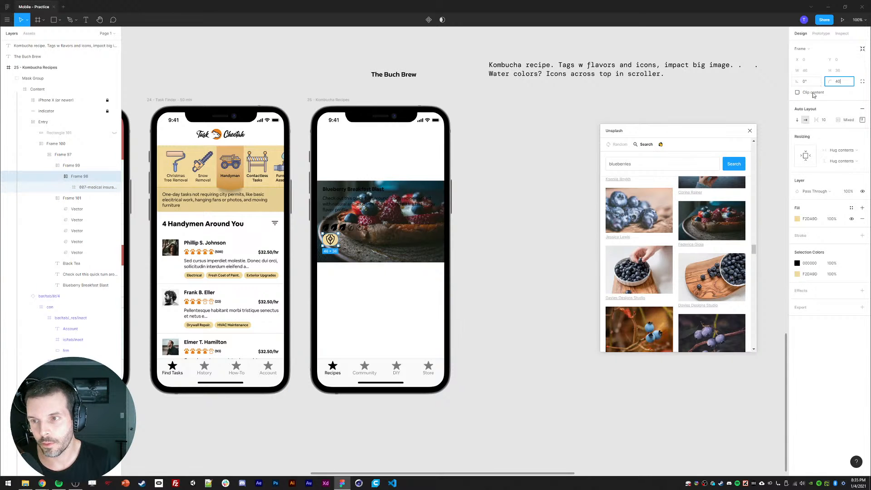
key(Return)
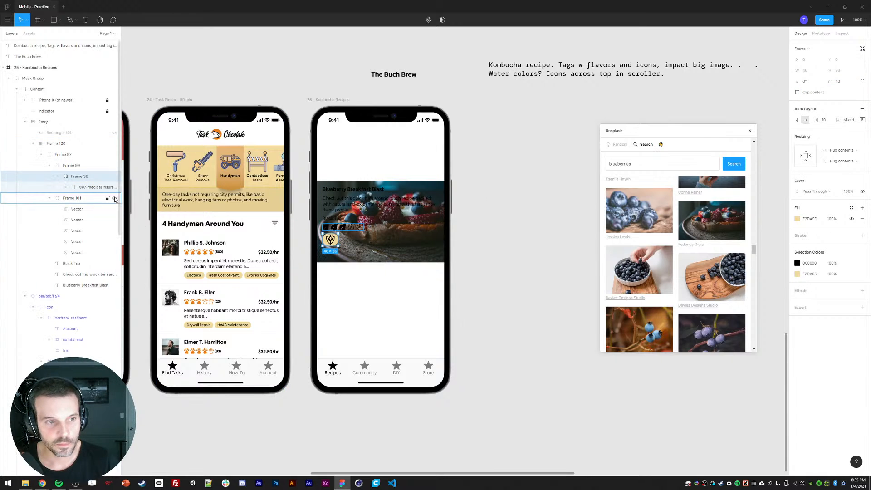
click(92, 187)
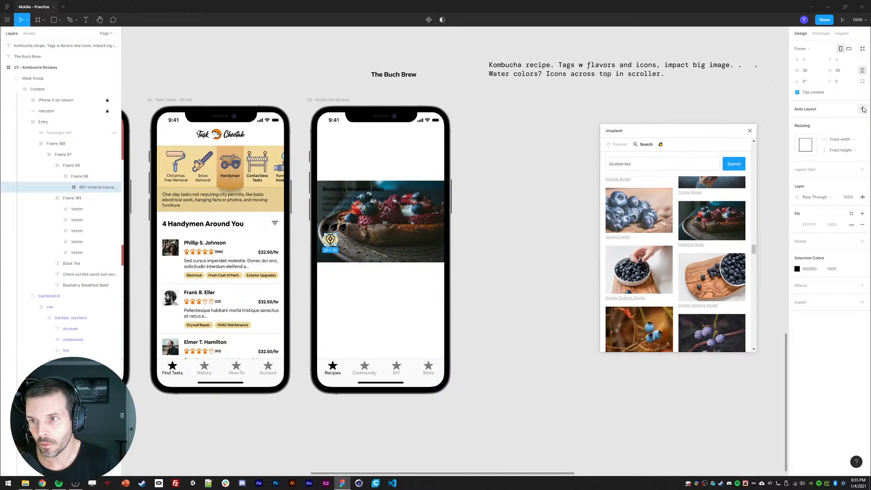
click(862, 81)
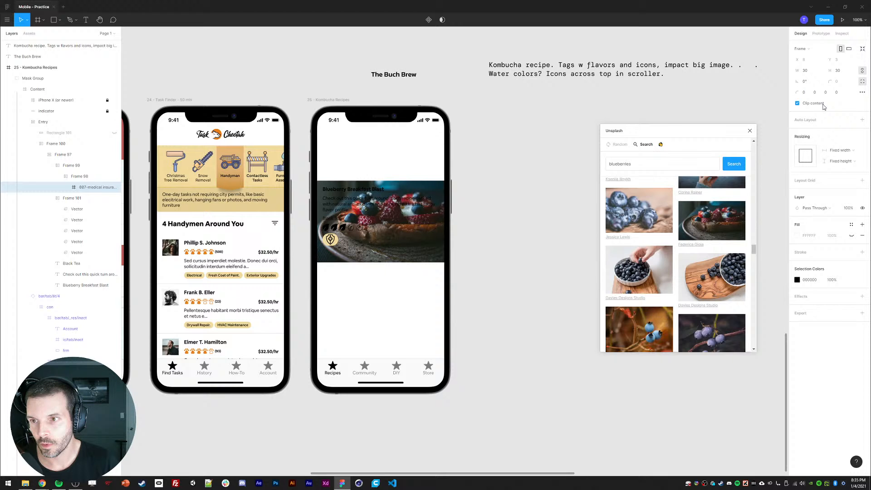
click(861, 82)
Step: Set the top and bottom auto-layout padding of the shield icon's tag frame to 8
click(80, 176)
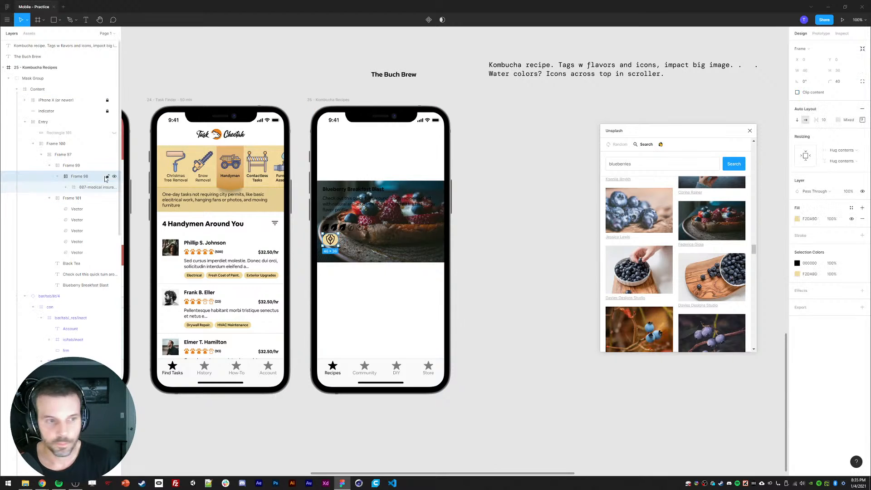
click(863, 119)
click(839, 151)
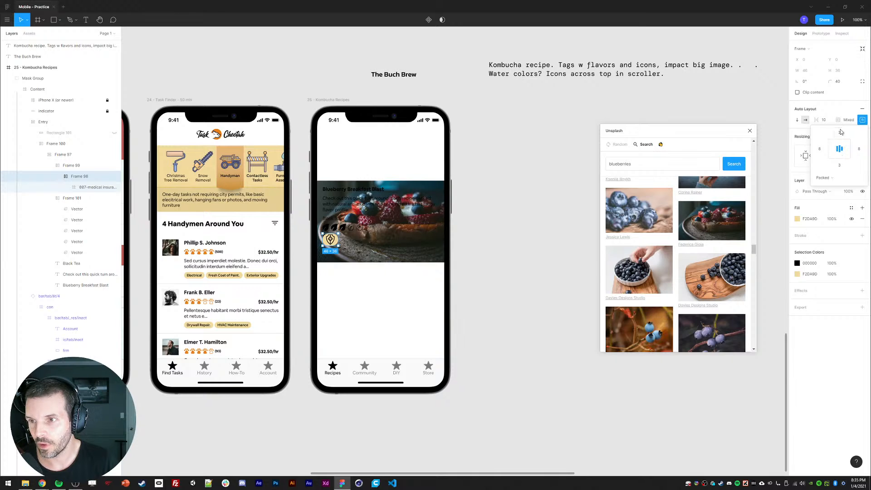
click(840, 133)
text(8)
click(839, 166)
text(8)
key(Return)
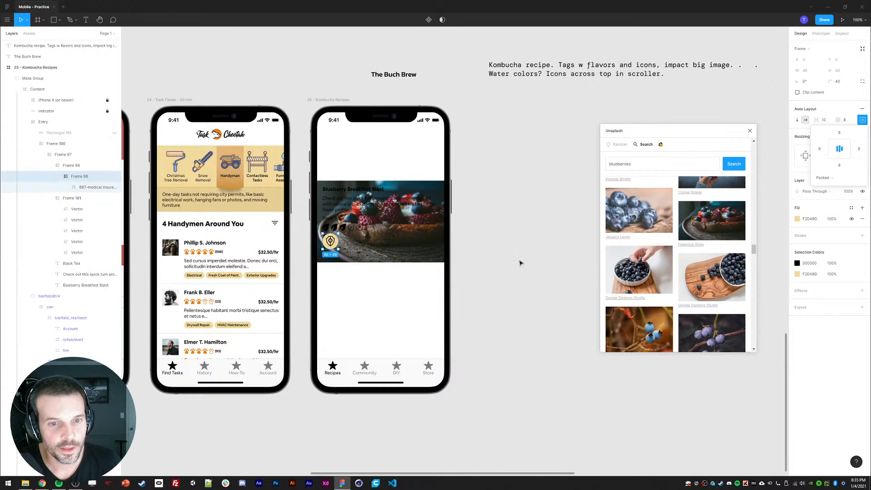
Step: Set the "Blueberry Breakfast Blast" title to Kanit SemiBold at size 25
click(353, 193)
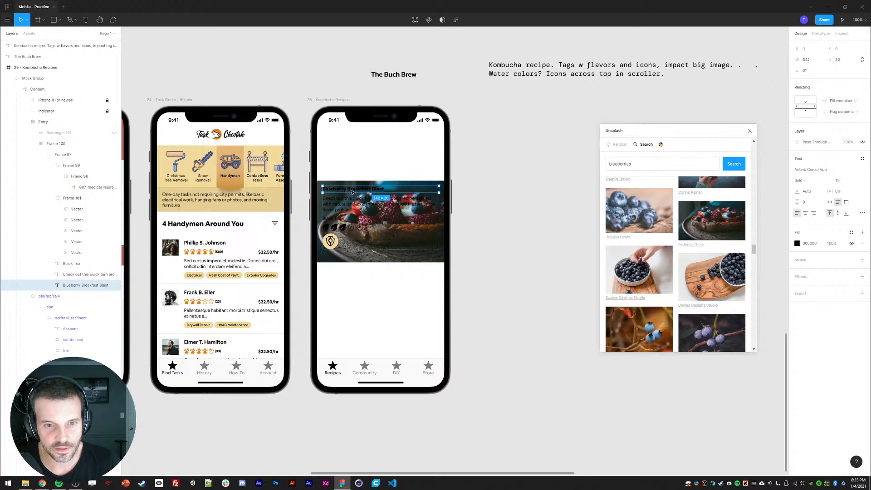
click(842, 180)
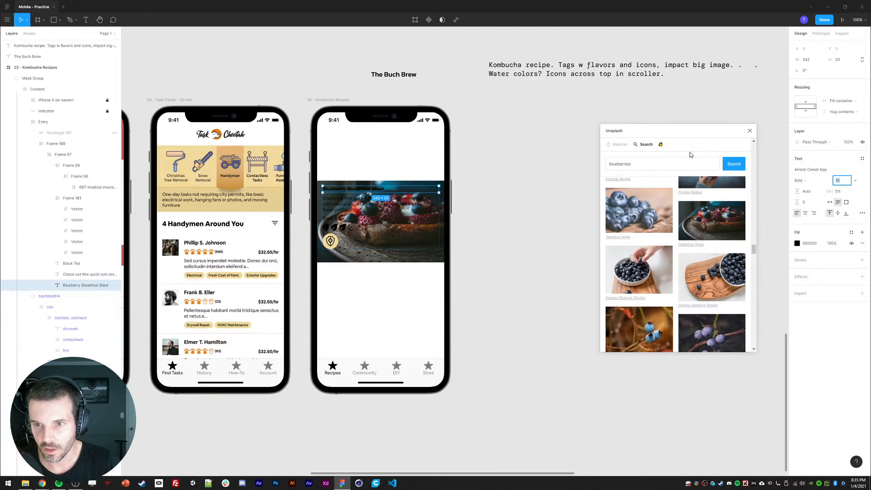
click(816, 170)
text(Kanit)
key(Return)
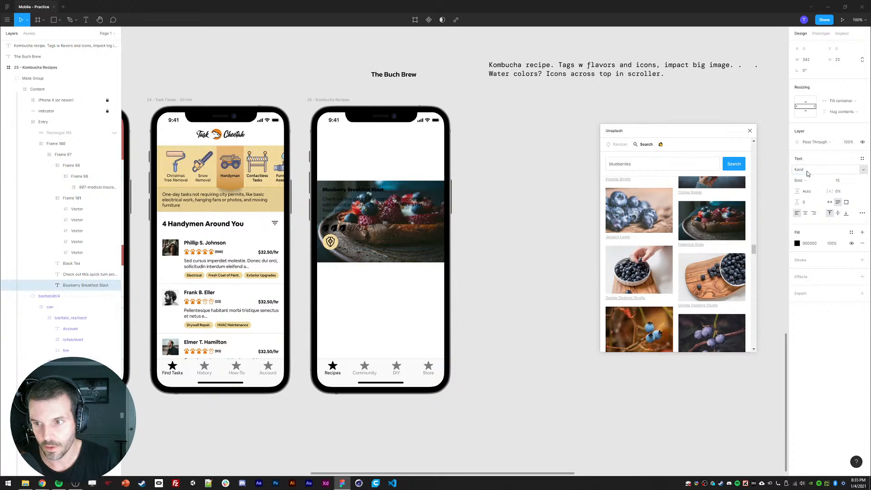
click(837, 181)
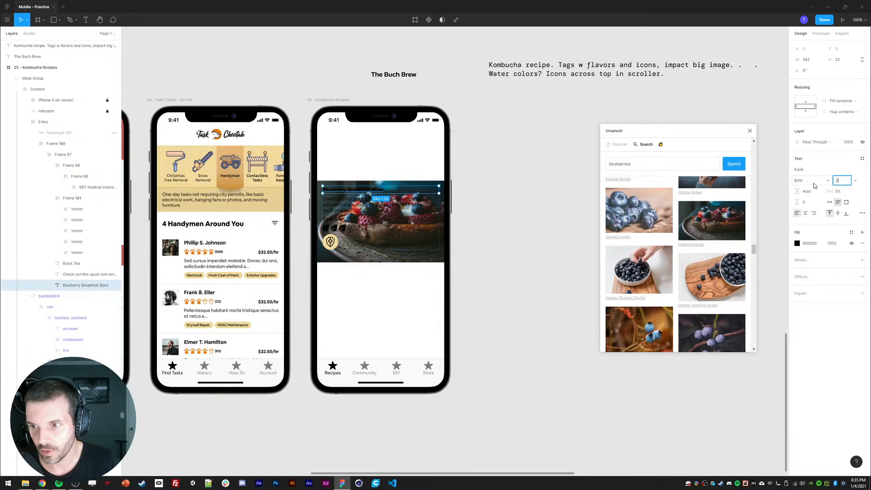
text(25)
key(Return)
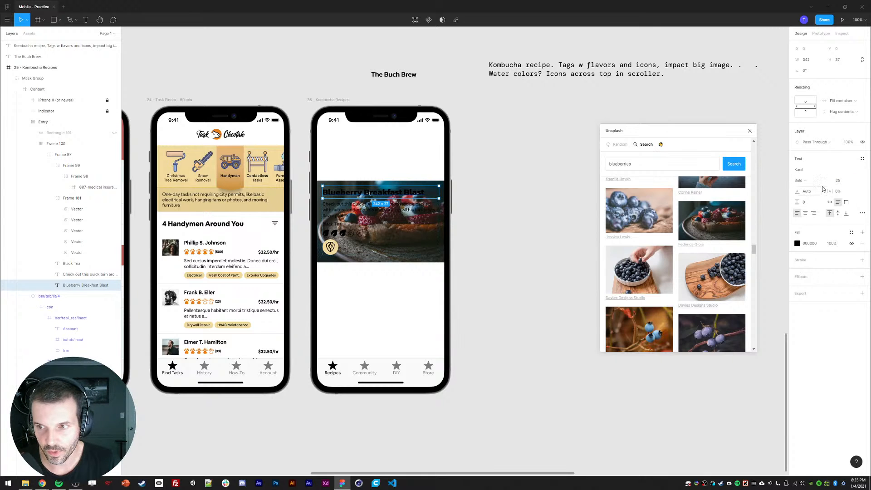
click(810, 180)
click(811, 172)
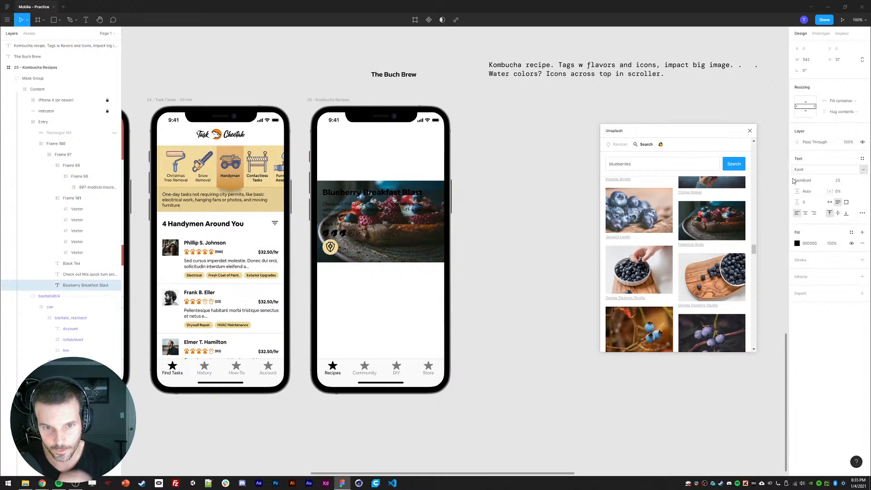
Step: Change the font of the recipe description and the "Black Tea" line to Kanit
click(338, 211)
shift+click(334, 224)
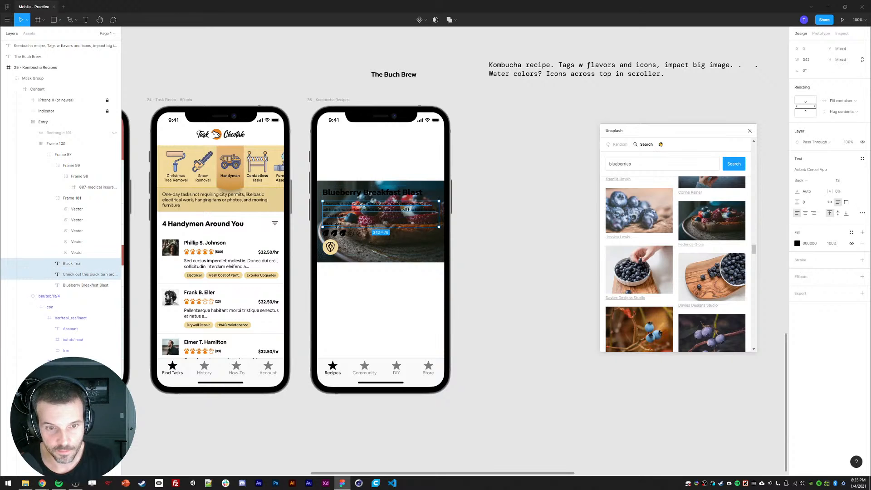
click(817, 170)
text(Kanit)
key(Return)
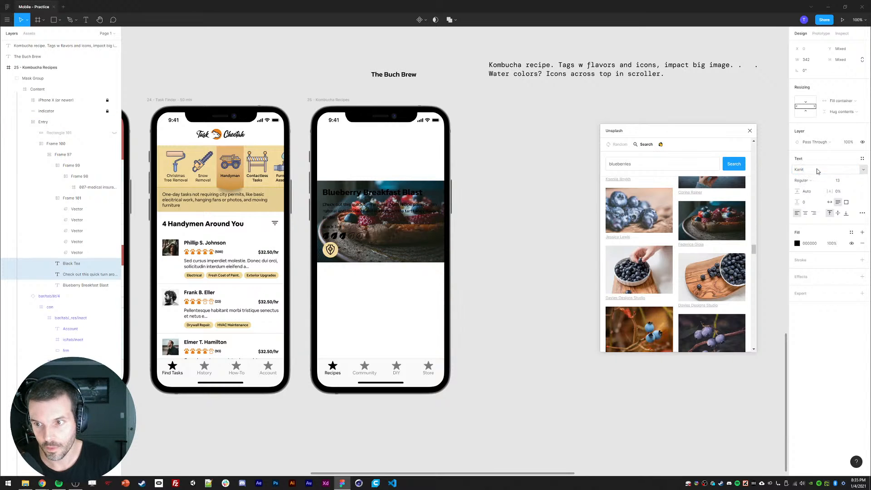
click(463, 272)
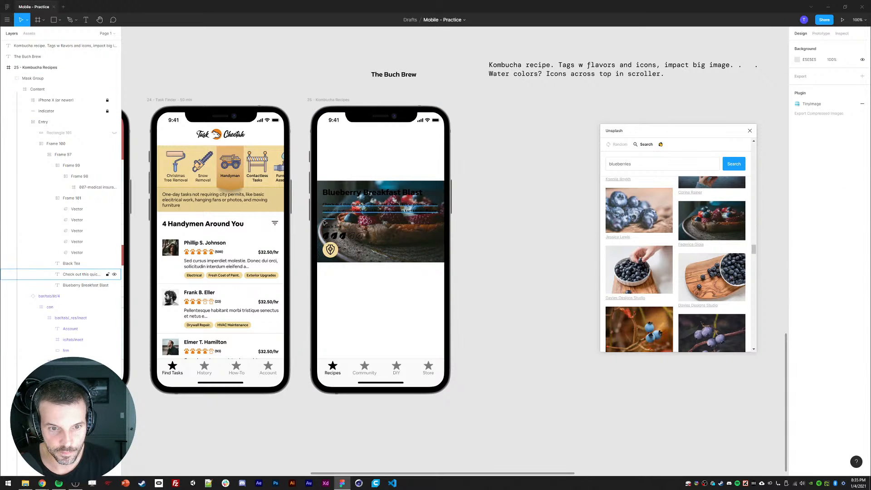
Step: Extend the "Black Tea" line so it reads "Black Tea Base"
click(337, 226)
double_click(338, 232)
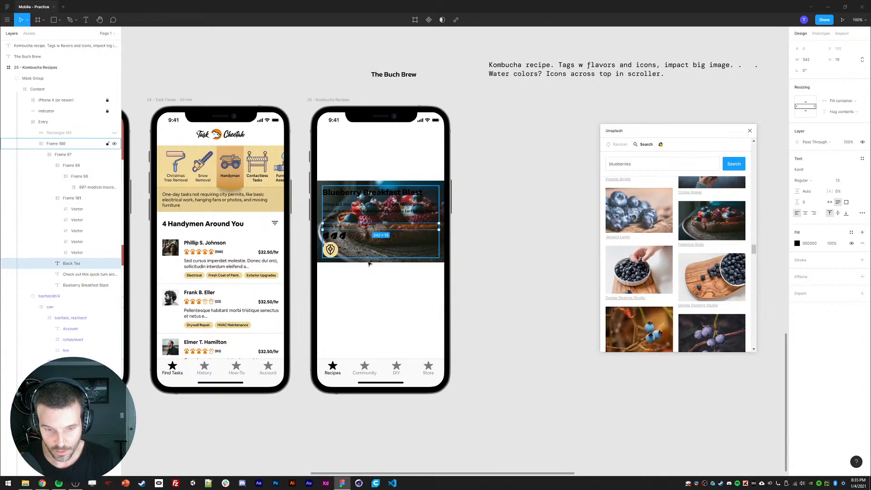
text(Base)
click(537, 269)
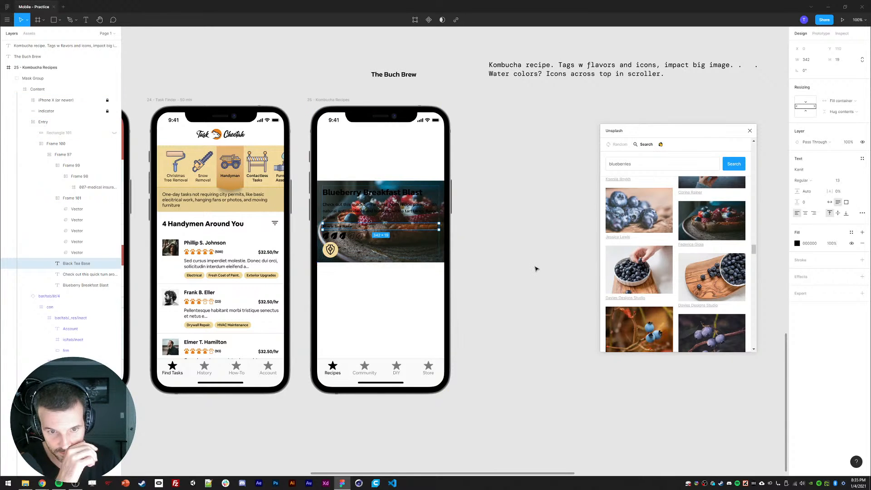
Step: Remove the yellow fill from the shield icon's round badge and give it an inside black (000000) stroke of width 2
ctrl+click(331, 250)
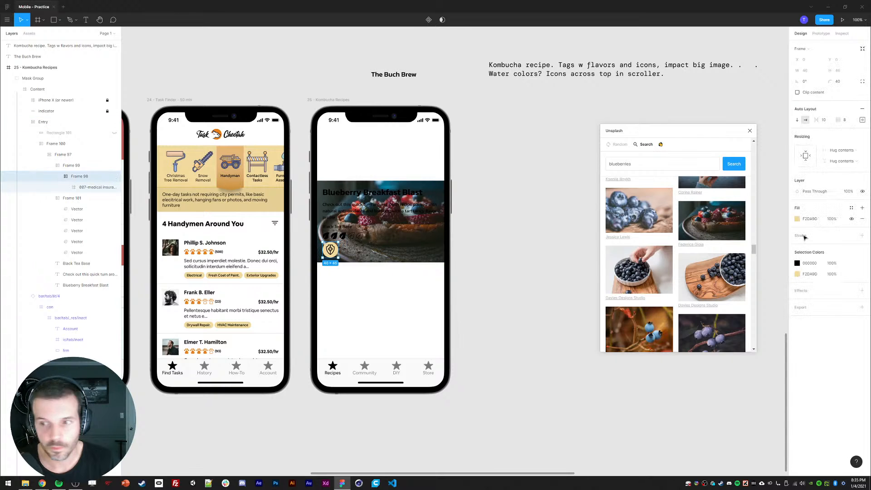
click(797, 219)
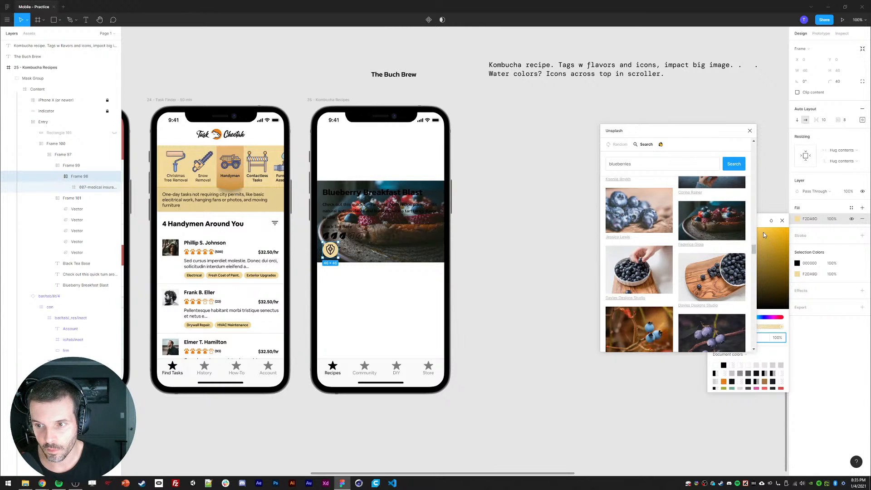
drag(717, 132, 643, 108)
drag(727, 250, 683, 335)
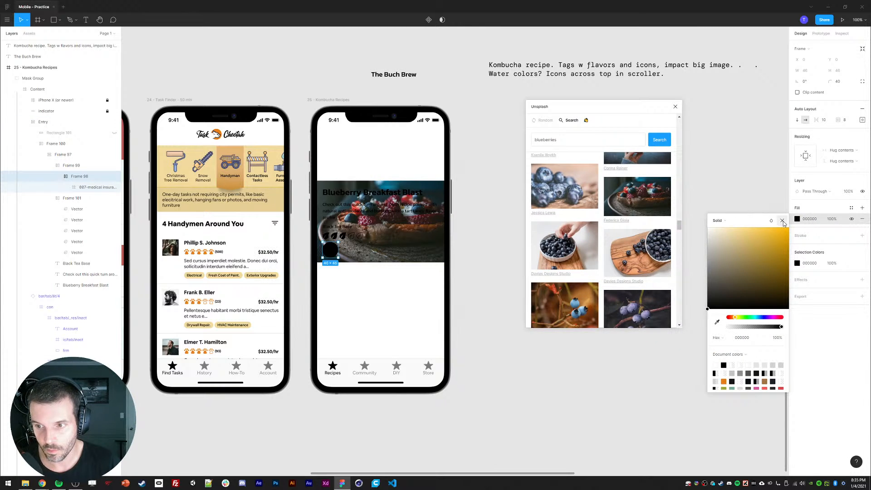
click(783, 221)
click(862, 220)
click(863, 225)
click(797, 235)
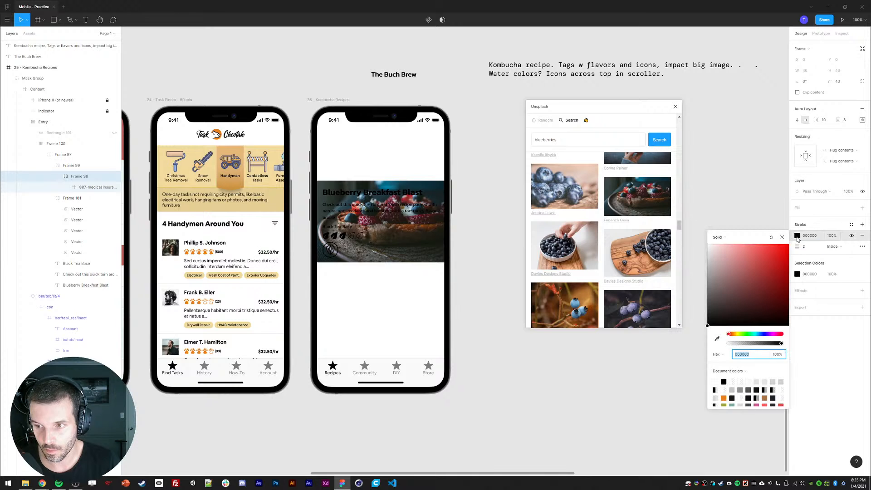
click(531, 350)
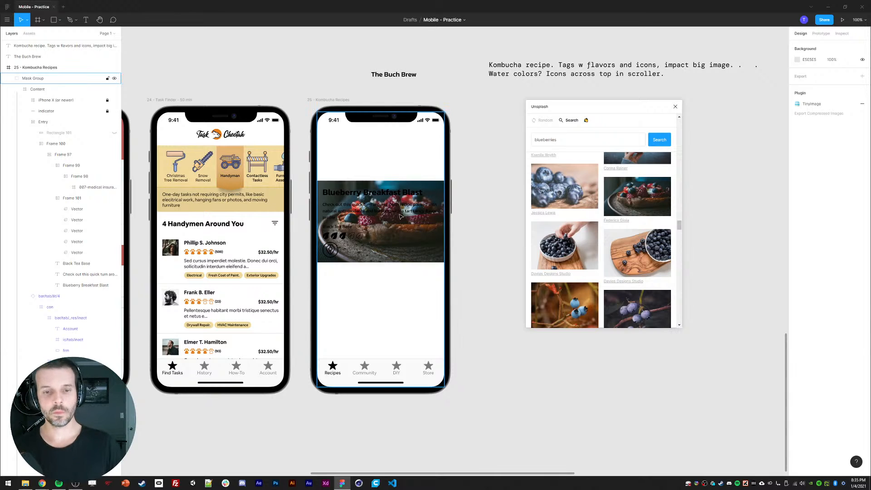
click(433, 254)
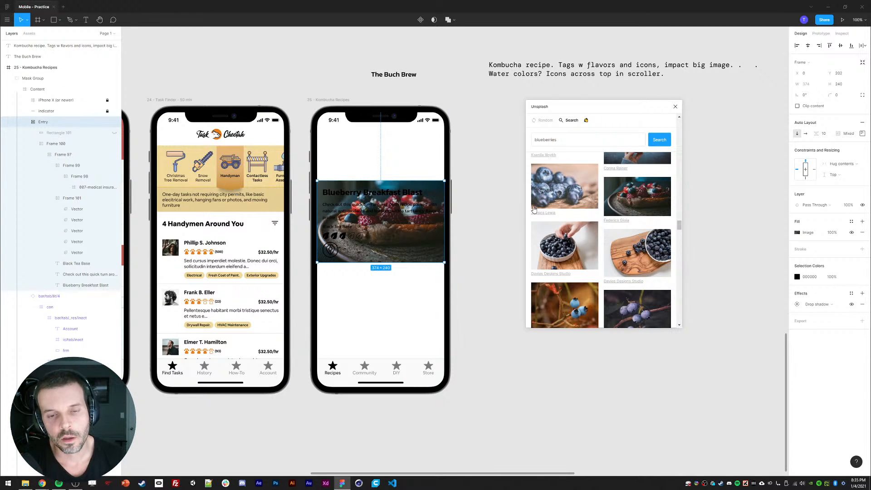
click(470, 260)
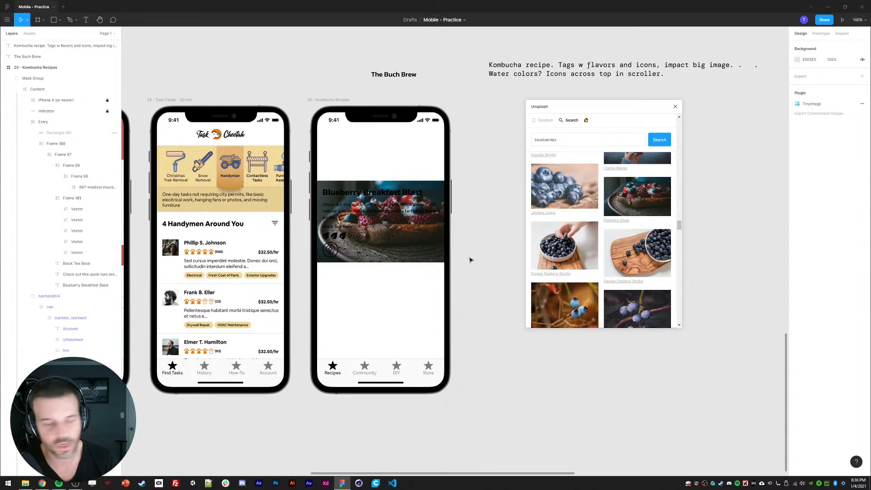
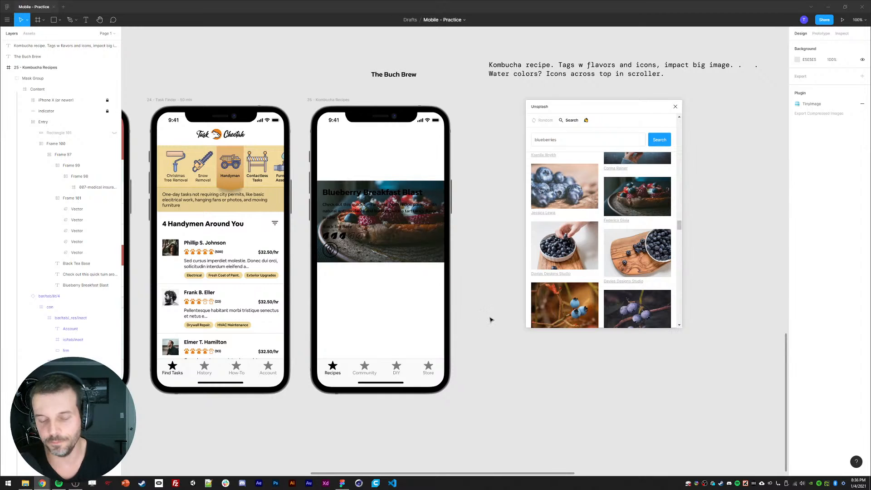
scroll(504, 265, left, 3)
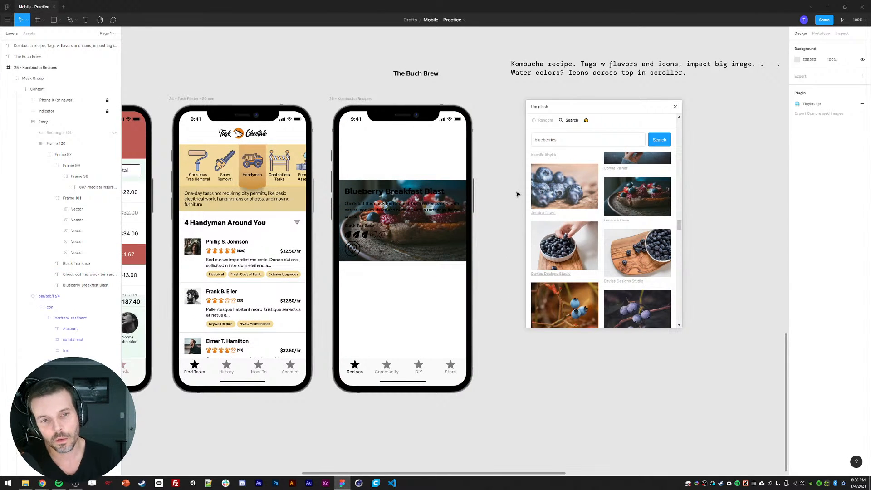
Step: Bring the recipe text's outer frame (Frame 100) forward above the hidden Rectangle 101 in the Entry card's layer order
click(430, 249)
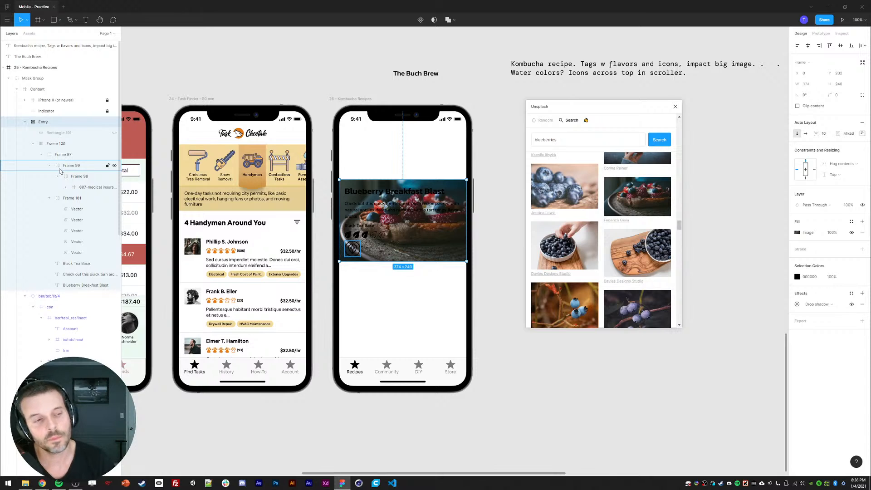
click(56, 155)
click(41, 155)
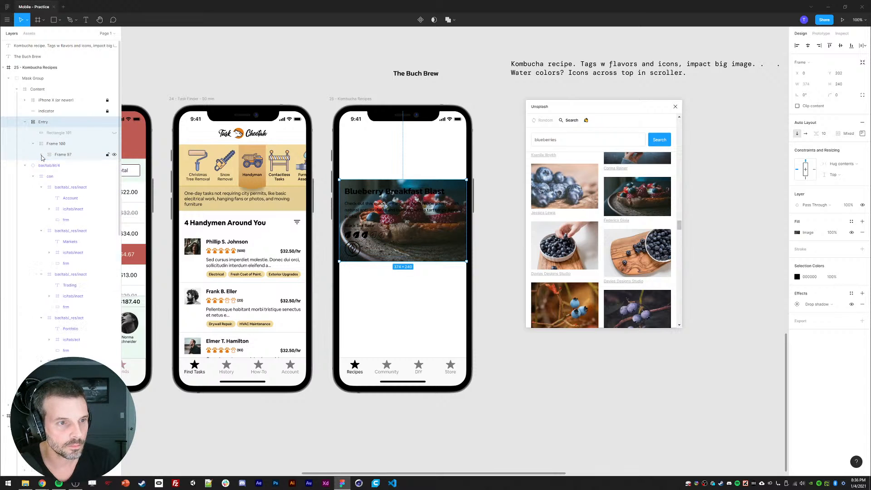
click(42, 154)
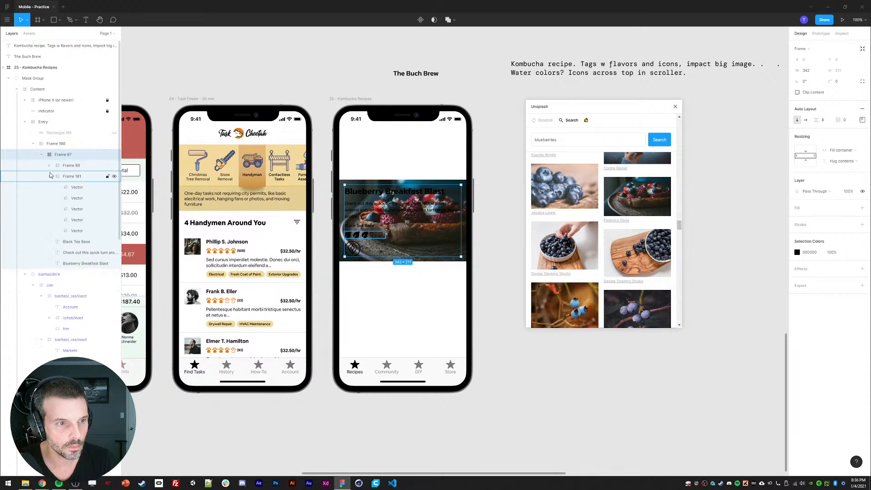
click(63, 165)
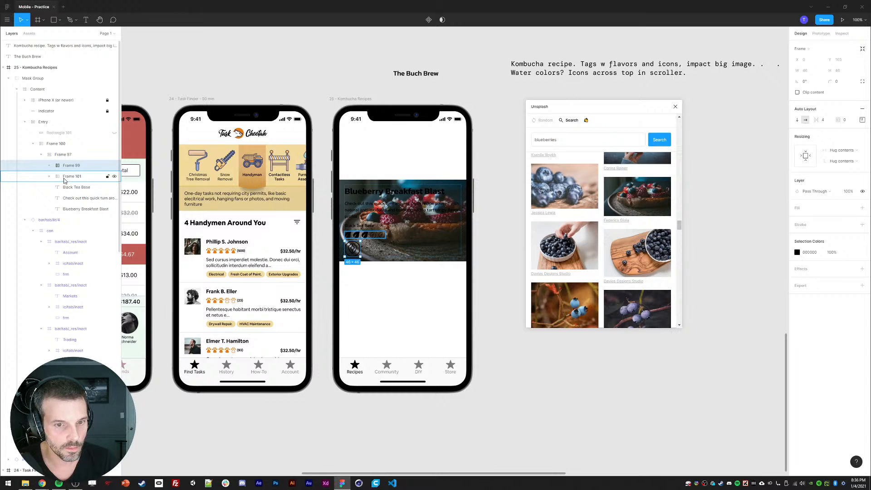
click(59, 154)
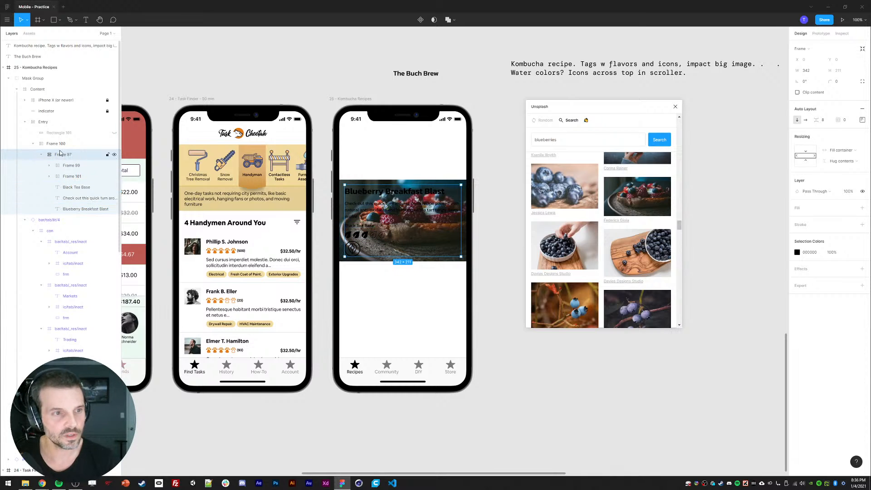
click(53, 144)
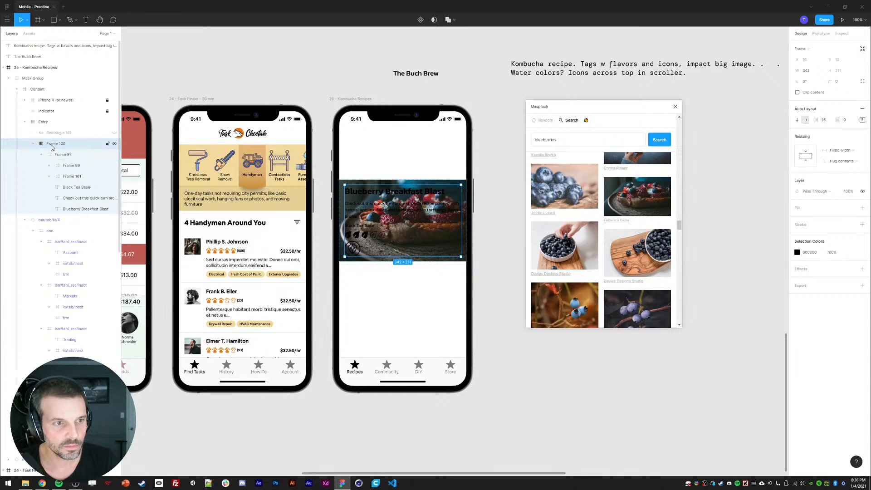
key(ctrl+])
click(54, 142)
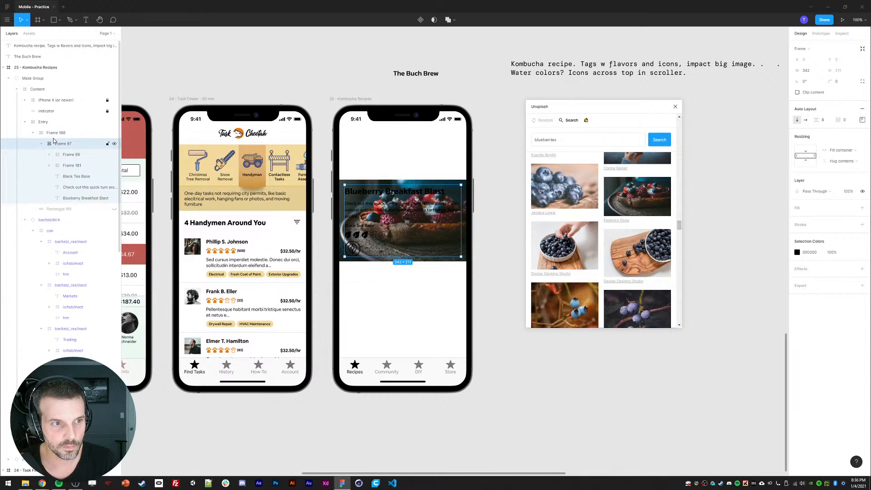
click(55, 137)
click(54, 139)
click(56, 138)
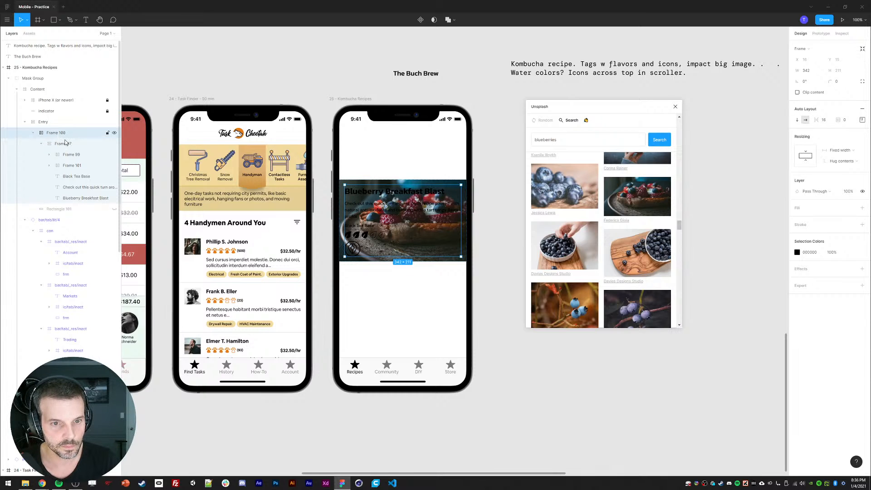
click(65, 143)
key(Delete)
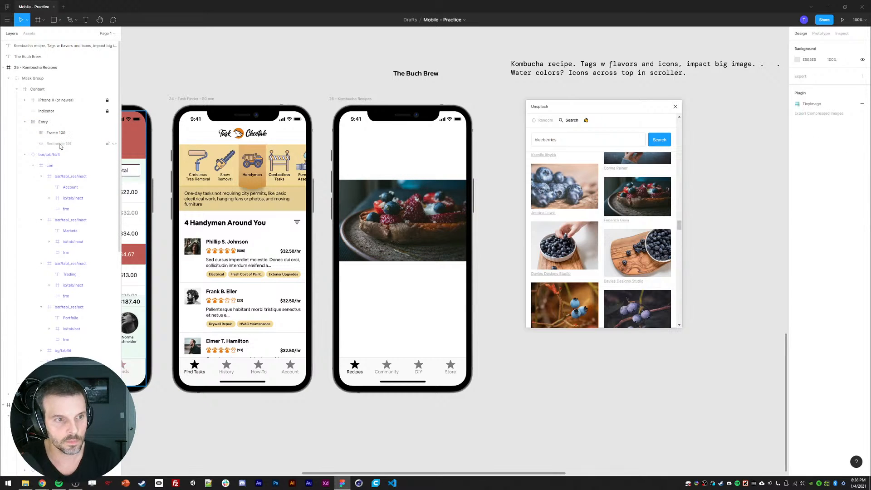
key(ctrl+z)
Step: Set the horizontal resizing of the recipe text's outer frame (Frame 100) to Hug contents
click(53, 134)
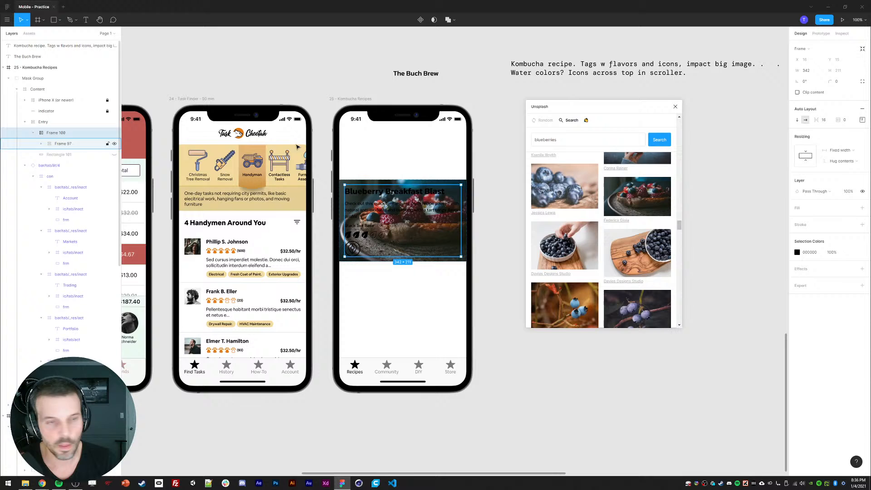
click(843, 152)
click(838, 158)
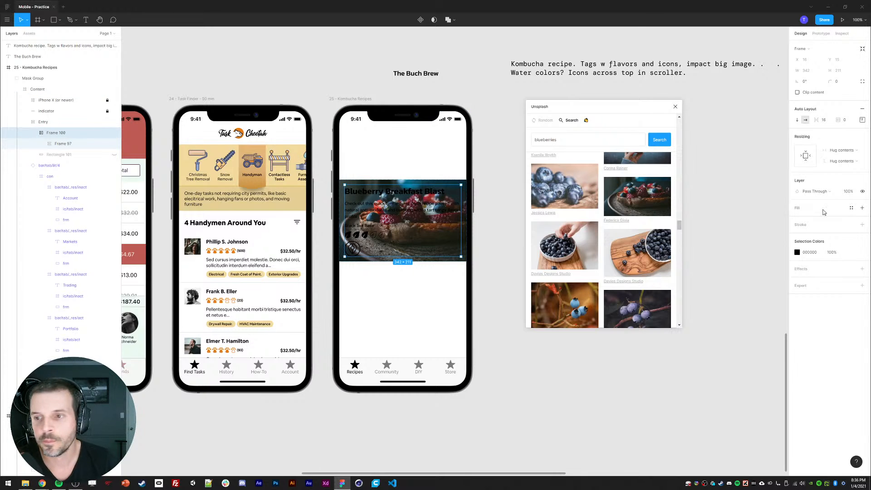
click(52, 142)
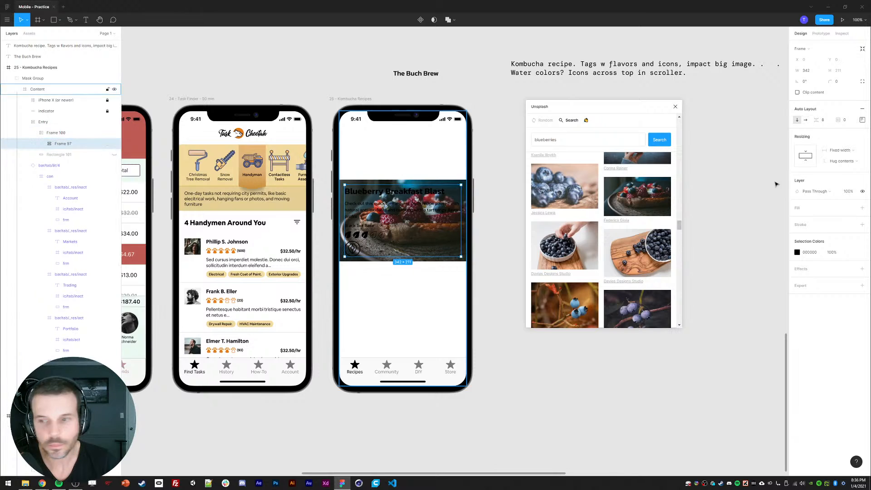
click(52, 136)
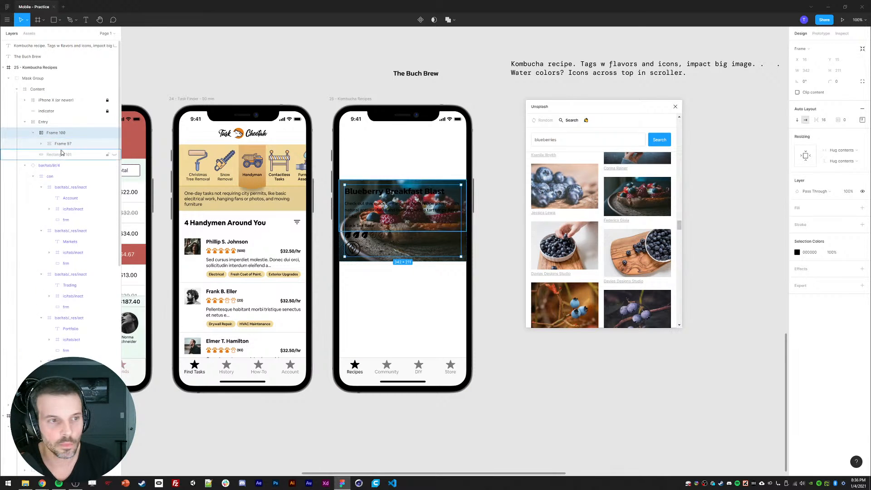
click(62, 152)
click(41, 144)
click(62, 155)
click(64, 165)
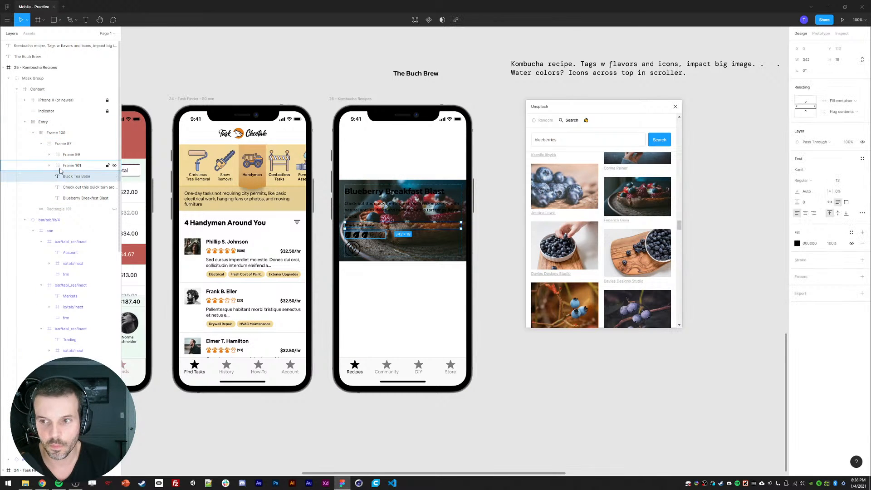
click(53, 134)
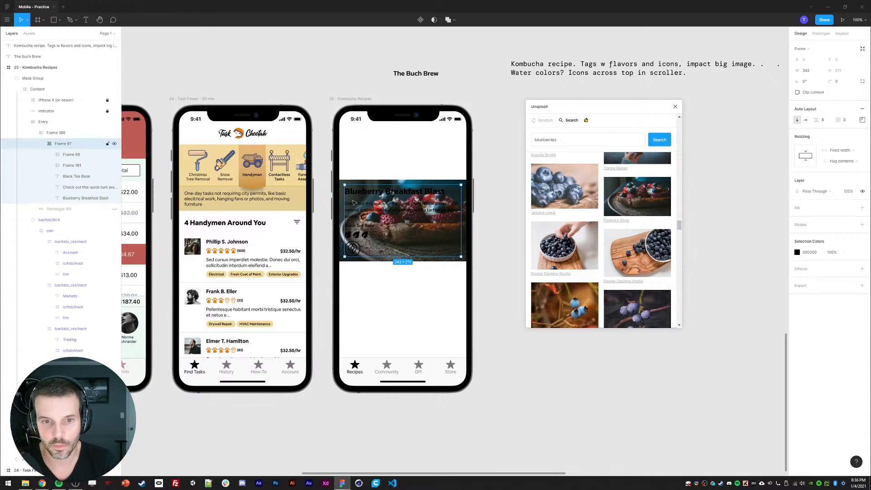
Step: Add a linear gradient fill over the Entry card's photo, fading from opaque 2C2506 at the card's upper edge to transparent
click(356, 182)
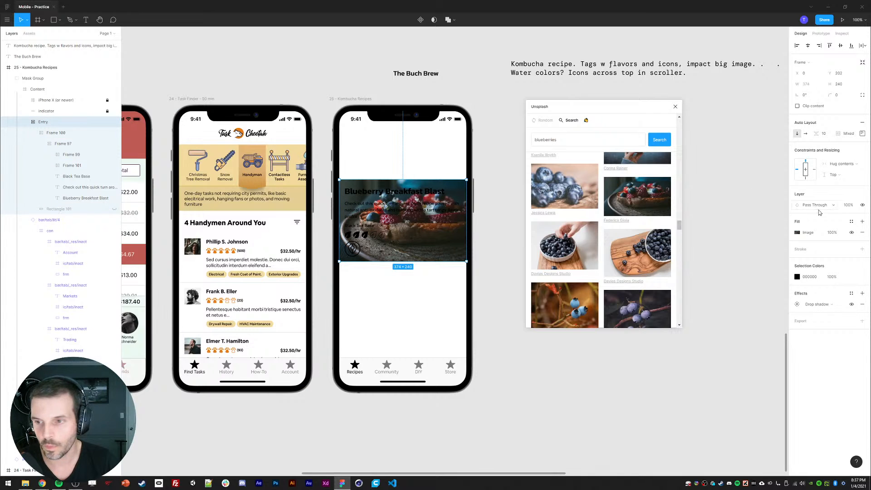
click(862, 222)
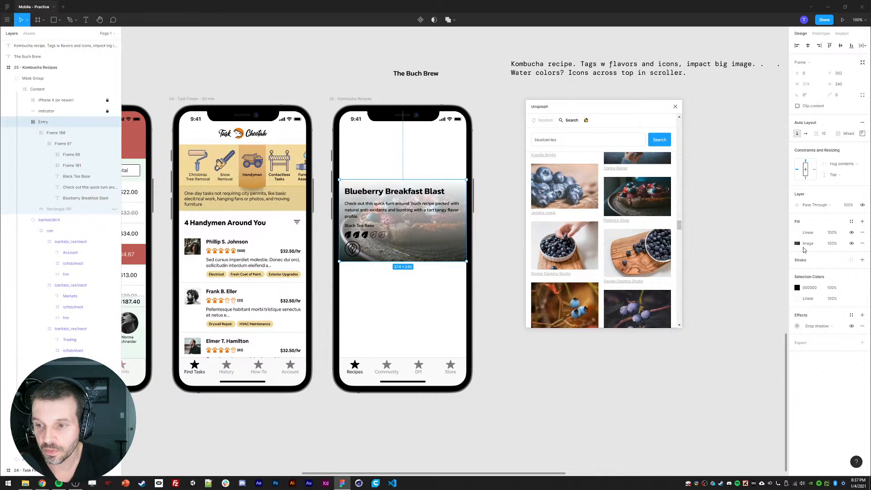
click(799, 233)
drag(731, 319, 689, 365)
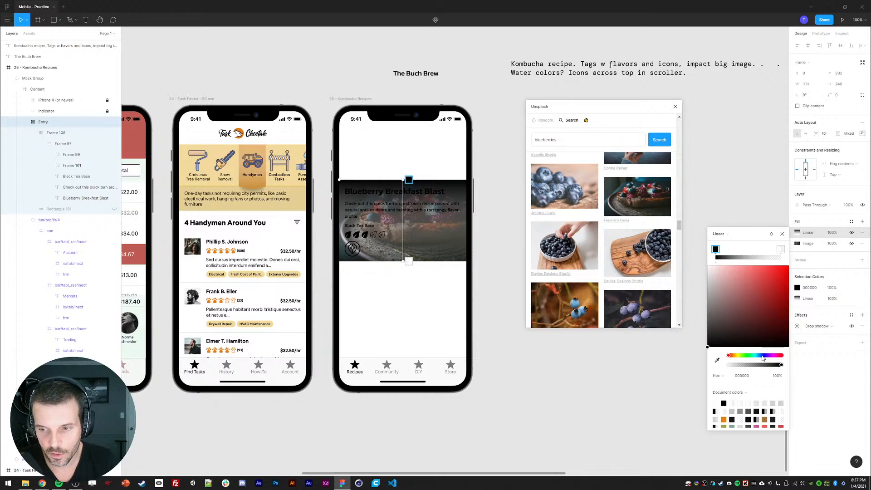
click(736, 357)
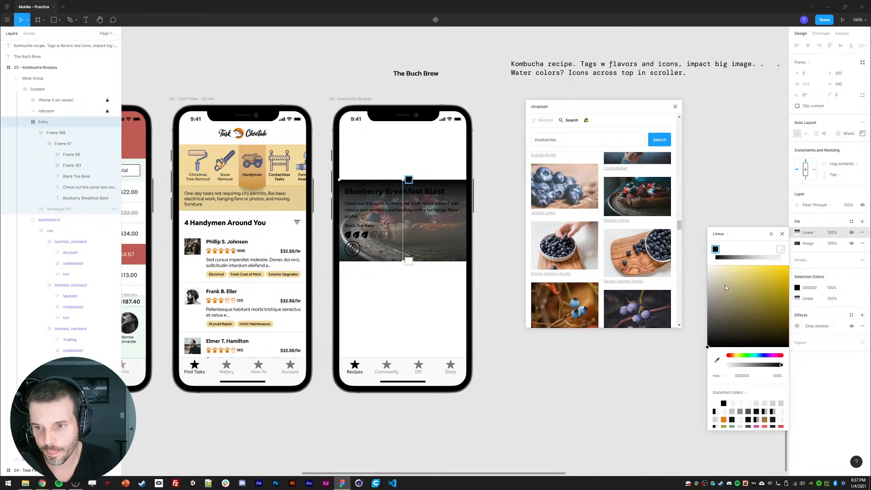
drag(742, 340, 778, 334)
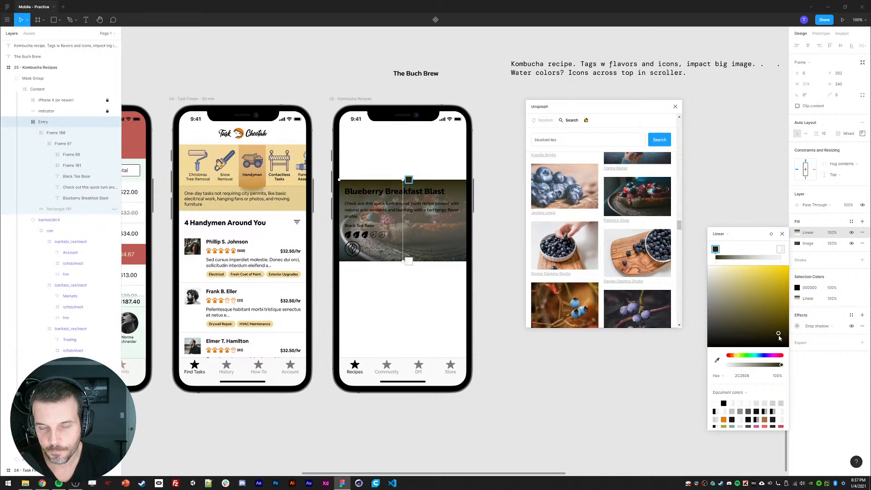
Step: Darken the overlay gradient's transparent end stop, and make its opaque start stop 2C0606, shifted slightly inward
click(781, 250)
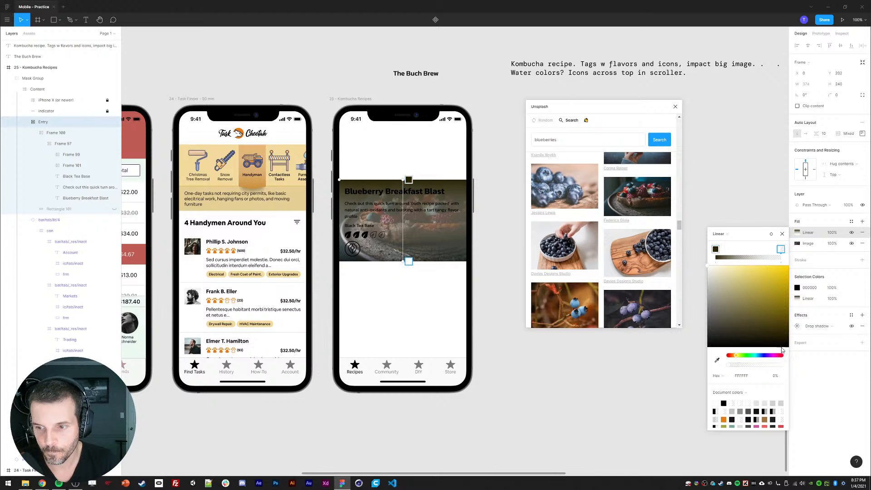
drag(779, 337, 776, 333)
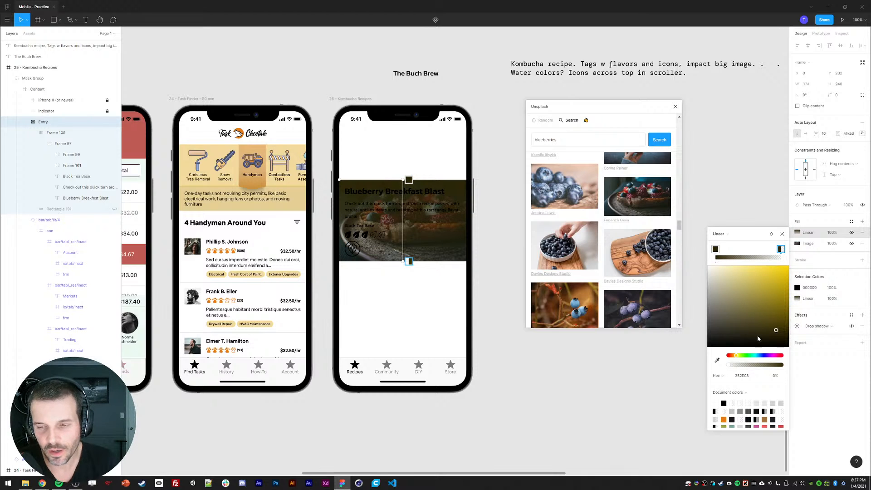
mouse_move(744, 356)
mouse_down()
mouse_move(762, 355)
mouse_move(728, 356)
mouse_up()
click(715, 249)
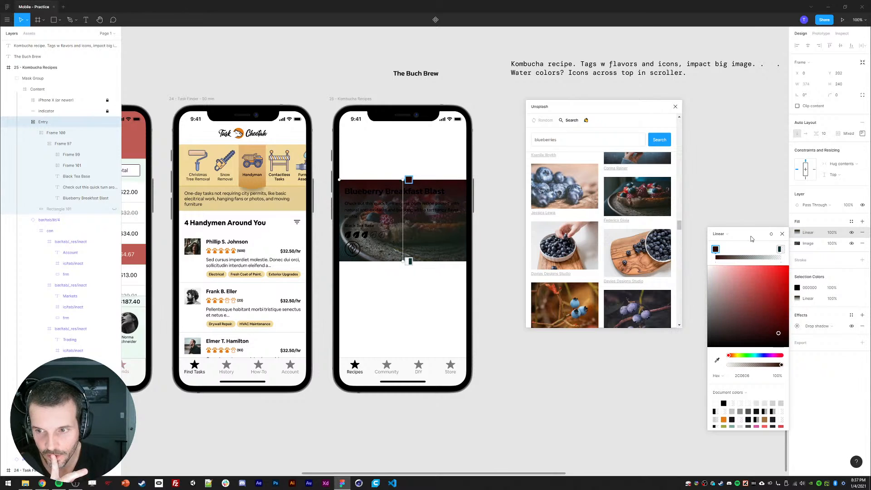
click(779, 251)
click(716, 250)
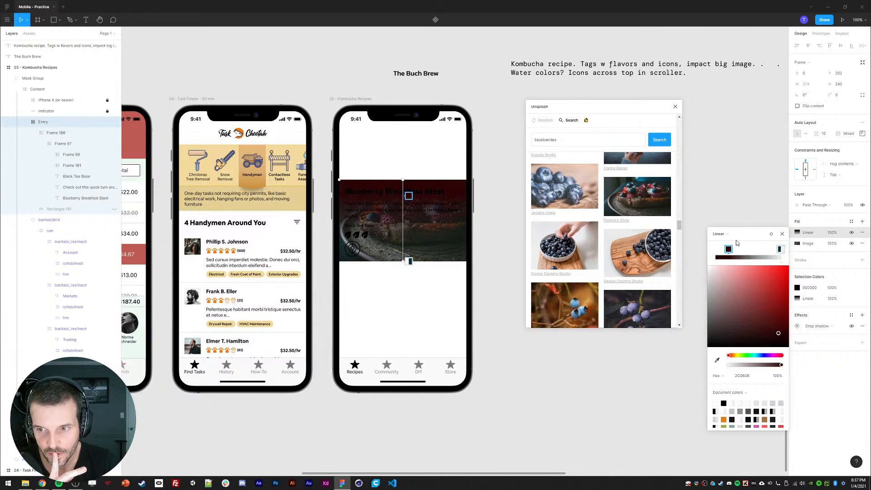
Step: Turn the card's gradient overlay into a hidden solid fill and sample its colour from a dark area of the berry photo
click(718, 234)
click(719, 226)
click(852, 233)
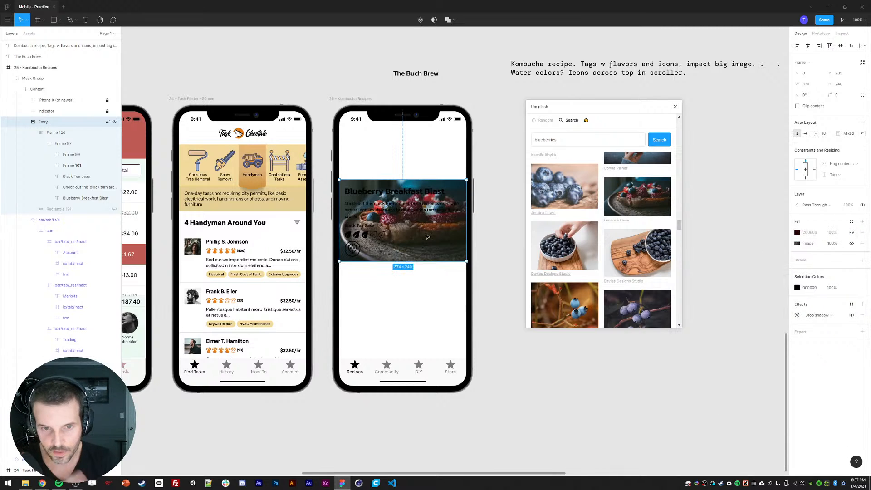
key(i)
click(459, 195)
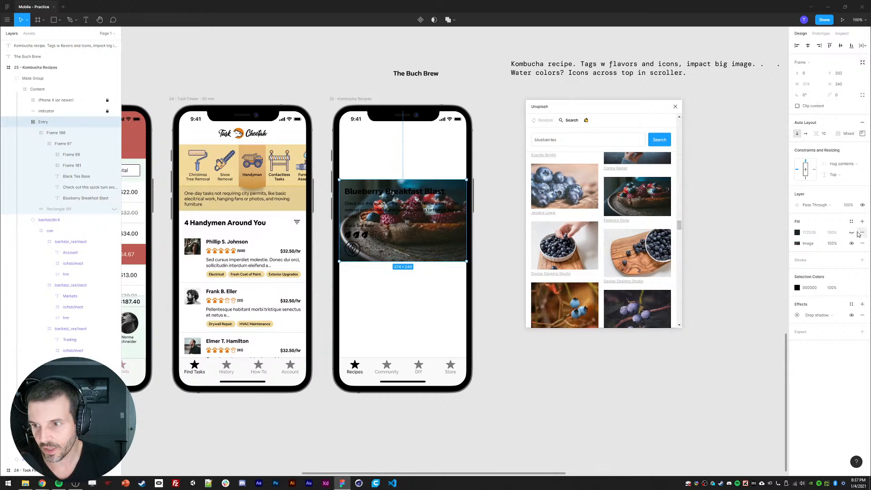
Step: Show the Entry card's overlay fill and make it a linear gradient from opaque 172526 at the upper edge to transparent 172526
click(852, 233)
click(798, 233)
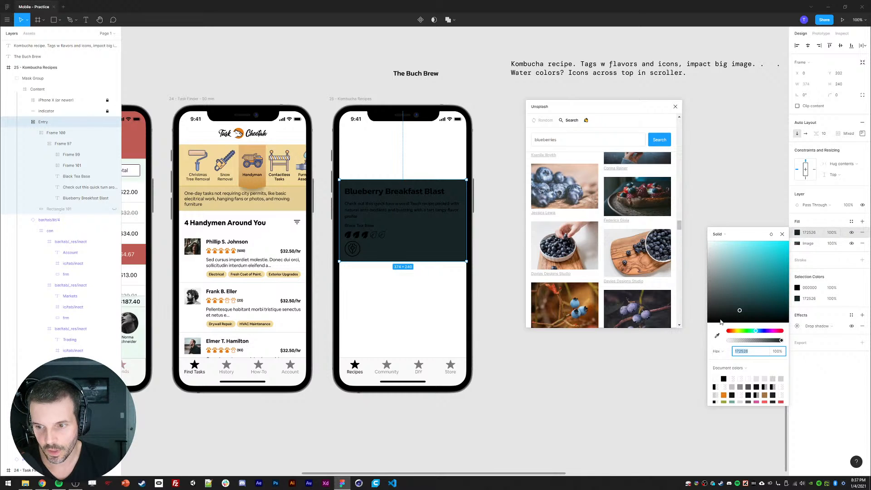
click(718, 234)
click(723, 246)
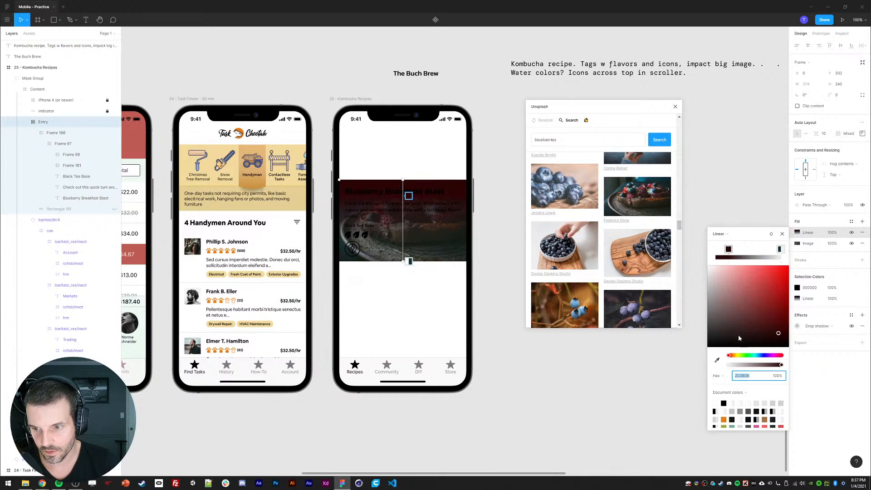
drag(731, 250, 716, 250)
text(172526)
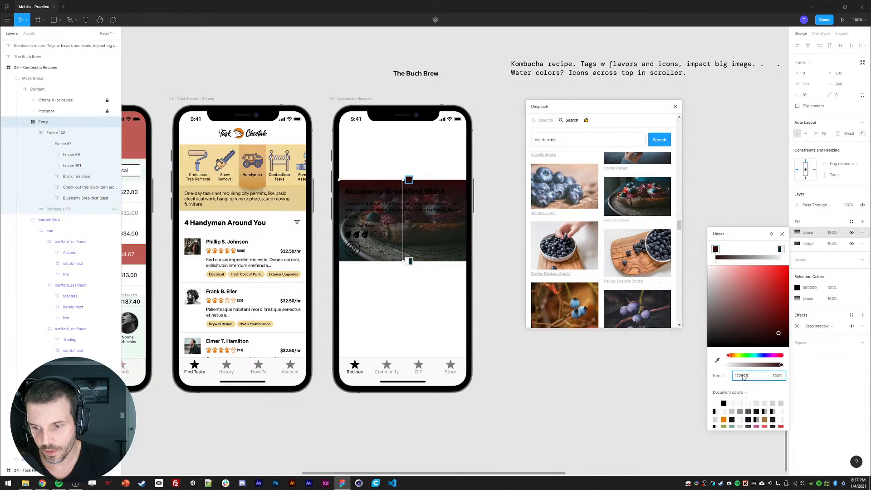
key(Return)
click(780, 249)
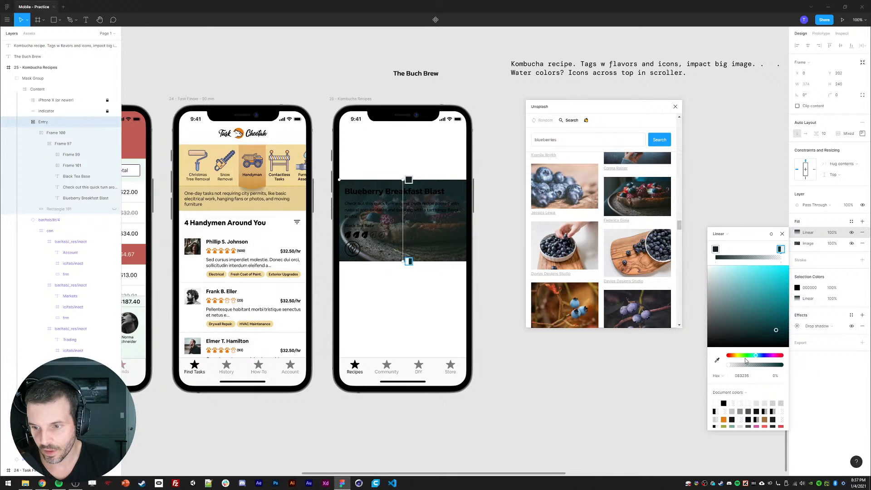
click(742, 377)
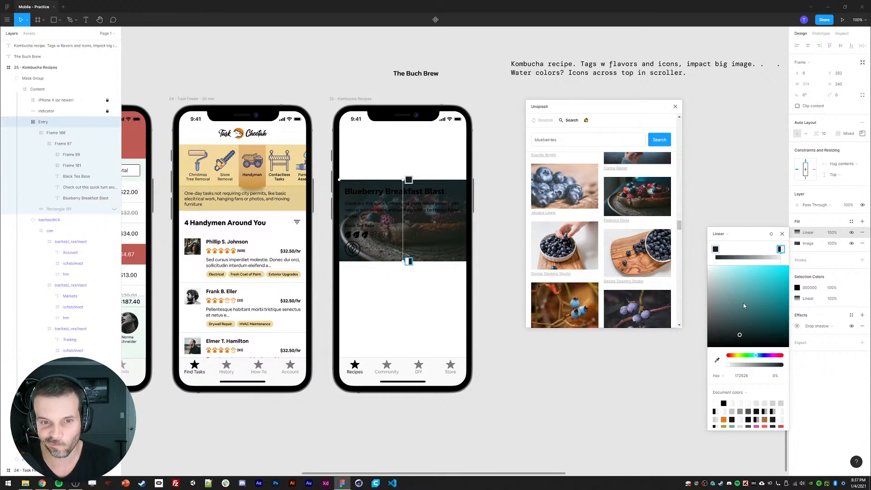
Step: Flip and slightly tilt the gradient so the photo stays clear at the card's upper edge and darkens towards the lower part
drag(403, 181, 365, 190)
mouse_move(403, 262)
mouse_down()
mouse_move(387, 194)
mouse_move(396, 249)
mouse_move(409, 255)
mouse_move(390, 232)
mouse_move(403, 258)
mouse_move(384, 247)
mouse_move(392, 236)
mouse_up()
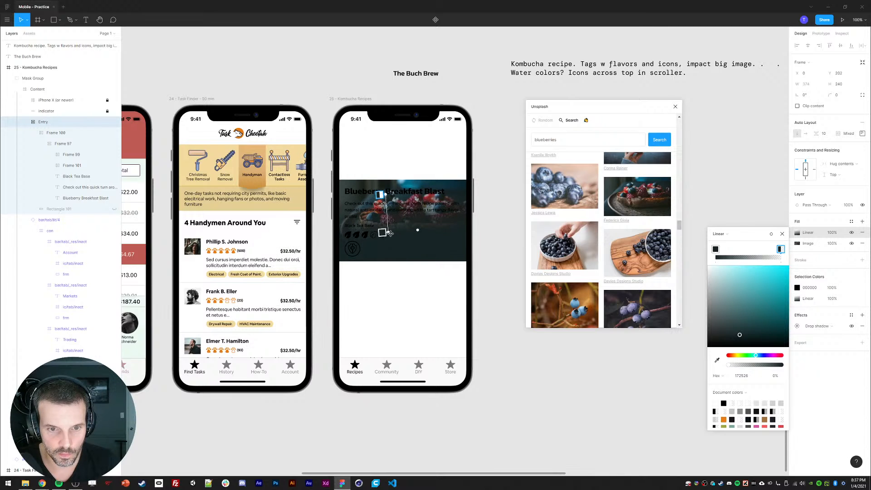
drag(384, 194, 378, 181)
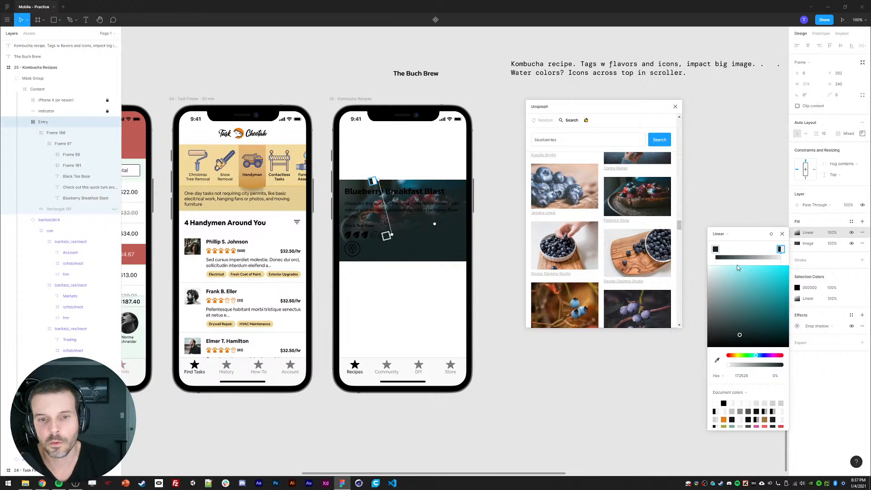
Step: Increase the top padding of the recipe text's outer frame (Frame 100) to 122
click(55, 142)
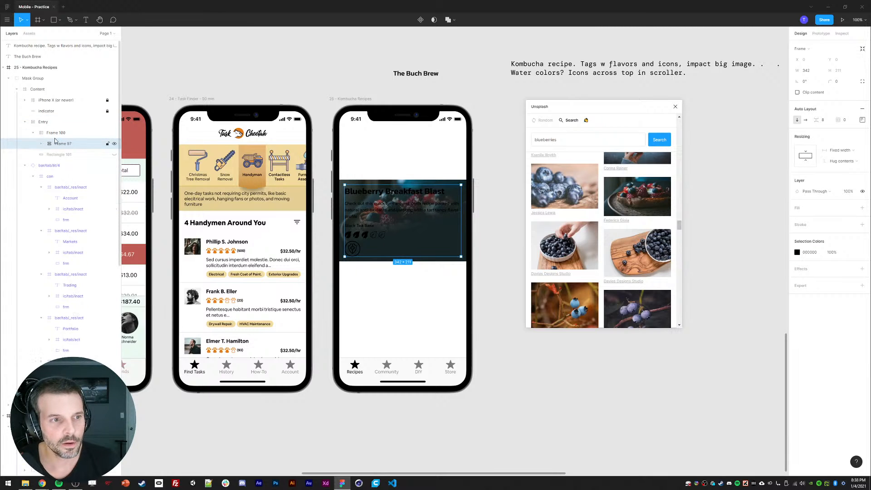
click(91, 133)
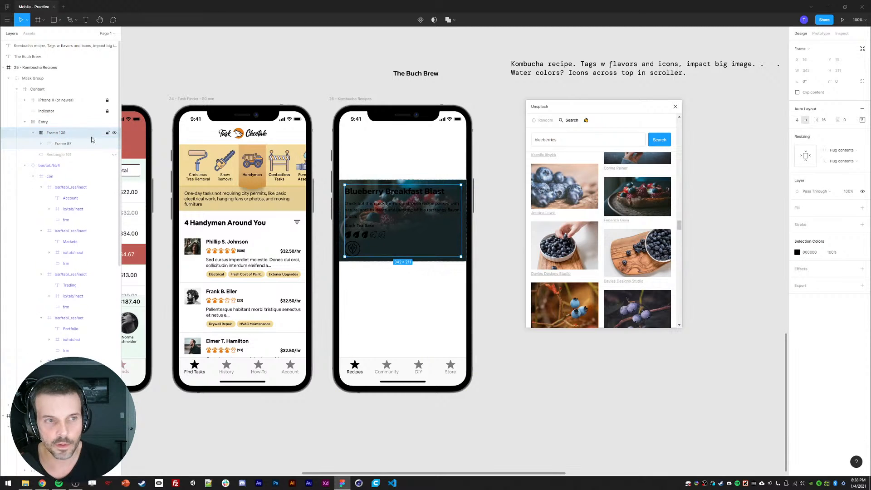
click(862, 120)
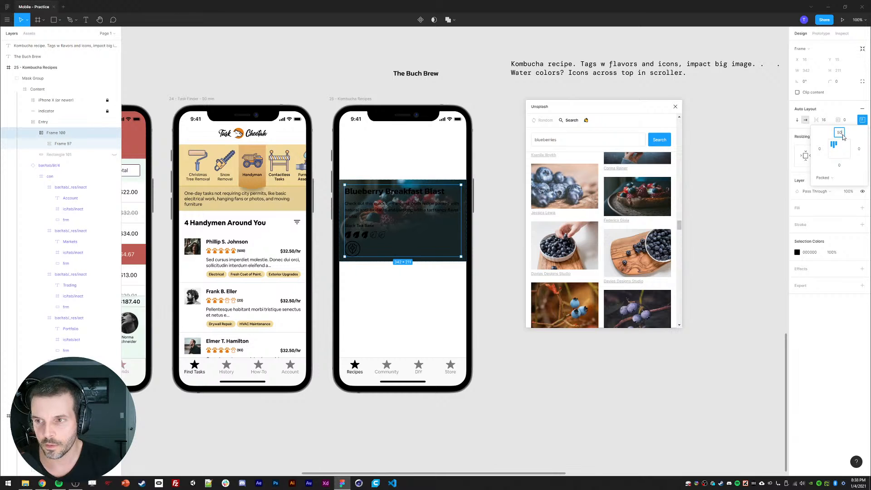
key(Return)
click(839, 134)
key(shift+Up)
key(shift+Up)
key(shift+Up)
key(shift+Up)
key(shift+Up)
key(shift+Up)
key(shift+Up)
key(shift+Up)
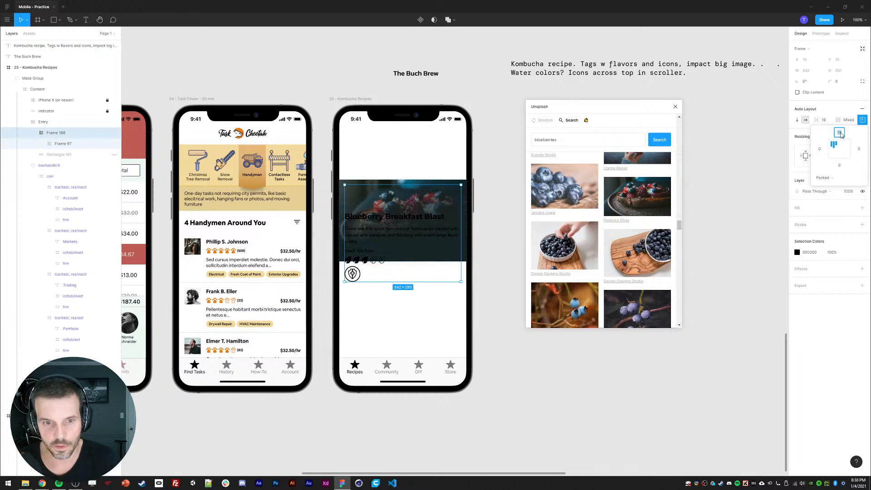
key(shift+Up)
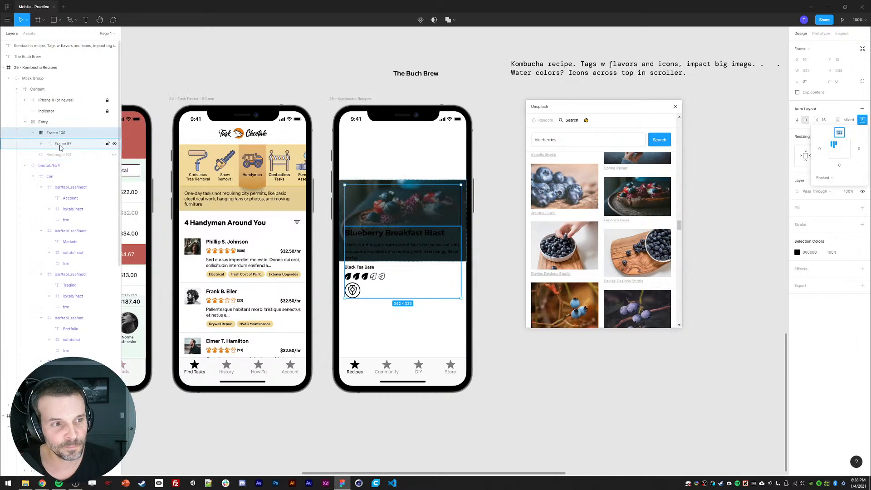
Step: Lower both ends of the Entry card's overlay gradient so it fades from mid-berries to dark just below the recipe title
click(45, 123)
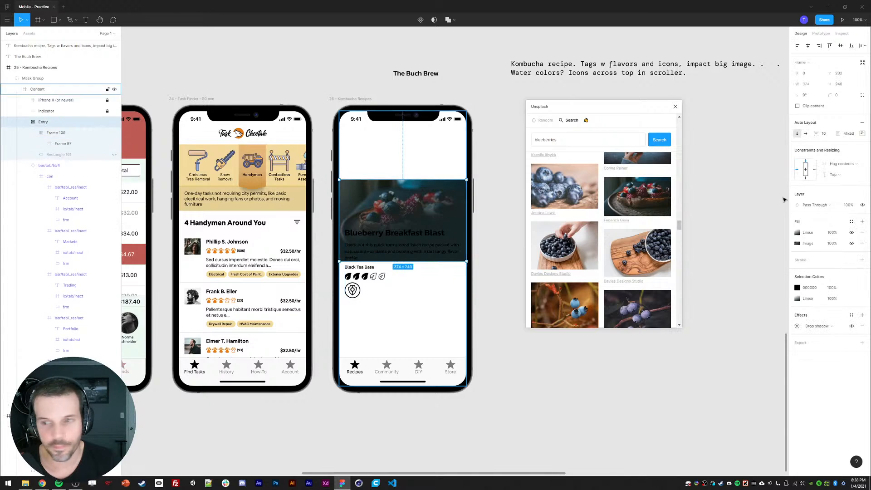
click(797, 232)
drag(390, 232, 387, 241)
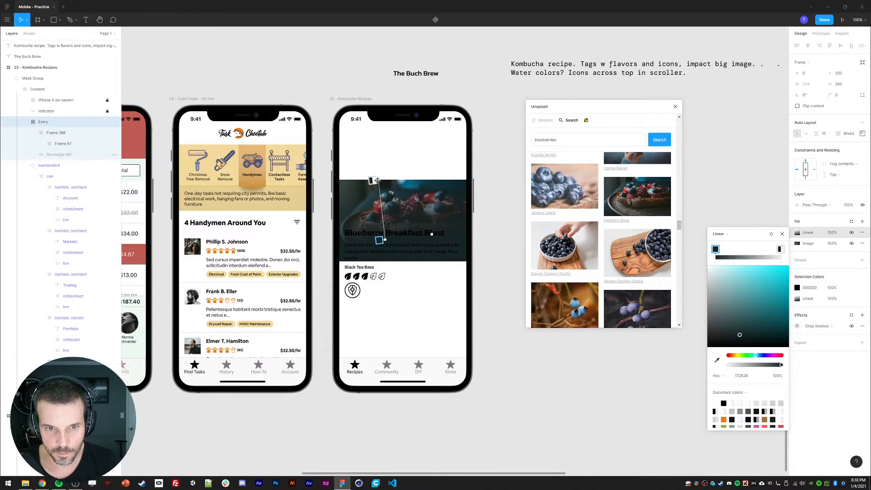
drag(379, 180, 387, 206)
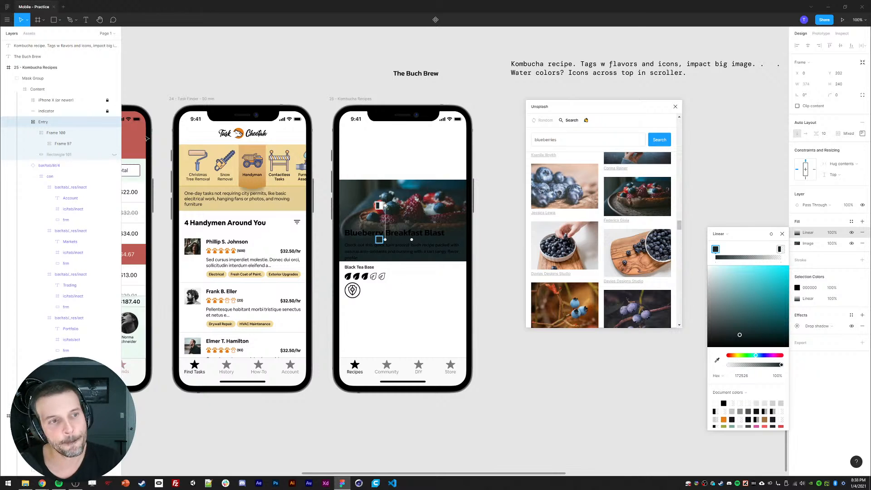
Step: Stretch the Entry card downward to about 365 px tall so its photo background covers all the recipe content
key(Escape)
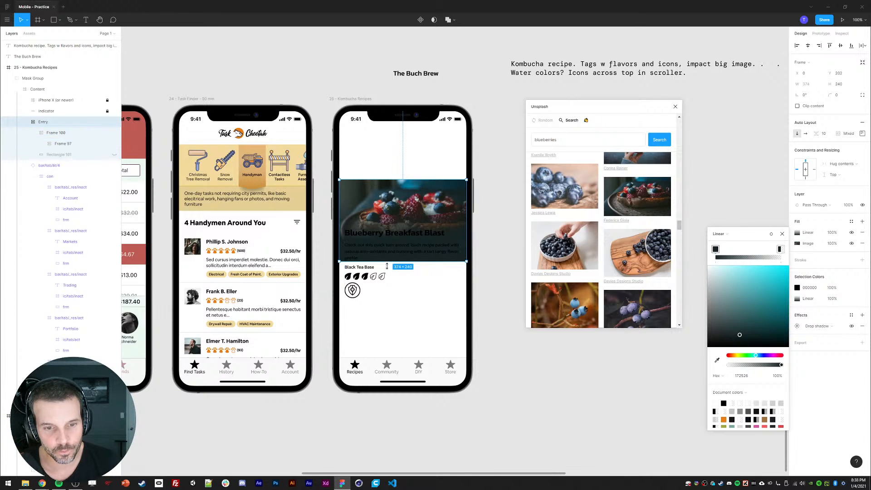
drag(387, 266, 382, 304)
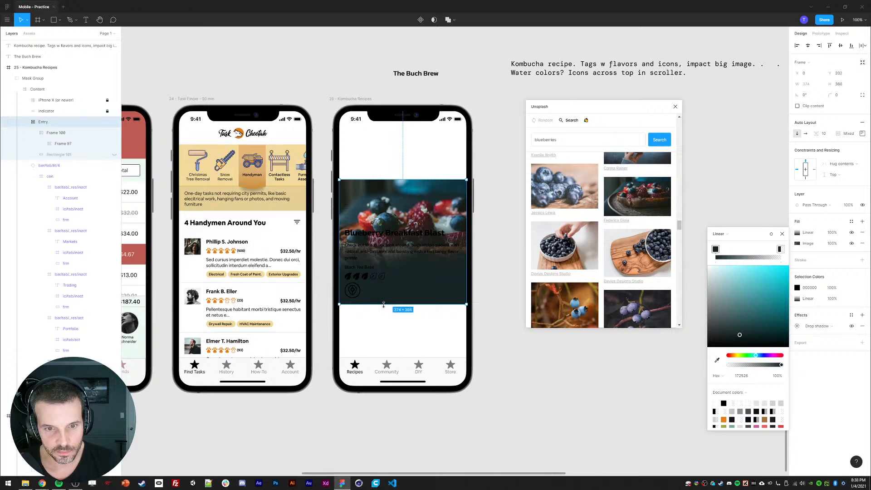
drag(384, 305, 383, 305)
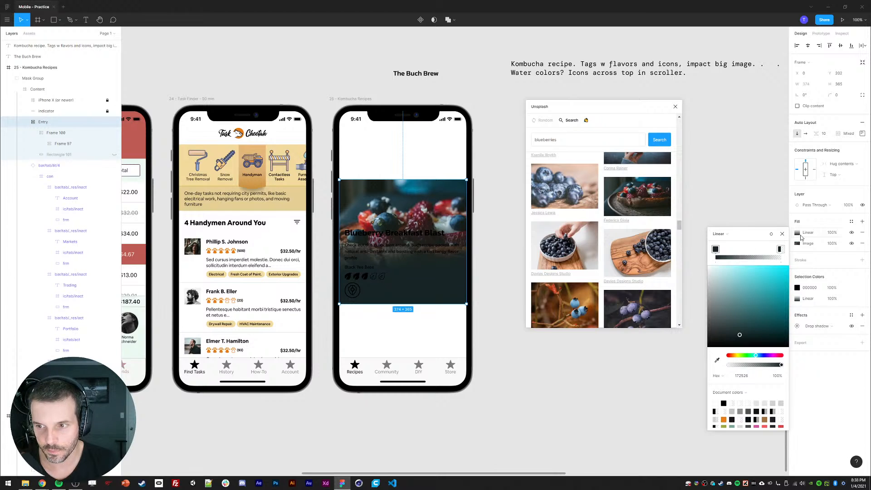
Step: Refit the overlay gradient to the taller card, with the transparent end near the upper edge and the dark end behind the recipe text
click(799, 234)
click(798, 233)
drag(384, 219, 383, 186)
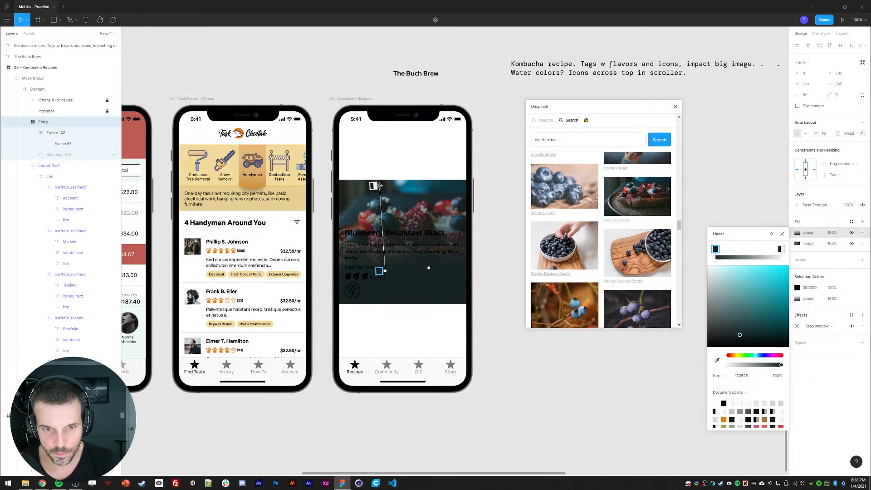
mouse_move(384, 271)
mouse_down()
mouse_move(385, 243)
mouse_move(392, 260)
mouse_up()
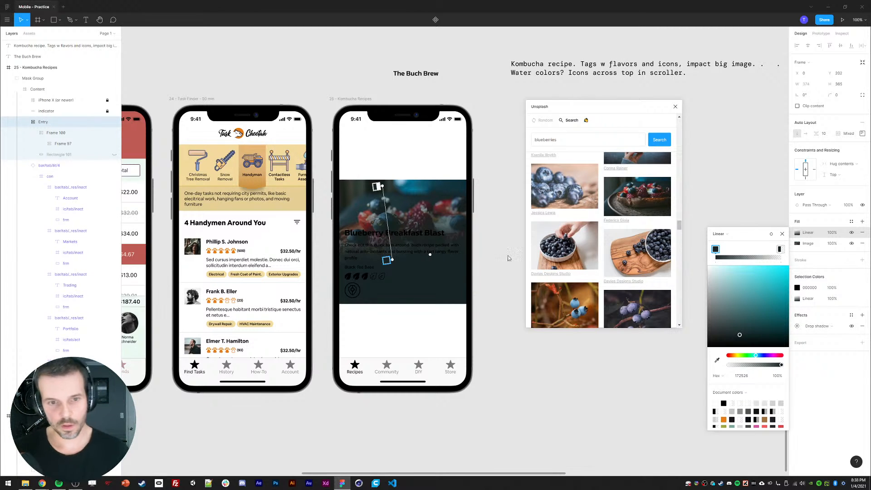
Step: Set the Entry card's corner radius to 5 and shift the card right to X 8
click(48, 120)
drag(841, 96, 814, 96)
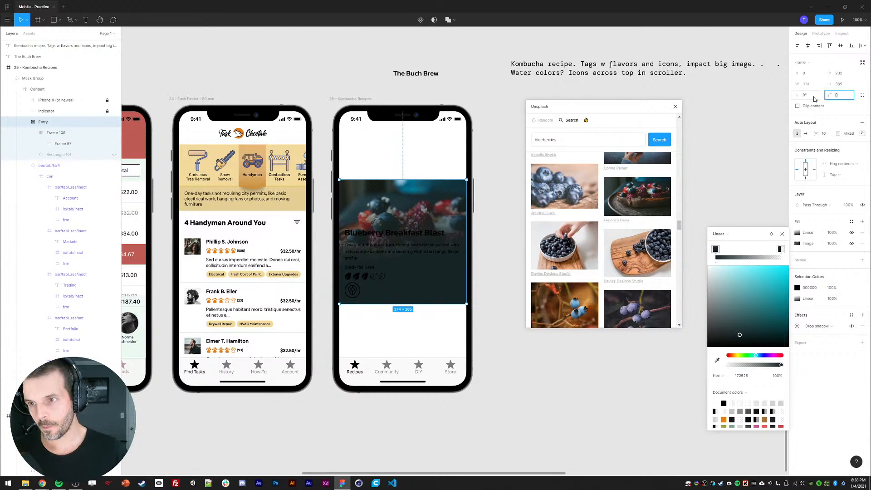
text(5)
key(Return)
drag(356, 196, 359, 196)
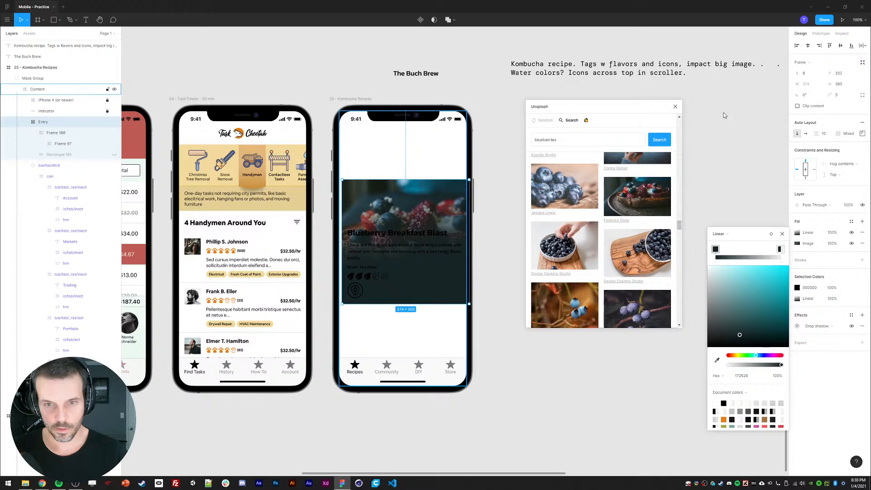
Step: Change the Entry card's horizontal resizing to Fixed and set its width to 358
click(843, 85)
click(835, 165)
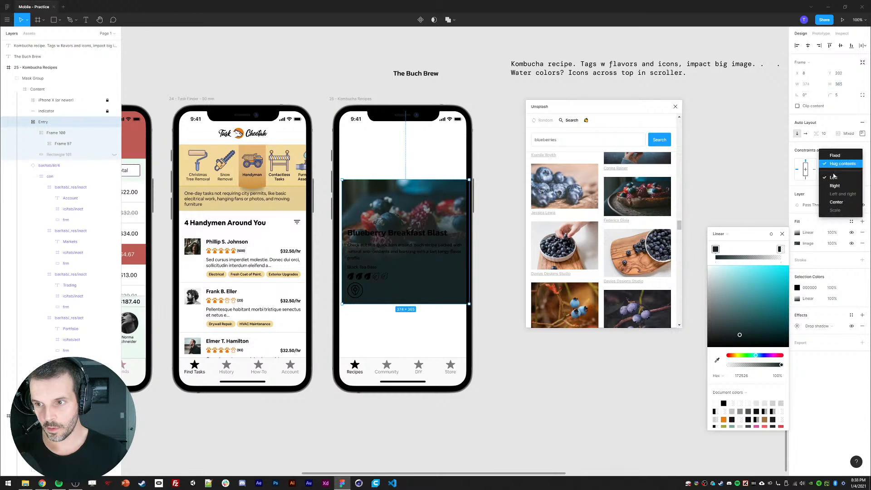
click(835, 155)
click(812, 87)
text(366)
key(Return)
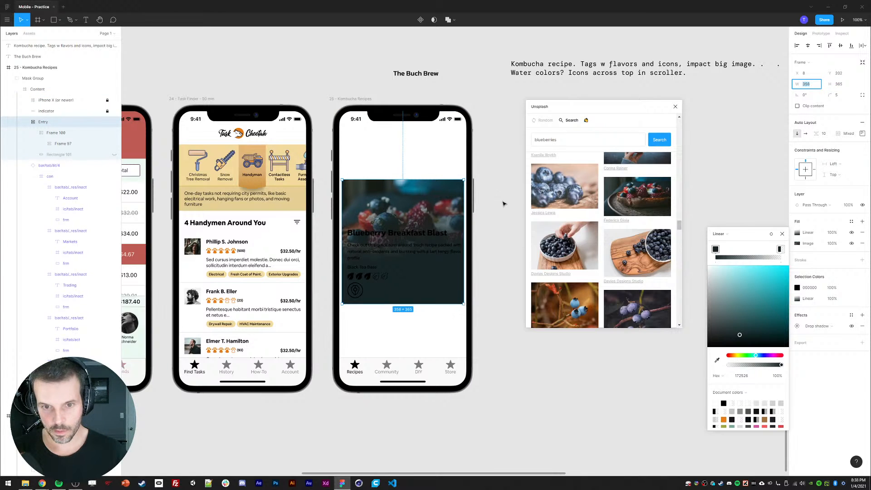
click(504, 202)
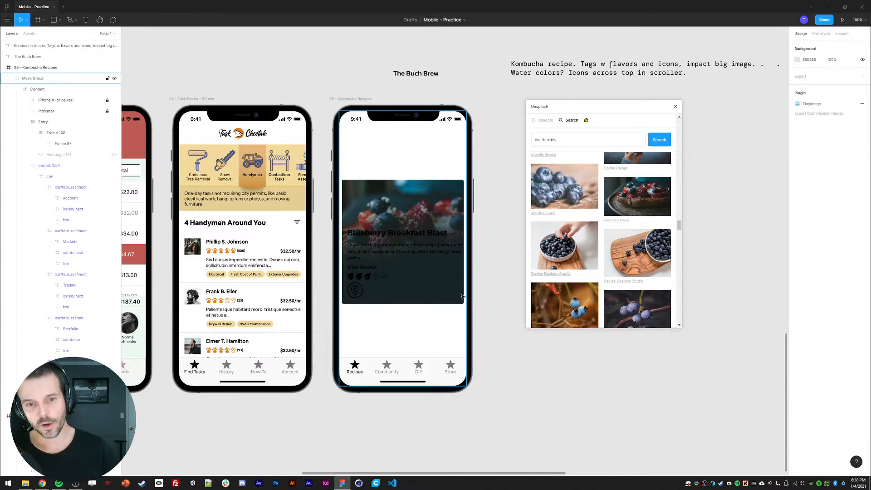
Step: Recolour the recipe title, description and Black Tea Base text to white (FFFFFF)
drag(337, 237, 458, 272)
click(798, 244)
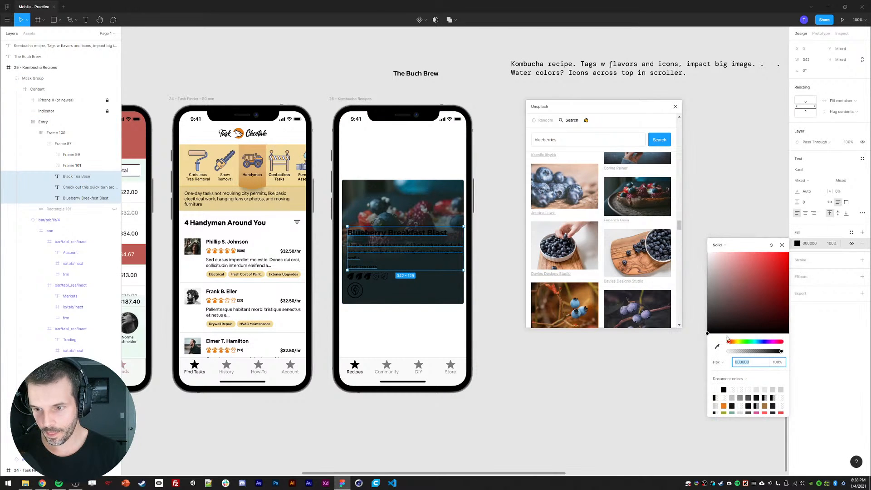
key(ctrl+z)
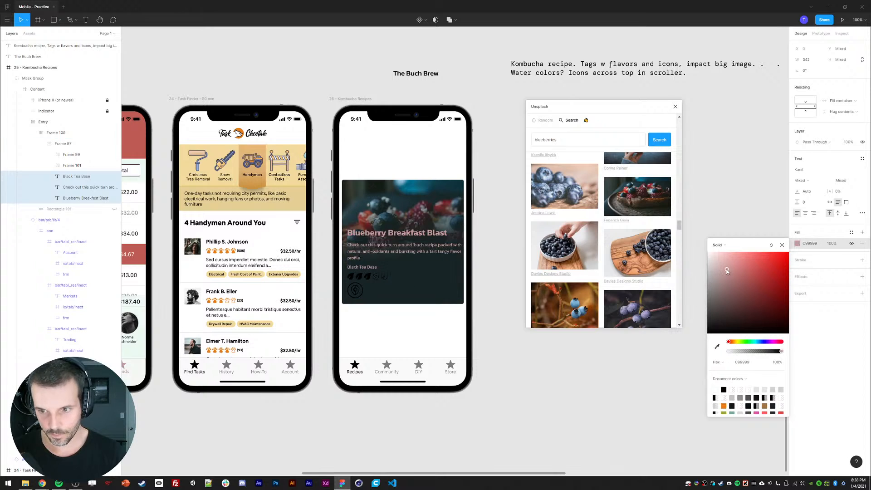
click(580, 356)
Step: Recolour the row of leaf rating icons (Frame 101) to white
double_click(354, 278)
double_click(353, 278)
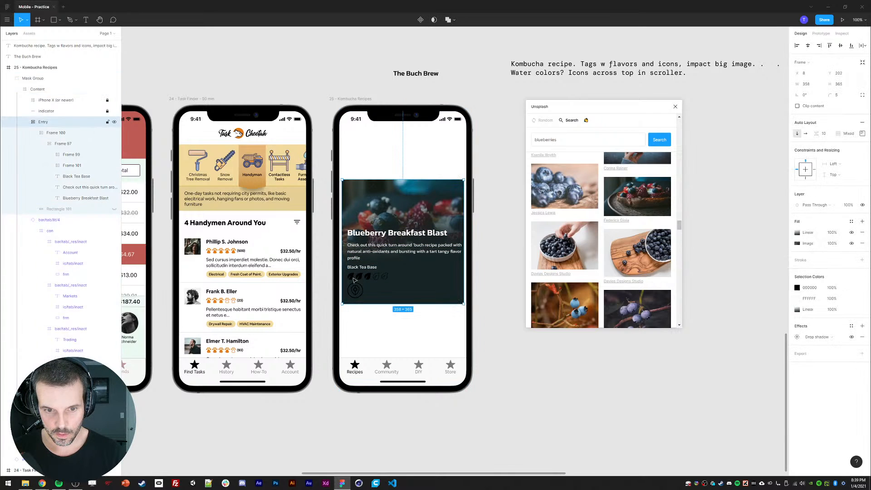
double_click(354, 278)
double_click(354, 278)
double_click(353, 278)
click(797, 252)
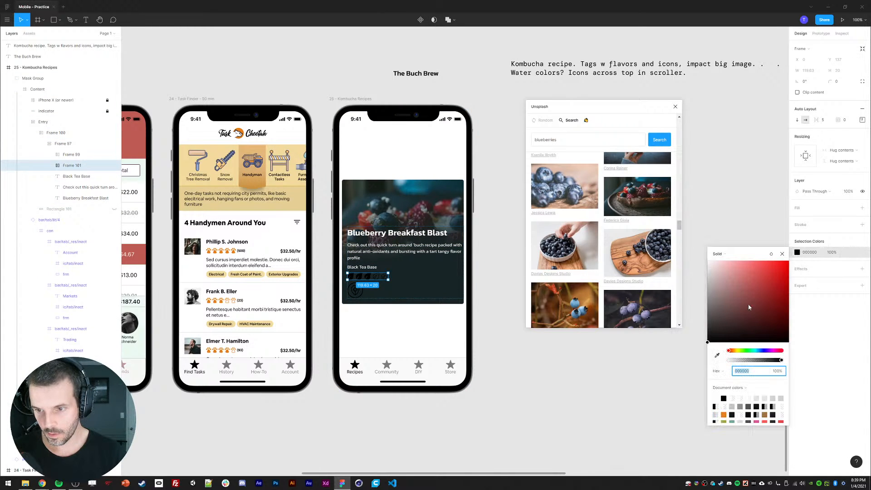
drag(748, 305, 706, 259)
Step: Recolour the round health badge icon below the leaf ratings (Frame 99) to white
click(355, 289)
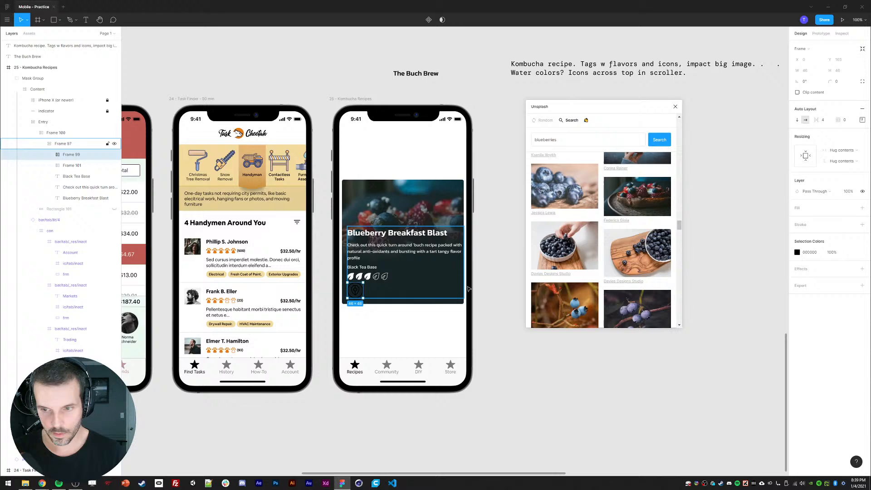
click(797, 253)
drag(763, 272, 704, 254)
click(714, 219)
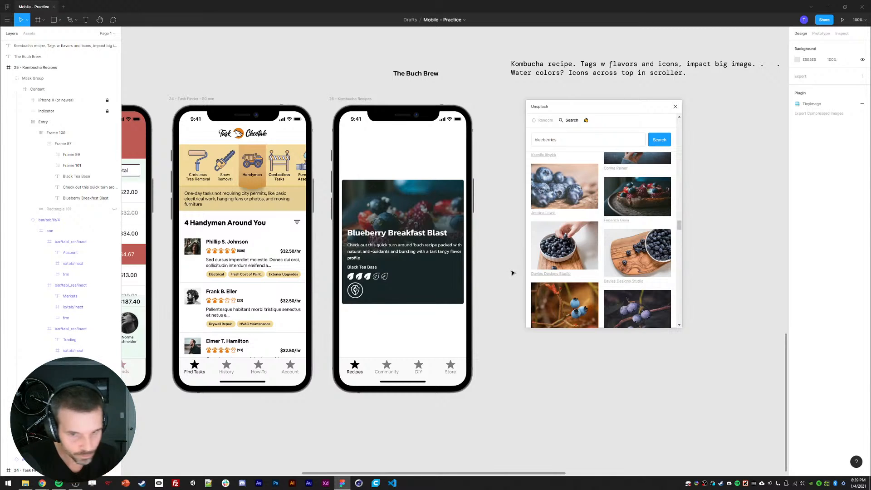
Step: Switch to the Chrome window with the Google Images results for "watercolor texture" and place it over the canvas
ctrl+click(400, 236)
key(l)
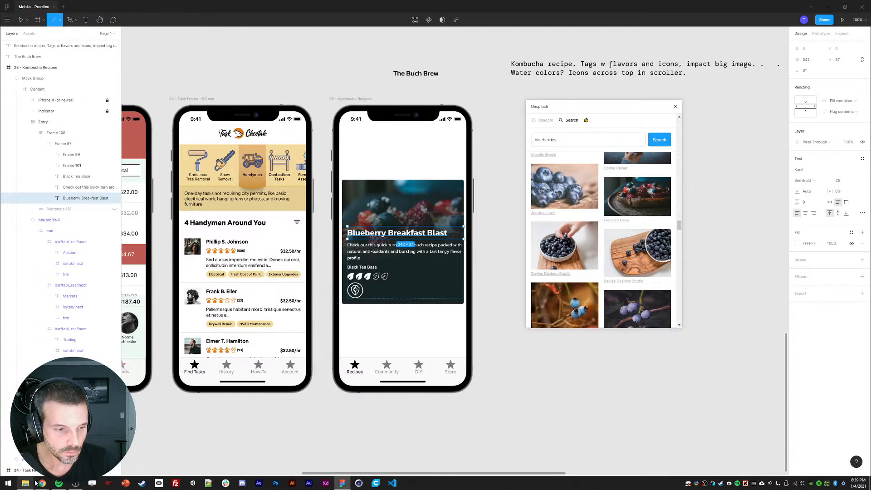
mouse_move(41, 483)
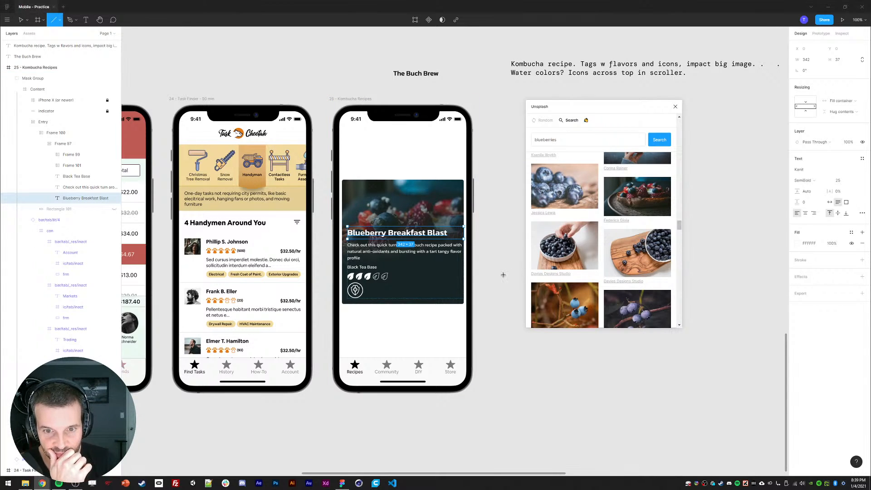
key(alt+Tab)
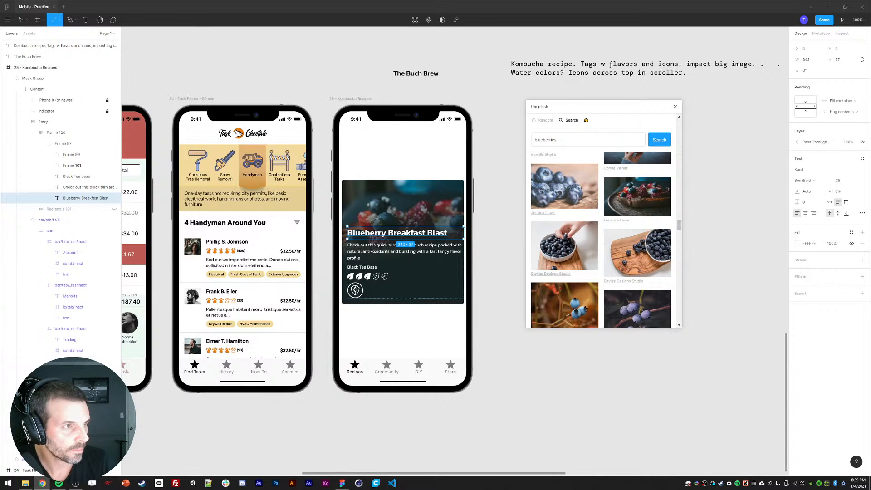
drag(0, 36, 334, 32)
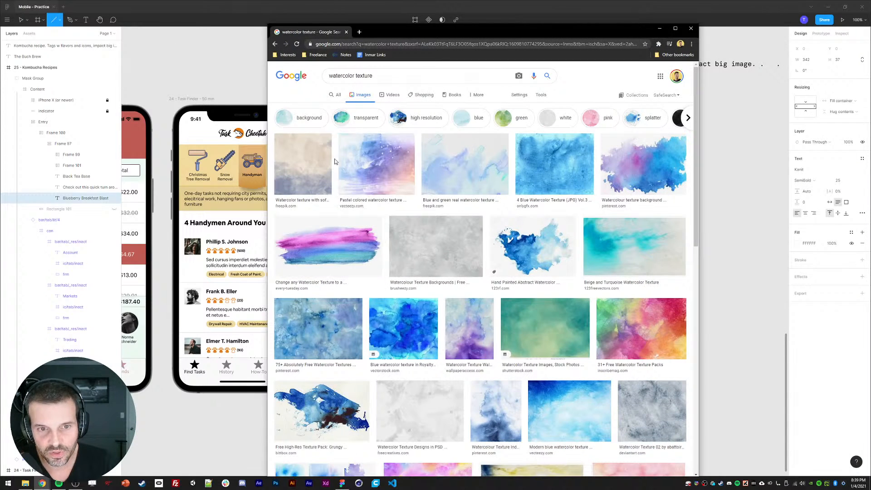
Step: Open the pastel colored watercolor texture on Vecteezy and start its free-license download
click(365, 160)
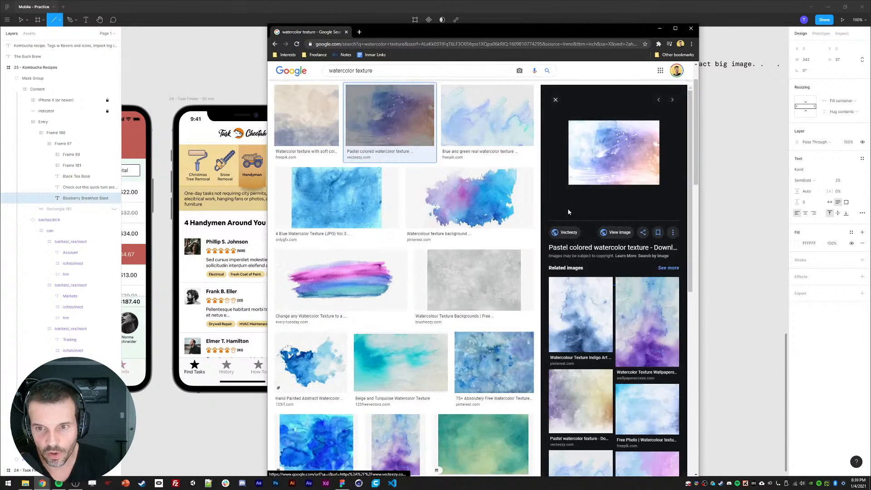
click(571, 233)
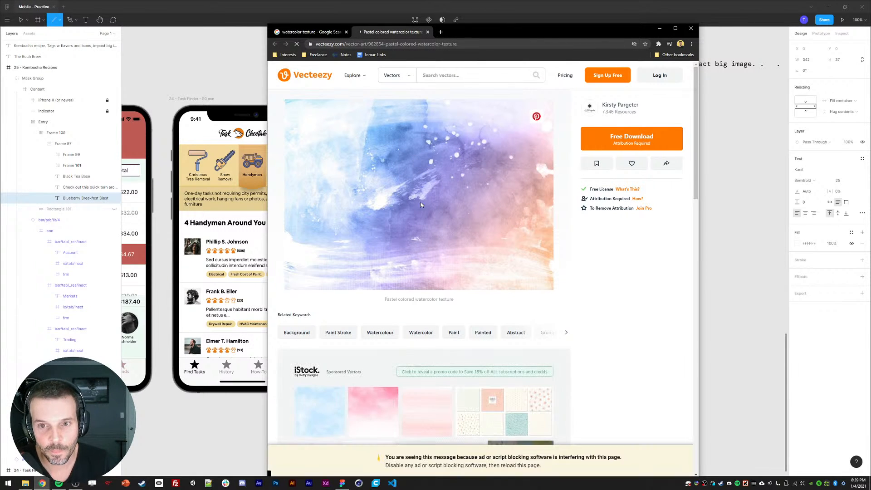
click(633, 139)
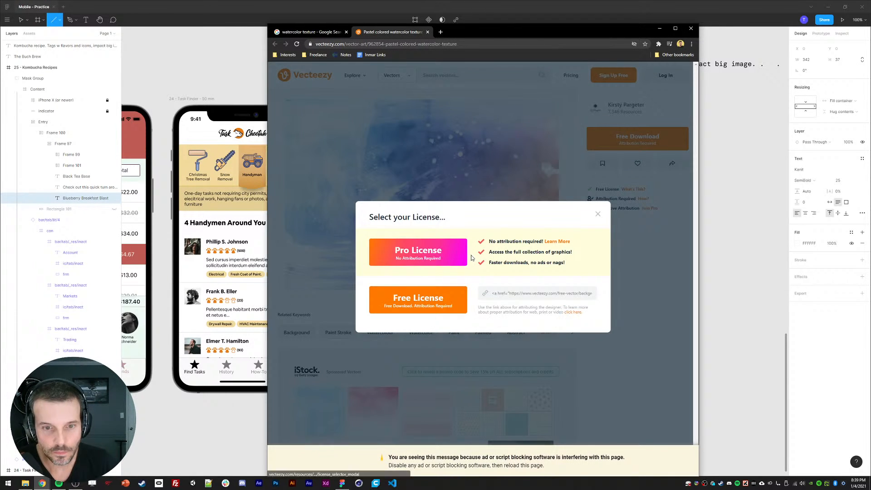
click(412, 304)
Step: View the blue and green Freepik watercolor texture at full size, and close its page
click(311, 31)
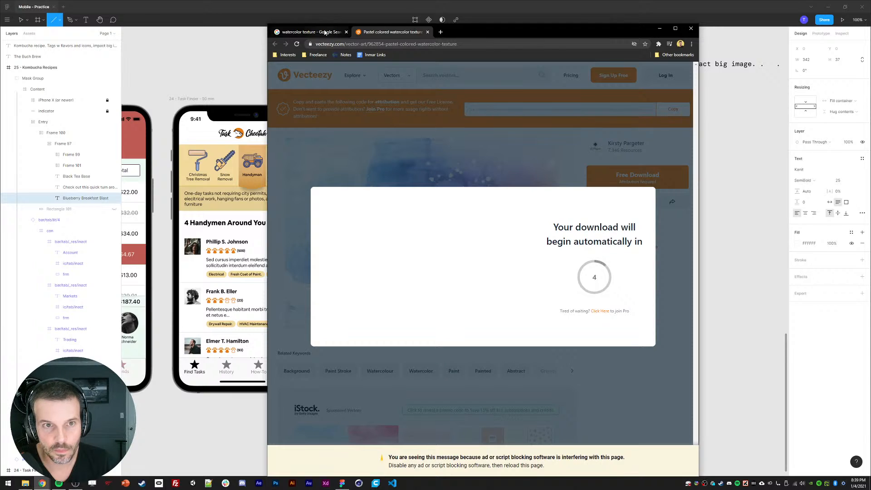
click(482, 134)
click(612, 232)
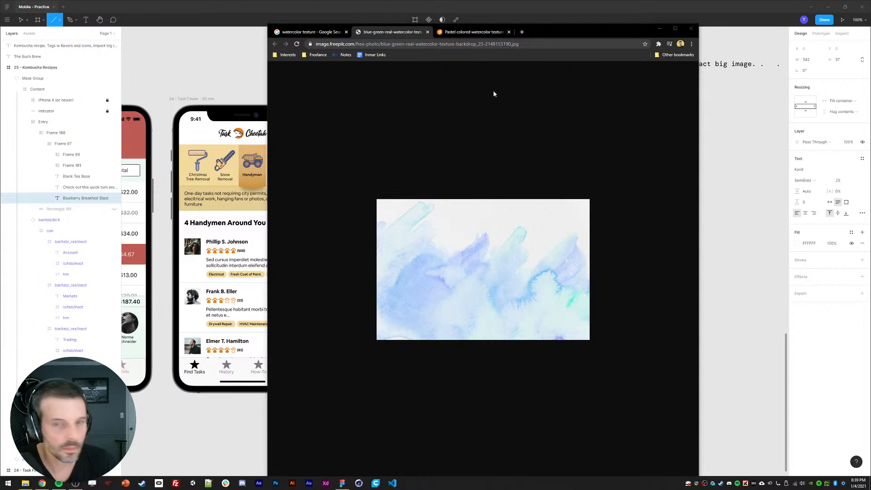
click(427, 32)
drag(549, 37, 549, 21)
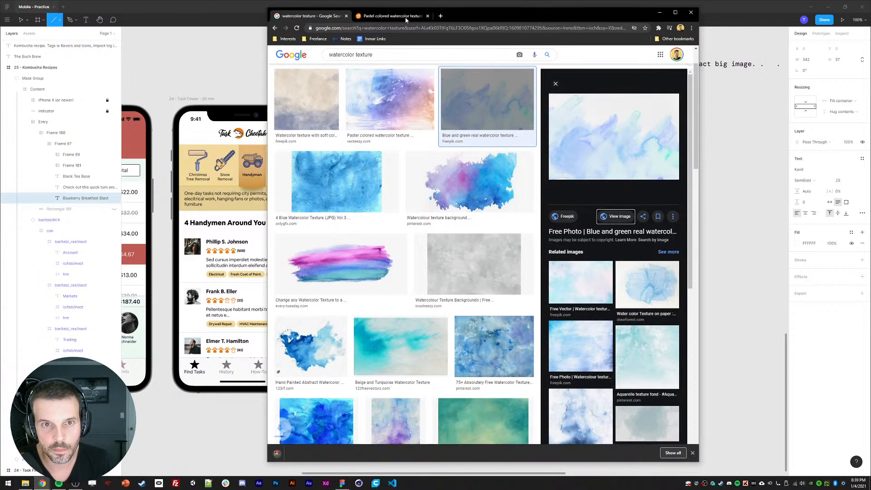
Step: Open the downloaded Vecteezy archive to inspect the texture's JPG file, and close both the archive and the Vecteezy page
click(402, 18)
click(294, 454)
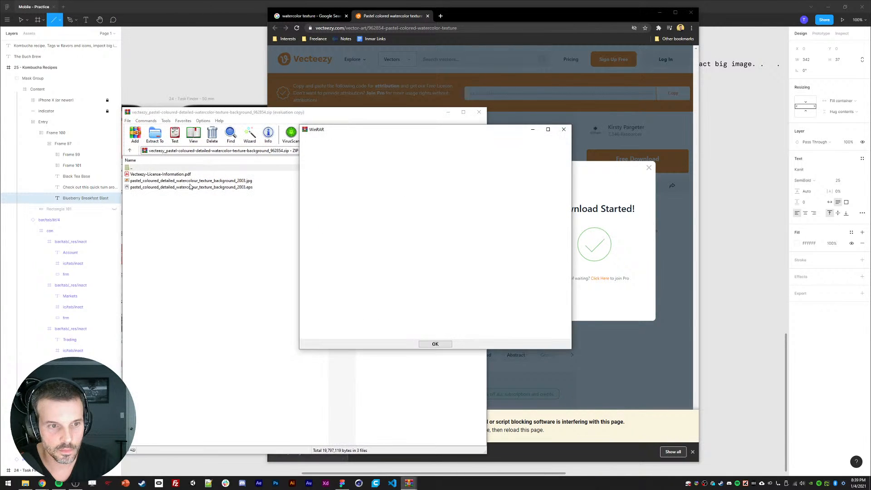
click(210, 182)
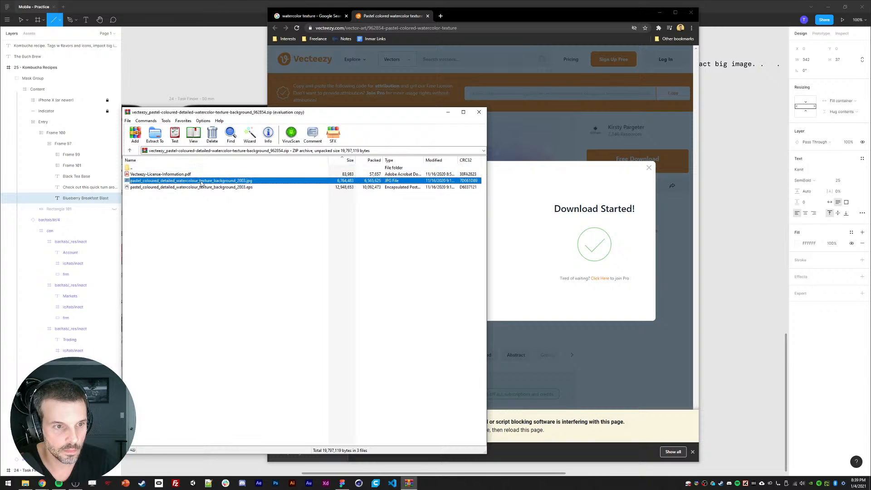
click(479, 112)
click(499, 127)
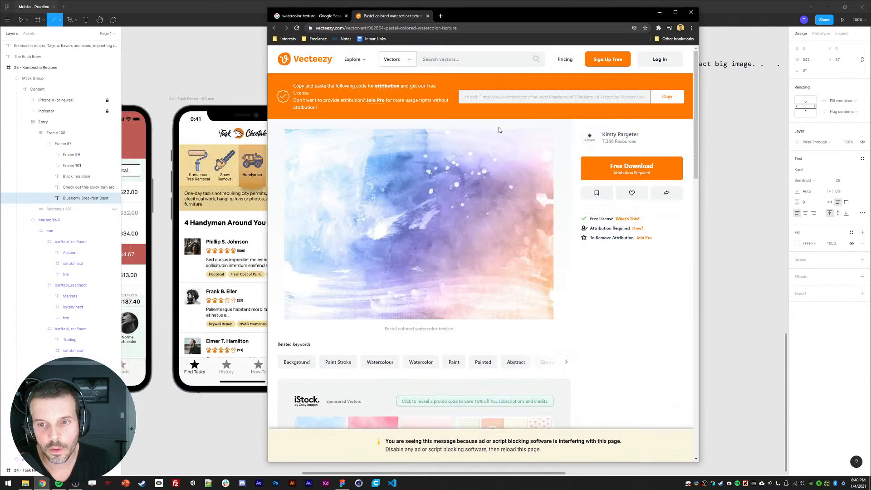
click(428, 16)
Step: Browse further watercolor textures, previewing the green, the beige and the teal-to-orange ones, the last at full size
scroll(335, 209, down, 2)
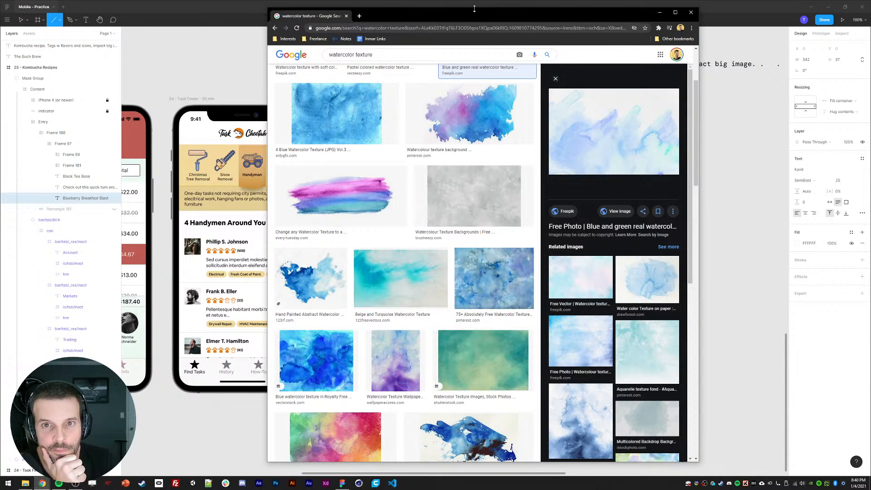
drag(470, 18, 537, 64)
scroll(393, 259, down, 2)
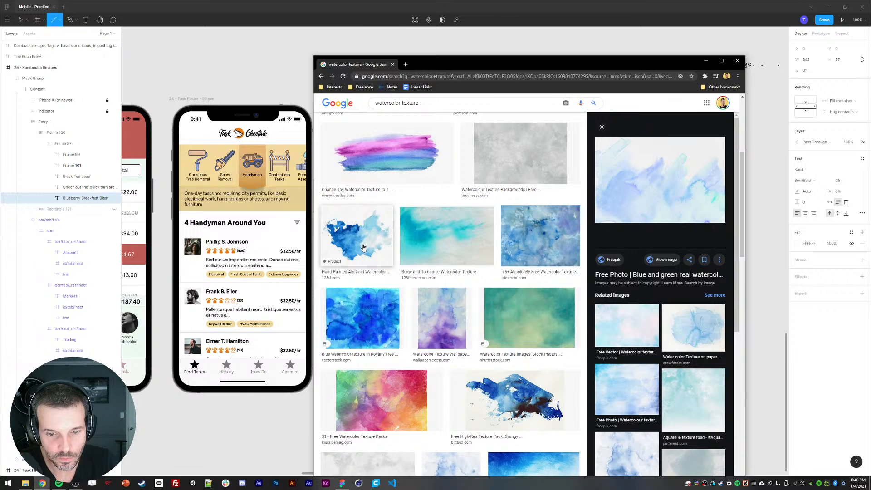
scroll(454, 315, down, 2)
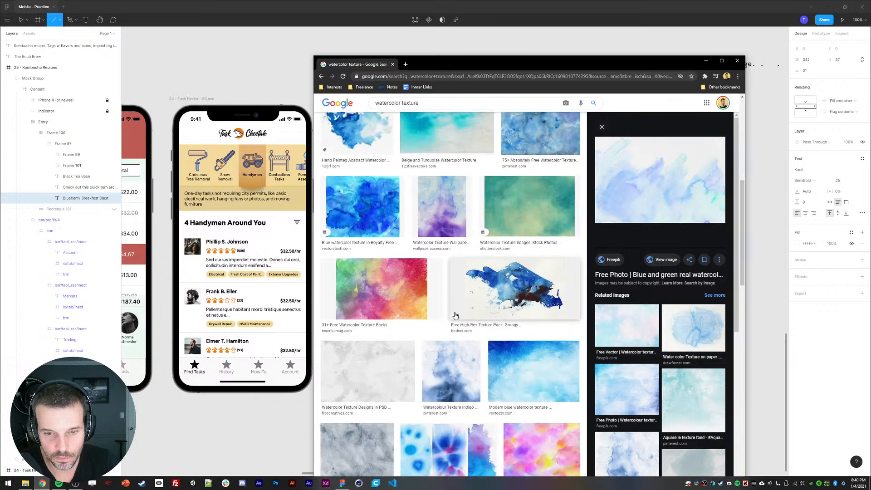
click(531, 204)
scroll(486, 273, down, 5)
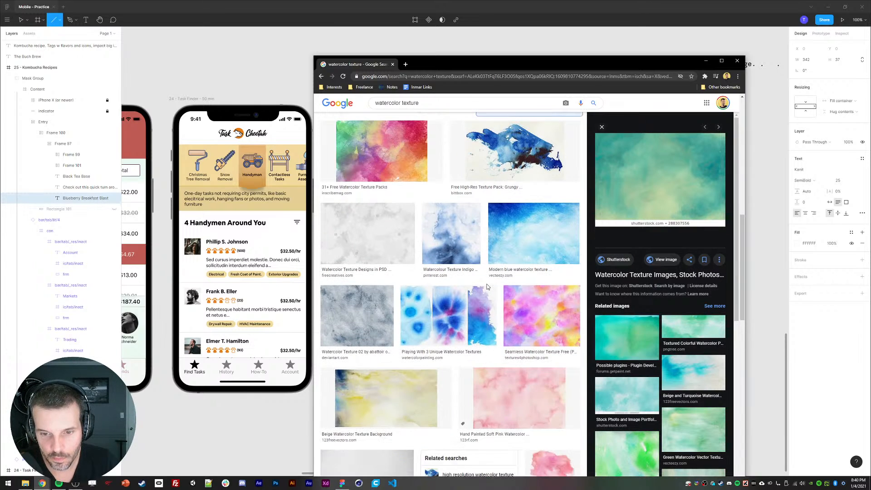
click(408, 258)
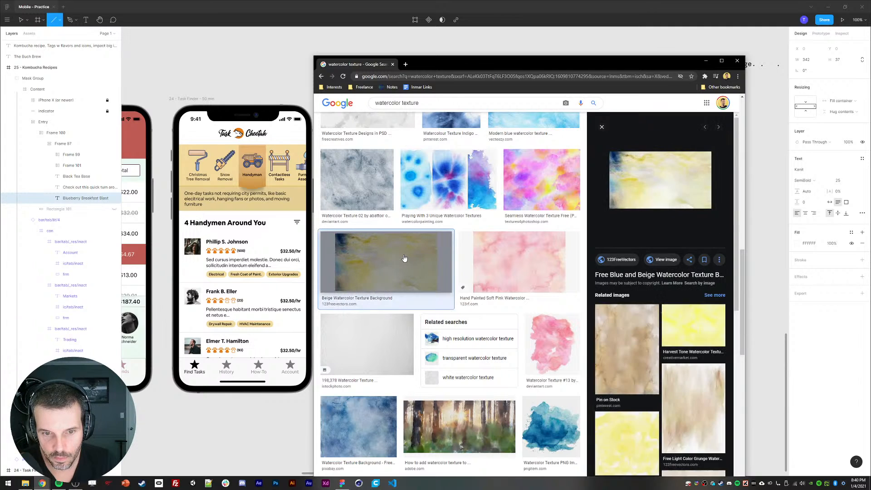
scroll(469, 264, down, 5)
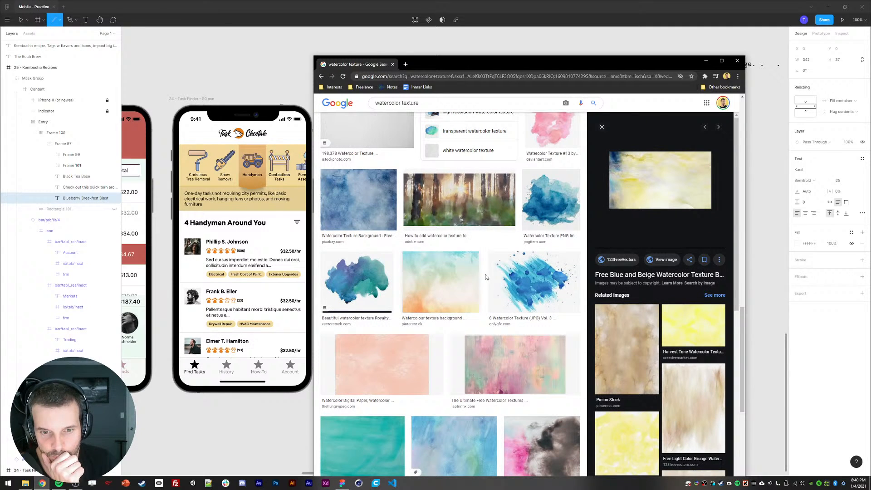
click(433, 285)
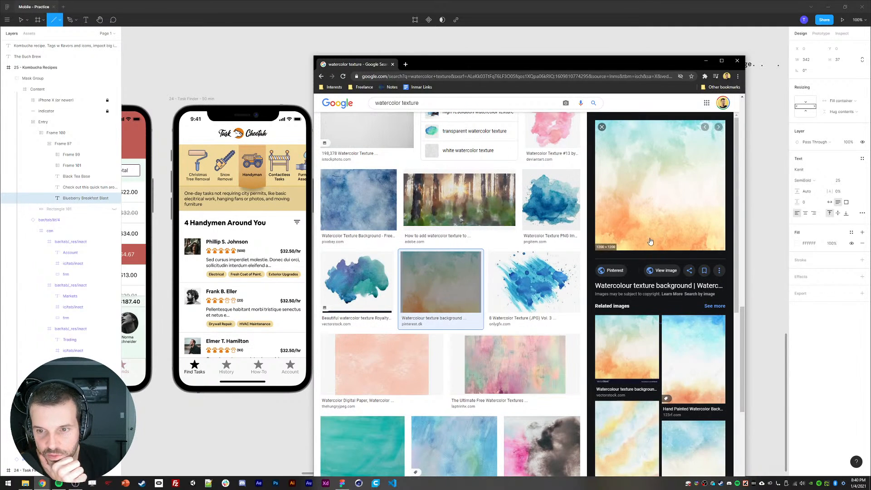
click(665, 271)
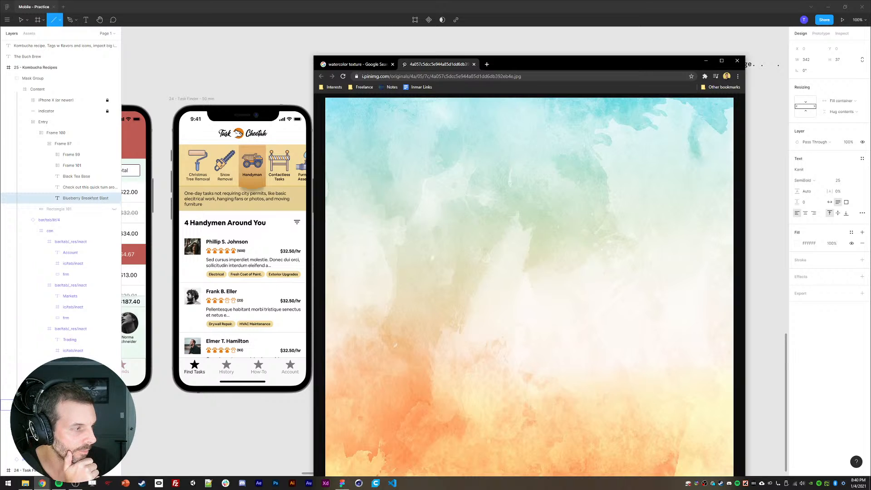
key(ctrl+w)
Step: Switch back to Figma and set the dark stop of the recipe card's linear gradient to 90% opacity
click(205, 43)
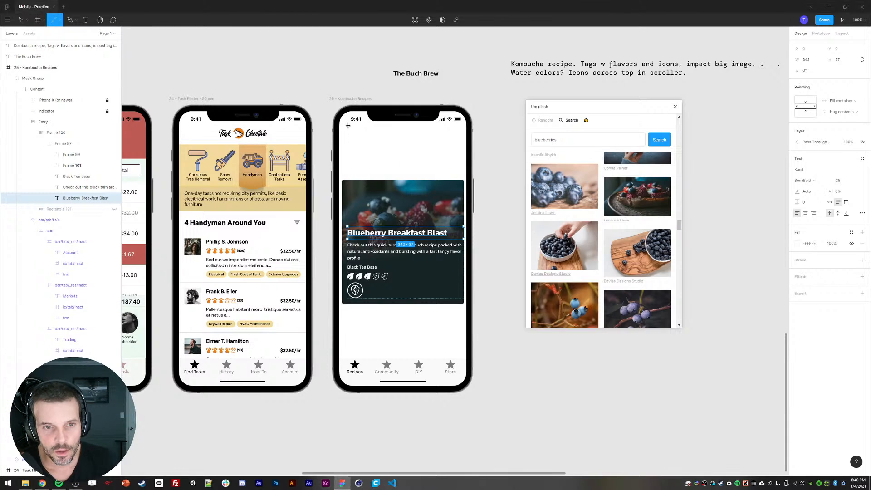
key(Escape)
key(Escape)
key(Escape)
key(Escape)
key(Escape)
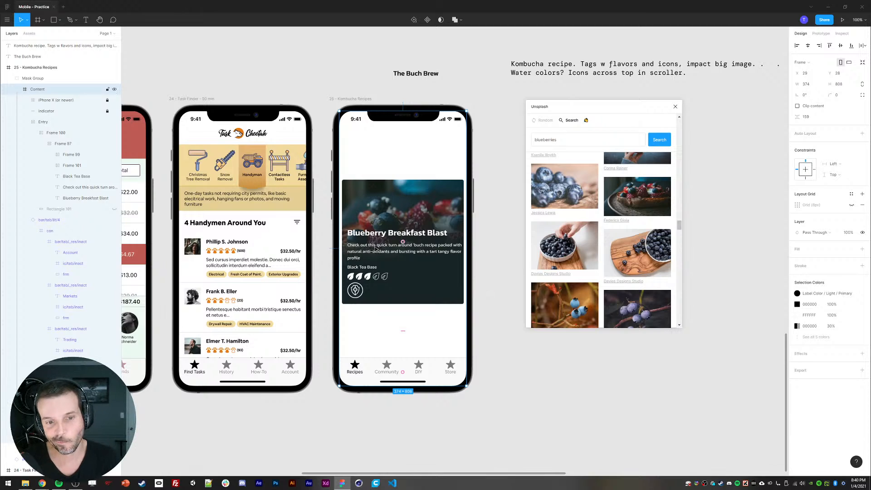
click(389, 201)
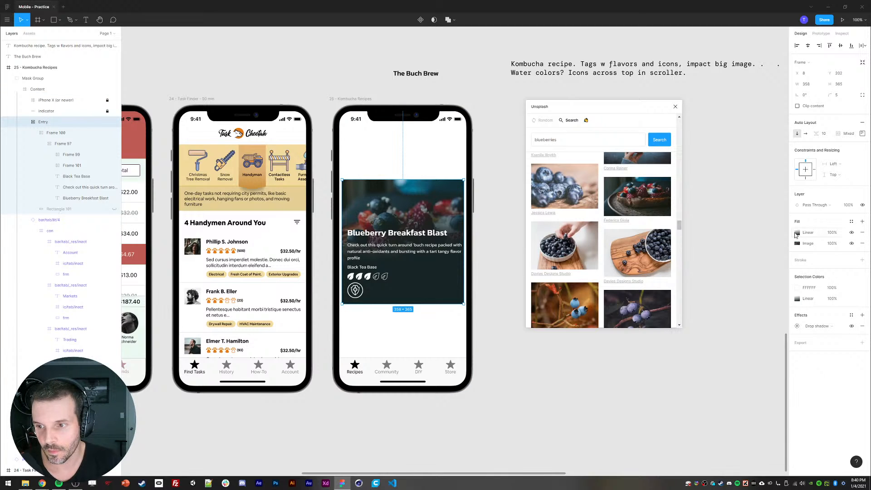
click(797, 233)
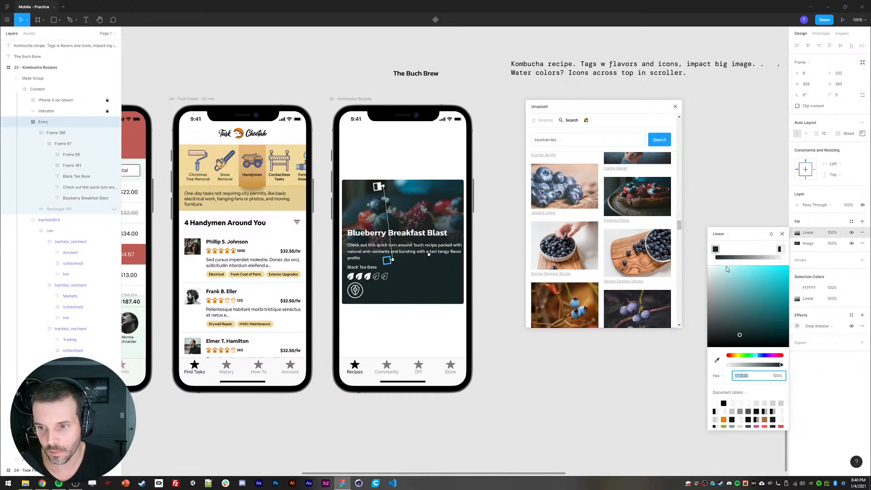
click(777, 378)
text(90)
key(Return)
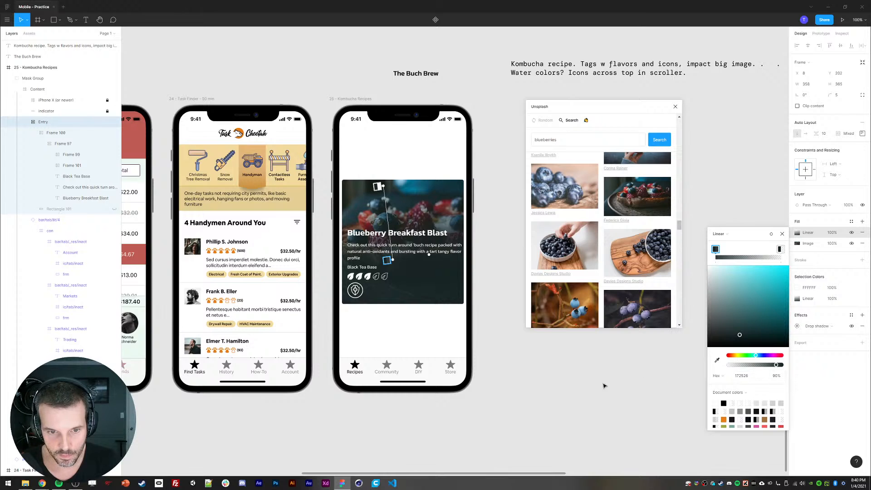
Step: Resize the medical icon nested inside the health badge (Frame 99) to 22 × 22
double_click(359, 296)
double_click(359, 296)
double_click(359, 296)
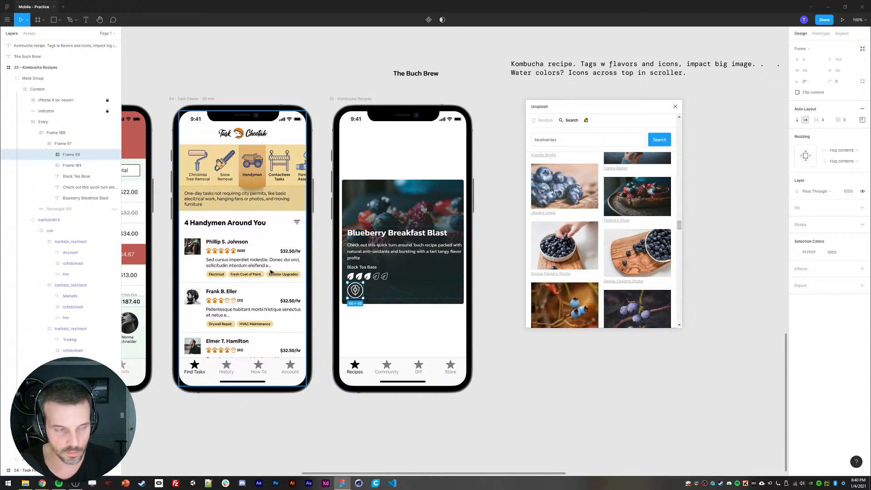
click(49, 155)
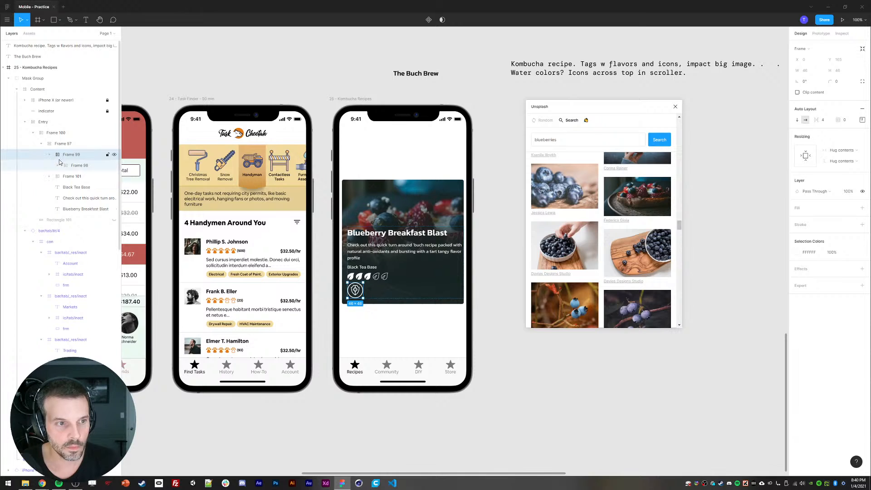
click(66, 166)
click(58, 166)
click(79, 177)
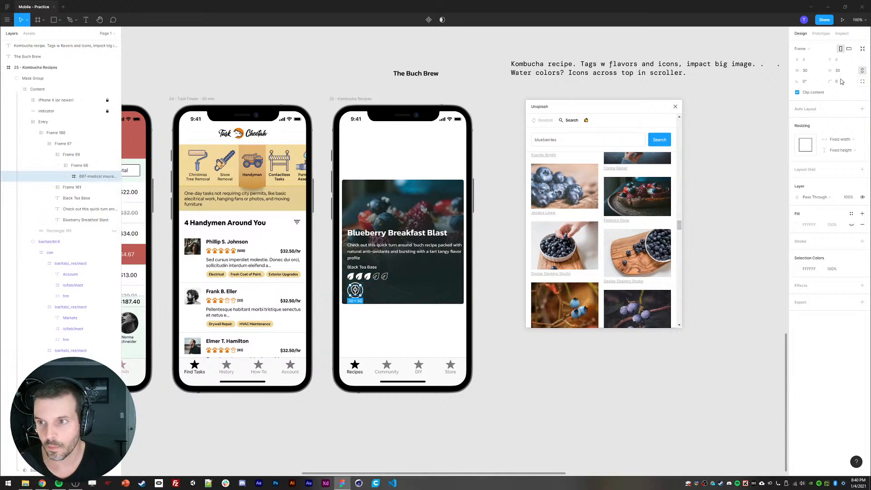
click(844, 72)
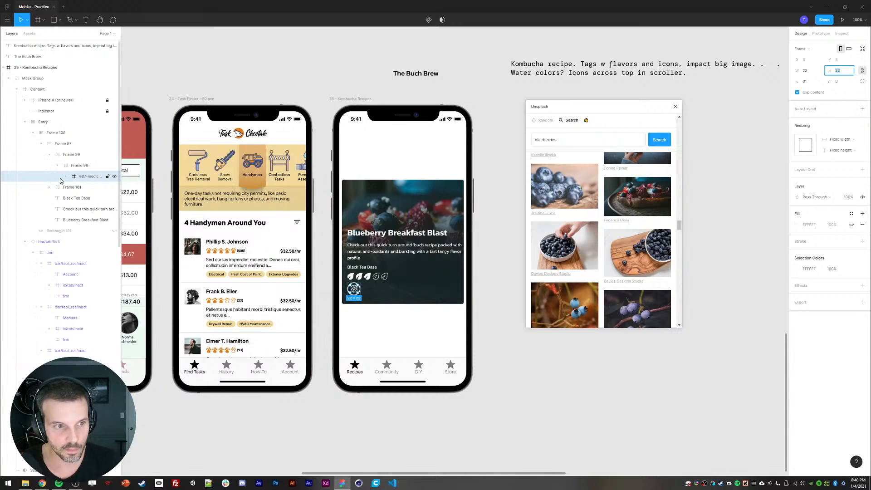
Step: Try a stroke width of 1 on the badge frame (Frame 98), and replace the stroke with a solid fill
click(68, 167)
click(812, 247)
text(1)
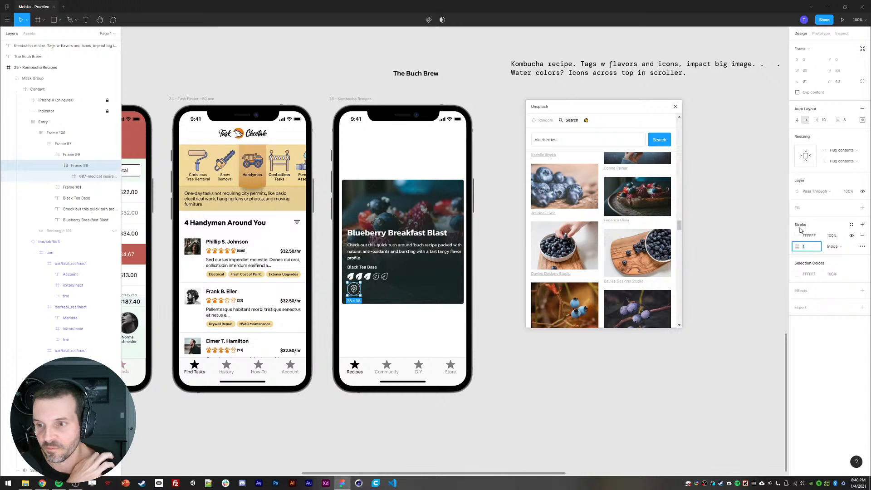
click(862, 208)
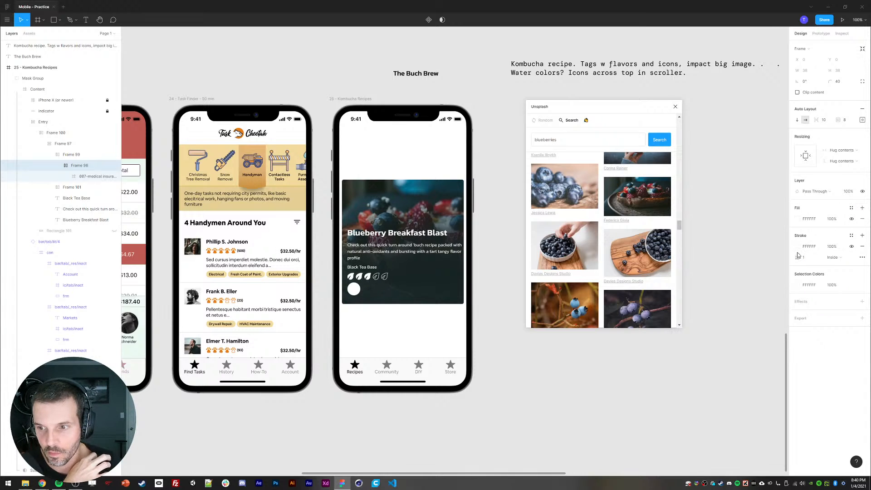
click(862, 247)
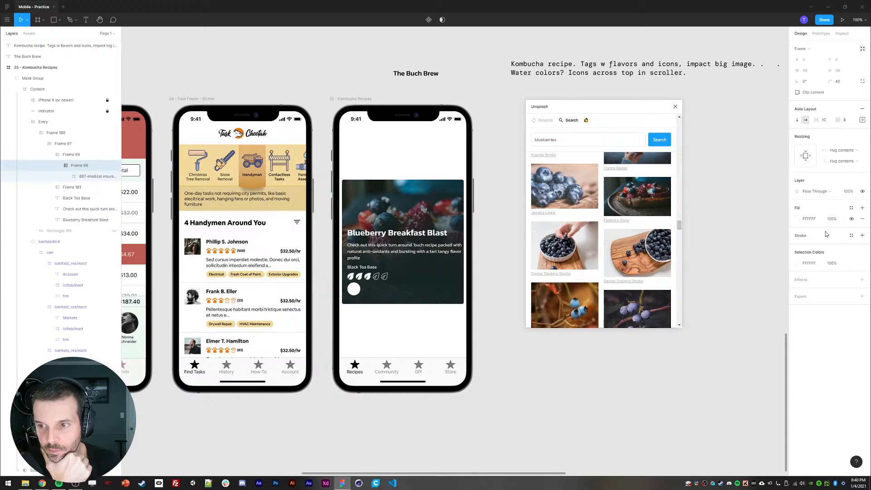
Step: Change the badge frame's fill to a muted reddish brown (664E4E)
click(797, 220)
drag(745, 273, 701, 301)
drag(654, 325, 726, 276)
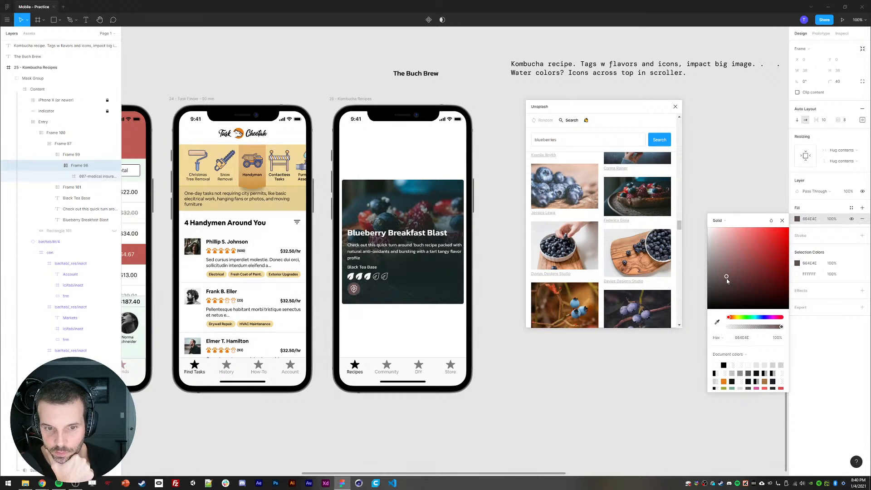
click(782, 222)
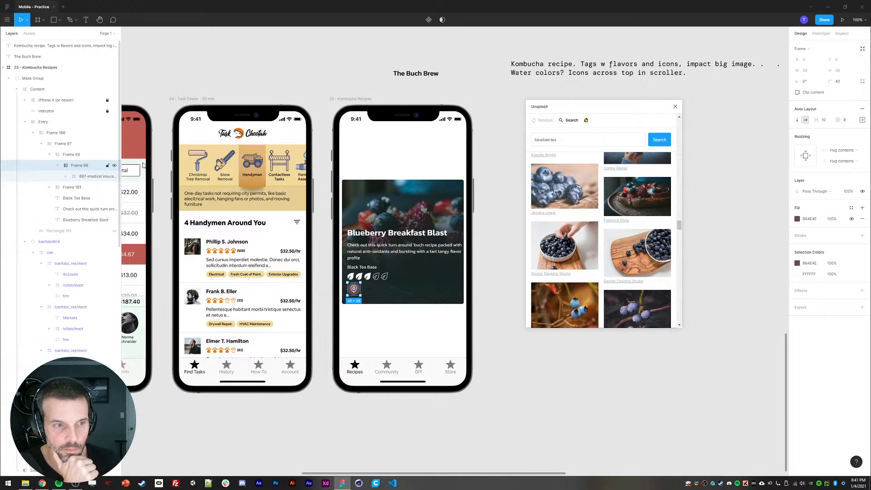
Step: Try a corner radius of 0 on the badge frame, and settle on a radius of 10
click(829, 83)
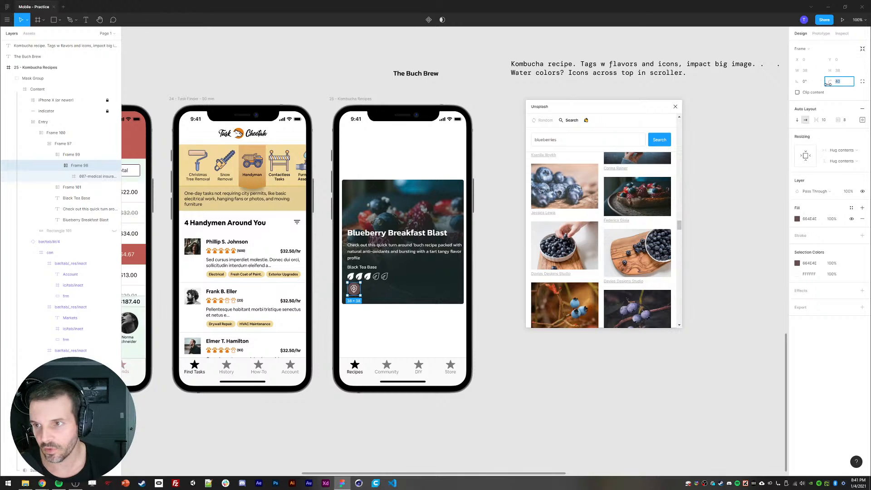
text(0)
key(Return)
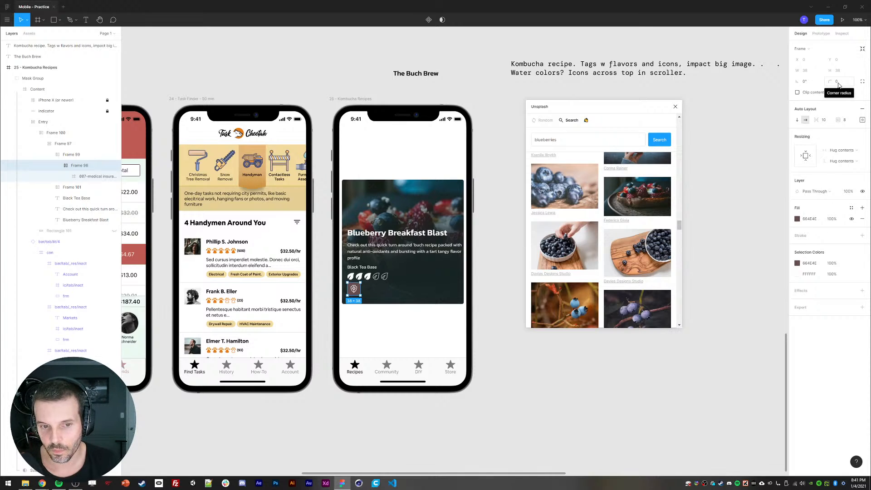
click(838, 85)
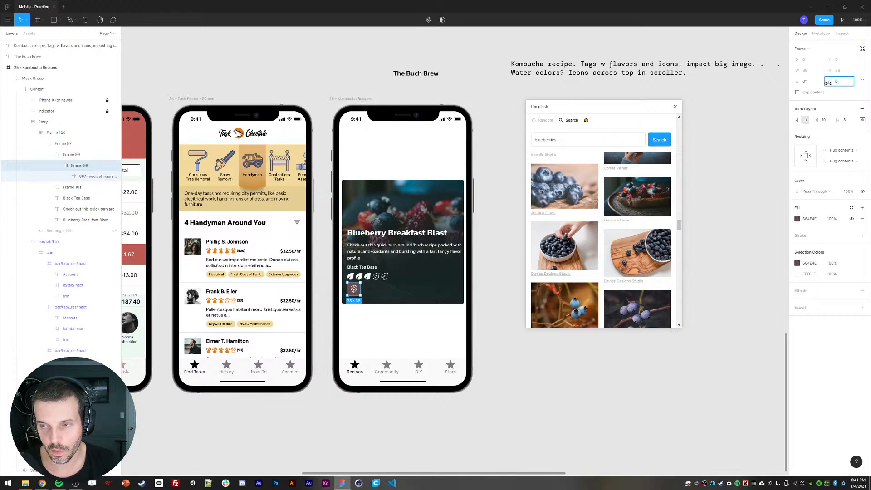
key(Return)
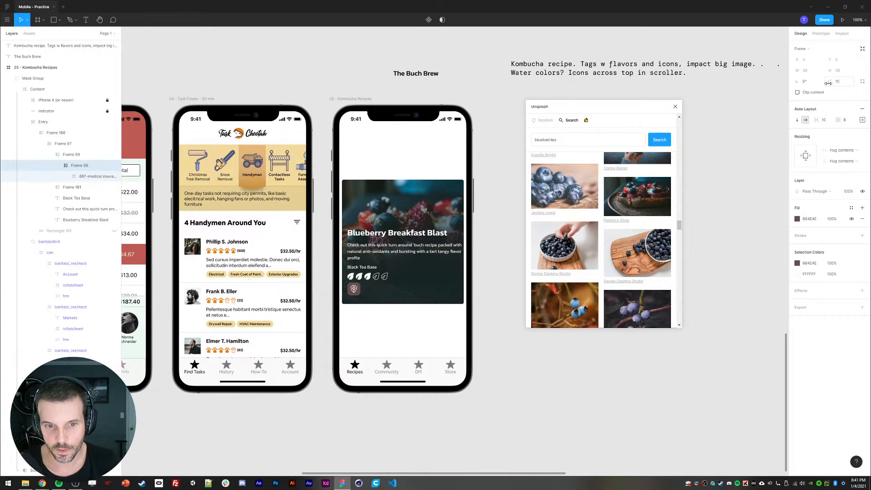
Step: Set the badge frame's corner radius to 4, and clear the selection
click(842, 83)
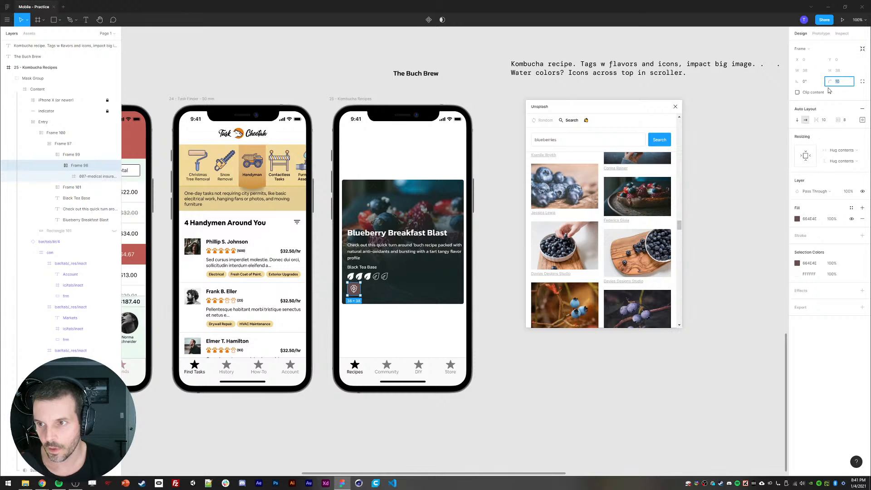
text(5)
key(BackSpace)
text(4)
key(Return)
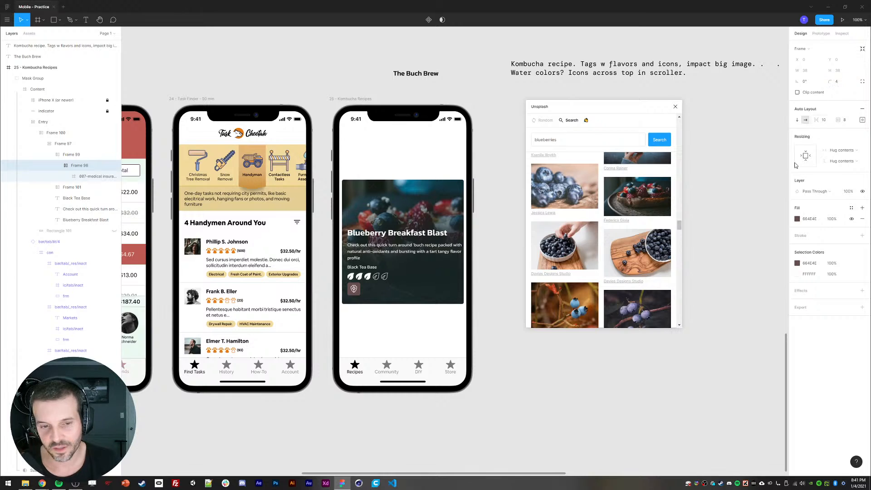
click(523, 404)
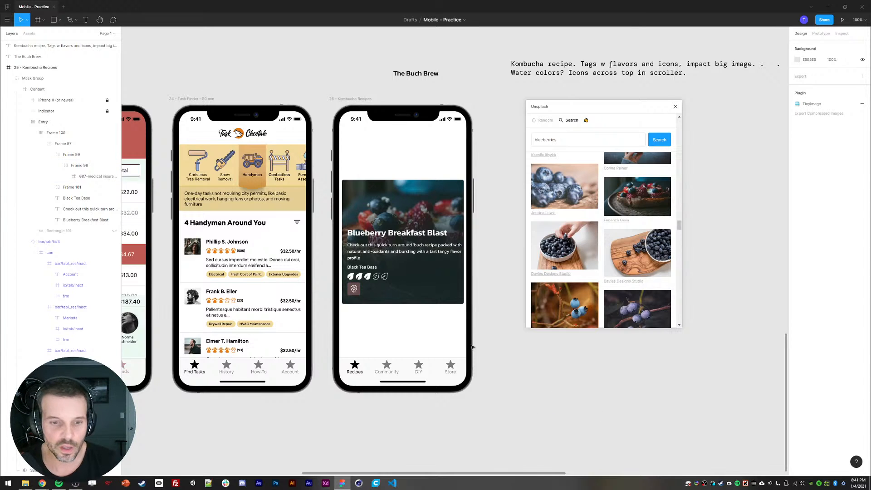
Step: Try to move the badge frame (Frame 98) out of its parent Frame 99 in the layer hierarchy
click(97, 177)
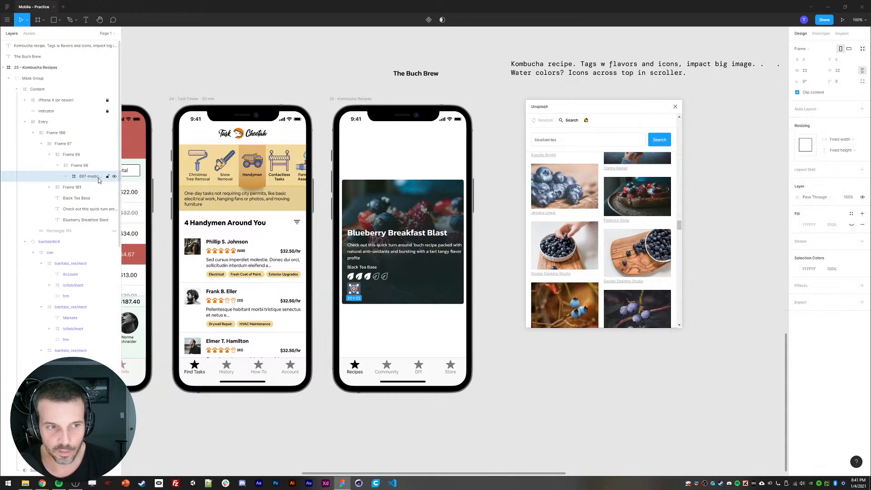
click(81, 166)
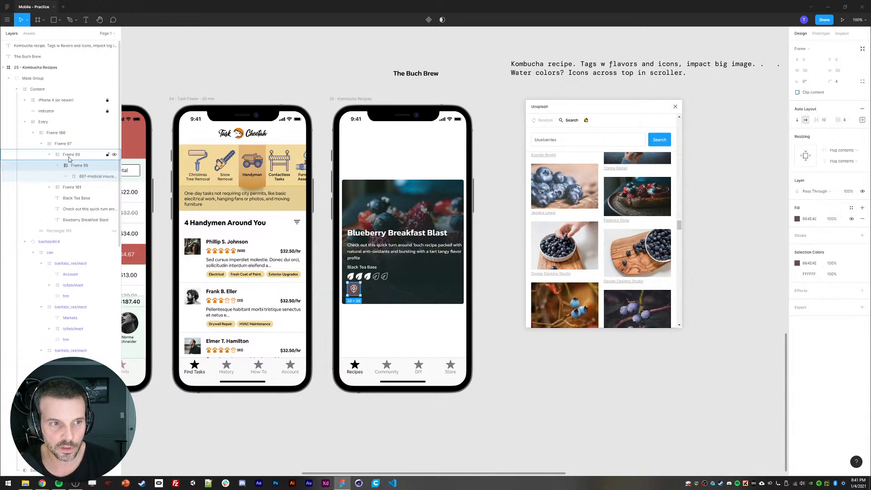
drag(77, 165, 68, 152)
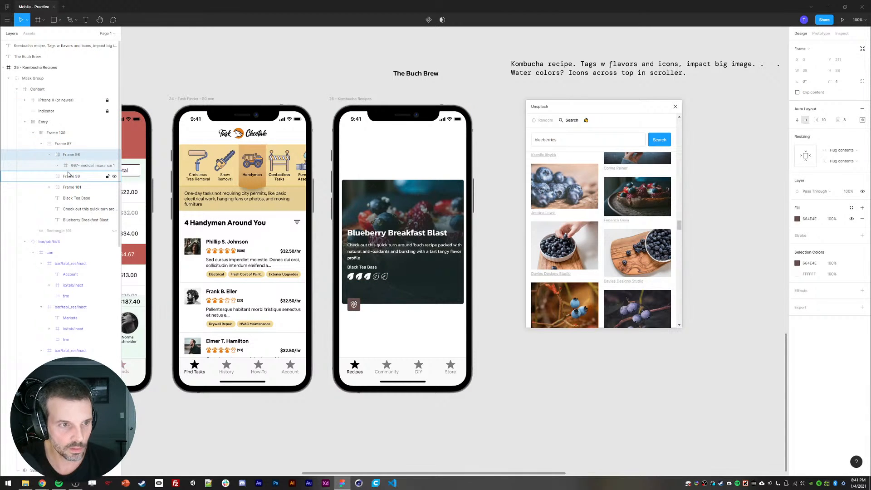
key(ctrl+z)
Step: Select the badge's parent frame (Frame 99) and keep its nested layers expanded
click(66, 157)
click(51, 156)
click(50, 156)
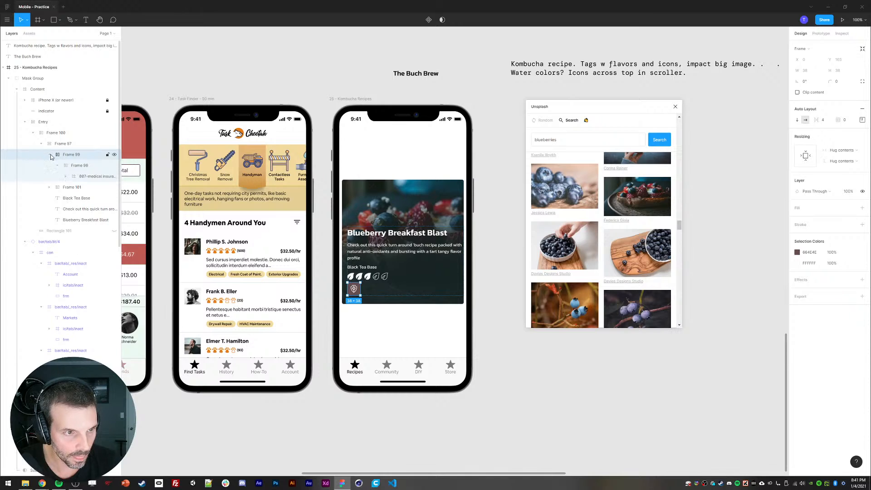
Step: Take the purple icon tag's frame out of its redundant wrapper frame and delete the emptied wrapper
click(77, 166)
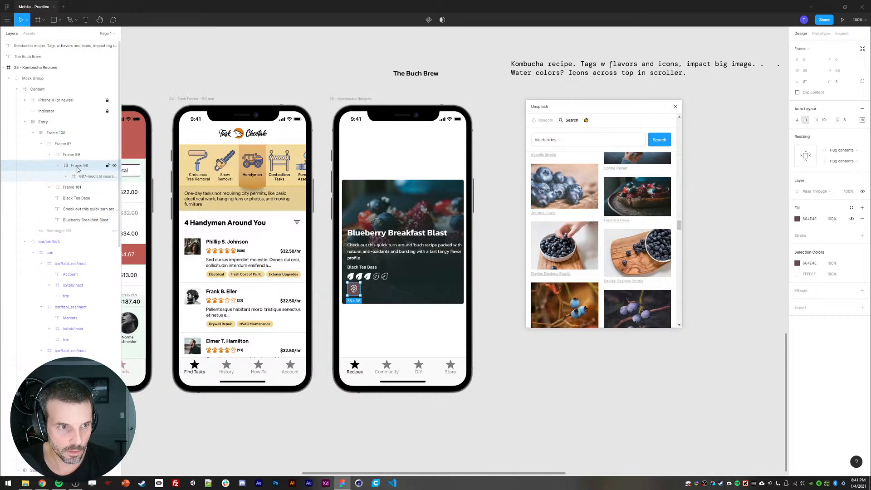
click(70, 157)
mouse_move(78, 168)
mouse_down()
mouse_move(66, 155)
mouse_move(75, 170)
mouse_move(85, 169)
mouse_move(74, 177)
mouse_up()
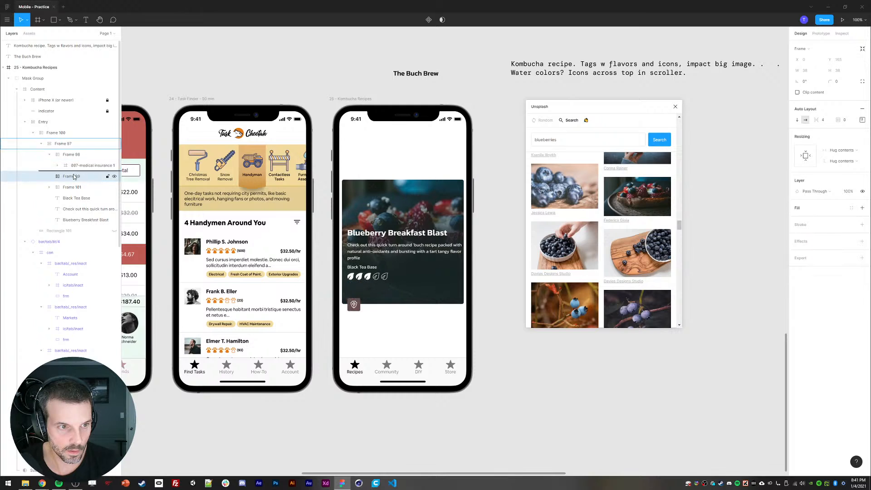
key(Delete)
click(74, 158)
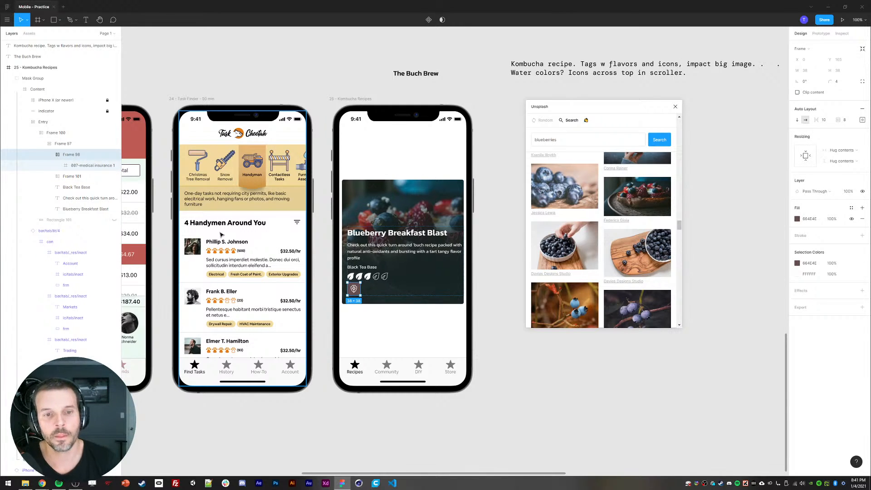
Step: Move the leaf rating row directly beneath the Blueberry Breakfast Blast title in the recipe card
click(71, 176)
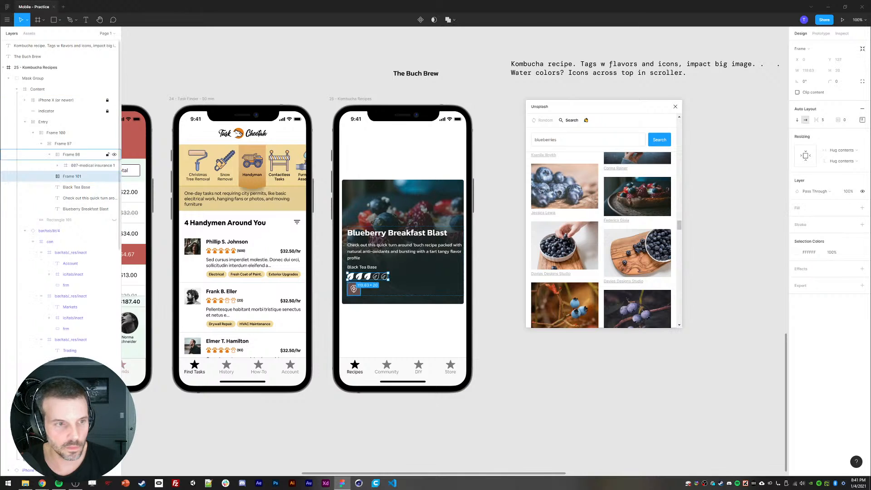
drag(72, 177, 77, 203)
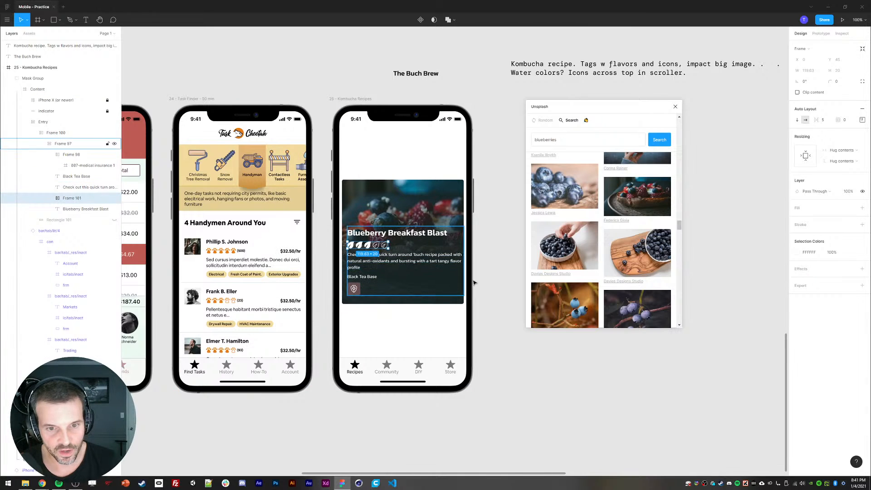
Step: Reduce the height of all five leaf rating icons together, trying 12 before settling on 16
click(50, 198)
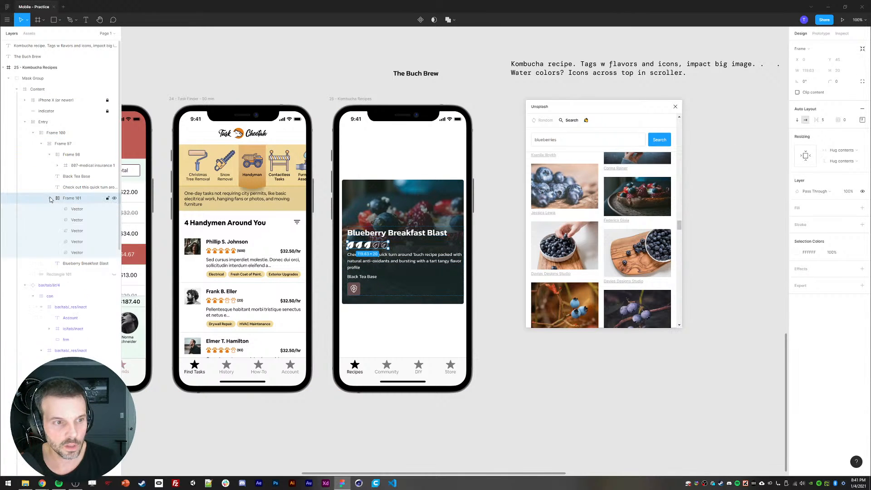
click(77, 209)
shift+click(76, 252)
click(842, 61)
text(12)
key(Return)
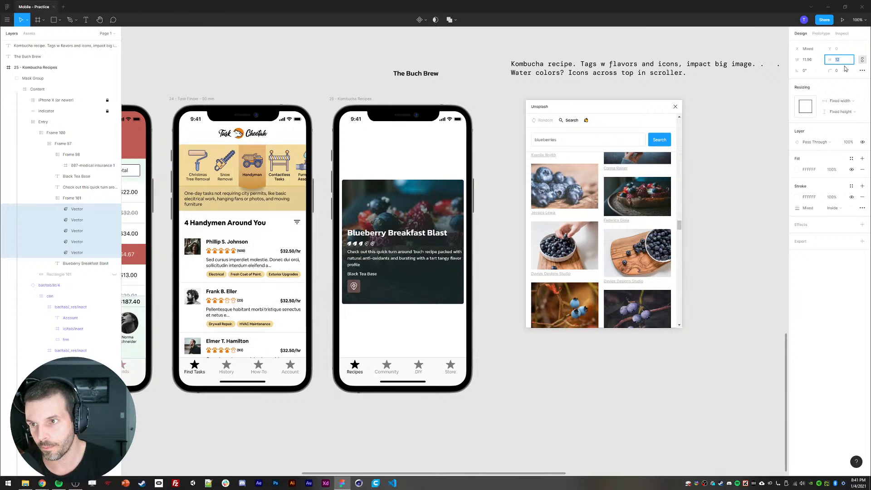
click(740, 226)
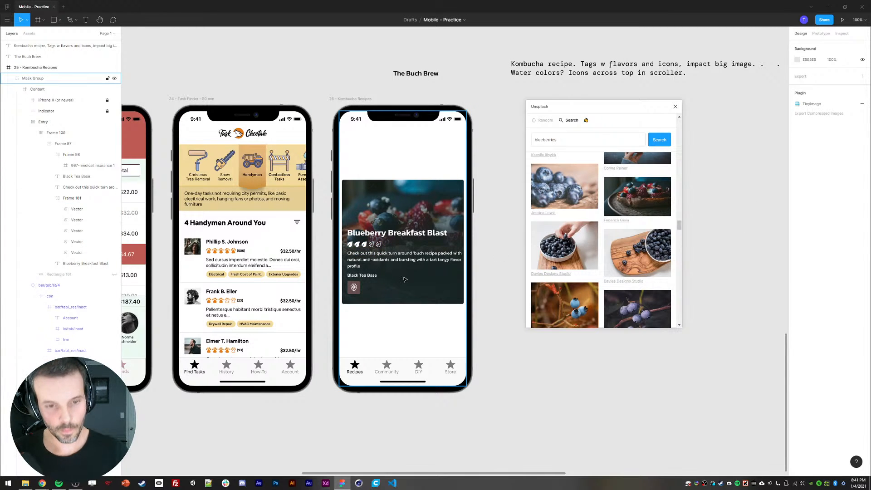
Step: Reorder the recipe card so the description paragraph sits below the Black Tea Base text and the icon tag
double_click(359, 247)
double_click(360, 247)
double_click(359, 246)
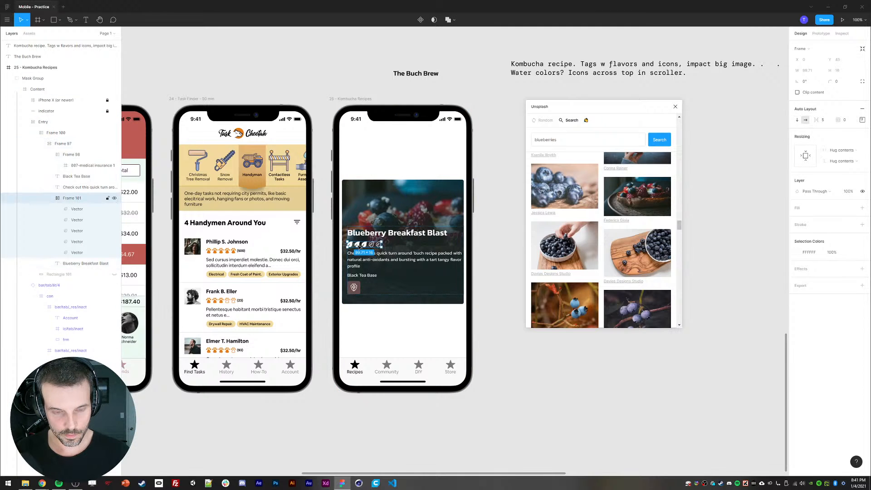
click(356, 290)
click(49, 155)
drag(63, 157, 69, 182)
click(71, 156)
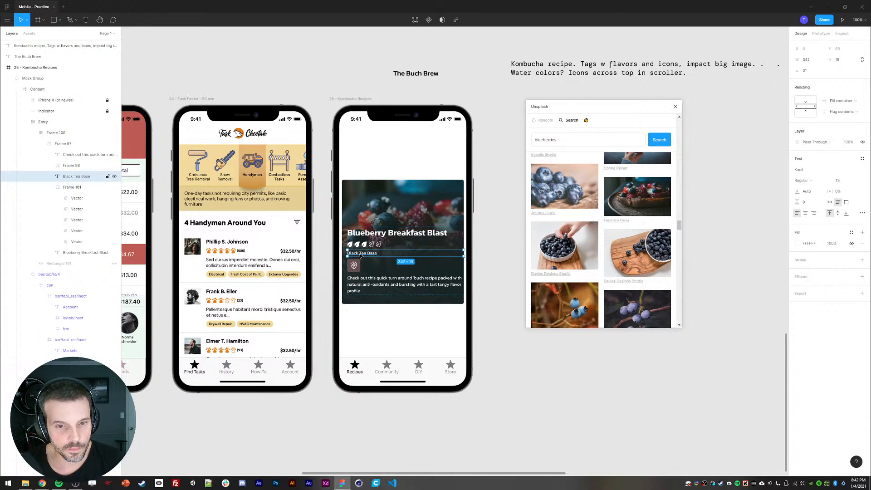
Step: Wrap the Black Tea Base text and the leaf rating row in an auto layout frame with horizontal direction
shift+click(70, 188)
key(shift+a)
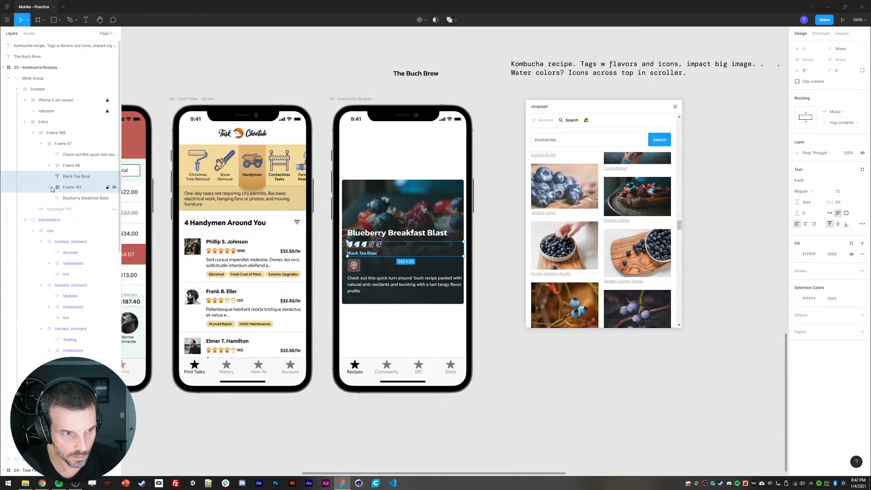
click(50, 176)
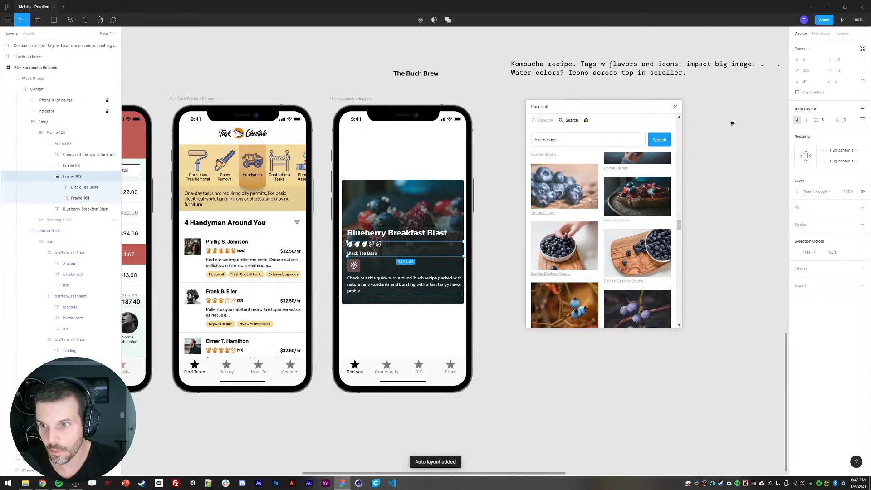
click(806, 120)
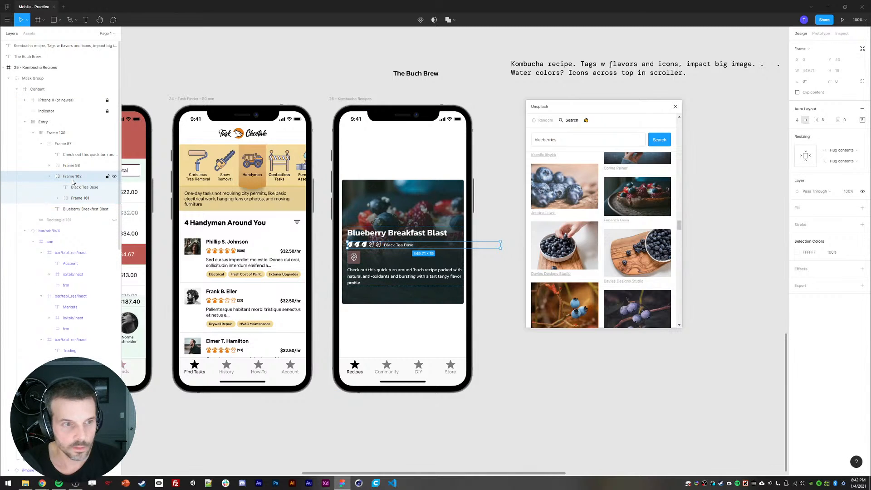
click(862, 120)
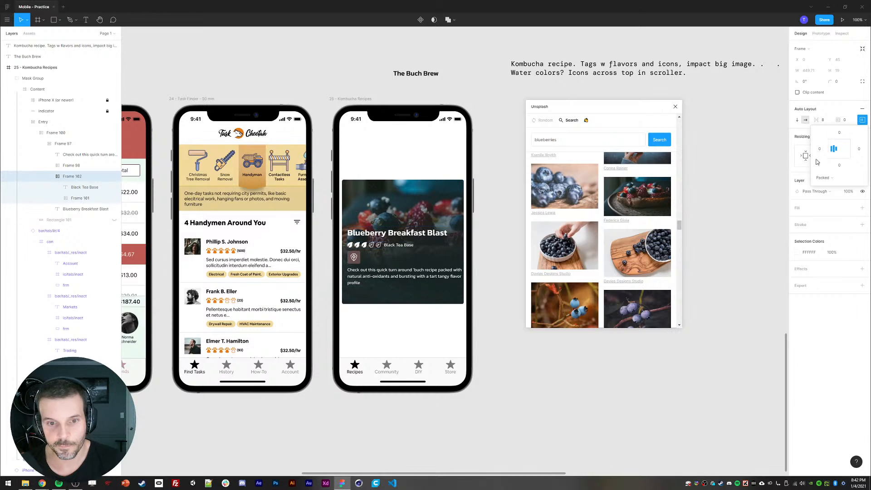
Step: Set the Black Tea Base text to auto width so its box hugs the words
click(398, 245)
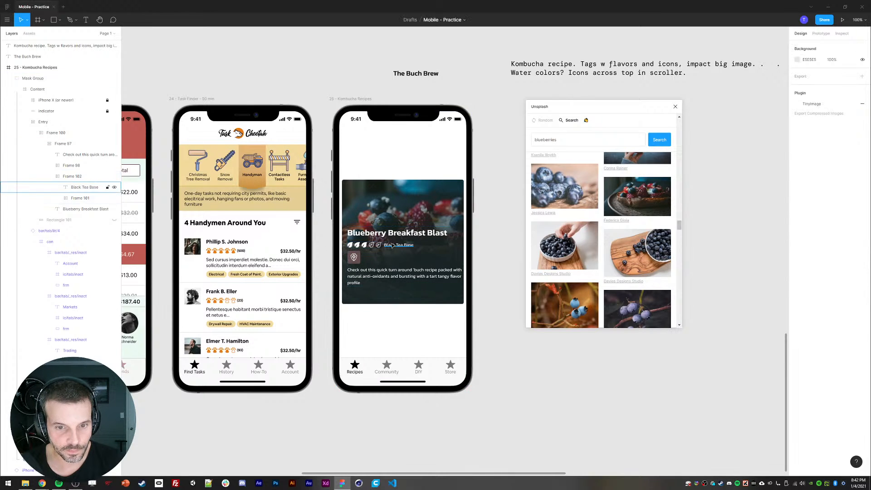
click(830, 201)
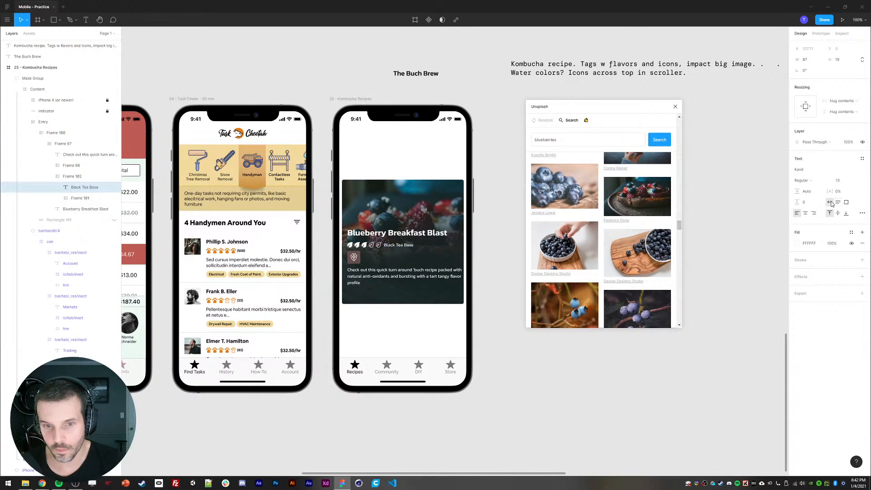
click(80, 197)
Step: Make the rating and tea base row fill its container's width and distribute its items with Space between
click(70, 176)
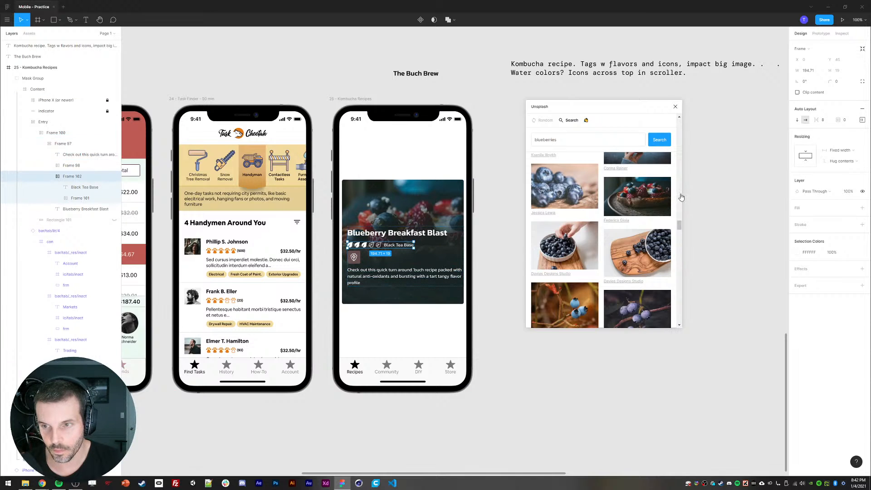
click(840, 150)
click(839, 172)
click(862, 121)
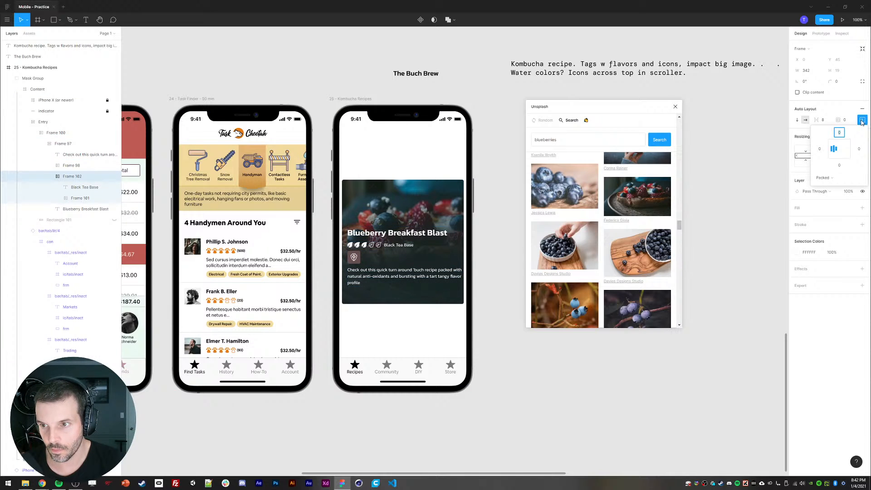
click(825, 178)
click(830, 187)
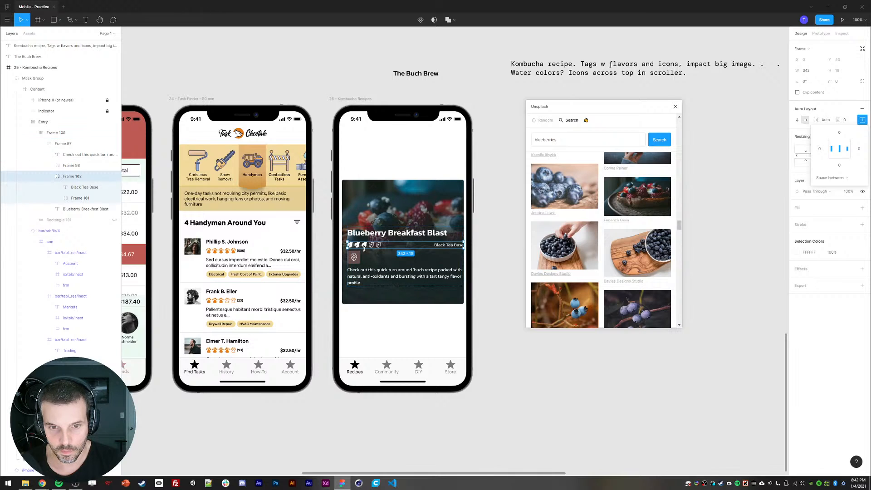
Step: Set the item spacing of the content frame directly inside Entry to 8
click(64, 157)
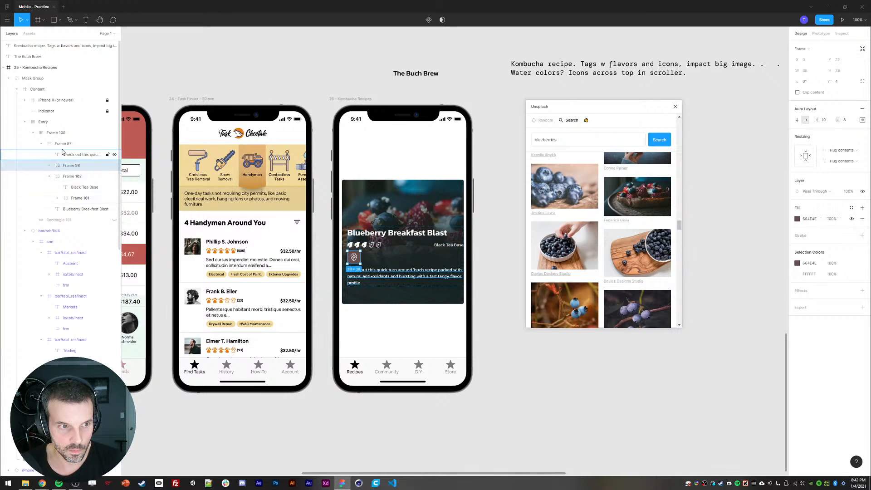
click(63, 143)
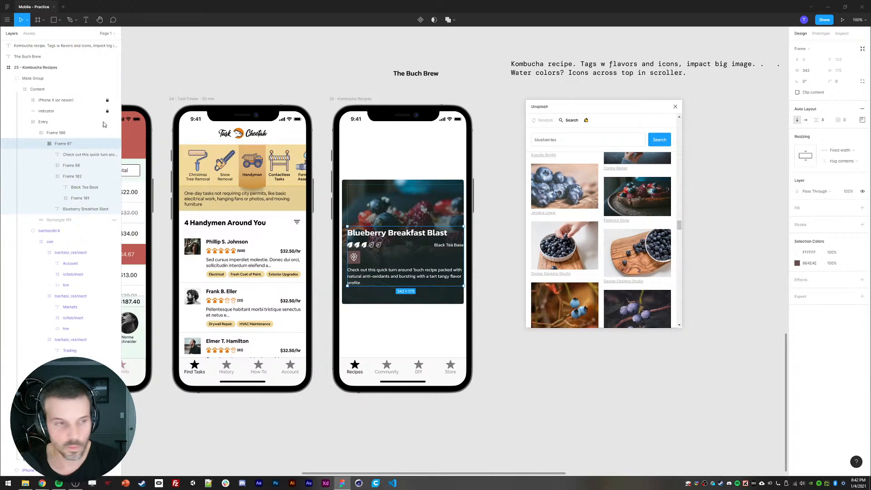
click(96, 132)
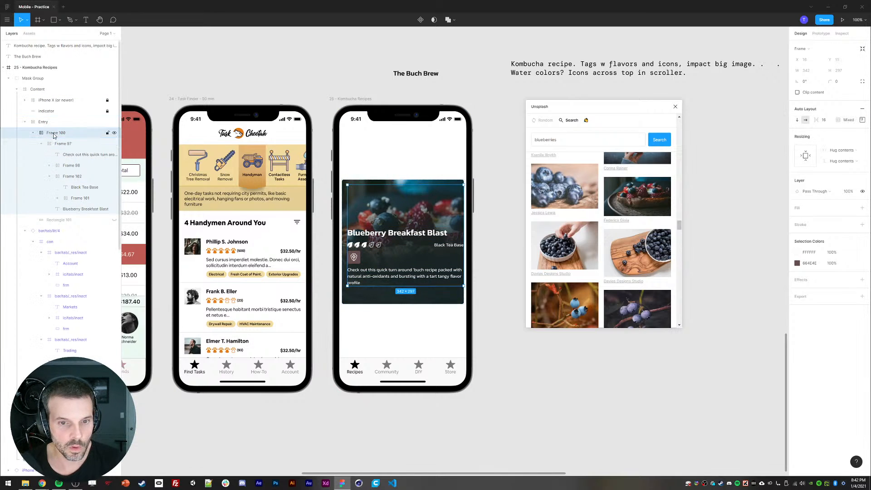
click(824, 120)
text(8)
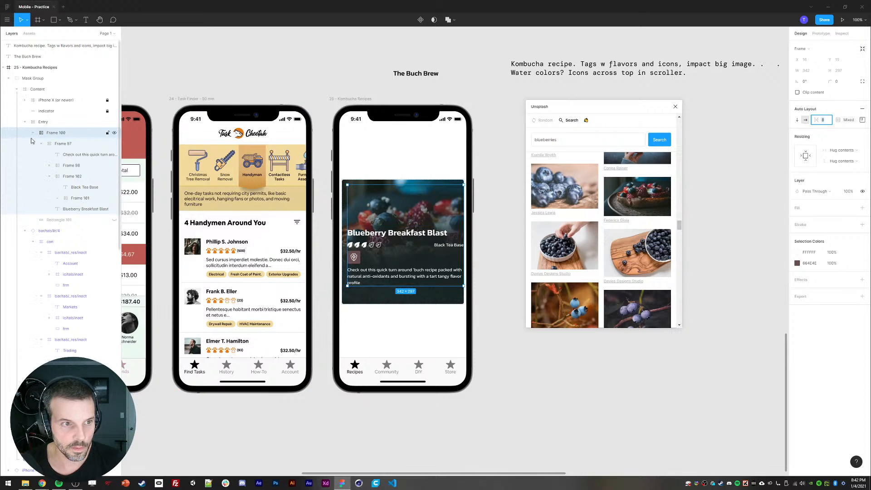
Step: Set the auto layout item spacing of the Entry card frame to 0
click(60, 144)
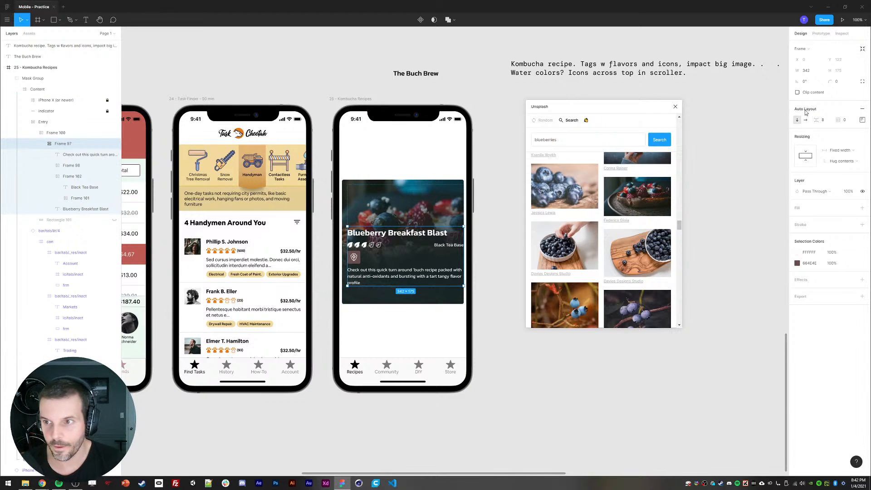
click(824, 120)
drag(812, 119, 812, 119)
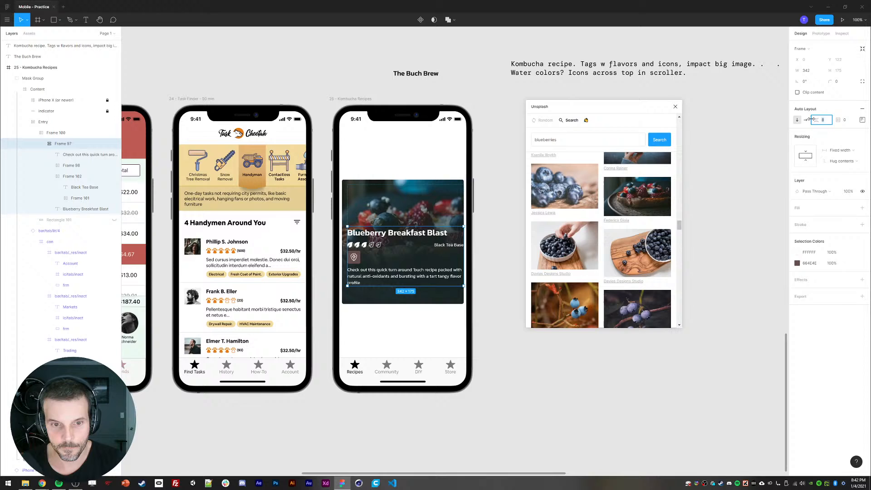
click(43, 122)
click(827, 136)
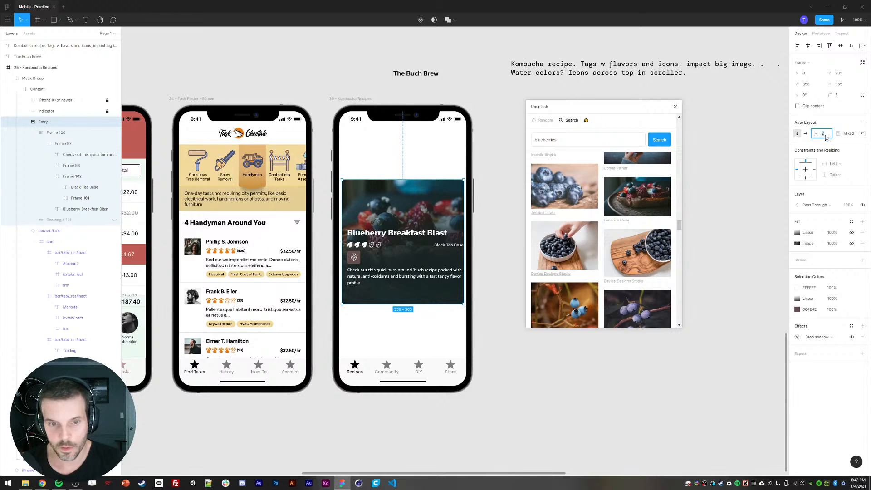
text(0)
key(Return)
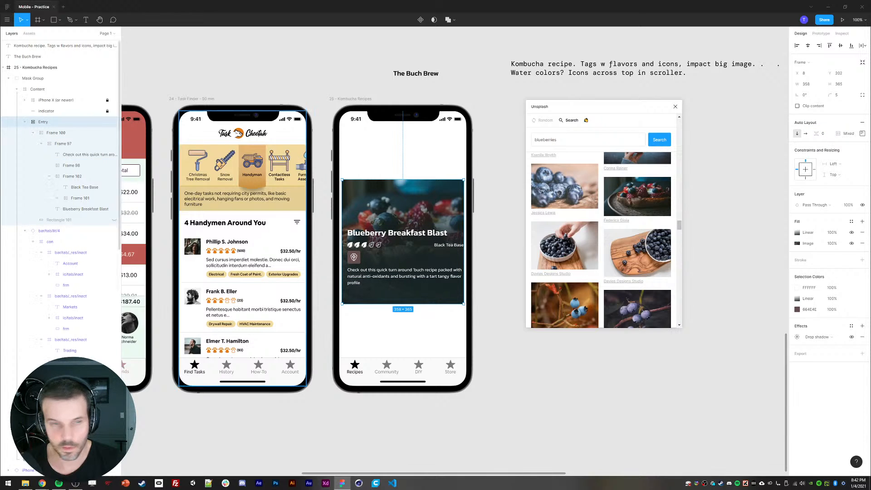
click(55, 133)
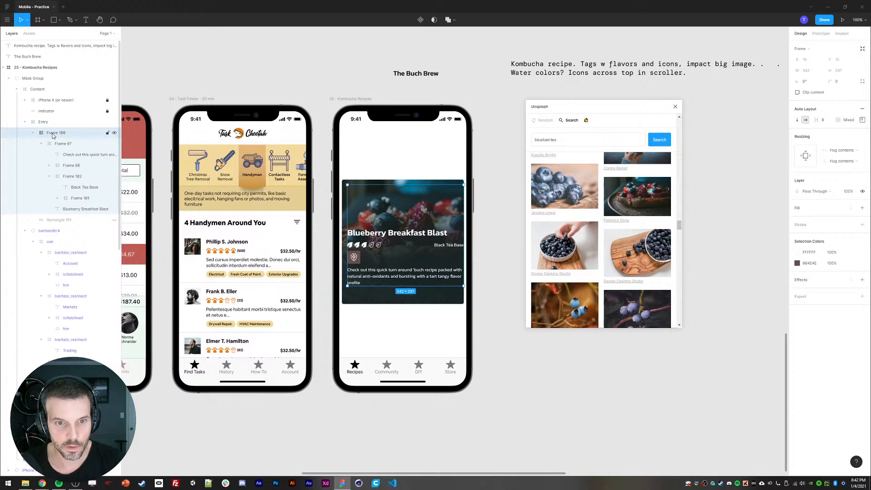
click(862, 120)
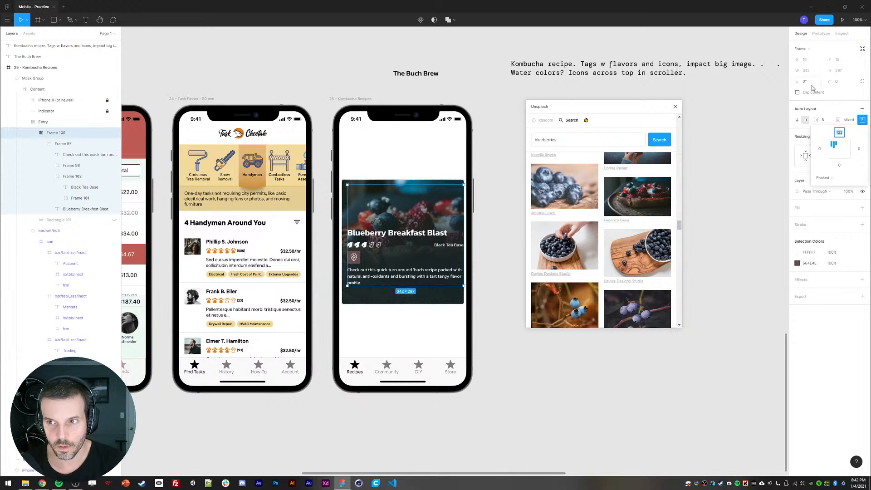
click(843, 99)
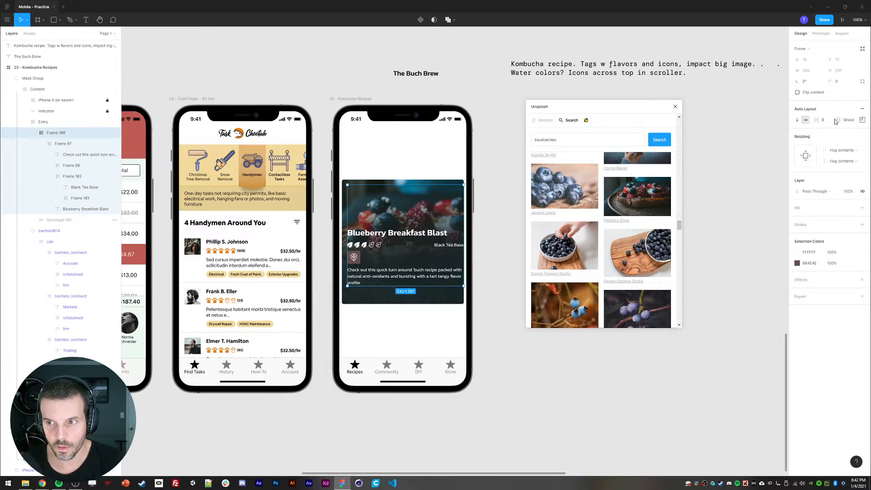
Step: Try a different item spacing on Frame 97, the vertical stack of card text, and undo it
click(50, 177)
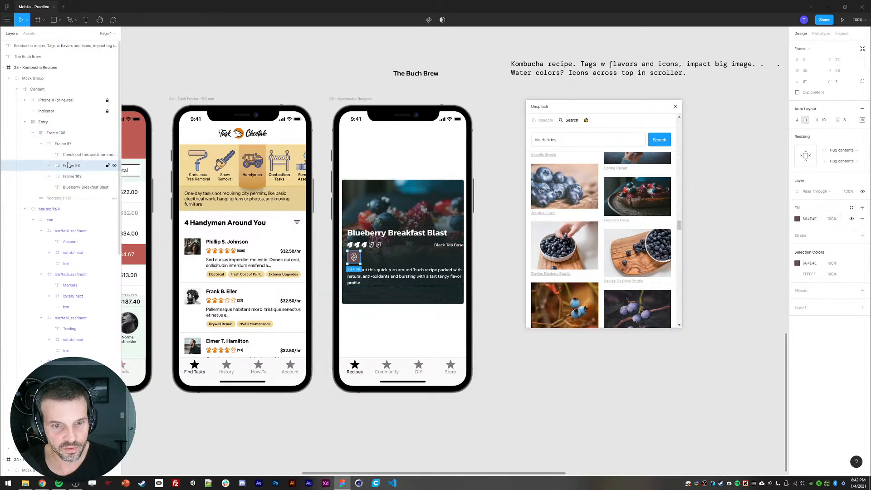
click(64, 144)
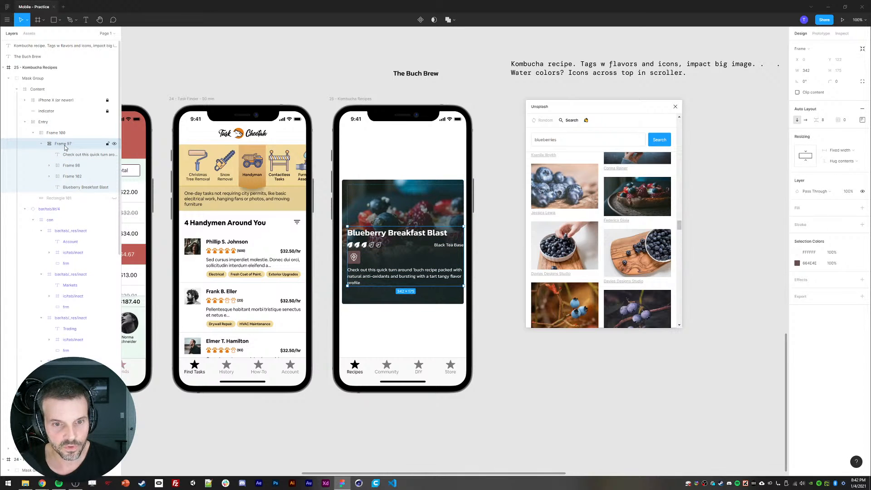
click(862, 121)
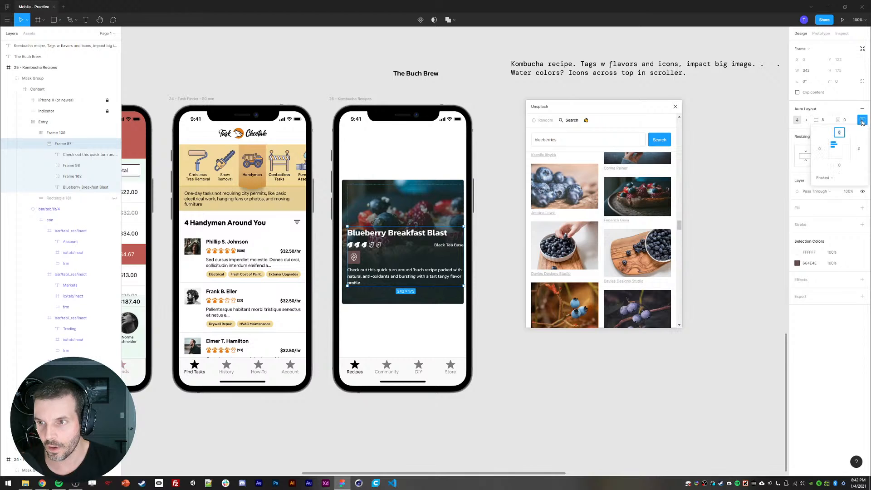
click(823, 120)
click(820, 120)
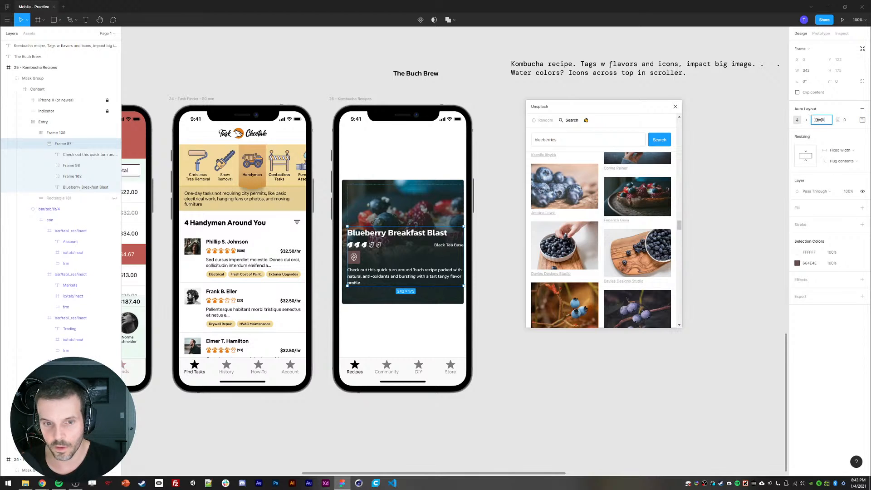
text(0)
key(Return)
key(ctrl+z)
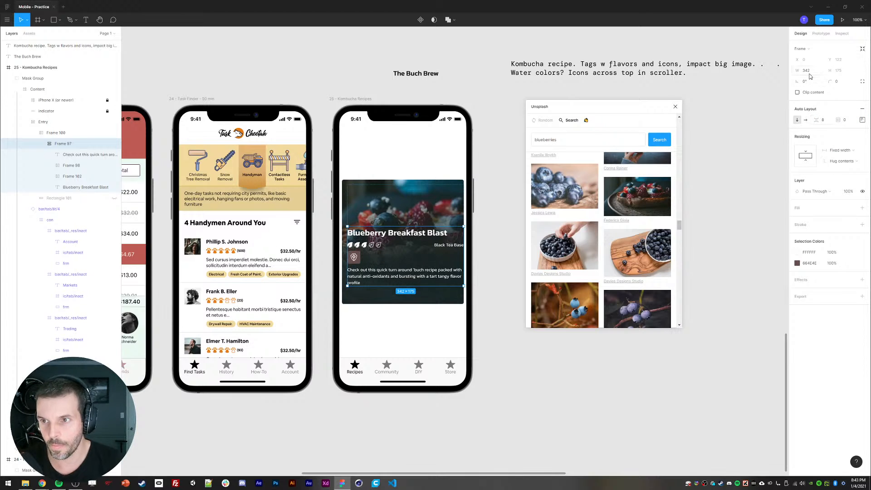
Step: Try to make Frame 97, the vertical stack of card text, fill its container's width
click(834, 153)
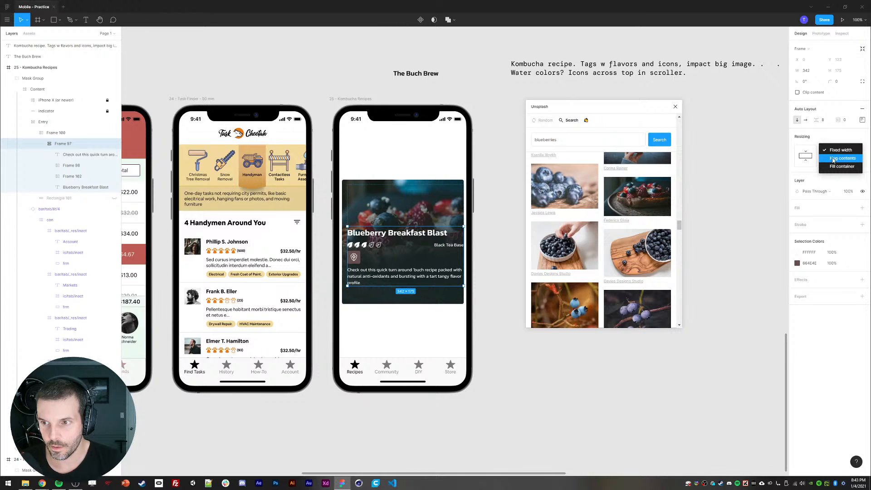
click(833, 159)
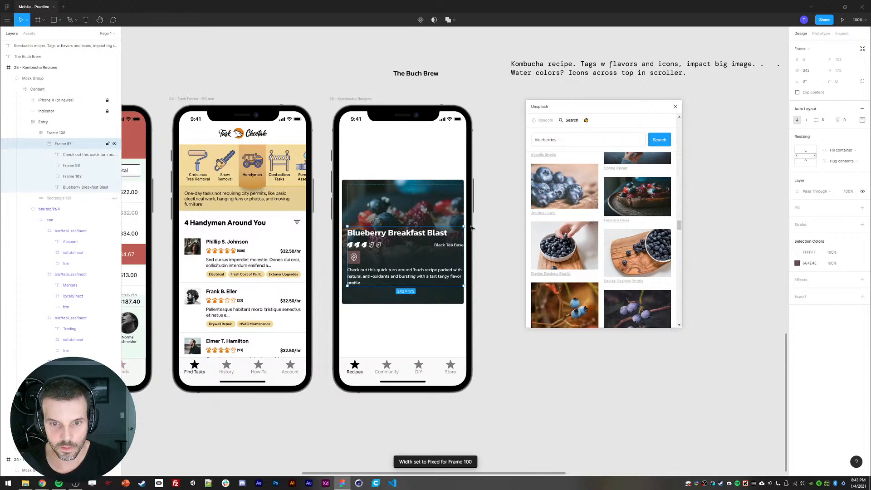
click(807, 71)
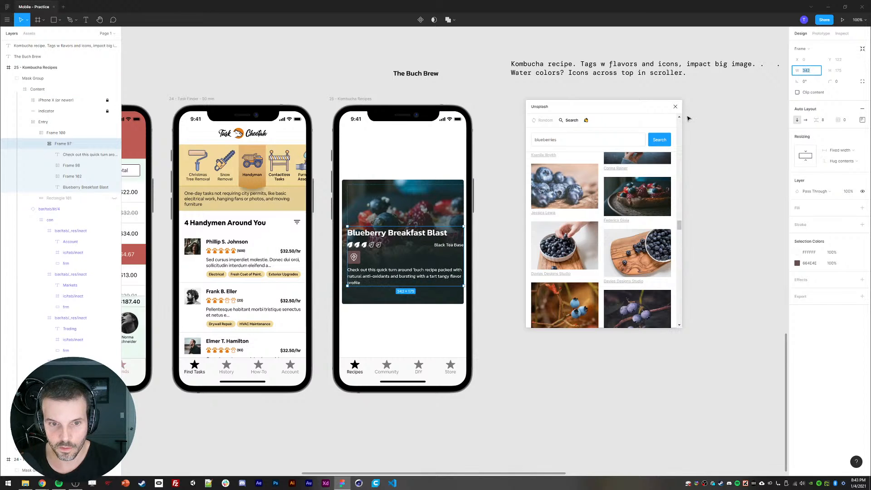
Step: Set the item spacing of the content frame directly inside Entry to 0 and its width to Hug contents
click(58, 134)
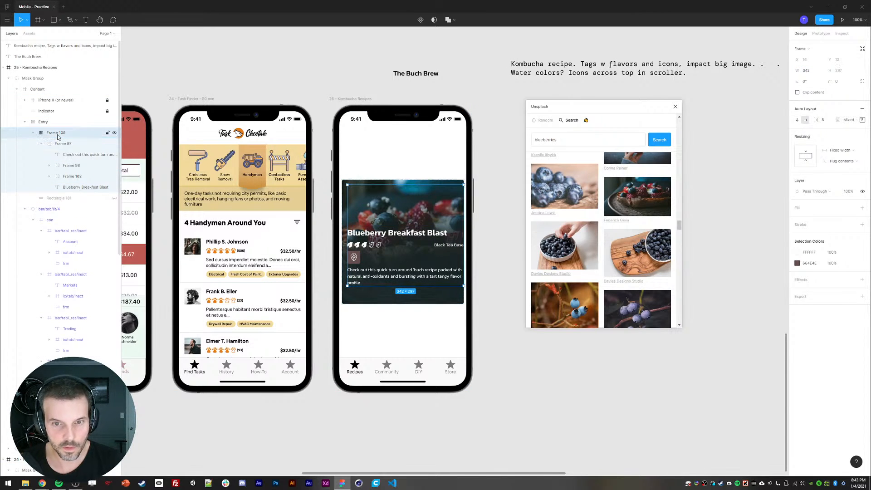
click(863, 121)
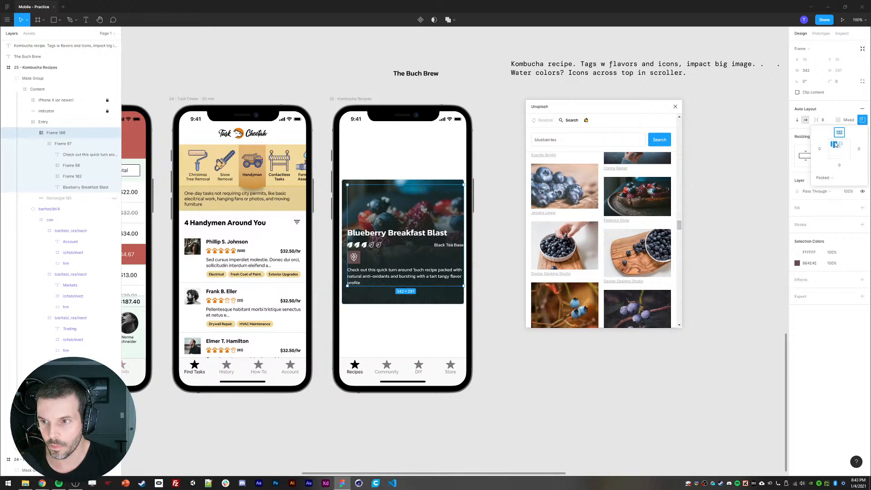
click(862, 121)
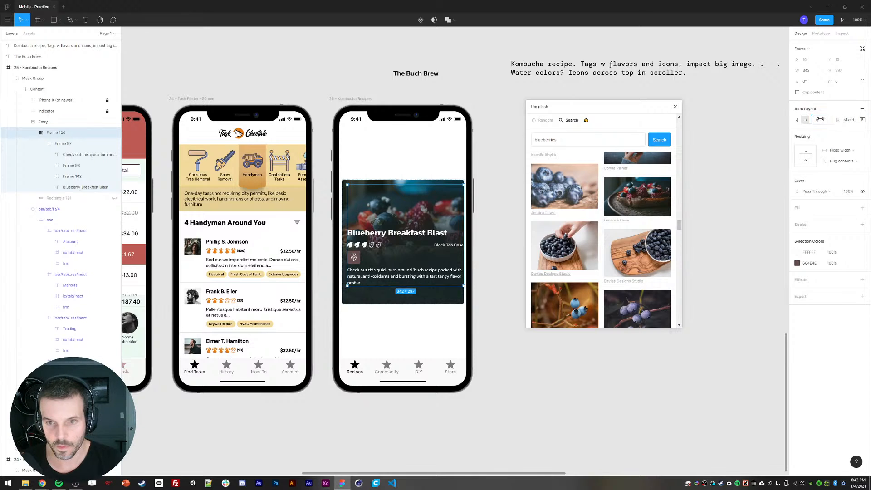
click(840, 151)
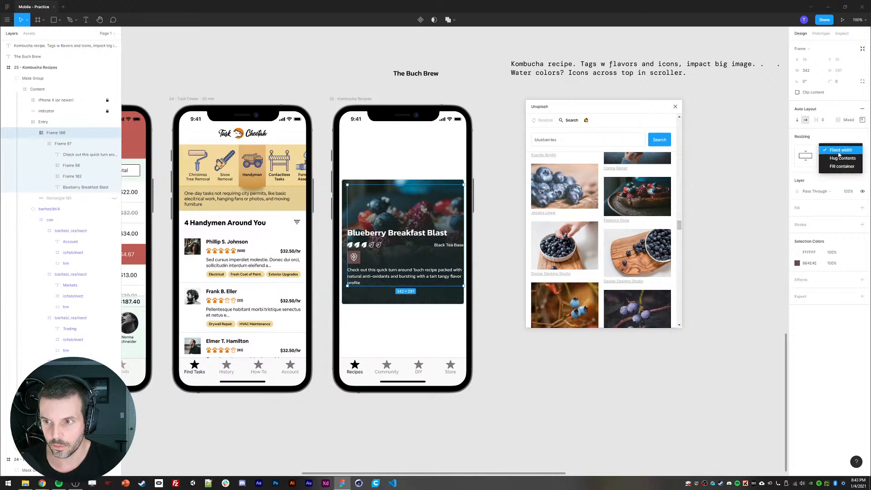
click(833, 158)
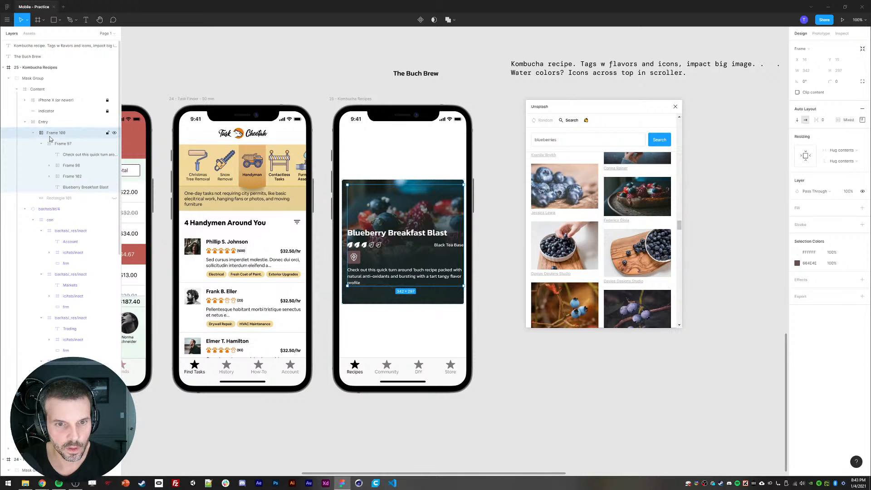
Step: Set the auto layout padding of the Entry card frame to 8 on all four sides
click(45, 123)
click(862, 134)
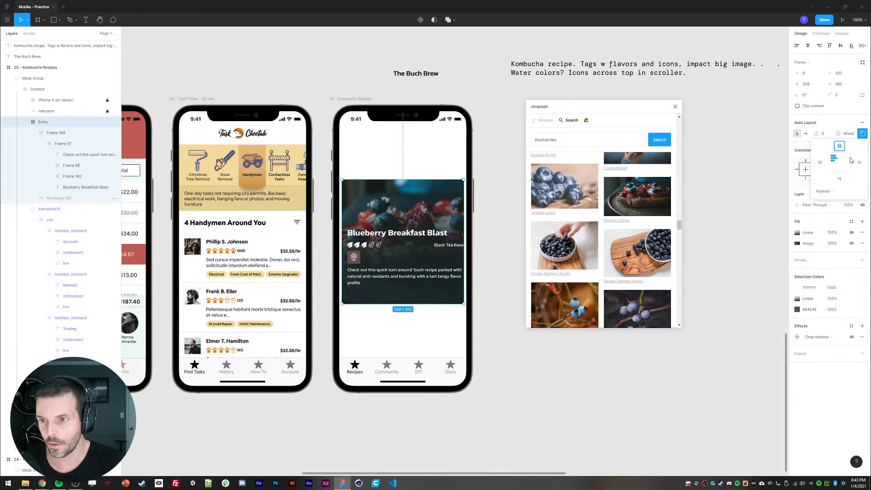
click(825, 163)
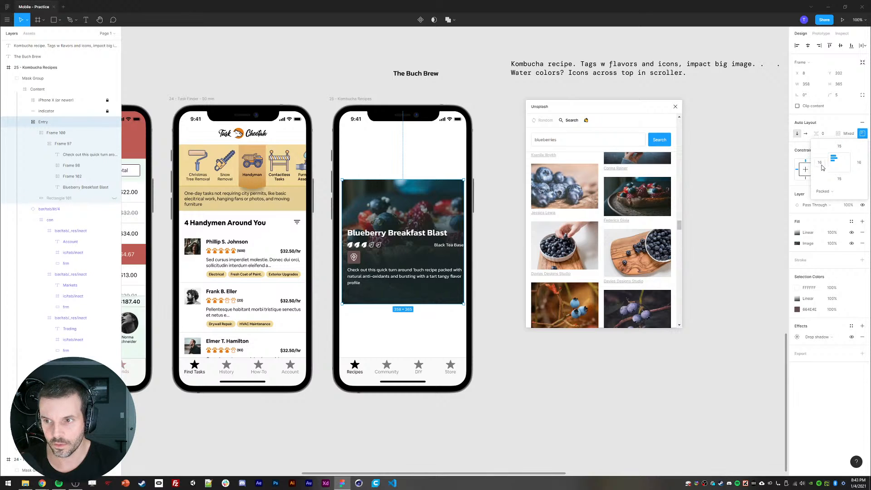
click(821, 165)
text(8)
key(Return)
click(839, 147)
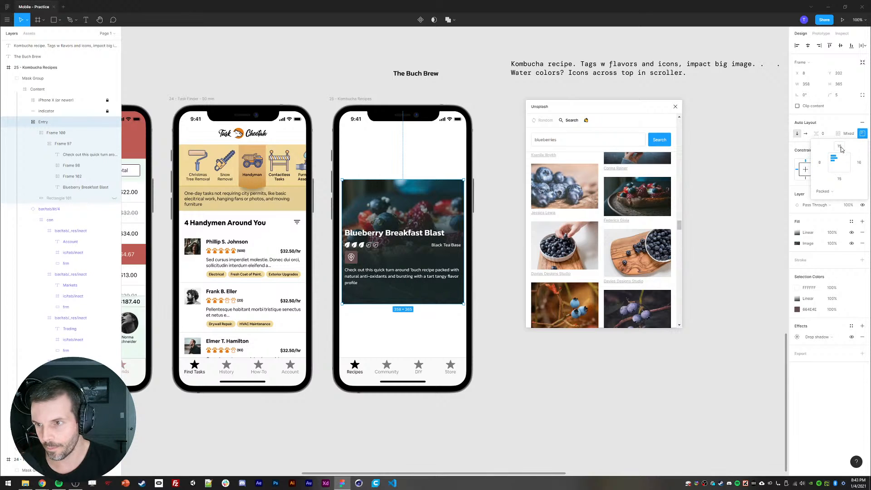
text(8)
click(839, 179)
text(8)
click(859, 163)
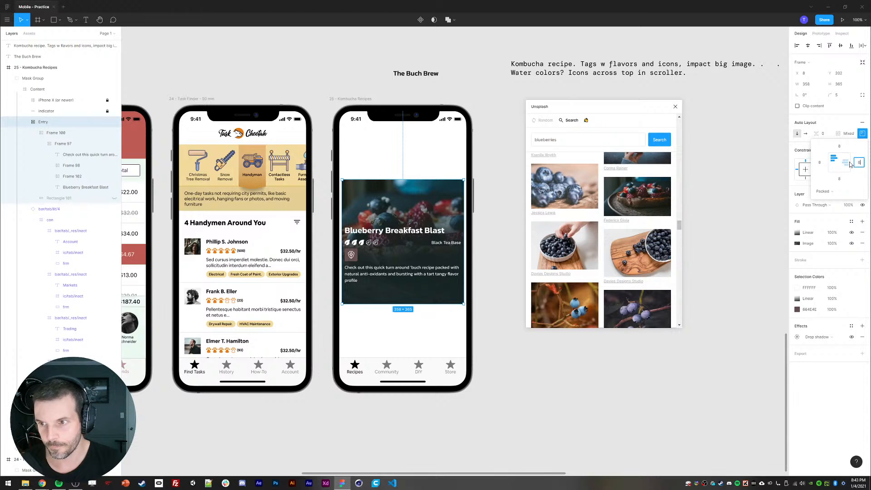
text(8)
key(Return)
Step: Set the height of the Entry card frame to Hug contents
click(55, 132)
click(55, 133)
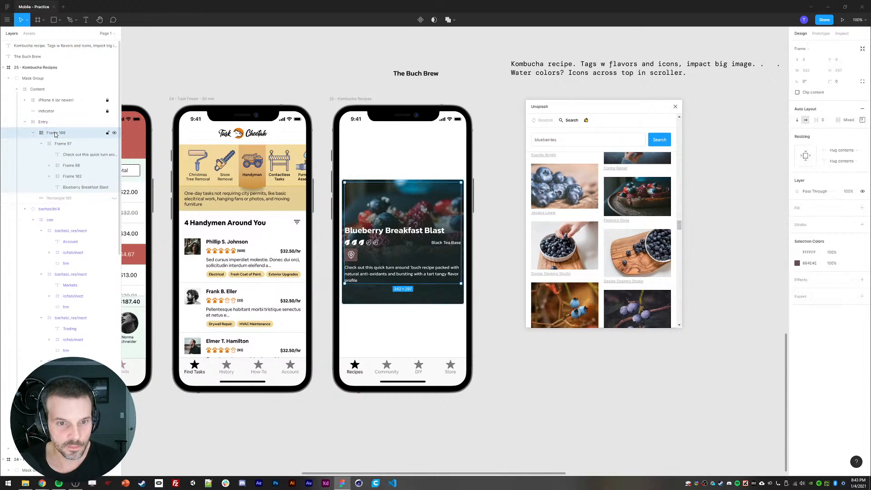
click(50, 125)
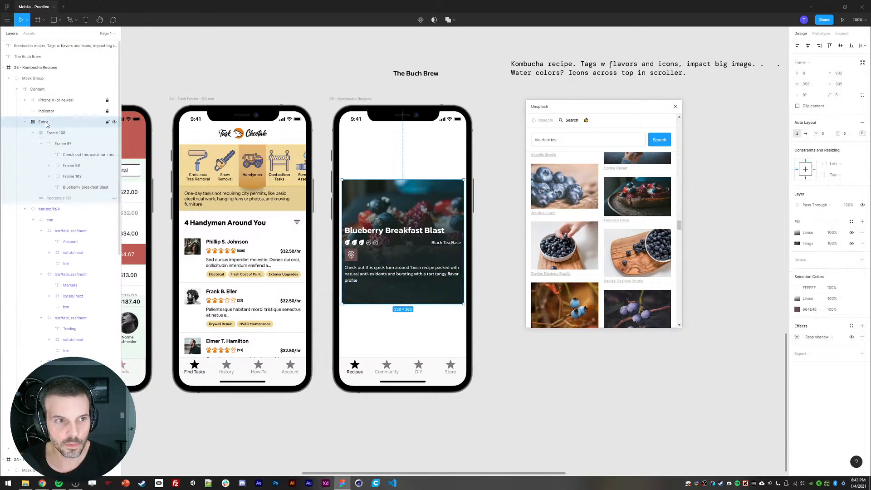
click(835, 176)
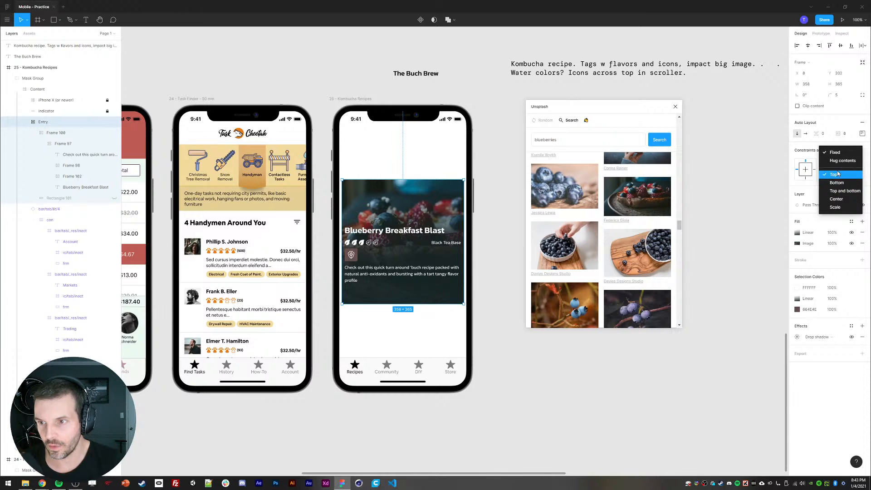
click(837, 162)
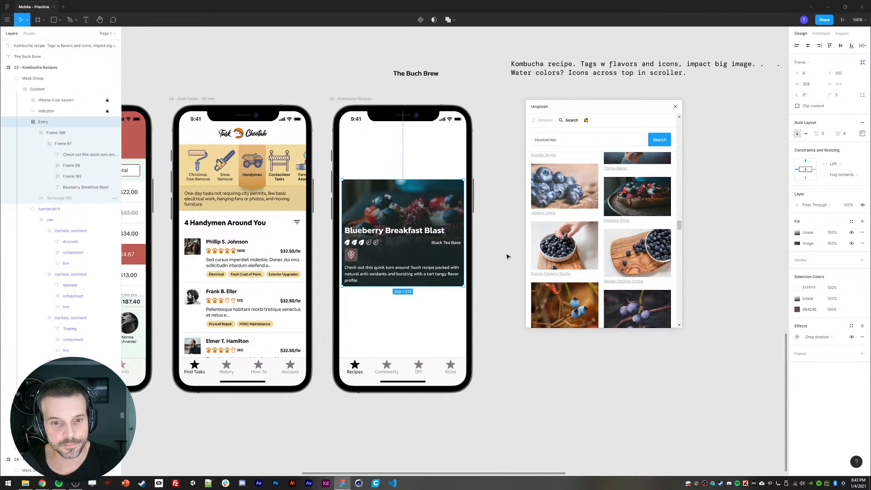
click(505, 272)
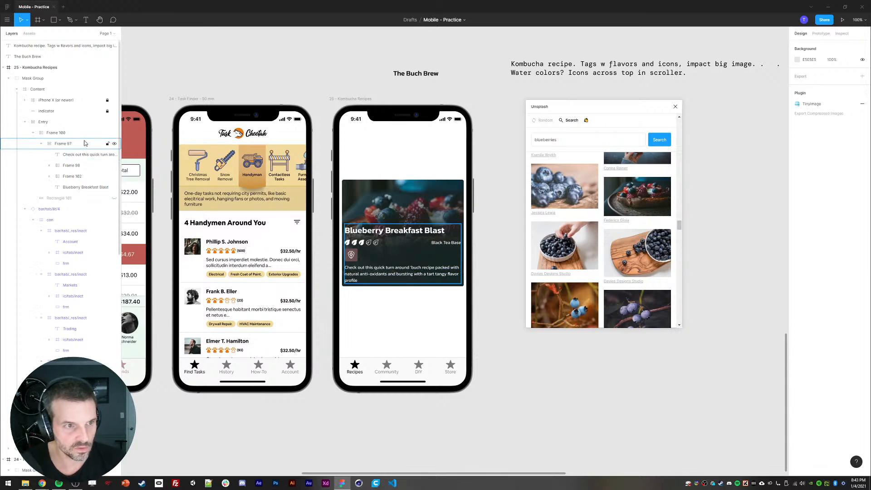
Step: Set the top padding of the content frame directly inside Entry to 120
click(50, 122)
click(863, 134)
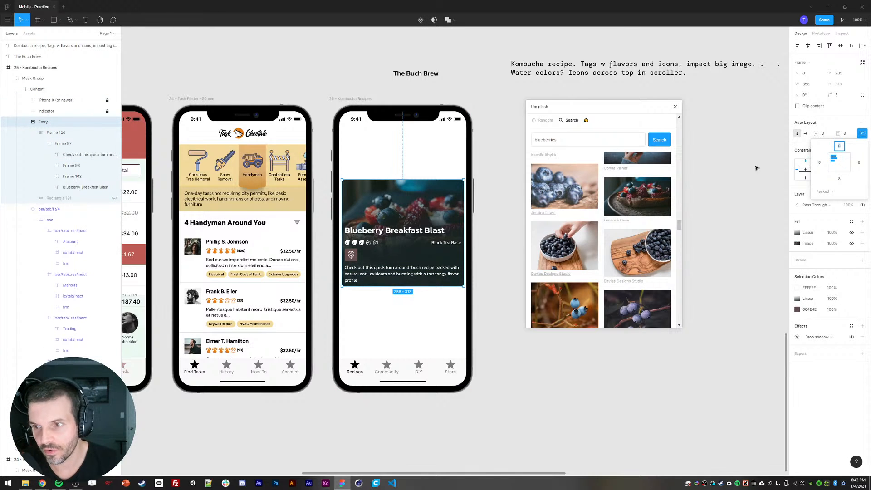
click(51, 133)
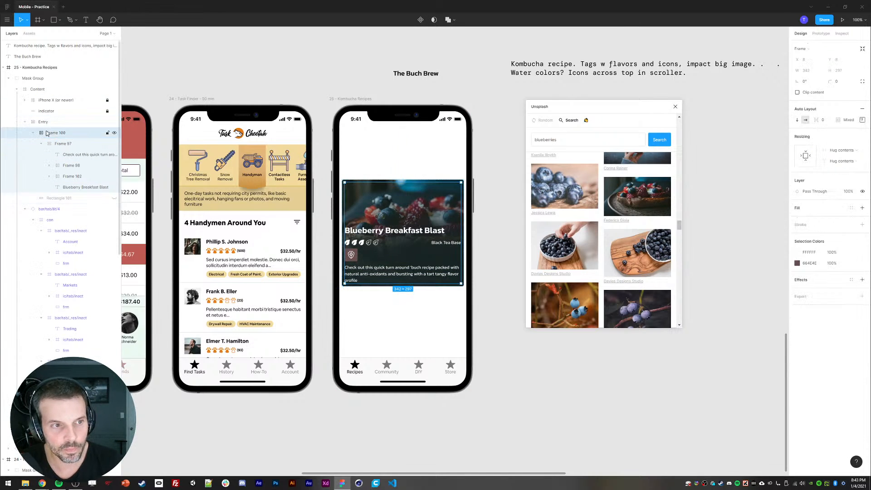
click(862, 121)
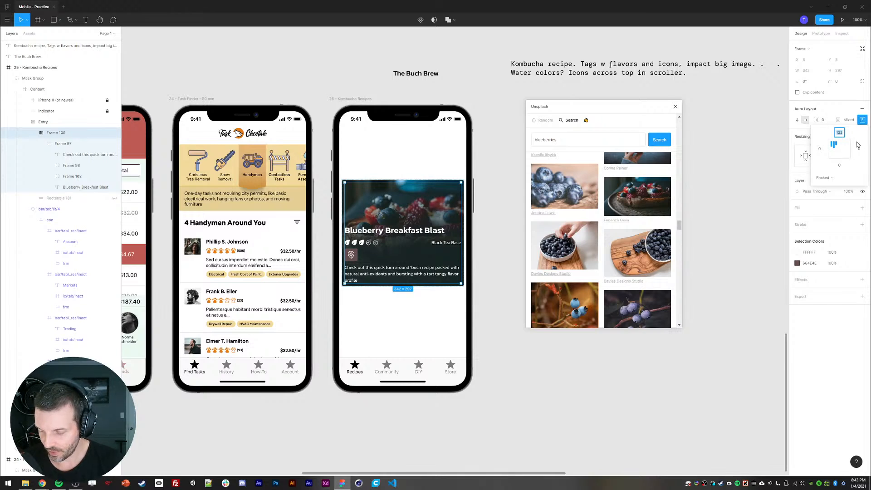
key(Return)
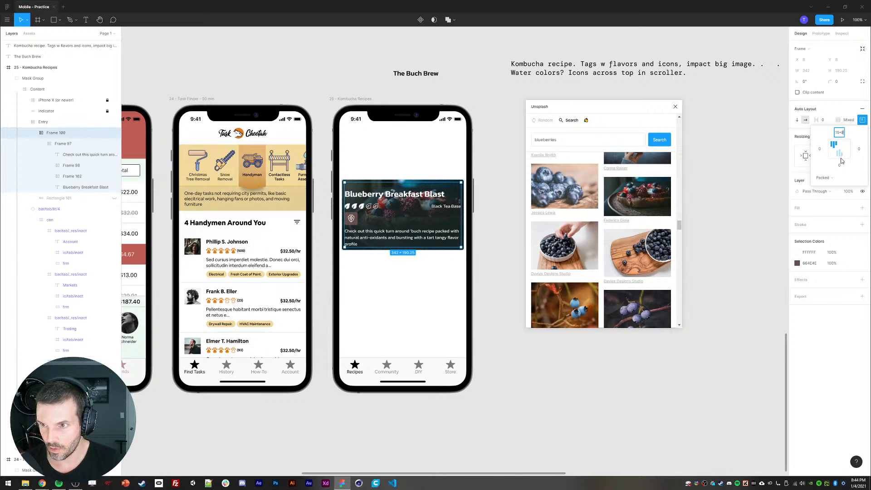
key(Return)
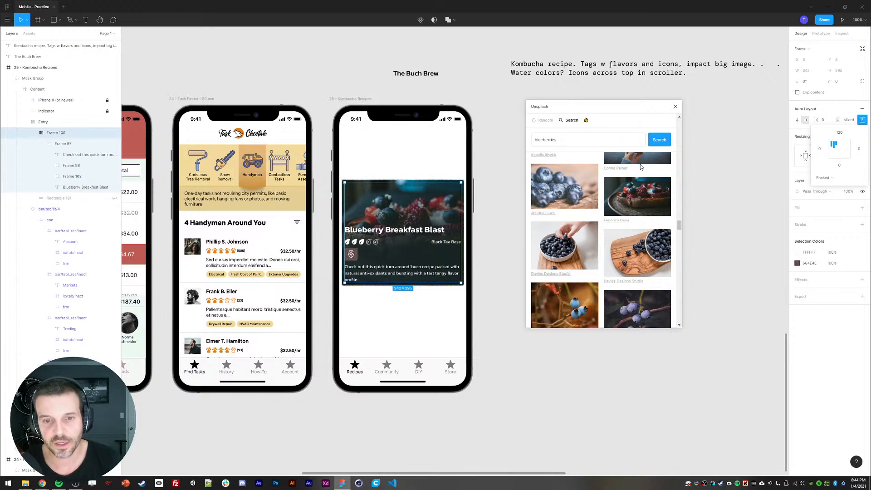
click(488, 274)
Step: Try repeating the recipe description sentence within its text layer to test the card's growth, and undo it
ctrl+double_click(363, 278)
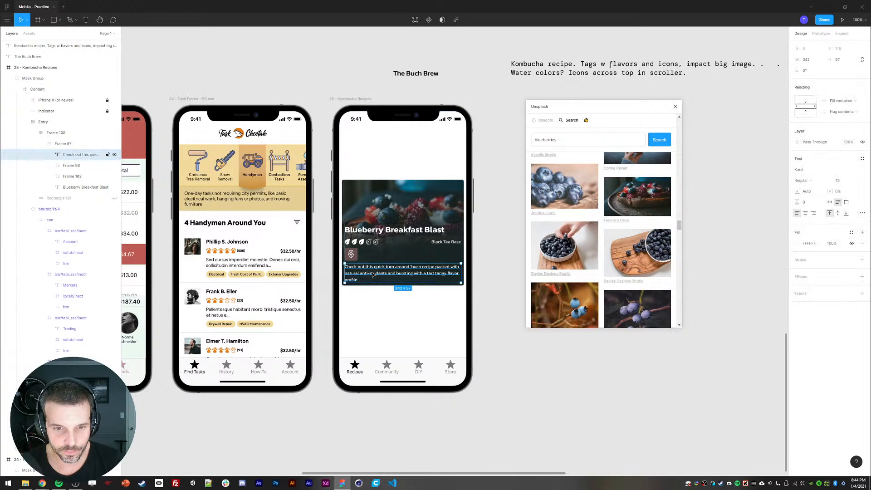
click(363, 280)
key(ctrl+a)
key(ctrl+c)
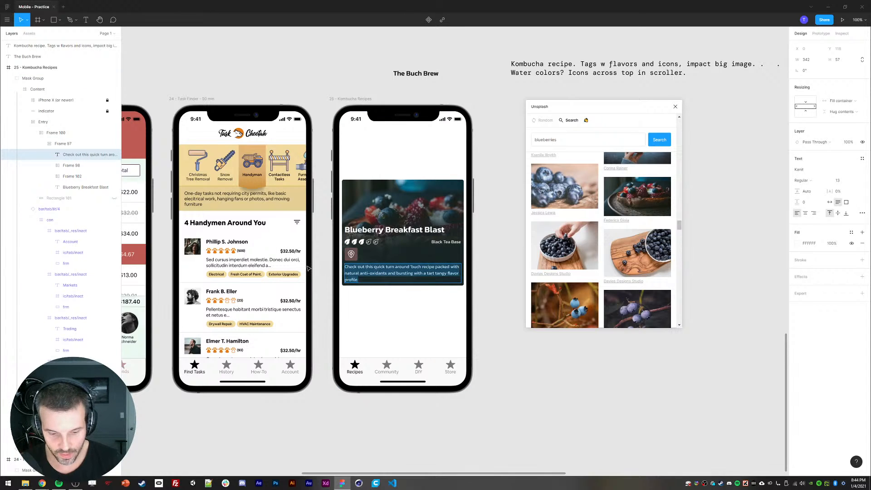
key(Right)
key(ctrl+v)
key(Return)
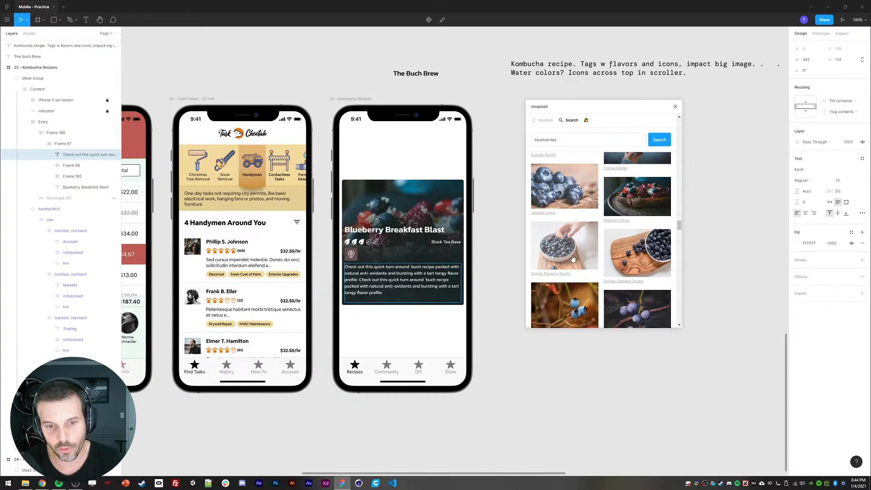
key(BackSpace)
key(Escape)
key(ctrl+z)
key(ctrl+z)
key(ctrl+z)
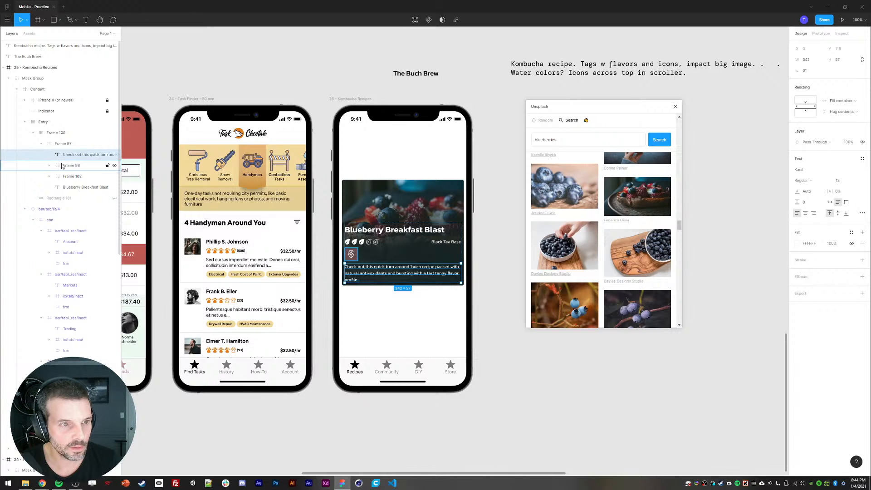
Step: Duplicate the recipe description text and draw a rectangle about 161 px wide between the two descriptions
key(ctrl+d)
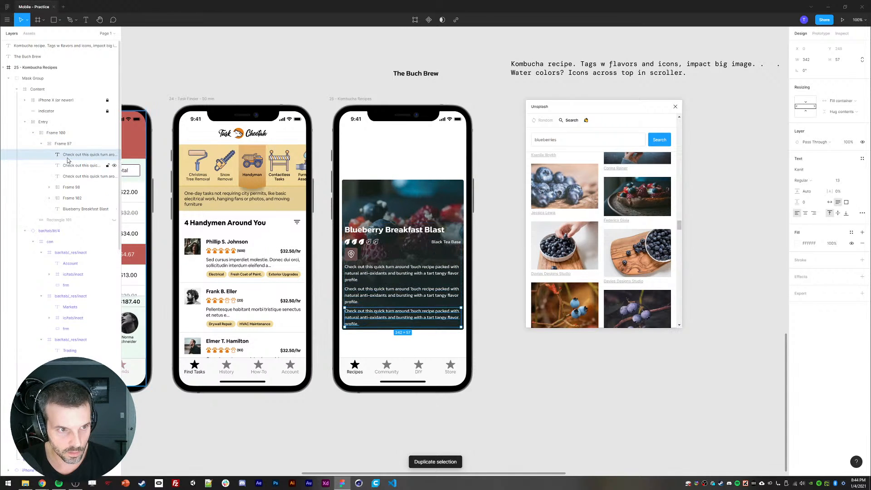
key(Escape)
key(r)
click(364, 299)
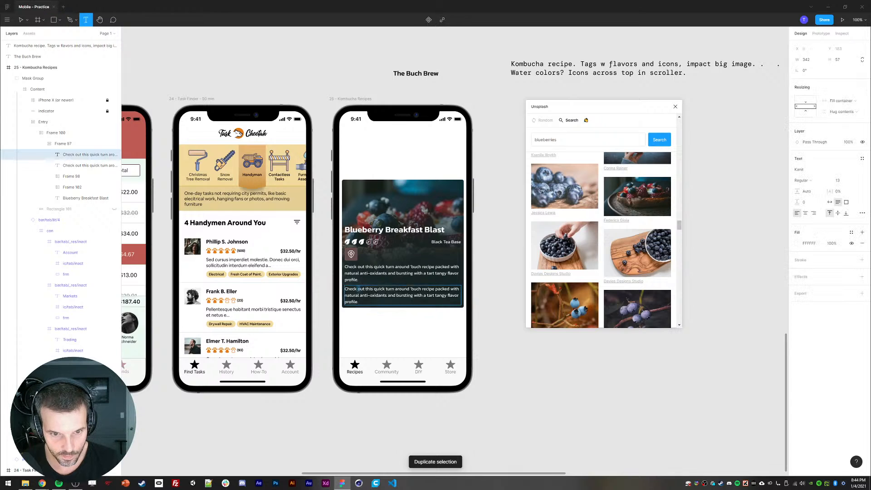
drag(361, 292, 416, 305)
Step: Replace the duplicated description with GET THE RECIPE and set that text to auto width
click(374, 306)
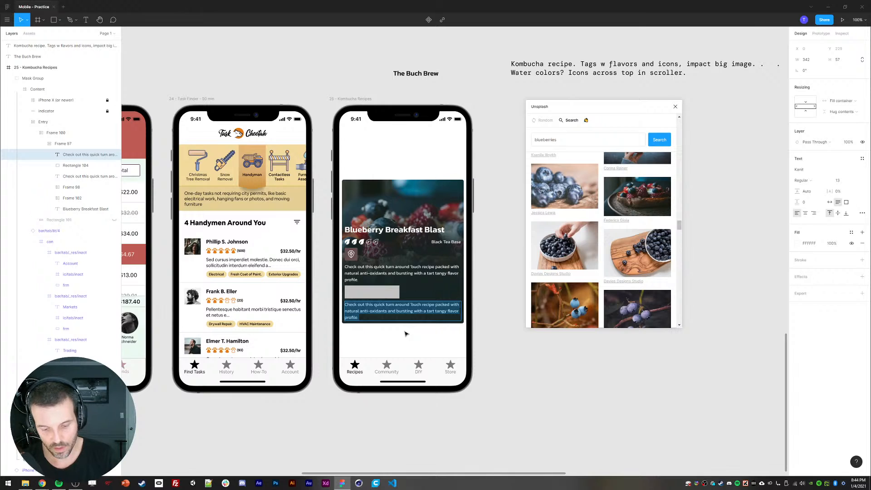
text(GET THE RECIPE)
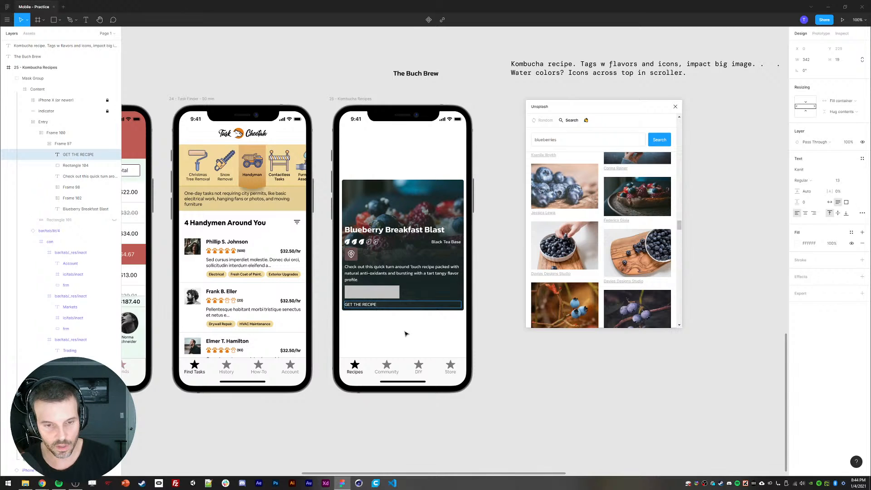
click(406, 334)
click(830, 202)
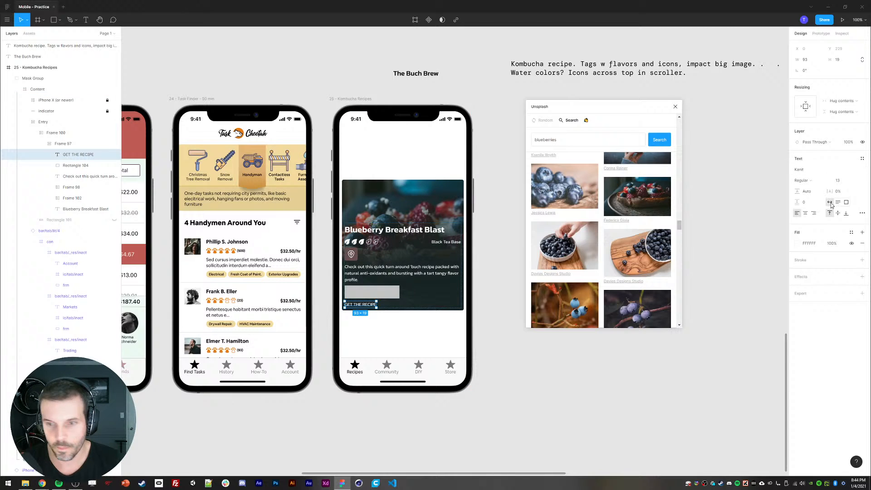
Step: Wrap the GET THE RECIPE text and gray rectangle in an auto layout frame, and delete the rectangle from it
shift+click(356, 295)
key(shift+a)
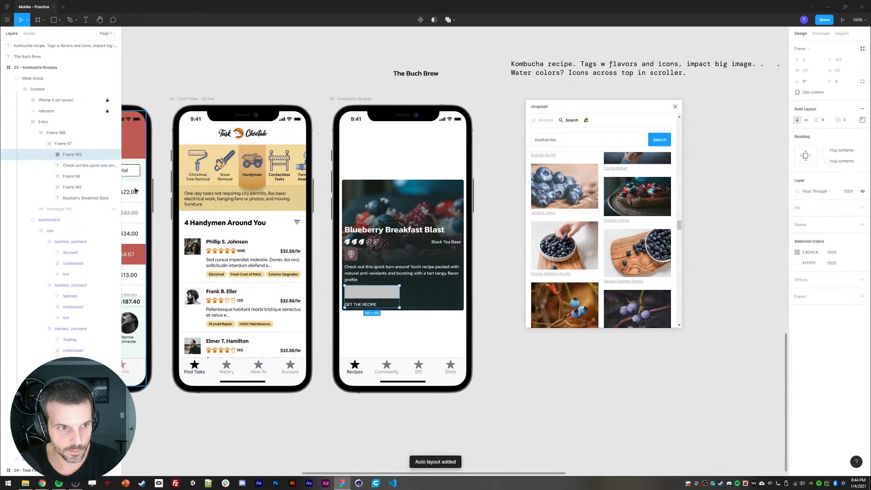
click(79, 176)
key(Delete)
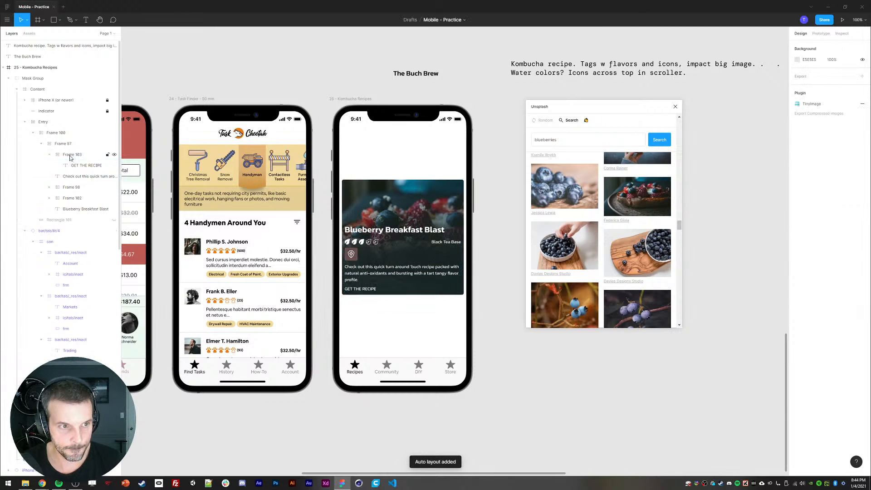
Step: Set the auto layout padding of the GET THE RECIPE frame to 8 on all four sides
click(862, 119)
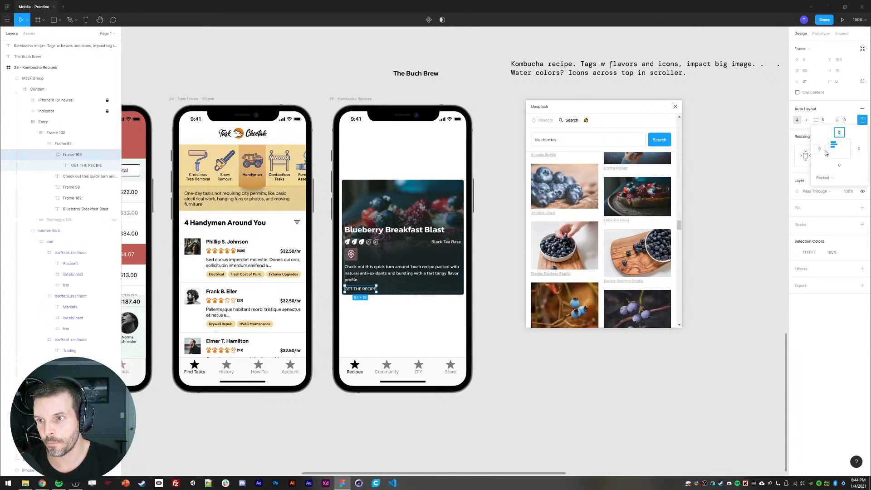
text(8)
click(824, 151)
click(858, 150)
text(8)
click(843, 166)
text(8)
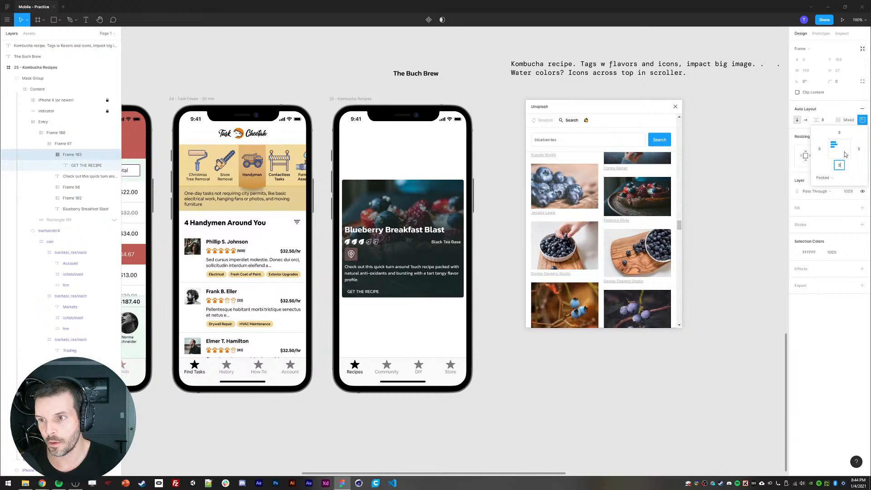
Step: Give the GET THE RECIPE frame a white FFFFFF fill and change its label text to black
key(Return)
click(862, 209)
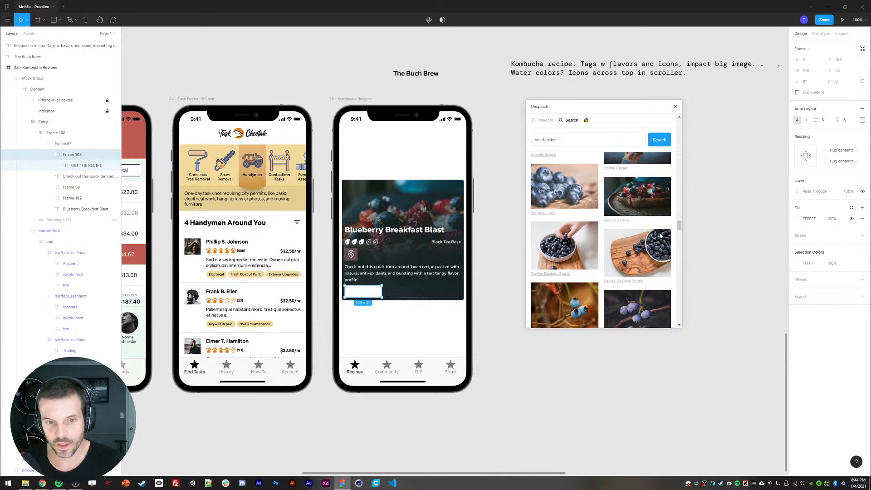
click(86, 165)
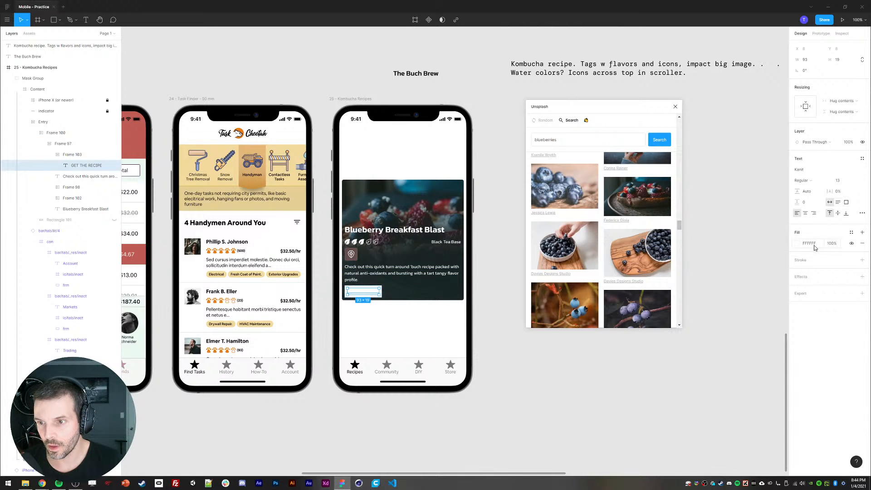
click(797, 244)
drag(742, 297, 663, 367)
click(518, 362)
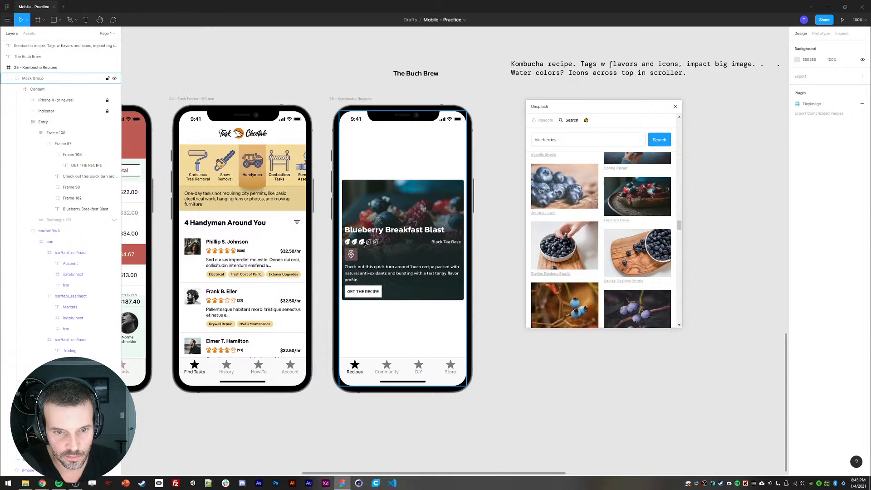
Step: Switch the auto layout frame holding the leaf rating and Black Tea Base text to vertical with 0 spacing
double_click(365, 243)
double_click(364, 242)
double_click(364, 243)
double_click(365, 243)
double_click(365, 243)
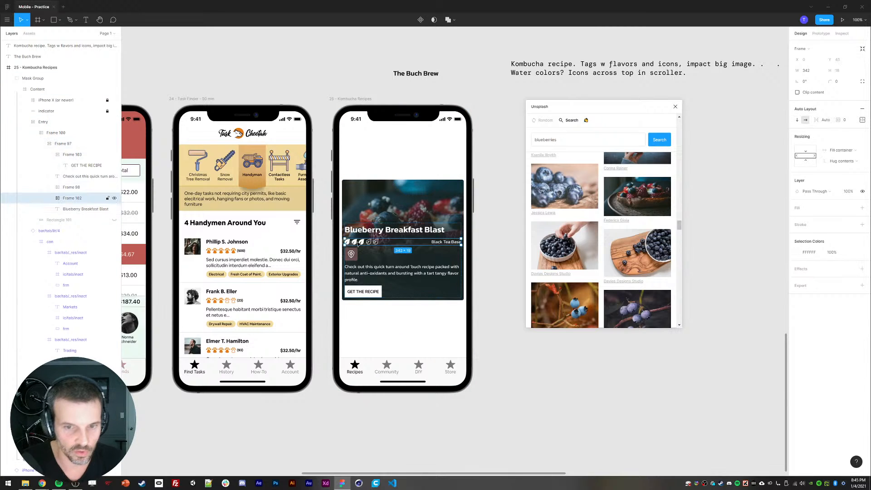
click(797, 121)
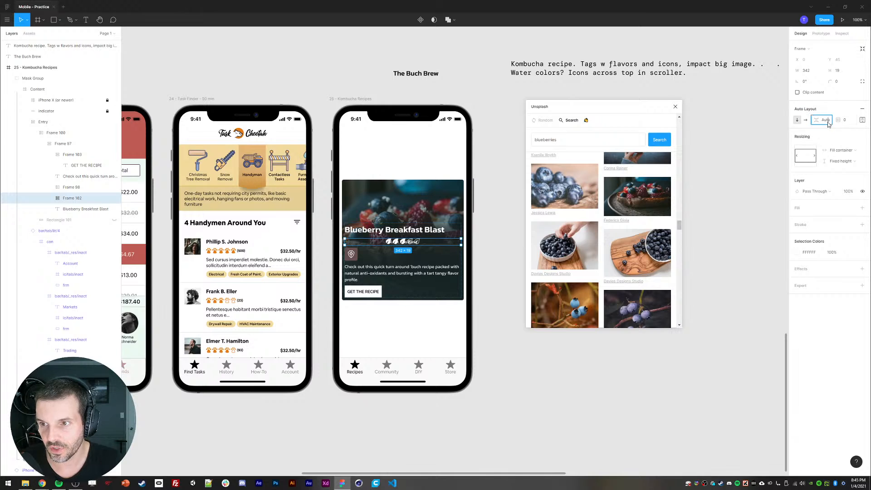
key(Return)
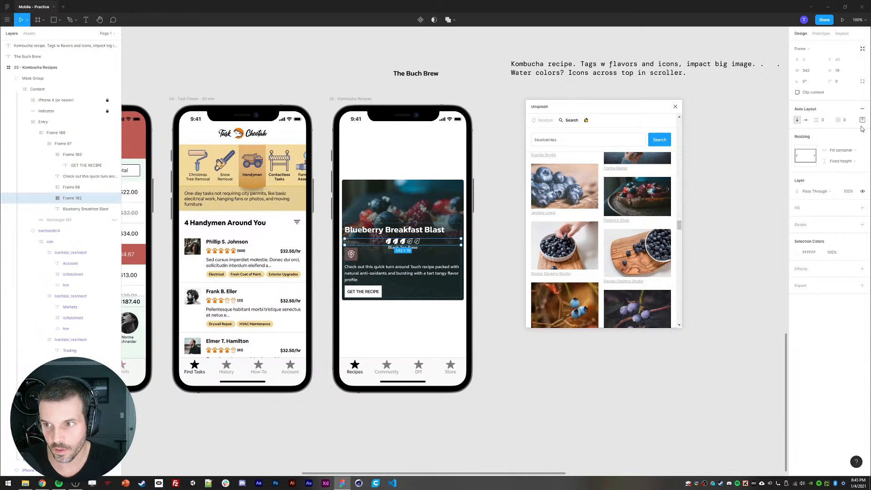
Step: Align the contents of the rating and tea base frame to the left and set its height to Hug contents
click(862, 120)
click(834, 151)
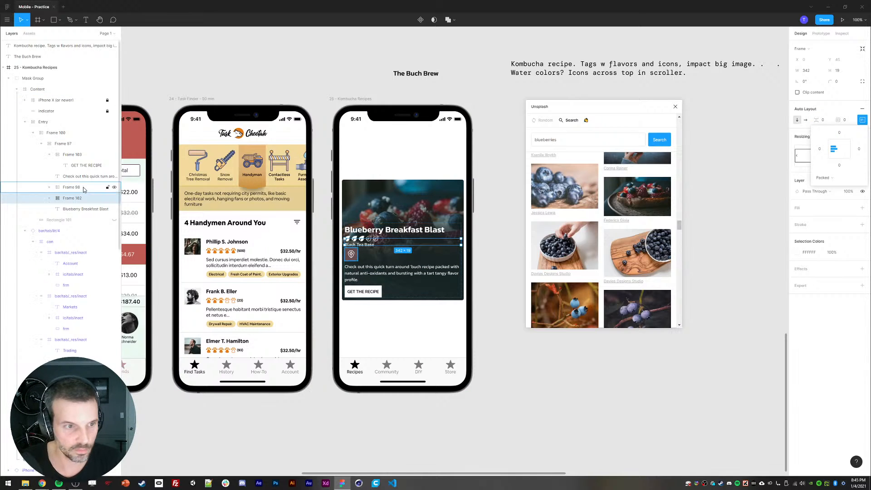
click(841, 110)
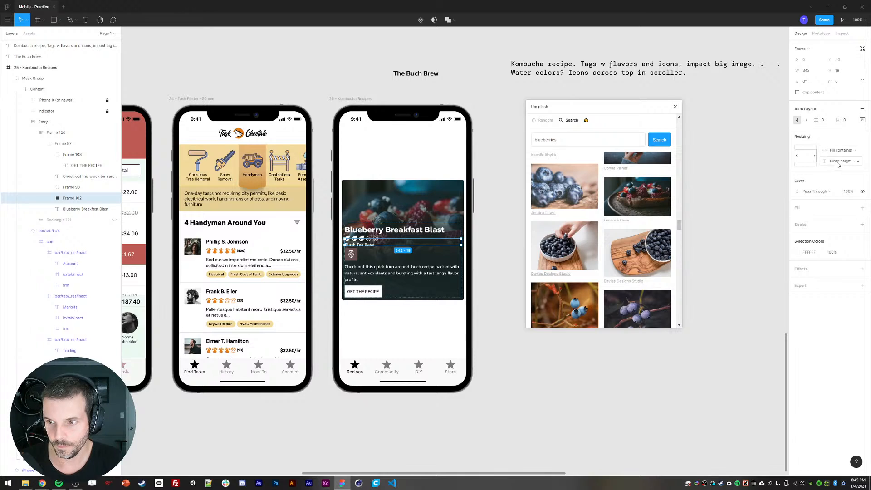
click(838, 162)
click(833, 170)
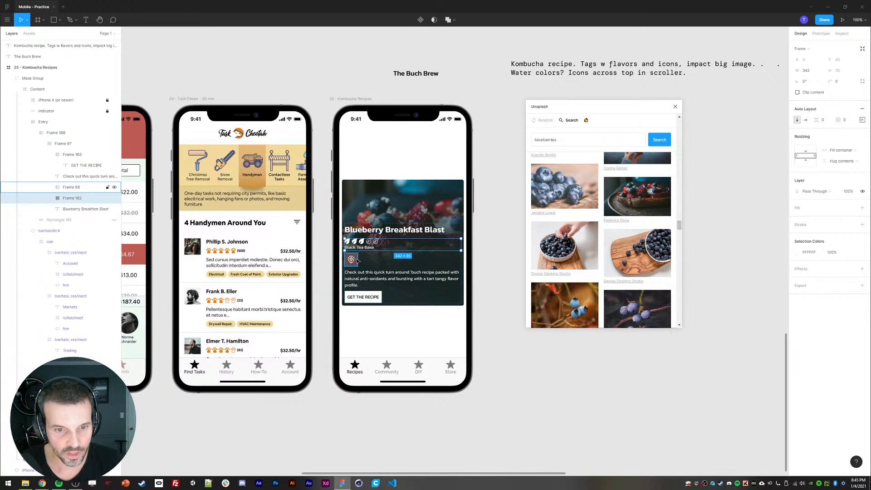
Step: Wrap the icon badge below the Black Tea Base text in its own auto layout frame
shift+click(79, 187)
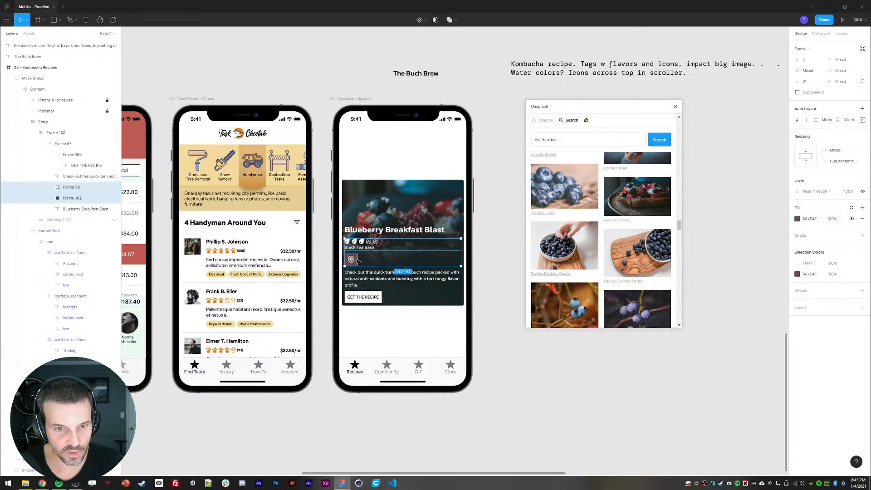
click(69, 188)
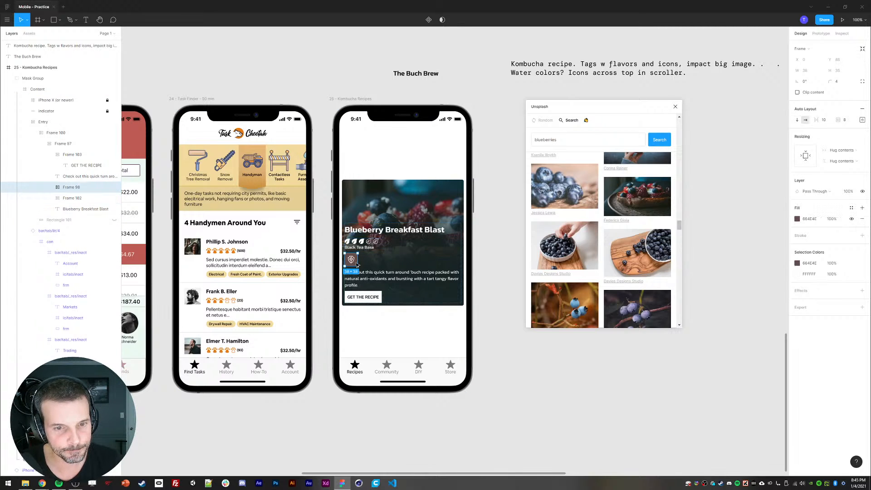
click(49, 187)
click(58, 198)
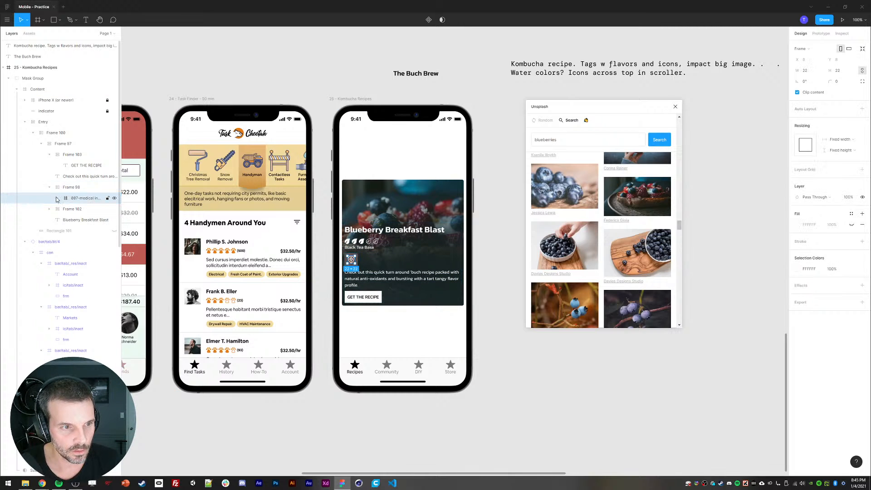
click(57, 199)
click(58, 199)
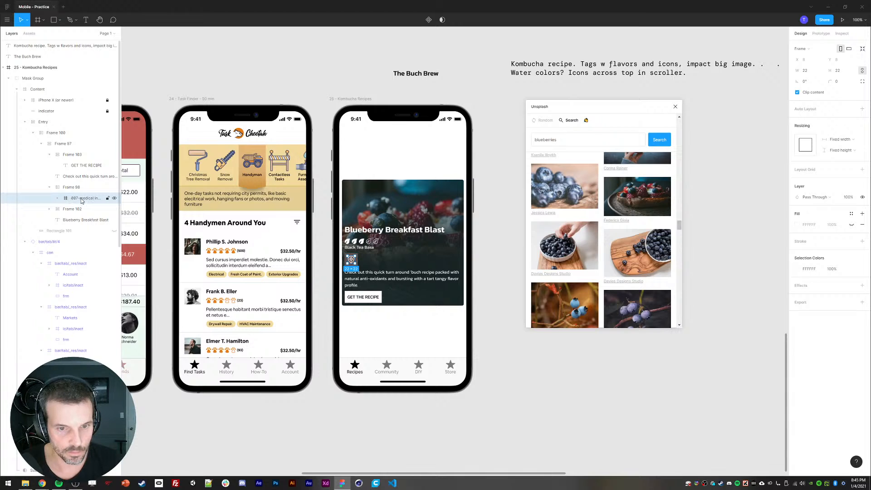
click(71, 188)
click(49, 187)
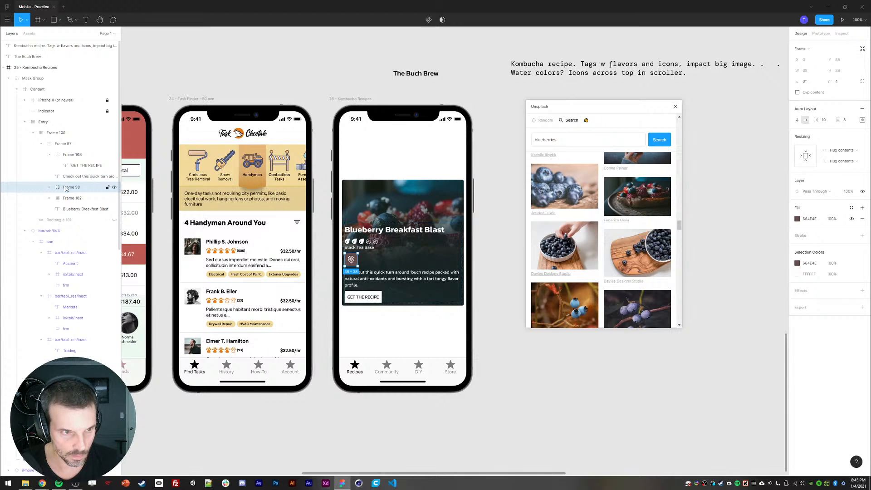
key(shift+a)
Step: Duplicate the icon badge three times inside its new auto layout frame to form a row of four
click(49, 187)
click(77, 198)
key(ctrl+d)
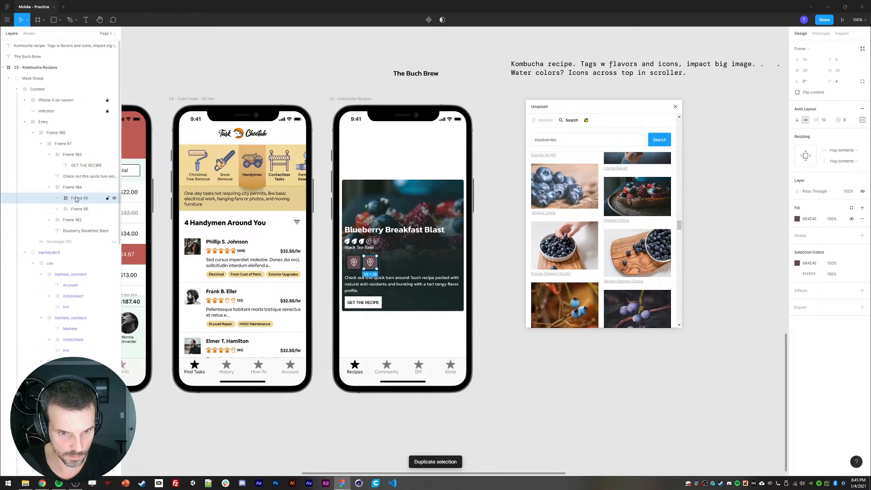
key(ctrl+d)
key(ctrl+d)
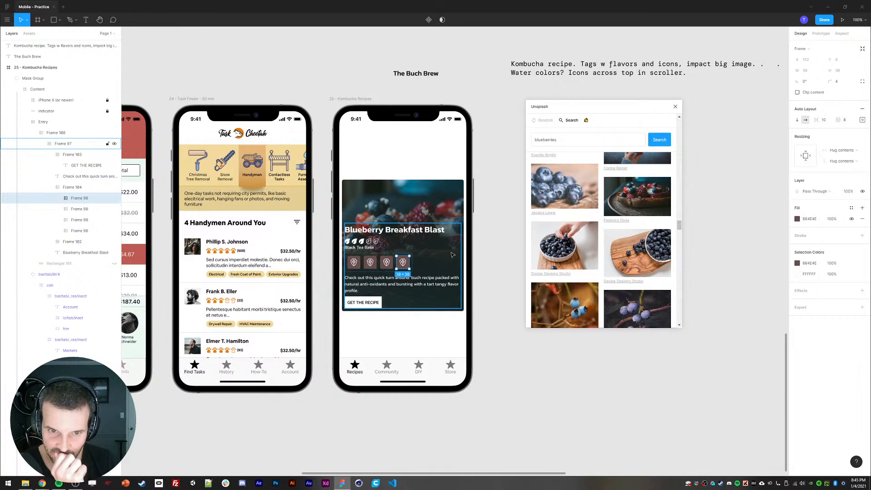
click(497, 259)
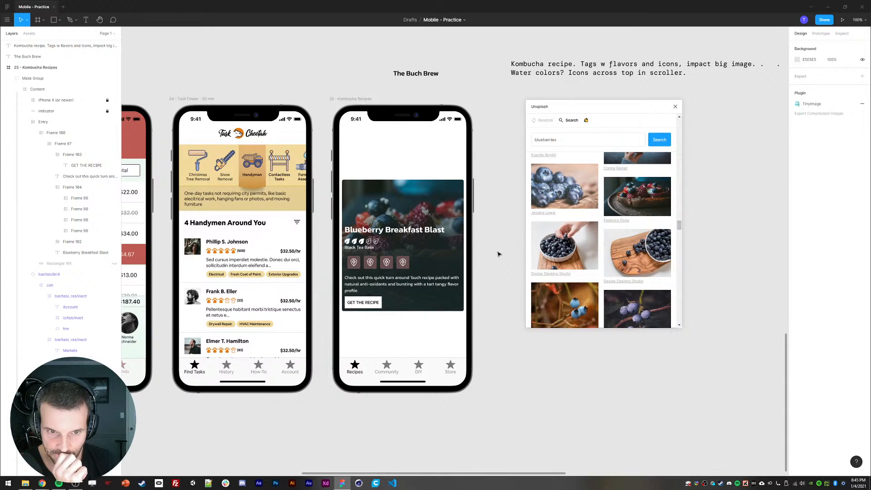
Step: Set the auto layout padding of the icon badge row to 0
double_click(356, 266)
double_click(357, 266)
click(356, 266)
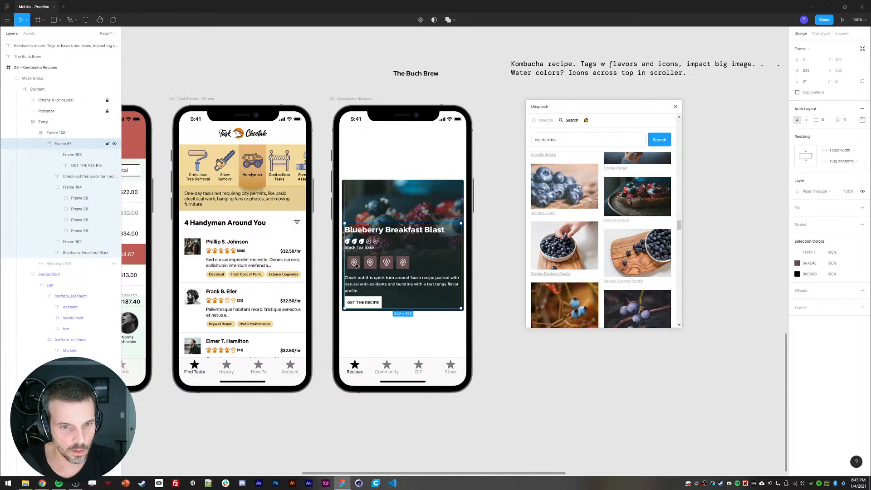
click(356, 266)
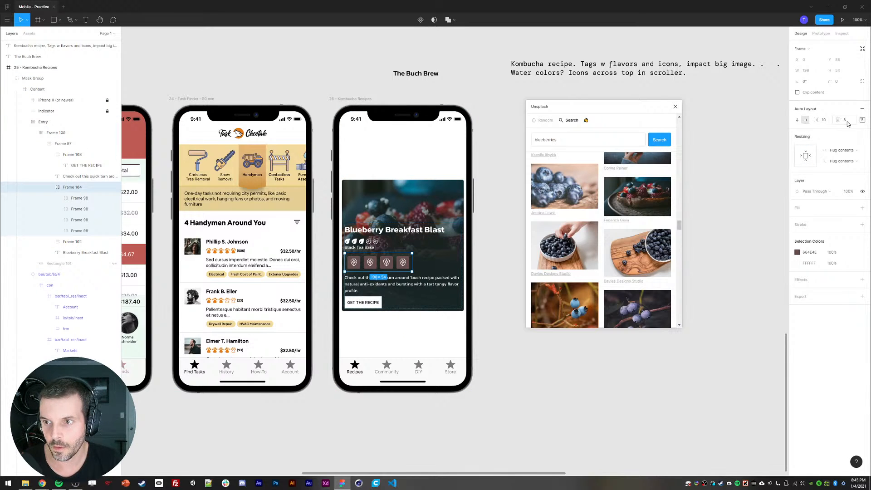
text(0)
key(Return)
click(578, 390)
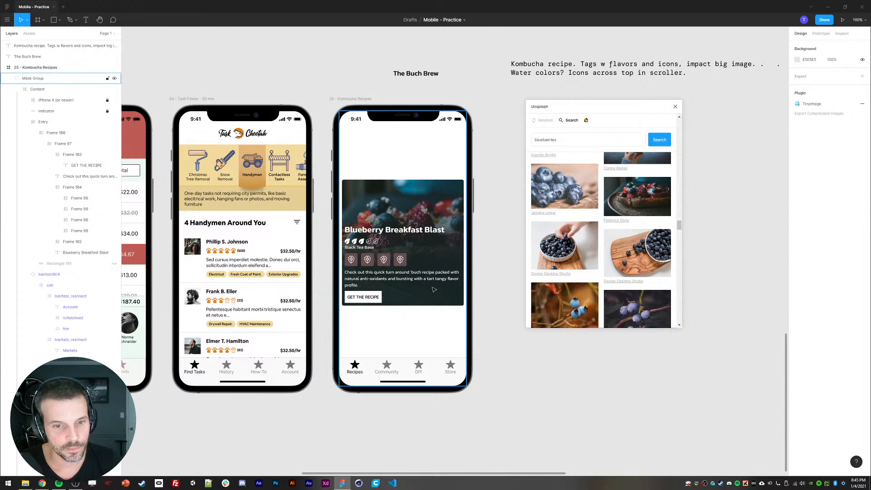
Step: Select the icon group inside the second badge of the row
double_click(369, 258)
double_click(368, 260)
double_click(368, 259)
double_click(367, 260)
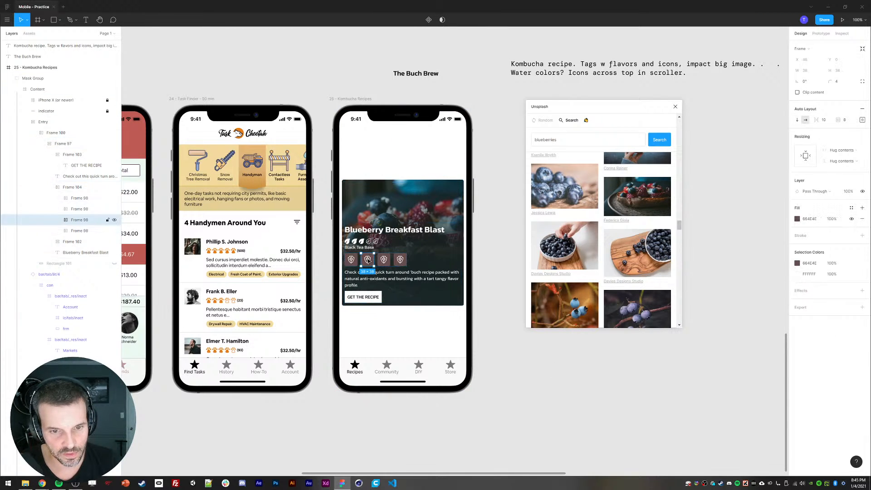
double_click(368, 259)
Step: Switch to File Explorer and look through the icon previews in the 2770901-health png folder
key(alt+Tab)
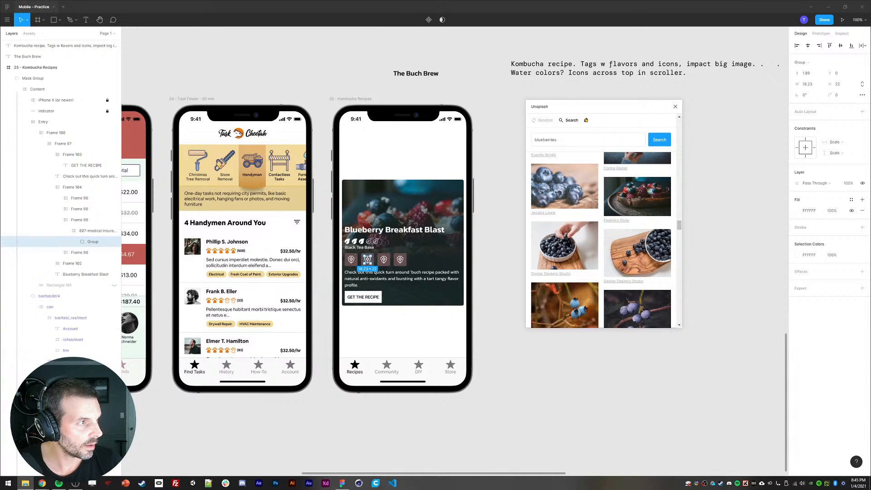
drag(0, 136, 369, 57)
click(335, 136)
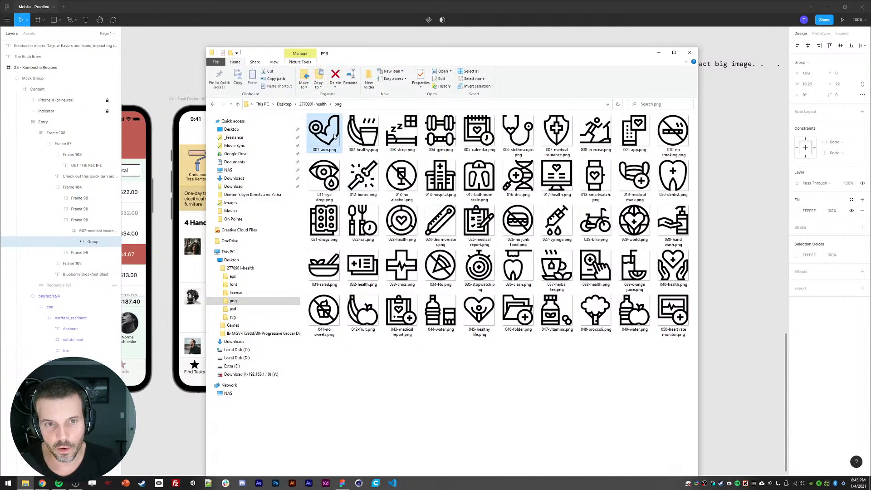
click(363, 137)
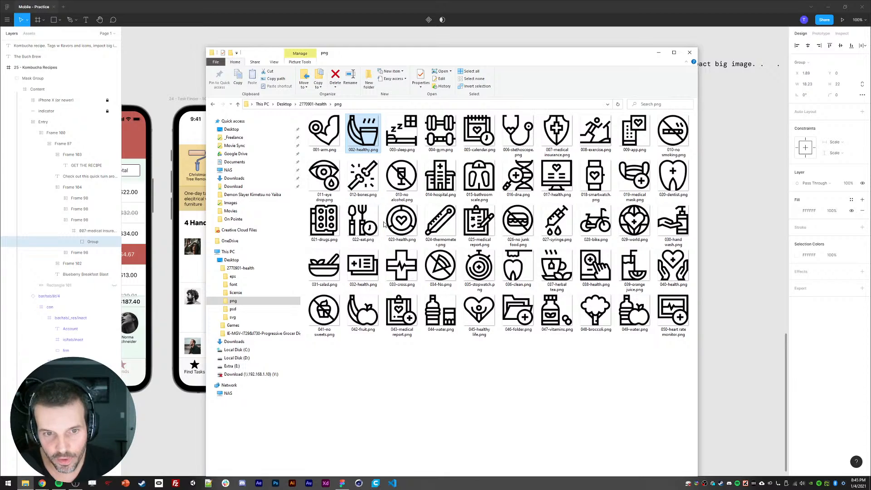
click(359, 189)
Step: Open the svg folder of 2770901-health and select 001-arm.svg, 002-healthy.svg and 008-exercise.svg
click(212, 104)
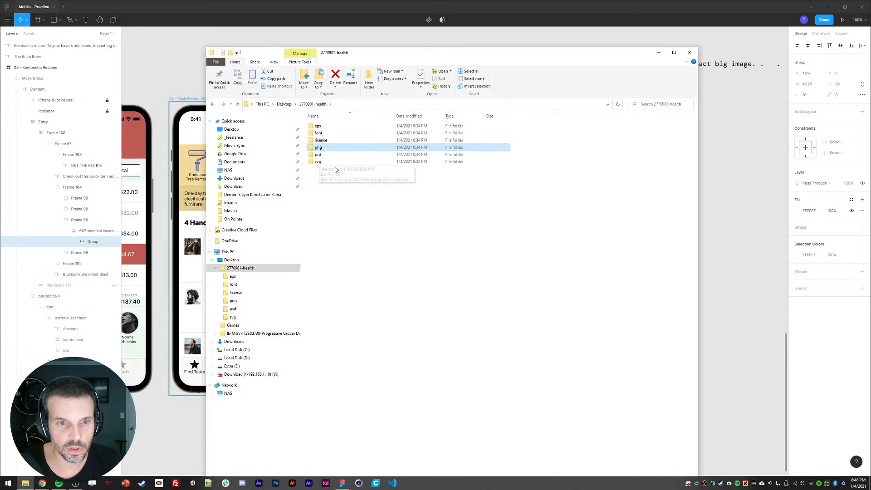
double_click(321, 162)
click(324, 126)
ctrl+click(327, 132)
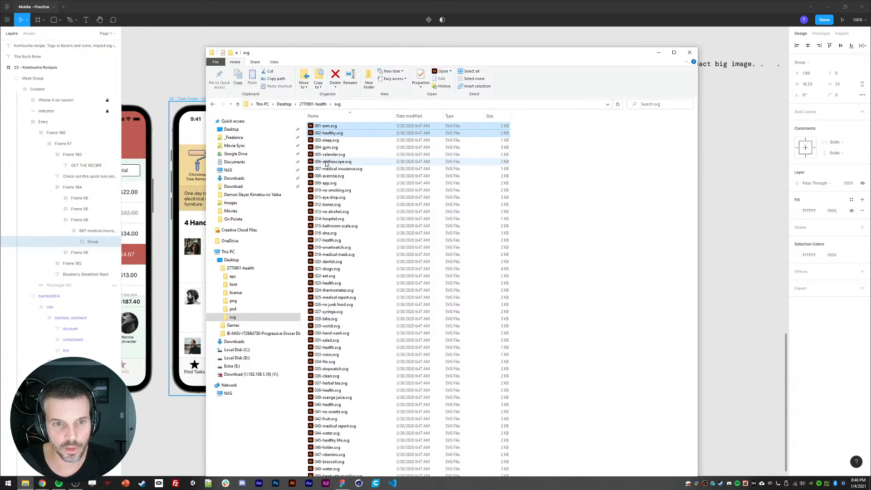
ctrl+click(320, 176)
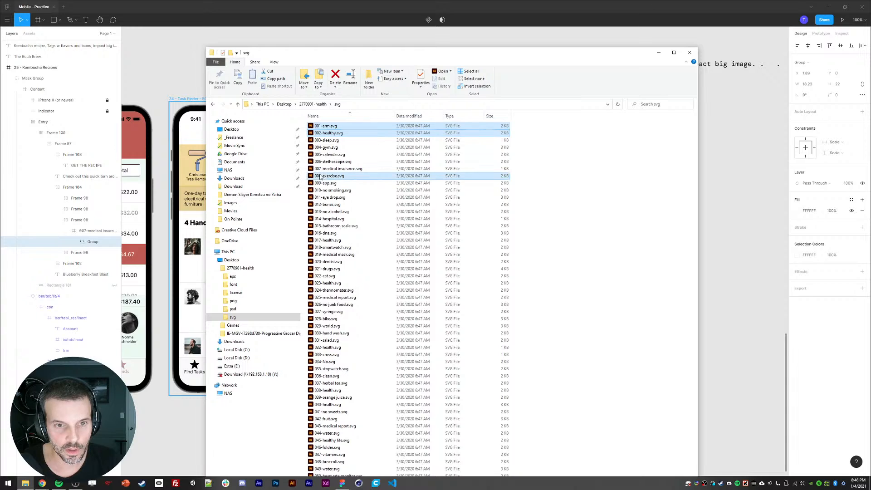
click(235, 79)
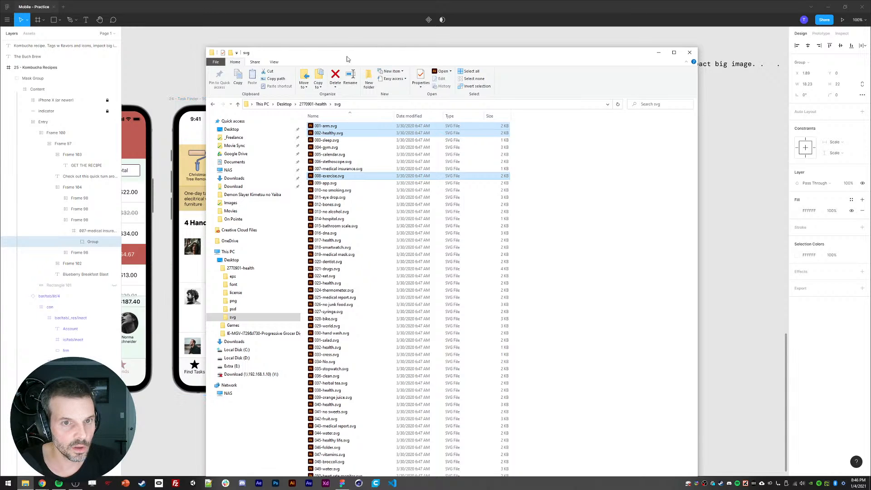
Step: Import the three selected SVG icons onto the Figma canvas below the phone mockups and close the Unsplash plugin
key(alt+Tab)
drag(1, 227, 559, 416)
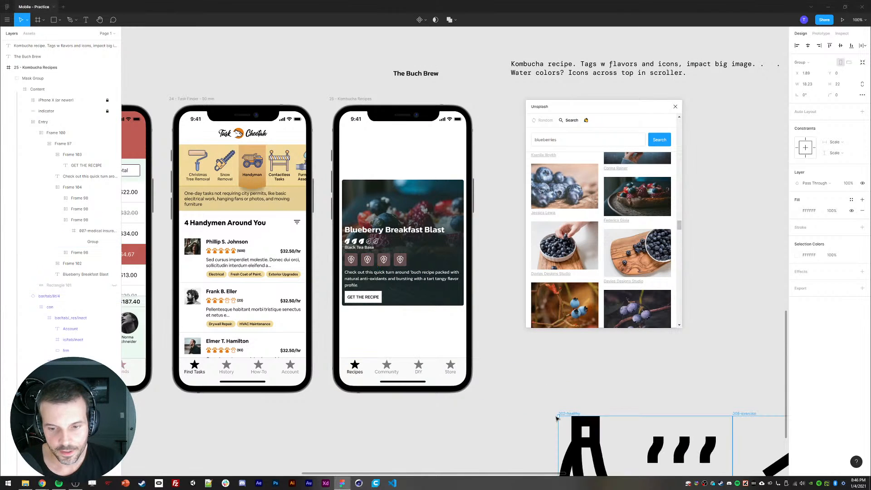
drag(512, 387, 318, 126)
click(675, 107)
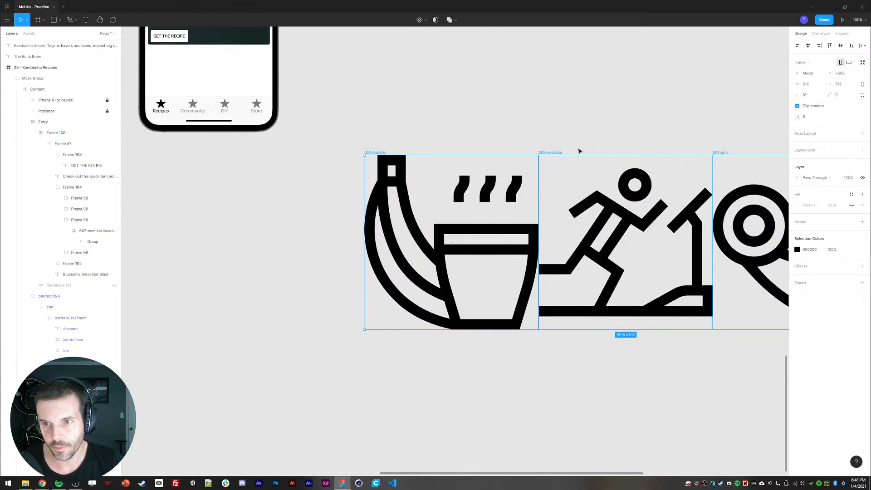
Step: Check the dimensions of the icon group inside the first badge on the recipe card
scroll(499, 218, down, 5)
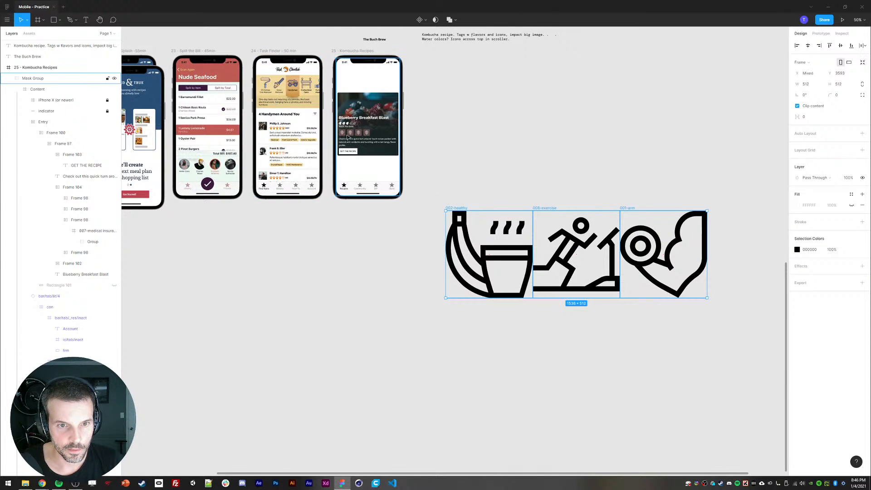
ctrl+click(342, 135)
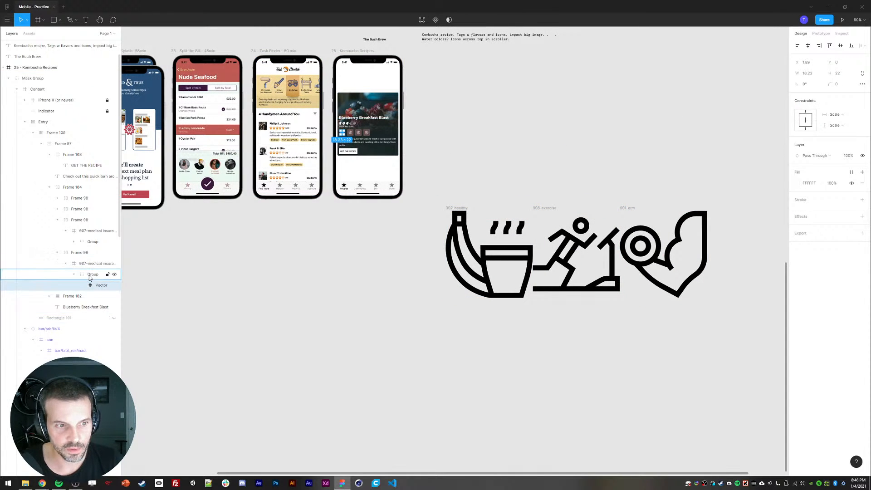
click(89, 275)
Step: Shrink the imported 002-healthy, 008-exercise and 001-arm frames to a height of 2 with locked proportions and set their spacing to 10
click(516, 212)
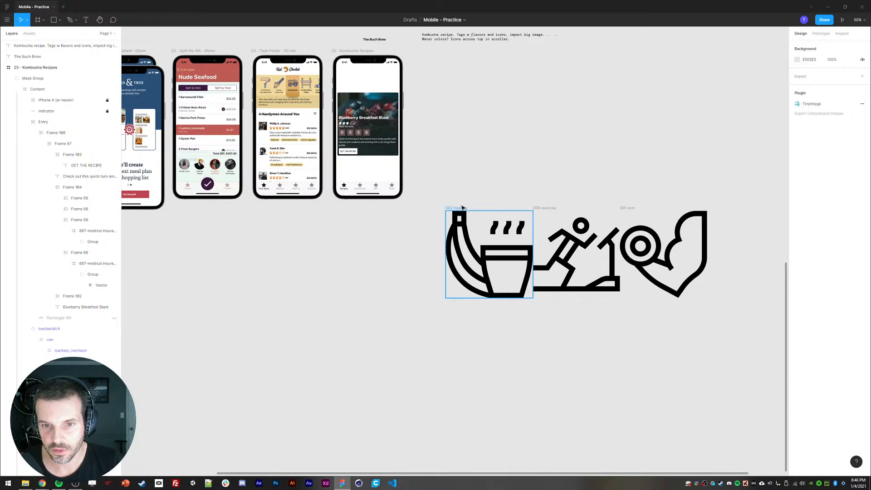
shift+click(546, 211)
shift+click(628, 209)
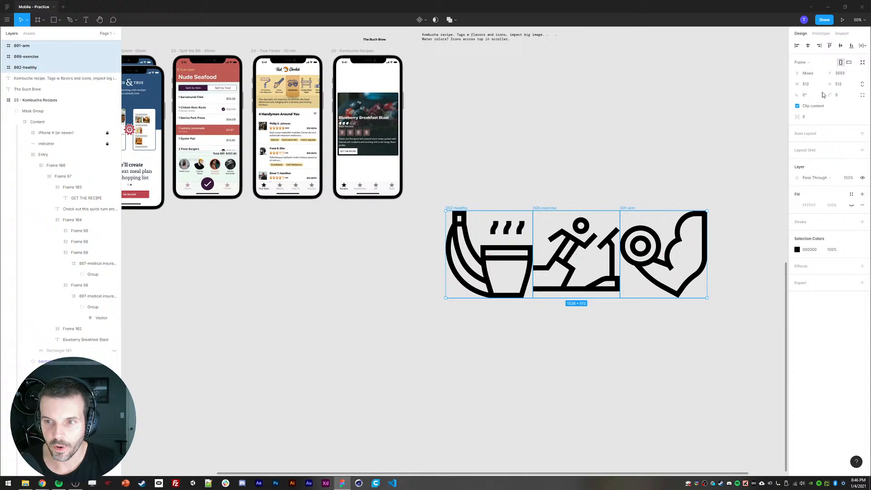
click(844, 84)
text(25)
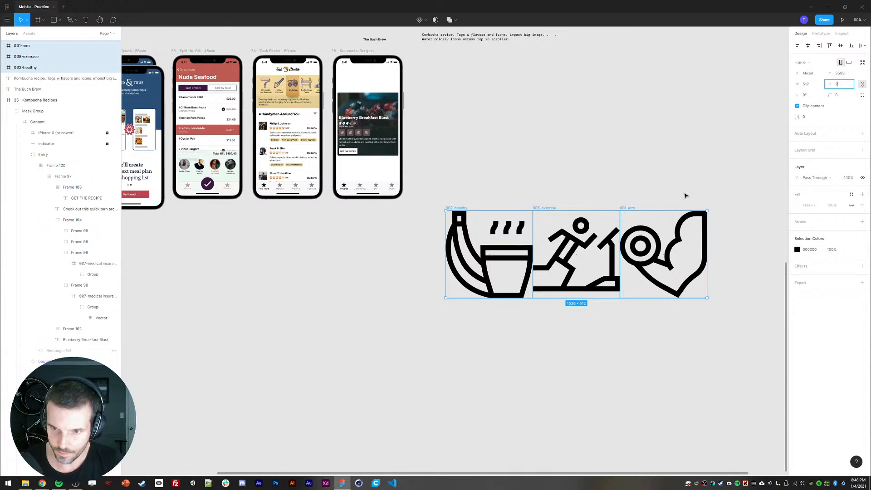
key(Return)
scroll(720, 142, left, 1)
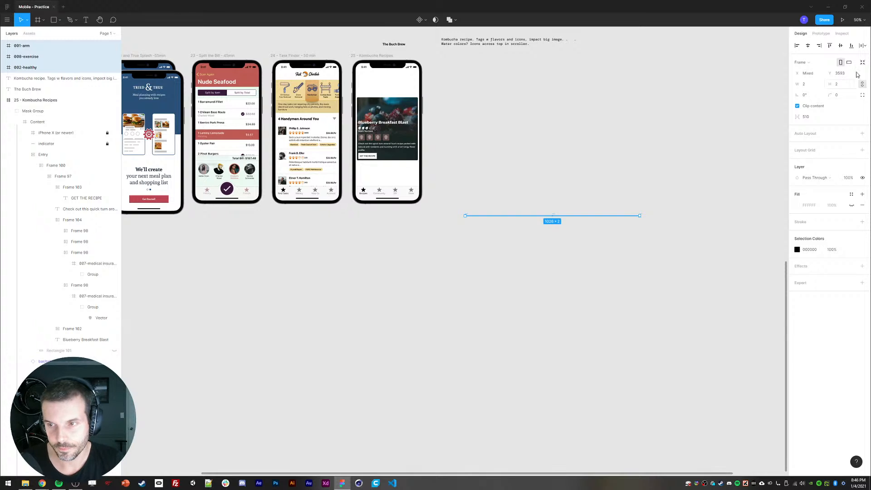
click(811, 118)
text(10)
key(Return)
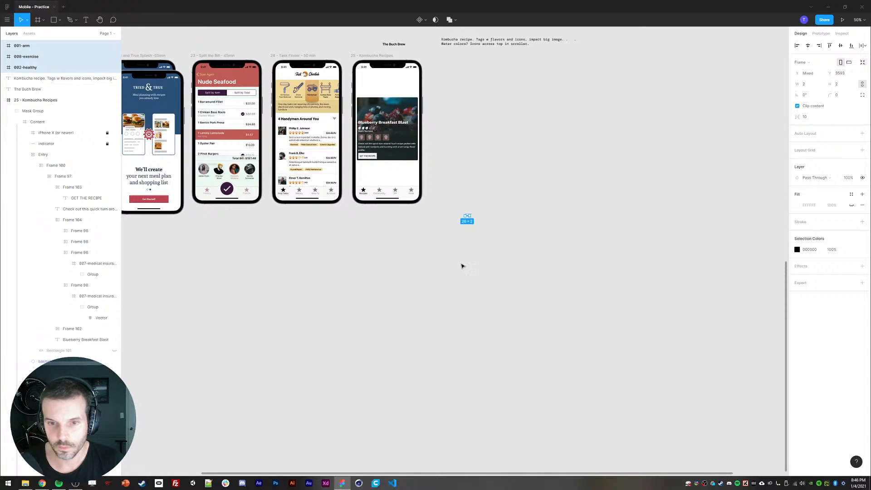
Step: Resize the three selected icon frames to 20 × 20 and set the spacing between them to 0
scroll(474, 257, up, 5)
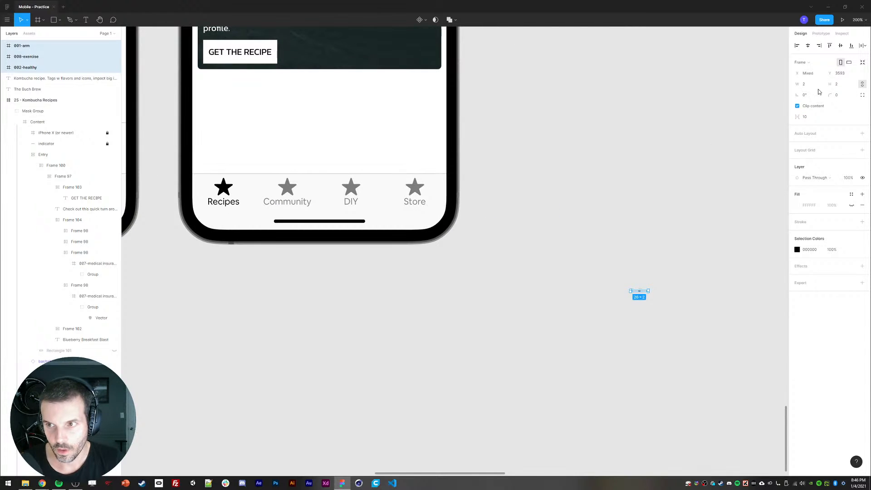
drag(844, 85, 821, 85)
text(20)
key(Return)
drag(812, 118, 787, 118)
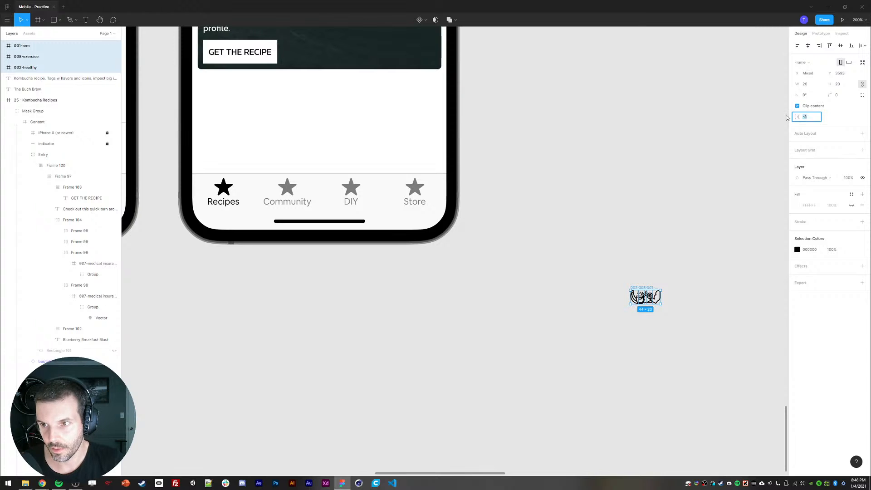
text(0)
key(Return)
Step: Replace the shield icon in the recipe card's second badge with the icon group from the 002-healthy frame
drag(638, 297, 529, 90)
drag(508, 73, 606, 233)
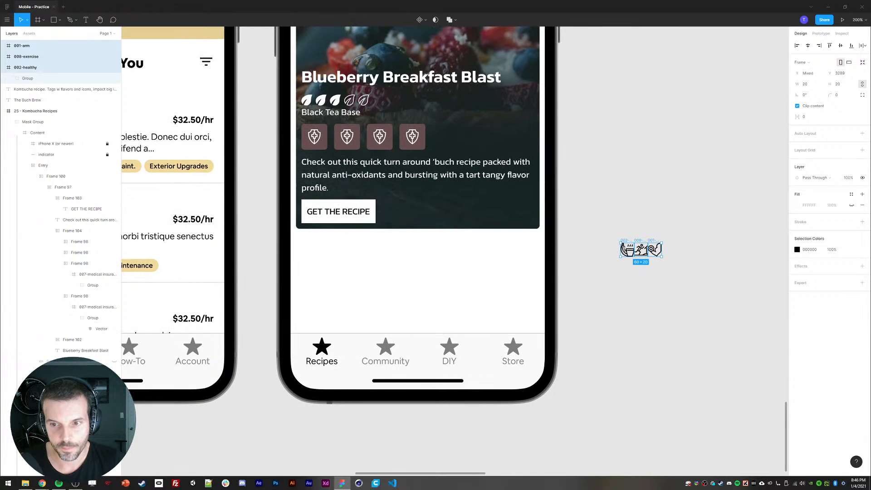
double_click(628, 250)
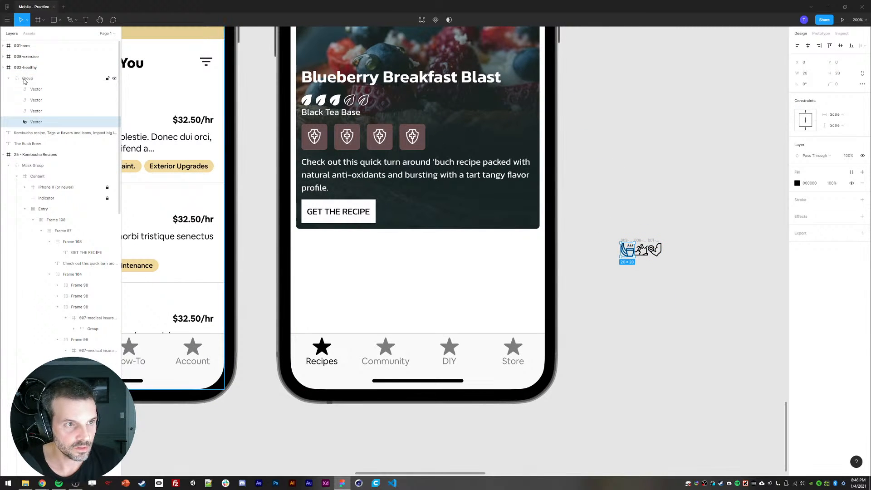
drag(25, 81, 37, 322)
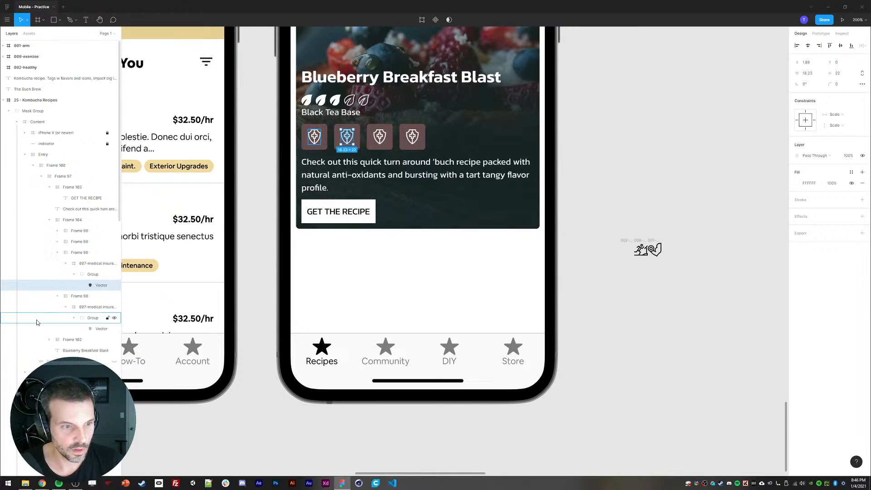
click(86, 274)
key(ctrl+v)
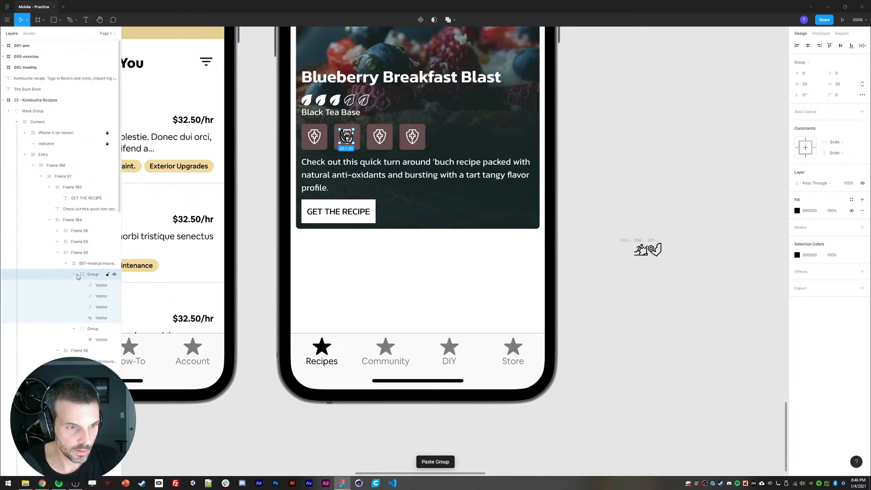
Step: Replace the shield in the third badge with the 008-exercise icon group and remove the leftover 008-exercise frame
click(640, 248)
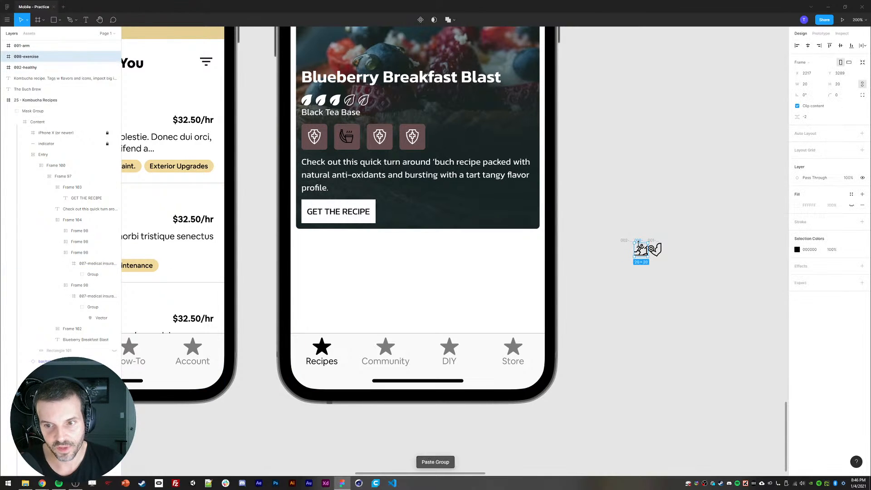
double_click(639, 247)
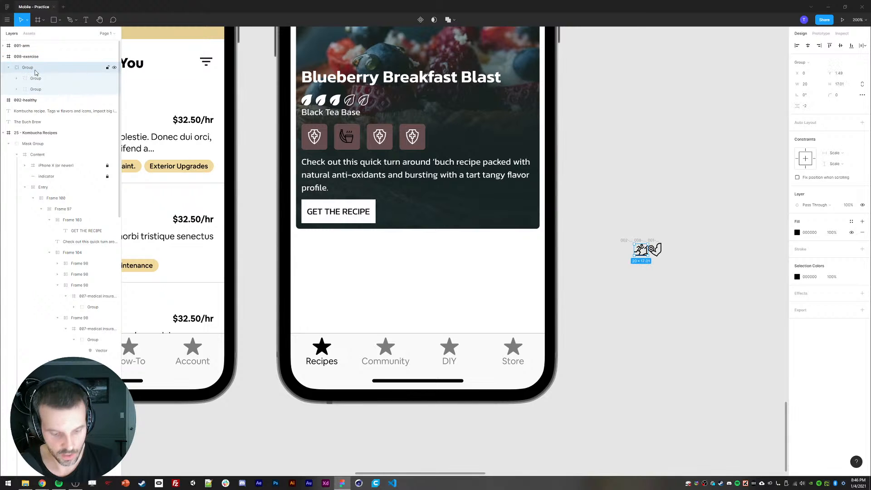
click(26, 56)
key(Delete)
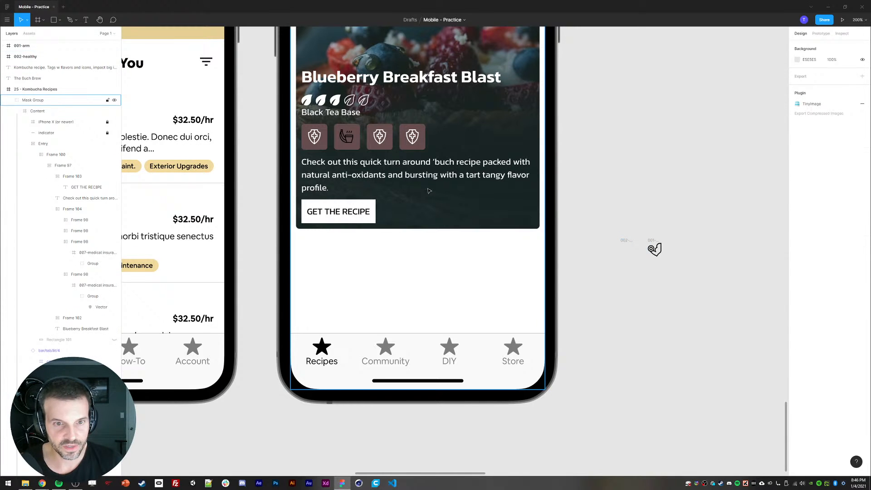
ctrl+click(377, 135)
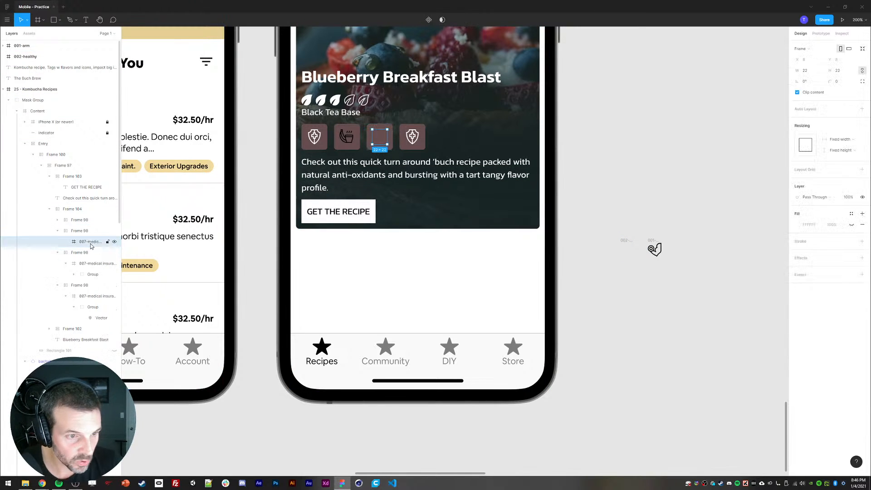
key(ctrl+shift+r)
Step: Replace the shield icon in the fourth badge with the 001-arm icon group, clearing the original off the canvas
click(655, 249)
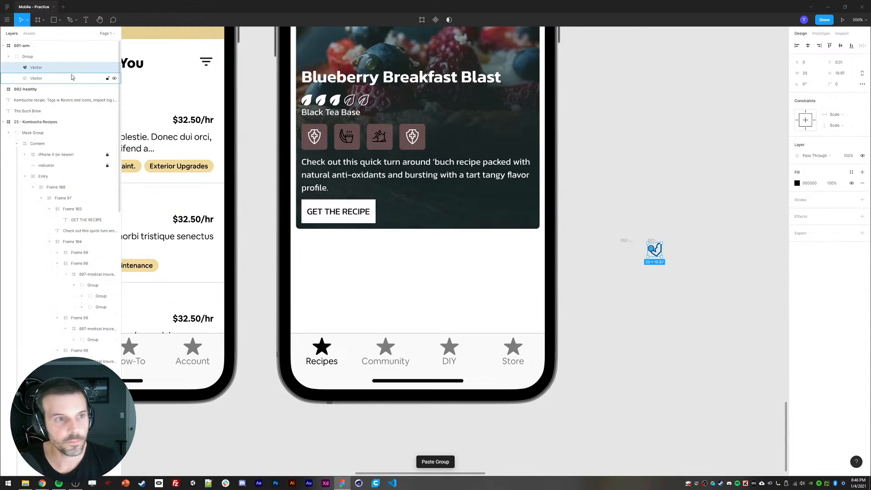
key(Delete)
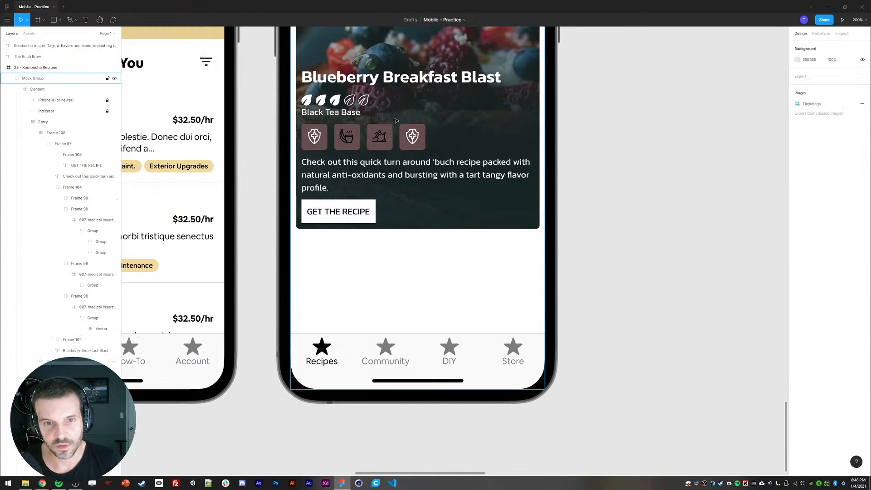
ctrl+click(412, 136)
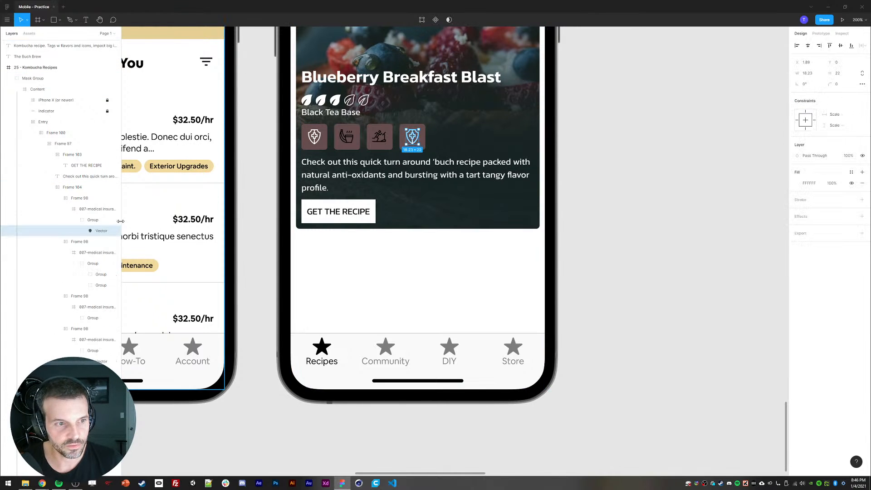
click(89, 210)
key(ctrl+shift+r)
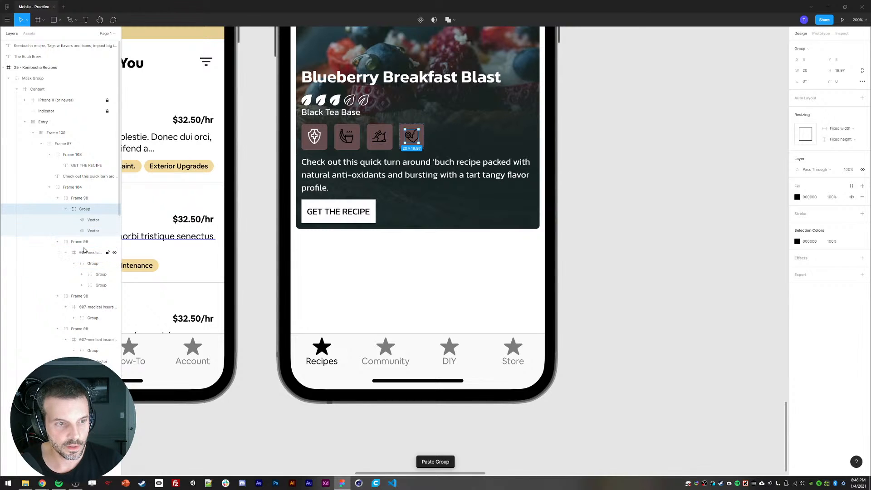
Step: Recolor the bowl, exercise and arm icons in the last three badges from black to white
shift+click(88, 252)
shift+click(88, 307)
click(797, 235)
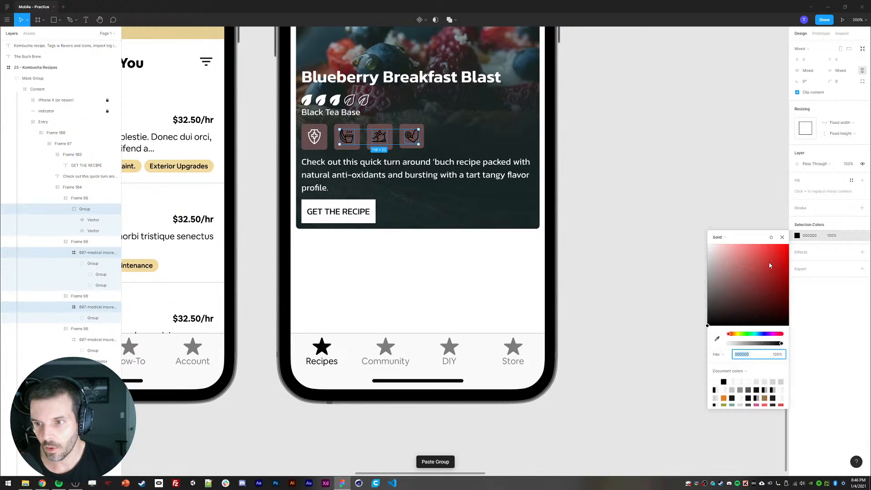
drag(771, 264, 628, 184)
click(604, 147)
drag(615, 102, 616, 222)
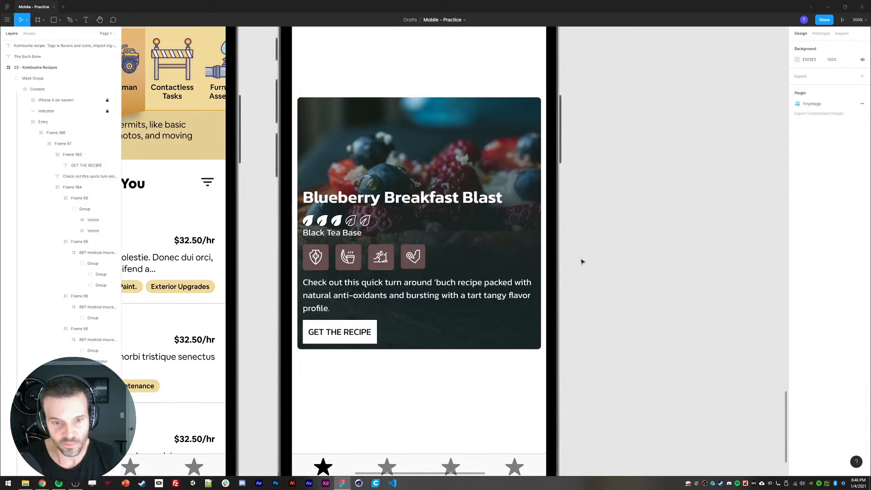
Step: Move the Black Tea Base label above the Blueberry Breakfast Blast title and reword it as "Black Tea Kombucha"
key(ctrl+minus)
drag(606, 240, 632, 222)
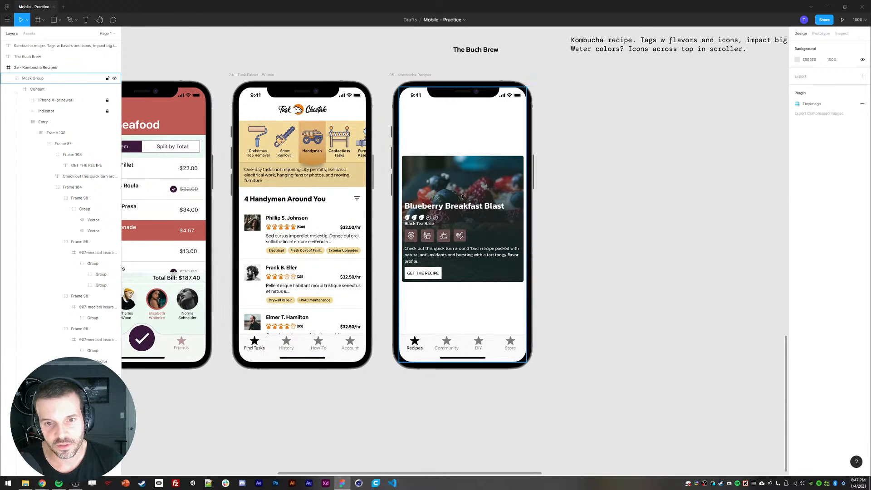
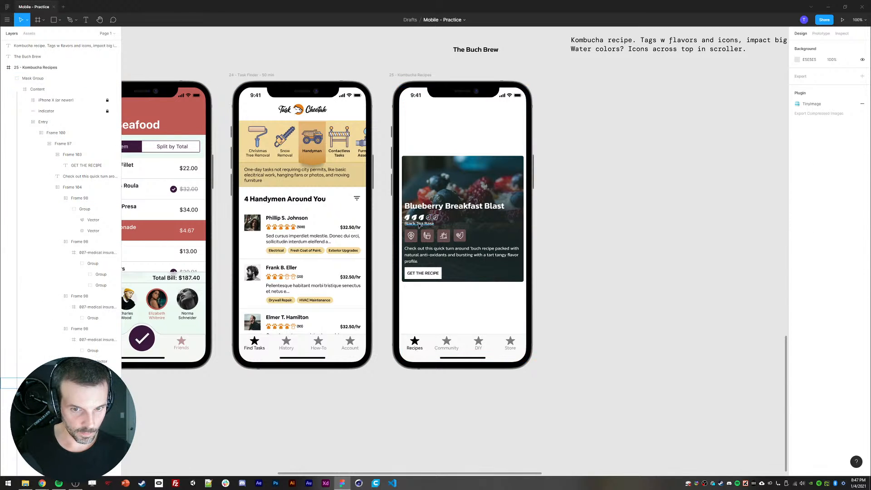
click(420, 224)
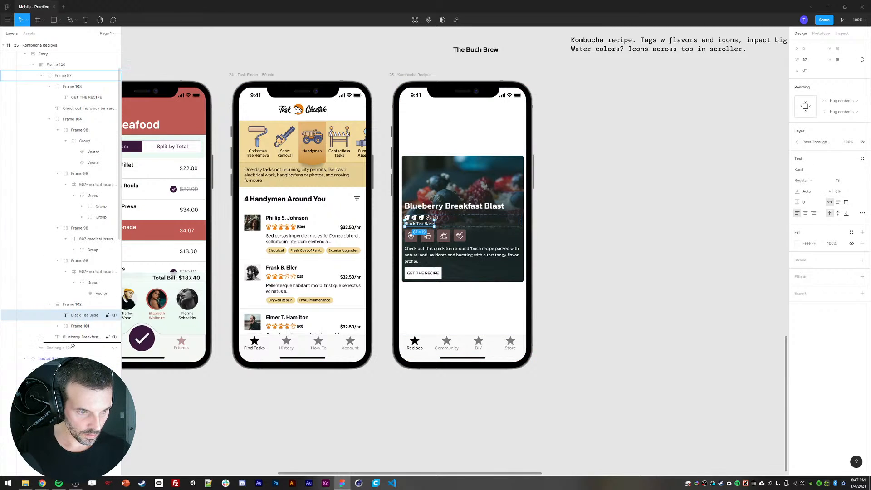
drag(71, 345, 71, 346)
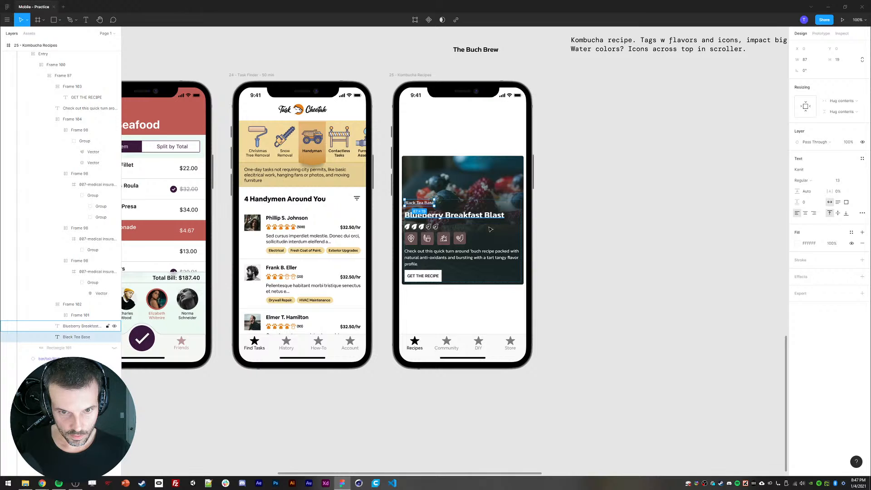
click(538, 244)
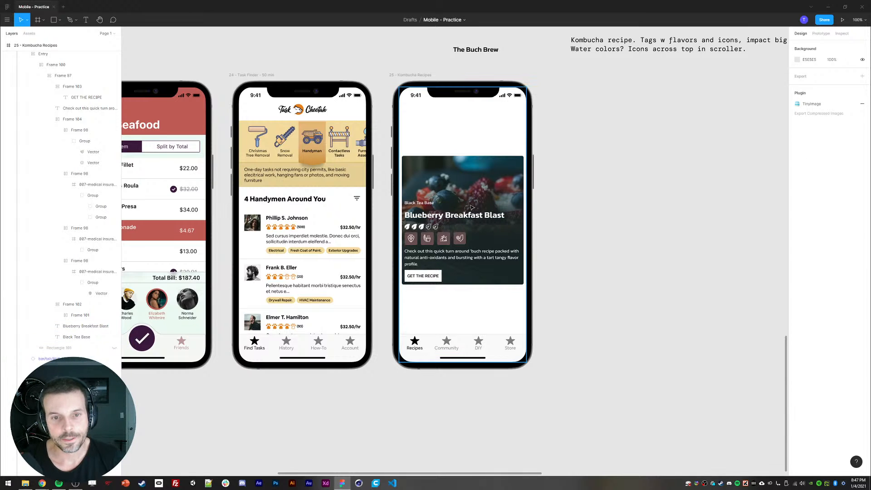
ctrl+click(429, 205)
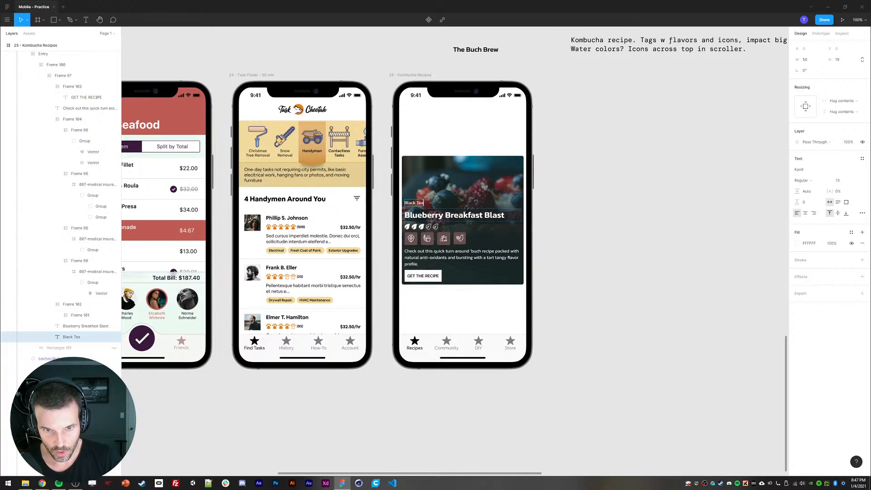
text(cha)
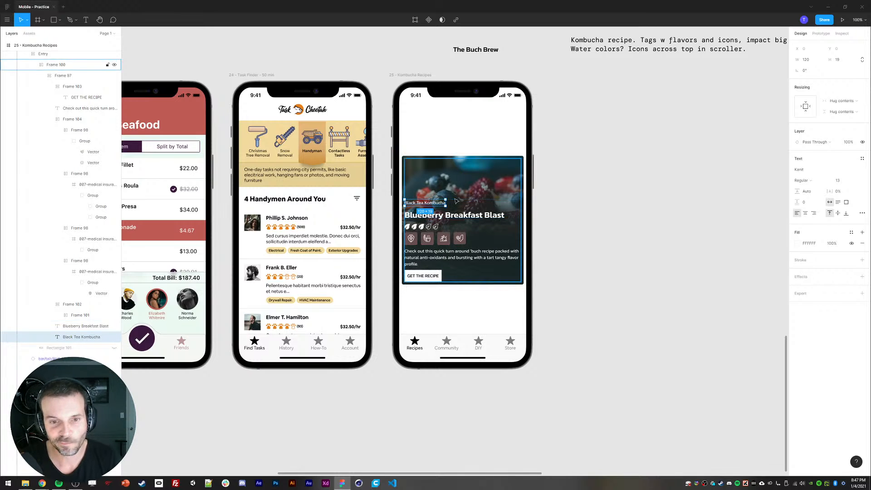
Step: Try to tighten the Black Tea Kombucha label and the recipe title by wrapping them in an auto layout with 0 spacing
shift+click(454, 215)
key(shift+a)
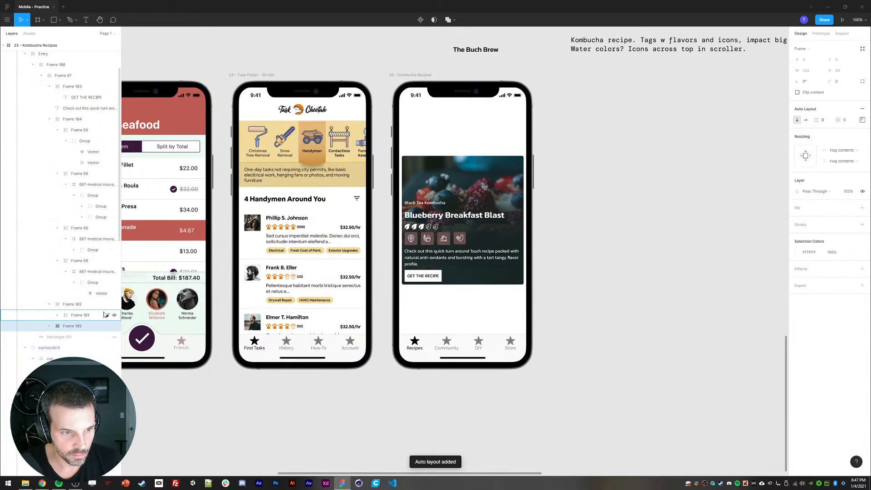
text(0)
key(Return)
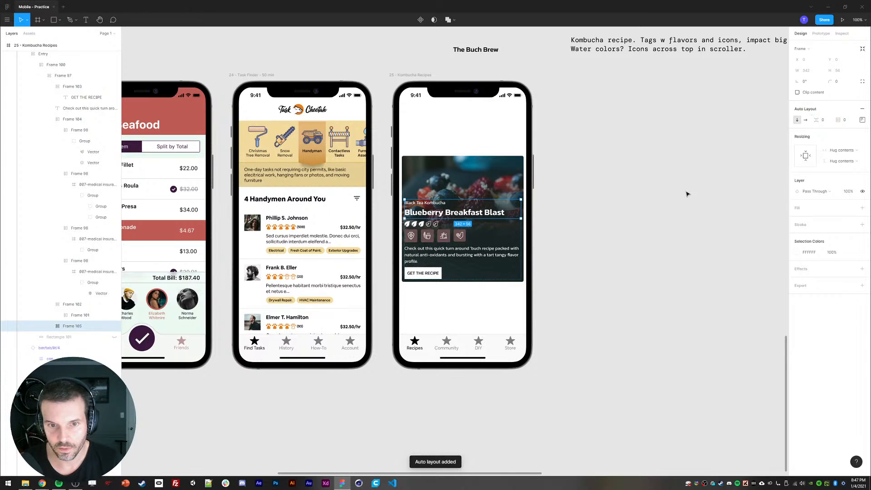
click(827, 120)
text(8)
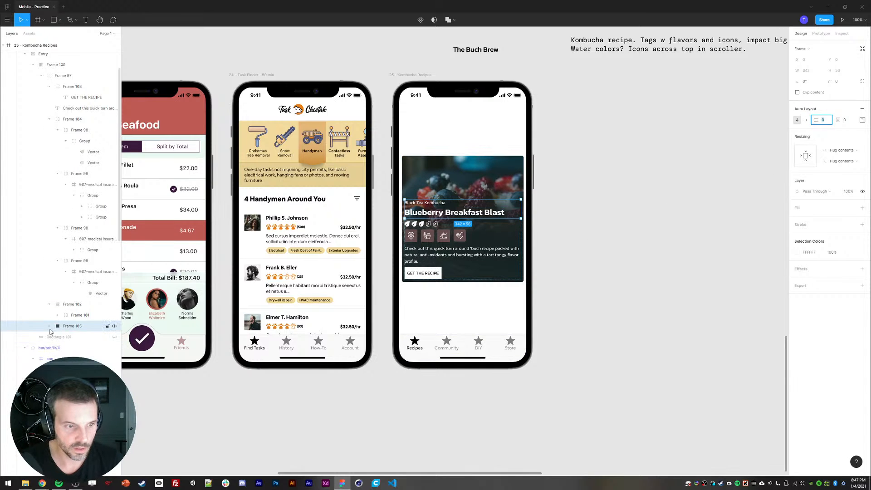
key(Return)
key(Return)
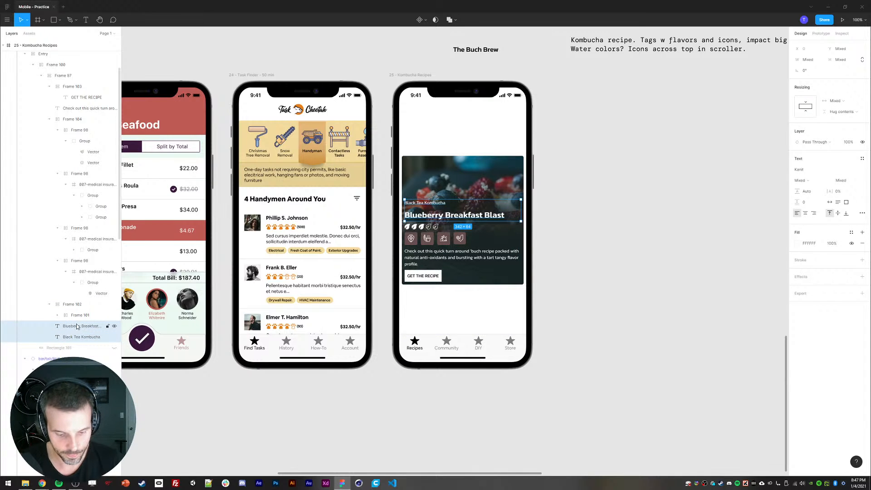
Step: Group the Black Tea Kombucha label with the recipe title and move the title up within the group to Y 9
key(ctrl+g)
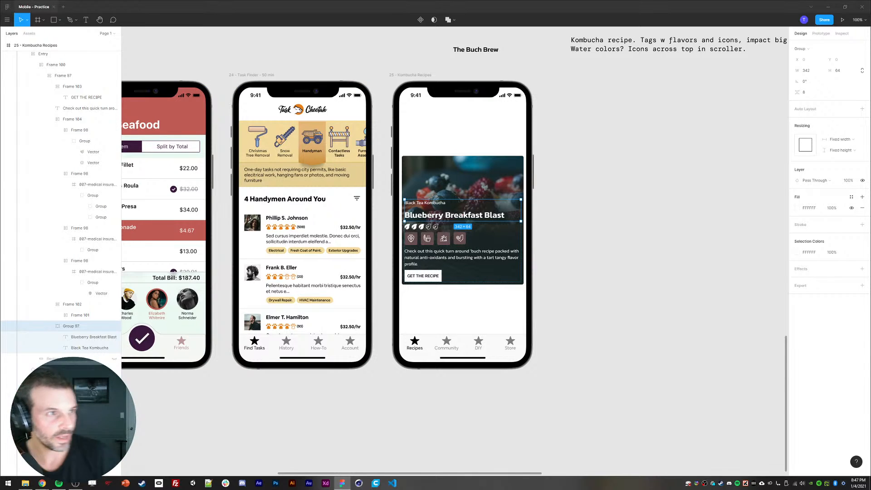
double_click(422, 221)
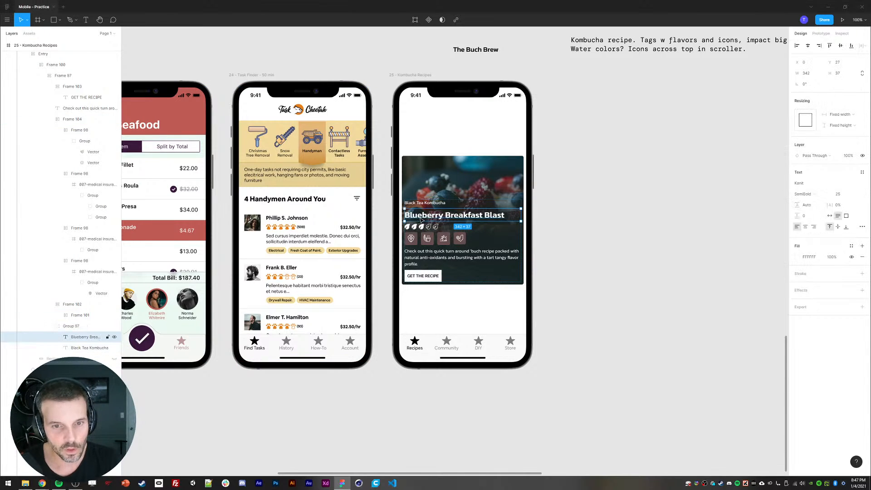
key(shift+Up)
key(shift+Up)
key(Up)
key(Up)
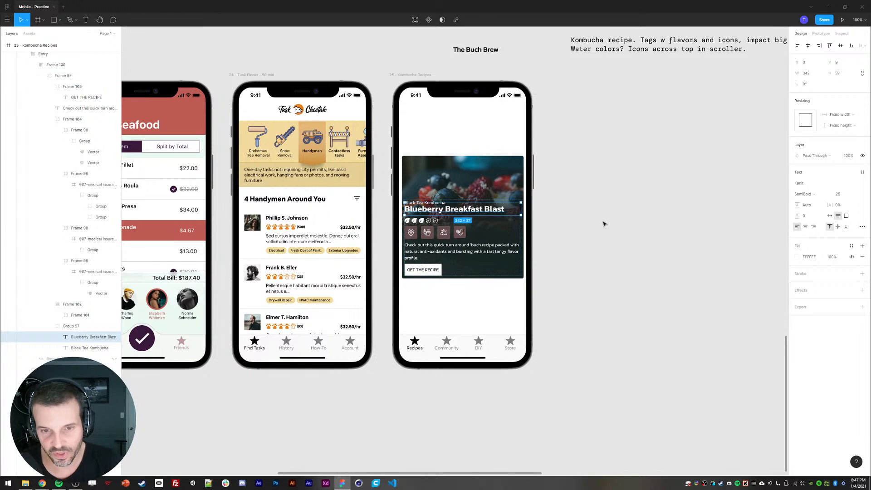
Step: Set the letter case of the Black Tea Kombucha label above the recipe title to all uppercase
click(604, 223)
ctrl+click(432, 205)
ctrl+click(431, 202)
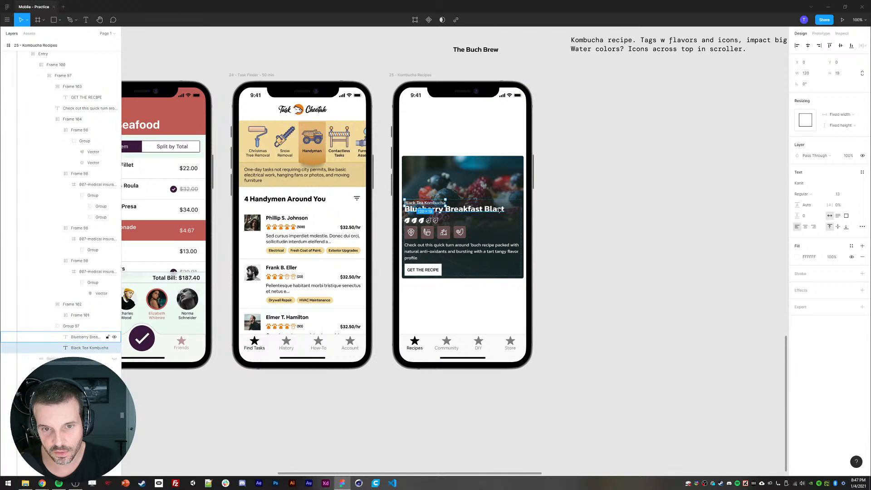
click(862, 226)
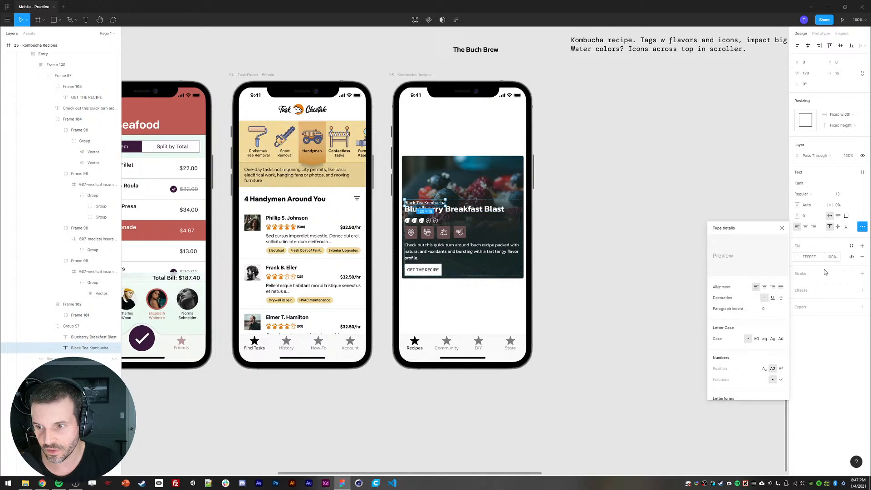
click(757, 339)
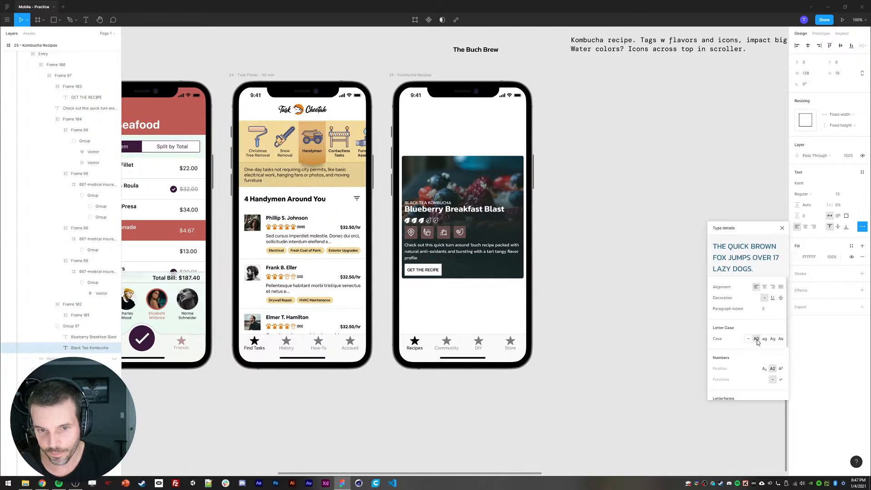
click(782, 229)
Step: Try the Bold weight on the Black Tea Kombucha label and return it to Regular
click(805, 194)
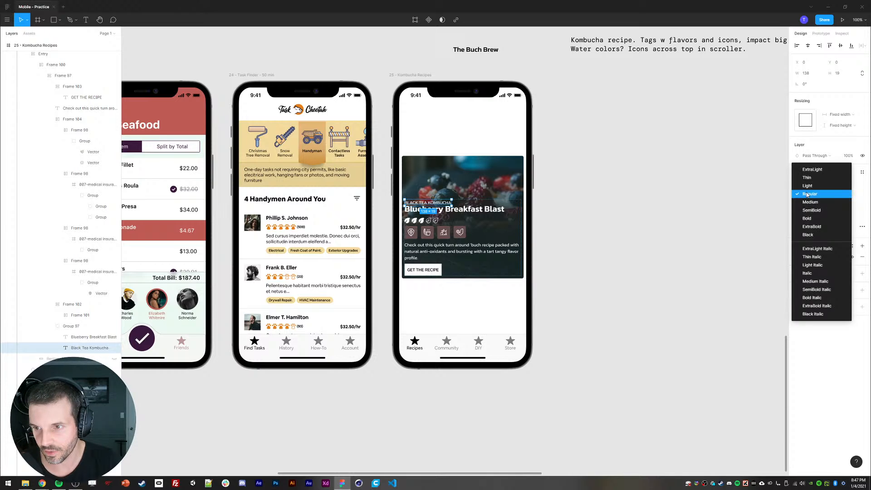
click(808, 218)
click(682, 250)
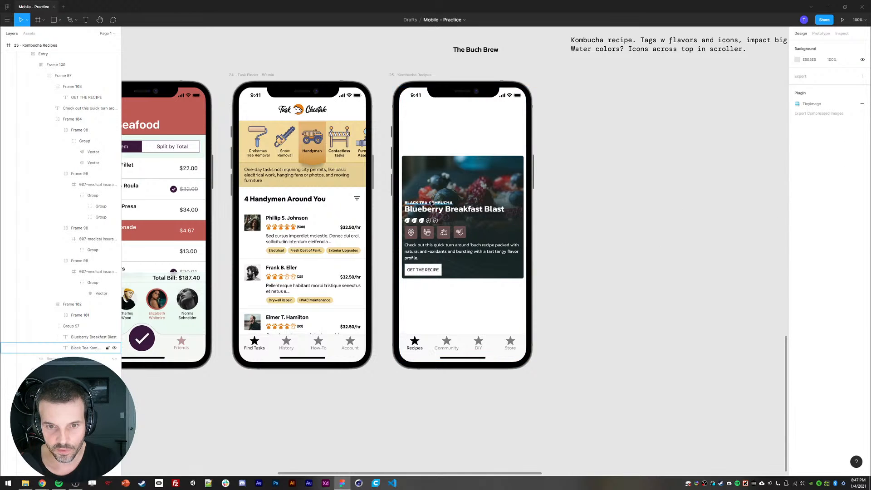
ctrl+click(426, 202)
click(803, 198)
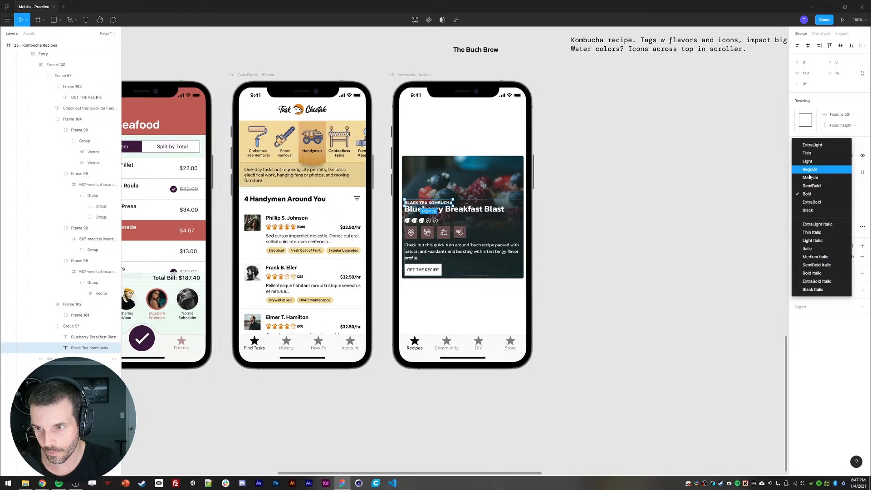
click(812, 168)
click(665, 189)
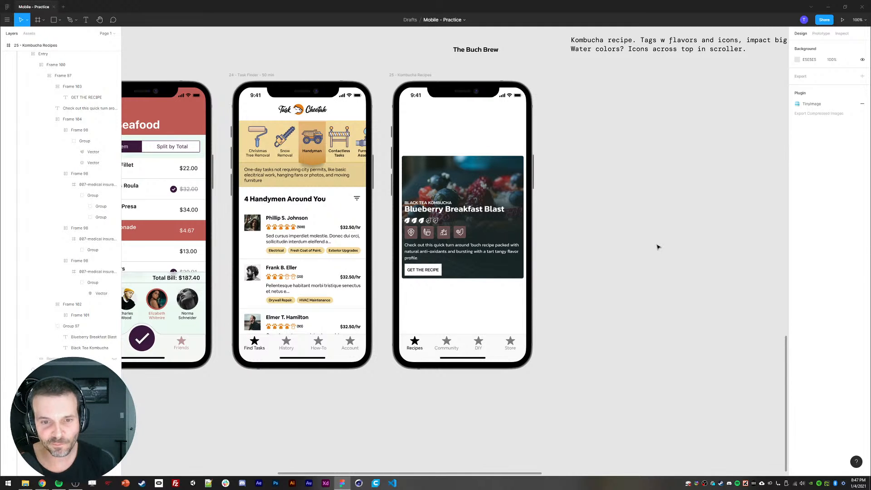
Step: Move the leaf rating row out of its wrapper Frame 102 and delete the emptied frame
click(416, 223)
double_click(416, 223)
double_click(416, 222)
double_click(416, 223)
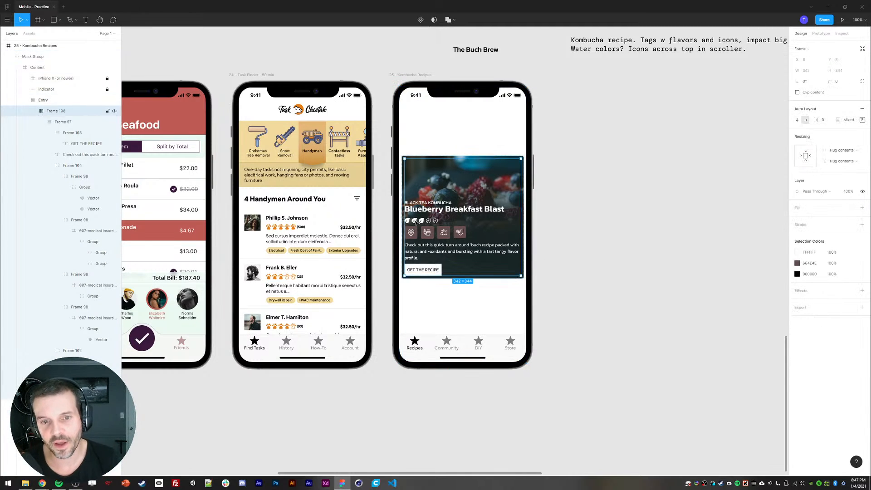
double_click(416, 222)
double_click(416, 222)
double_click(416, 223)
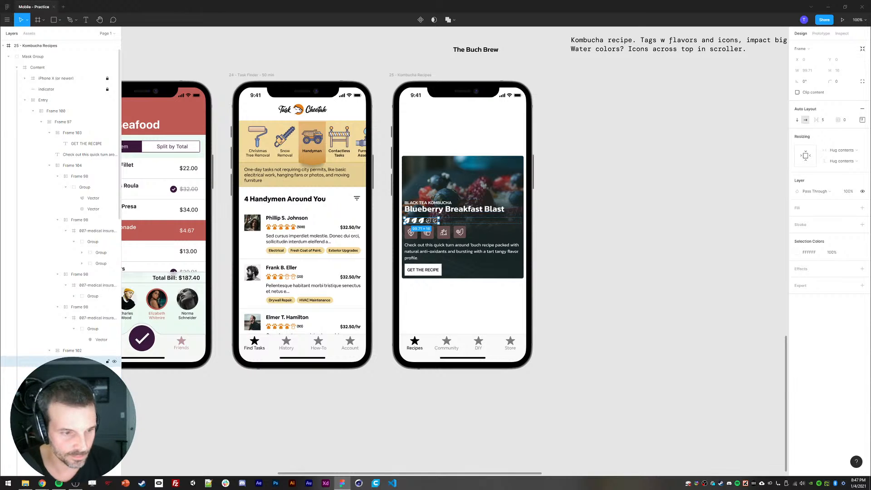
drag(81, 361, 82, 345)
click(81, 362)
key(Delete)
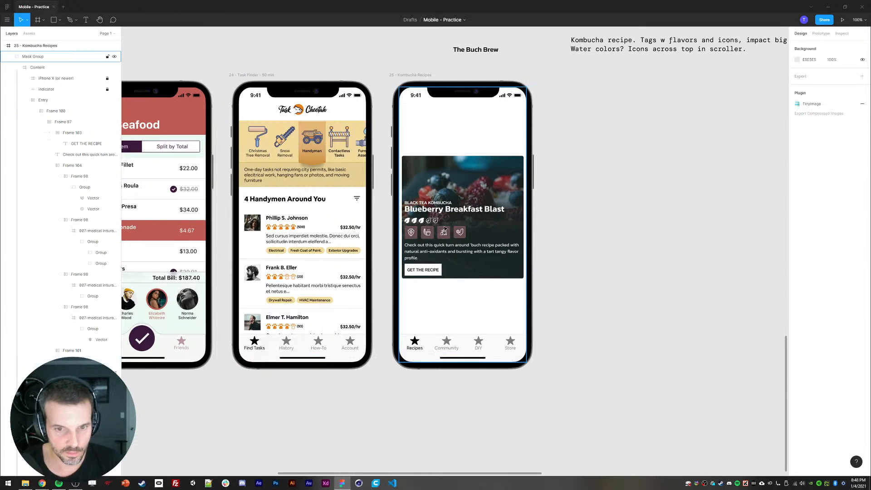
Step: Set the auto layout spacing between the items of the card's text content (Frame 97) to 16
double_click(414, 221)
double_click(414, 221)
double_click(414, 219)
double_click(413, 220)
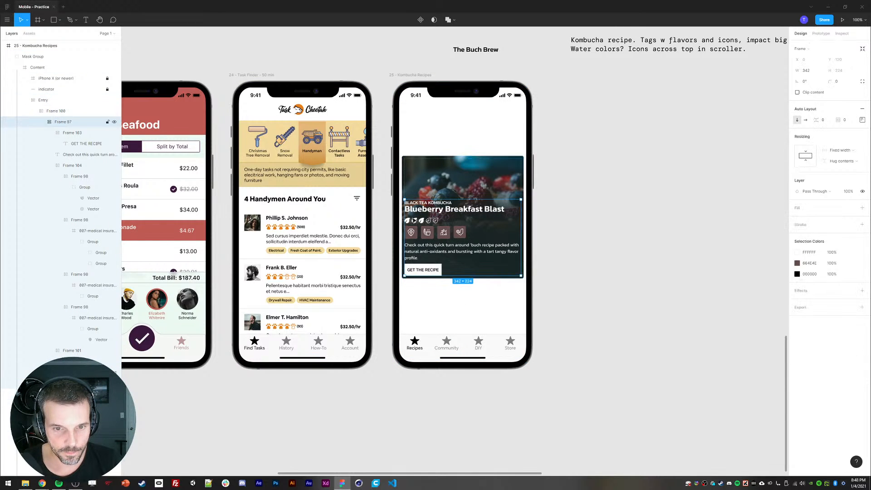
double_click(414, 220)
click(413, 213)
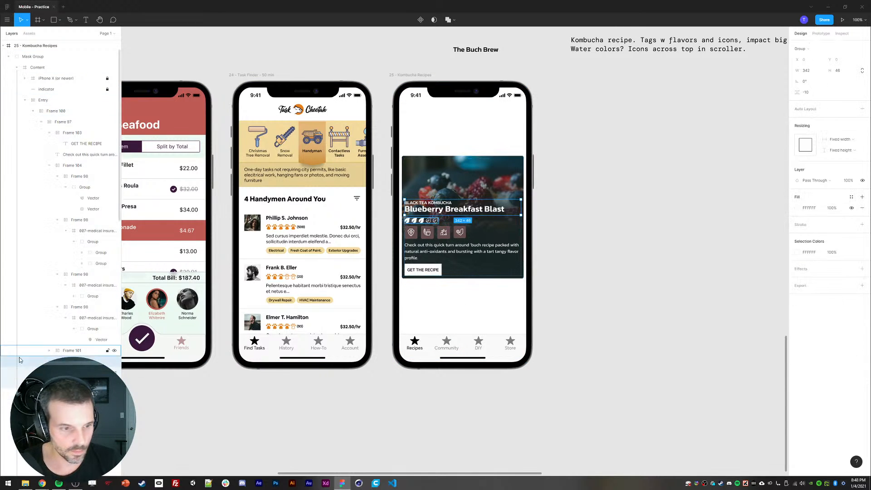
click(63, 122)
click(824, 120)
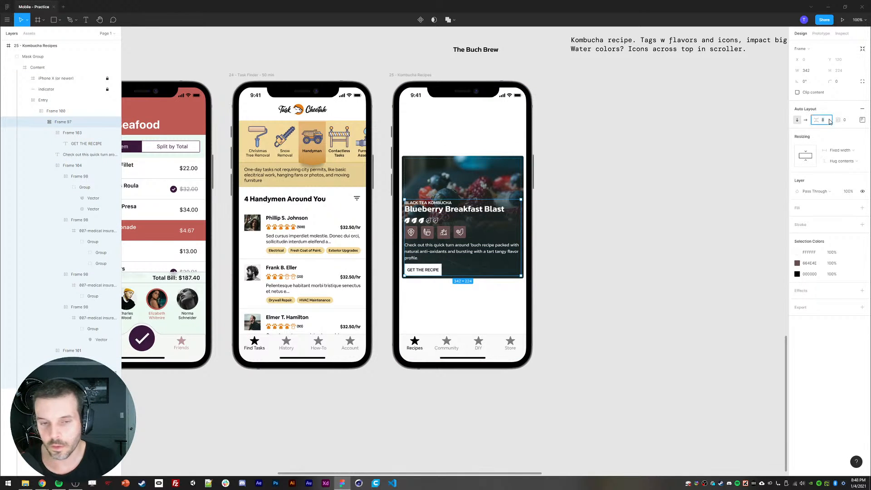
text(16)
key(Return)
click(607, 277)
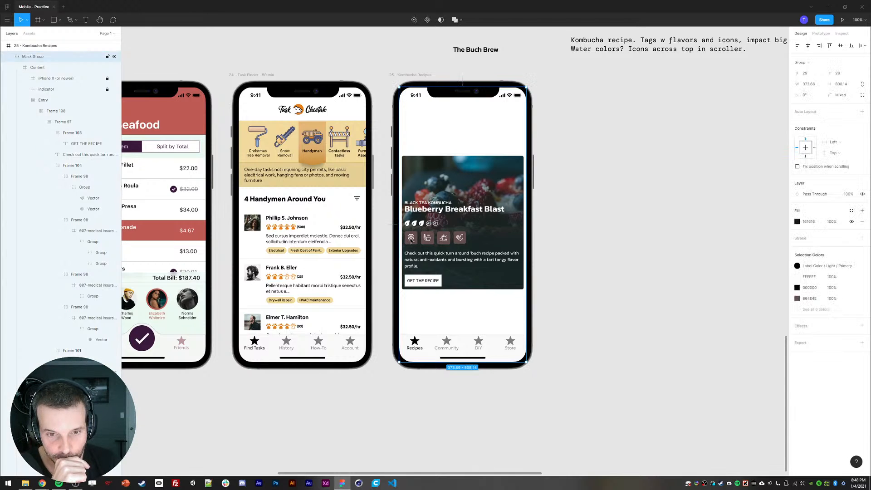
Step: Move the health badge row above the leaf rating into the title group, and nudge it down to Y 54 beneath the recipe title
click(412, 239)
click(70, 166)
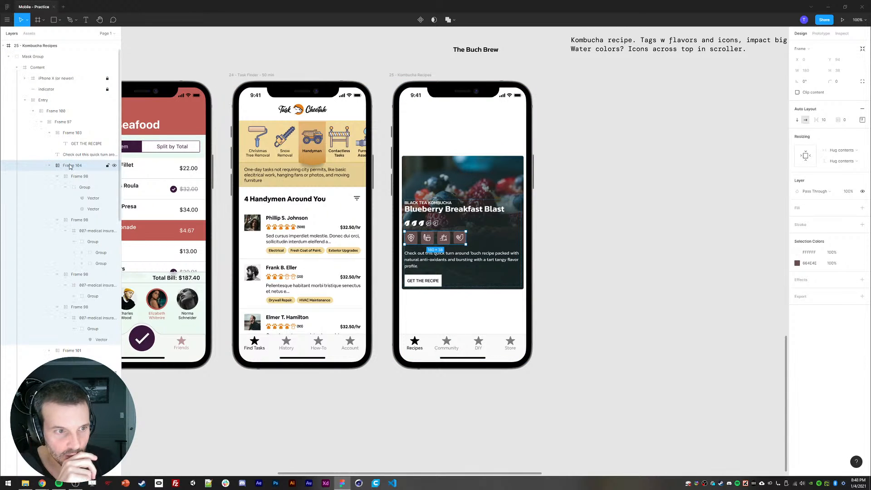
click(50, 166)
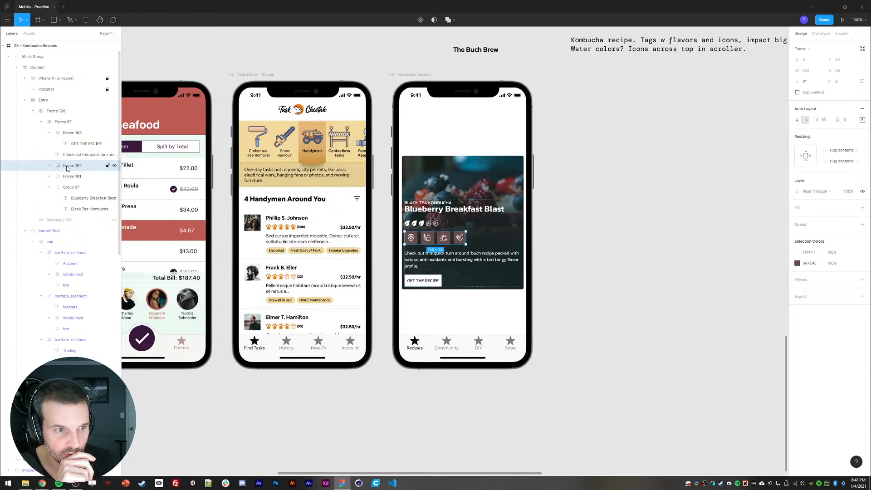
drag(71, 171, 69, 183)
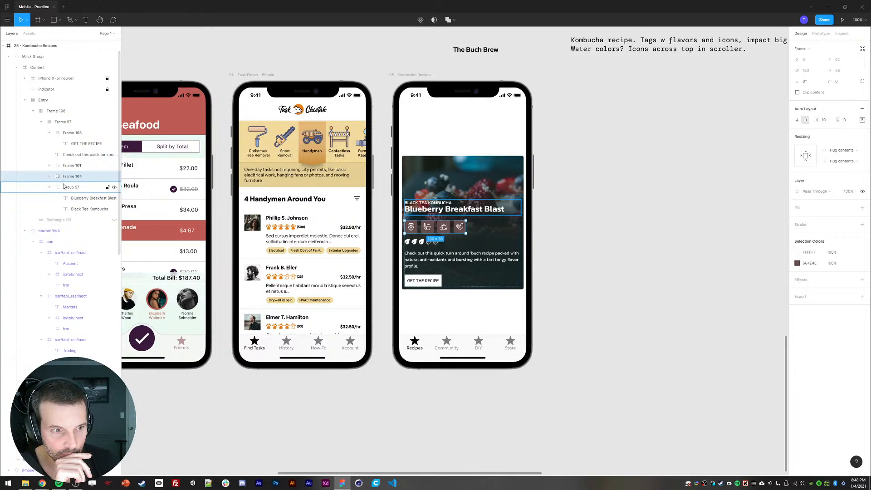
drag(69, 176, 76, 189)
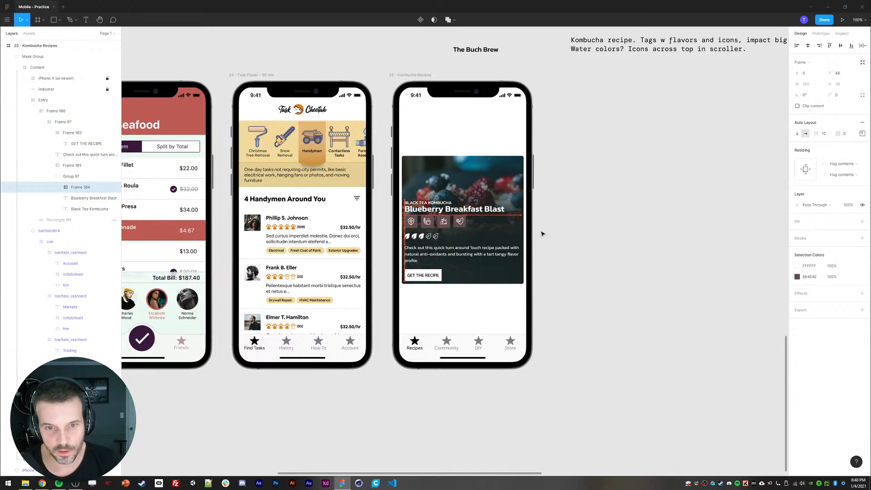
key(shift+Down)
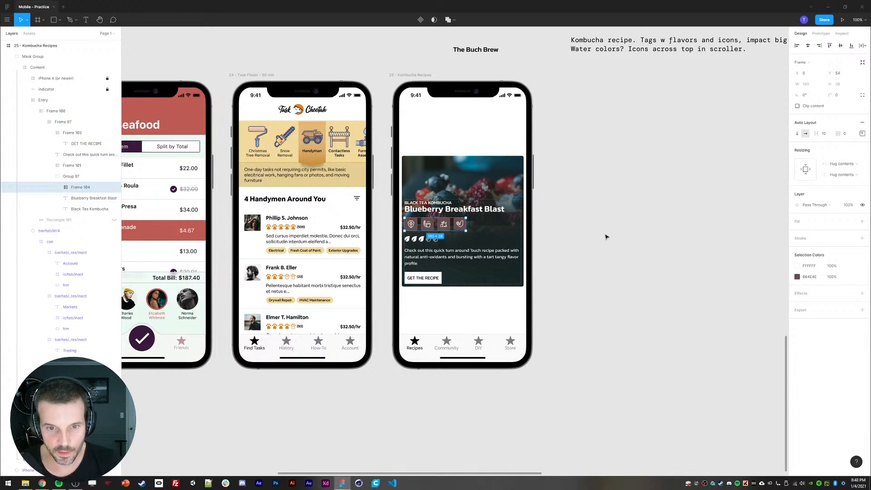
click(607, 237)
Step: Group the leaf rating row with the recipe description text
click(419, 239)
double_click(419, 239)
double_click(420, 240)
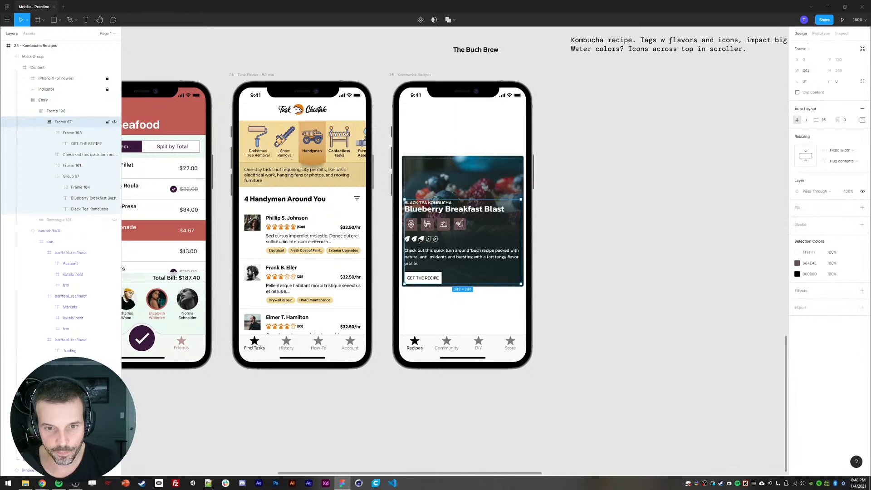
double_click(420, 240)
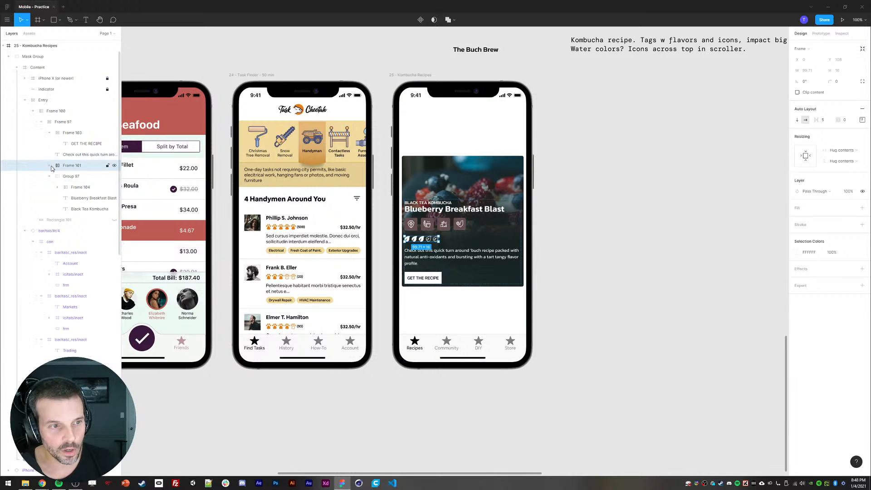
click(411, 223)
double_click(427, 224)
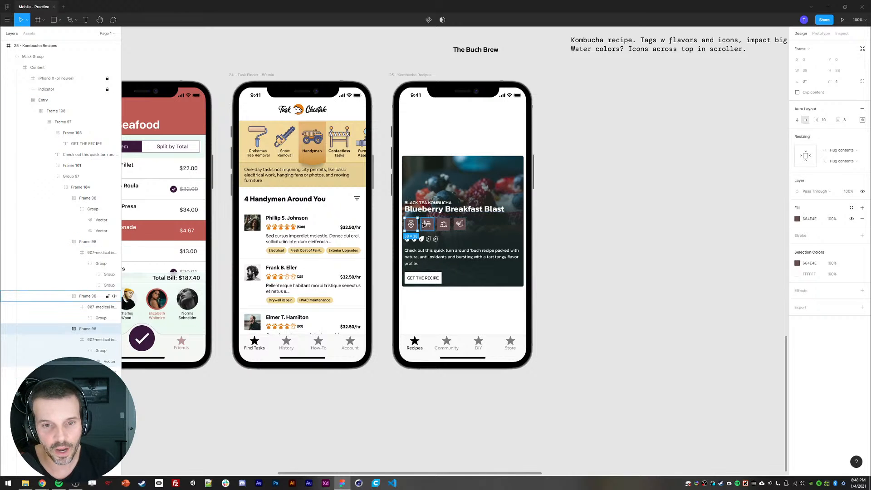
click(584, 255)
click(422, 243)
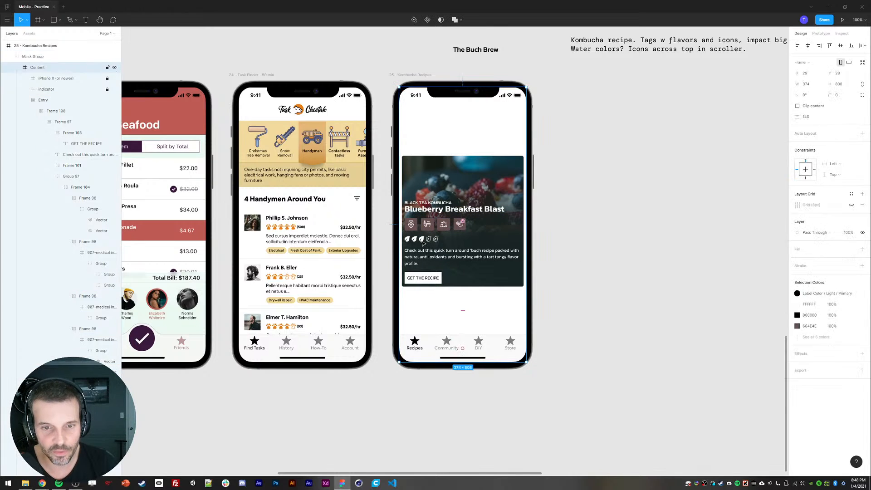
shift+click(70, 154)
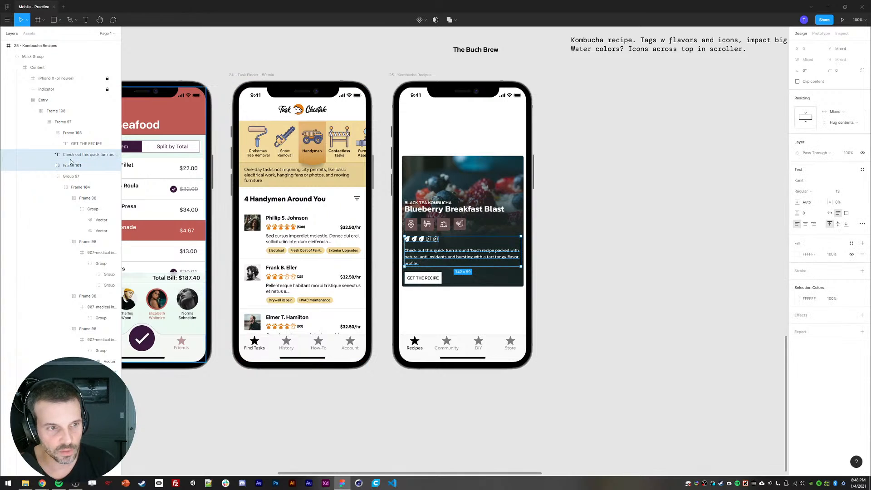
click(49, 165)
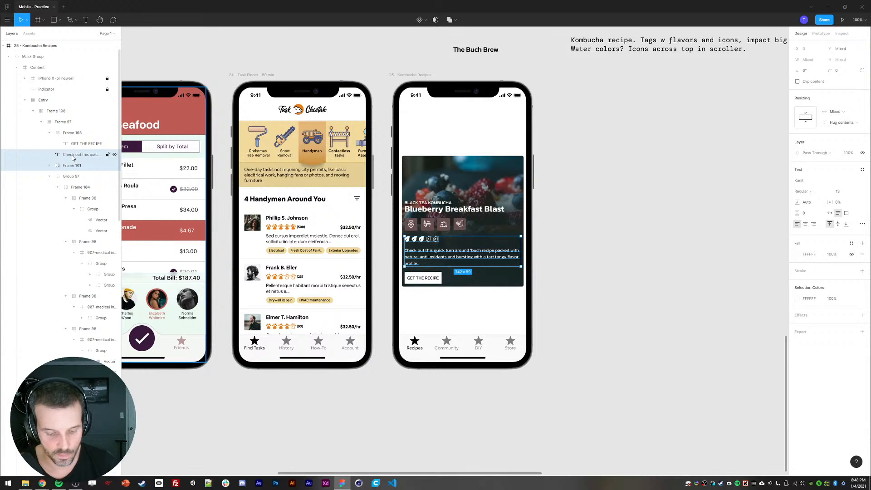
key(ctrl+g)
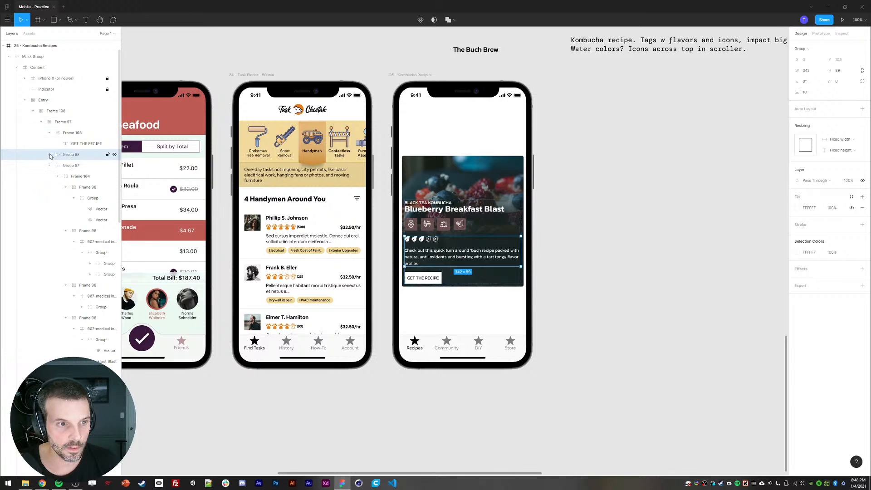
Step: Nudge the leaf rating row within its group so it sits closer to the recipe description
click(80, 166)
click(80, 176)
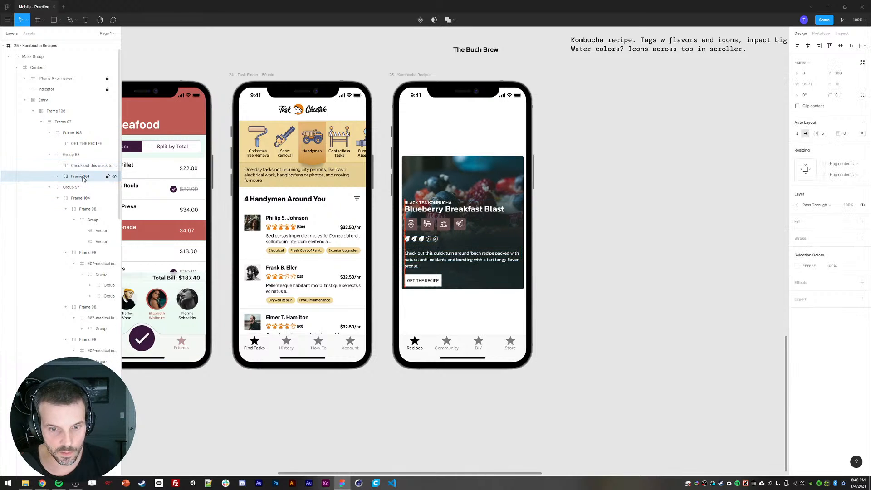
key(shift+Down)
key(shift+Down)
key(shift+Up)
key(Up)
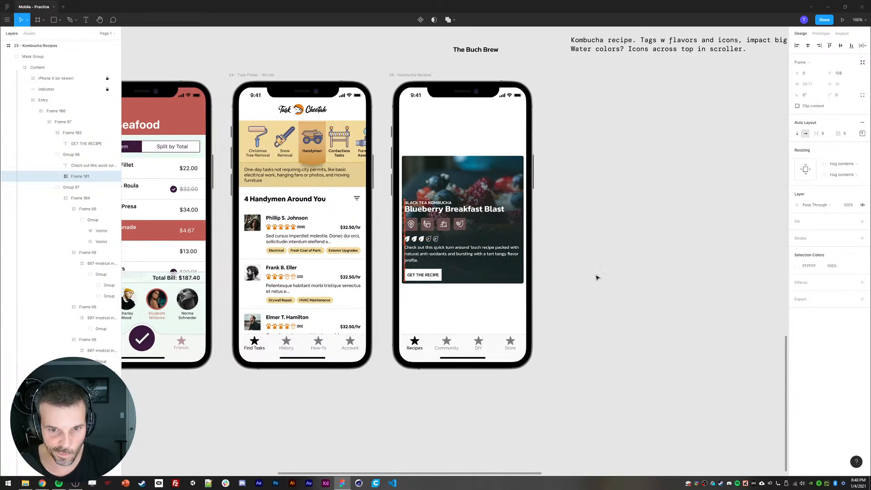
Step: Try placing the leaf rating row below the recipe description, and undo the move
key(Down)
key(Up)
key(Down)
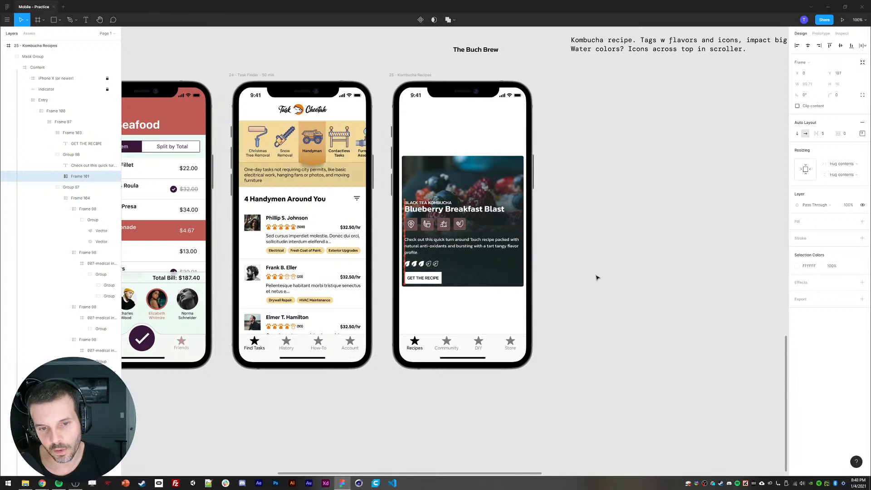
click(599, 309)
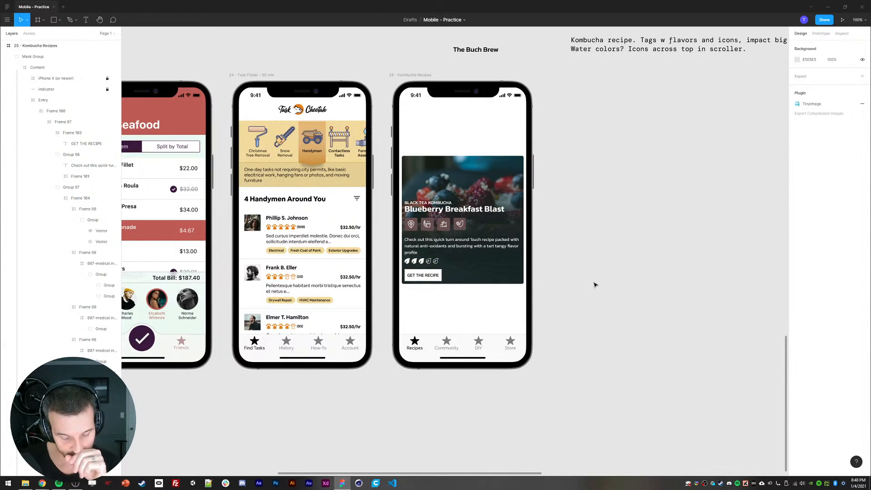
key(ctrl+z)
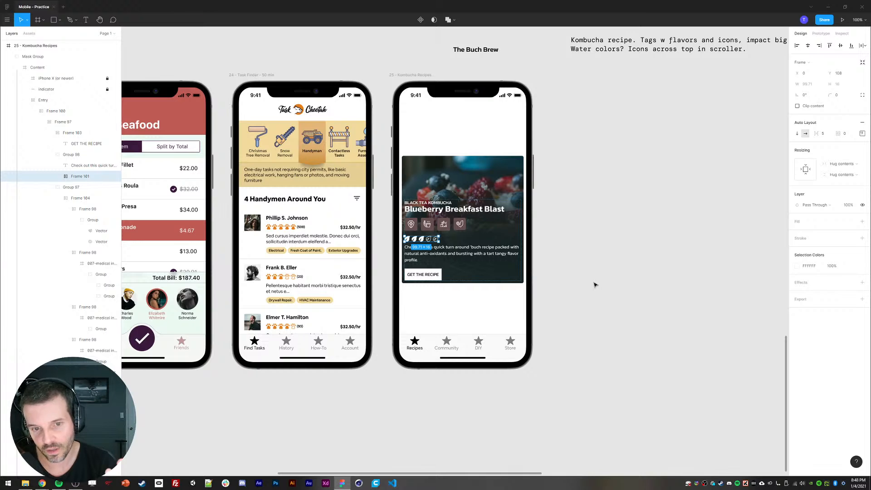
key(ctrl+z)
Step: Fine-tune the vertical position of the leaf rating row so it sits just above the recipe description
key(shift+Down)
key(shift+Up)
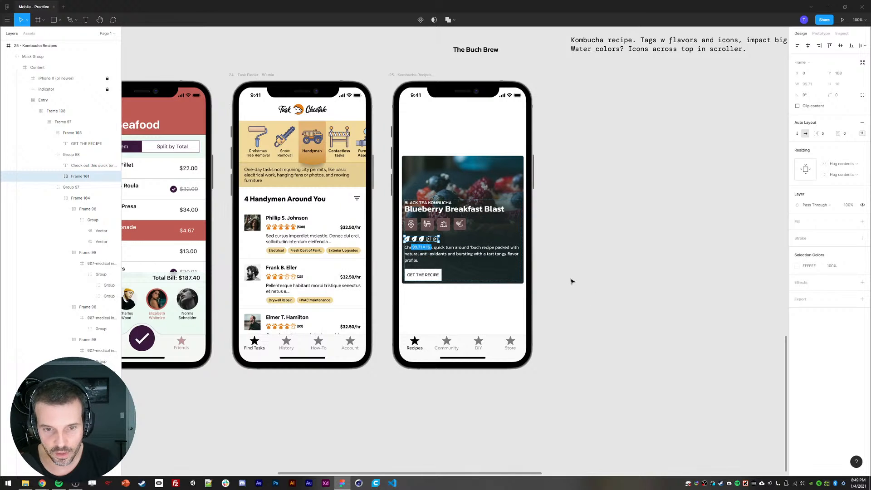
key(Down)
key(shift+Up)
key(shift+Down)
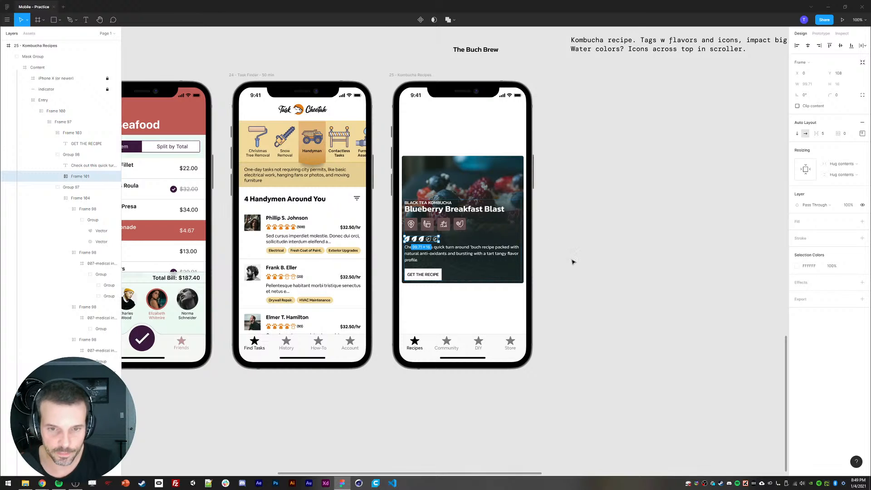
click(702, 247)
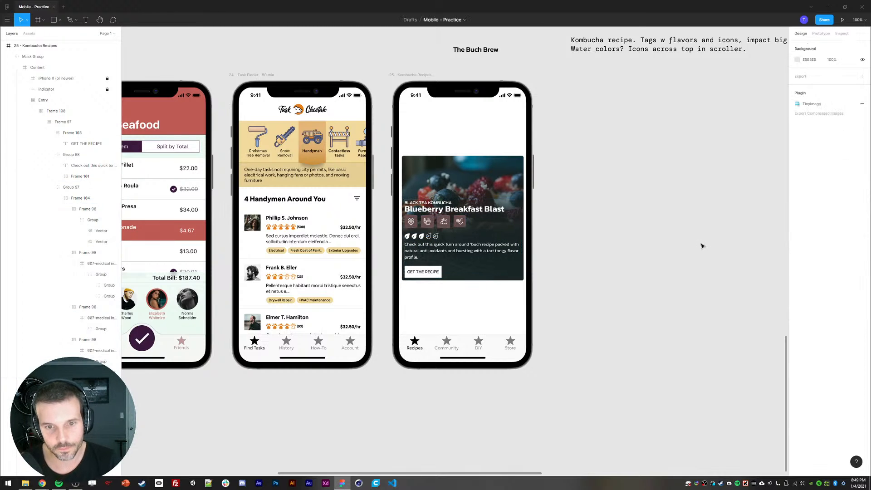
Step: Ungroup the leaf rating row and the recipe description so they become separate items in the card's content frame
double_click(414, 236)
double_click(415, 236)
double_click(414, 236)
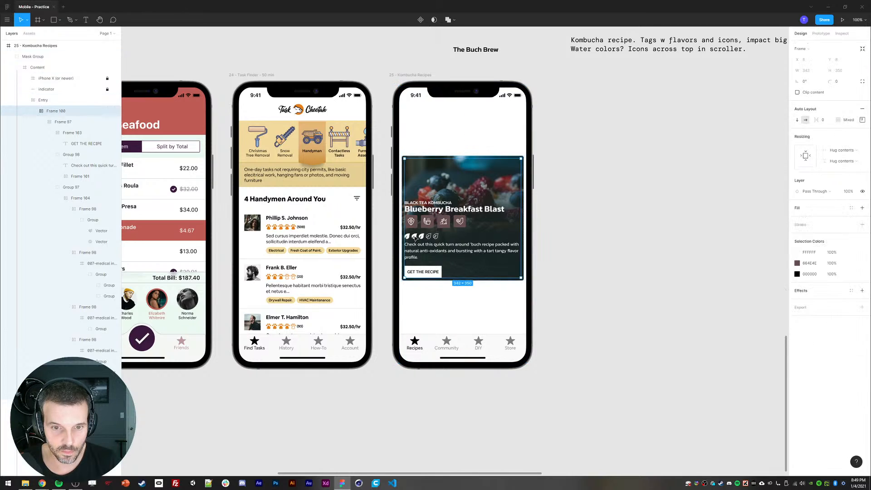
double_click(414, 236)
double_click(414, 236)
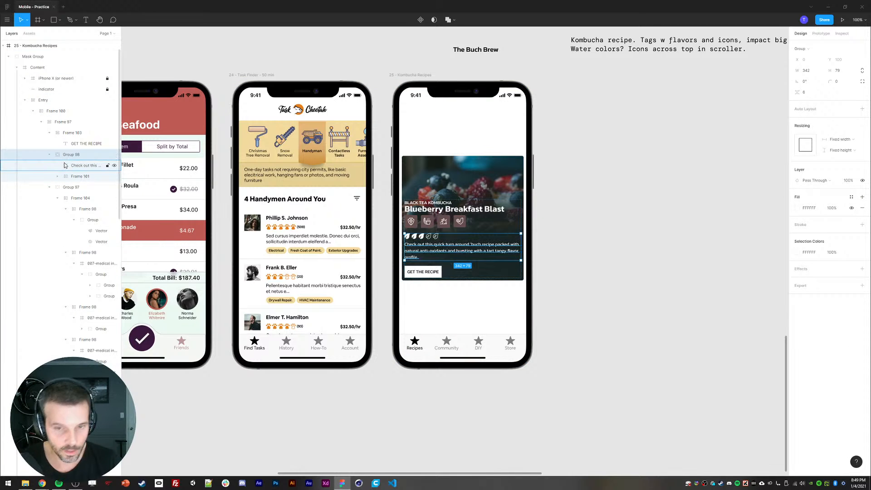
key(ctrl+shift+g)
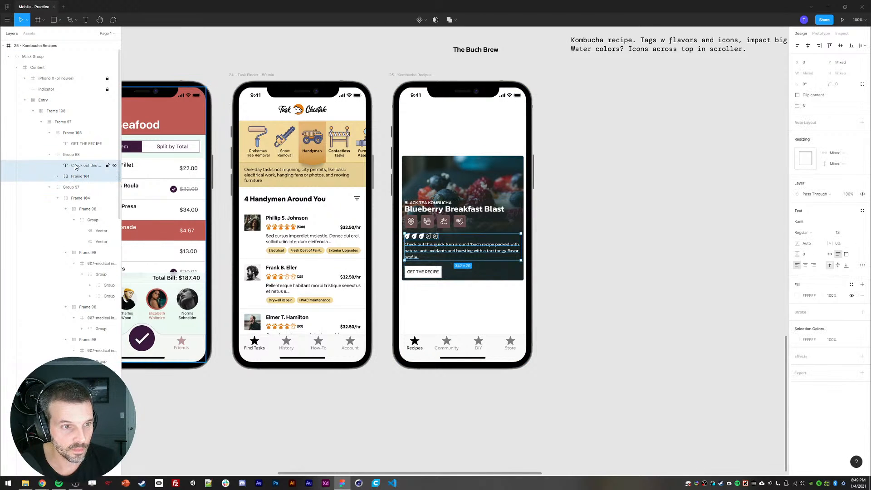
click(67, 177)
click(593, 291)
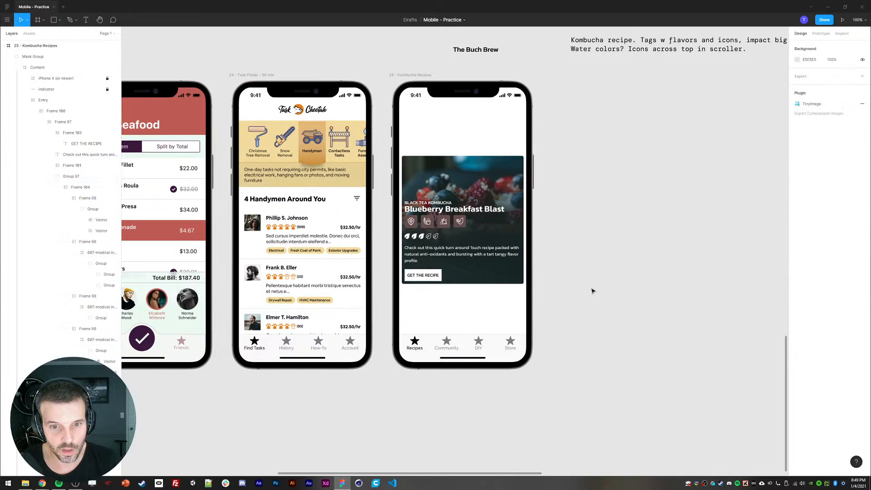
Step: Set the auto layout item spacing of the card's text content frame to 8
double_click(424, 239)
double_click(424, 239)
double_click(424, 239)
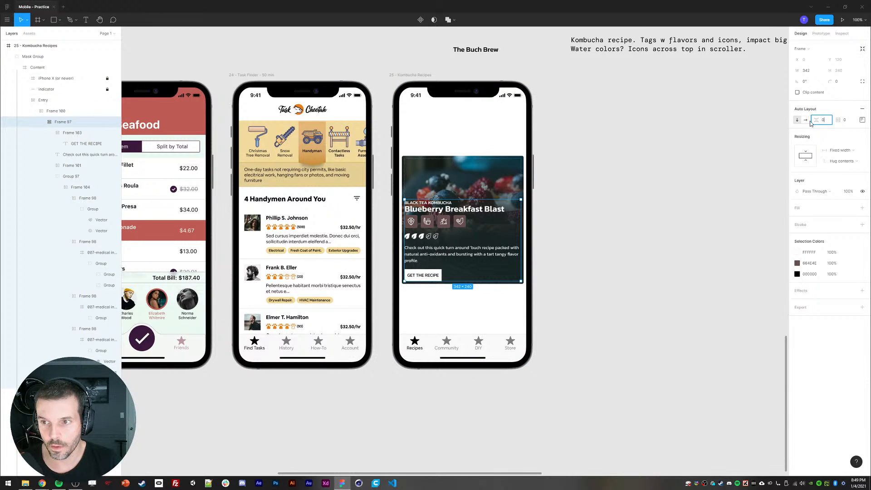
text(0)
key(Return)
text(8)
key(Return)
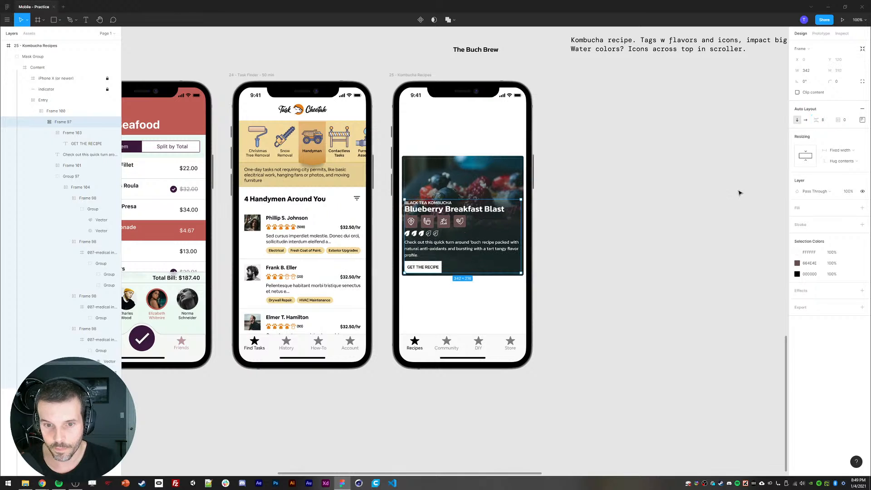
click(636, 267)
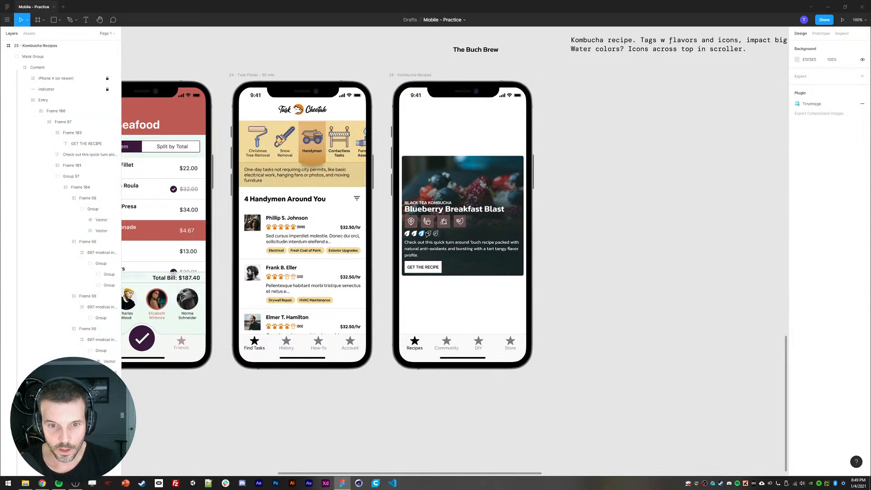
Step: Draw a horizontal divider line above the leaf rating row with a white FFFFFF stroke and a width of 104
key(l)
drag(412, 231, 433, 236)
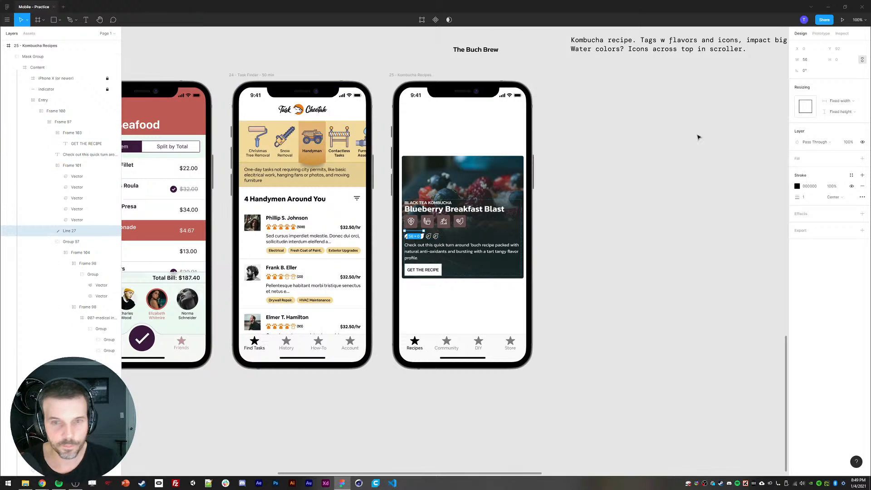
click(798, 186)
click(627, 176)
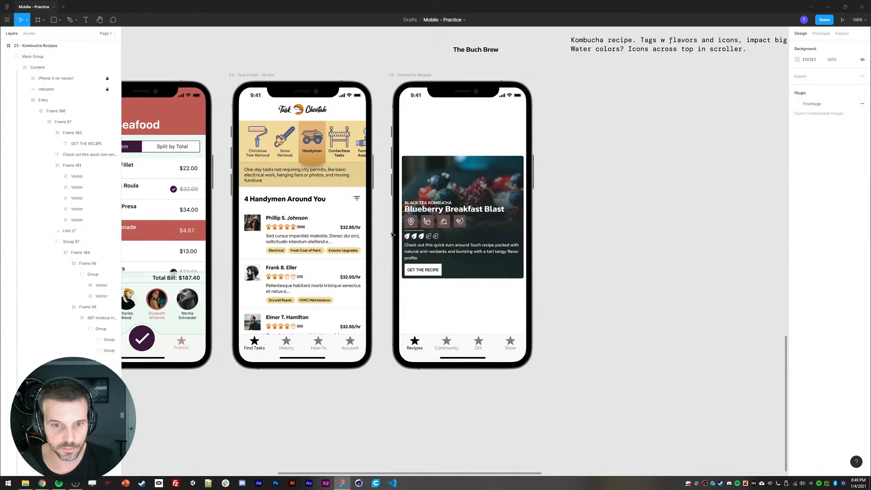
click(412, 232)
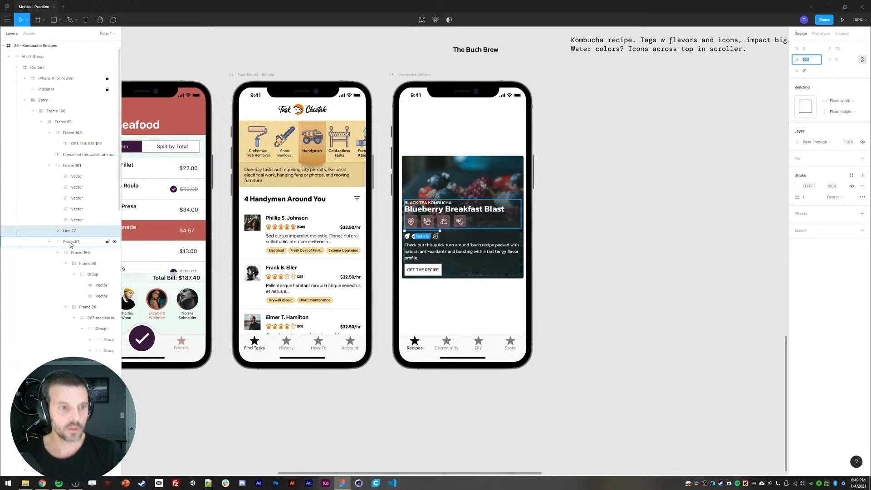
Step: Try a duplicate of the divider line with a much thicker stroke, and delete the copy
click(49, 165)
click(66, 132)
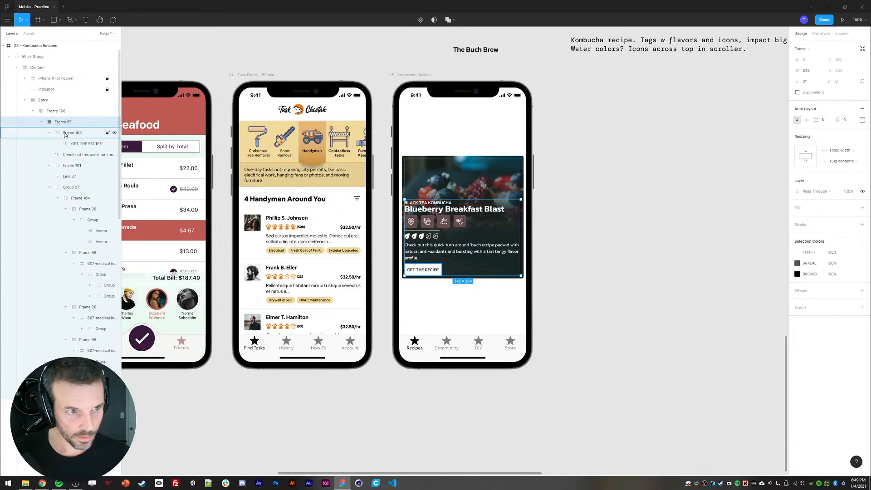
click(50, 133)
click(65, 127)
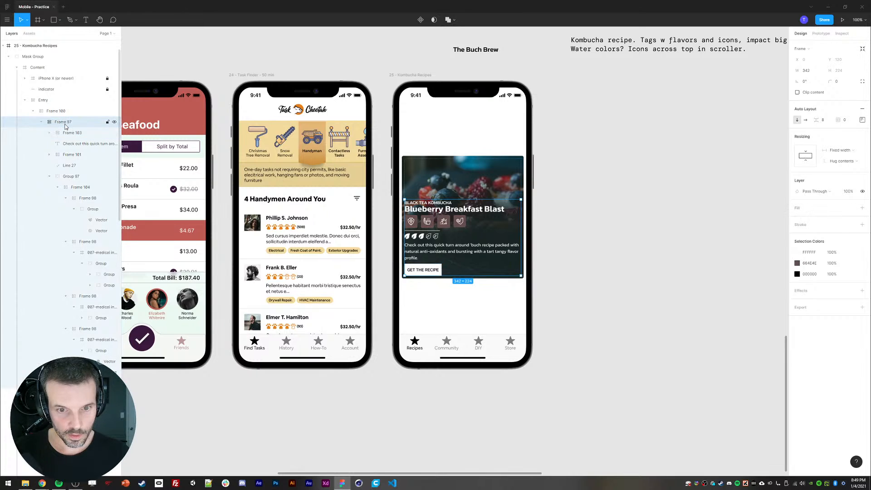
click(75, 167)
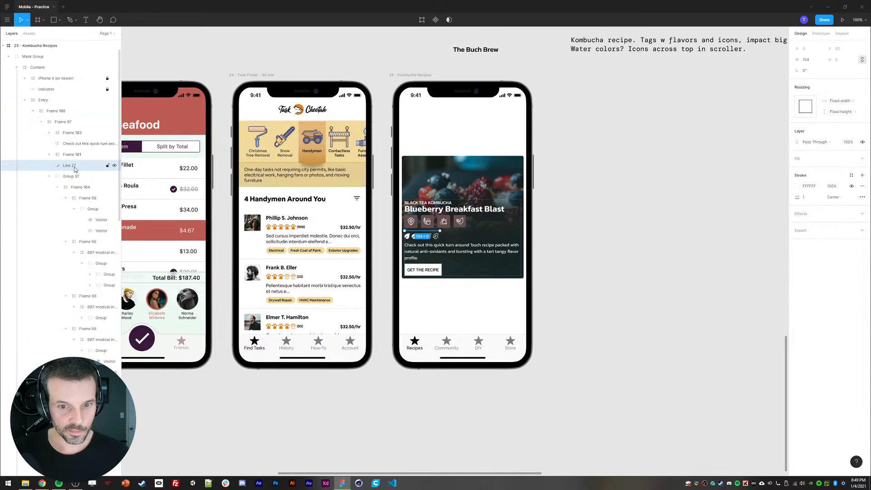
key(ctrl+d)
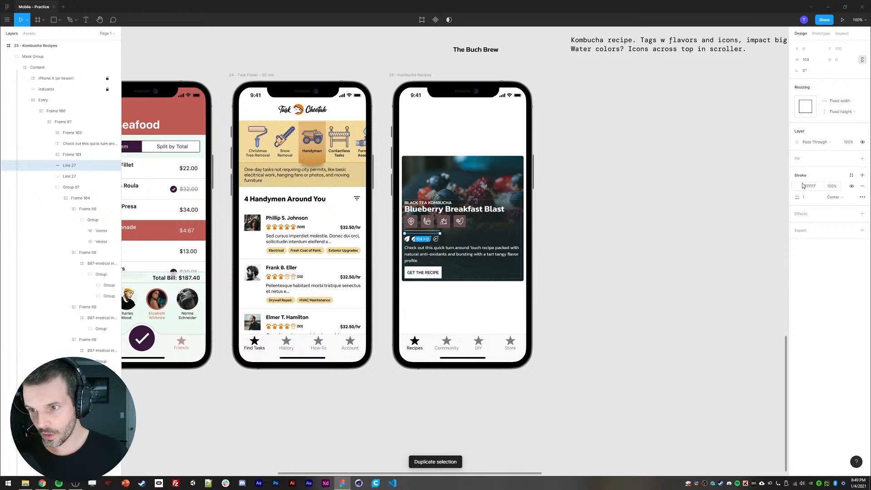
click(805, 197)
text(17)
key(Return)
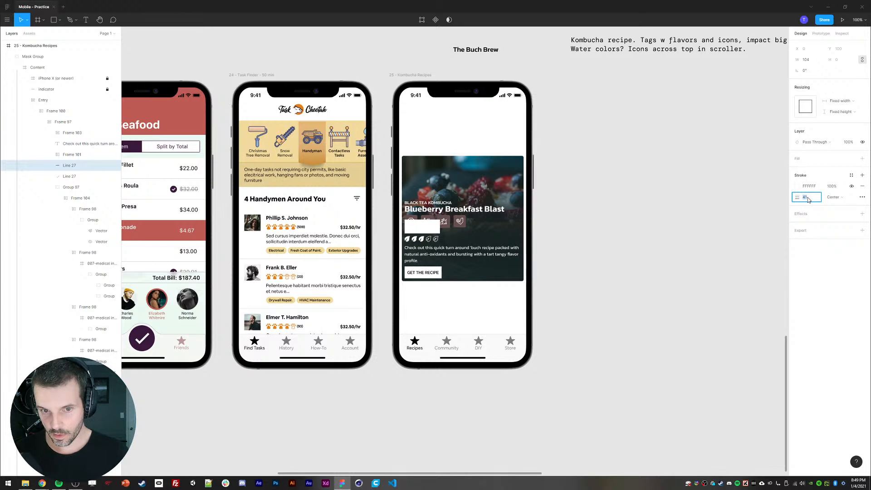
key(Delete)
Step: Draw a spacer rectangle about 35 by 24 below the health badges, hide its fill and place it in the title group
key(r)
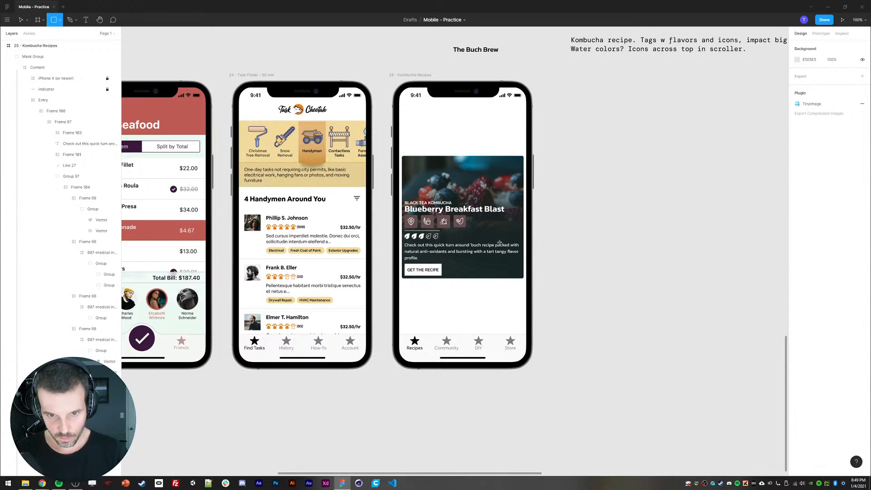
drag(413, 230, 425, 239)
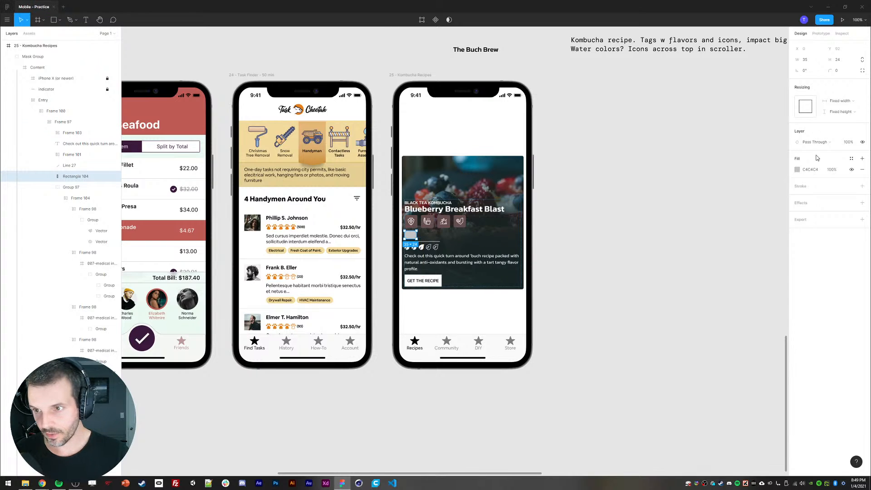
drag(69, 176, 48, 191)
click(74, 186)
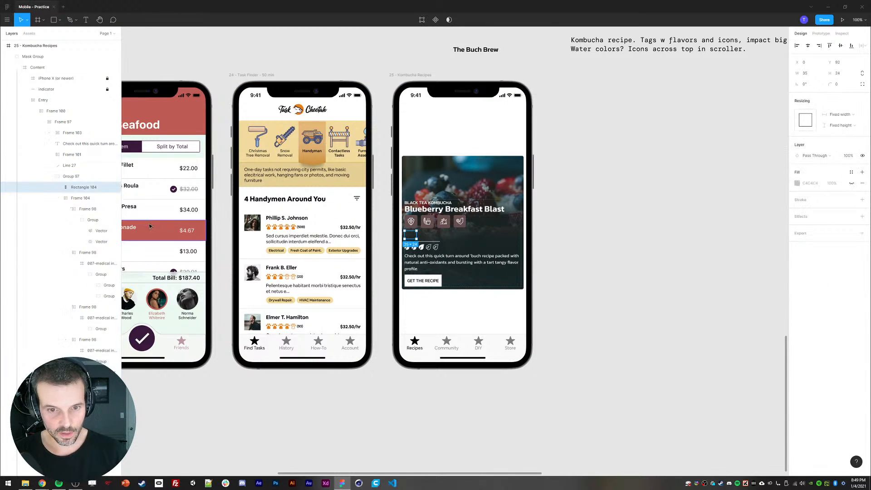
Step: Copy the hidden spacer rectangle and place the copy between the divider line and the leaf rating row
key(ctrl+d)
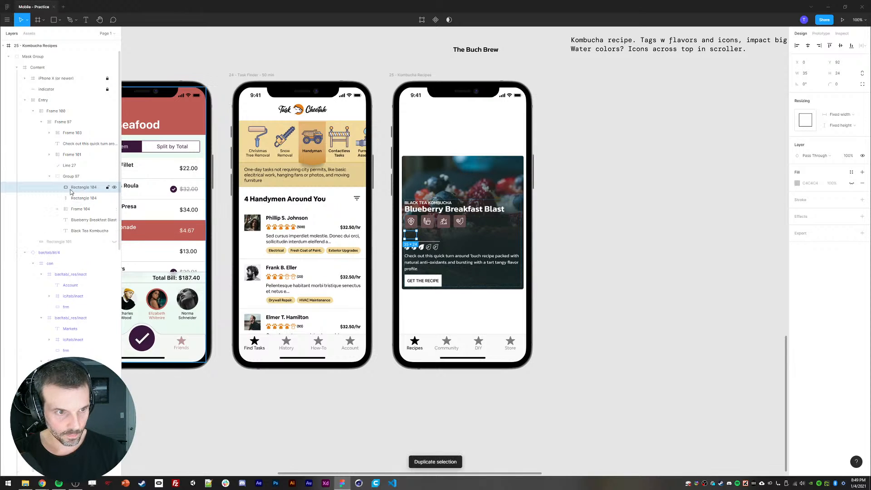
drag(73, 190, 74, 215)
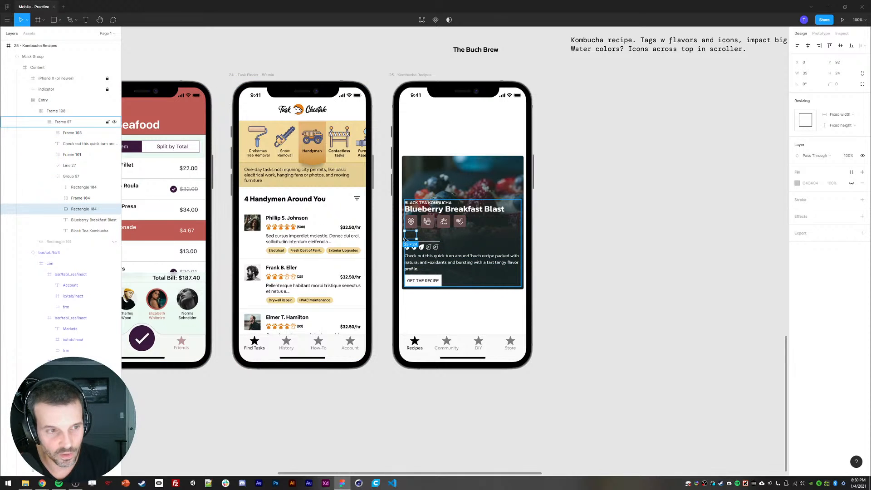
click(79, 188)
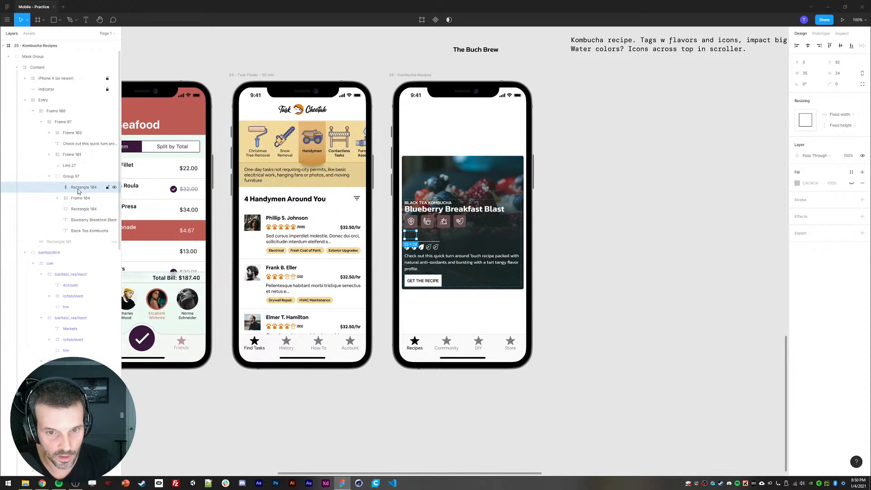
click(78, 211)
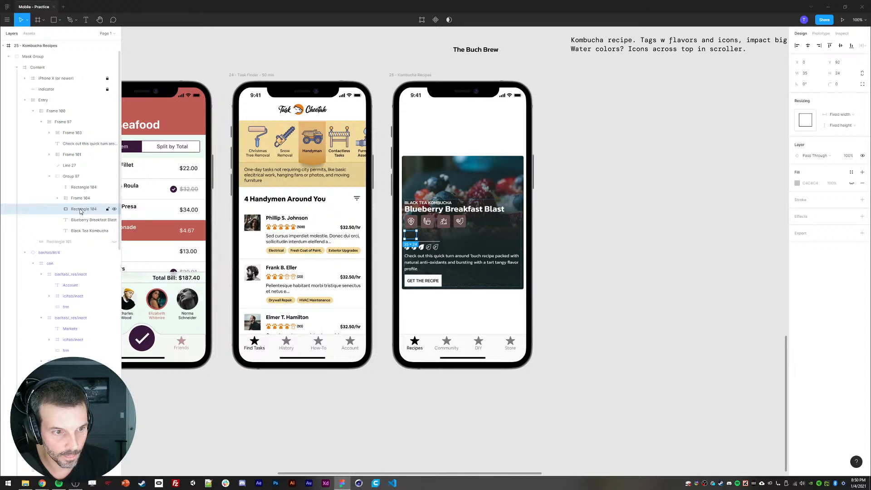
key(Delete)
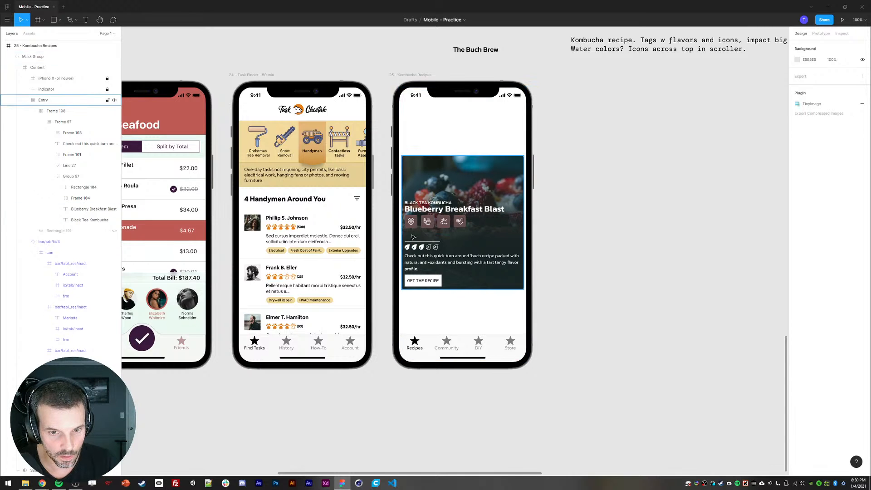
click(70, 165)
key(ctrl+v)
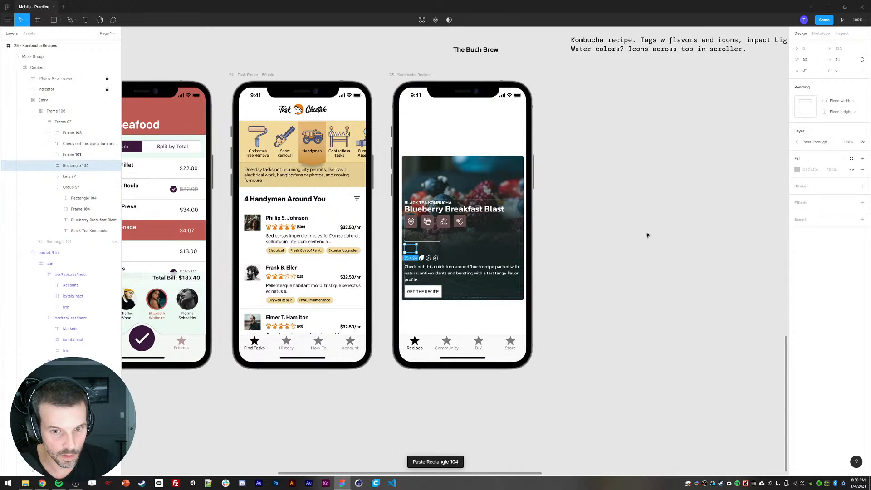
click(703, 306)
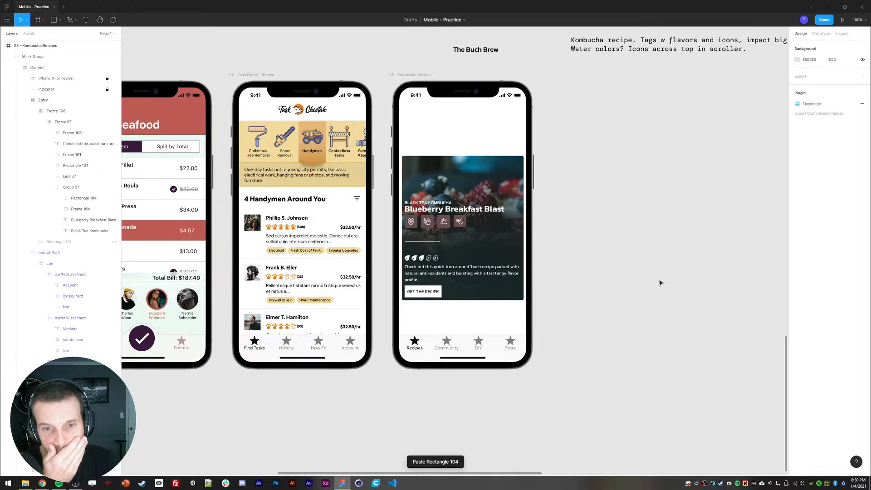
Step: Move the original spacer rectangle out of the title group so it sits between that group and the divider line
click(413, 247)
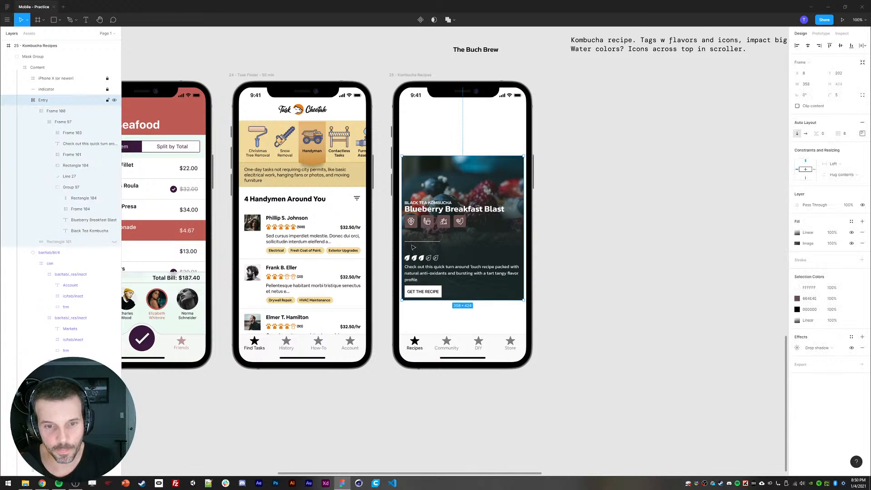
click(77, 165)
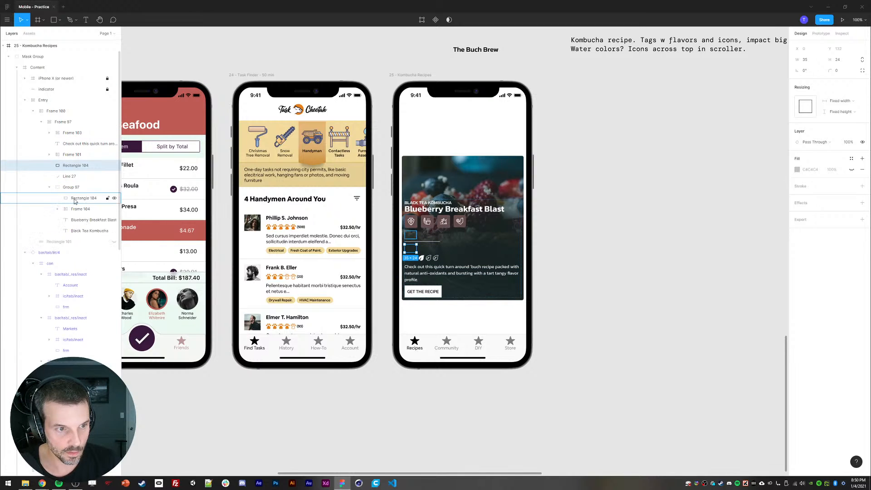
drag(75, 201, 62, 182)
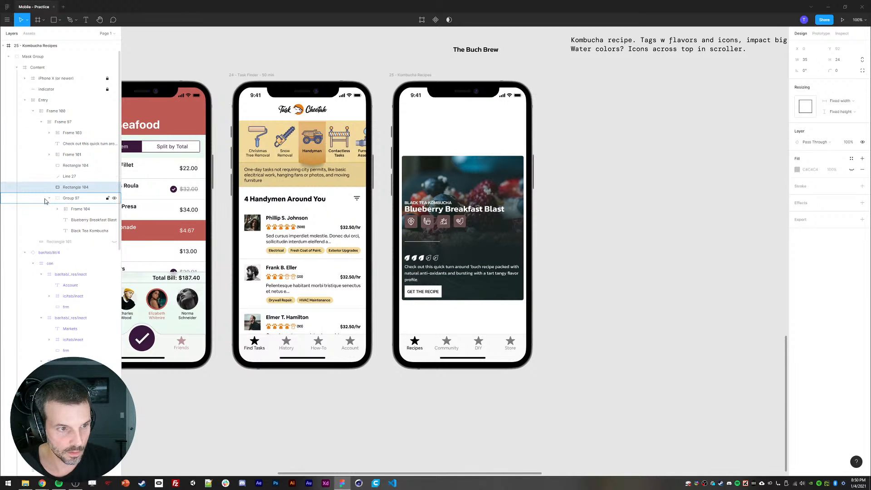
click(49, 199)
Step: Set the height of both spacer rectangles to 1 after trying 16 and 8
shift+click(69, 166)
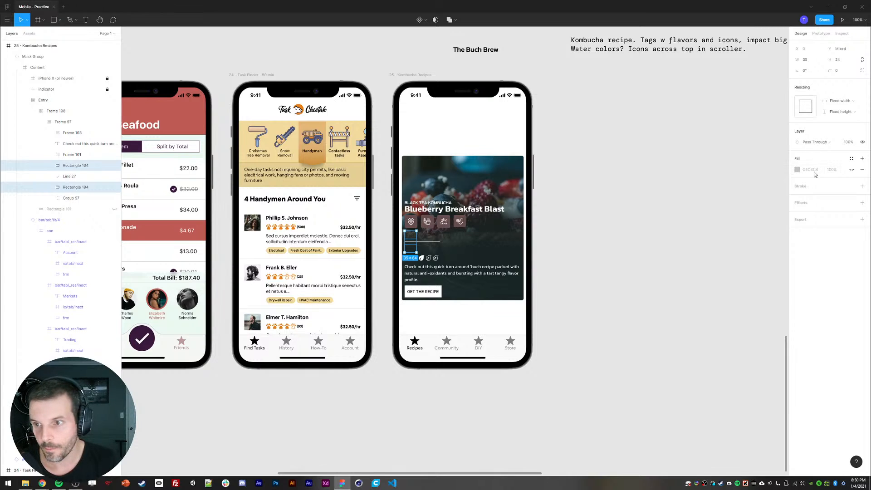
text(16)
key(Return)
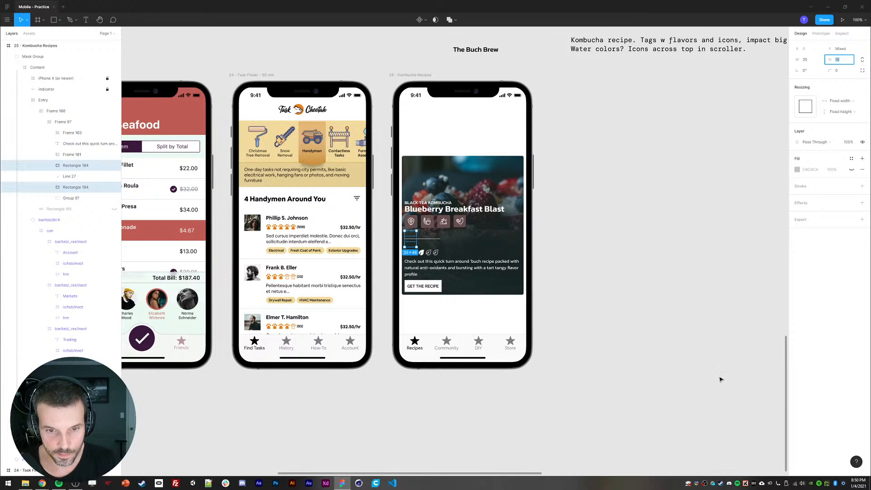
text(8)
key(Return)
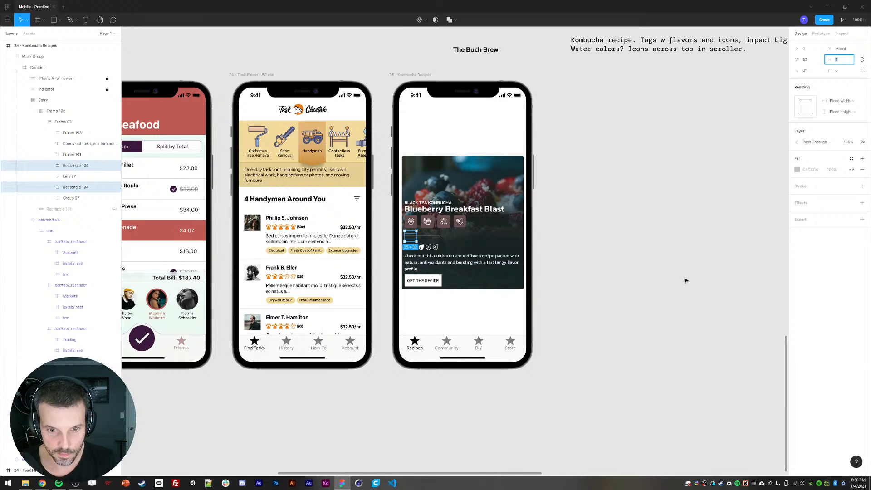
text(18)
key(Return)
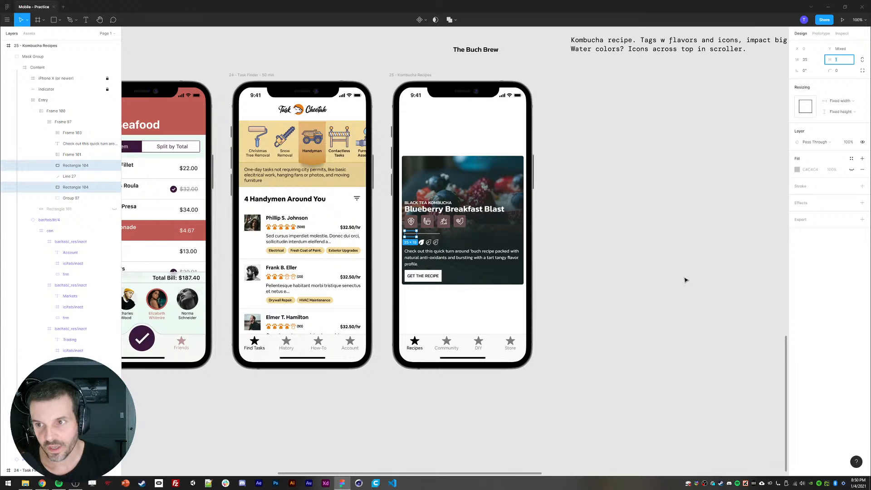
click(678, 325)
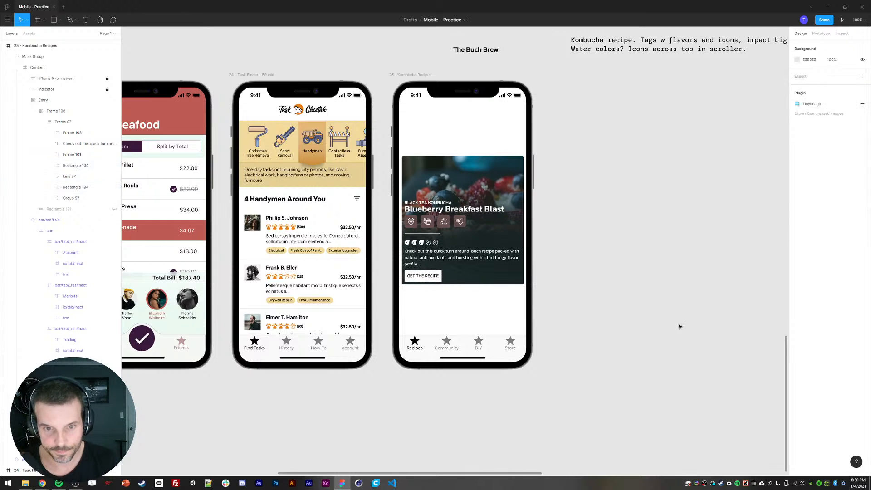
Step: Shorten the divider line above the leaf rating row to a small dash
click(417, 235)
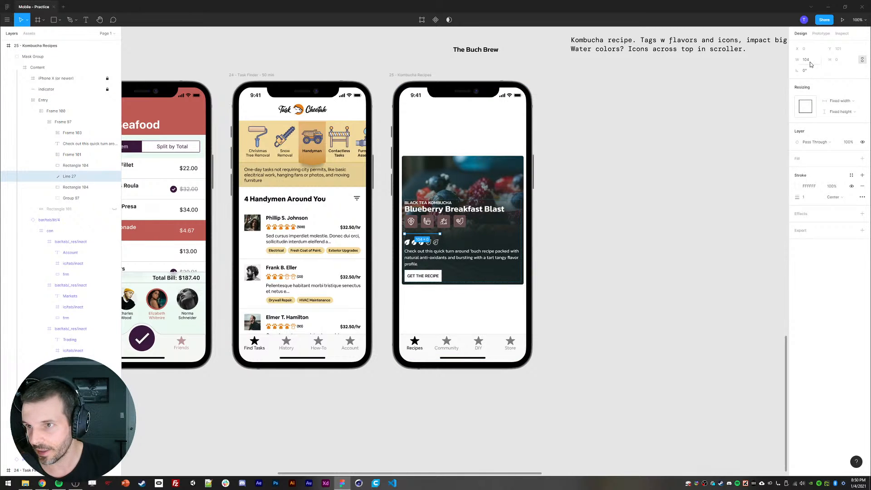
click(647, 250)
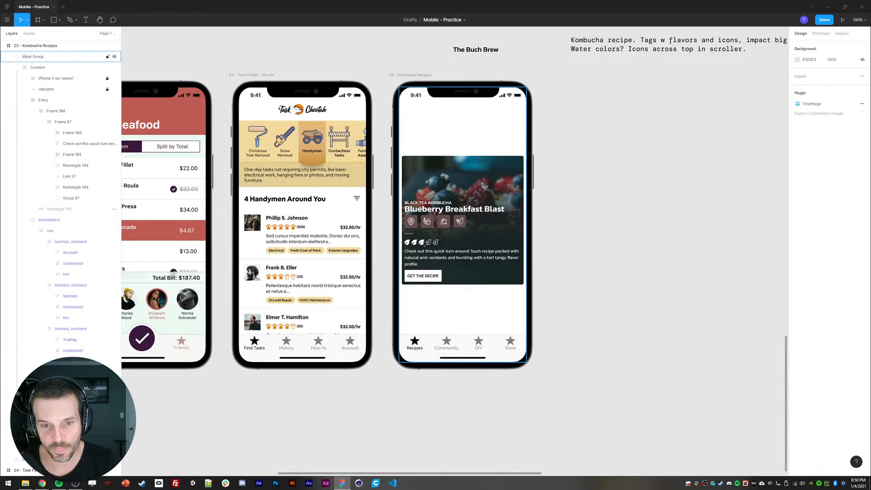
Step: Set the padding of the Blueberry Breakfast Blast recipe card's outer Entry frame to 16
double_click(414, 253)
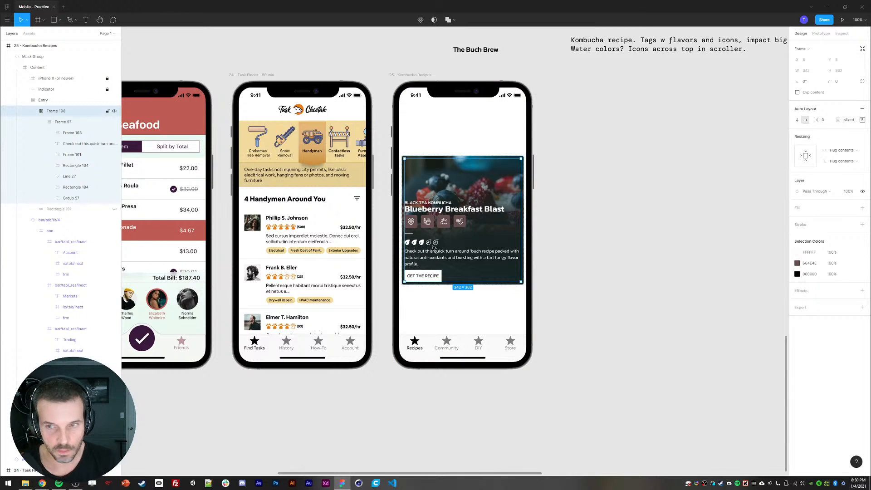
key(shift+Return)
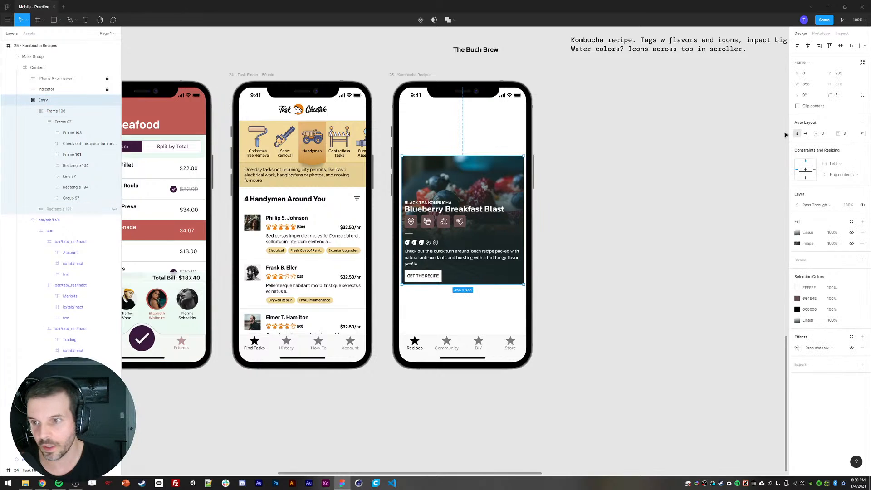
click(863, 134)
click(845, 135)
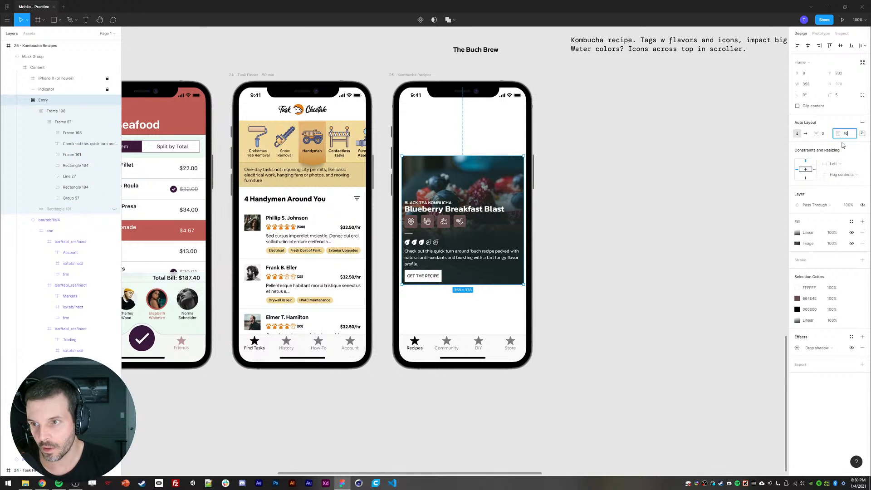
text(16)
key(Return)
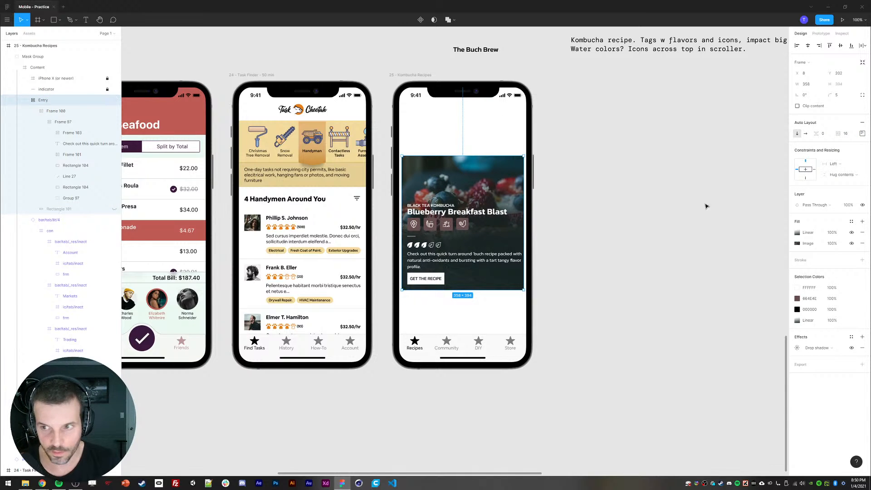
click(603, 253)
Step: Try a uniform padding of 8 on the recipe card's inner content frame and undo it
click(455, 262)
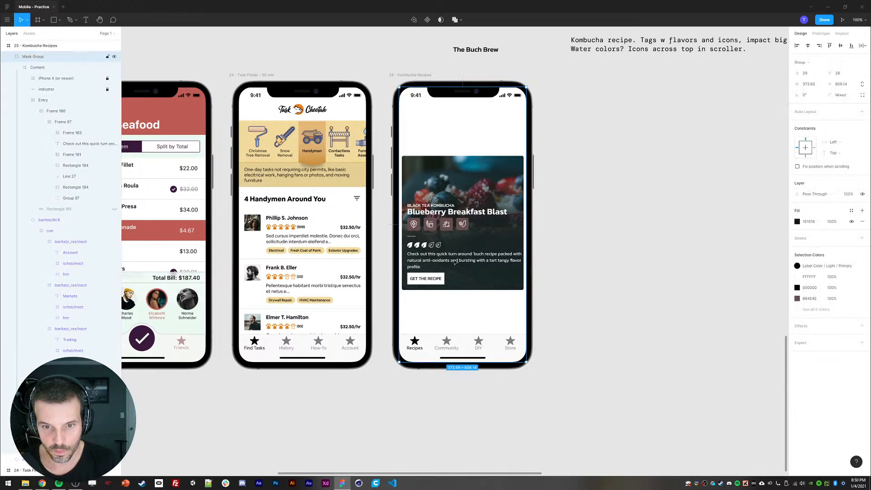
double_click(455, 262)
click(455, 261)
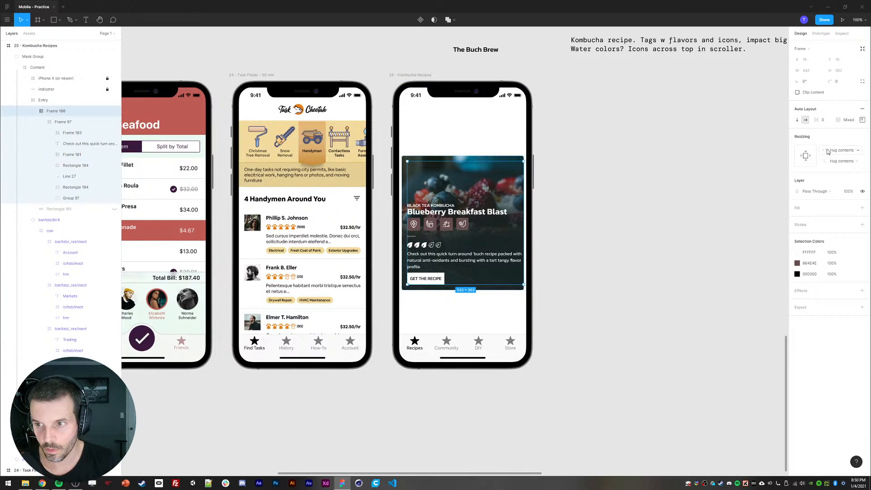
click(862, 120)
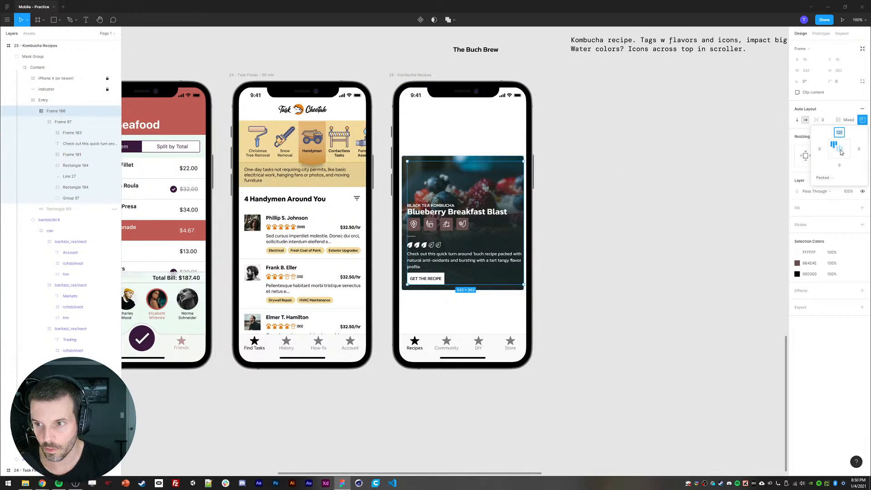
click(844, 120)
text(8)
key(Return)
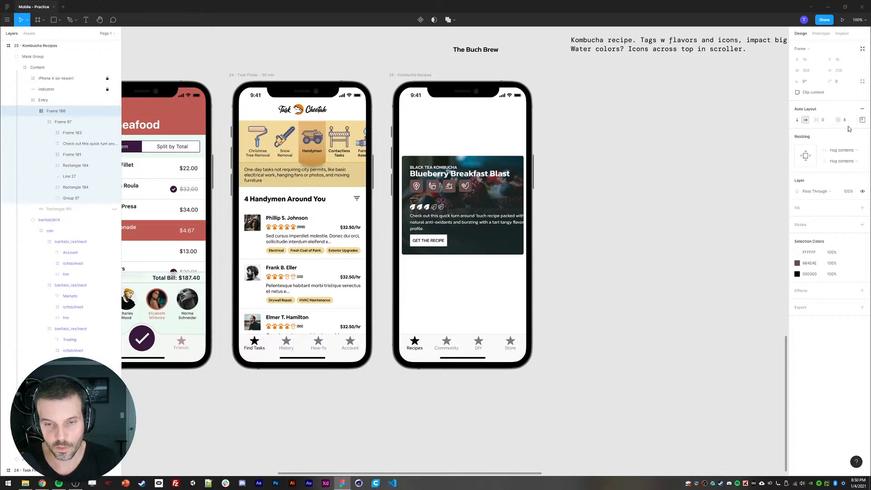
key(ctrl+z)
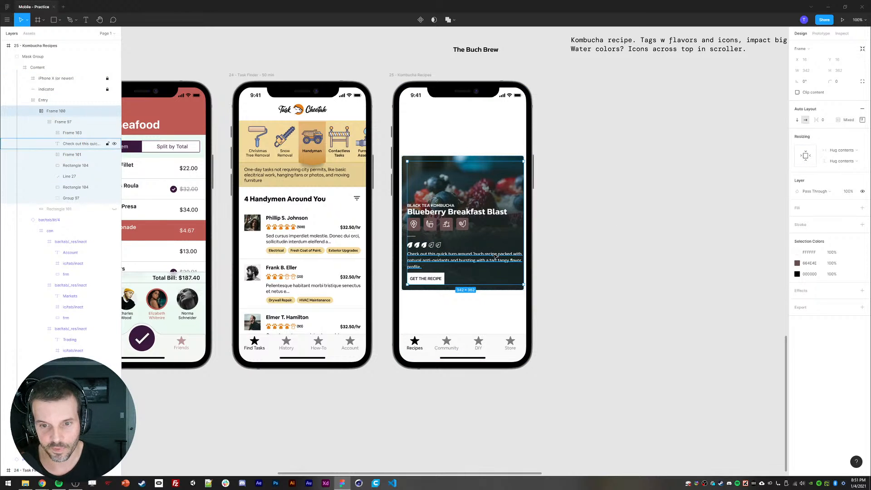
Step: Switch the recipe description text to a fixed width and narrow it to about 326
click(523, 265)
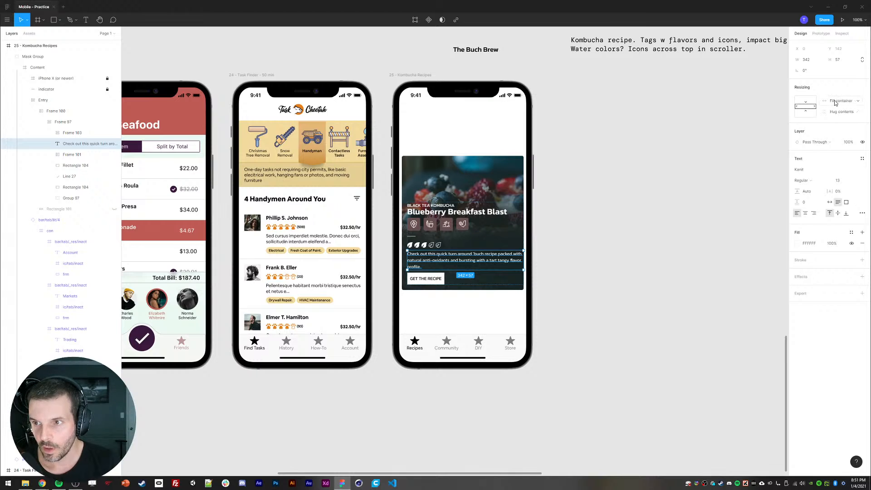
click(835, 102)
click(838, 85)
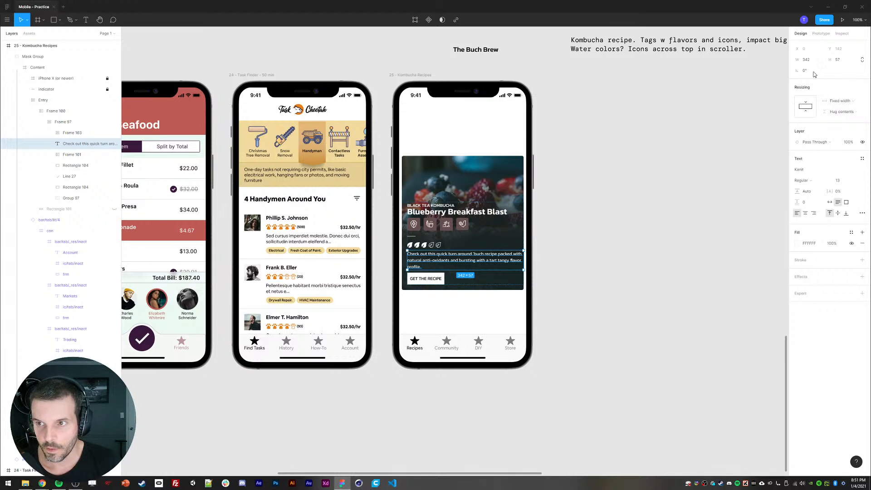
click(808, 60)
key(shift+Down)
key(shift+Up)
key(shift+Down)
key(shift+Down)
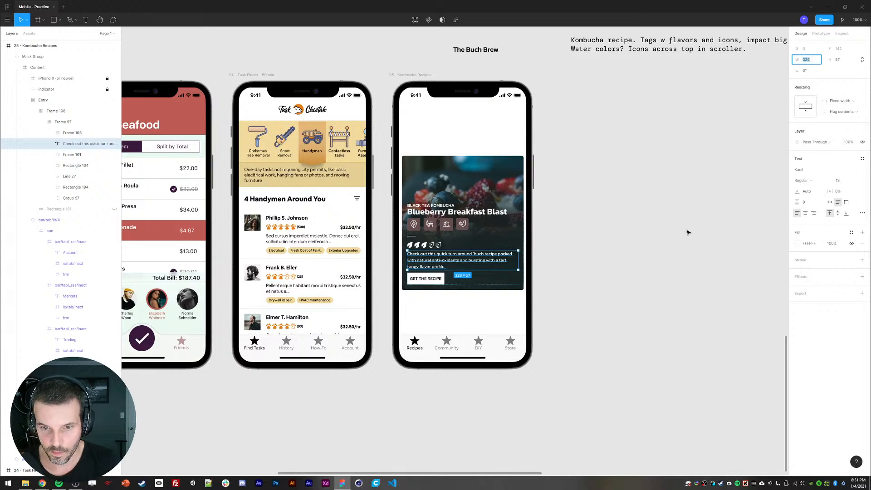
click(692, 290)
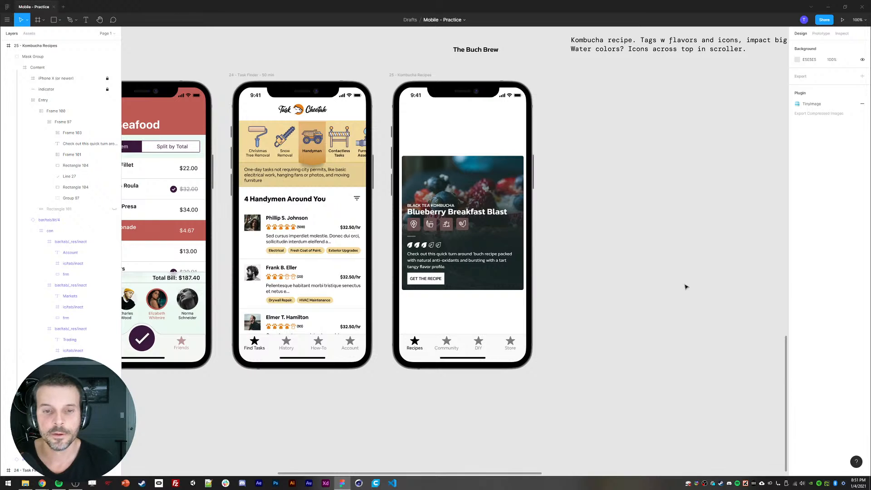
Step: Hide the Get the Recipe button on the recipe card
double_click(427, 279)
double_click(427, 279)
double_click(427, 279)
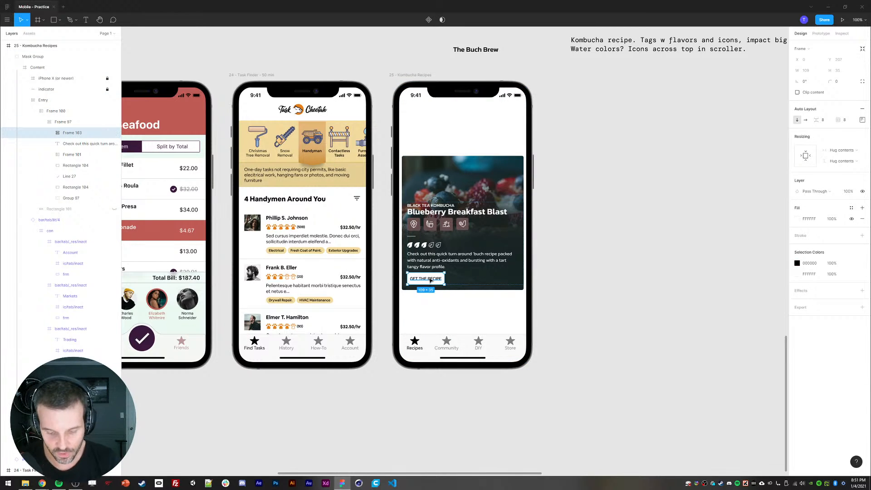
key(ctrl+shift+h)
click(683, 272)
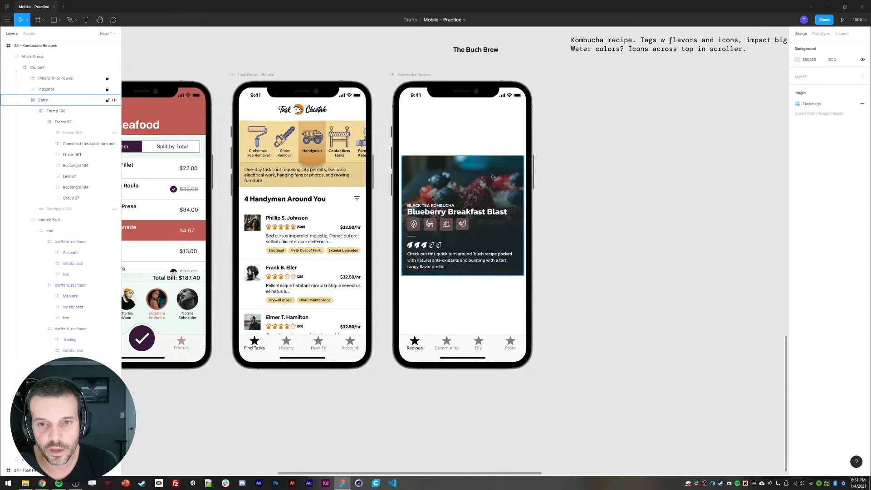
drag(196, 57, 252, 61)
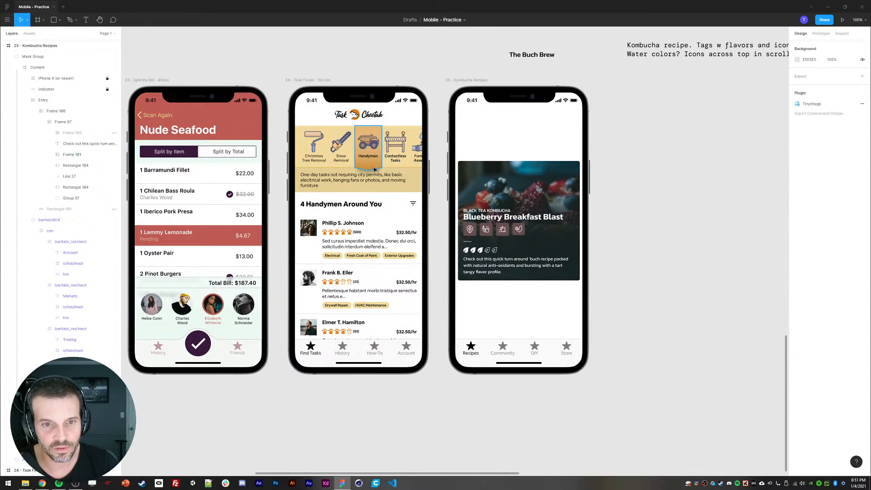
ctrl+click(374, 169)
click(81, 275)
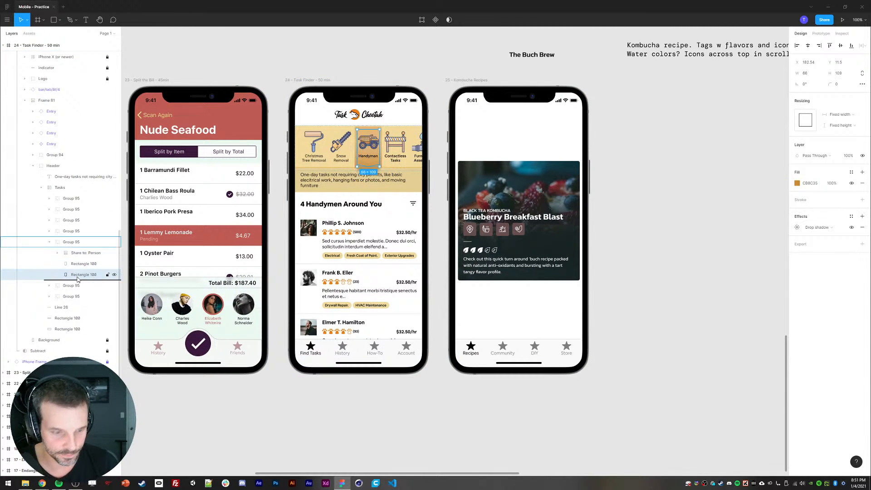
Step: Delete the leftover hidden rectangle beneath the content frame in the recipe card's Entry frame
click(573, 278)
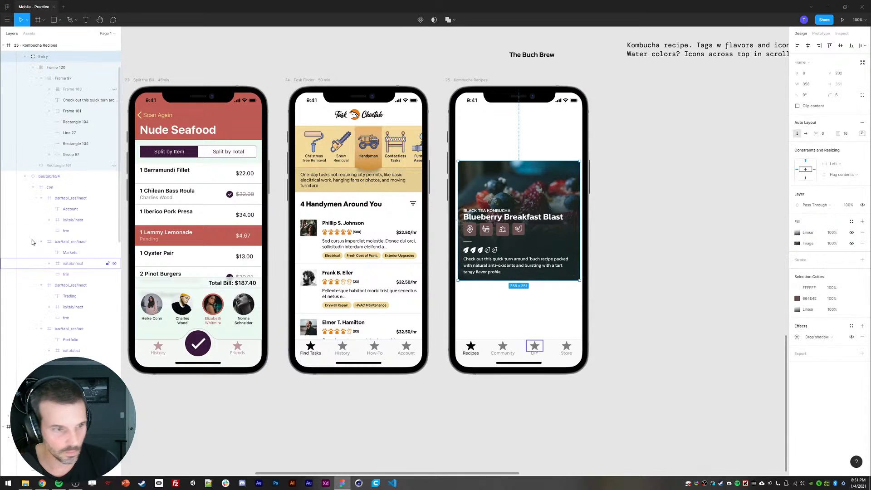
scroll(37, 168, up, 2)
click(25, 122)
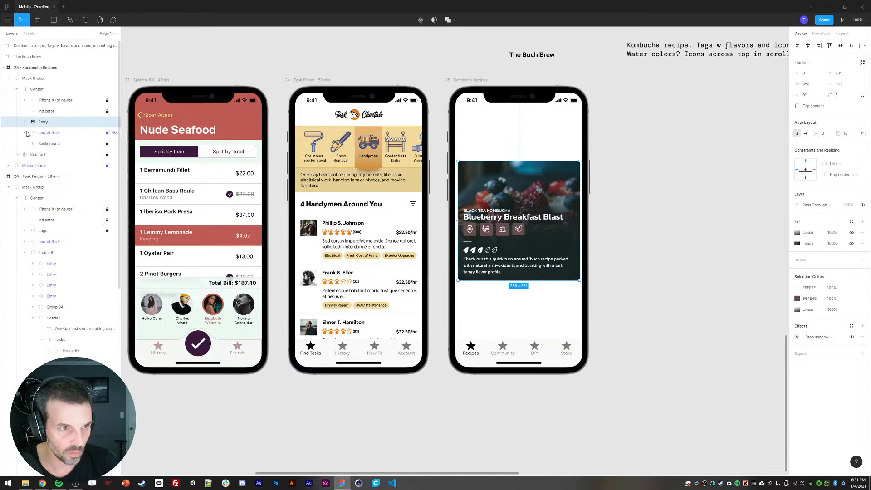
click(25, 122)
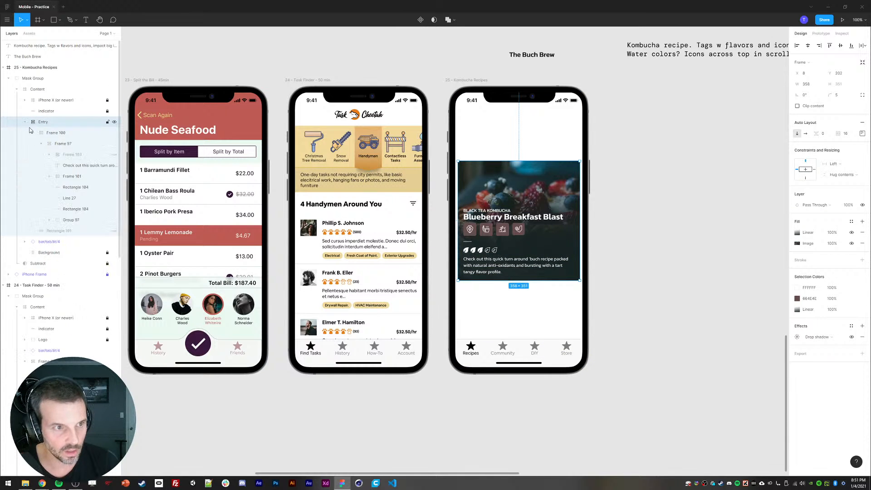
click(52, 145)
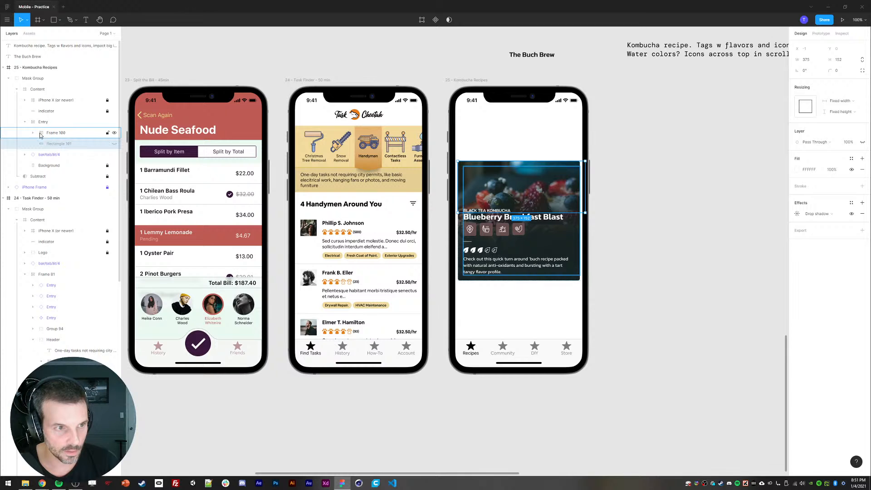
click(115, 143)
click(114, 144)
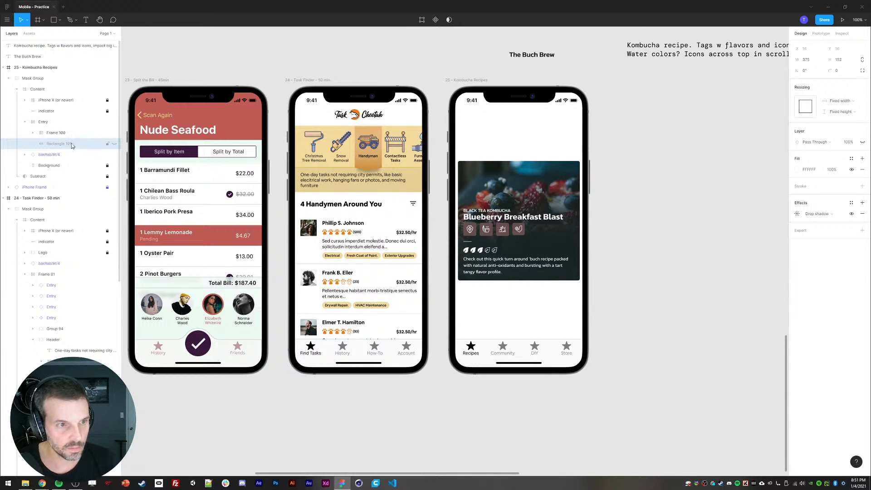
key(Delete)
Step: Try extra right padding on the recipe card's inner content frame and reset it to 0
click(55, 133)
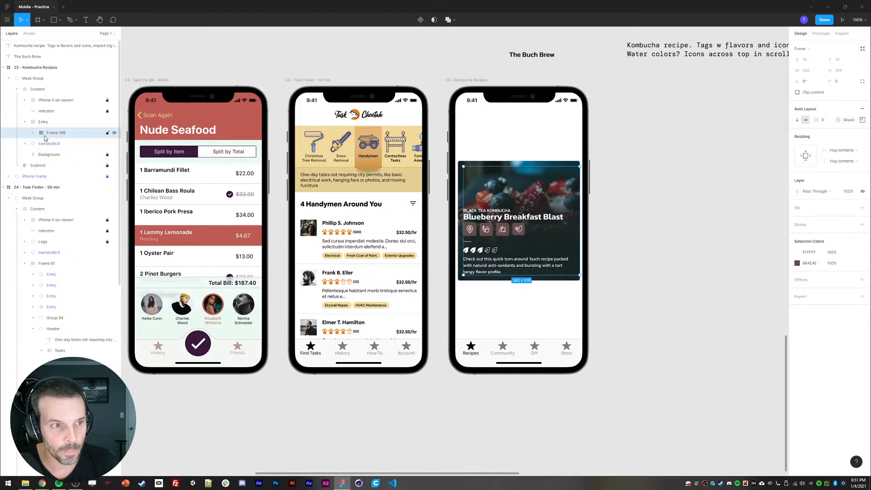
click(862, 120)
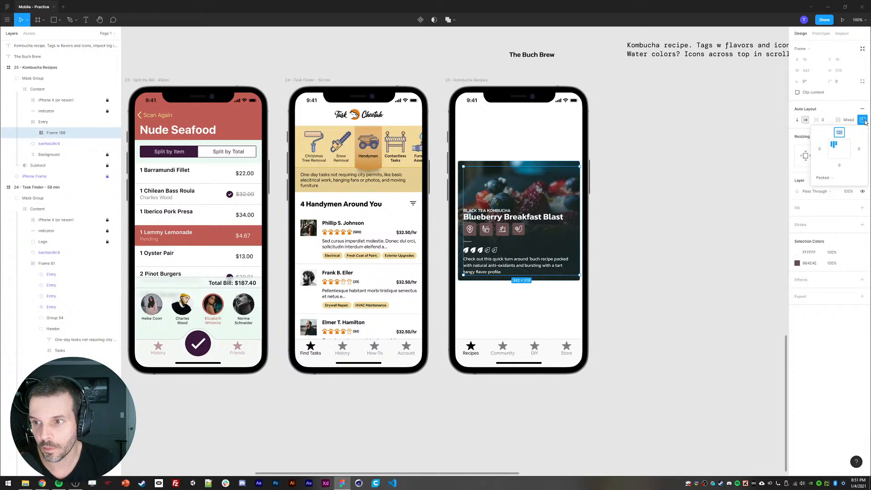
click(859, 149)
key(Return)
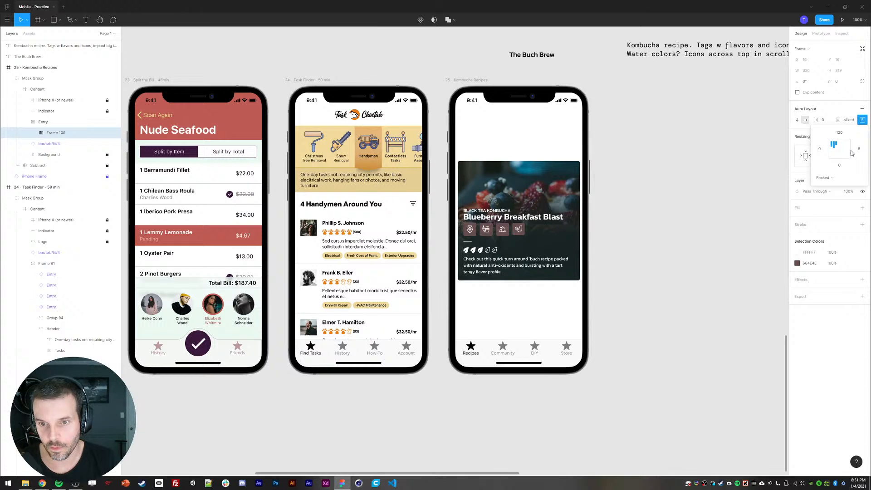
click(860, 149)
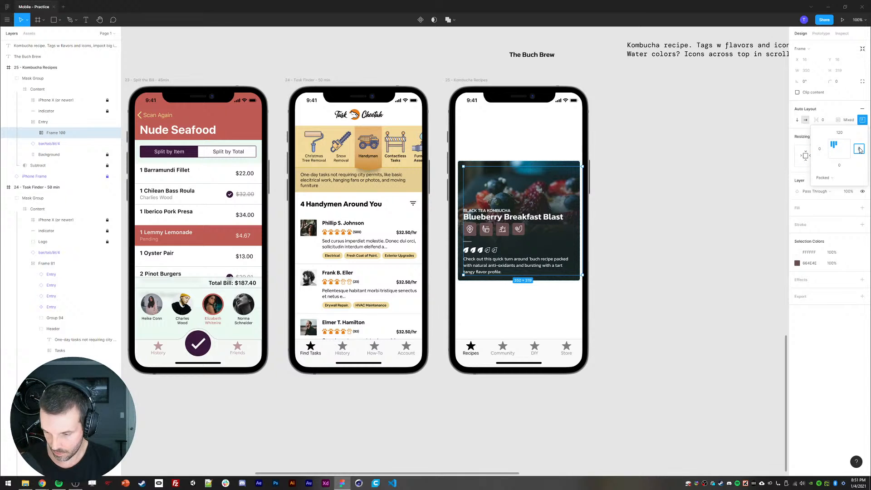
text(0)
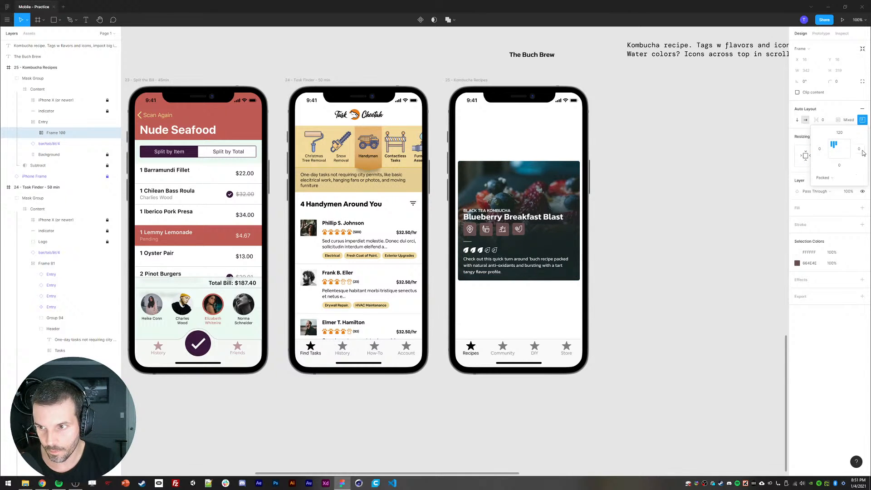
key(Return)
click(865, 153)
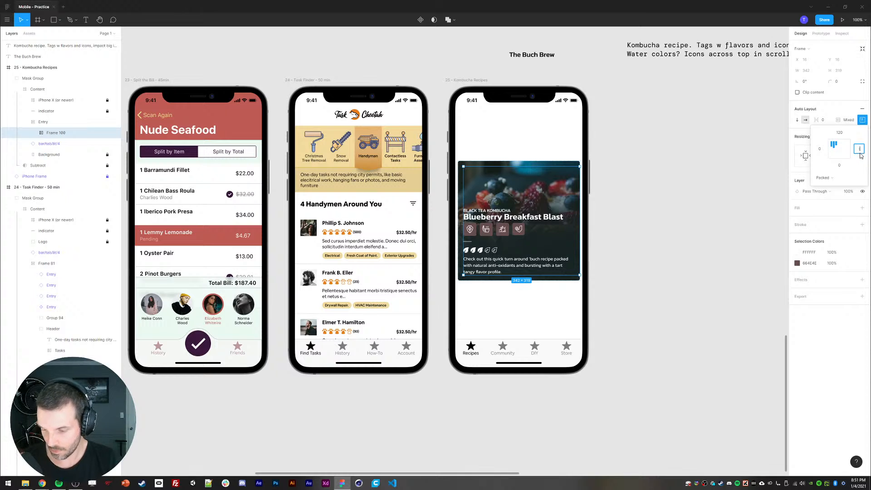
key(Return)
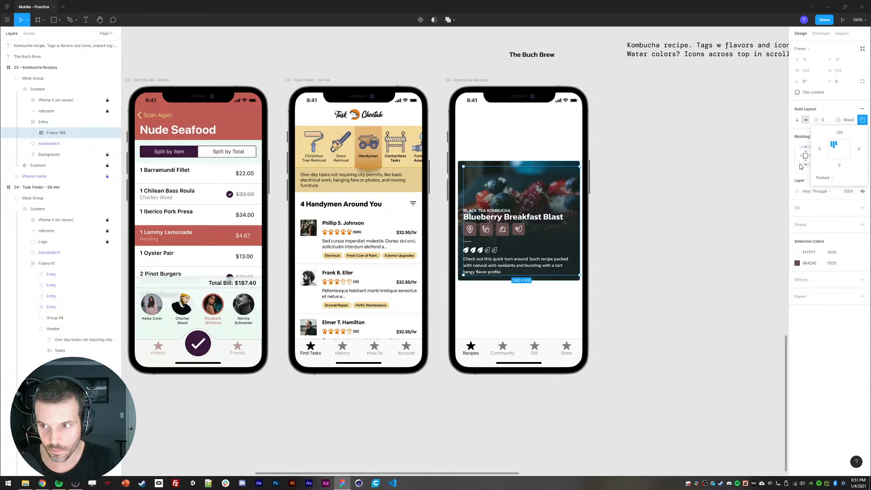
click(721, 180)
click(508, 228)
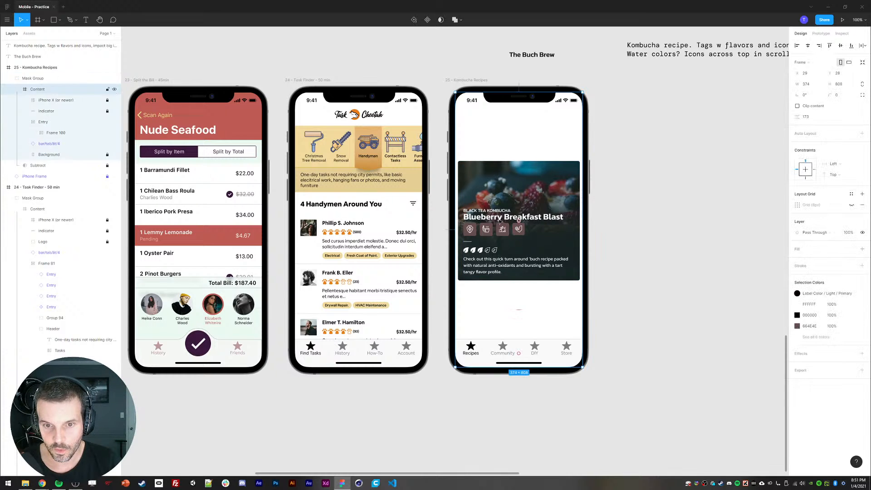
click(684, 292)
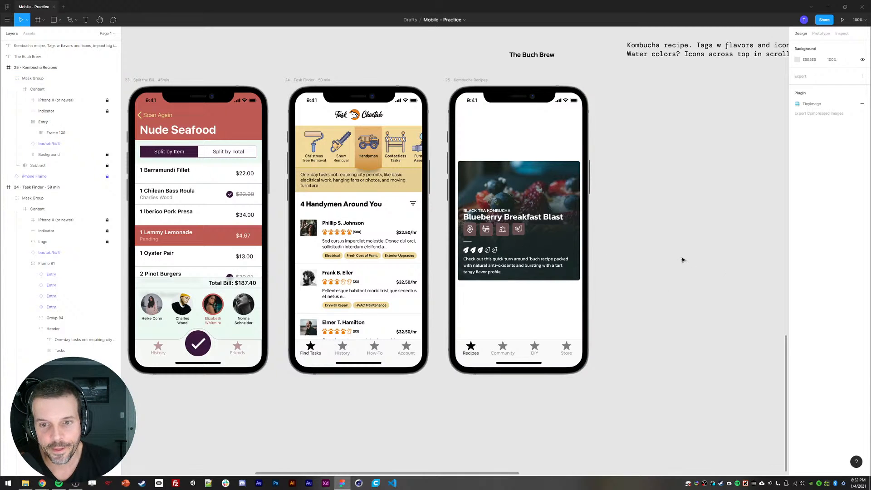
Step: Raise the dark stop of the recipe card's linear gradient so the overlay darkens more of the berry photo
ctrl+click(532, 193)
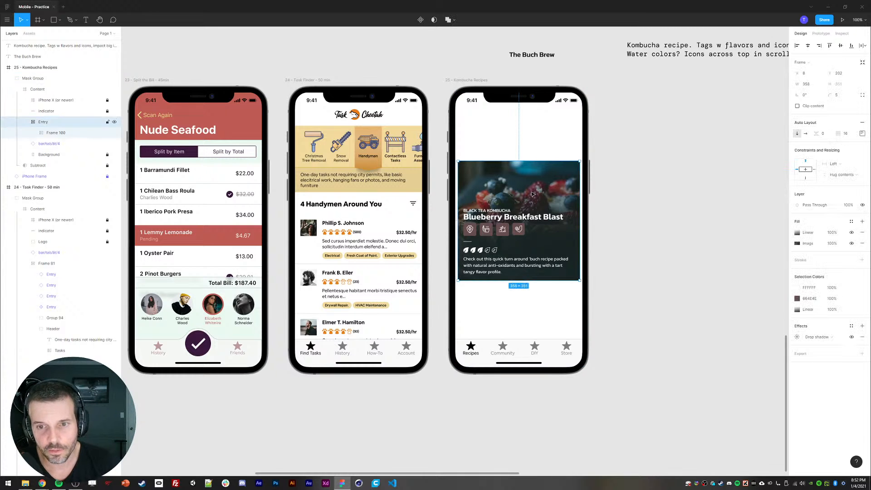
click(798, 233)
drag(503, 238, 499, 223)
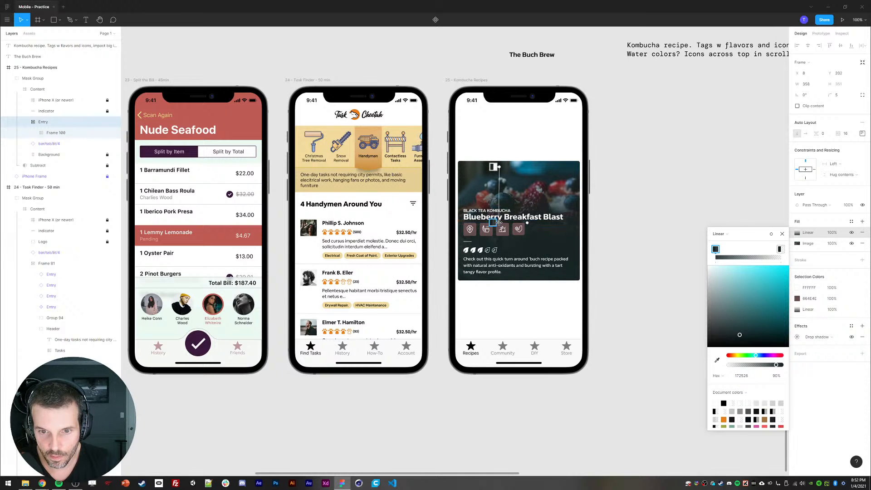
click(642, 208)
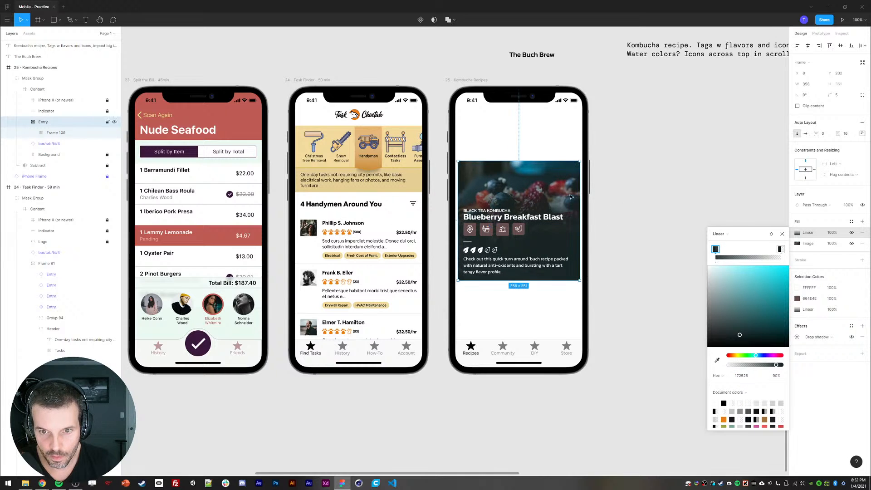
click(677, 202)
Step: Examine how the frames are nested inside the recipe card's Entry frame
double_click(500, 198)
double_click(500, 198)
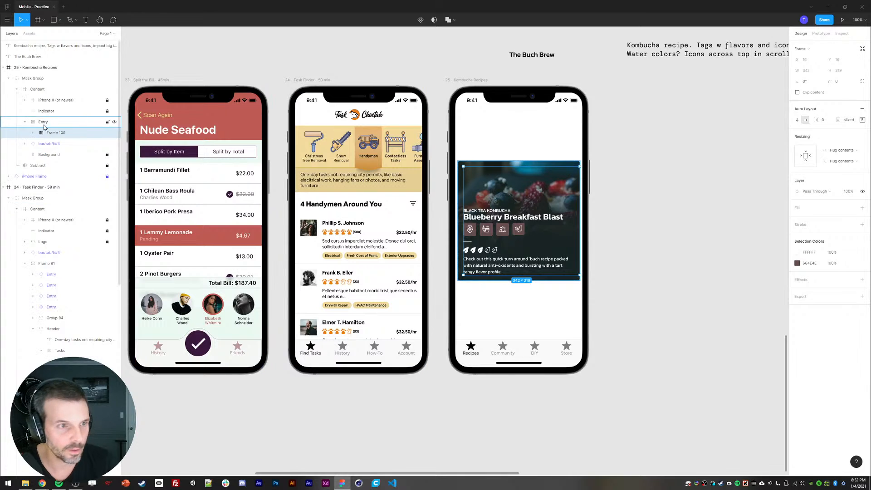
click(25, 123)
click(34, 93)
click(38, 101)
click(41, 123)
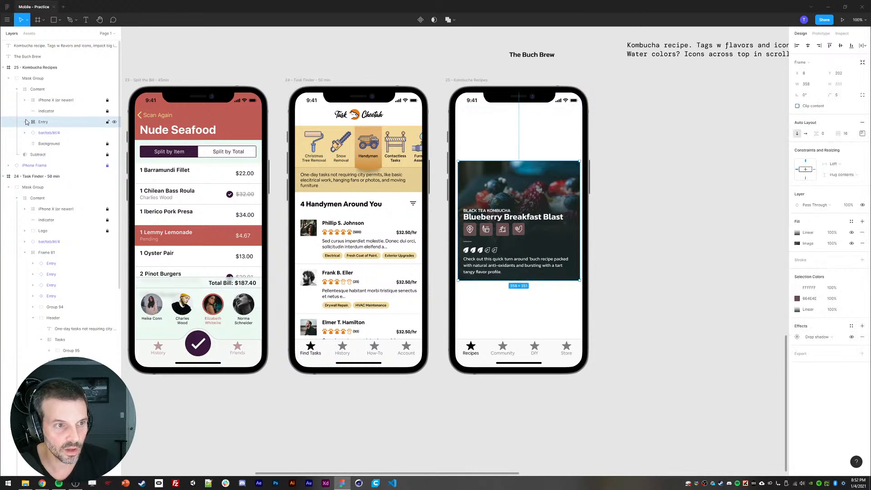
click(25, 122)
double_click(53, 134)
double_click(45, 123)
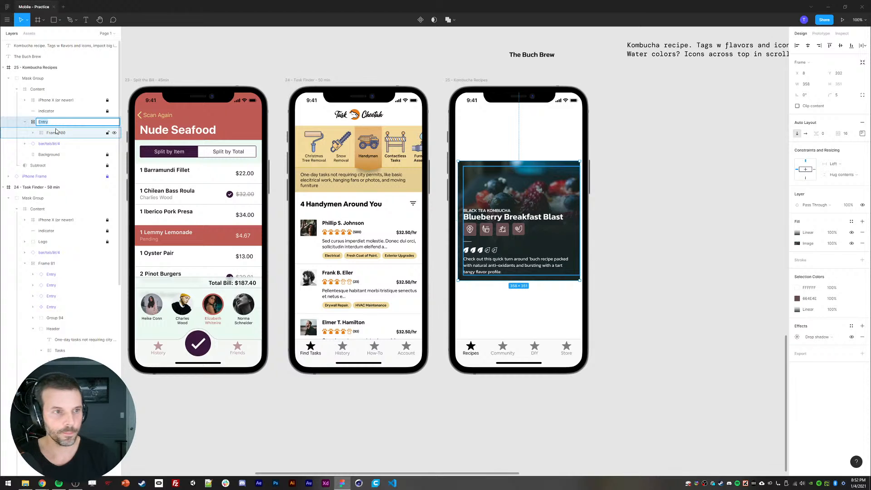
click(55, 133)
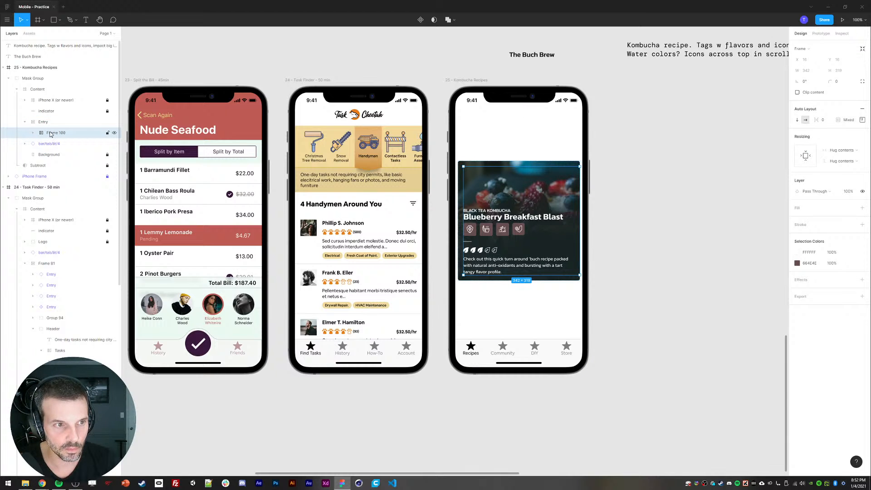
click(33, 133)
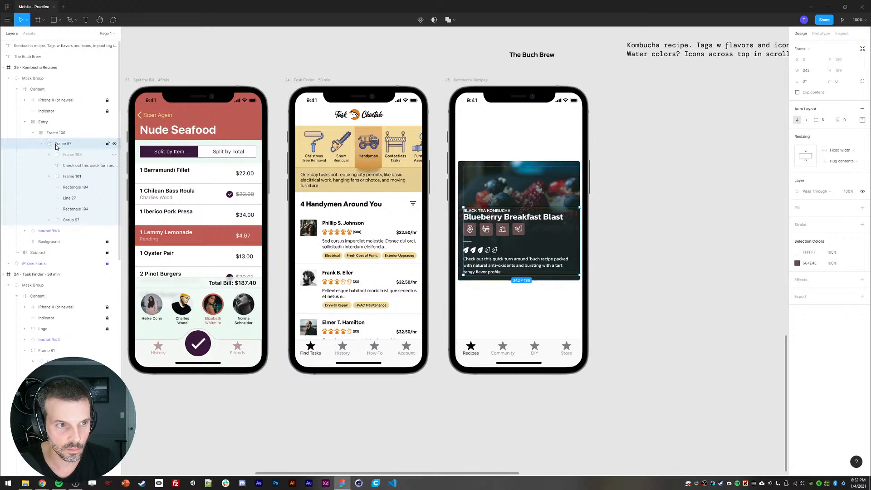
Step: Copy the Entry frame's properties and paste them onto the frame directly inside it
click(45, 124)
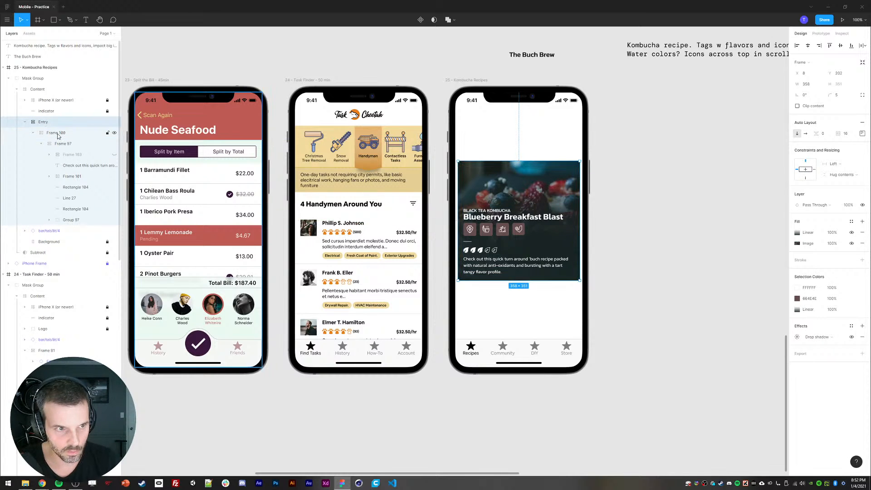
click(56, 134)
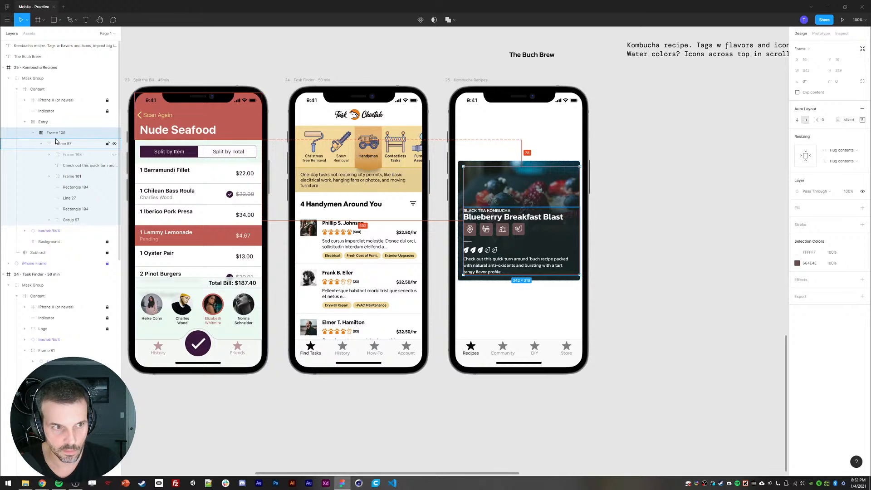
click(58, 144)
click(57, 135)
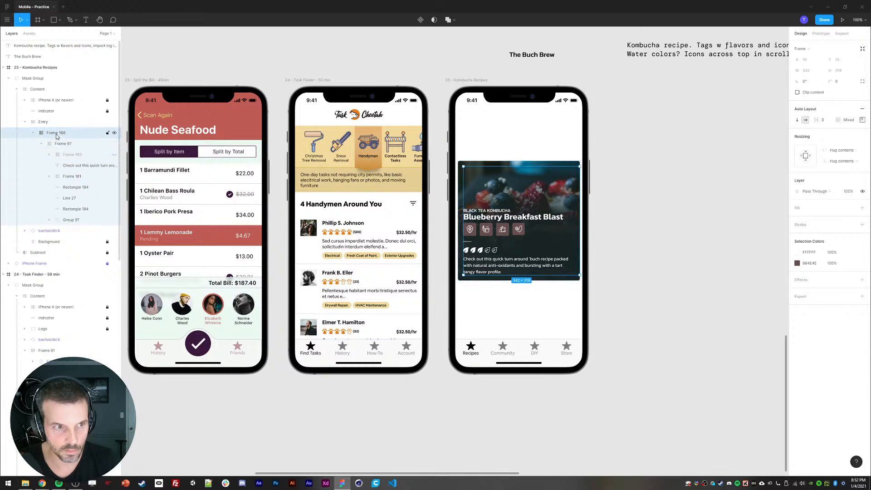
key(ctrl+alt+v)
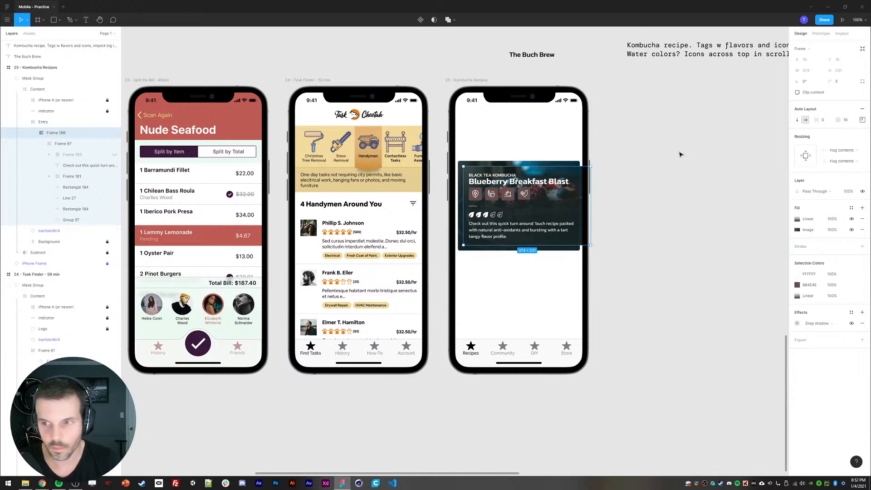
Step: Set the top padding of the styled inner frame to 120
click(862, 119)
click(845, 134)
text(12)
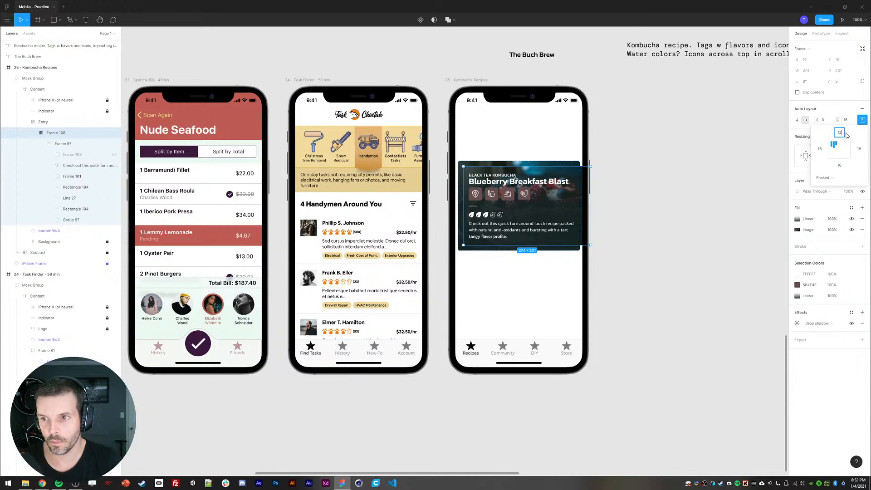
text(0)
key(Return)
Step: Move the styled inner frame out of the Entry frame and delete the emptied Entry frame
click(51, 122)
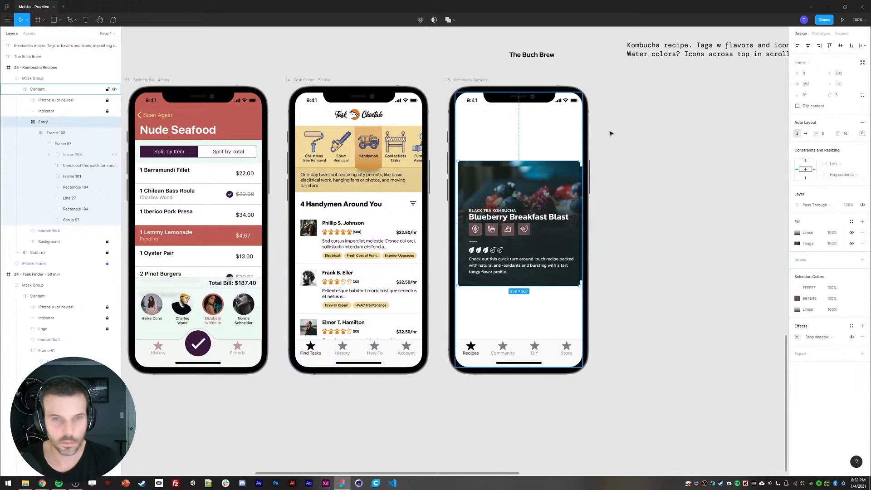
click(862, 133)
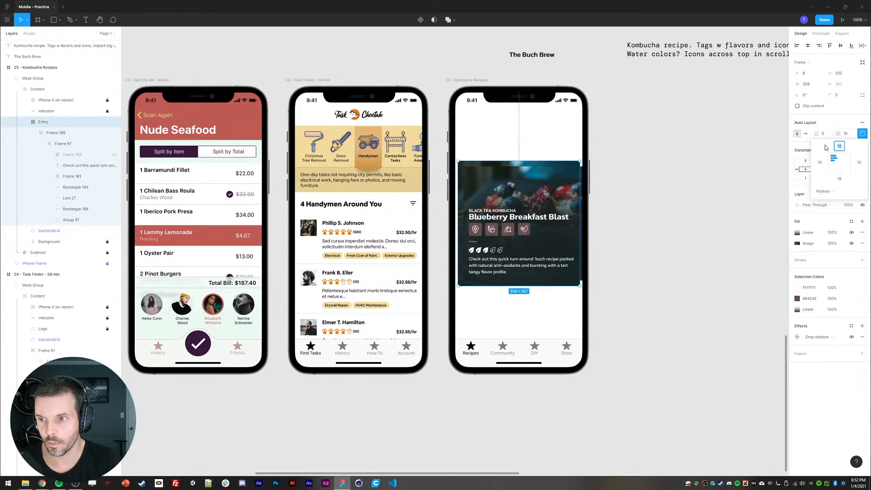
click(42, 125)
drag(44, 130, 42, 118)
click(43, 133)
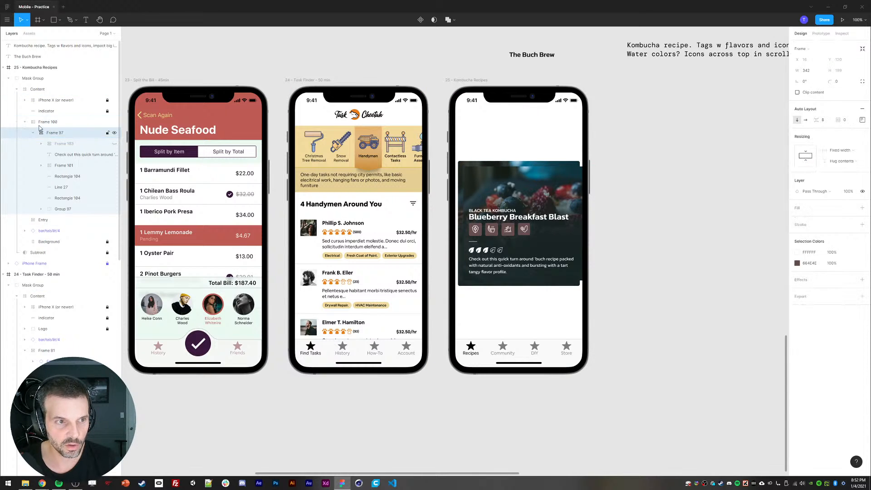
click(25, 122)
click(38, 132)
key(Delete)
Step: Set the X position of the recipe card's frame to 16
click(42, 124)
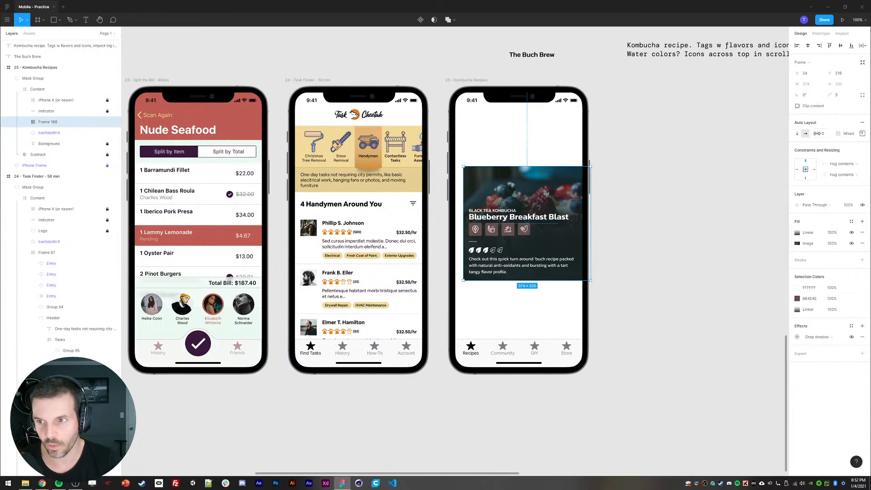
click(862, 134)
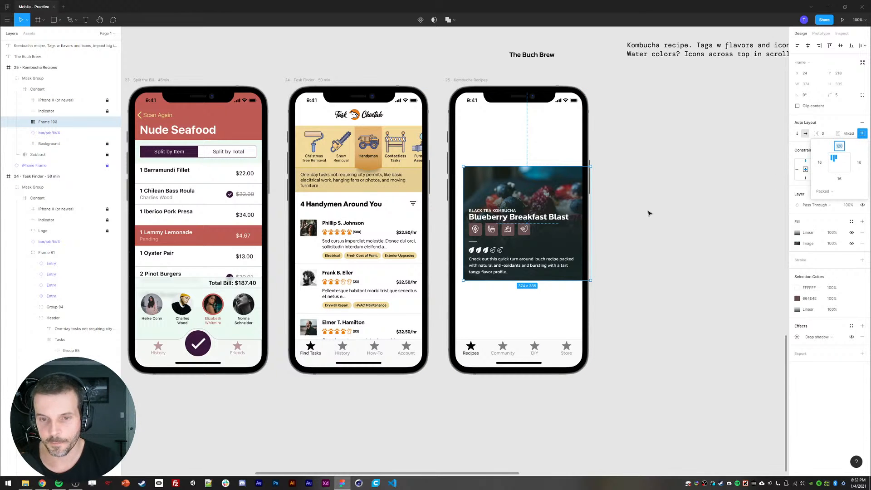
drag(810, 76, 790, 74)
text(16)
key(Return)
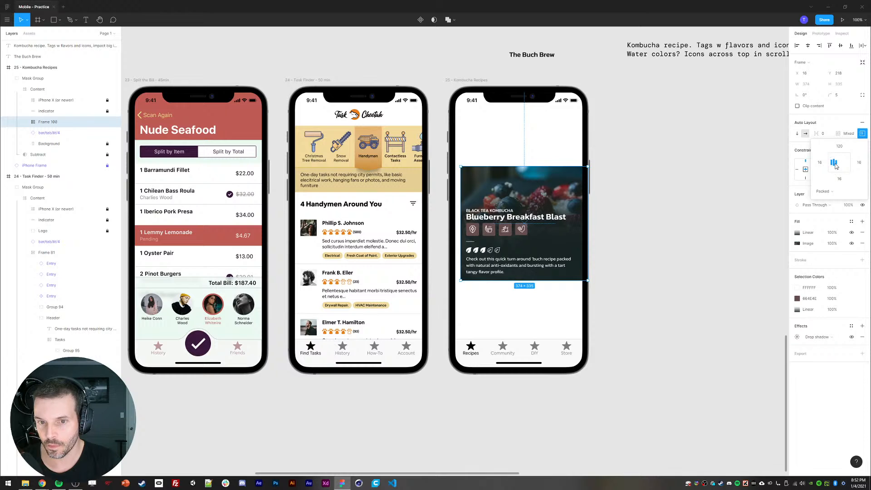
click(837, 124)
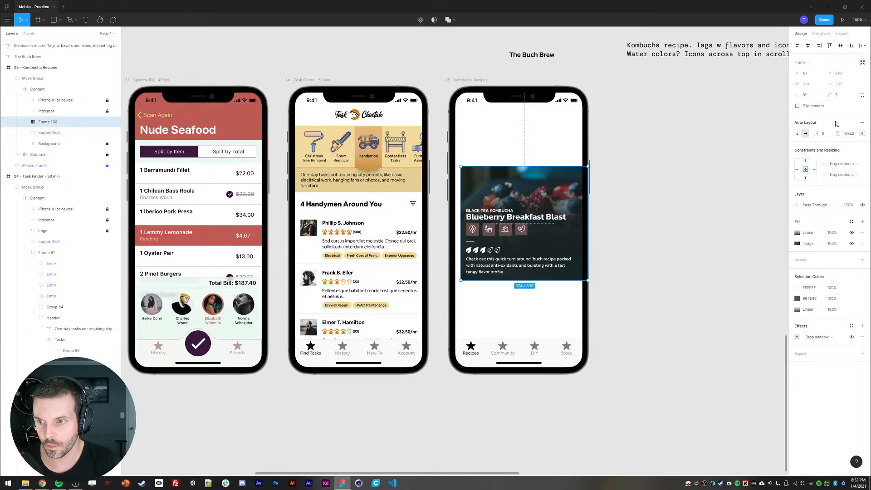
Step: Stop the recipe card's frame from hugging its contents horizontally and set its width to 342
click(842, 164)
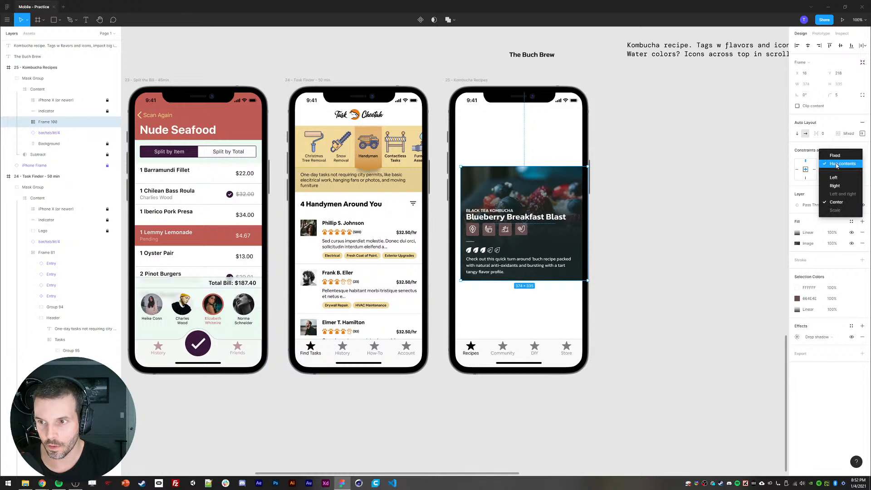
click(837, 166)
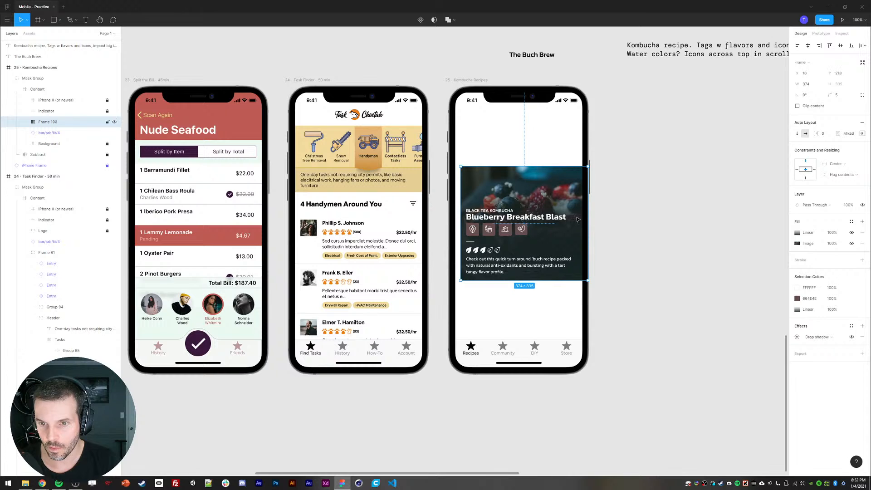
mouse_move(588, 215)
mouse_down()
mouse_move(556, 213)
mouse_move(583, 211)
mouse_up()
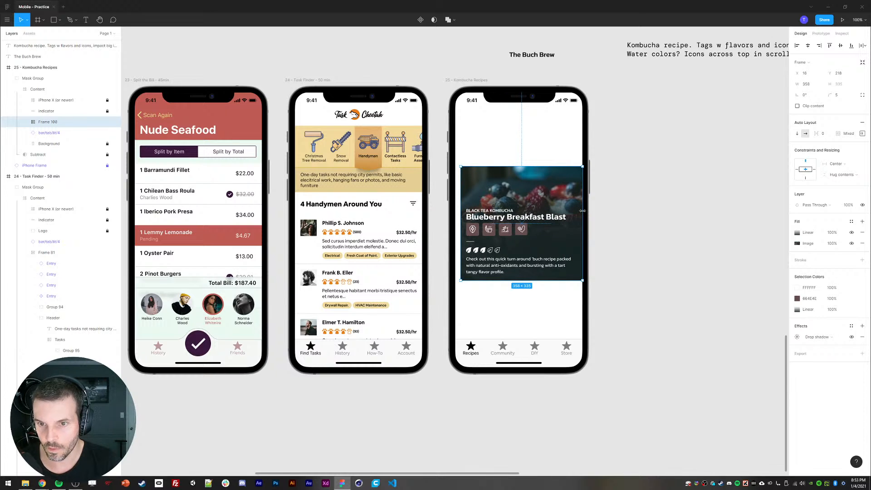
click(809, 85)
text(342)
key(Return)
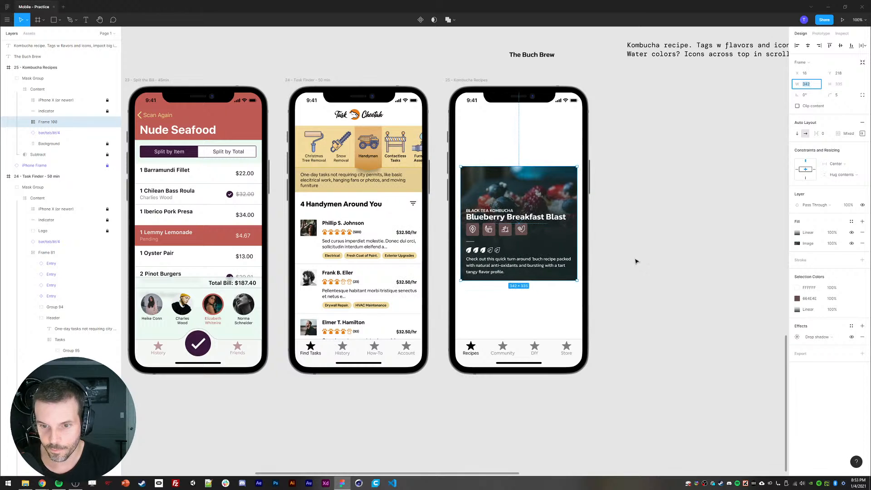
Step: Set the nested content frame's width to hug contents and delete the hidden button frame inside it
click(24, 122)
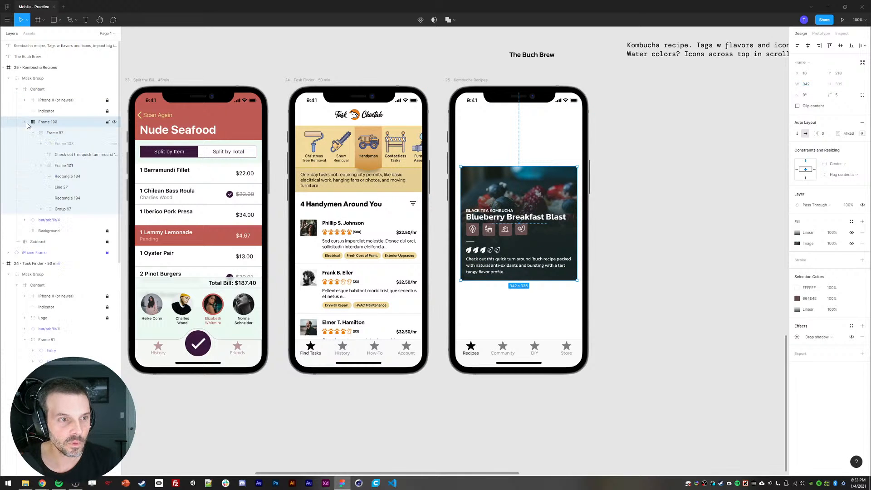
click(56, 133)
click(833, 152)
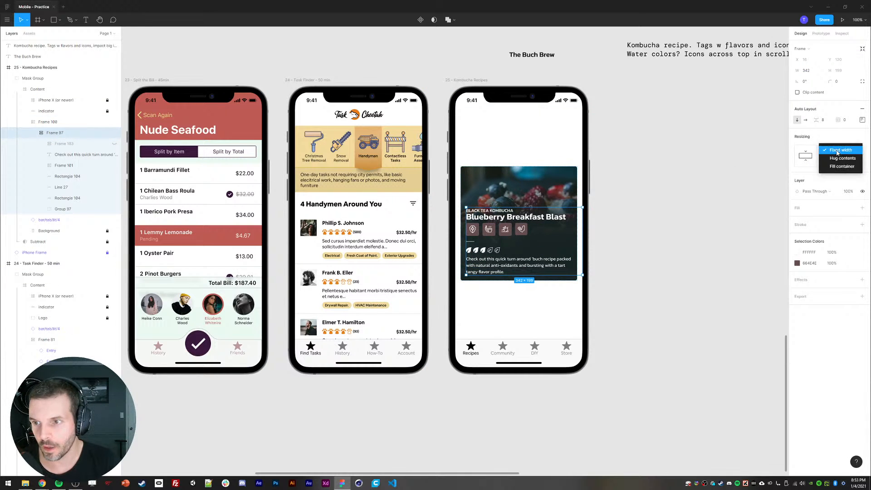
click(835, 159)
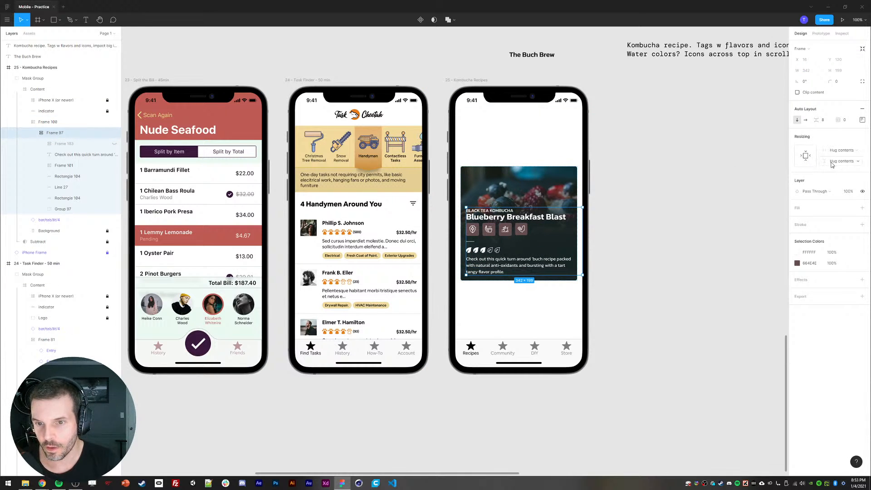
click(78, 144)
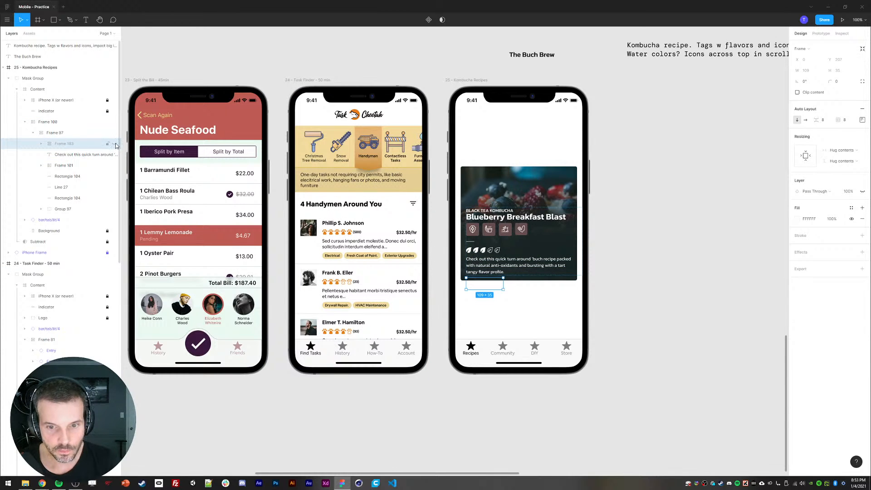
key(Delete)
Step: Try Fill container and Hug contents as the description text's horizontal resizing, and undo the Hug contents change
click(64, 145)
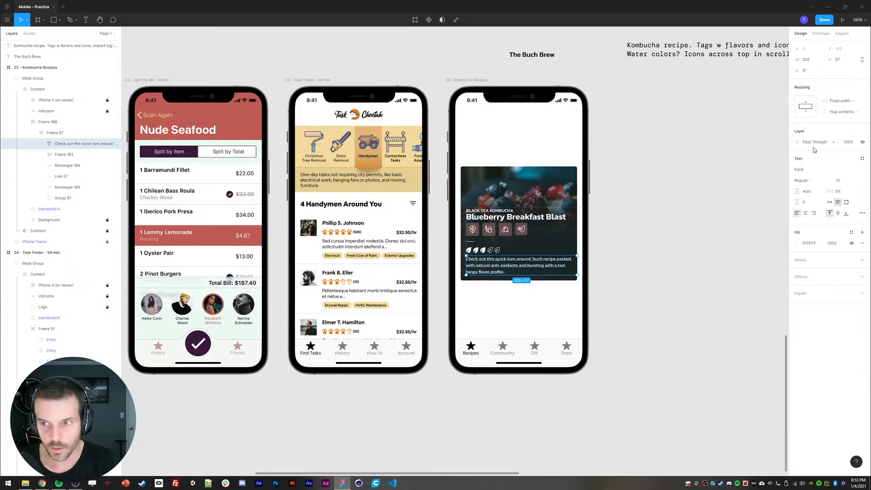
click(840, 101)
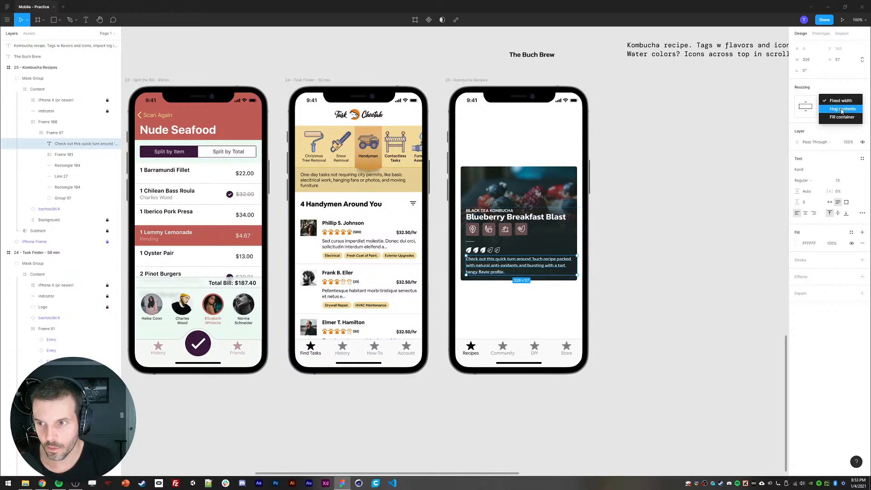
click(842, 110)
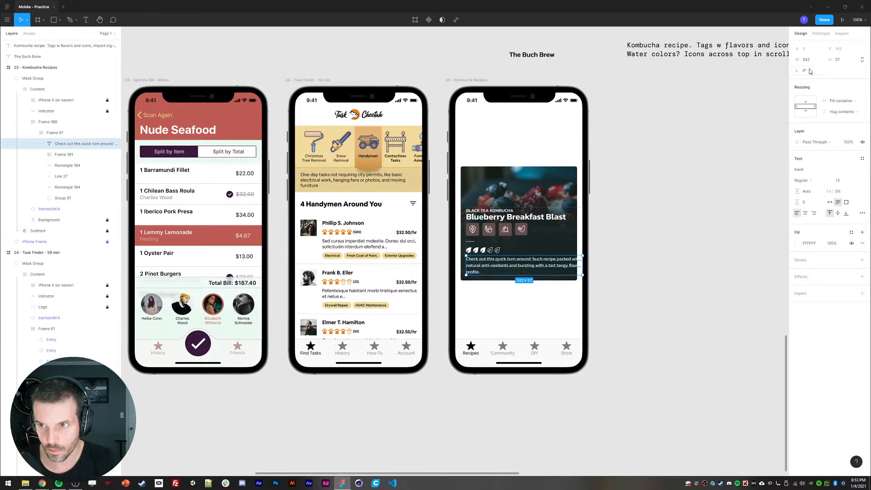
click(837, 100)
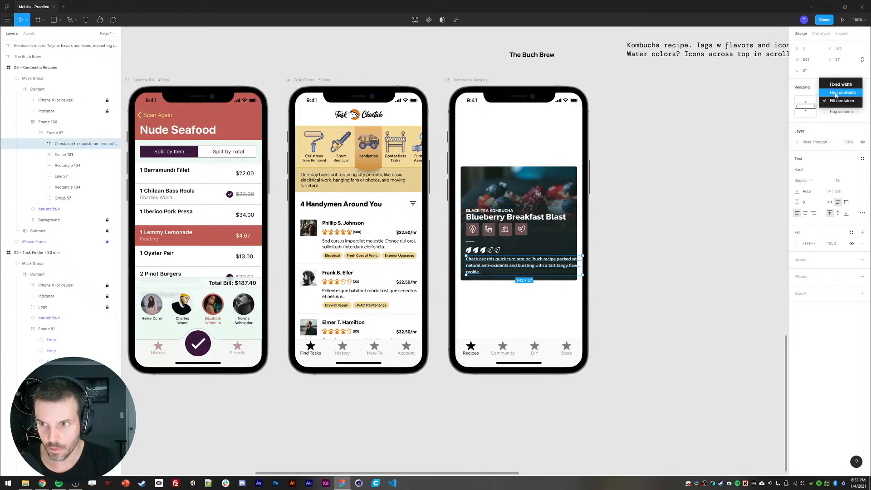
click(836, 93)
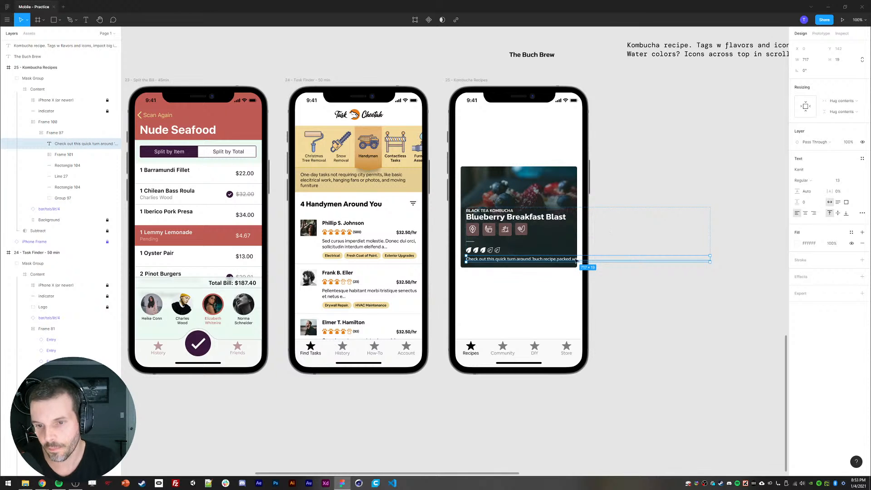
key(ctrl+z)
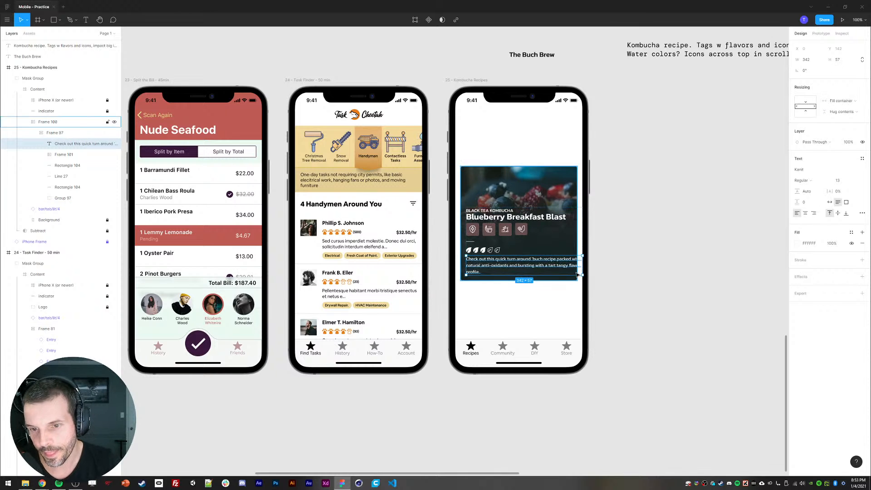
Step: Give the recipe card's description text a fixed width of 310
click(835, 105)
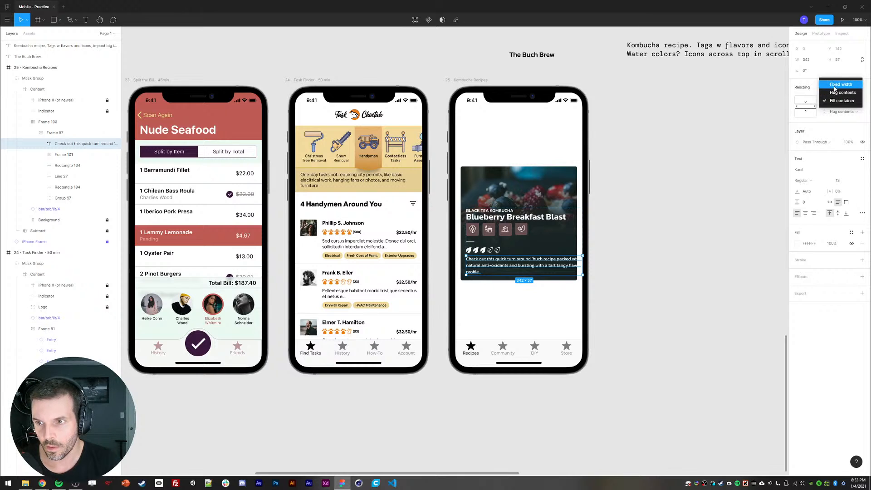
click(835, 85)
click(809, 61)
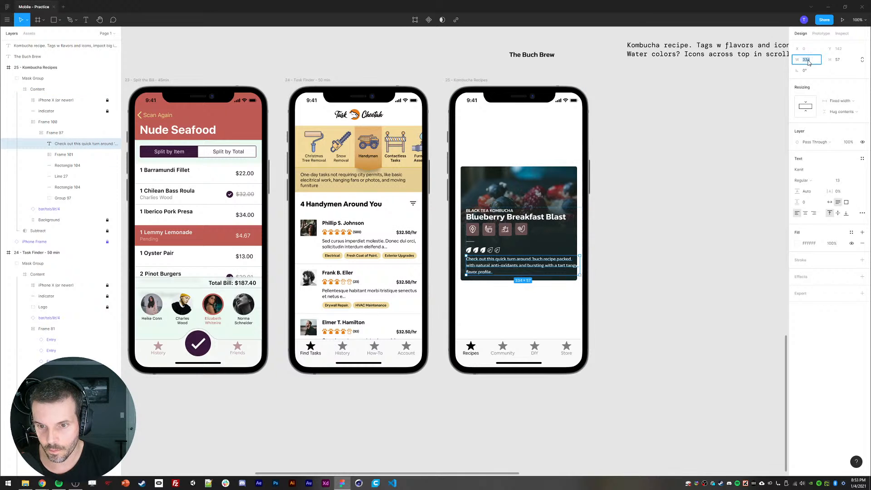
text(310)
key(Return)
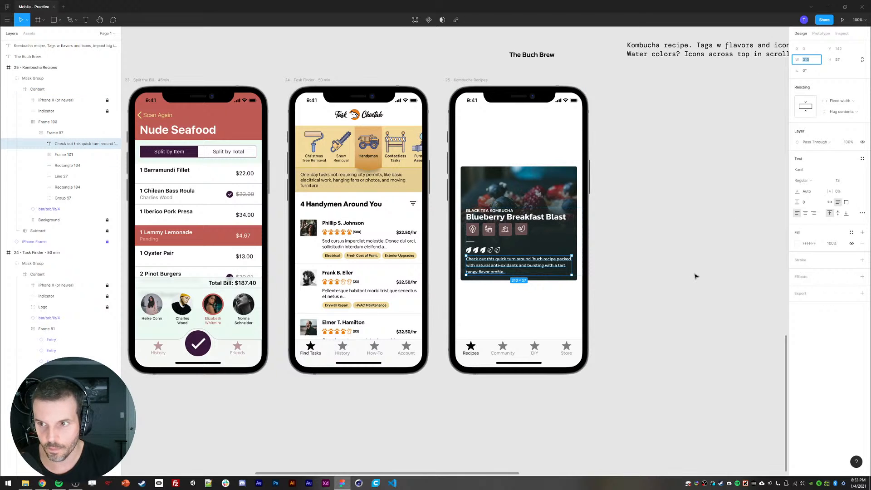
click(681, 290)
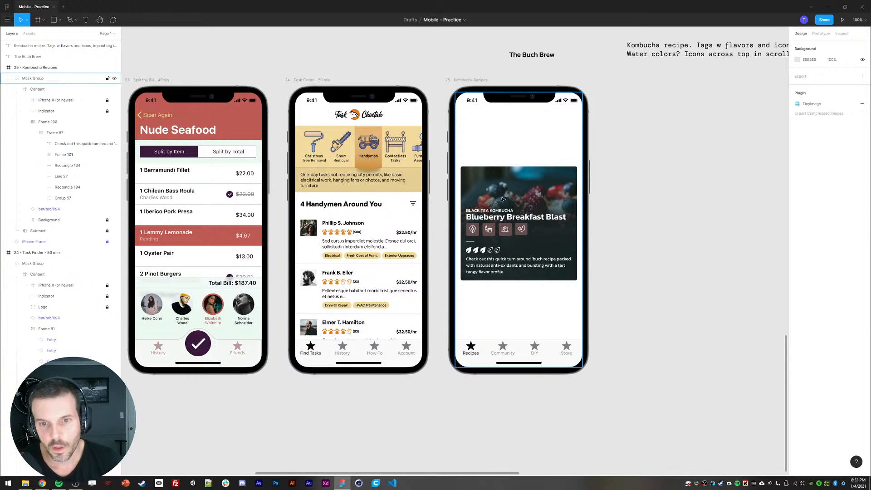
double_click(524, 195)
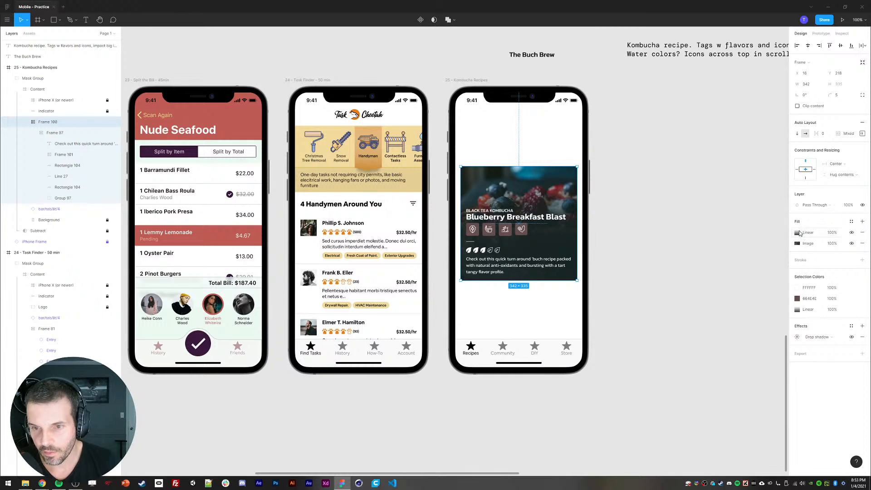
click(798, 233)
click(658, 185)
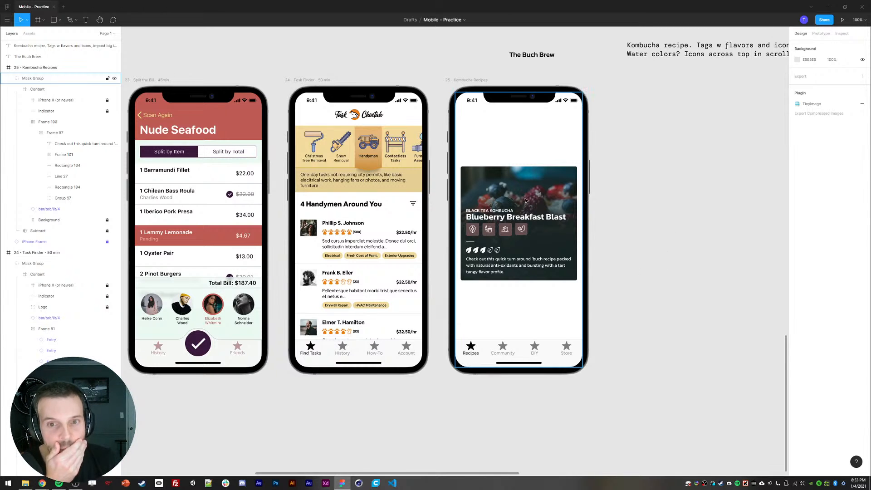
Step: Import the purple pastel watercolour texture image directly above the recipe screen's Background layer
click(521, 224)
double_click(519, 224)
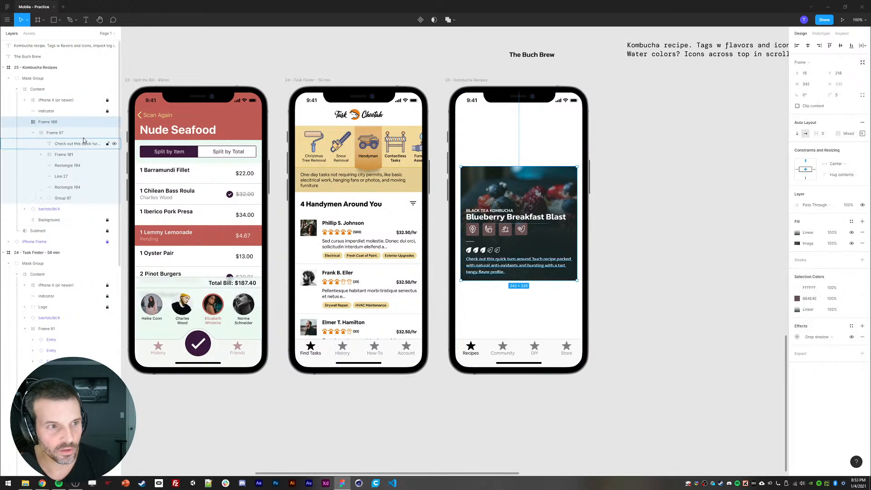
click(25, 122)
click(44, 145)
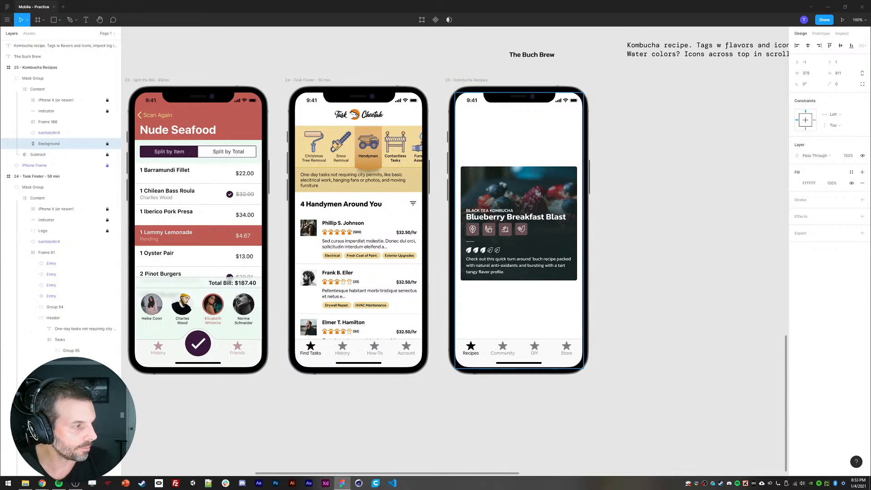
drag(1, 329, 524, 306)
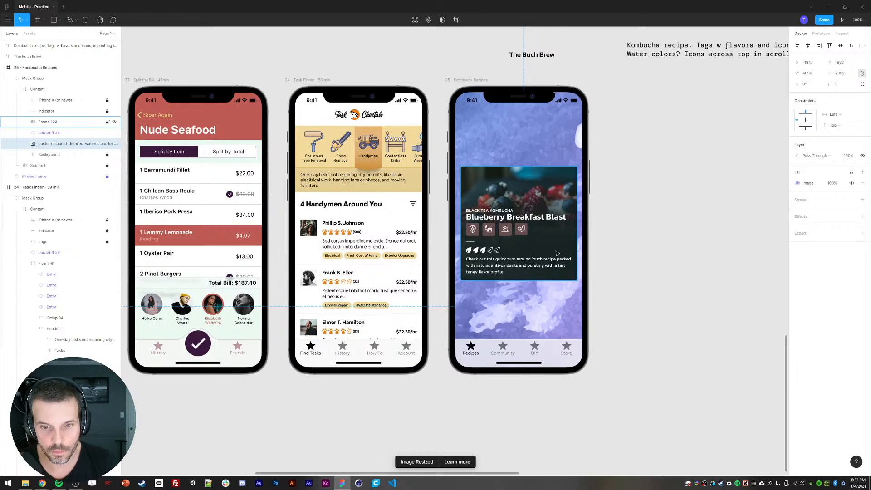
Step: Shrink the purple watercolour image to about 382 × 735 so it covers the phone screen above the tab bar
key(minus)
key(minus)
drag(295, 387, 475, 175)
key(plus)
key(plus)
drag(603, 206, 582, 341)
drag(476, 97, 476, 91)
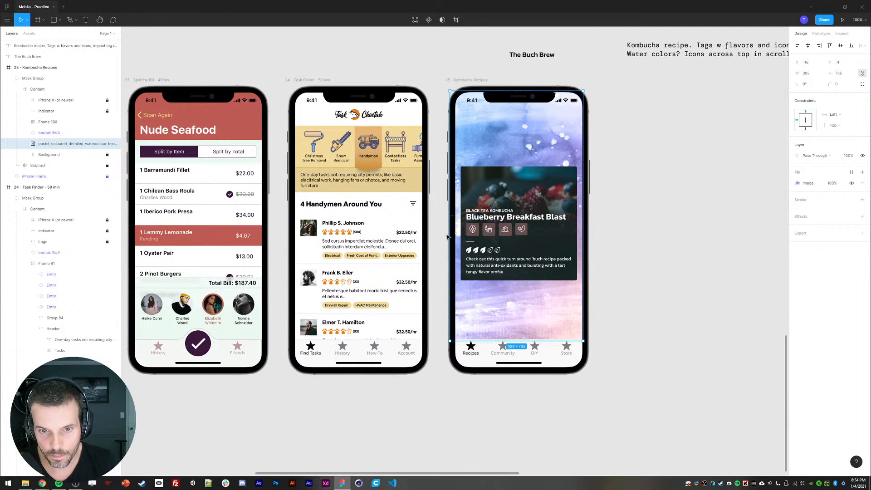
drag(450, 228, 453, 228)
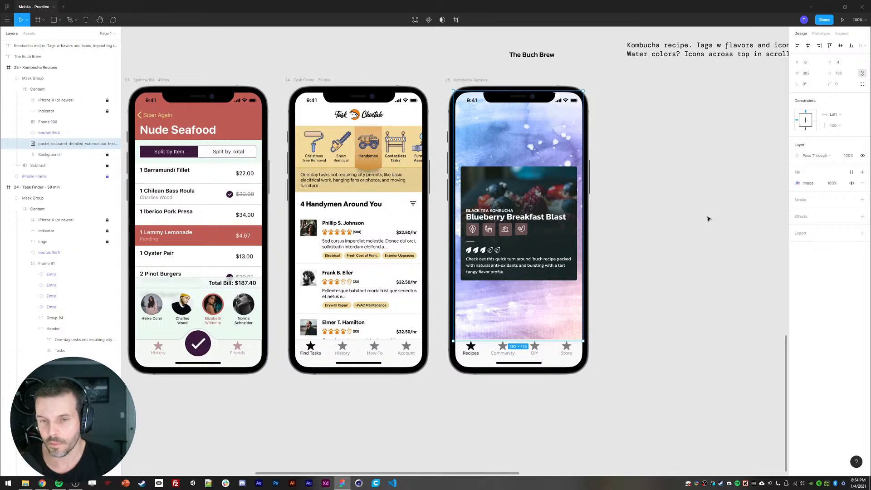
Step: Try 30% opacity on the purple watercolour image, and restore it to 100%
key(3)
click(680, 287)
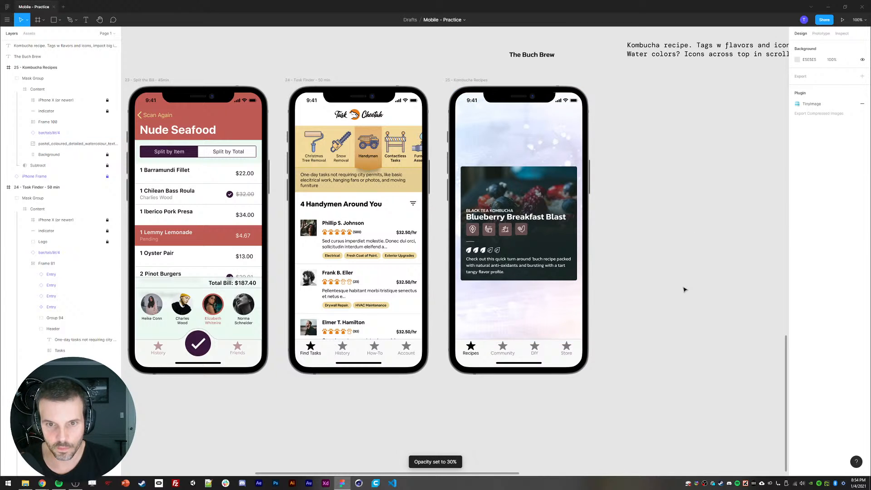
click(511, 138)
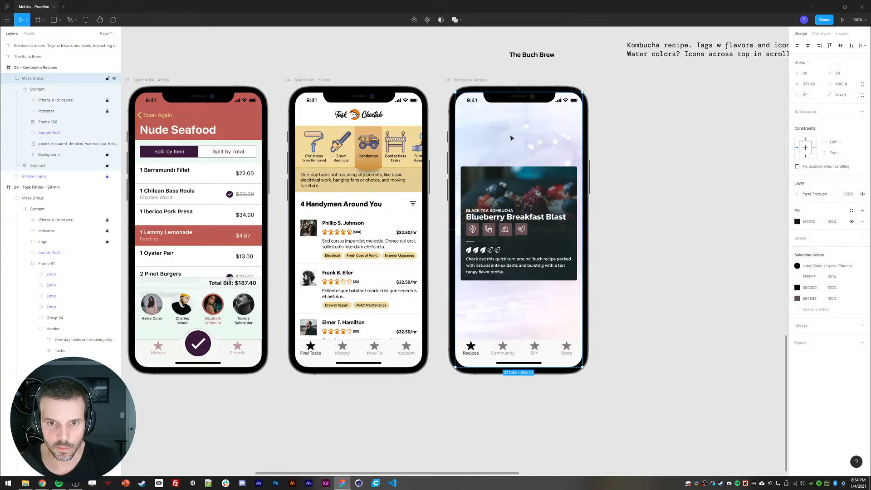
double_click(512, 138)
key(0)
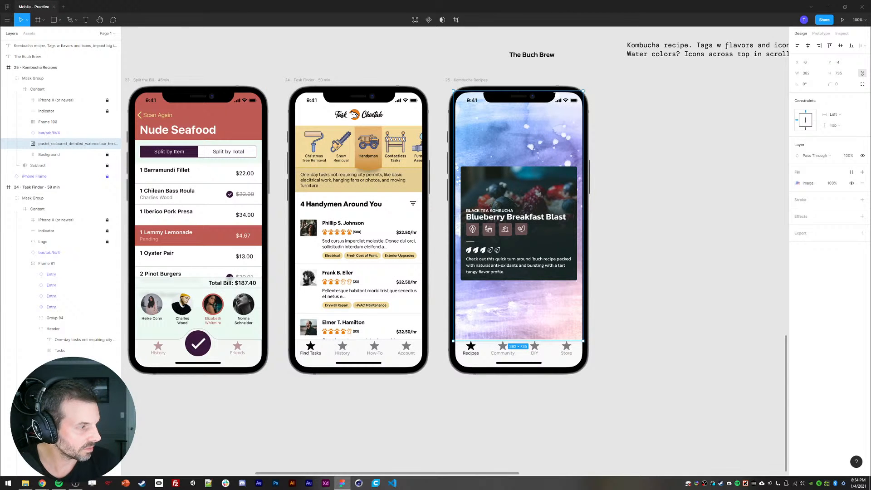
Step: Paste the teal and orange watercolour image into the recipe screen and scale it to about 384 × 737 behind the card
key(ctrl+v)
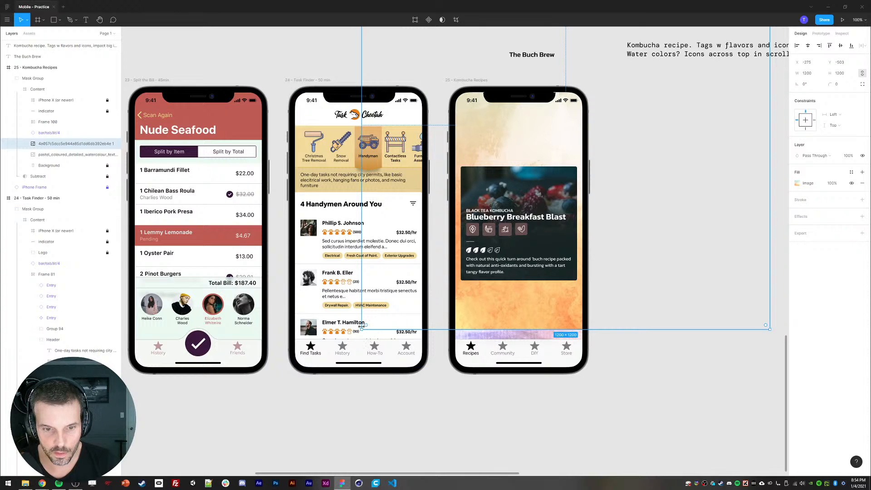
drag(362, 329, 453, 342)
scroll(579, 202, up, 5)
scroll(580, 203, right, 3)
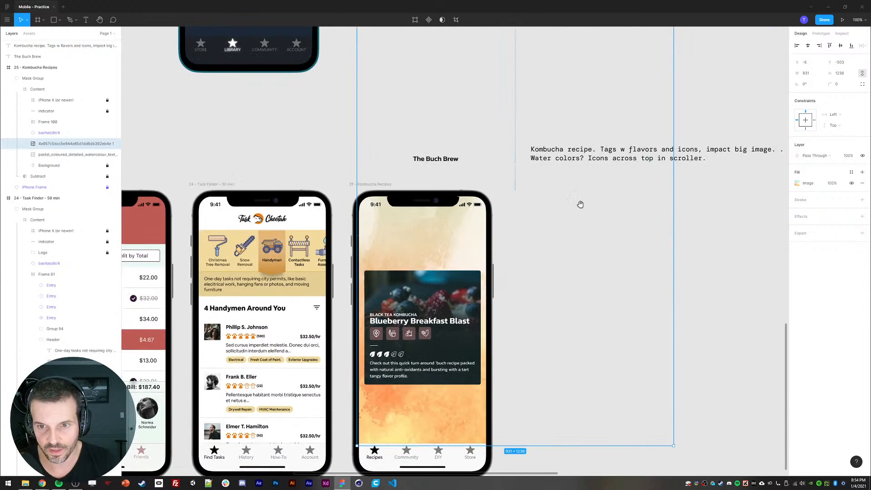
drag(643, 149, 457, 320)
drag(545, 301, 574, 201)
scroll(574, 201, down, 3)
scroll(574, 201, left, 1)
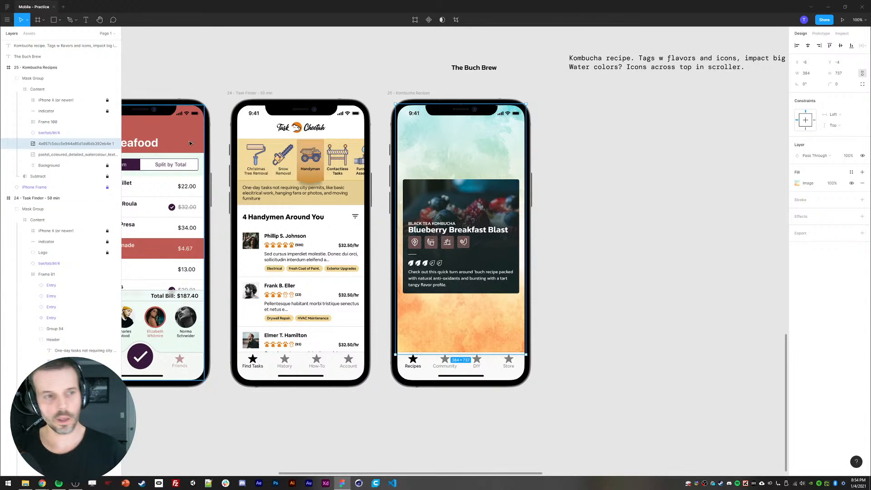
Step: Delete the purple pastel watercolour image layer beneath the new background image
click(89, 155)
key(Delete)
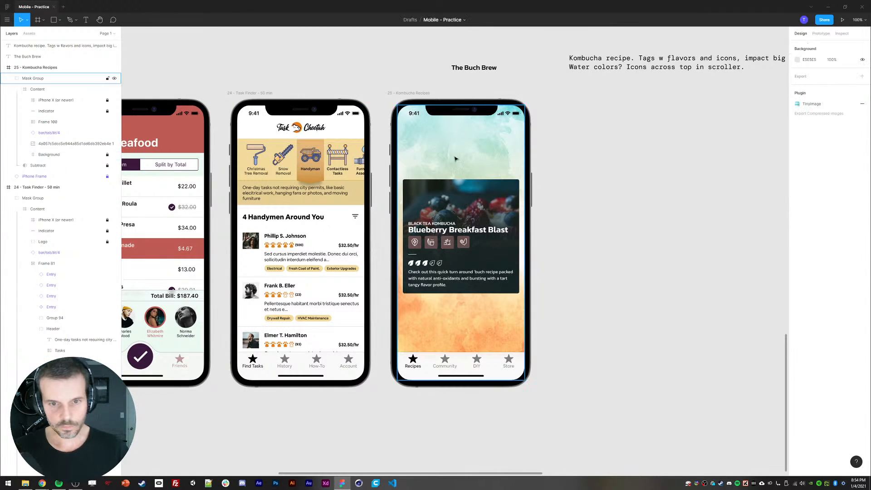
Step: Move the teal and orange watercolour image to X 0, Y -11 and set its width to 378
click(456, 143)
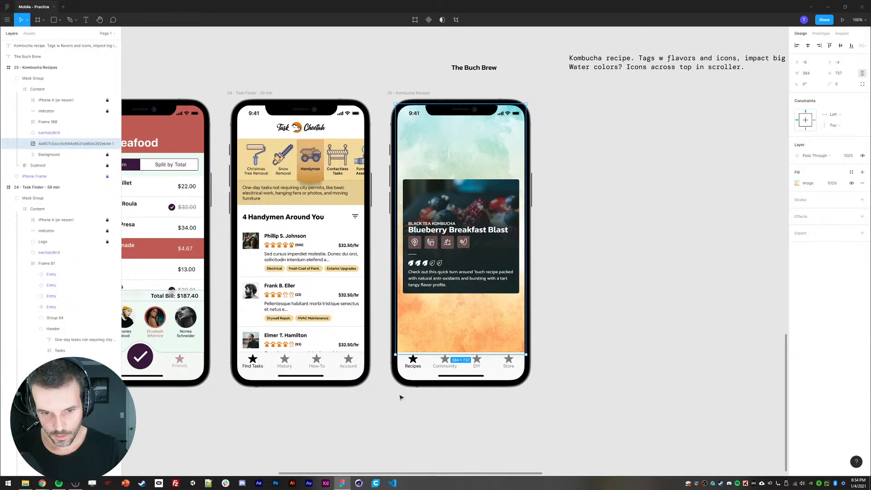
key(Up)
key(Up)
key(Up)
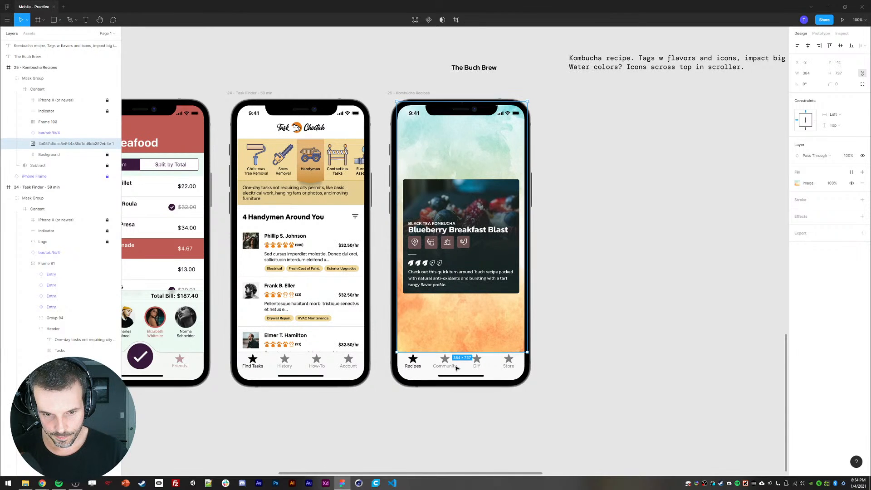
click(811, 74)
key(Down)
key(Down)
key(Down)
key(Down)
key(Down)
click(808, 64)
text(0)
click(808, 73)
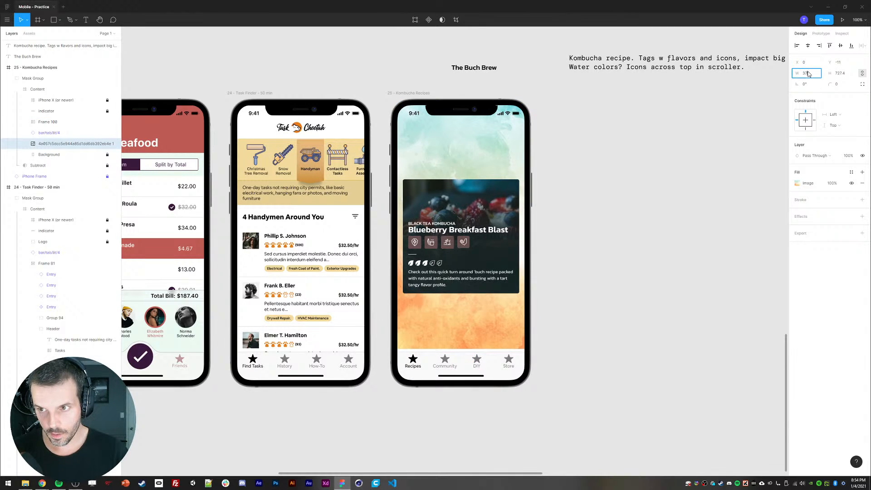
key(Down)
key(Down)
key(Up)
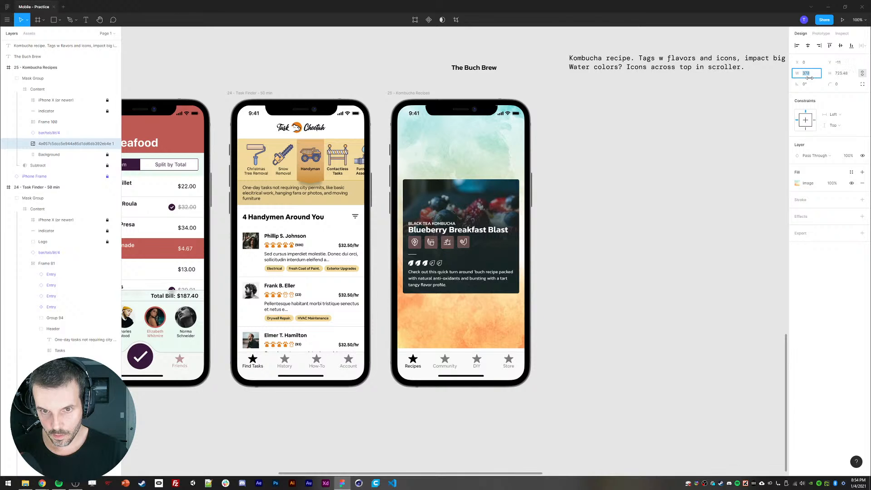
key(Return)
Step: Nudge the watercolour background image down to Y 1
key(Down)
key(Down)
key(Down)
key(Down)
key(Down)
key(Down)
key(Down)
key(Down)
key(Down)
key(Down)
key(Down)
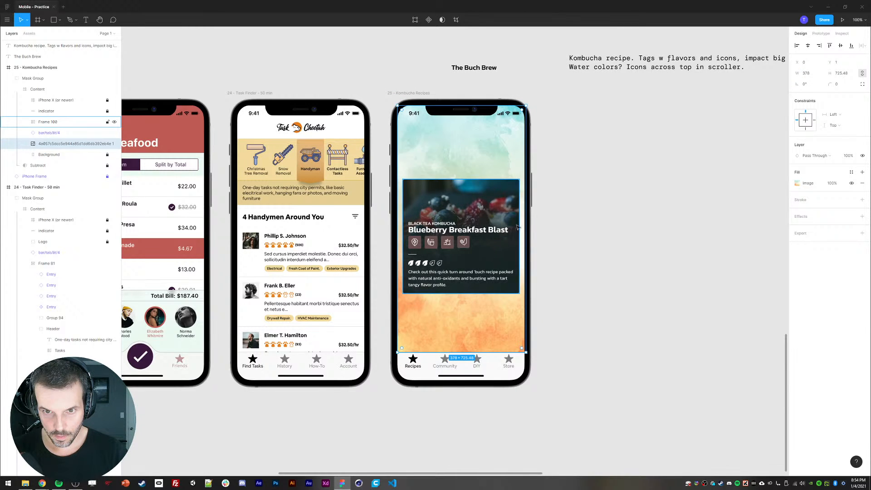
Step: Reduce the watercolour background image's width to 374 with its proportions constrained
click(811, 78)
key(Down)
key(Down)
key(Down)
key(Down)
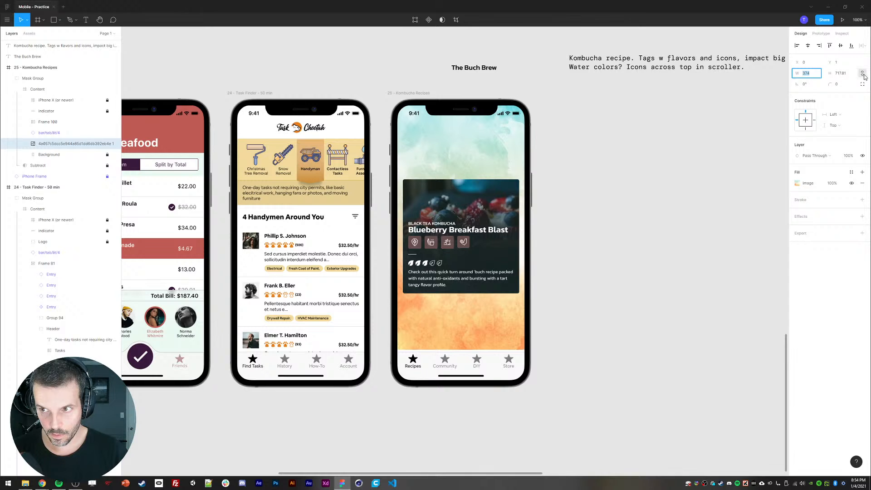
Step: Unlock the watercolour image's proportions and set its height to 725.81
click(863, 74)
click(842, 74)
key(Up)
key(Up)
key(Up)
key(Up)
key(Up)
key(Up)
key(Up)
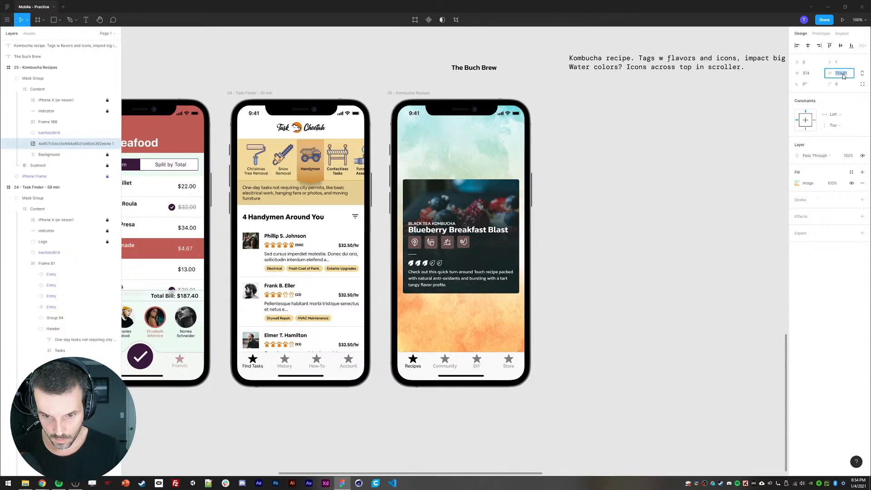
key(Up)
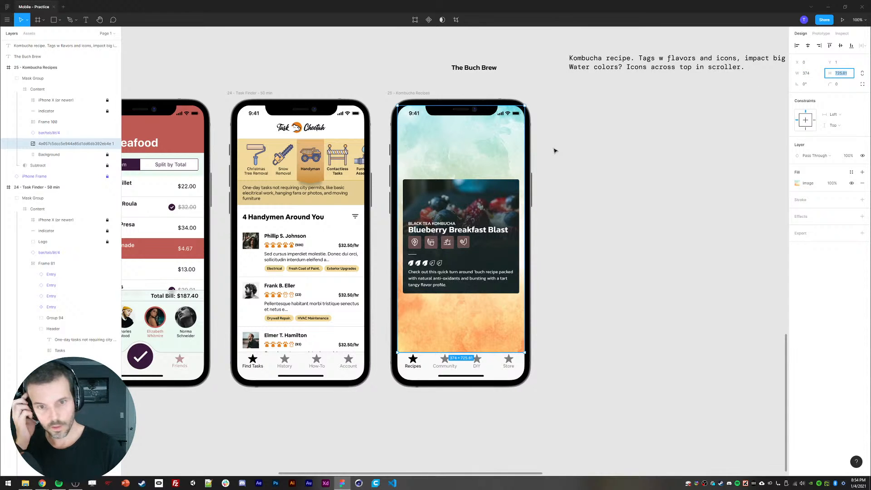
click(604, 193)
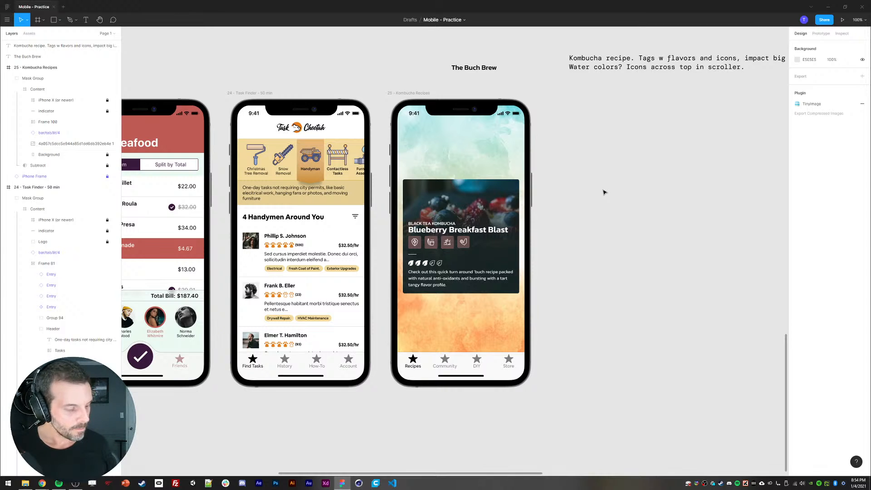
Step: Set the fill opacity of the recipe screen's tab bar background to 50%
ctrl+click(500, 363)
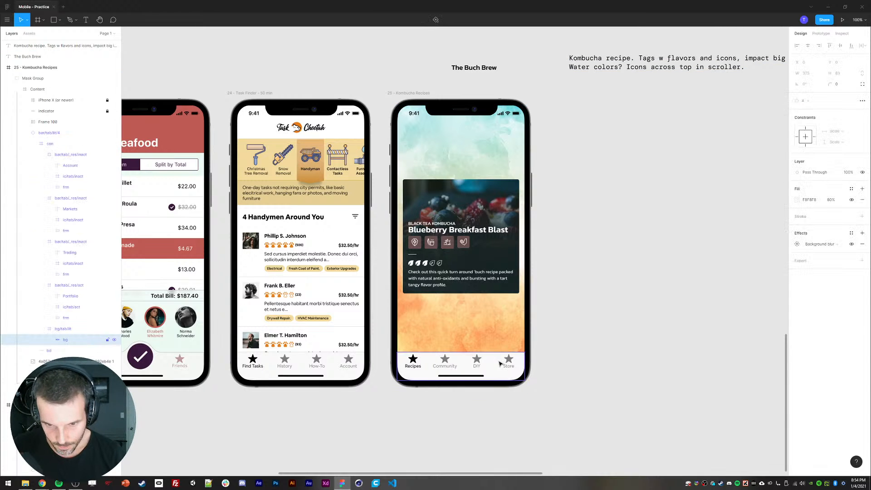
click(797, 244)
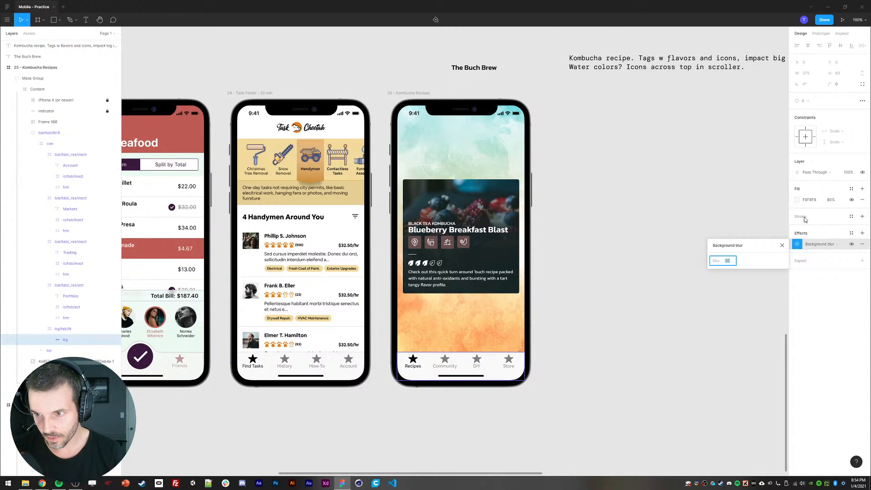
click(830, 203)
text(50)
key(Return)
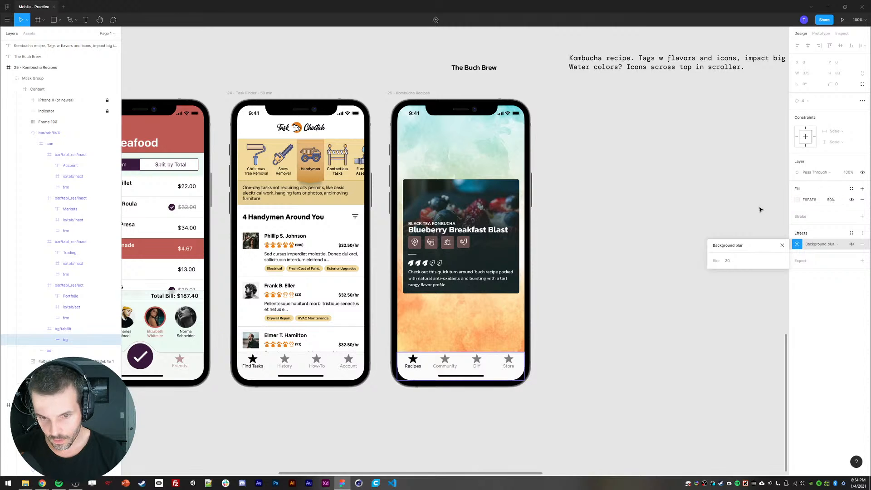
click(862, 200)
click(639, 319)
Step: Stretch the watercolour image's bottom edge to a height of about 807 so it extends behind the tab bar
ctrl+click(494, 335)
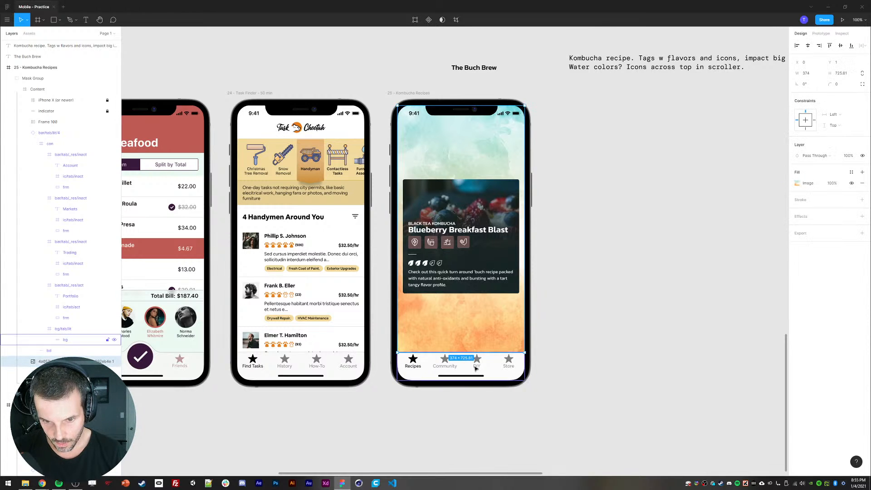
drag(468, 352, 468, 380)
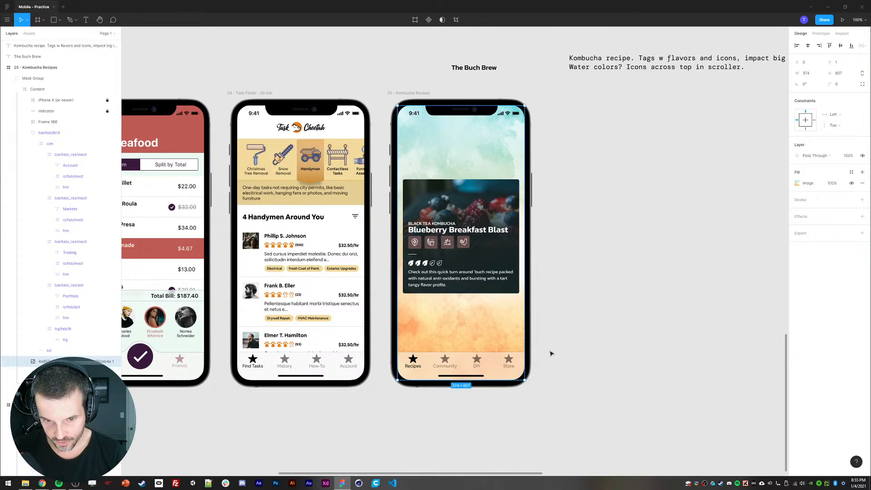
click(552, 354)
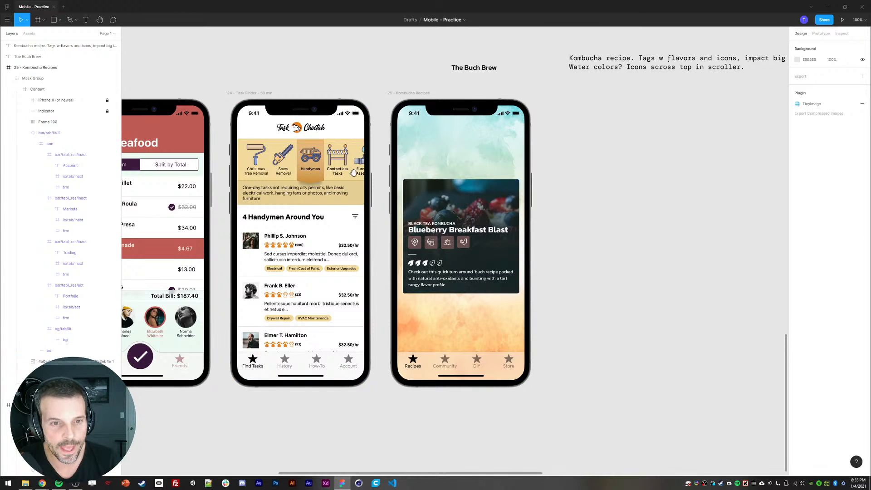
Step: Give the nested content frame (Frame 97) inside the recipe card a fixed width of 310
scroll(383, 196, left, 2)
ctrl+click(464, 203)
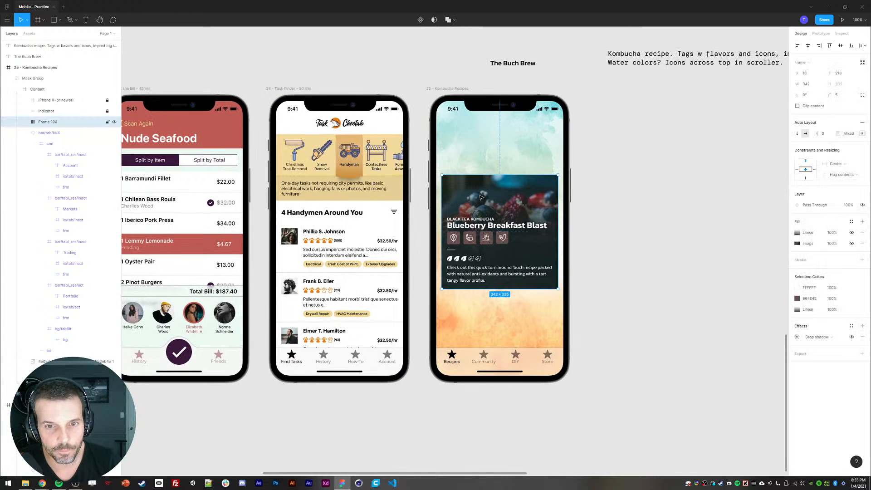
click(24, 134)
click(25, 123)
click(33, 133)
click(50, 135)
click(33, 133)
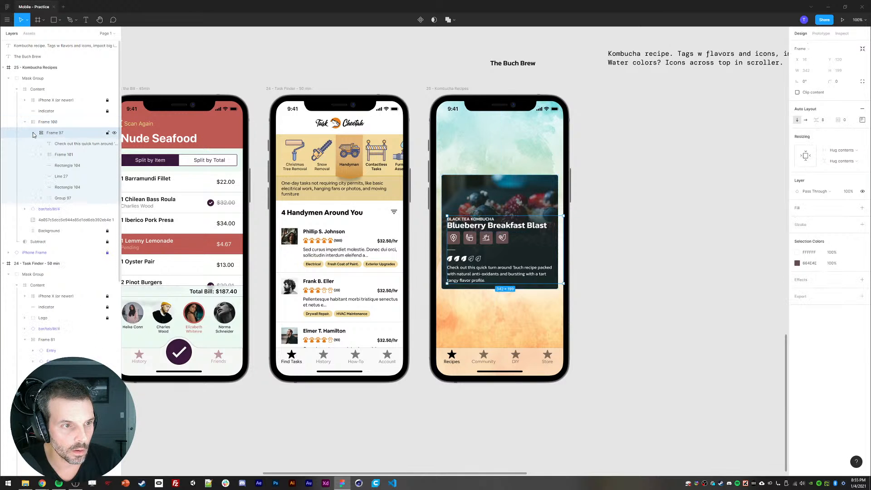
click(33, 134)
key(shift+Return)
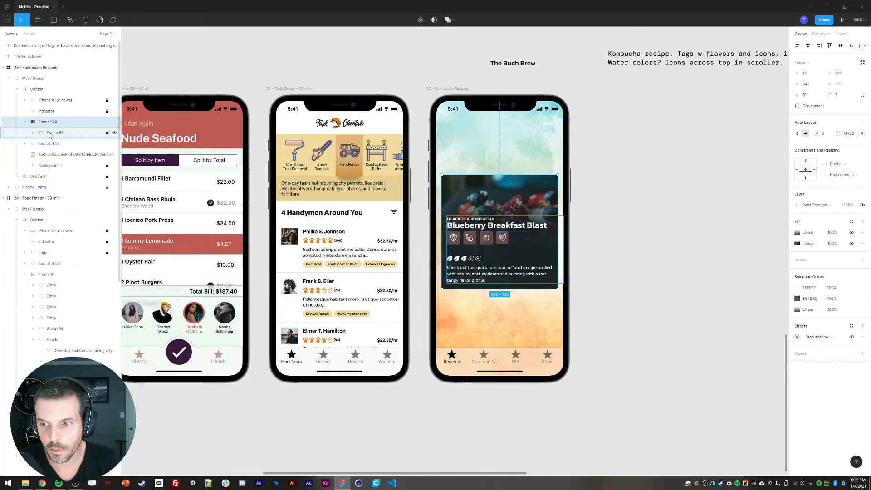
click(50, 134)
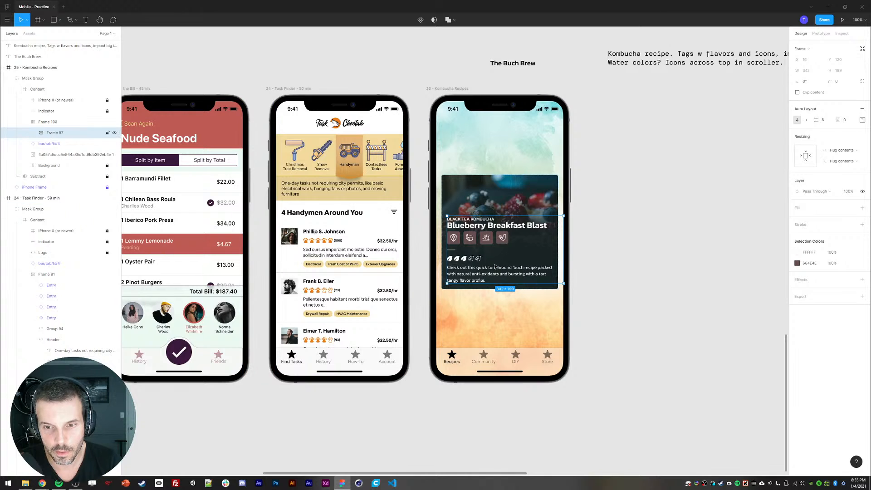
drag(561, 244, 557, 243)
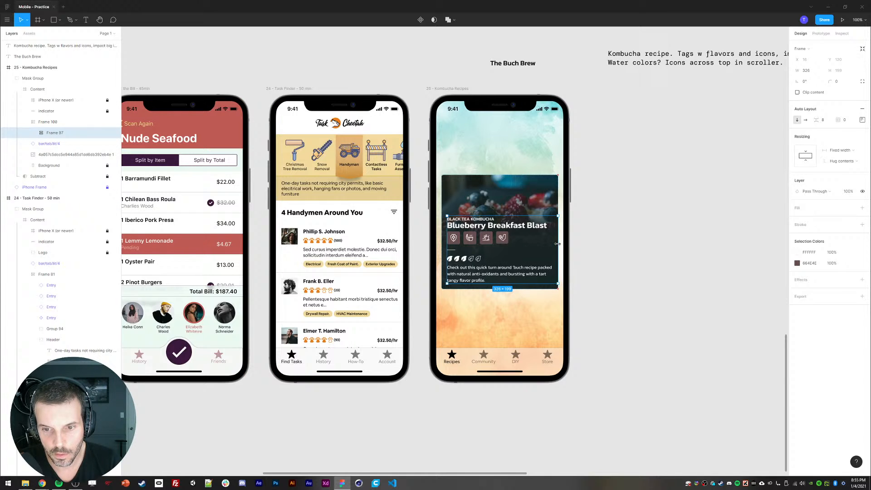
click(805, 70)
text(310)
key(Return)
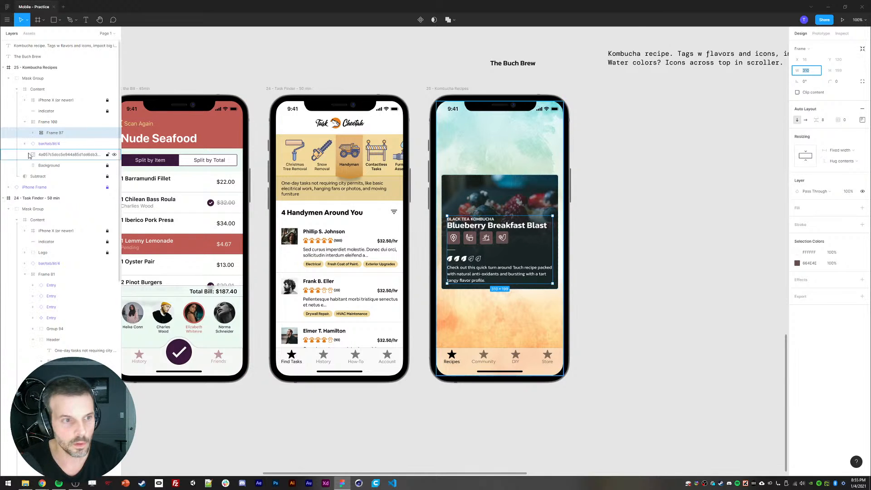
Step: Set the horizontal resizing of the recipe card's nested content frame (Frame 97) to hug contents
click(32, 133)
click(58, 144)
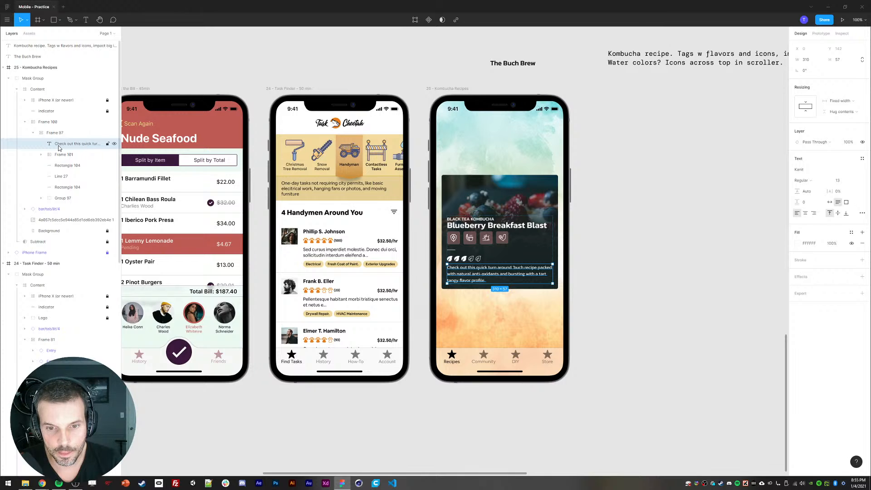
click(59, 134)
click(840, 151)
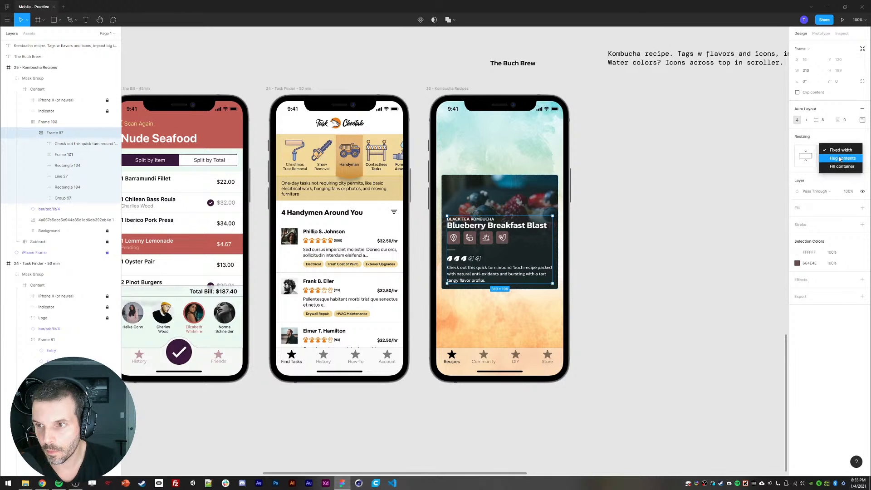
click(840, 160)
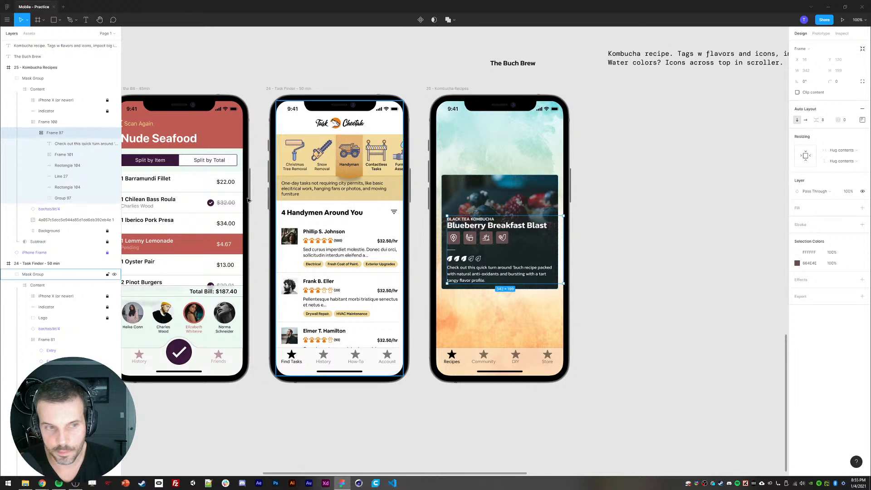
Step: Set the "Blueberry Breakfast Blast" title text to auto width so it no longer stretches the content frame
click(518, 227)
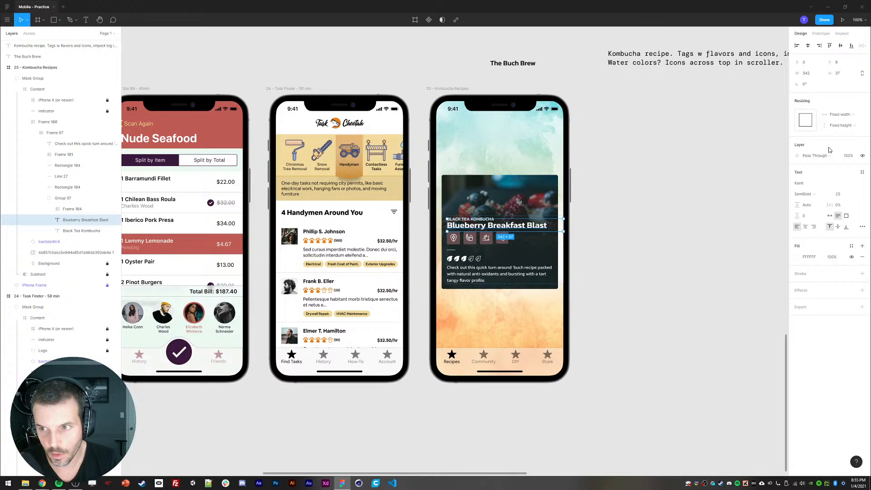
click(830, 216)
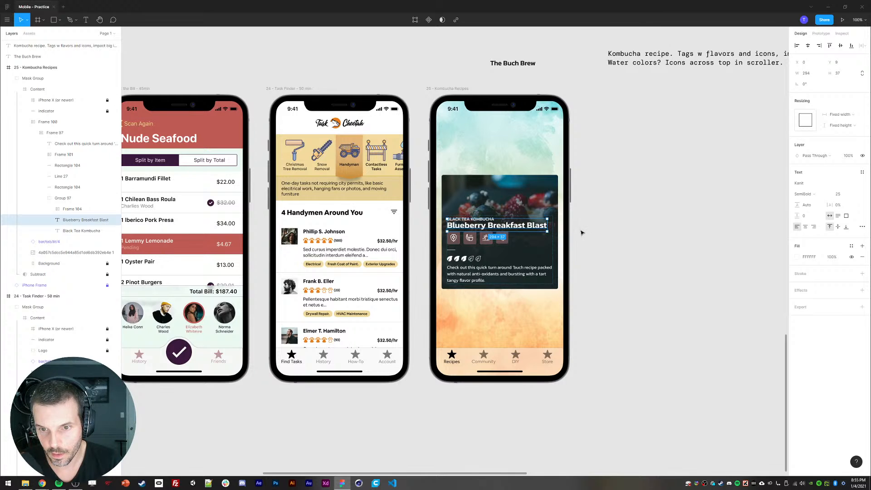
drag(551, 223, 553, 223)
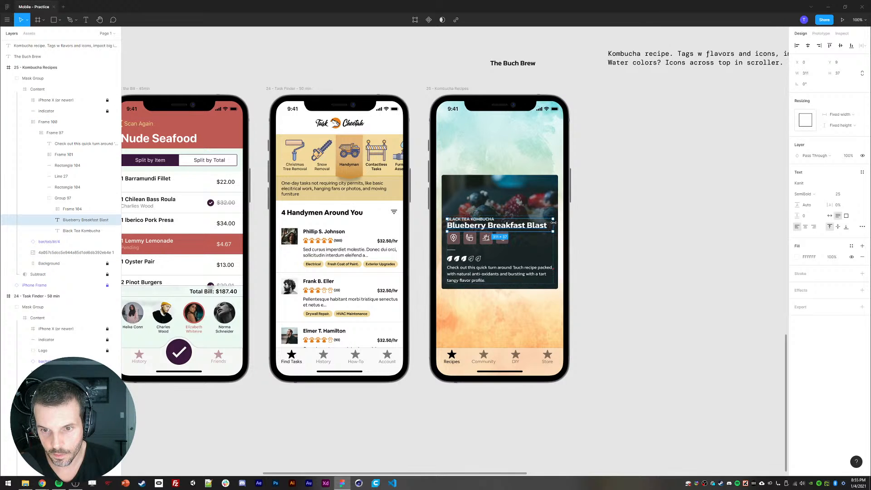
key(ctrl+z)
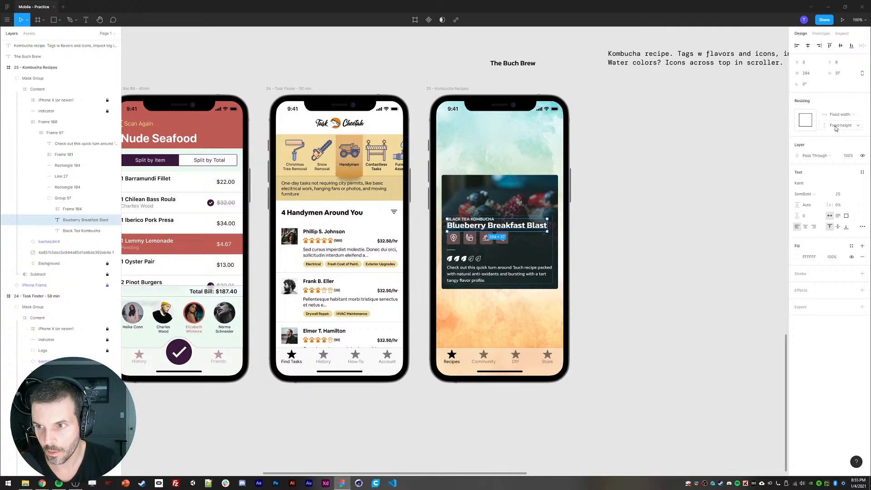
click(839, 126)
click(834, 200)
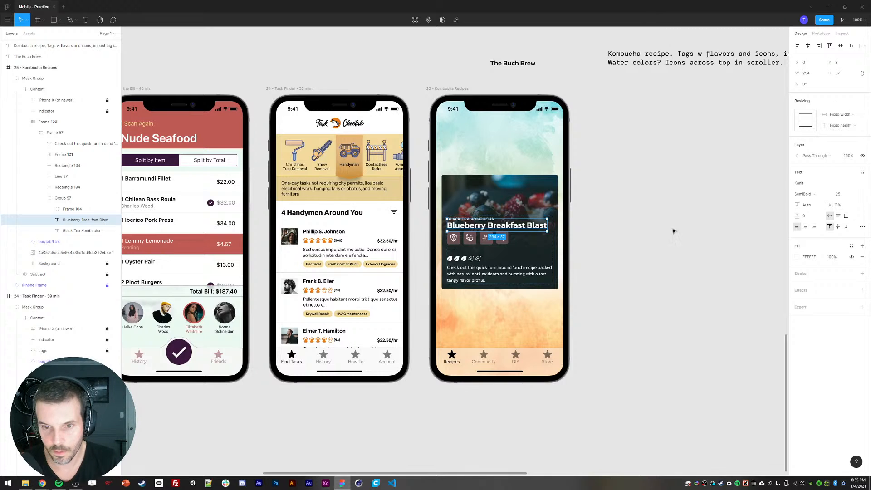
click(55, 132)
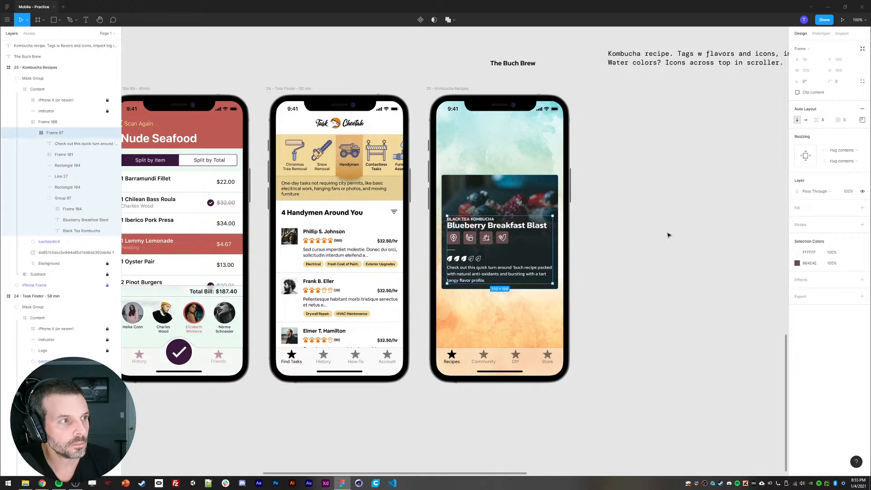
click(716, 216)
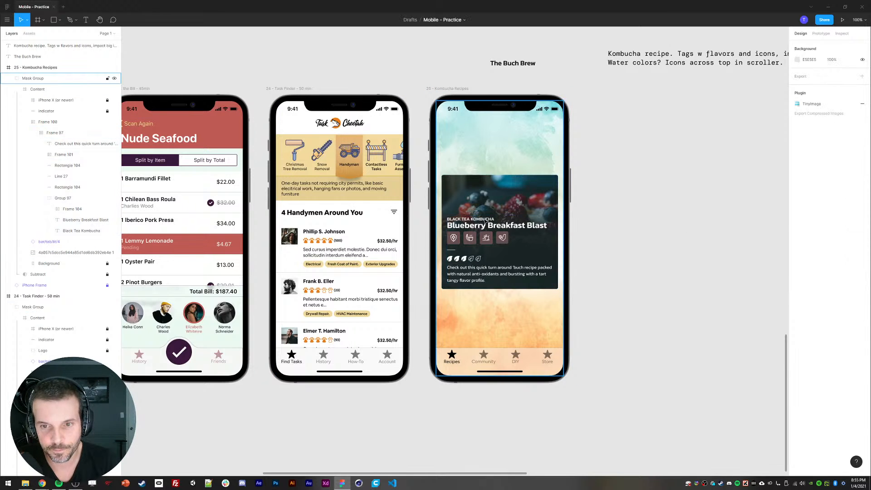
Step: Enable the two hidden drop shadows on the news screen's first article card and copy all three of its shadow effects
click(496, 210)
scroll(423, 190, left, 10)
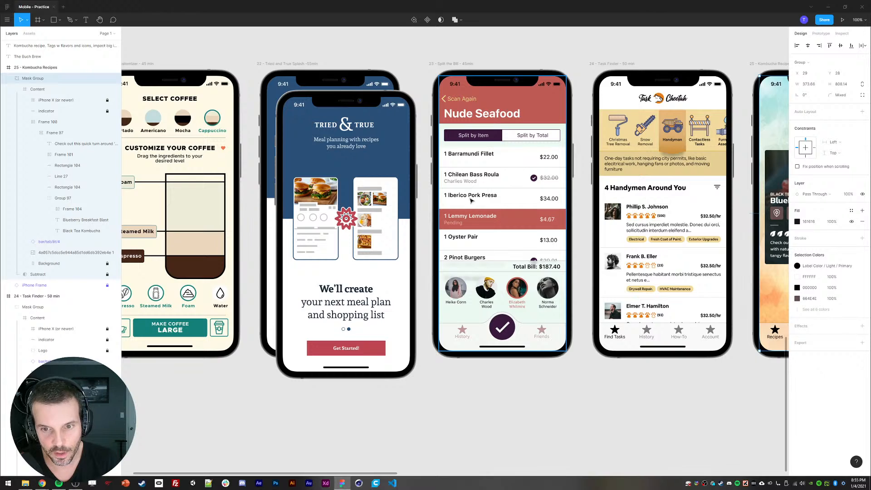
drag(449, 224, 671, 467)
drag(499, 111, 443, 327)
drag(565, 322, 460, 402)
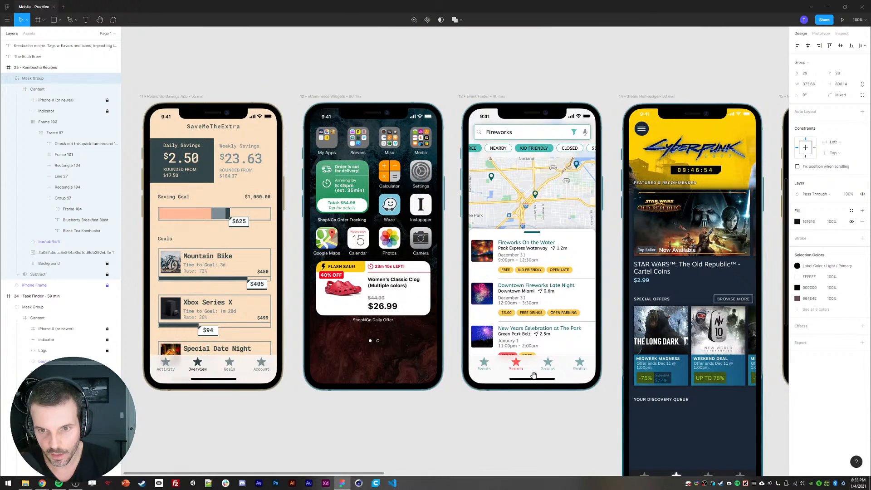
drag(533, 375, 366, 274)
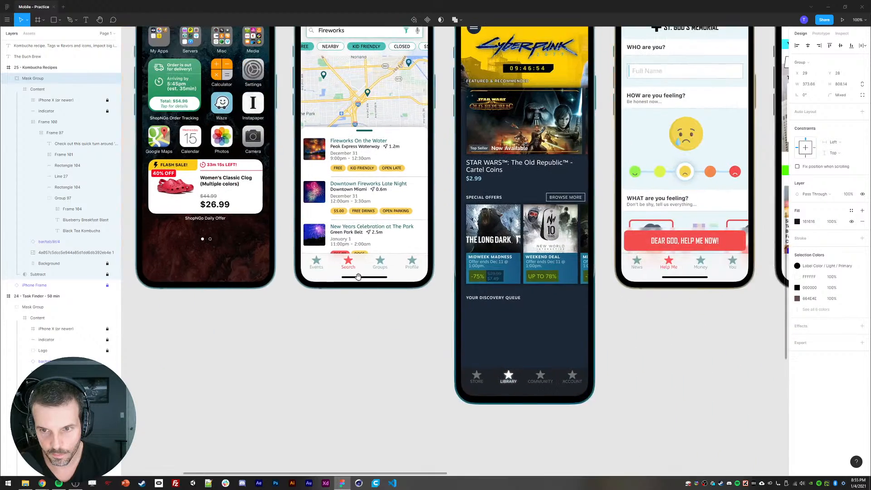
drag(550, 184, 403, 233)
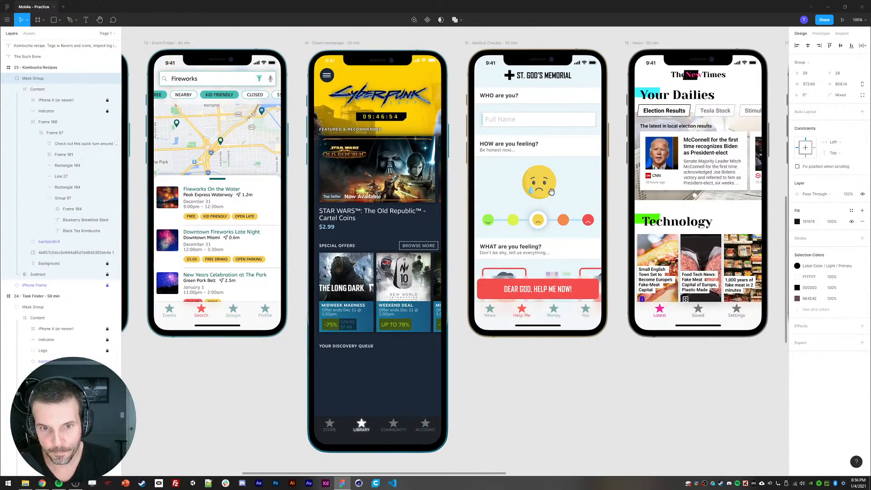
ctrl+click(415, 194)
scroll(559, 216, right, 5)
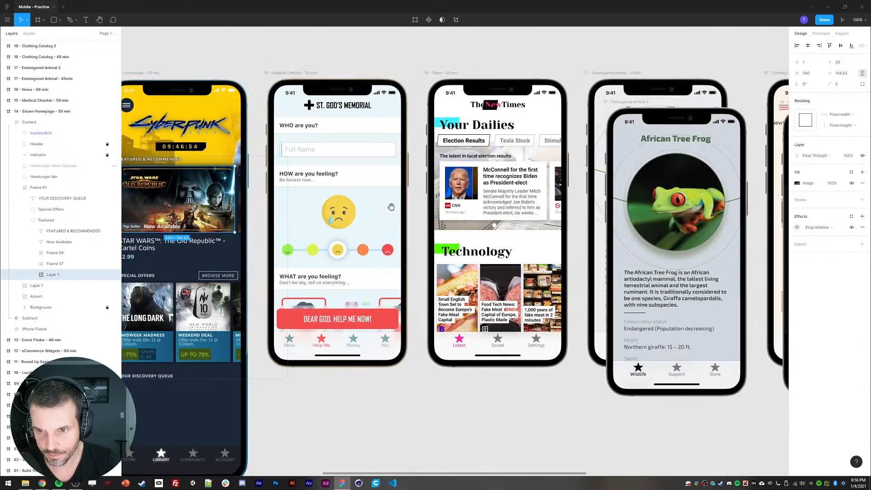
ctrl+click(466, 215)
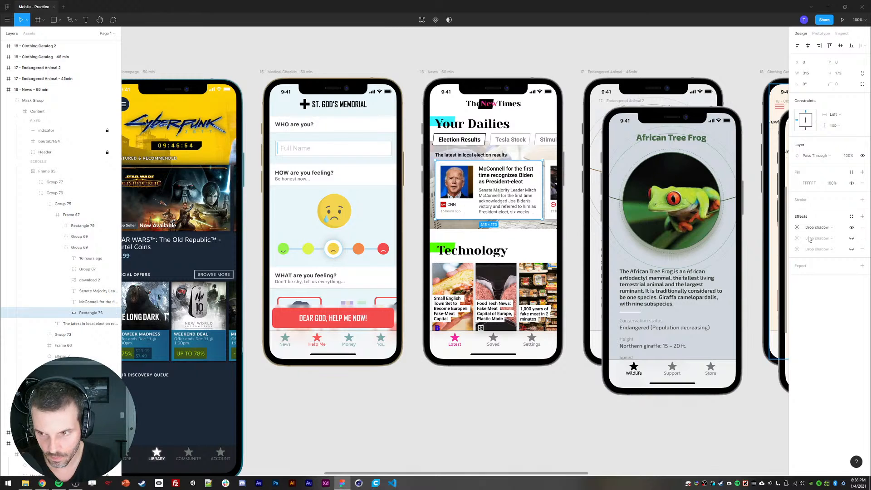
click(852, 238)
click(852, 249)
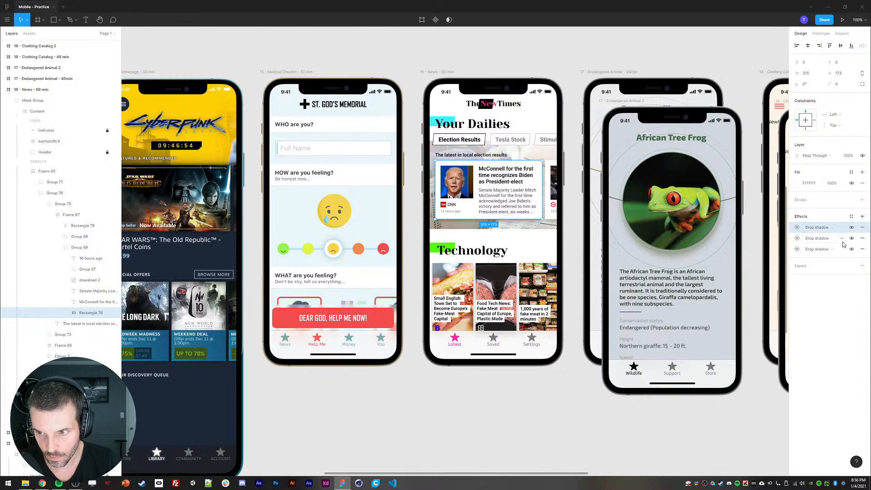
shift+click(793, 239)
shift+click(793, 250)
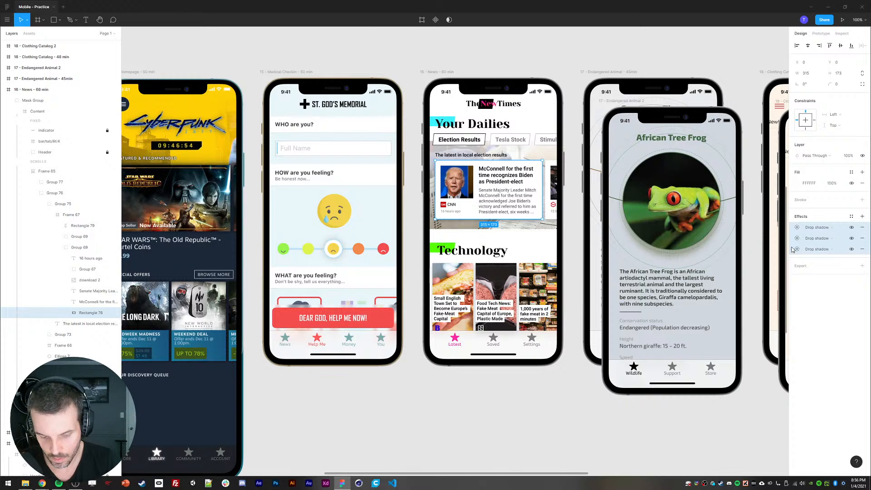
Step: Replace the kombucha recipe card's drop shadow with the layered shadows copied from the news article card
drag(616, 344, 593, 254)
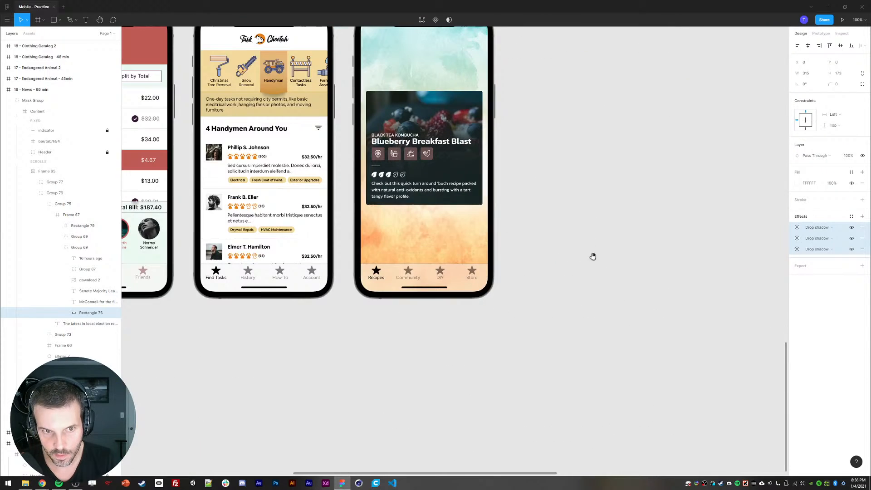
click(476, 167)
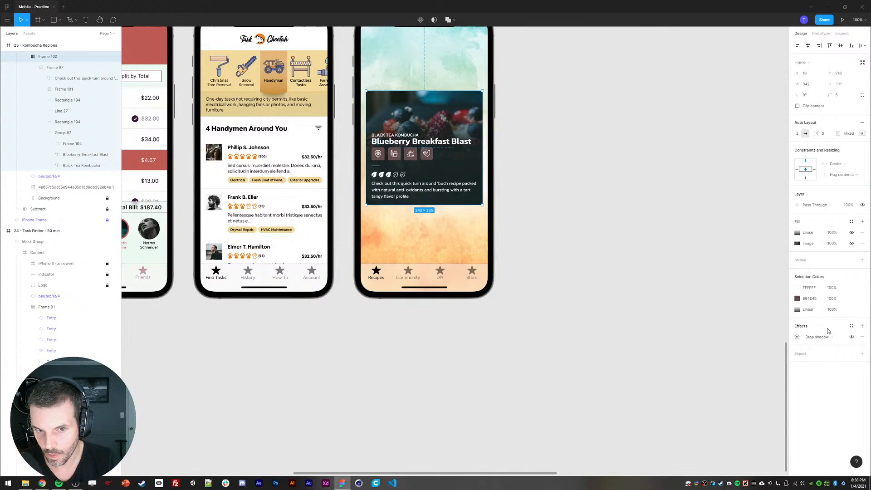
click(862, 337)
click(814, 328)
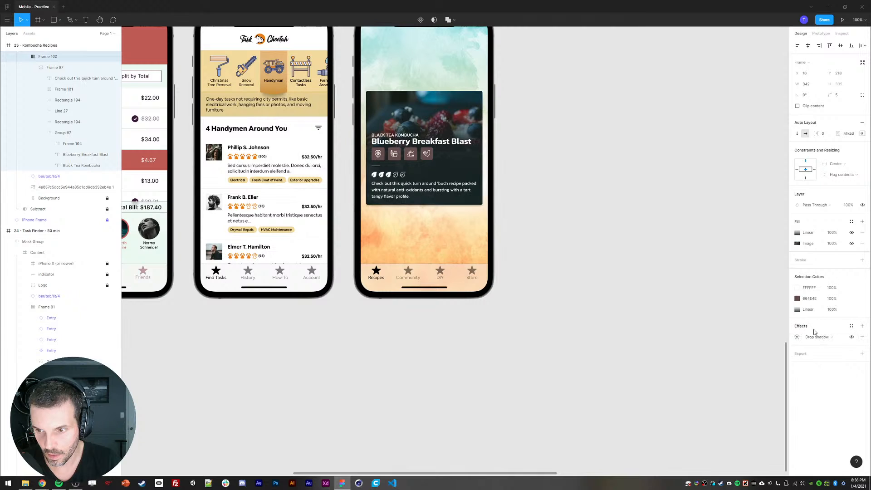
key(ctrl+v)
Step: Try the recipe card without any drop shadows, and undo the removals
click(862, 337)
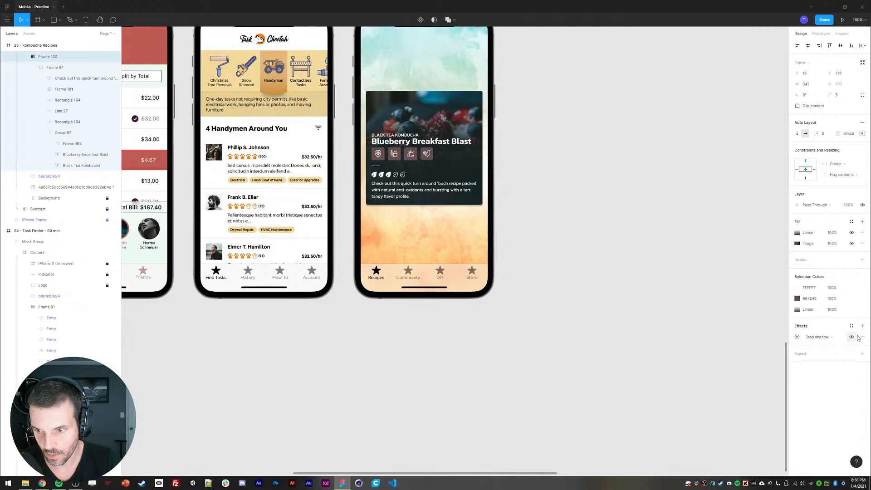
click(862, 337)
click(862, 337)
click(862, 337)
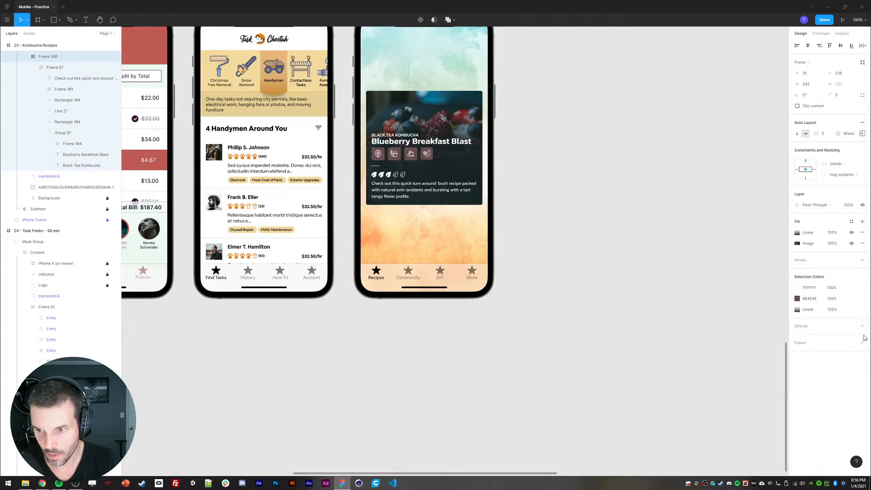
key(ctrl+z)
key(ctrl+z)
key(ctrl+z)
key(ctrl+z)
drag(580, 169, 619, 217)
click(619, 222)
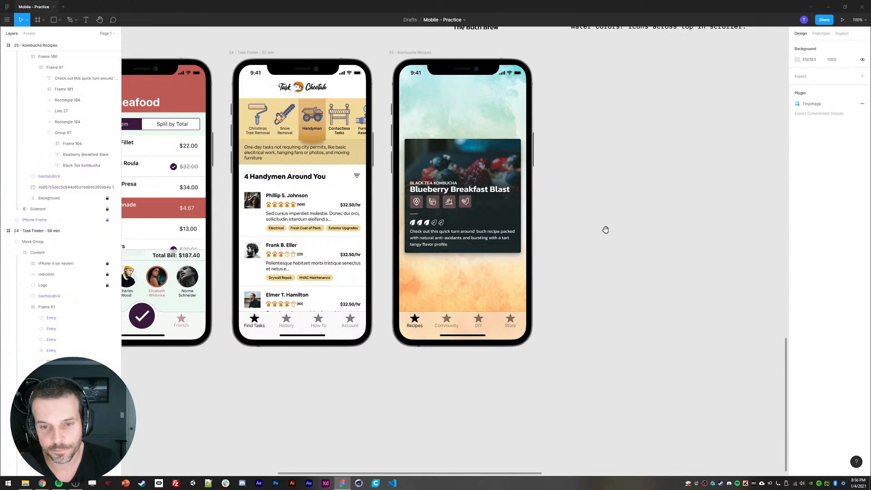
drag(605, 229, 612, 237)
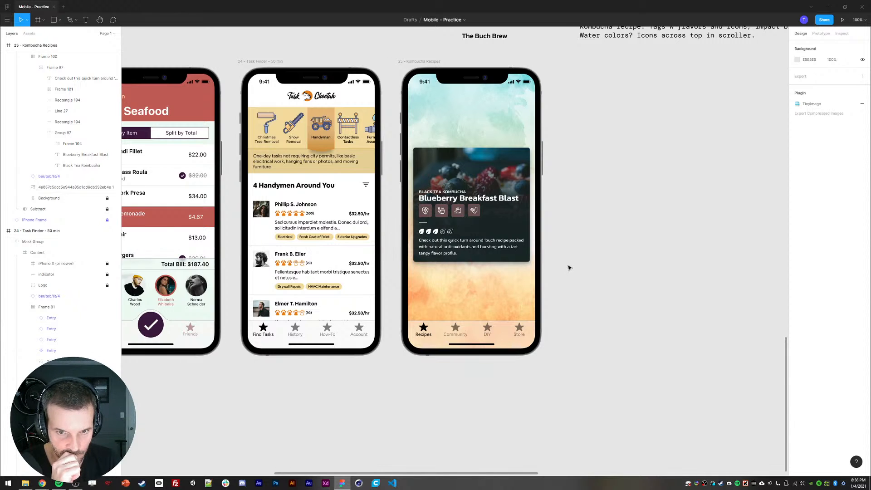
drag(608, 222, 598, 226)
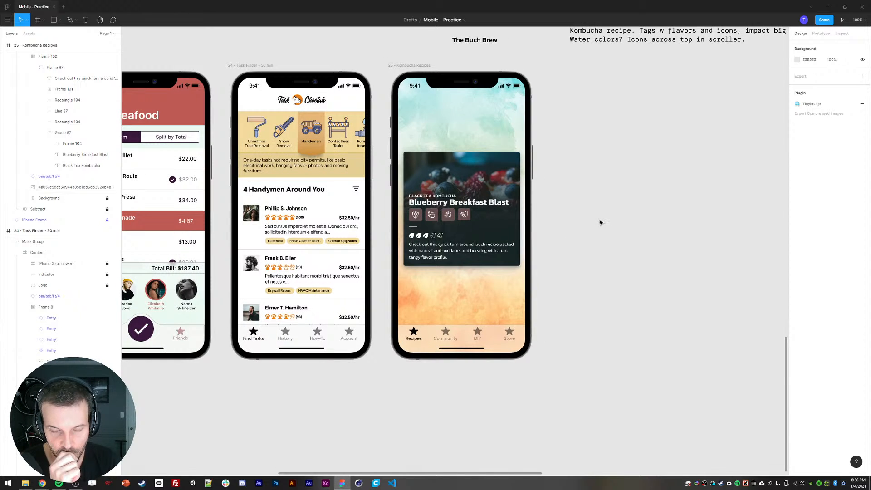
scroll(647, 217, up, 1)
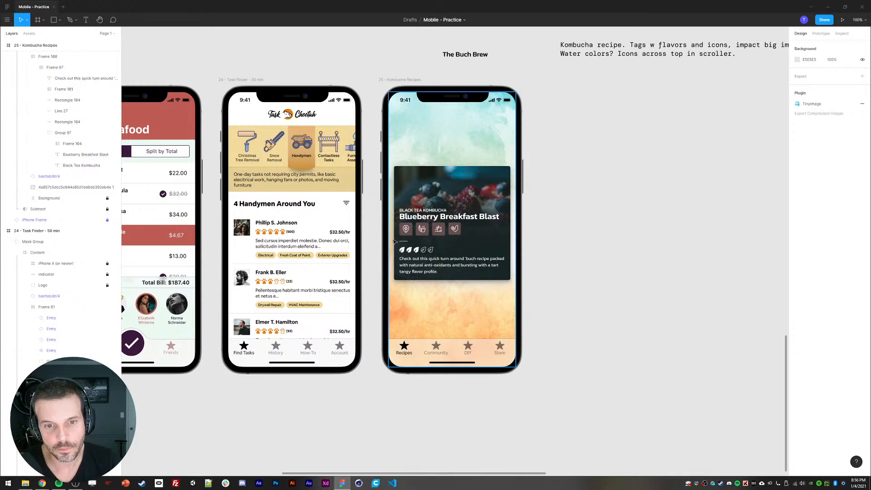
Step: Select the four square icon tag frames beneath the recipe card's title
ctrl+click(406, 229)
shift+click(422, 229)
shift+click(438, 229)
shift+click(455, 229)
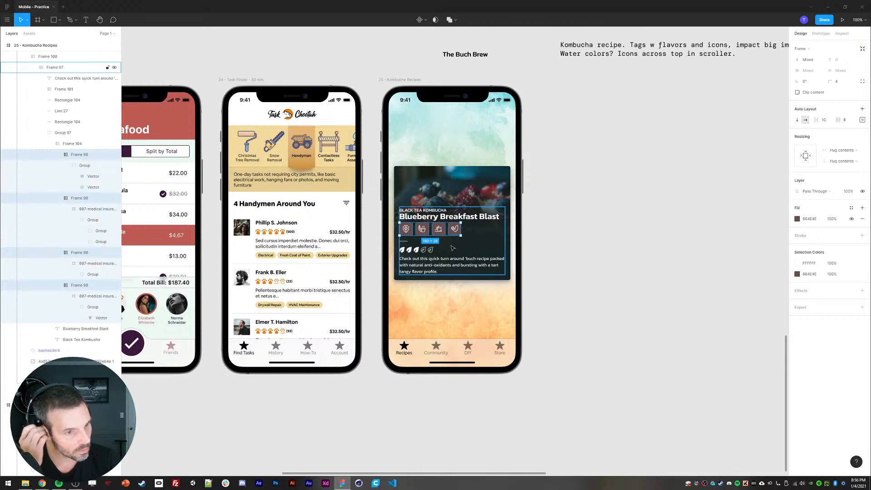
Step: Set the height of the fourth tag icon's group under the Blueberry Breakfast Blast title to 20
click(539, 254)
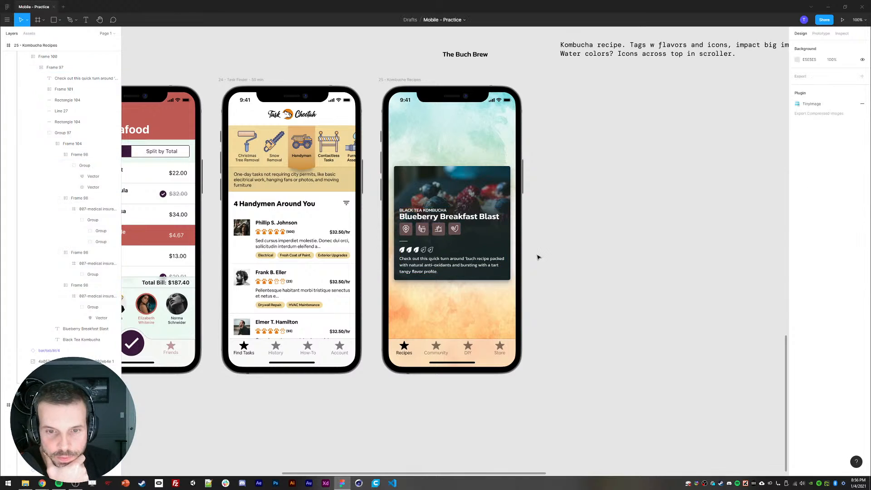
double_click(457, 230)
double_click(457, 230)
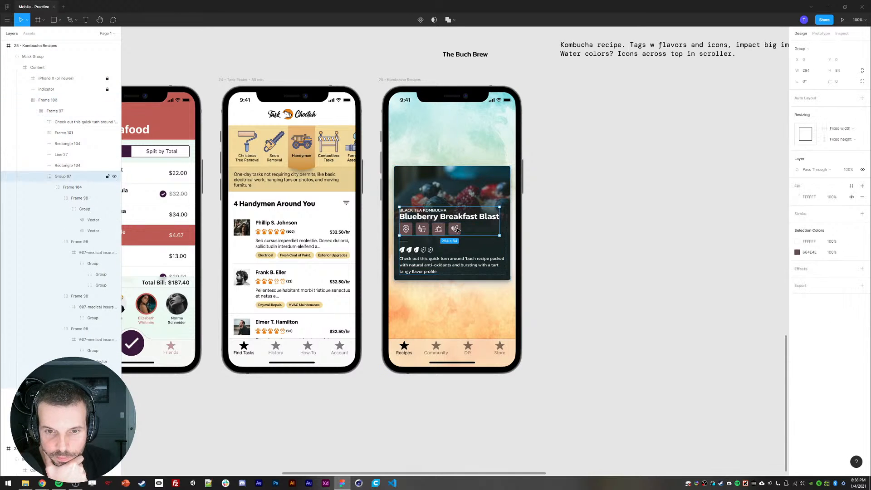
click(458, 230)
double_click(457, 230)
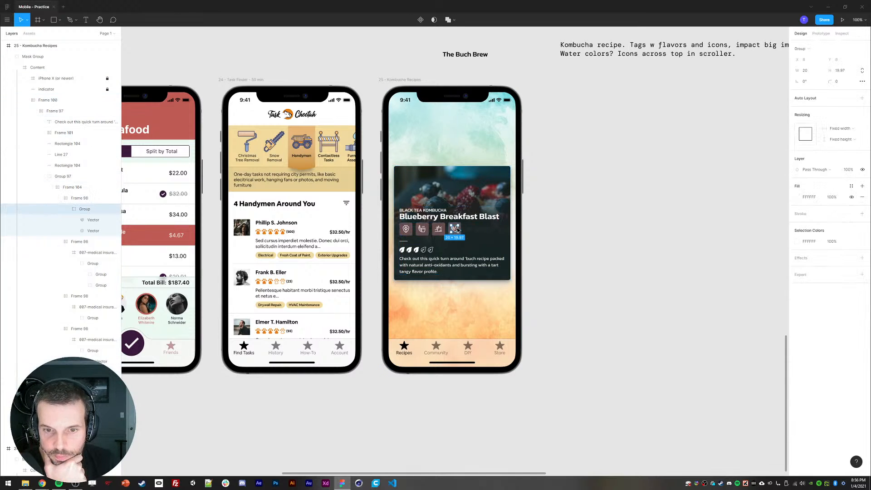
click(844, 71)
text(20)
key(Return)
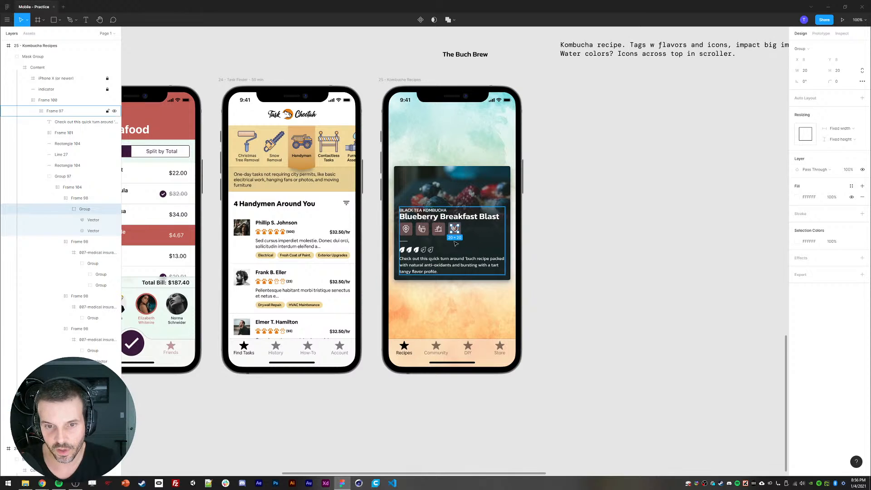
Step: Check the dimensions of the first three tag icons and their parent frames for comparison with the fourth
double_click(439, 231)
double_click(439, 231)
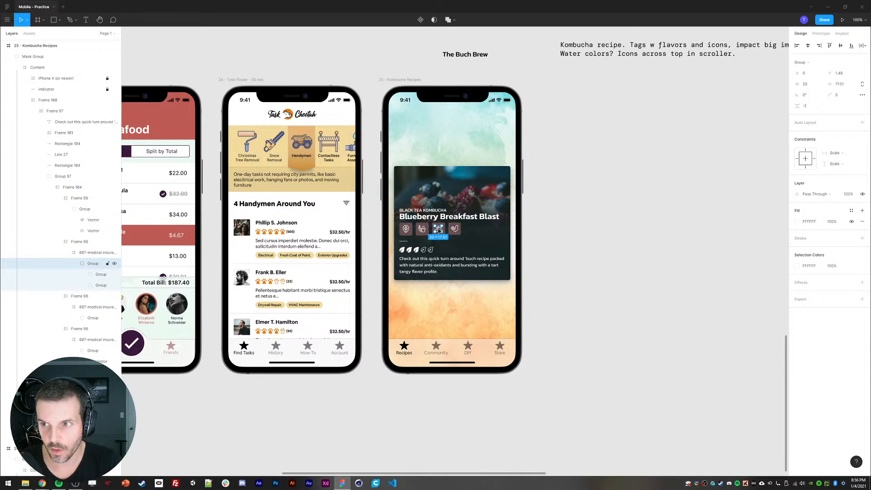
click(408, 231)
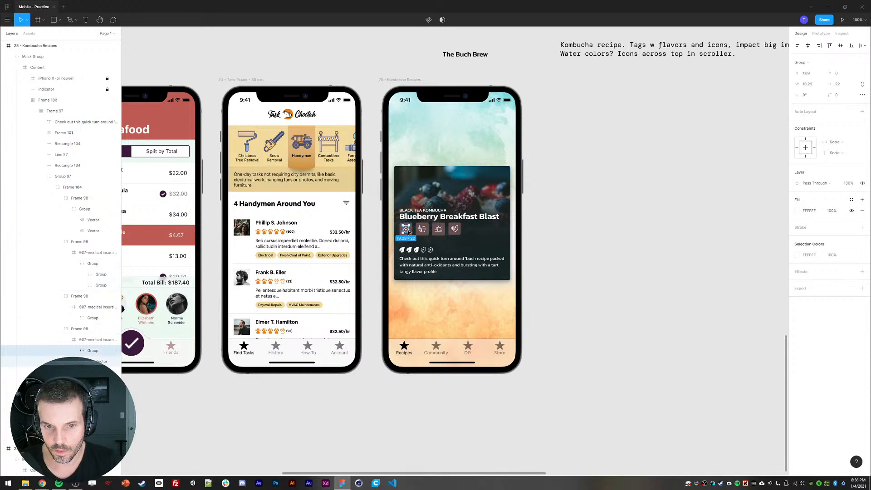
click(422, 229)
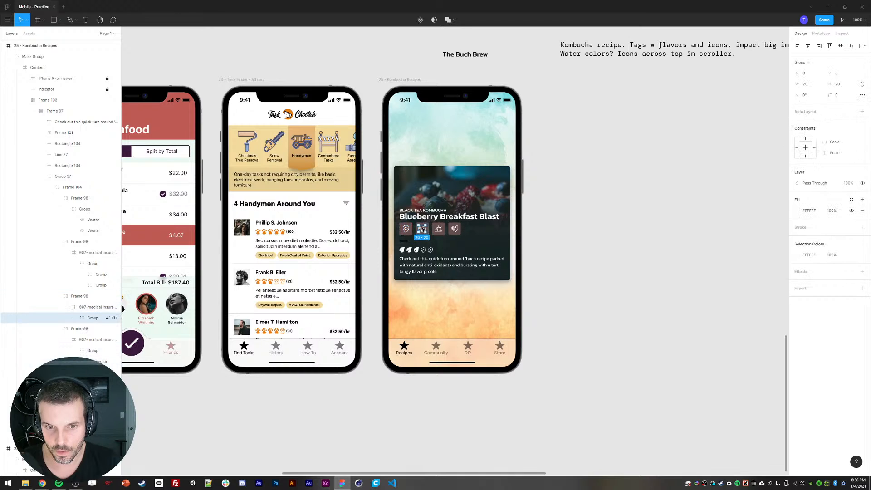
click(438, 231)
click(83, 254)
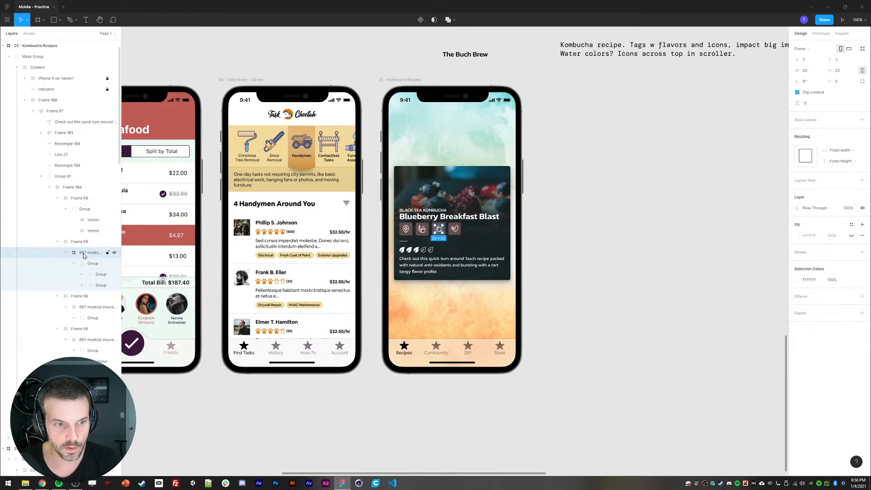
click(423, 233)
double_click(423, 233)
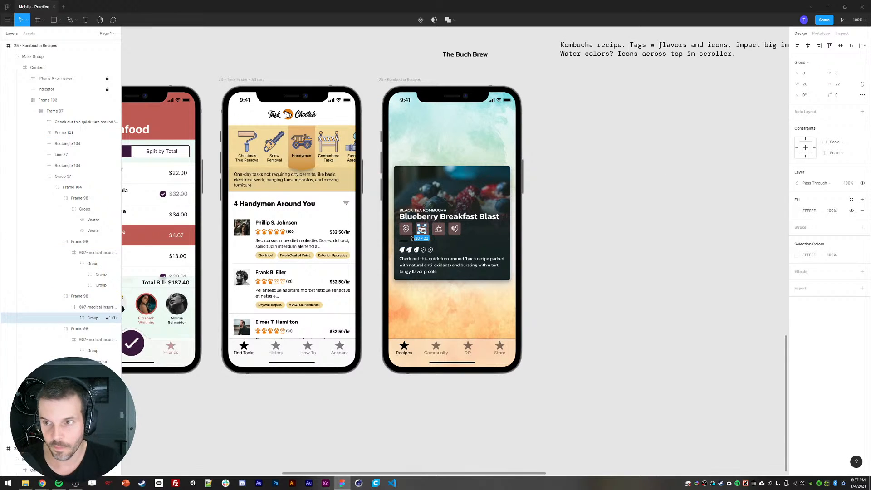
click(91, 306)
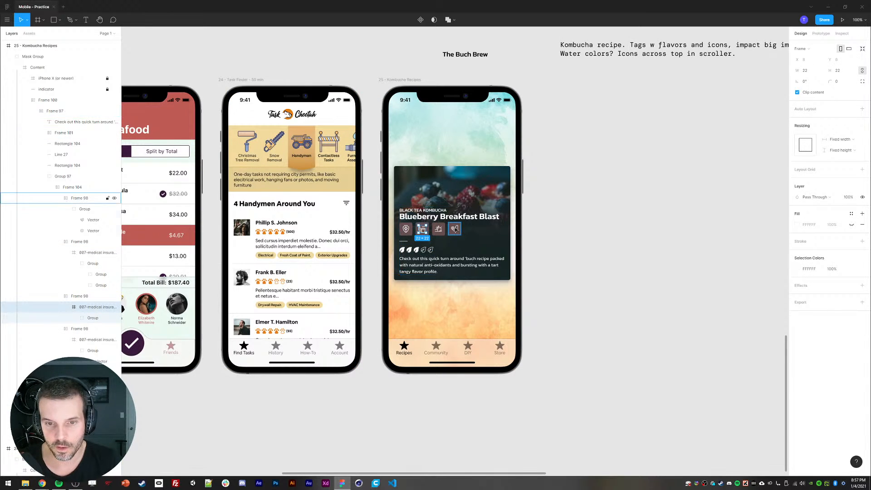
Step: Set the fourth tag icon's height to 22
click(455, 229)
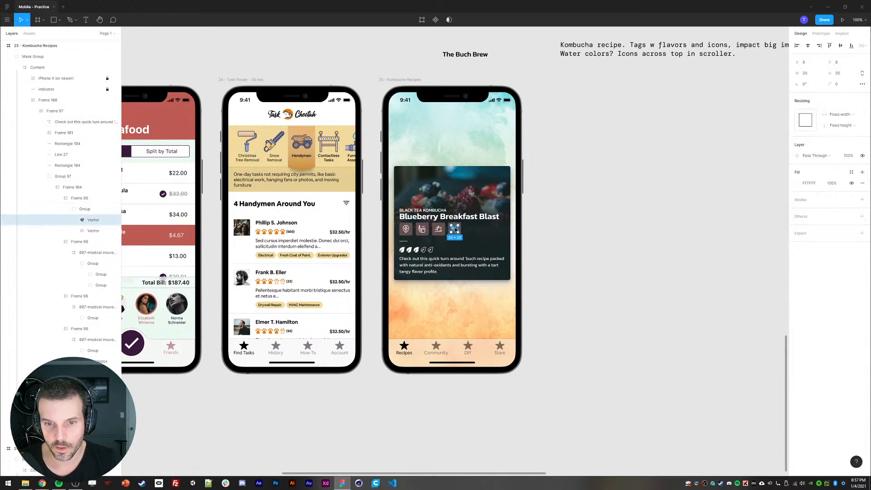
click(841, 70)
click(615, 229)
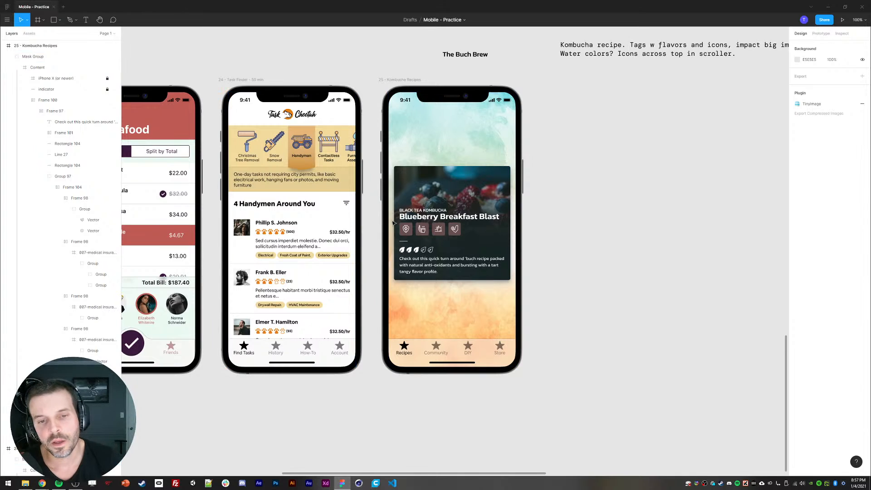
Step: Fill the first two icon tiles with orange and pale beige sampled from the watercolor background below and beside the card
ctrl+click(405, 229)
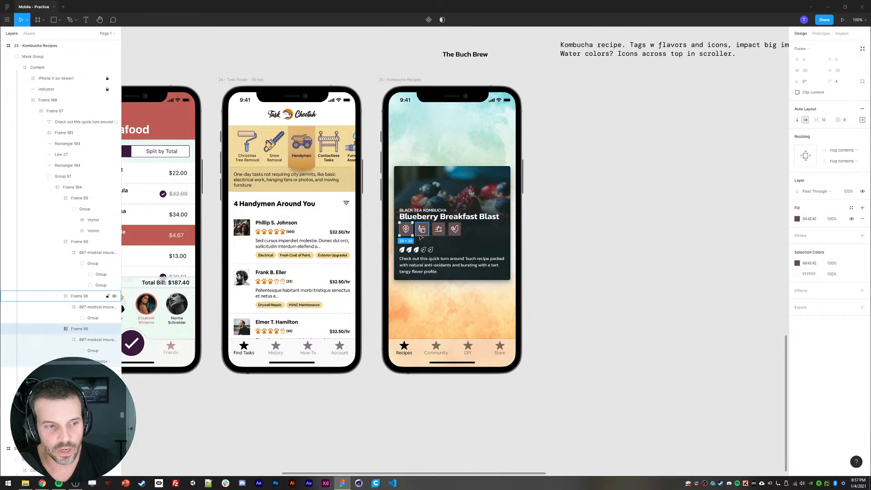
key(i)
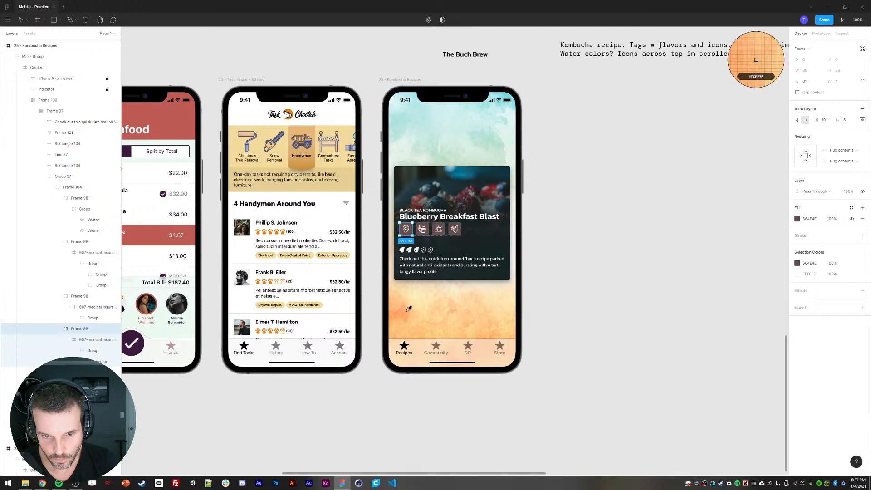
click(403, 317)
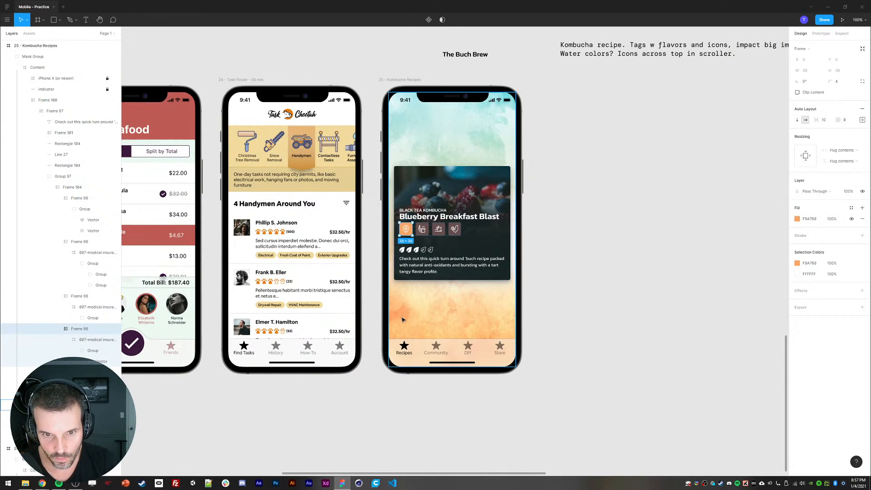
click(418, 235)
key(i)
click(390, 267)
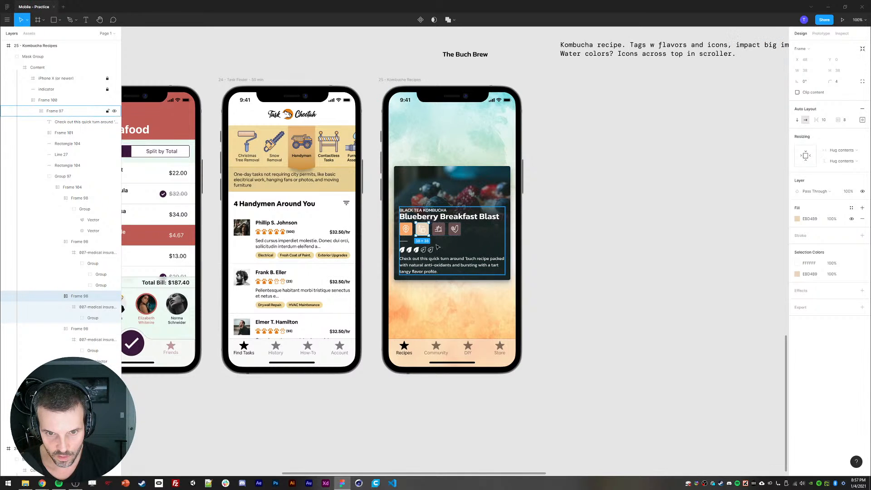
Step: Fill the third and fourth icon tiles with pale green and light teal sampled from the upper watercolor background
click(438, 229)
key(i)
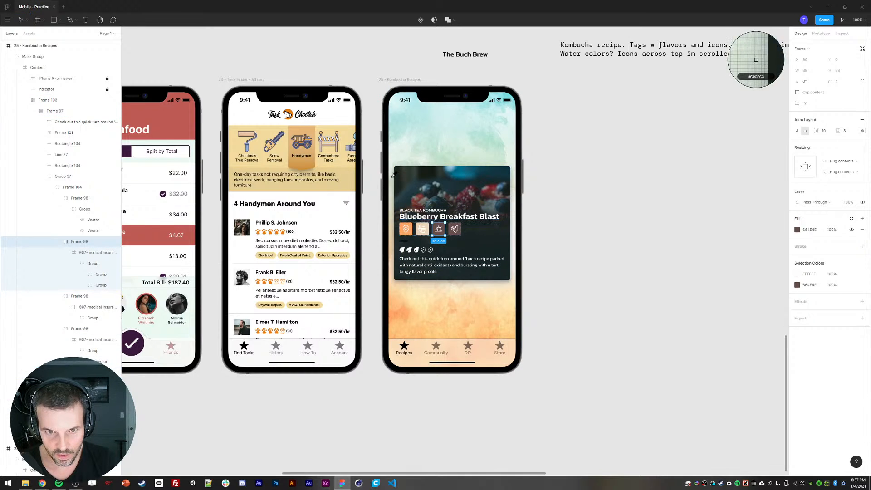
click(393, 176)
click(455, 228)
key(i)
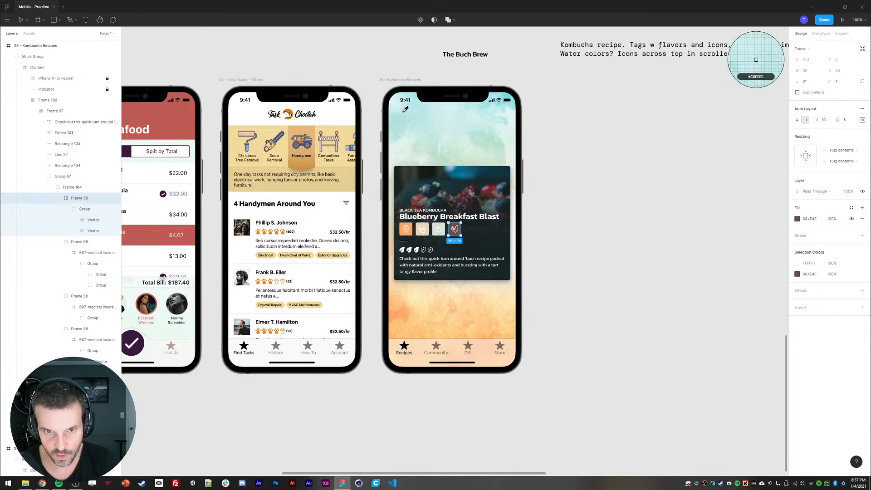
click(406, 110)
click(576, 171)
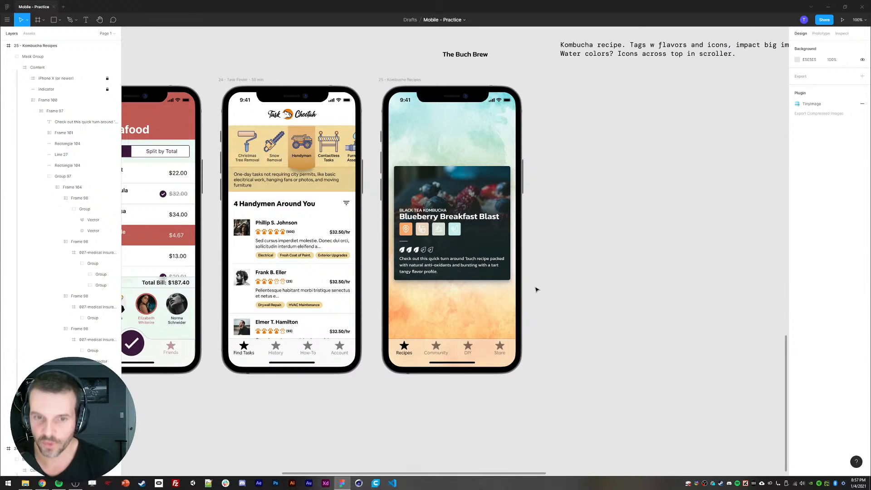
Step: Soften the first icon tile's fill to a paler orange and make the fourth tile's fill a more saturated cyan
click(406, 230)
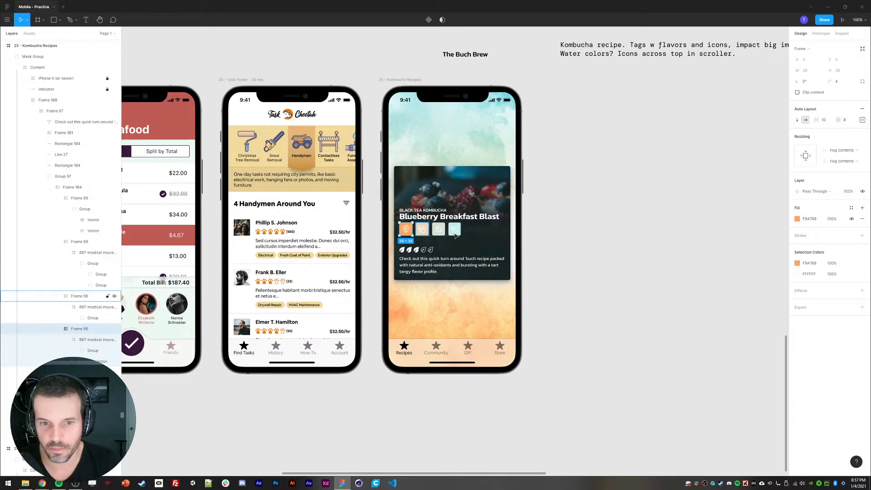
click(798, 219)
drag(731, 232, 746, 233)
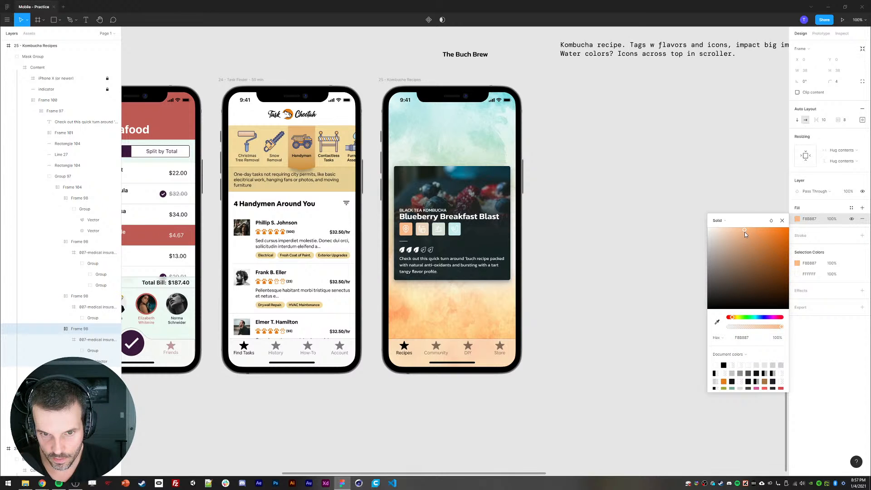
click(684, 253)
ctrl+click(458, 233)
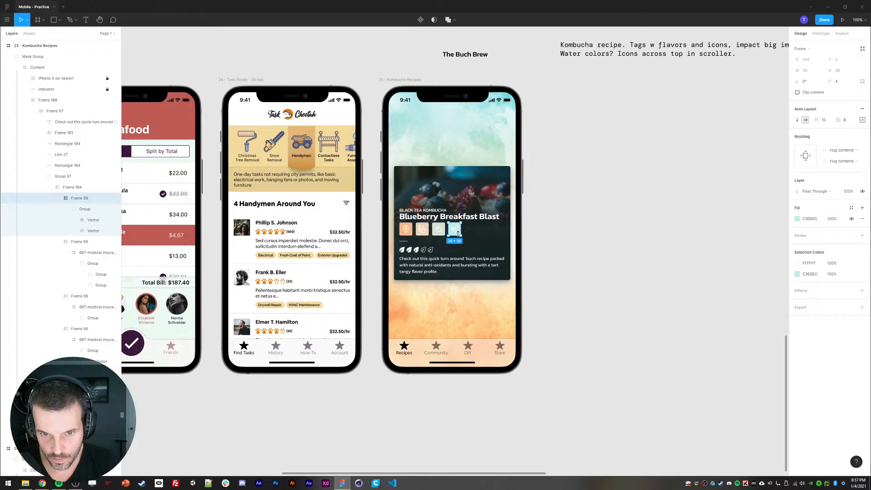
click(797, 219)
click(641, 242)
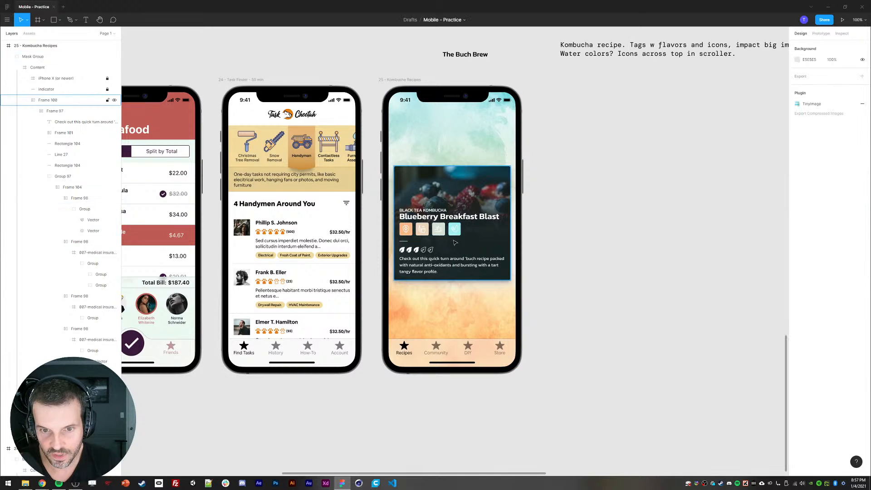
Step: Change the third icon tile's fill to a more saturated light green and the second tile's fill to light pink
ctrl+click(443, 236)
click(798, 230)
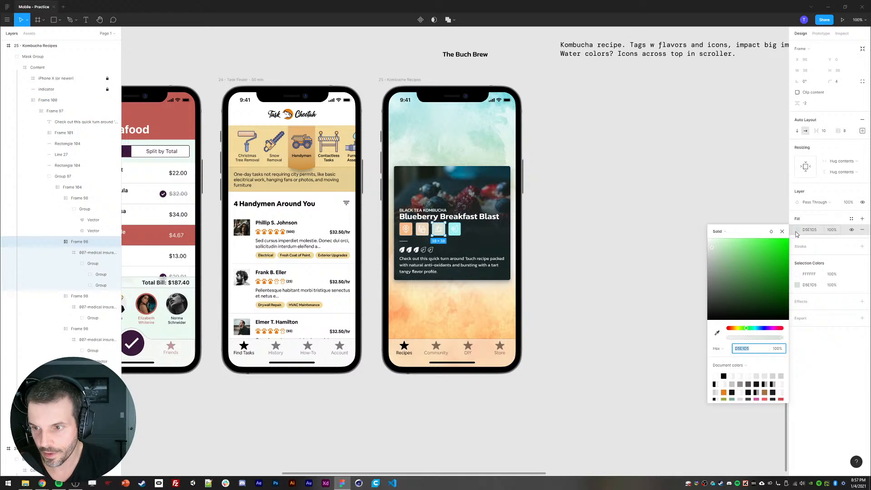
click(720, 248)
click(549, 256)
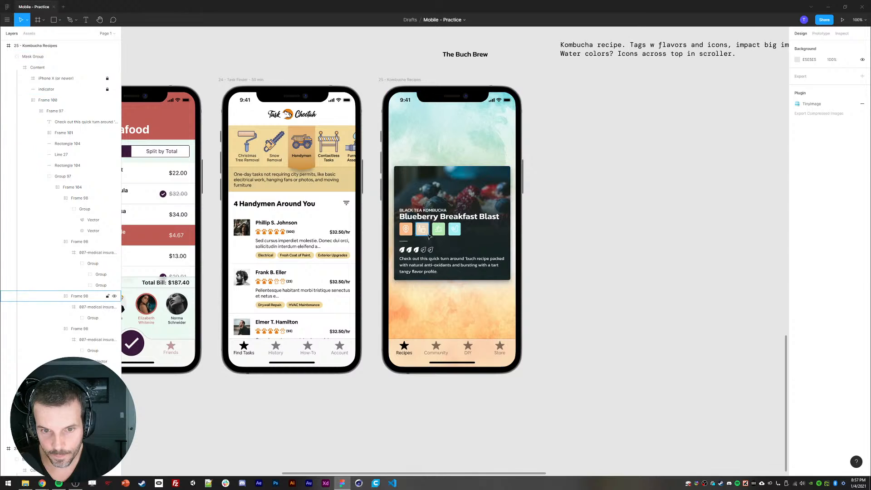
ctrl+click(428, 235)
click(797, 219)
drag(732, 320, 731, 244)
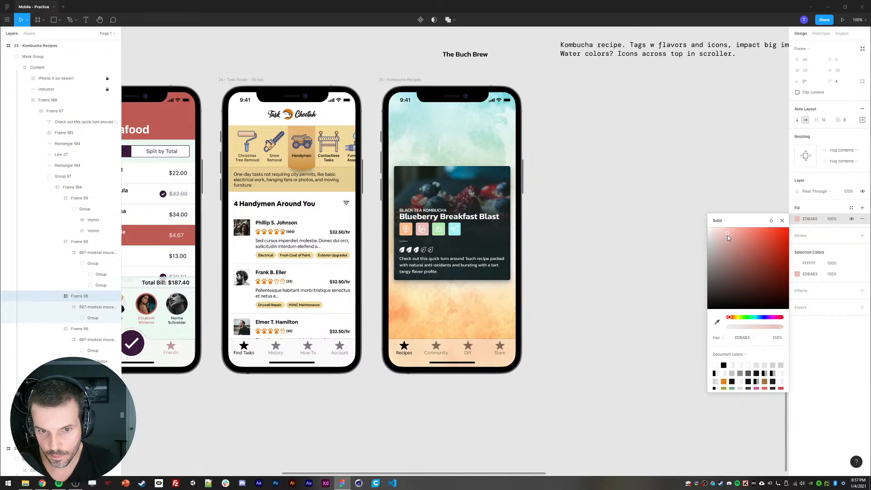
click(611, 255)
Step: Set the color of all four tag icons to 000000
ctrl+click(407, 232)
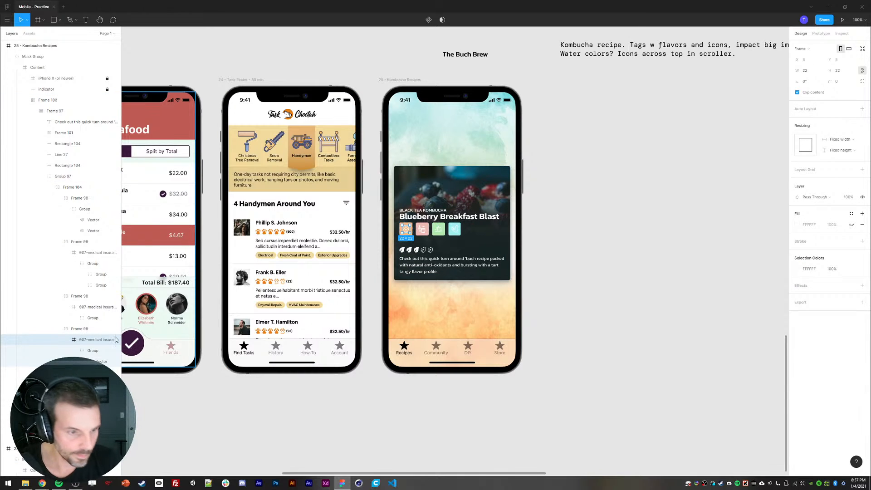
shift+click(89, 307)
shift+click(88, 253)
shift+click(86, 209)
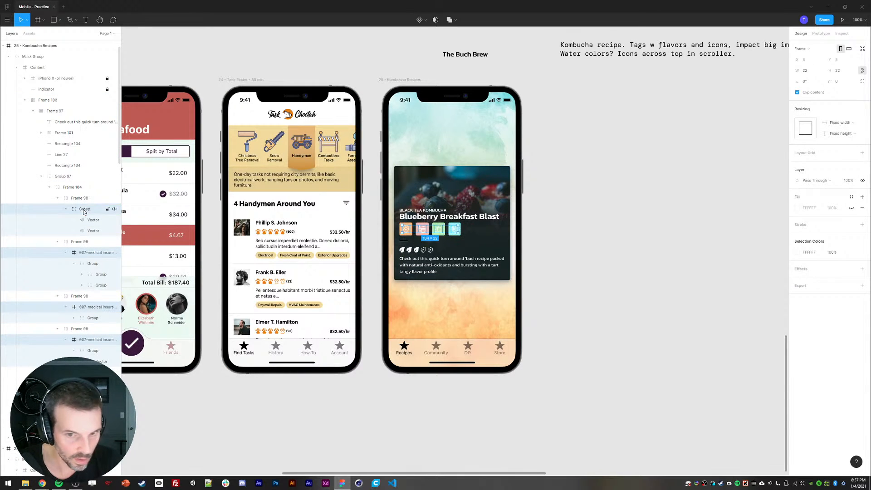
click(797, 239)
text(000000)
key(Return)
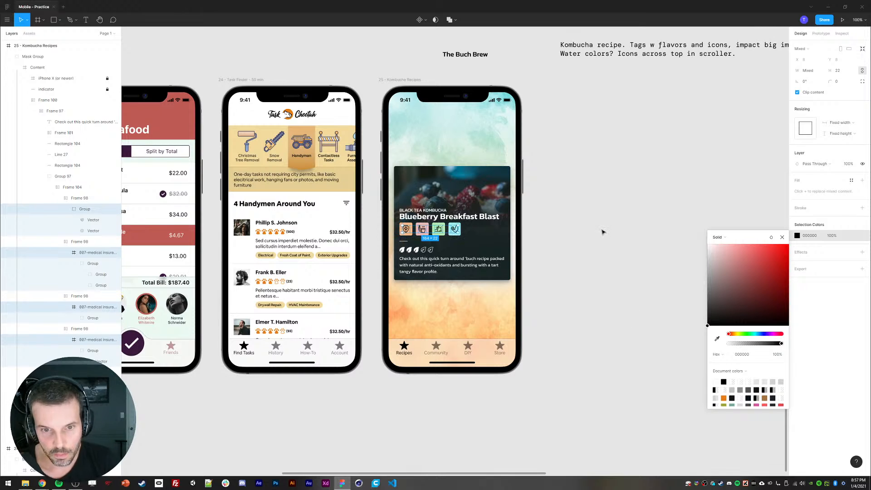
Step: Recolor the four selected tag icons with a dark color sampled with the eyedropper
click(716, 339)
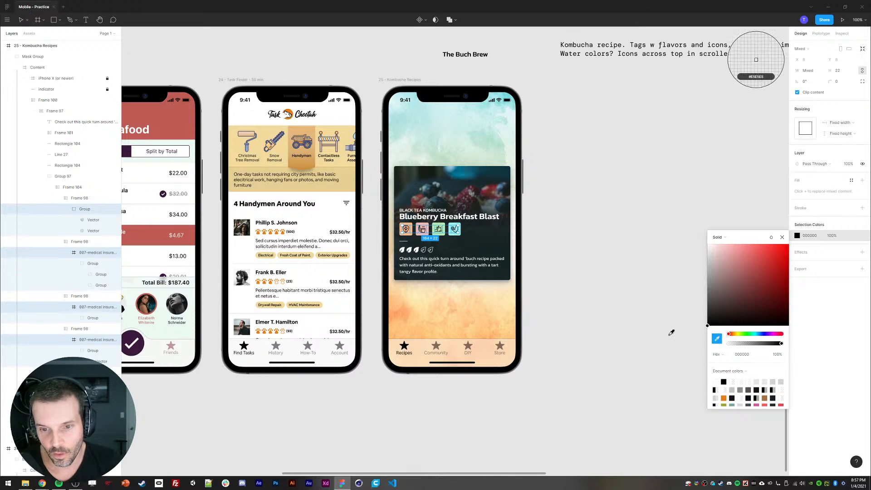
click(756, 59)
click(650, 272)
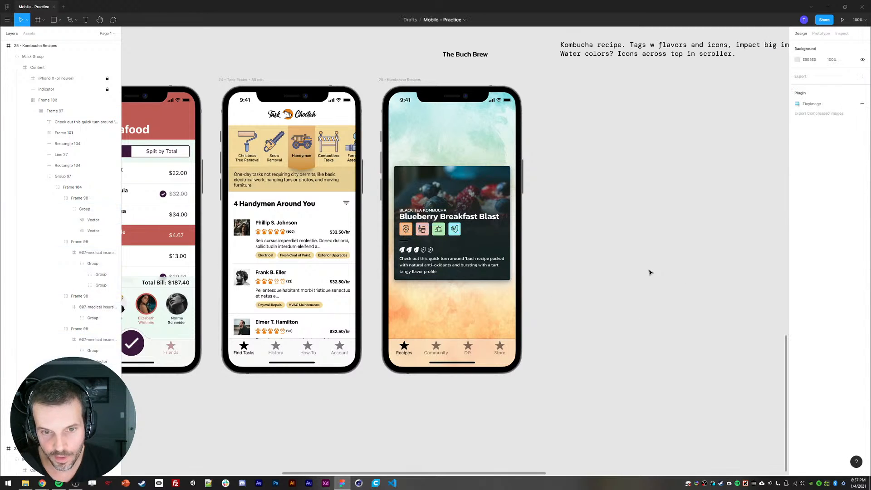
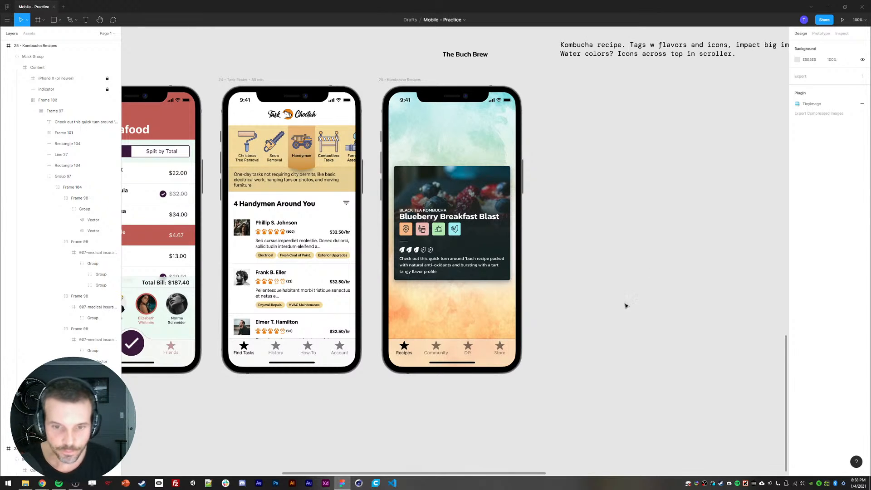
ctrl+click(464, 267)
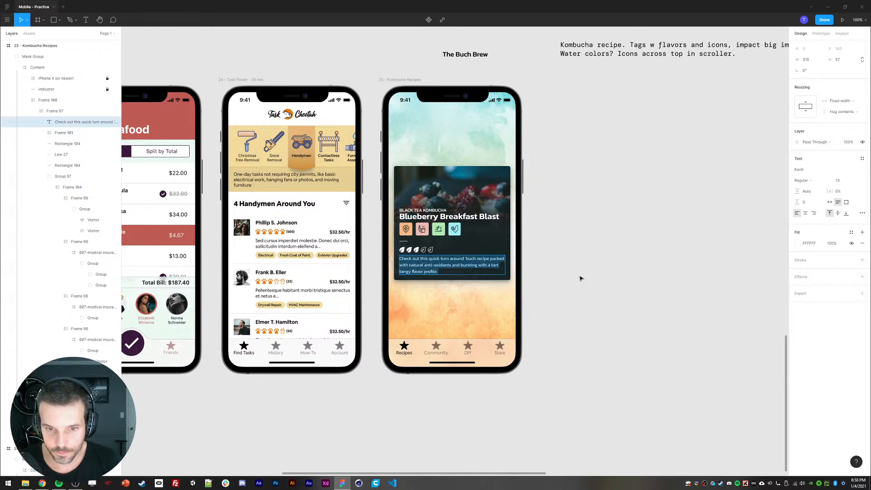
click(652, 310)
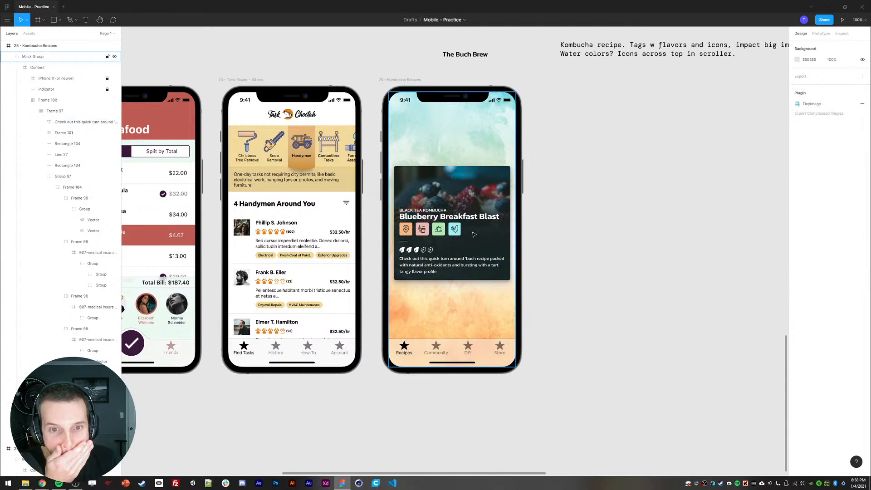
click(28, 100)
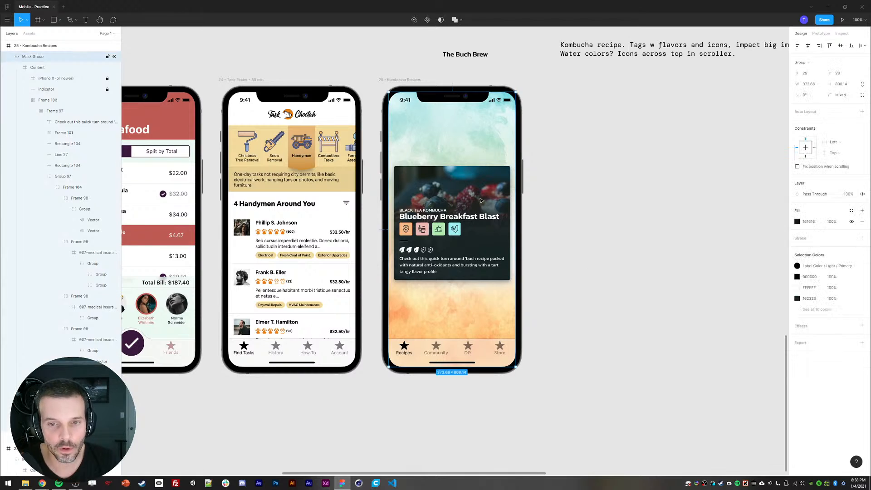
click(26, 101)
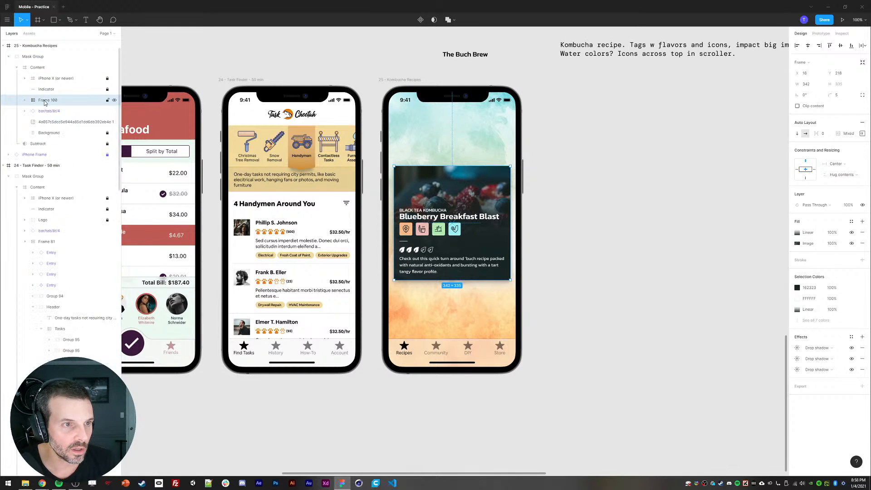
right_click(42, 100)
click(35, 102)
right_click(42, 100)
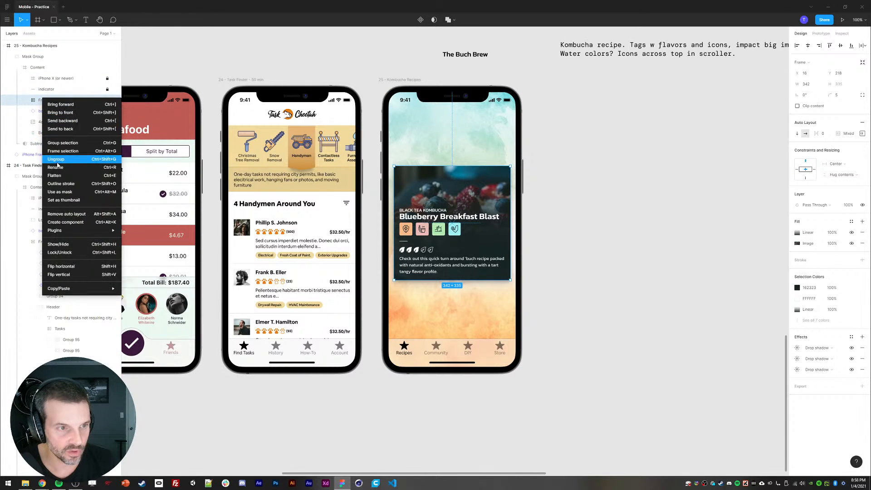
click(57, 221)
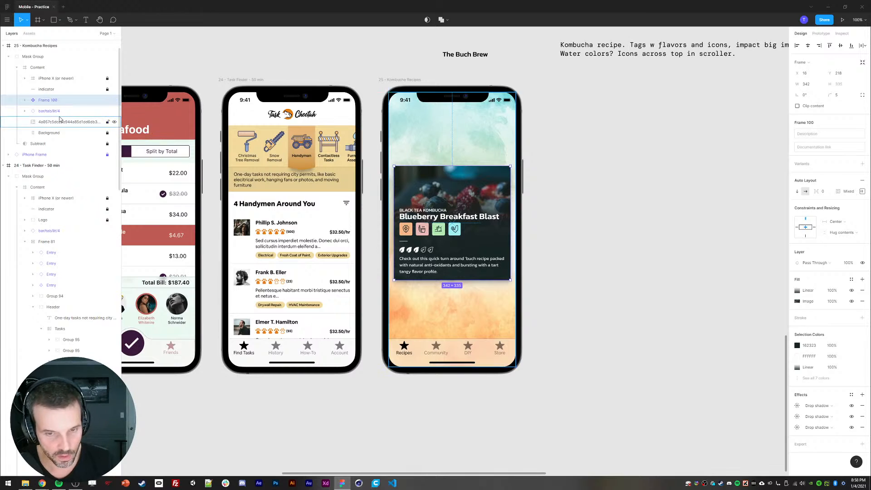
shift+click(47, 111)
key(shift+a)
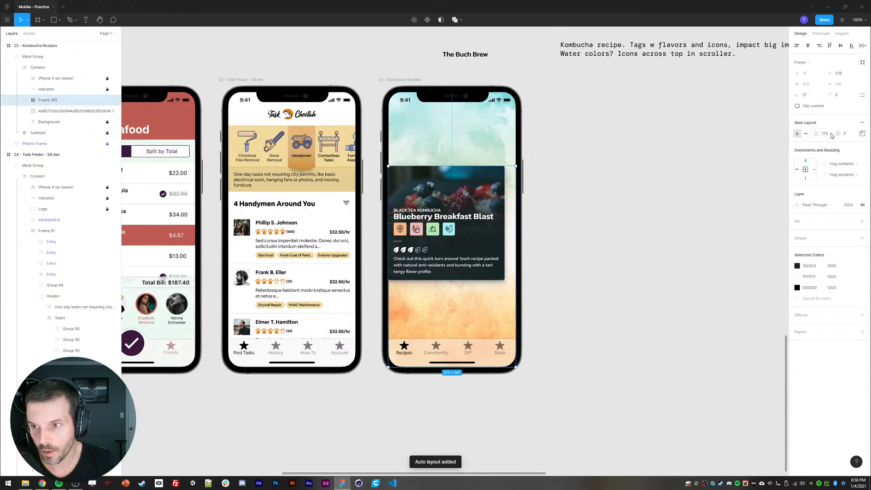
click(25, 100)
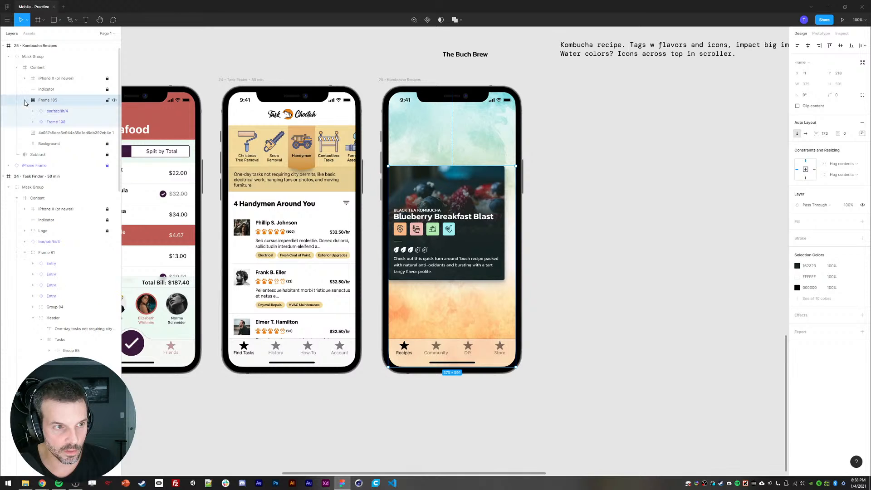
key(ctrl+z)
key(ctrl+z)
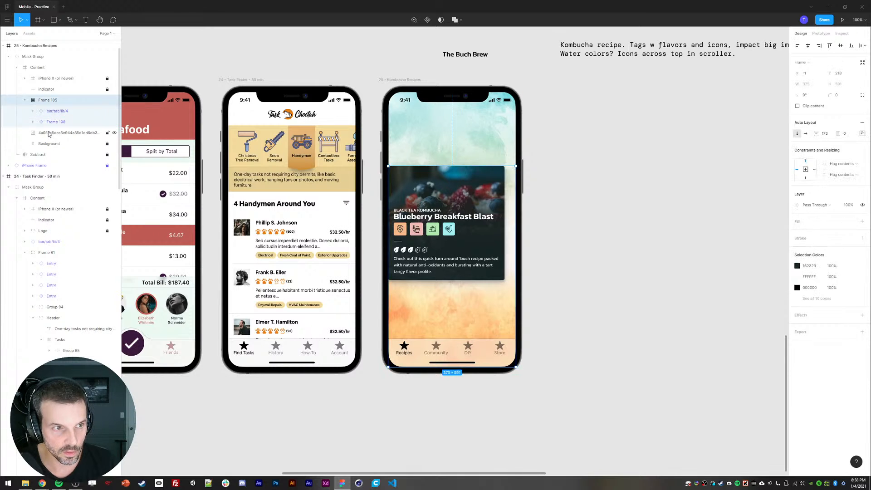
key(ctrl+z)
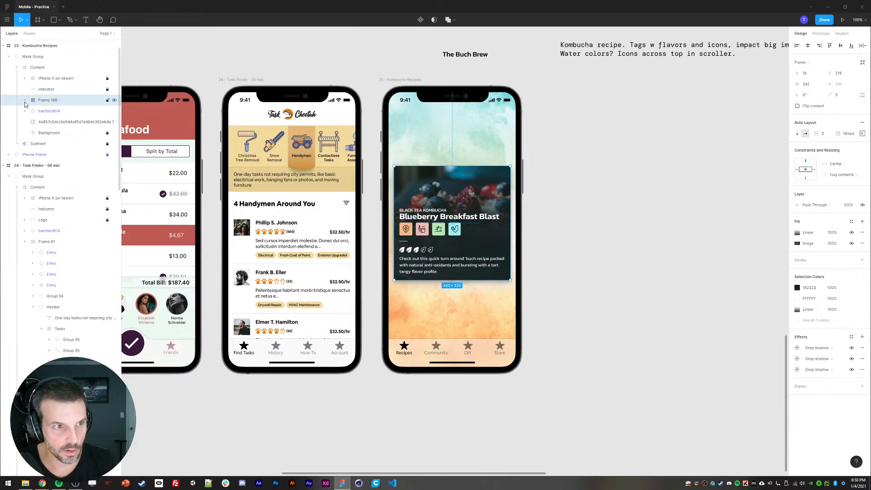
Step: Turn the Blueberry Breakfast Blast card frame into a component
click(25, 100)
click(25, 100)
right_click(40, 103)
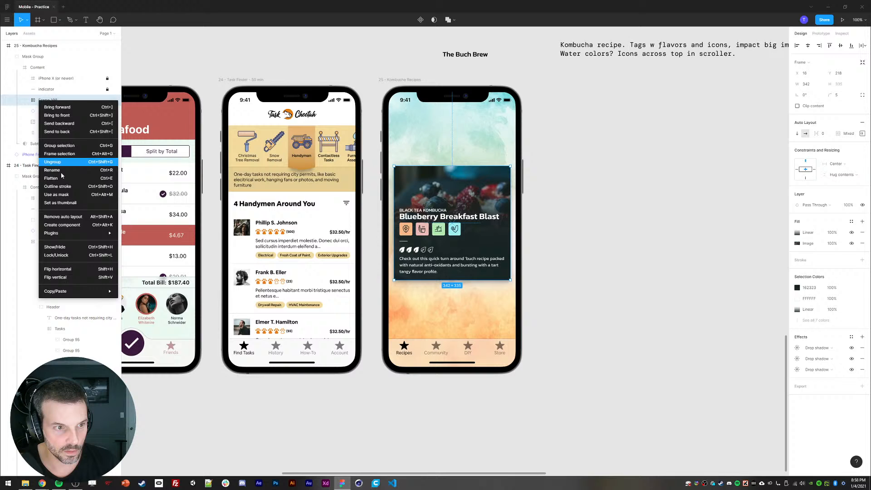
click(62, 225)
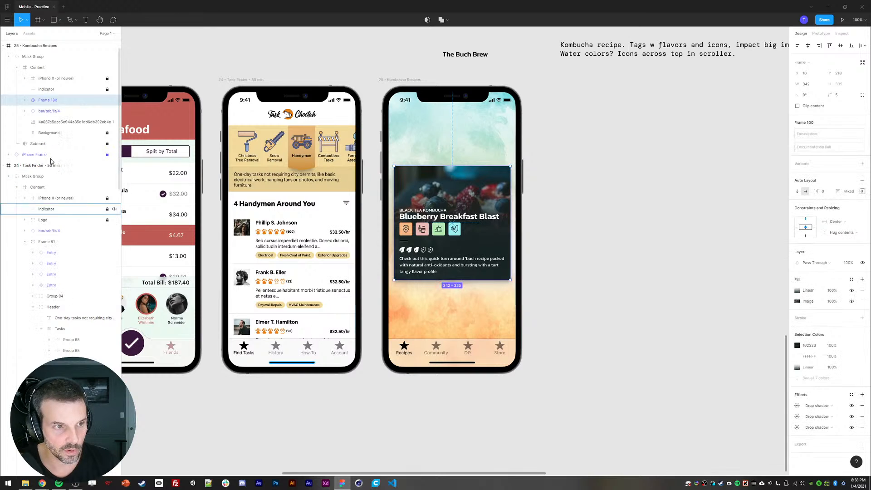
Step: Duplicate the recipe card and stack both cards in a vertical auto layout with a spacing of 24
key(ctrl+d)
shift+click(48, 113)
key(shift+a)
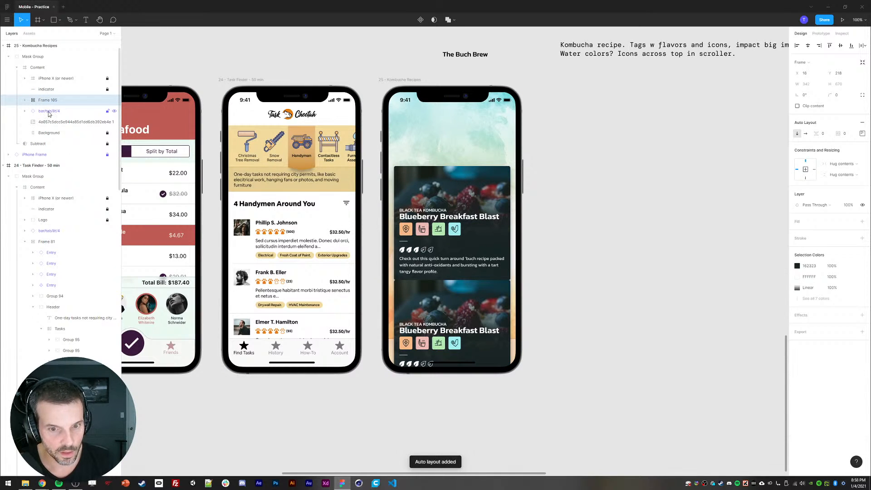
click(823, 133)
text(24)
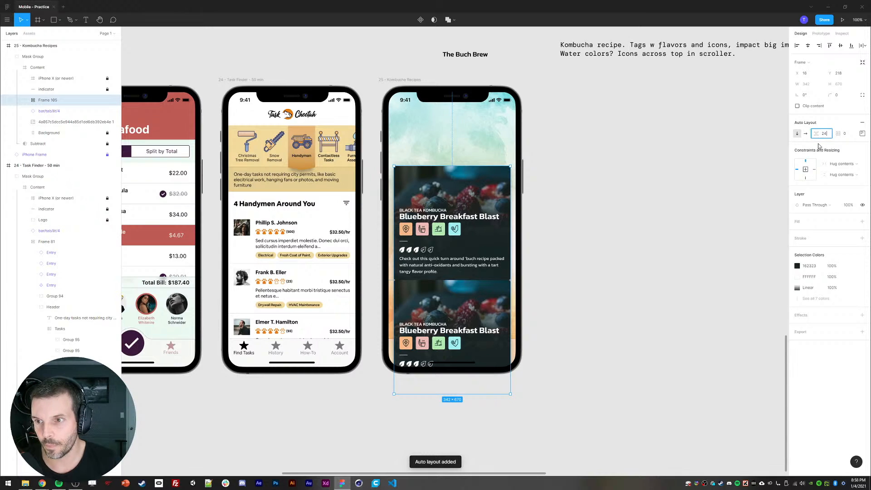
key(Return)
click(607, 254)
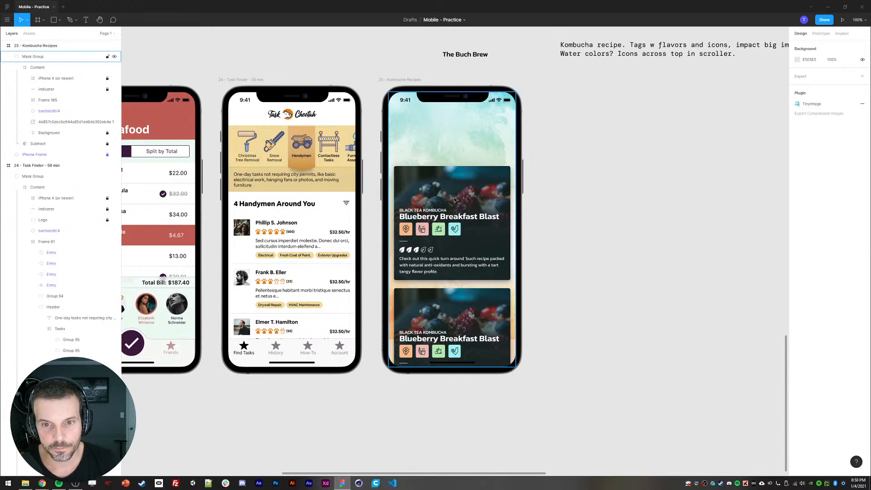
Step: Move the card stack left to X 8
double_click(476, 191)
click(52, 102)
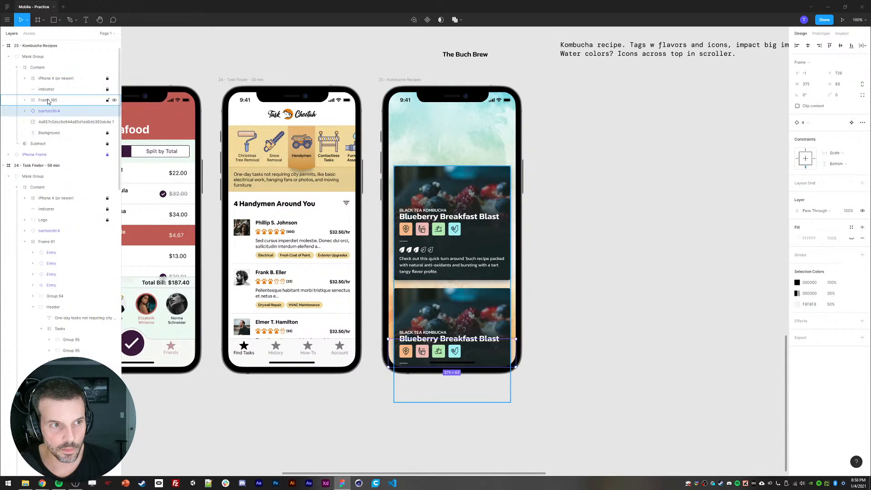
key(shift+Left)
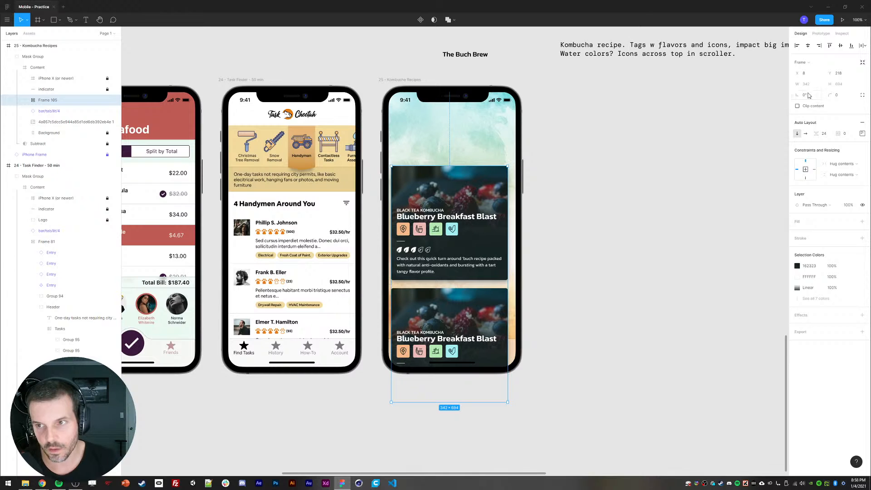
click(840, 167)
click(839, 161)
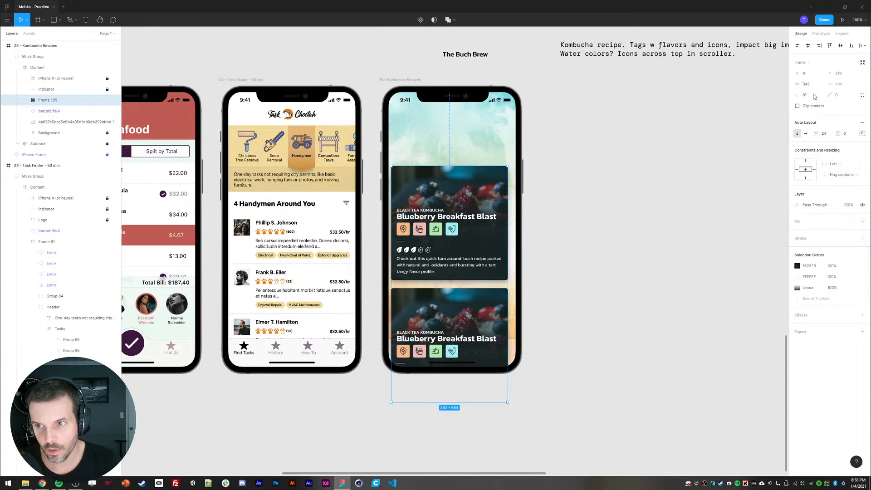
click(809, 85)
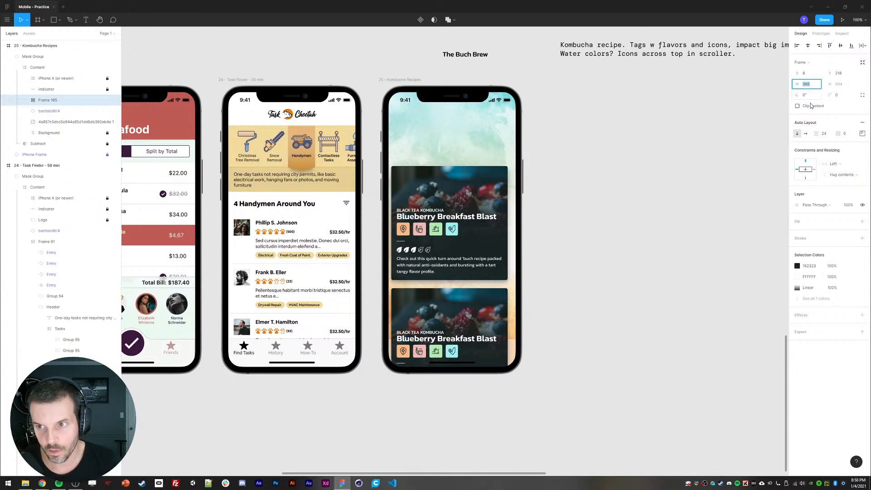
click(828, 167)
click(829, 151)
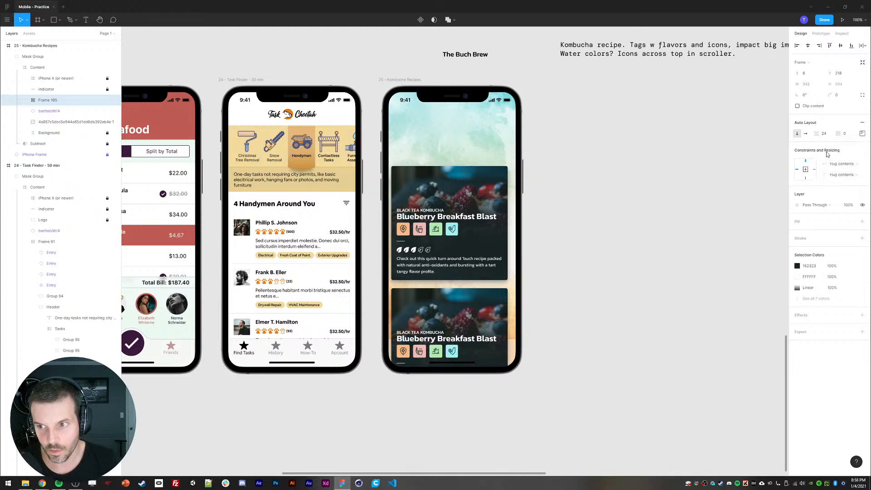
Step: Give the card stack a fixed width and constrain it to left and right
click(833, 165)
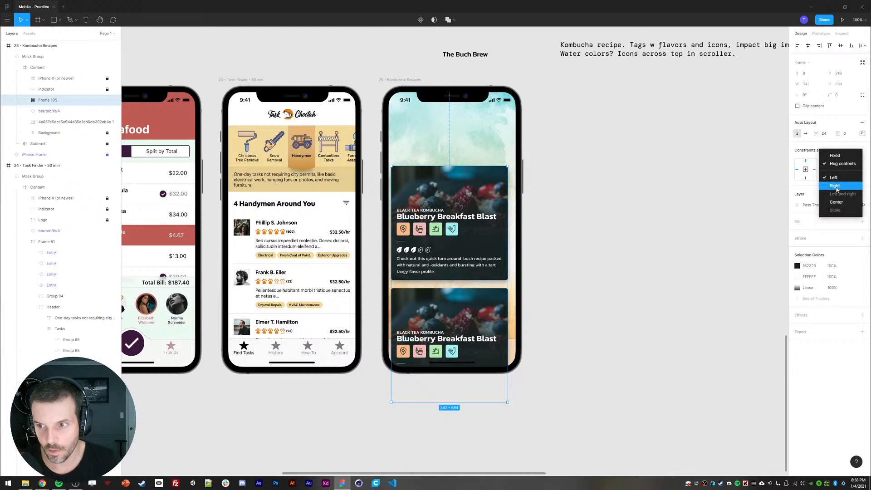
click(836, 157)
click(834, 165)
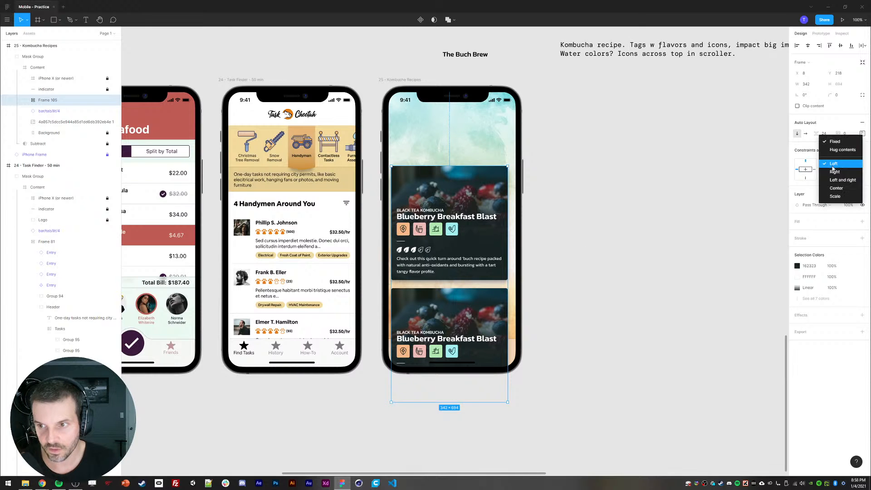
click(835, 178)
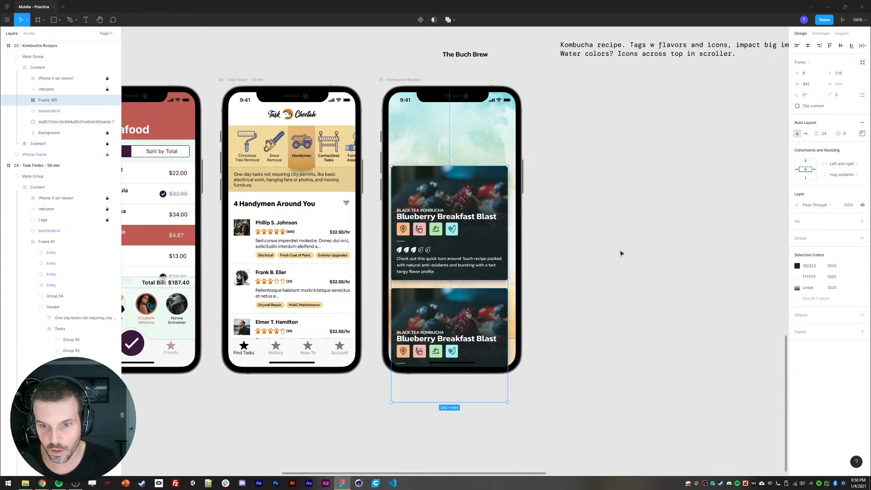
Step: Widen the card stack to 357
drag(506, 257, 516, 255)
click(807, 84)
text(359)
key(Return)
click(694, 268)
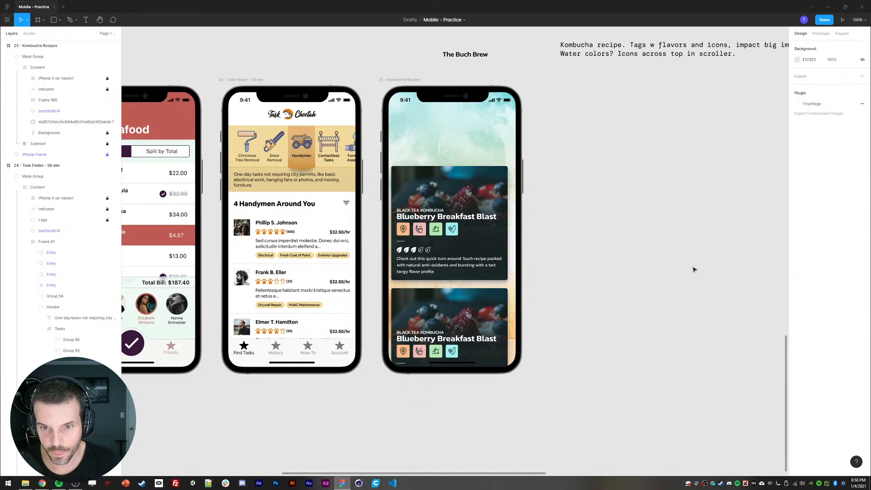
Step: Set the upper card's horizontal resizing to Fill container so both cards span the stack
ctrl+click(501, 179)
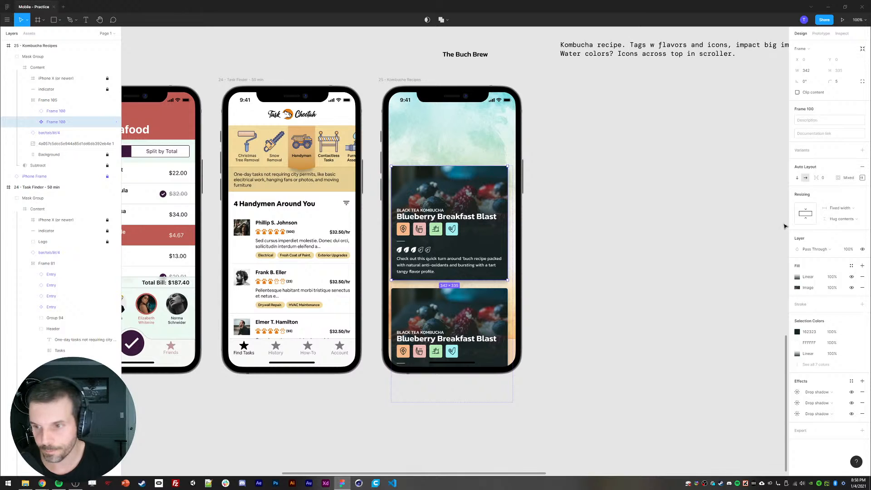
click(833, 209)
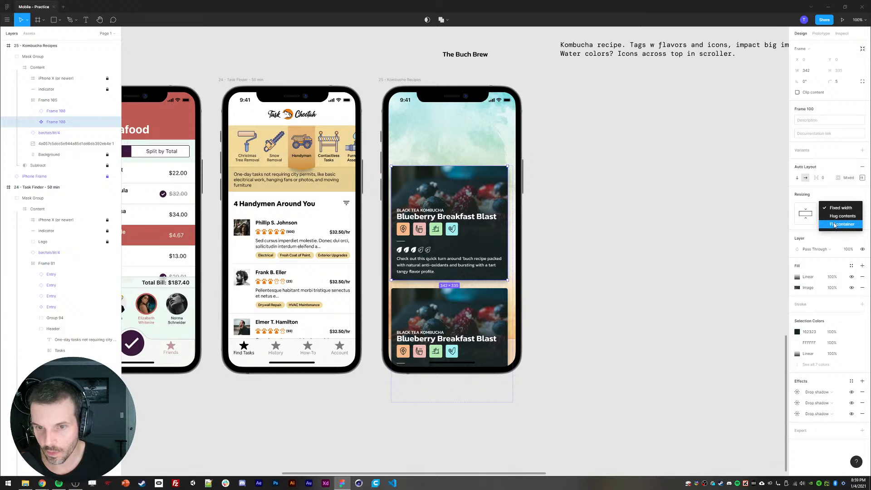
click(834, 225)
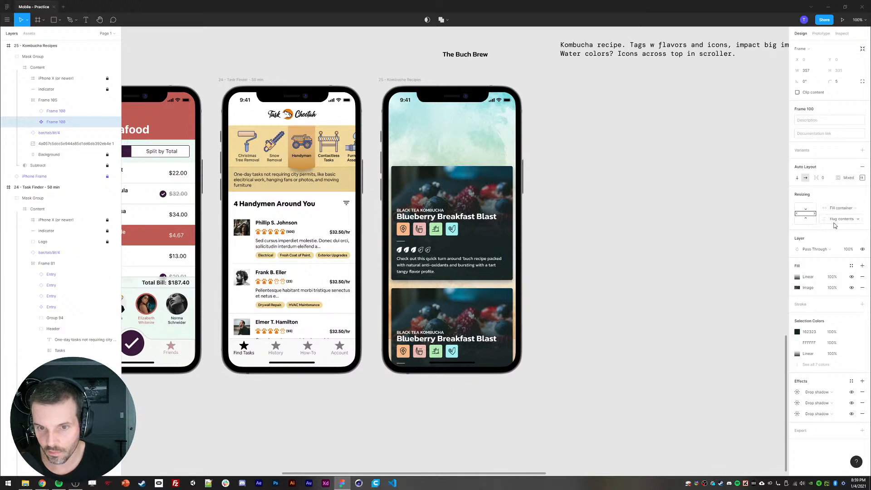
ctrl+click(430, 218)
click(840, 114)
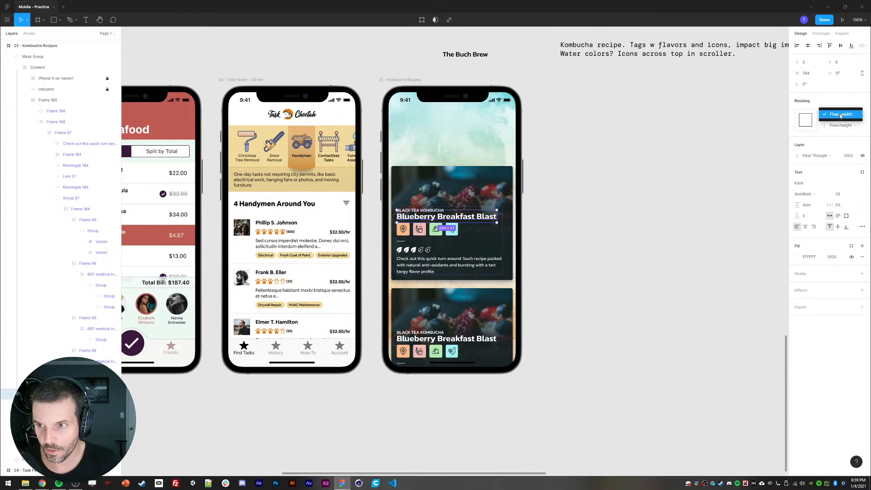
click(835, 119)
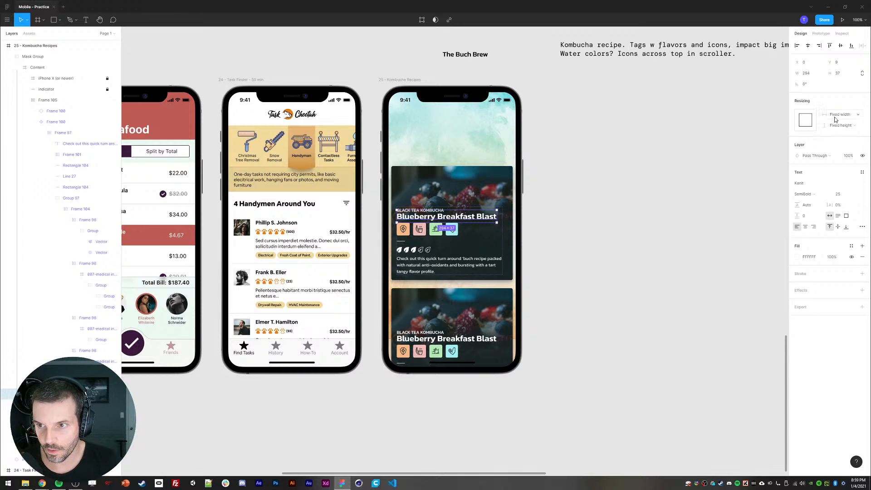
Step: Set the upper card's description text to Fill container horizontally
ctrl+click(456, 263)
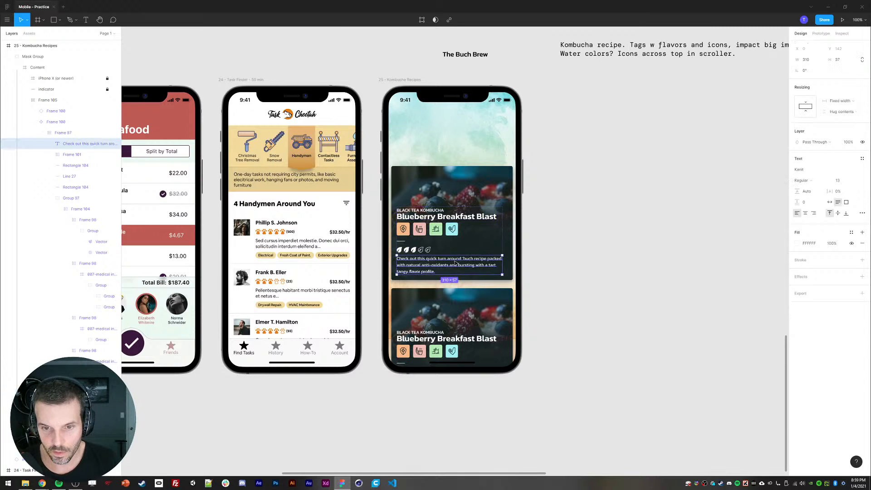
click(839, 103)
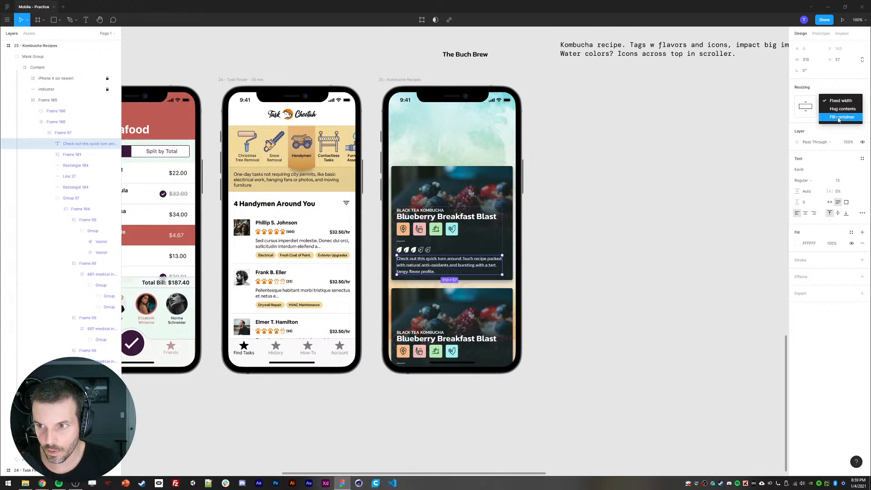
click(842, 117)
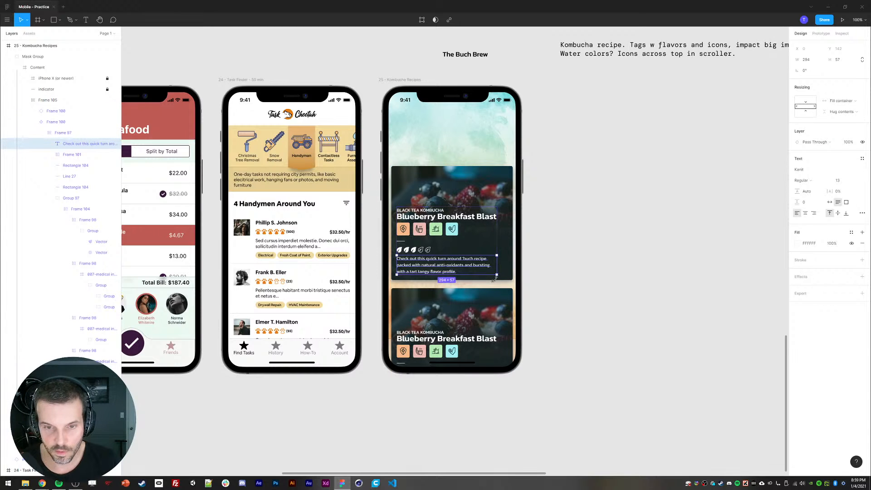
Step: Set the frame holding the upper card's text and icons to Fill container horizontally
click(63, 133)
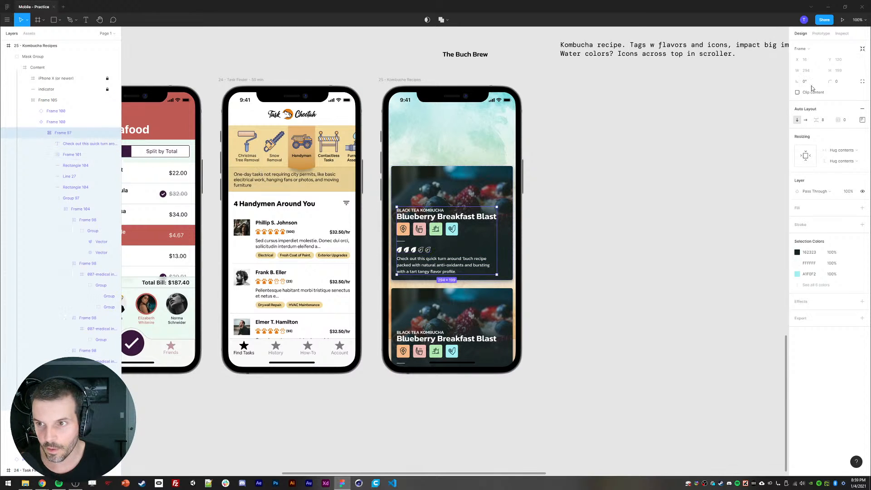
click(847, 156)
click(841, 160)
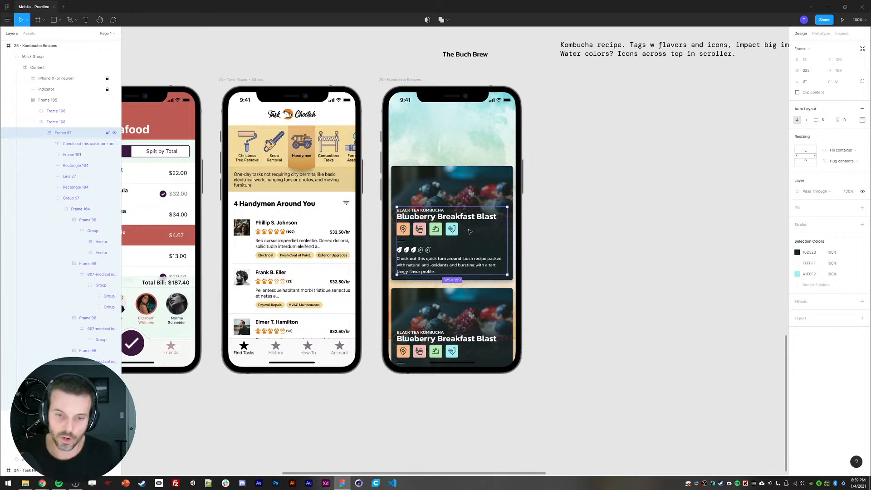
click(583, 276)
Step: Move the whole card stack up to Y 58, just below the status bar
double_click(429, 261)
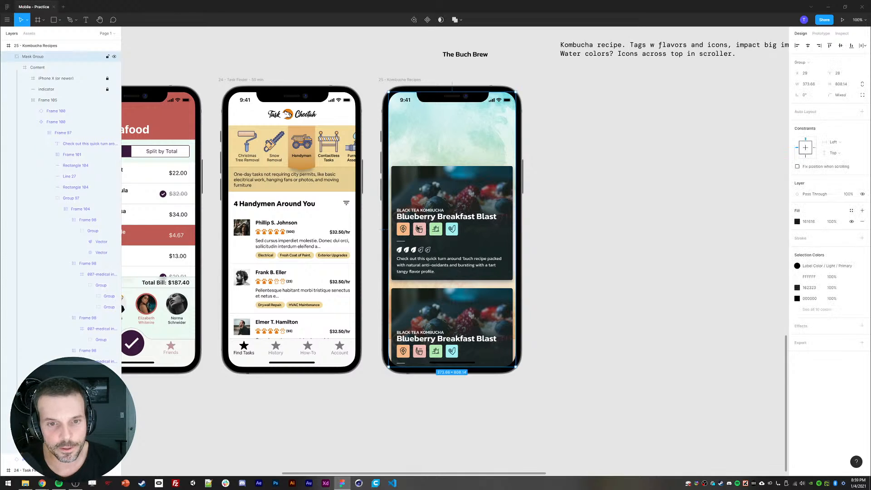
double_click(429, 261)
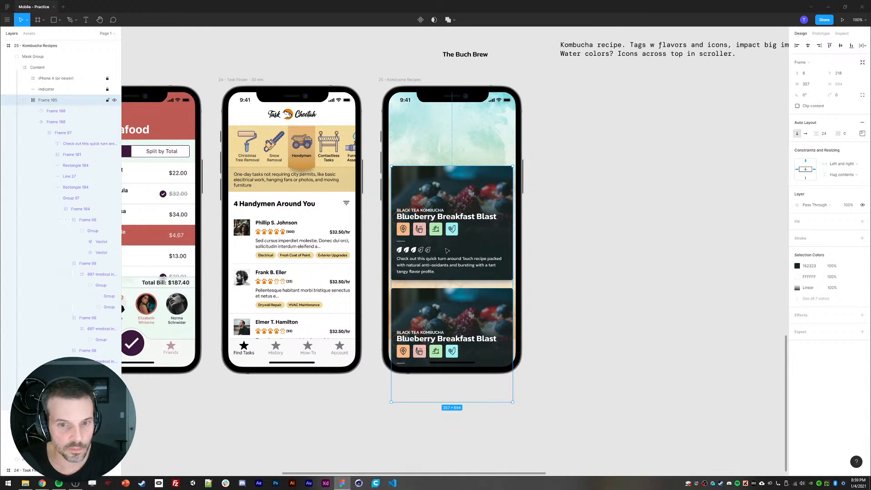
key(shift+Up)
key(shift+Up)
key(shift+Up)
key(shift+Up)
key(shift+Up)
key(shift+Up)
key(shift+Up)
key(shift+Up)
key(shift+Up)
key(shift+Up)
key(shift+Up)
key(shift+Up)
key(shift+Up)
key(shift+Up)
key(shift+Up)
key(shift+Up)
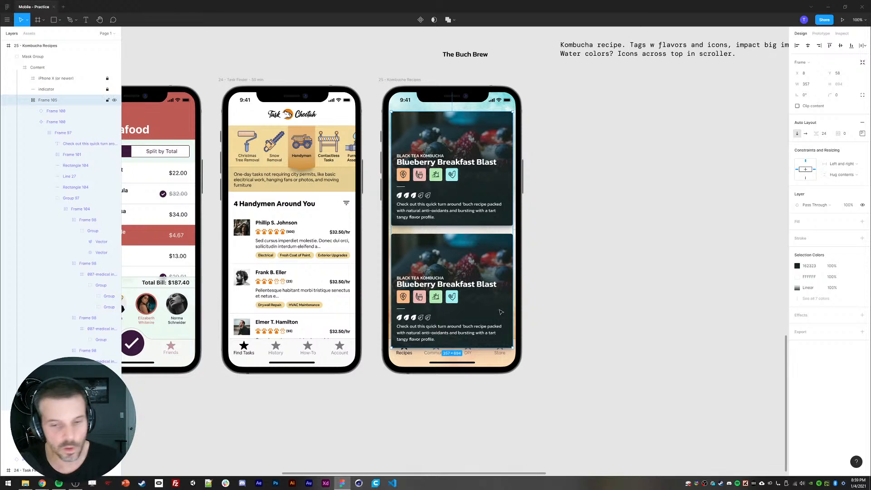
click(586, 295)
Step: Replace the lower card's background photo with the close-up of a hand-held honey dipper from an Unsplash search for "honey"
ctrl+click(487, 262)
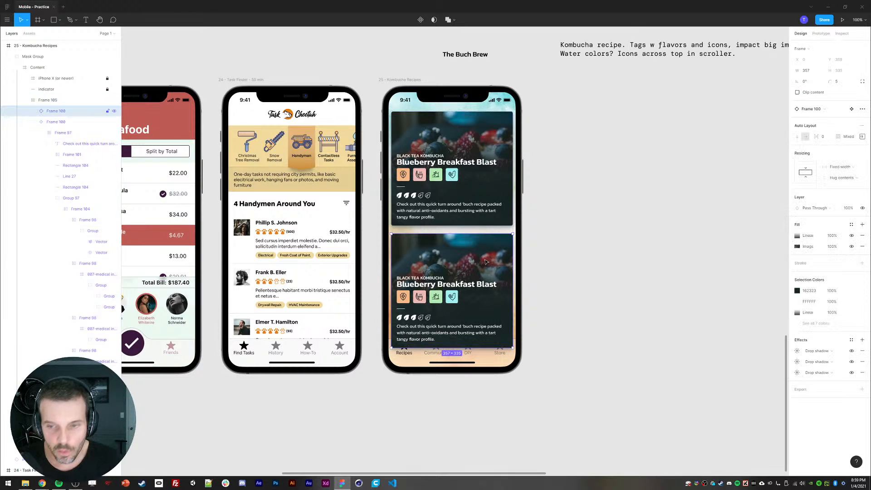
click(7, 19)
mouse_move(41, 111)
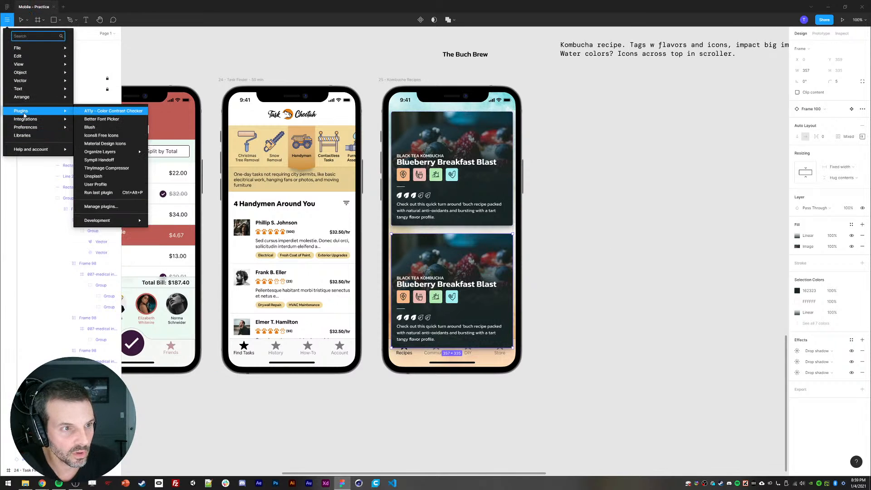
click(107, 177)
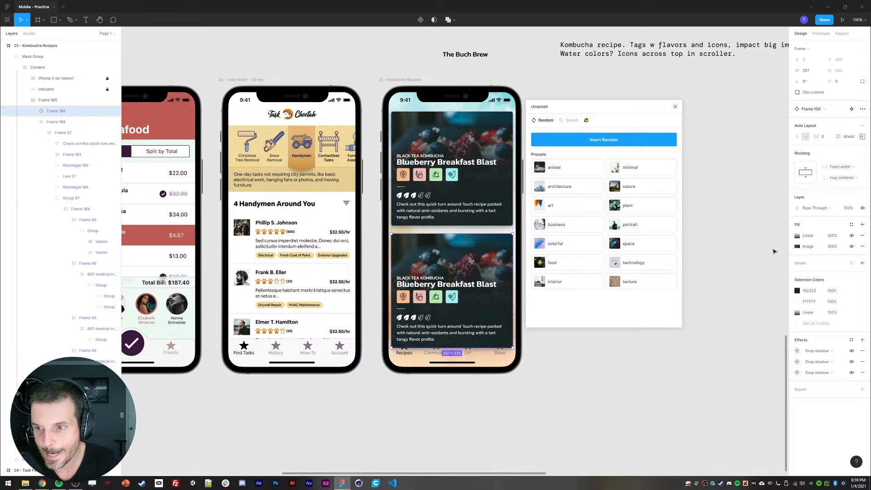
click(573, 120)
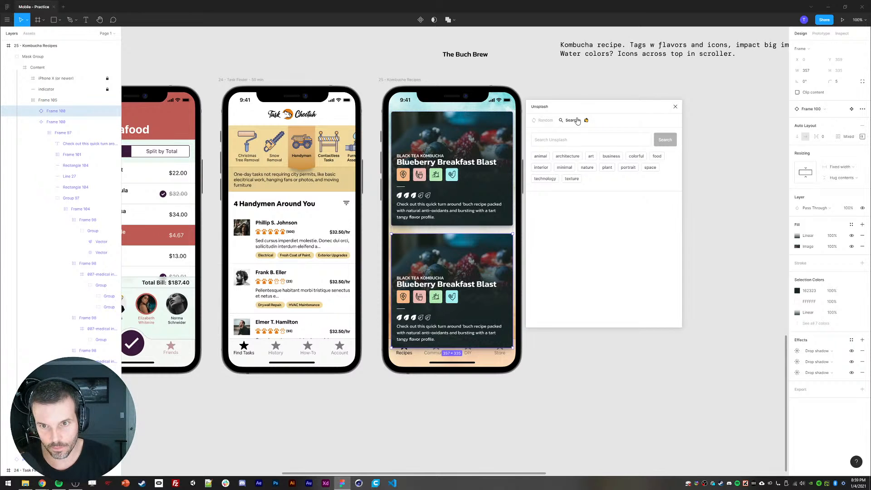
click(584, 134)
text(honey)
key(Return)
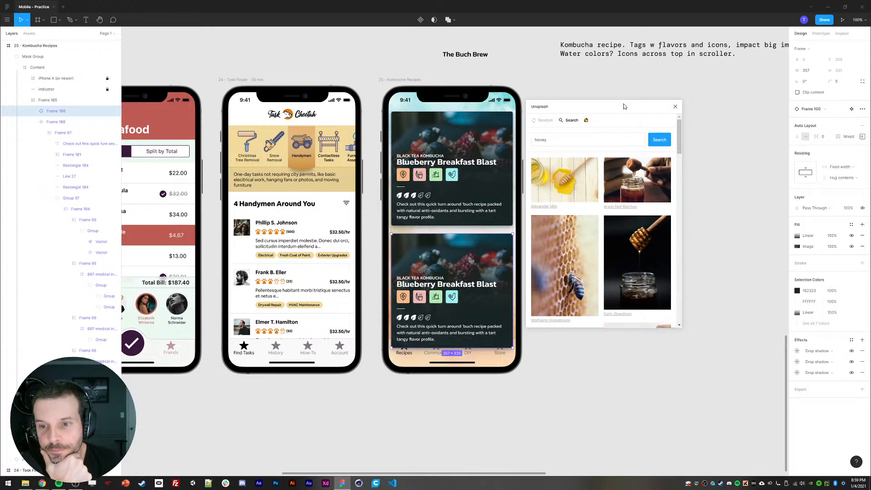
click(652, 172)
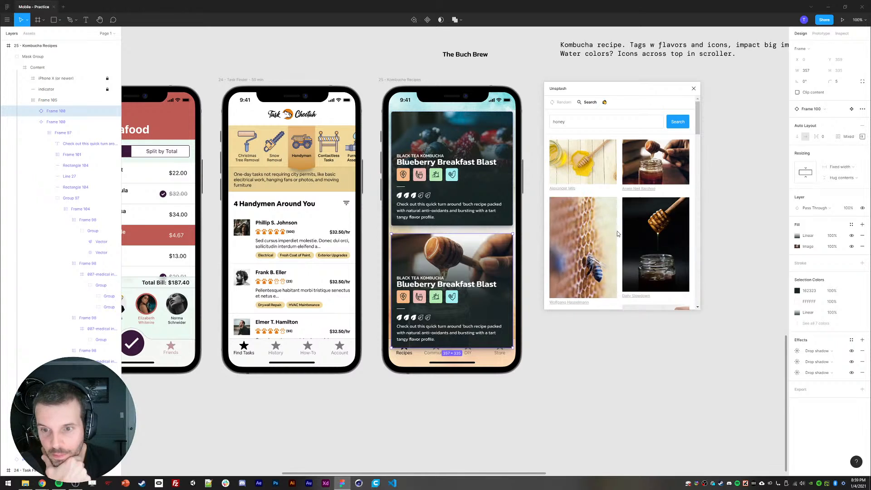
Step: Browse the remaining Unsplash honey photos for an alternative background for the lower card
scroll(629, 238, down, 3)
scroll(628, 218, down, 2)
scroll(631, 227, up, 1)
scroll(654, 321, down, 5)
scroll(594, 175, down, 3)
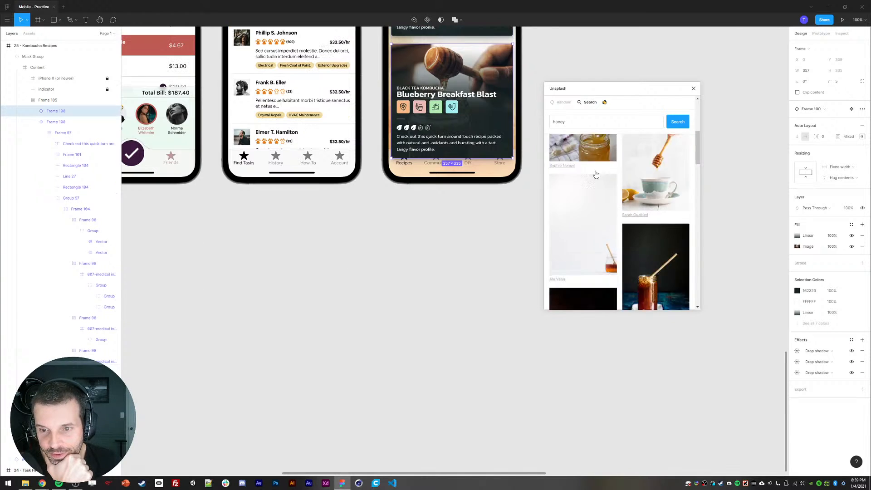
scroll(455, 261, up, 3)
scroll(452, 262, up, 3)
scroll(656, 222, down, 3)
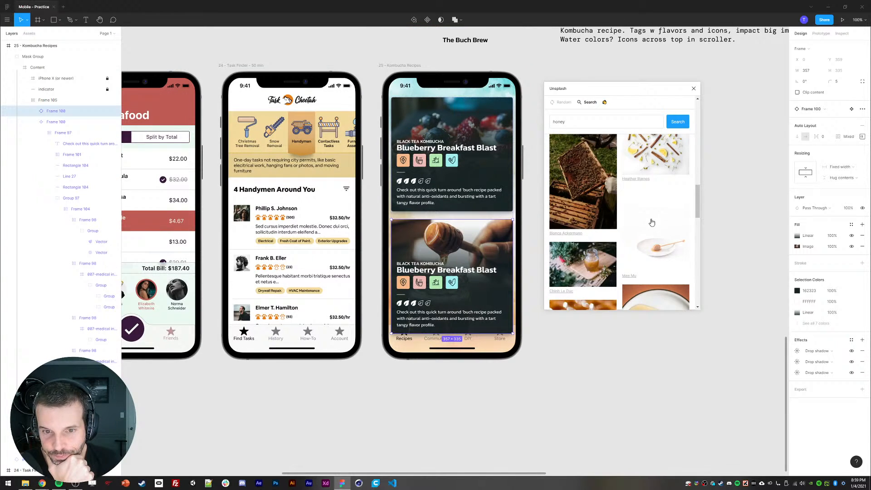
scroll(651, 220, down, 2)
scroll(649, 221, down, 3)
scroll(608, 222, down, 3)
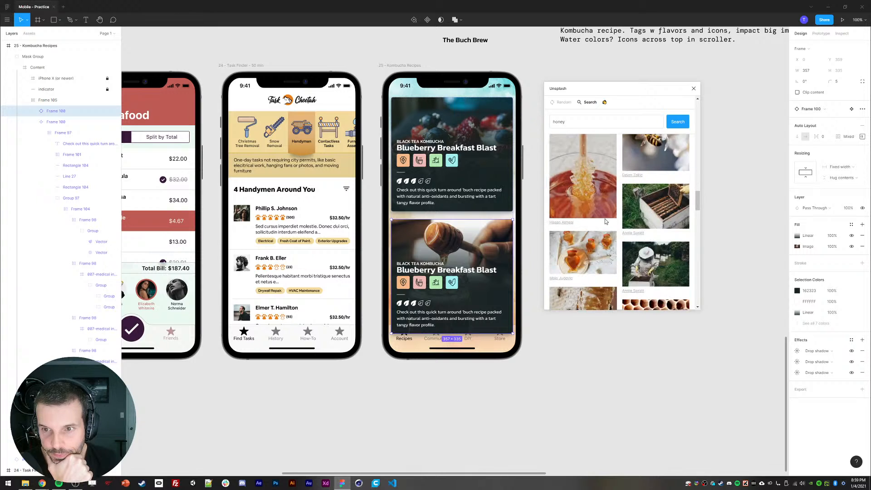
scroll(615, 230, down, 10)
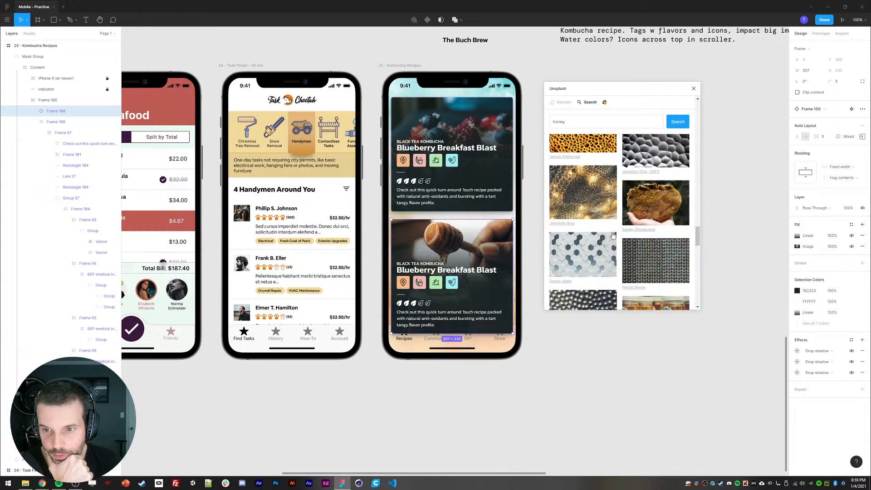
scroll(620, 234, down, 10)
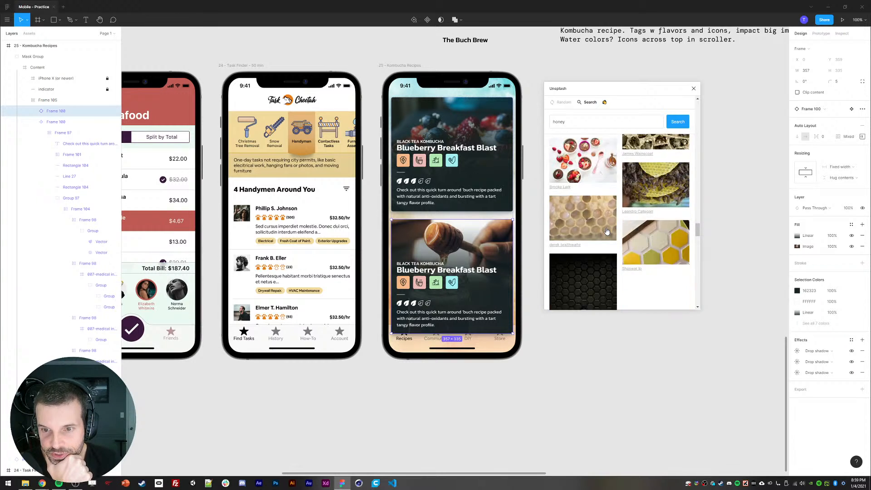
scroll(606, 236, down, 3)
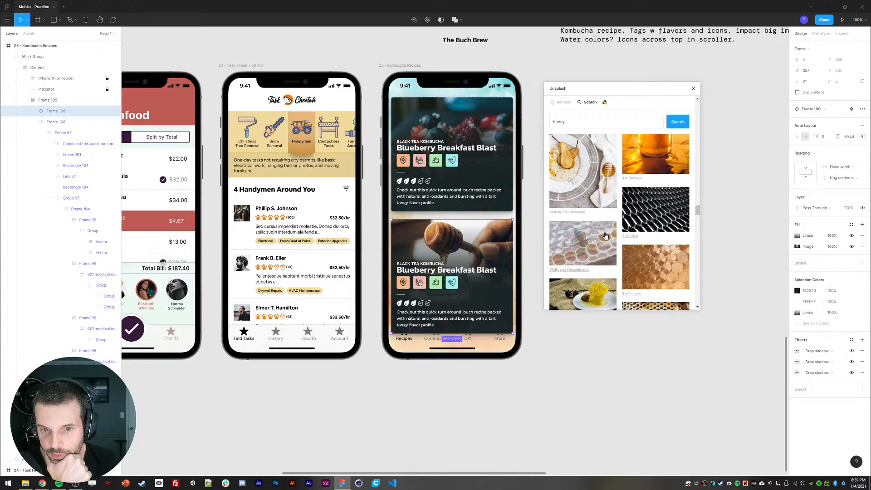
scroll(606, 236, down, 8)
click(581, 388)
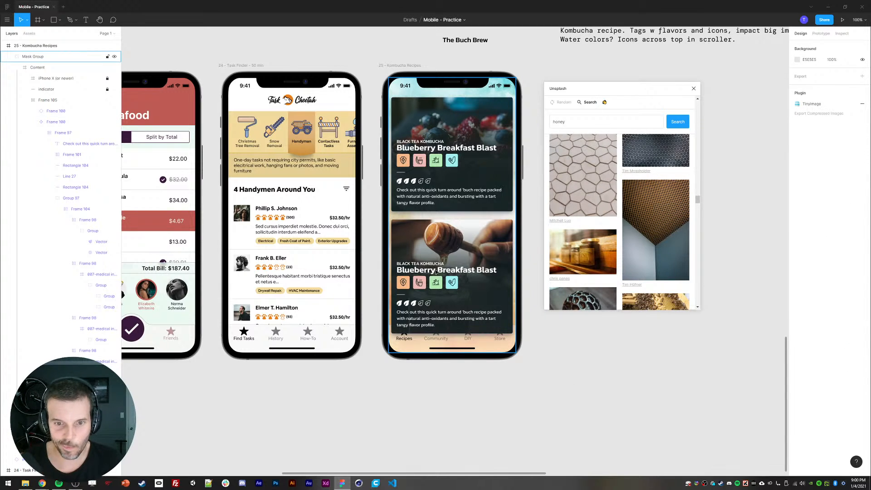
Step: Change the lower card's category label to "GREEN TEA KOMBUCHA"
click(437, 273)
ctrl+click(412, 272)
double_click(408, 264)
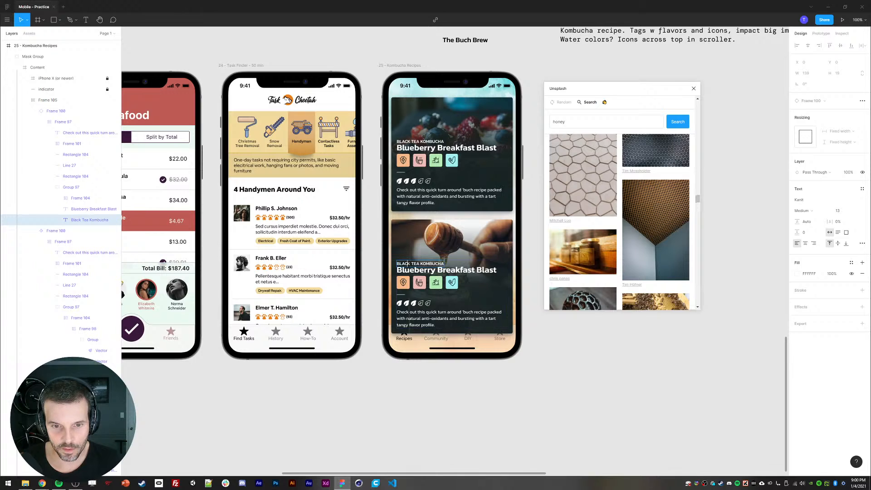
double_click(403, 264)
text(GREEN)
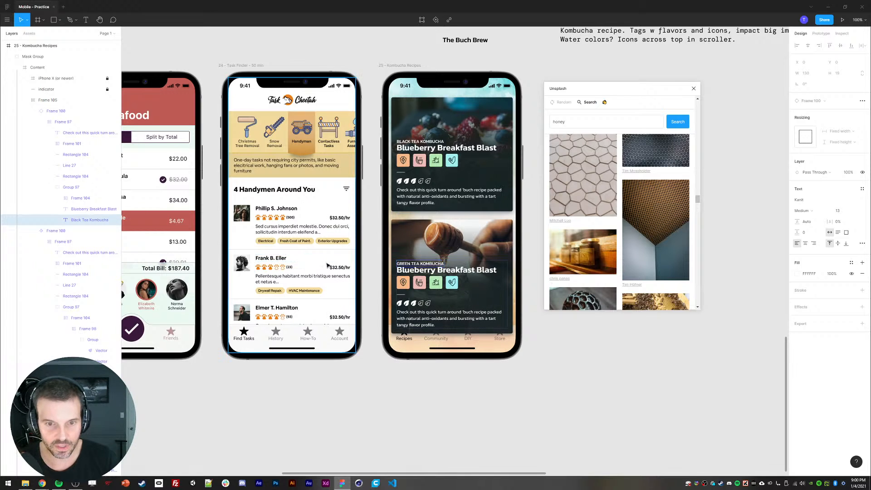
Step: Replace the lower card's recipe title with "Jun Honey"
double_click(464, 271)
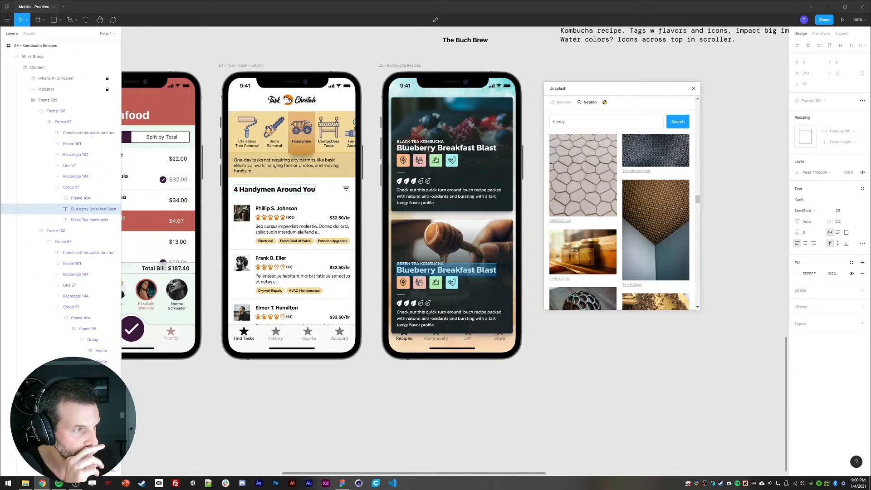
drag(436, 270, 51, 289)
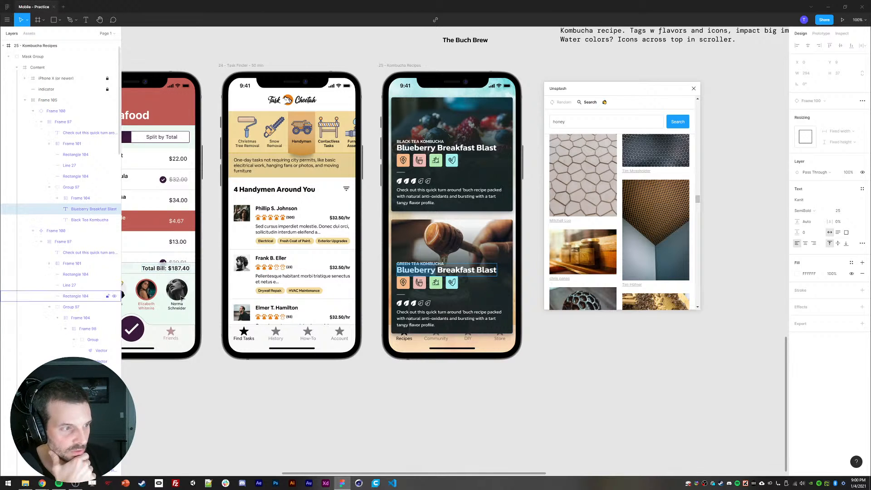
click(439, 270)
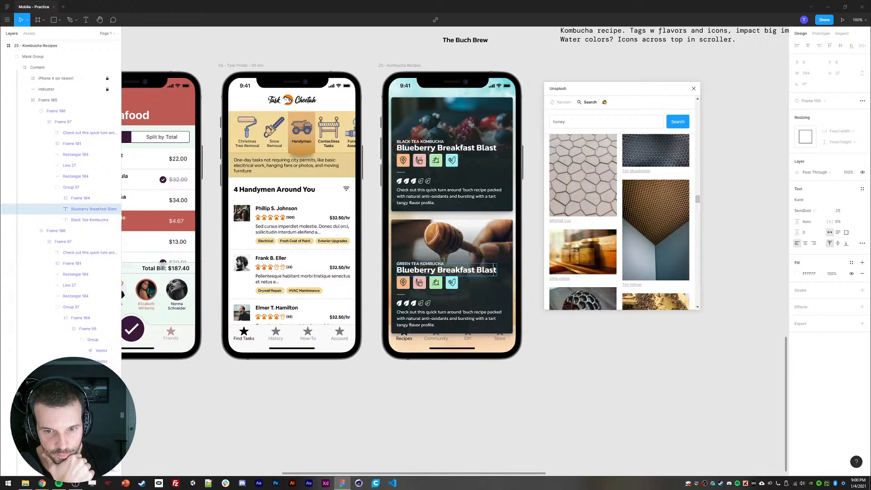
drag(497, 271, 379, 273)
text(Jun Honey)
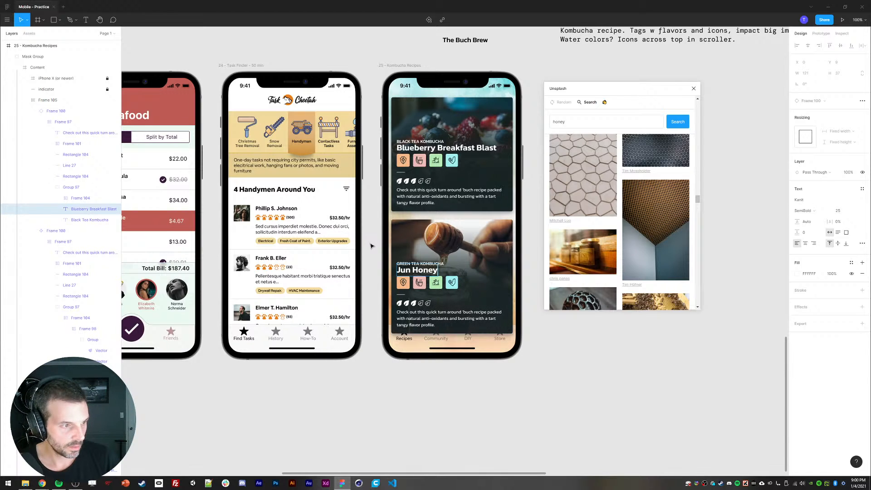
text( Morning)
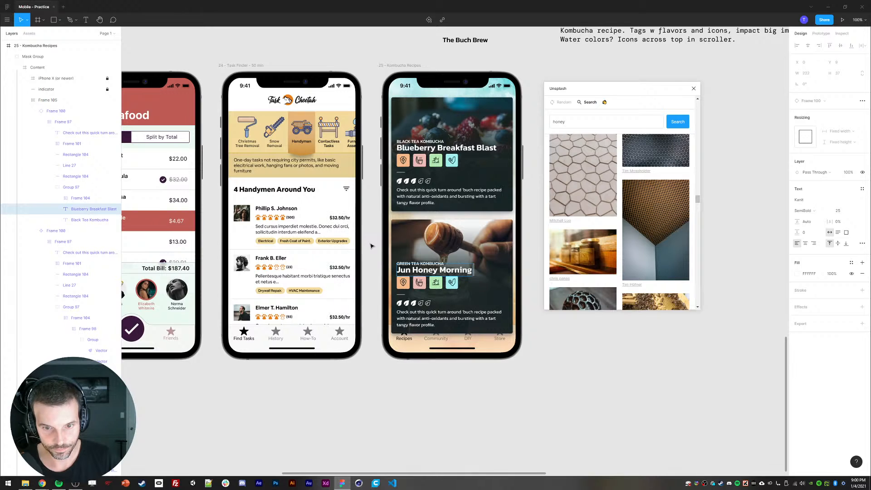
key(BackSpace)
key(BackSpace)
key(BackSpace)
key(BackSpace)
key(BackSpace)
key(BackSpace)
key(BackSpace)
key(BackSpace)
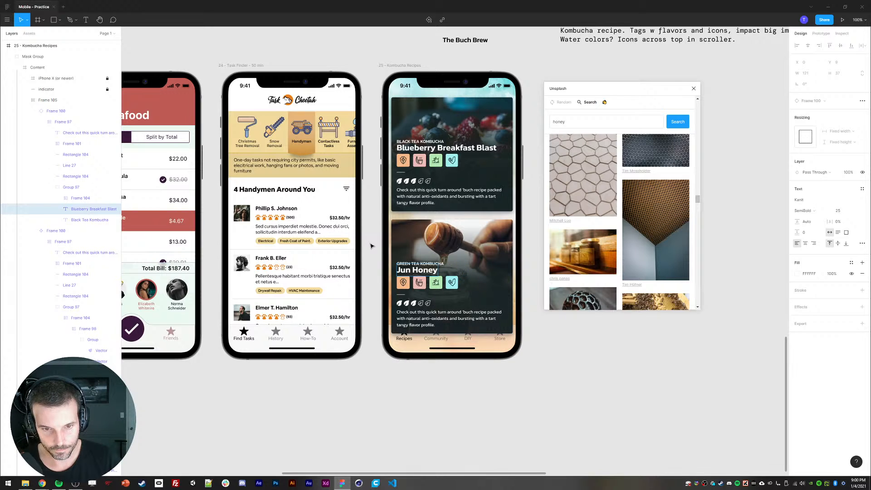
Step: Remove the green and blue icon tiles from the Jun Honey card's icon row
key(Escape)
click(377, 407)
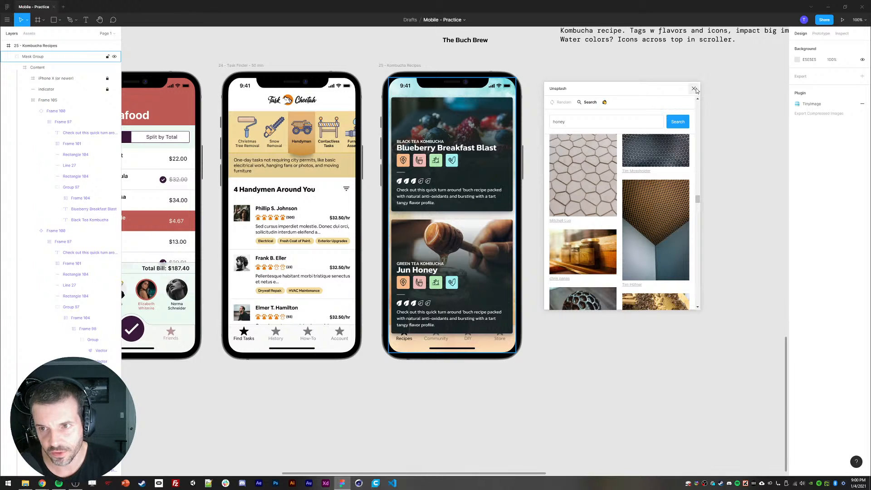
click(456, 285)
double_click(455, 285)
double_click(455, 284)
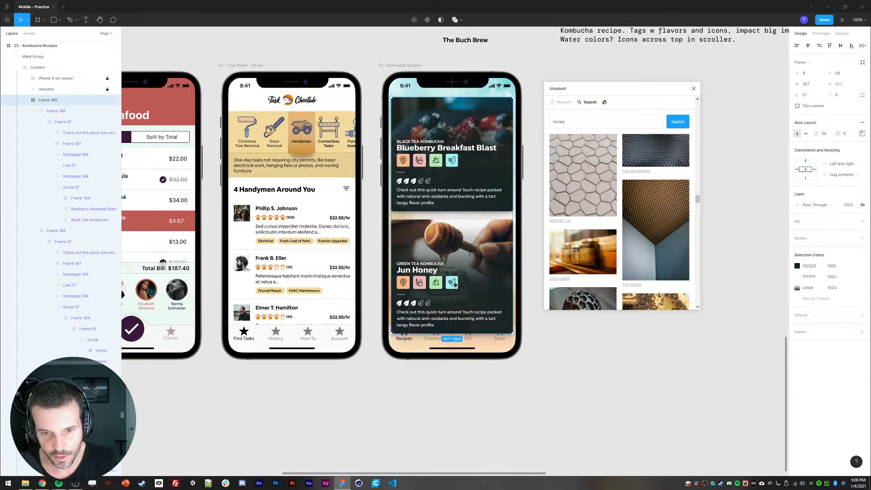
double_click(455, 285)
double_click(455, 285)
double_click(455, 285)
double_click(455, 284)
double_click(452, 285)
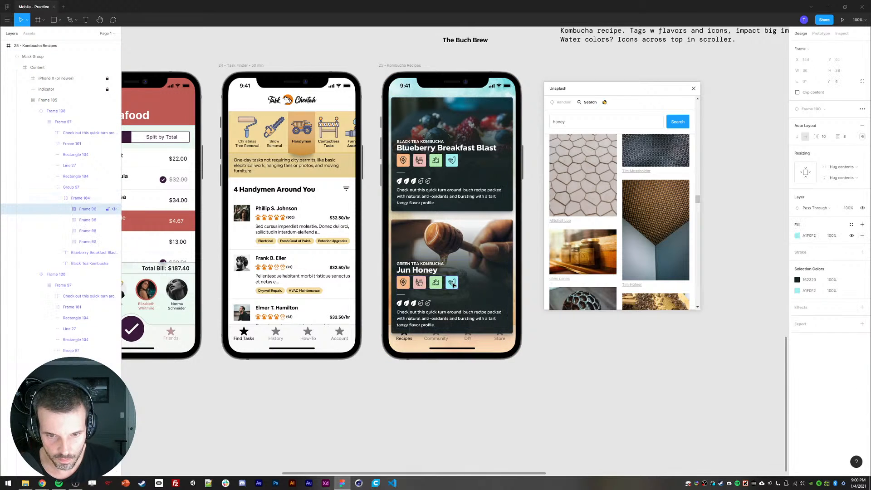
shift+click(436, 285)
key(Delete)
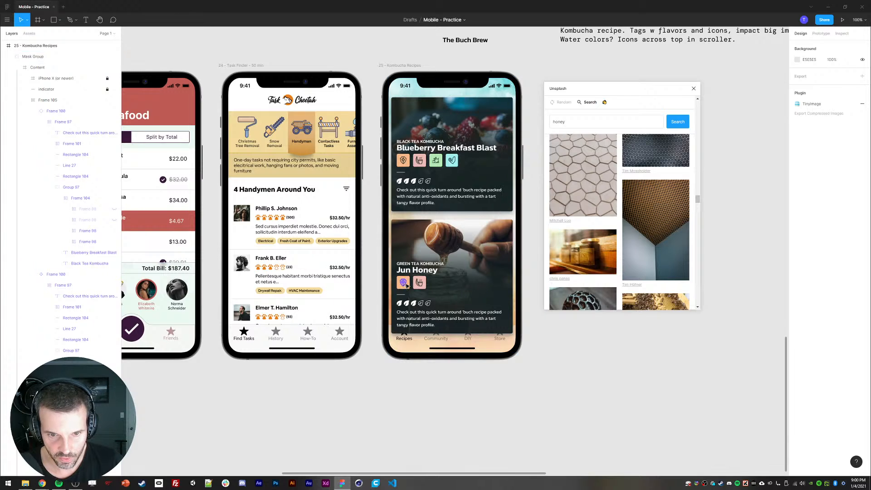
Step: Import the drugs and healthy life icon files from the file explorer onto the canvas below the phone screens
click(20, 482)
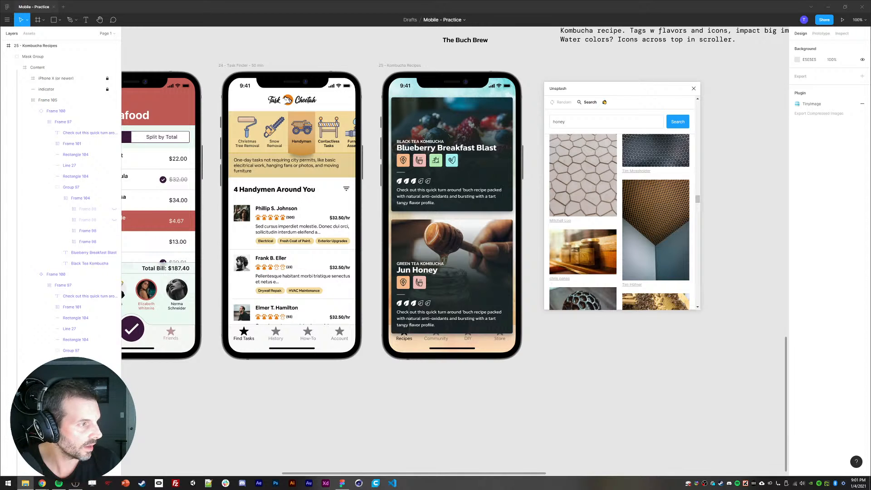
drag(1, 274, 452, 301)
drag(542, 351, 354, 339)
key(ctrl+minus)
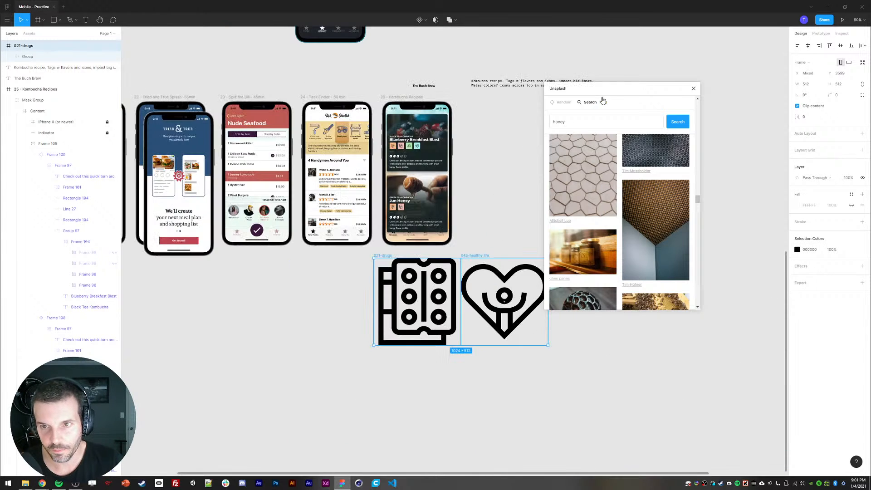
Step: Resize both imported icons to 22 × 22 with linked proportions and set the spacing between them to 10
drag(602, 88, 643, 65)
drag(455, 262, 469, 247)
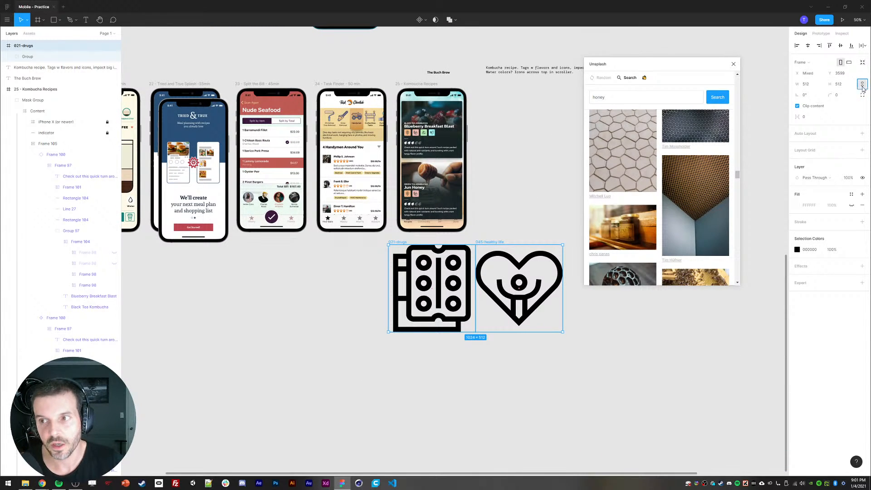
key(Return)
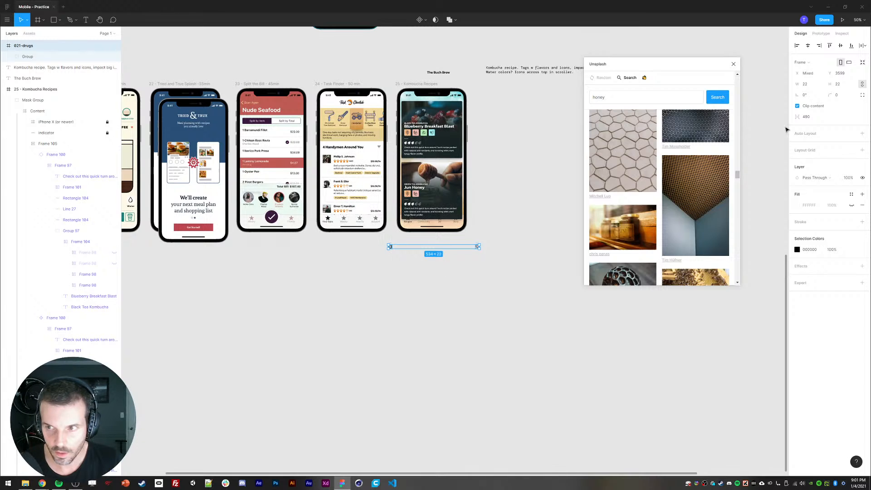
key(Return)
Step: Cut the vector group out of the imported drugs icon's frame
drag(366, 280, 381, 311)
key(ctrl+plus)
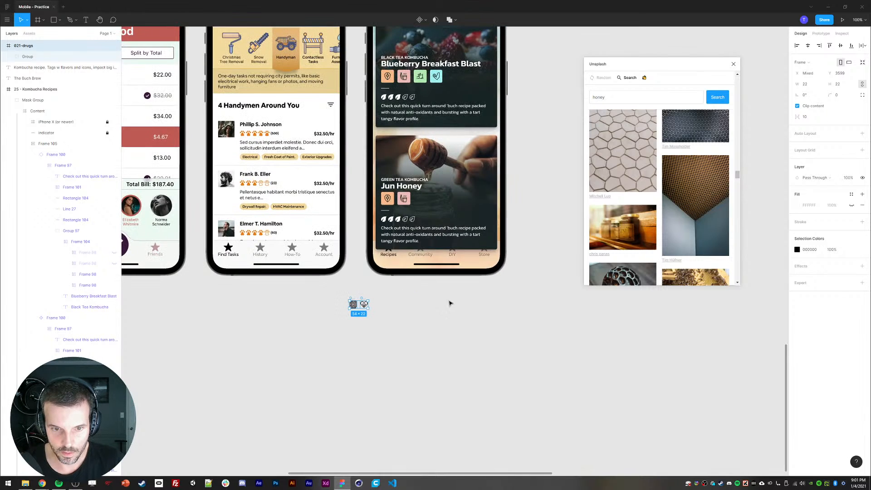
drag(451, 304, 428, 344)
double_click(330, 345)
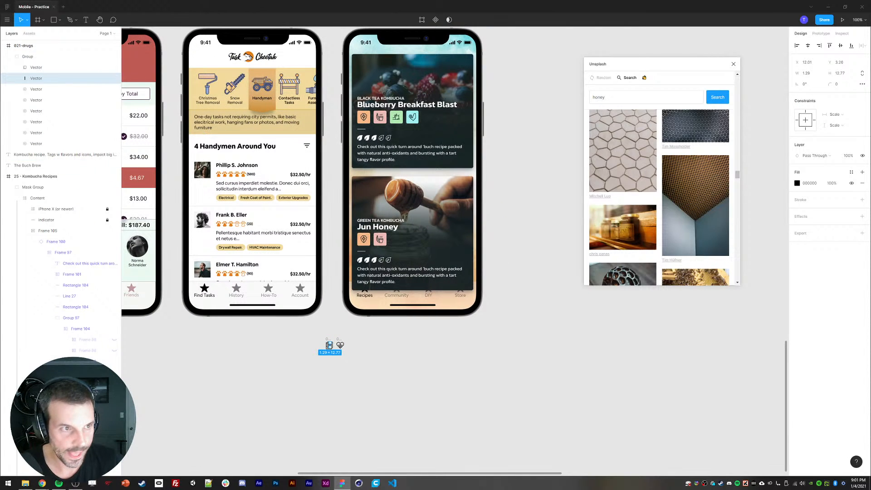
click(33, 60)
key(Delete)
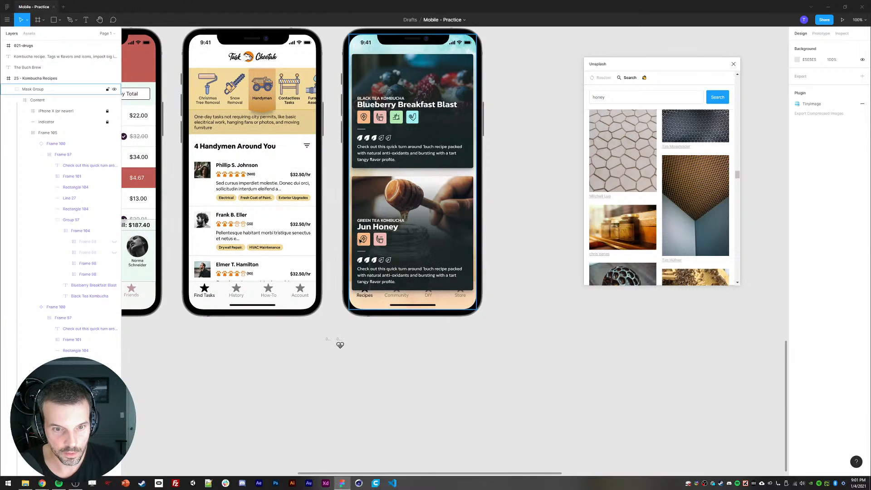
Step: Try to paste the drugs icon group into the orange icon tile of the Jun Honey card instance
key(ctrl+v)
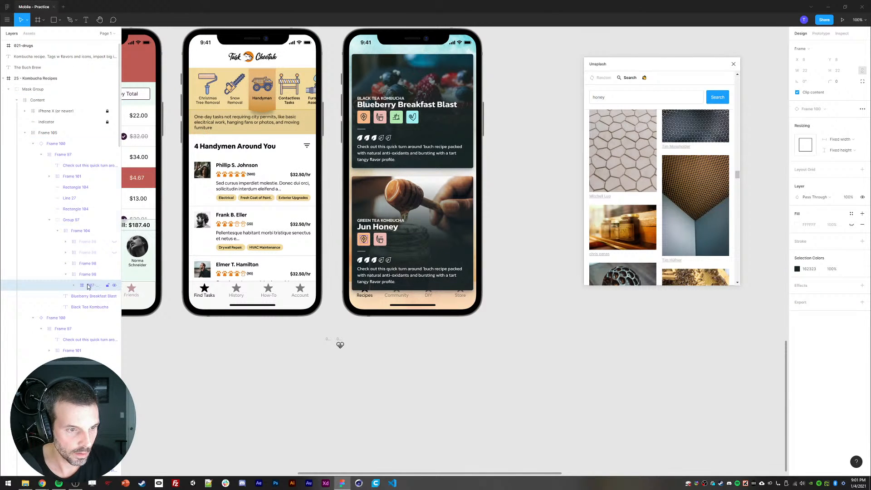
key(ctrl+v)
key(ctrl+z)
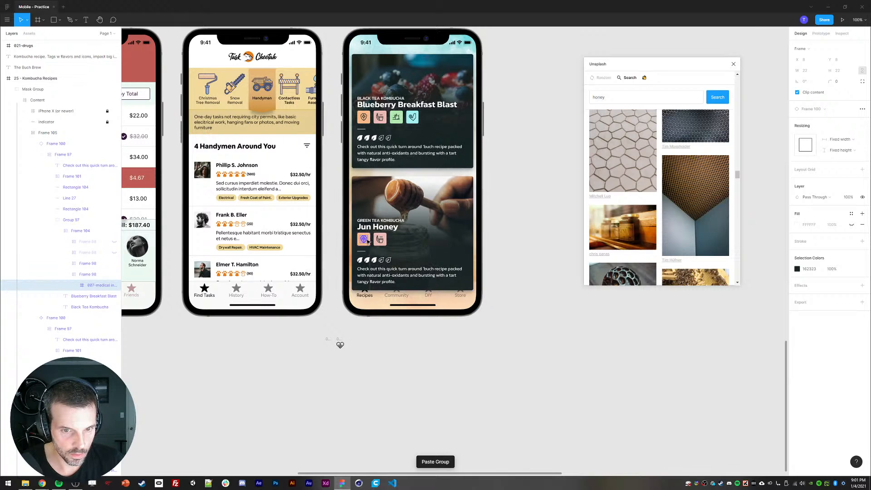
key(ctrl+v)
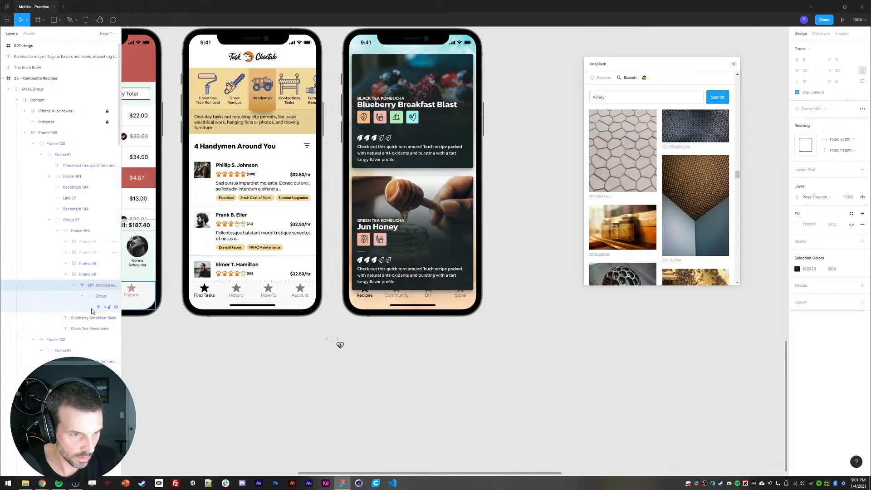
key(ctrl+v)
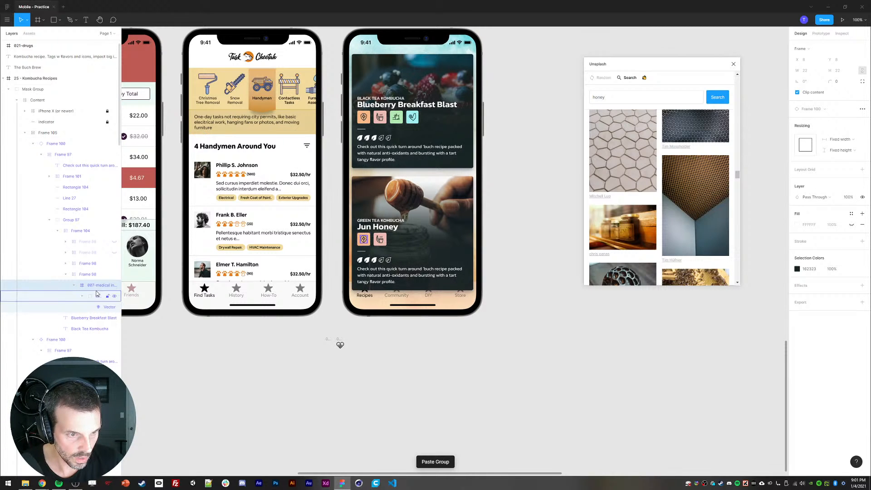
Step: Detach the Jun Honey card instance from its main component
click(427, 200)
right_click(427, 199)
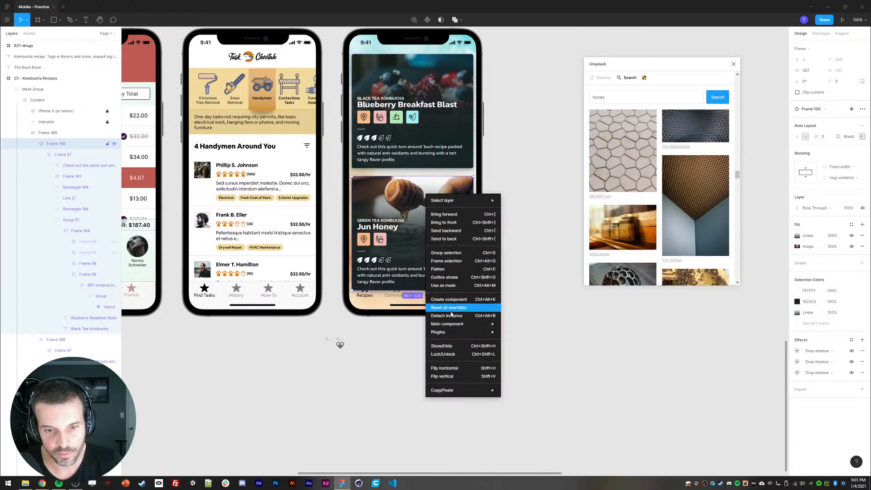
click(446, 316)
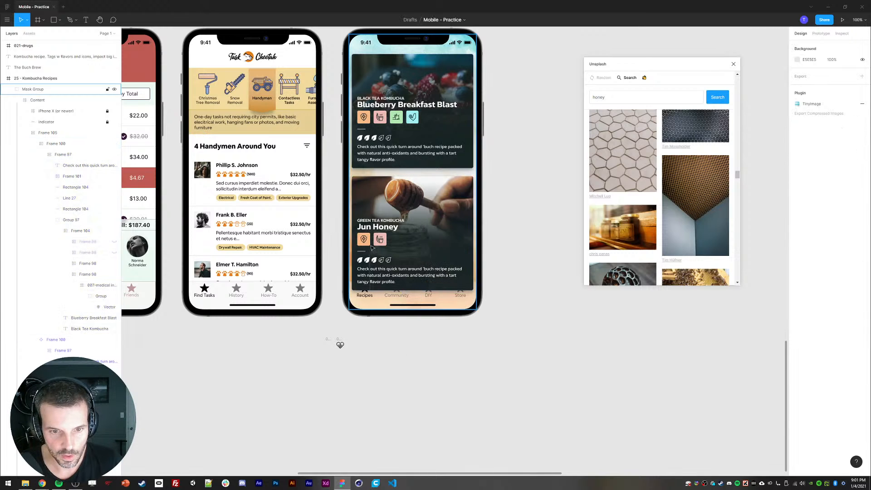
Step: Replace the medical icon in the Jun Honey card's orange tile with the cut drugs icon group
click(93, 307)
key(ctrl+v)
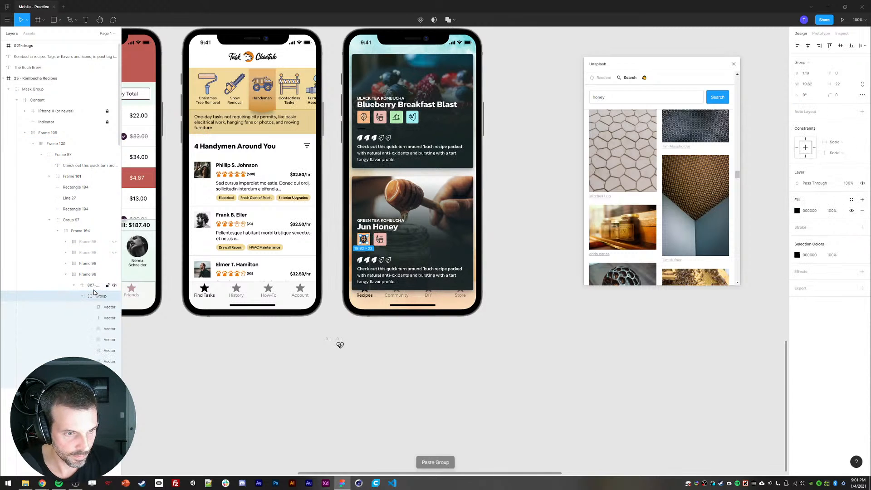
drag(89, 282, 89, 281)
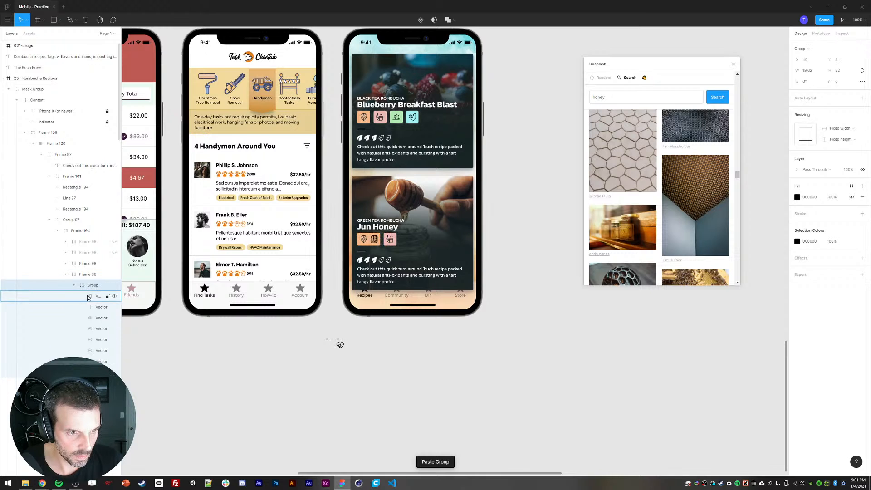
click(74, 286)
click(91, 297)
key(Delete)
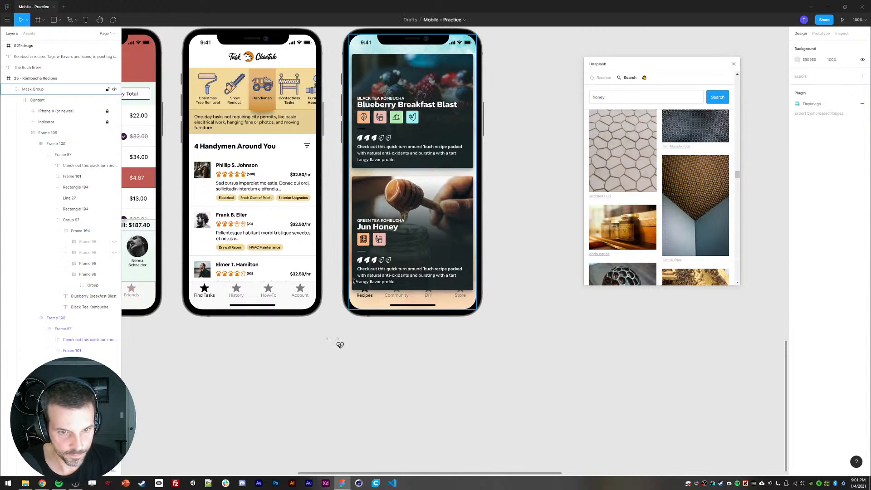
Step: Replace the Jun Honey card's pink tile icon with the healthy life icon cut from the canvas, and delete the leftover icon frames
click(340, 344)
key(ctrl+x)
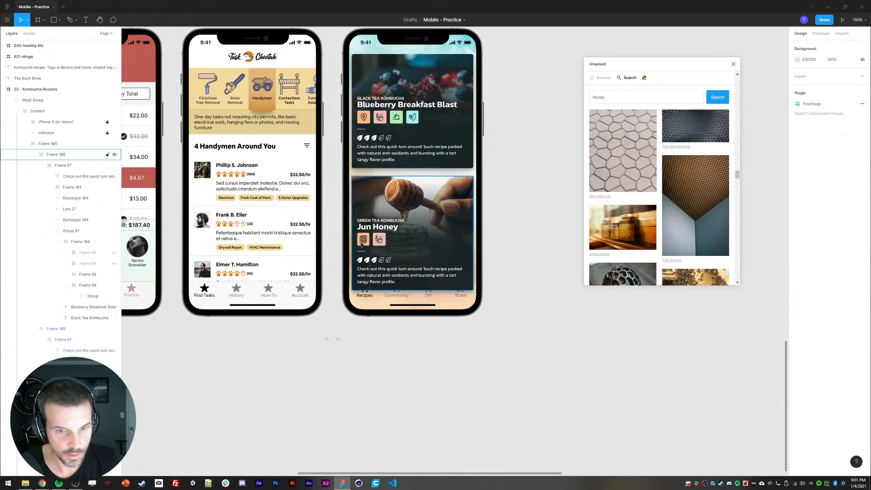
ctrl+click(379, 240)
key(ctrl+shift+r)
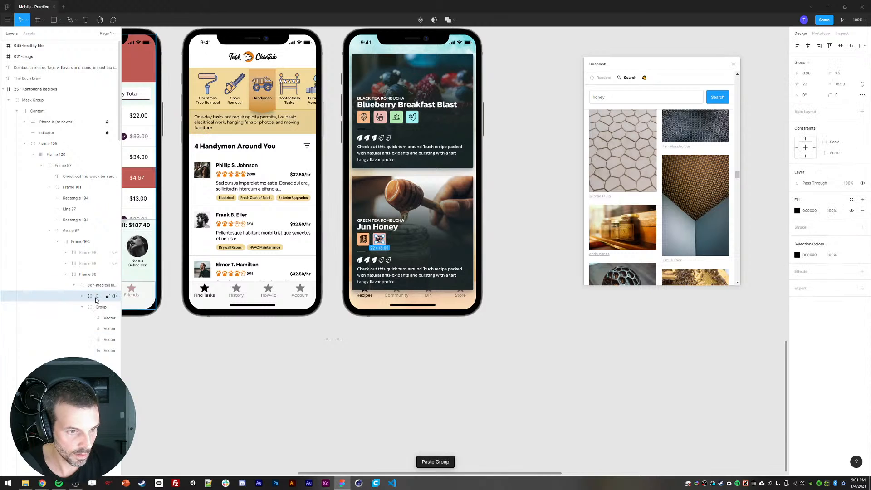
click(367, 362)
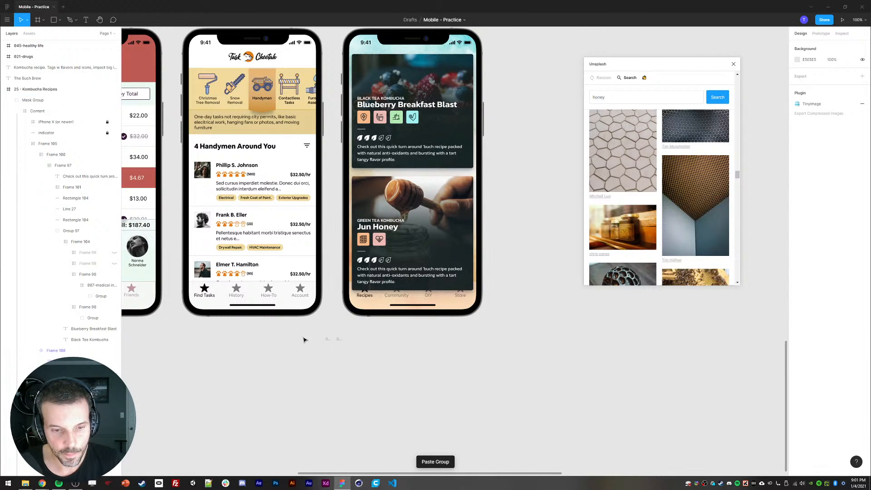
drag(291, 334, 390, 370)
key(Delete)
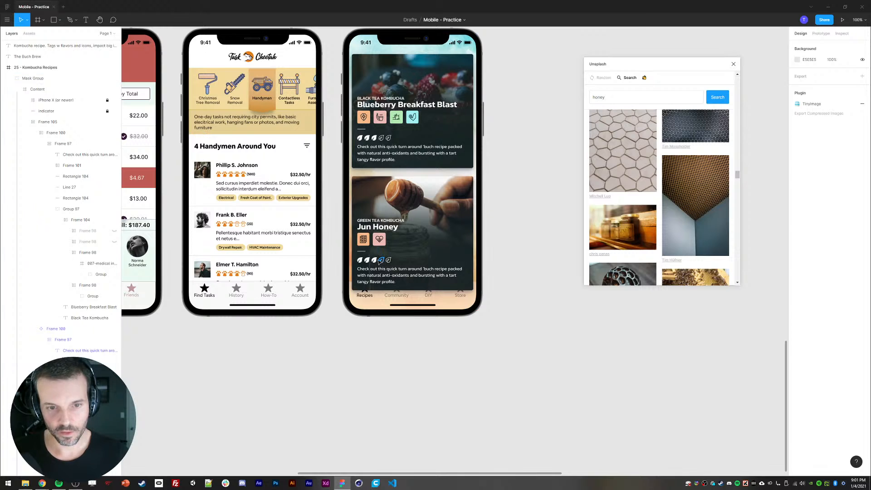
Step: Swap the white outline for a solid white fill on the Jun Honey card's fourth and fifth rating leaves
ctrl+click(375, 260)
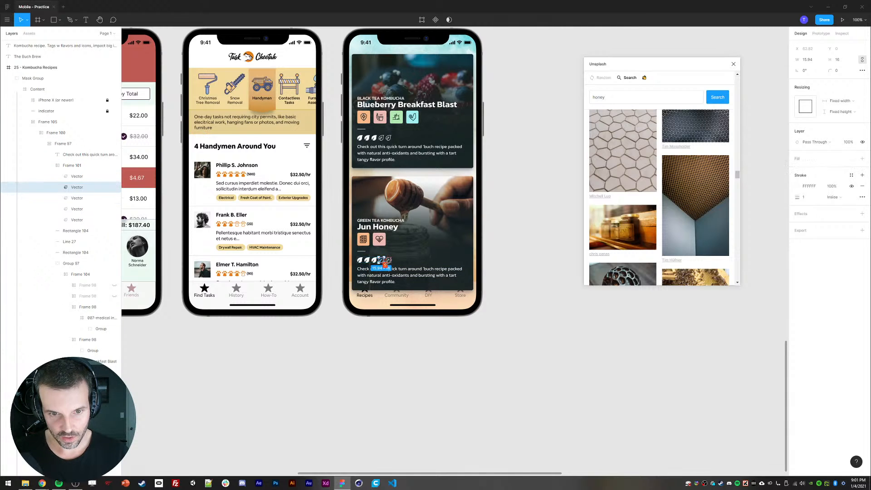
ctrl+click(388, 260)
click(527, 282)
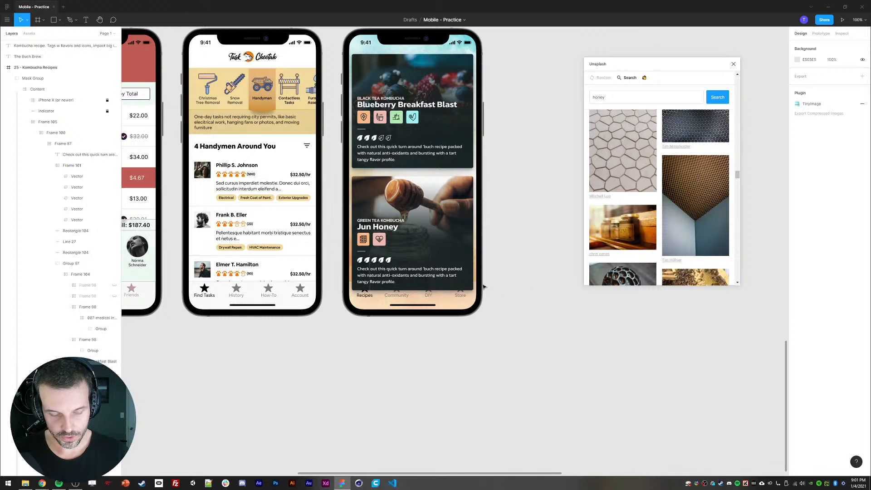
Step: Duplicate the fifth rating leaf on the Jun Honey card and group the original with its copy
key(ctrl+=)
key(ctrl+=)
drag(381, 271, 467, 217)
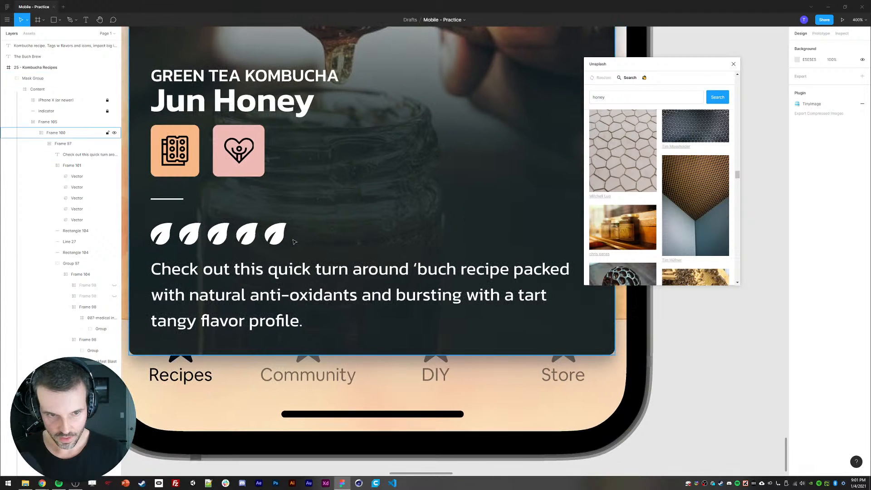
ctrl+click(279, 235)
key(ctrl+d)
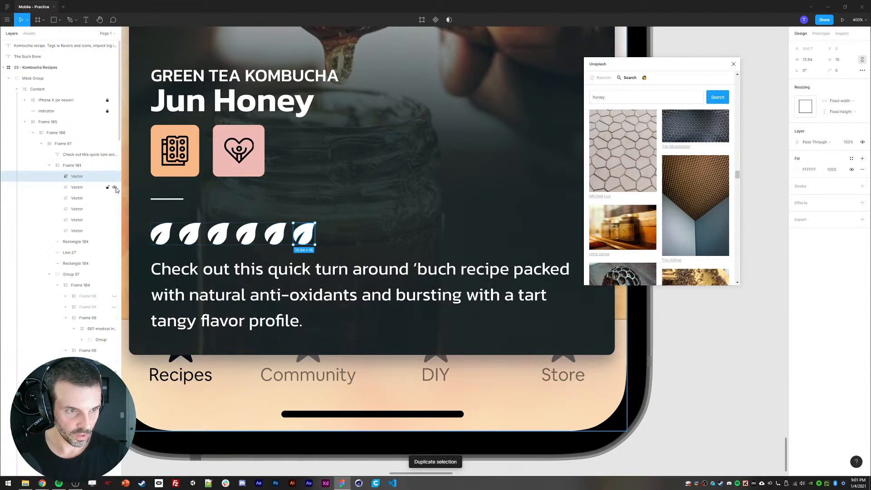
shift+click(72, 187)
key(shift+a)
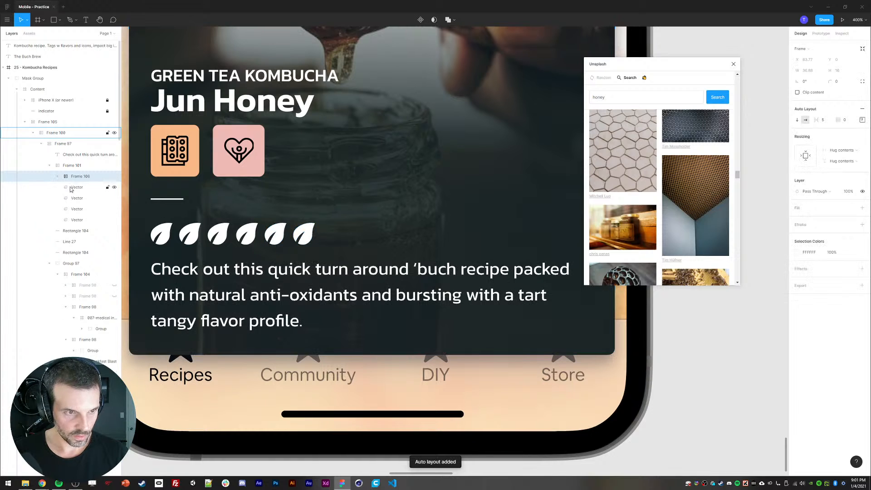
key(ctrl+z)
key(ctrl+g)
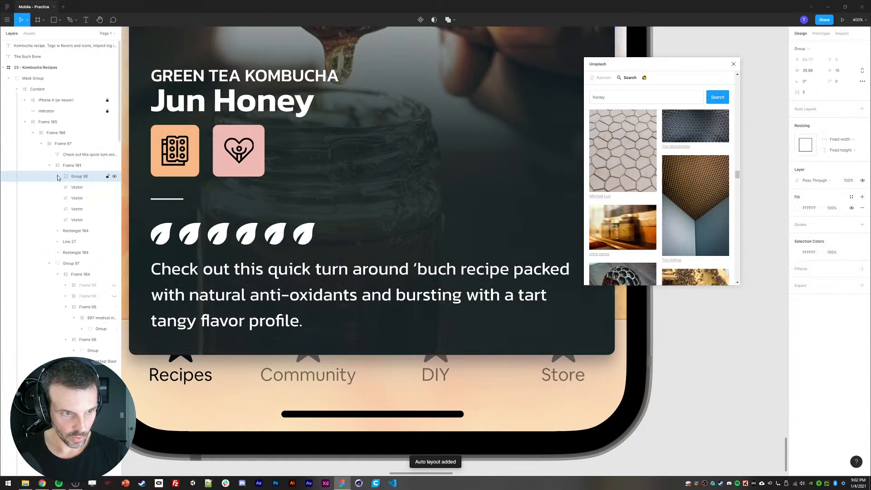
Step: Align the two grouped leaves horizontally so they stack exactly on top of each other
click(58, 177)
click(82, 187)
shift+click(83, 198)
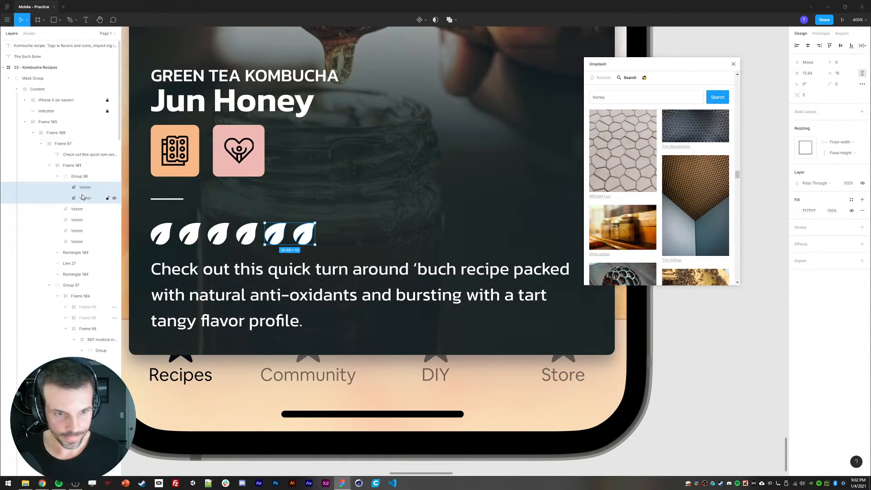
click(807, 46)
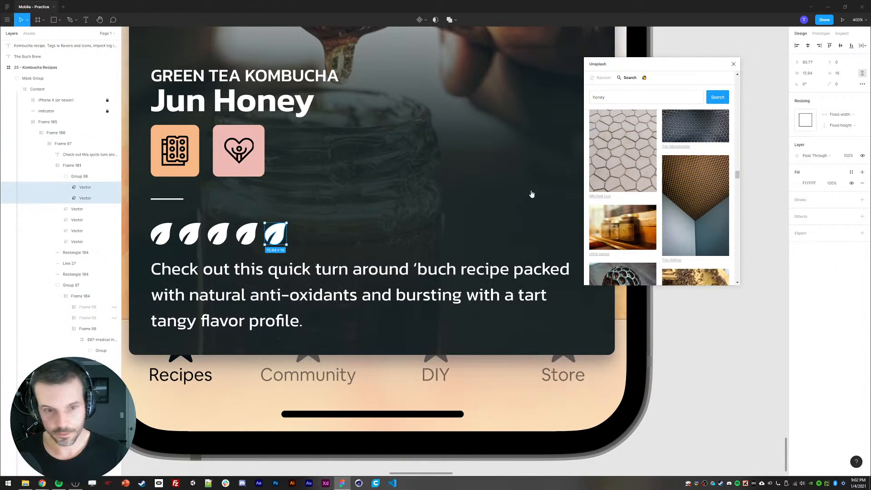
Step: Replace the lower stacked leaf's fill with a 1 px inside stroke in FFFFFF, and close the Unsplash plugin
click(84, 198)
click(861, 184)
click(862, 189)
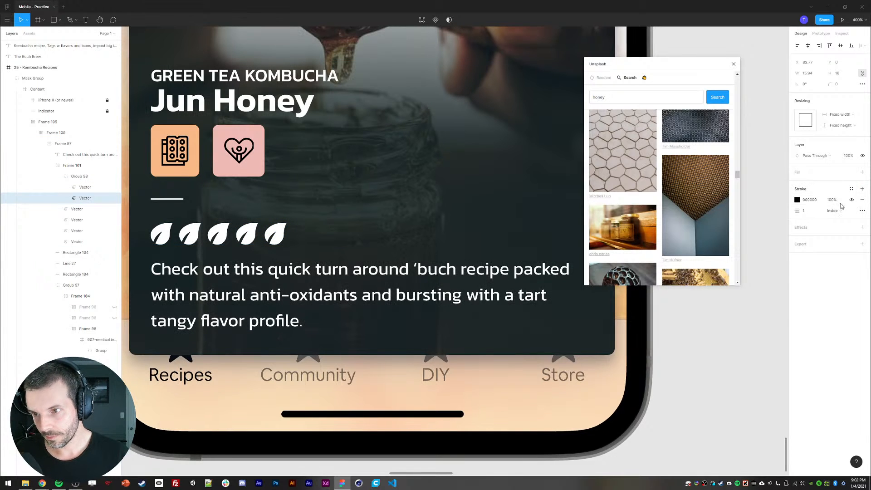
click(797, 200)
drag(767, 249, 701, 202)
drag(671, 64, 632, 55)
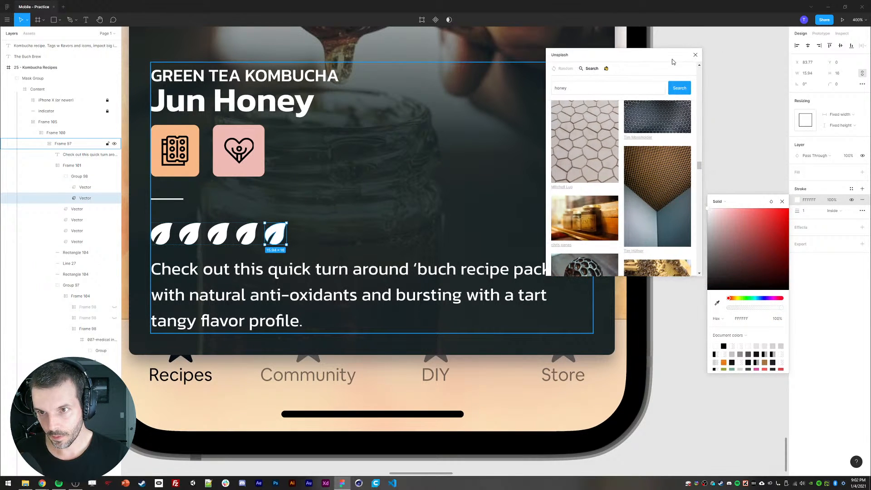
click(696, 54)
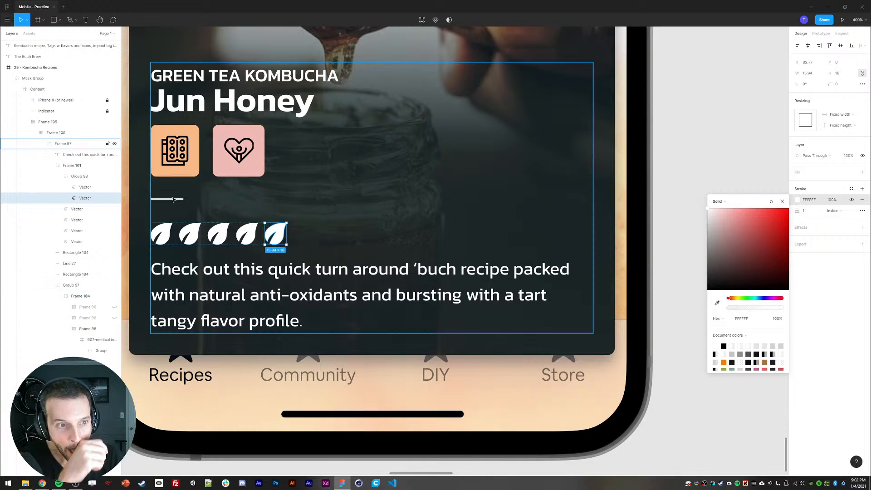
click(54, 22)
mouse_move(276, 218)
mouse_down()
mouse_move(290, 266)
mouse_move(288, 236)
mouse_move(286, 244)
mouse_up()
key(ctrl+z)
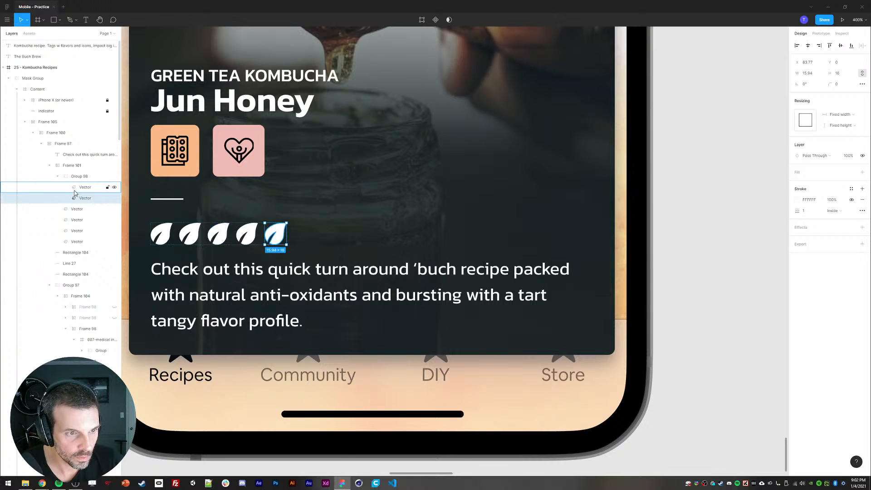
Step: Draw a 12 × 31 grey rectangle and place it inside the leaf group over the right half of the fifth leaf
key(r)
drag(270, 218, 293, 259)
drag(73, 252, 76, 187)
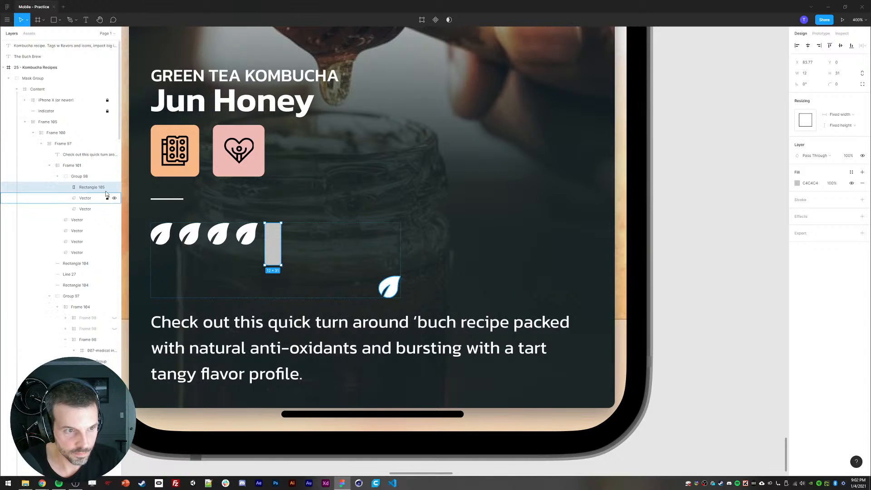
drag(273, 250, 365, 276)
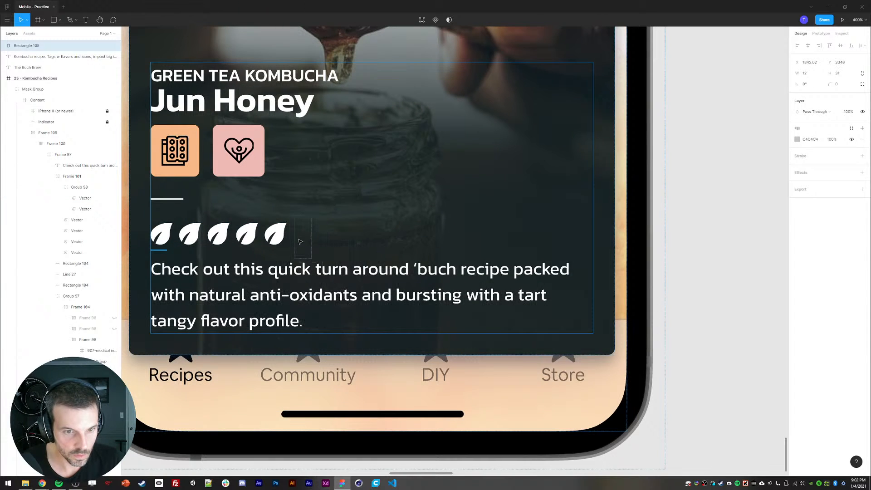
drag(300, 241, 278, 243)
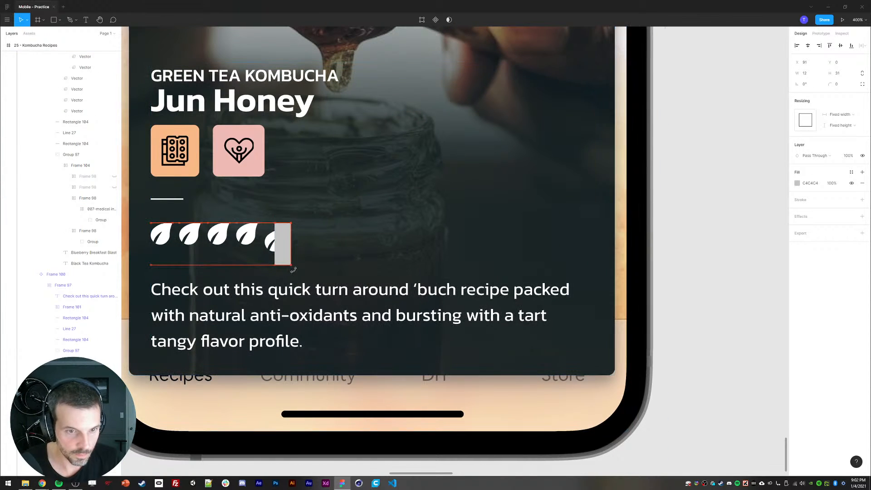
drag(280, 244, 282, 244)
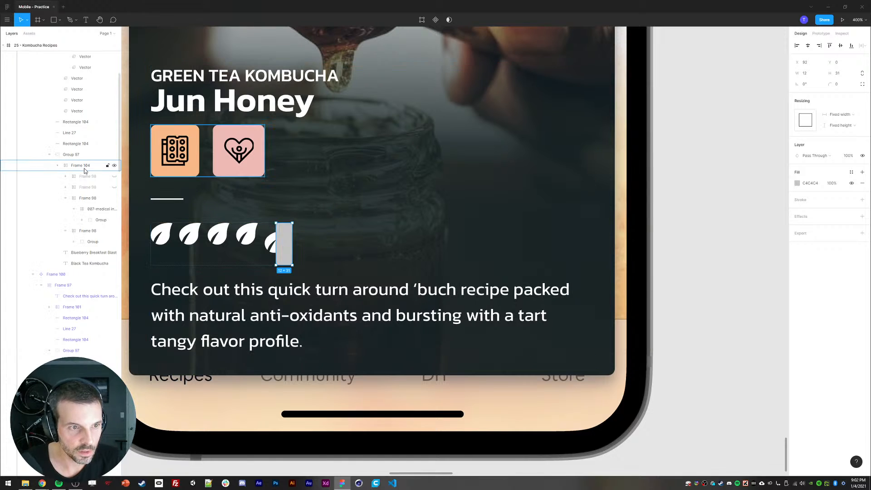
Step: Hide the rectangle and the filled leaf in the leaf group, leaving only the outlined leaf shown
shift+click(271, 244)
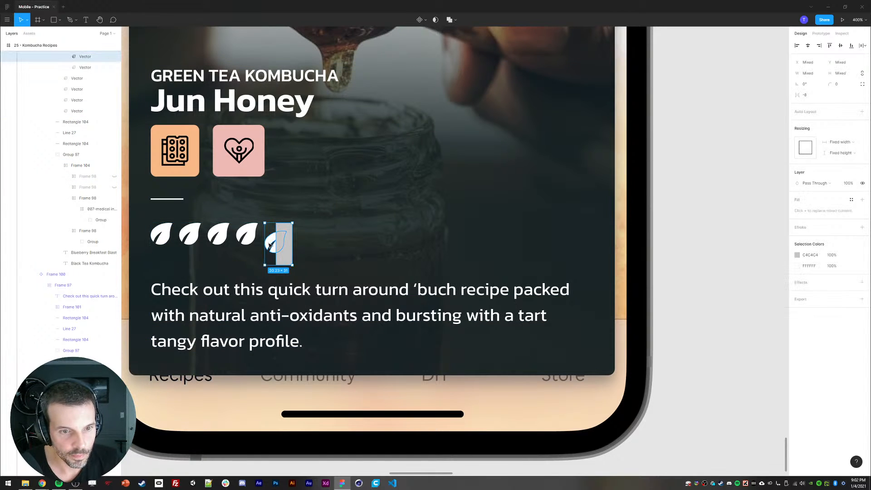
click(115, 136)
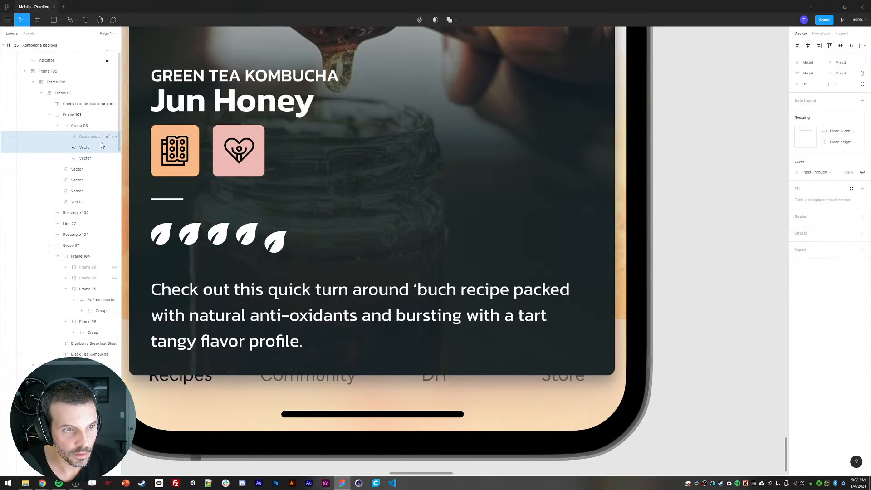
click(102, 147)
click(114, 147)
click(115, 158)
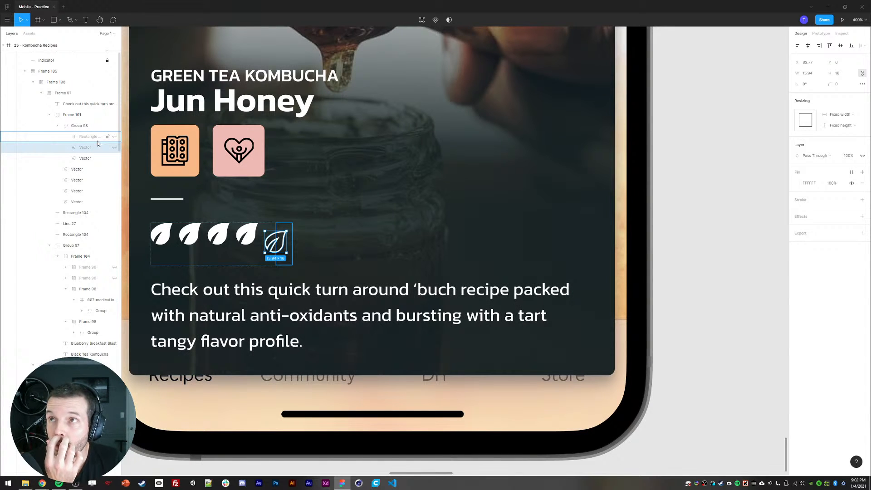
Step: Show the rectangle, move it directly above the outlined leaf, and mask the two together with the outlined leaf as the mask
click(114, 137)
drag(91, 137, 89, 157)
shift+click(88, 160)
click(436, 21)
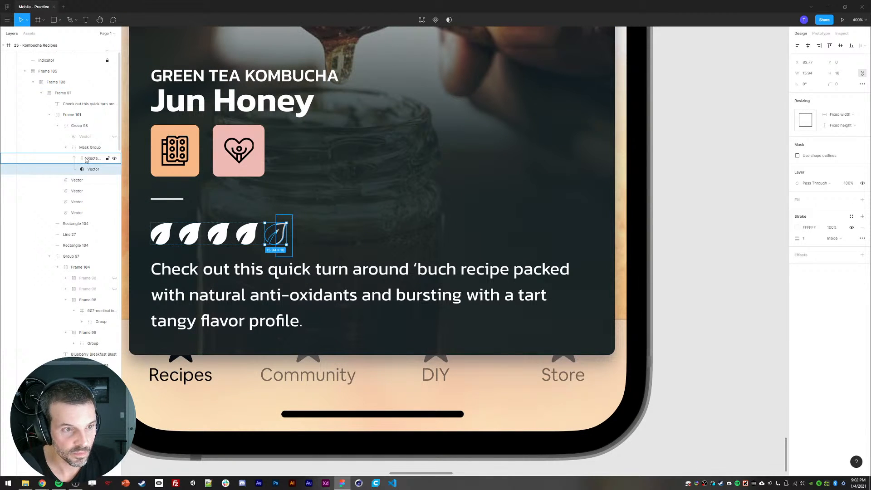
Step: Collapse the mask group, show the filled leaf above it again and select that leaf
click(66, 147)
click(114, 137)
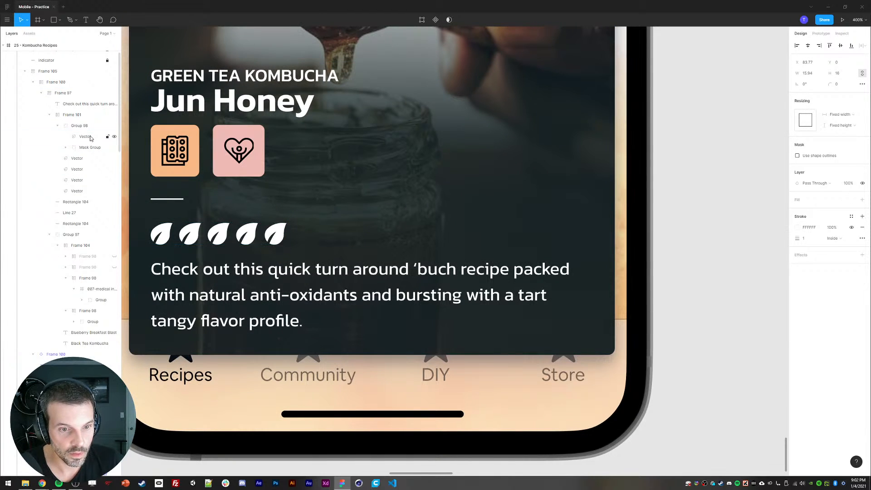
click(86, 138)
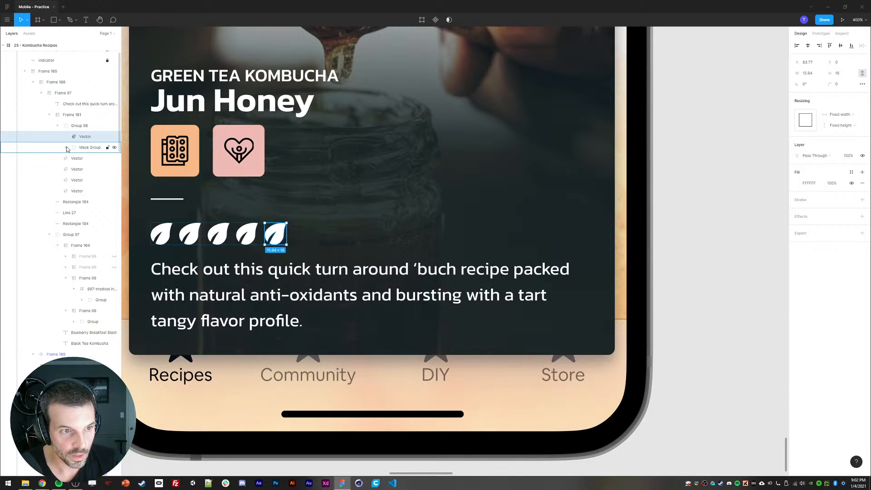
Step: Duplicate the fifth leaf's mask group, move the filled leaf below the copy, and delete the outlined leaf inside the copy
click(87, 148)
key(ctrl+d)
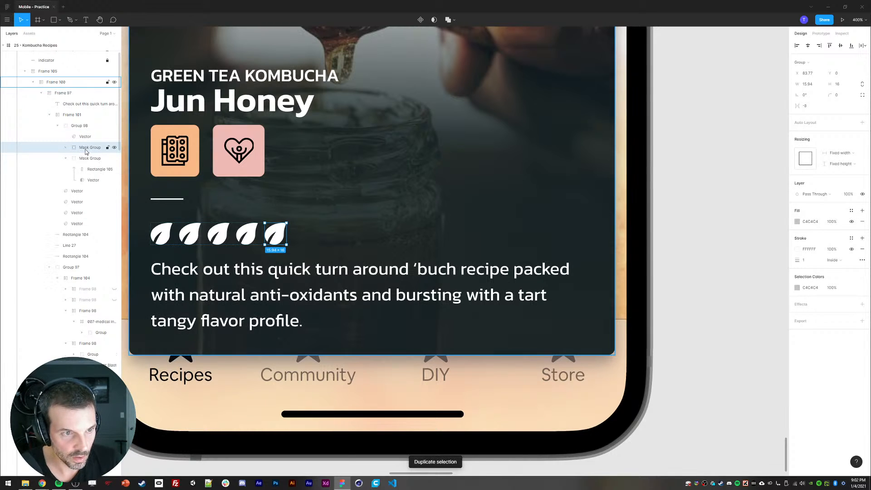
drag(85, 136, 89, 173)
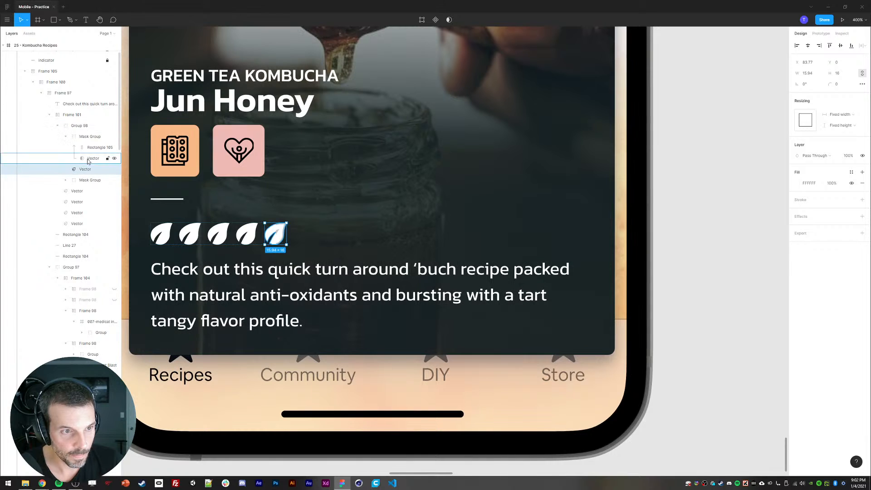
click(90, 162)
key(Delete)
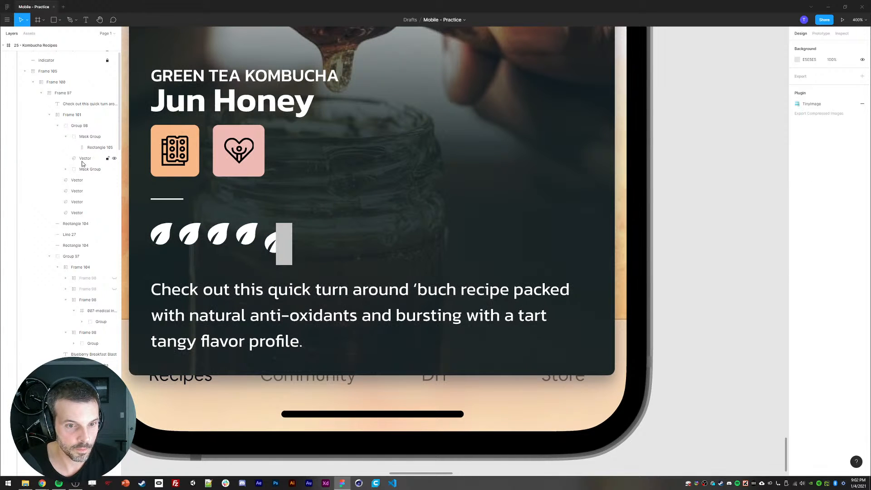
Step: Move the filled leaf into the copied mask group beneath the rectangle and try masking the two together
click(84, 161)
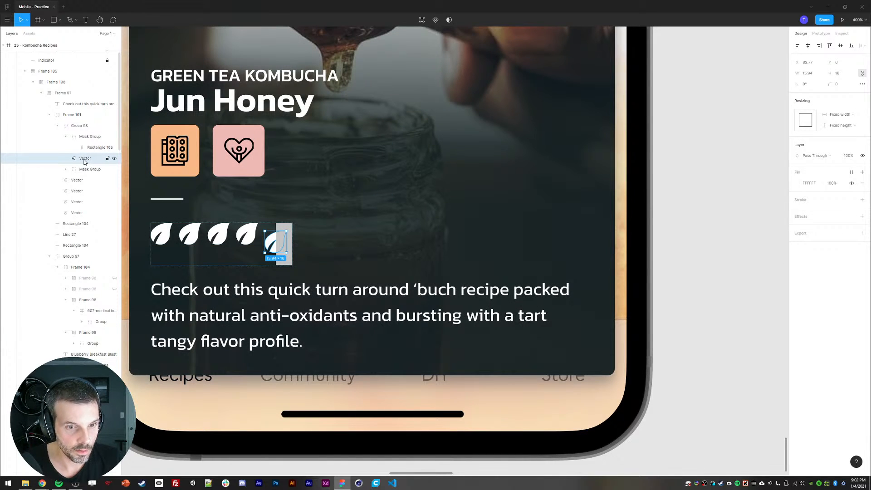
mouse_move(85, 162)
mouse_down()
mouse_move(90, 143)
mouse_move(91, 162)
mouse_up()
shift+click(93, 147)
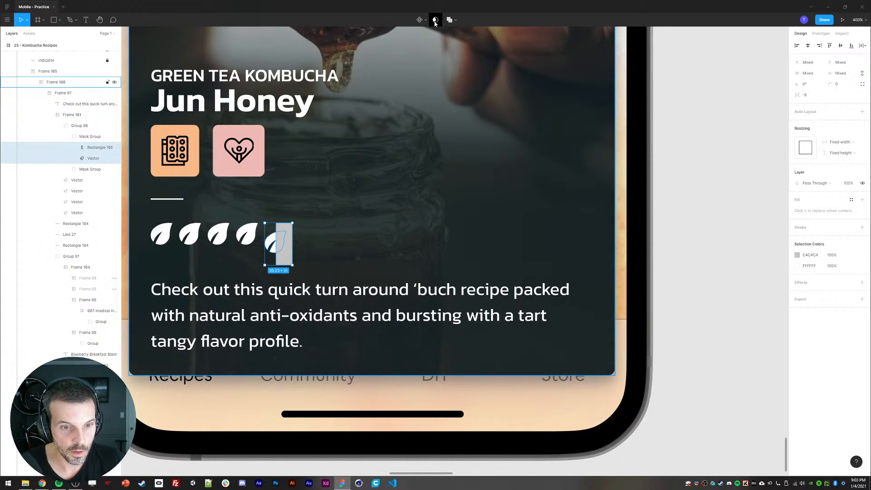
click(436, 21)
key(ctrl+z)
Step: Resize the copied rectangle to about 10 wide over the leaf's left half and mask it with the filled leaf
click(93, 149)
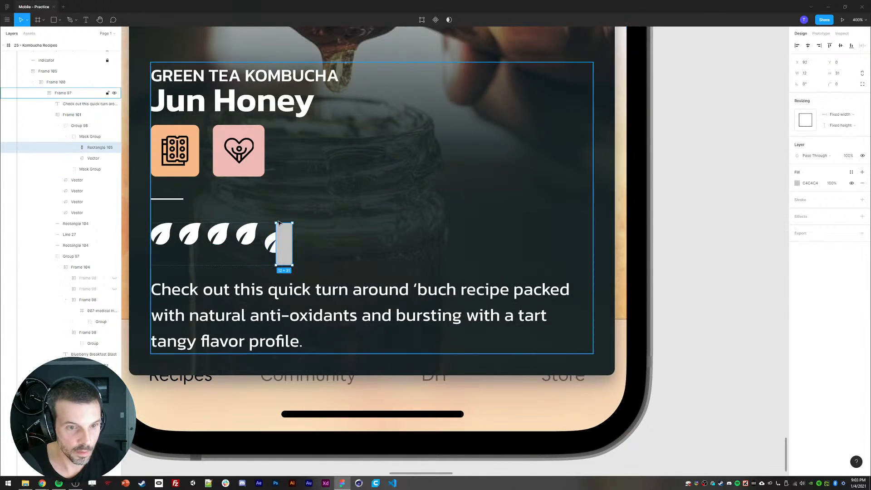
drag(292, 243, 265, 240)
key(ctrl+z)
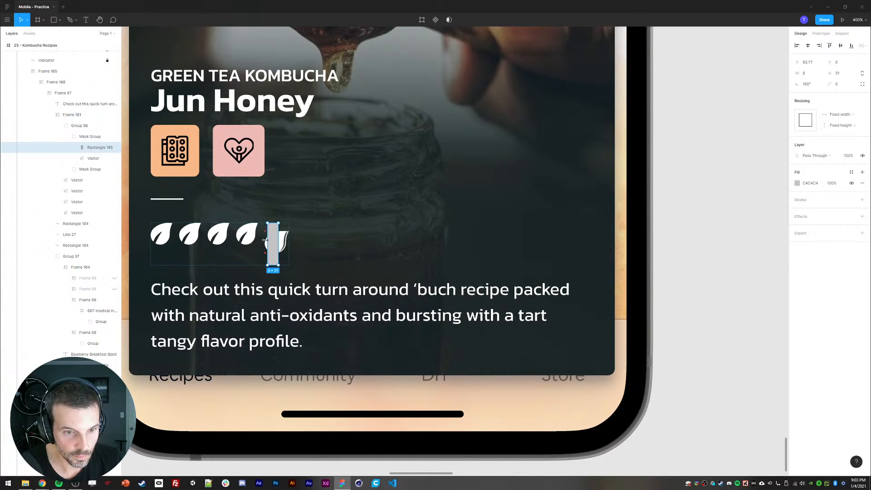
shift+click(93, 158)
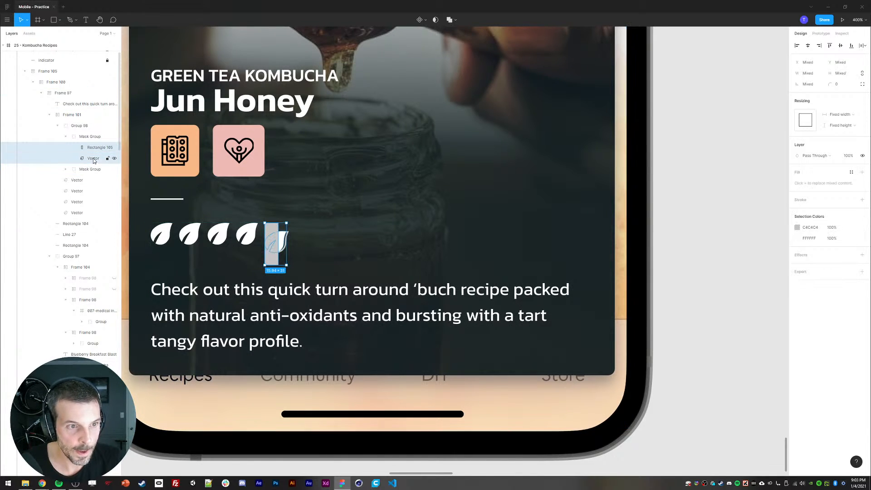
click(435, 20)
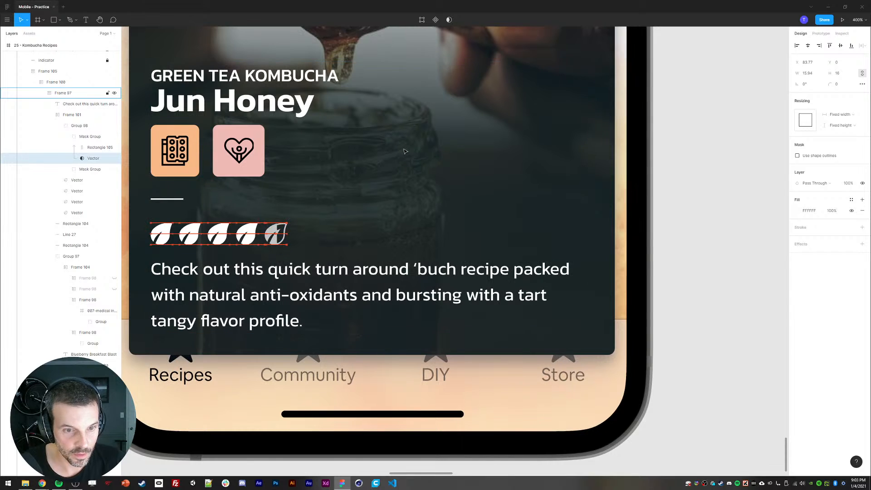
Step: Recolor the left-half mask group from grey to white by setting its selection color to FFFFFF
click(89, 137)
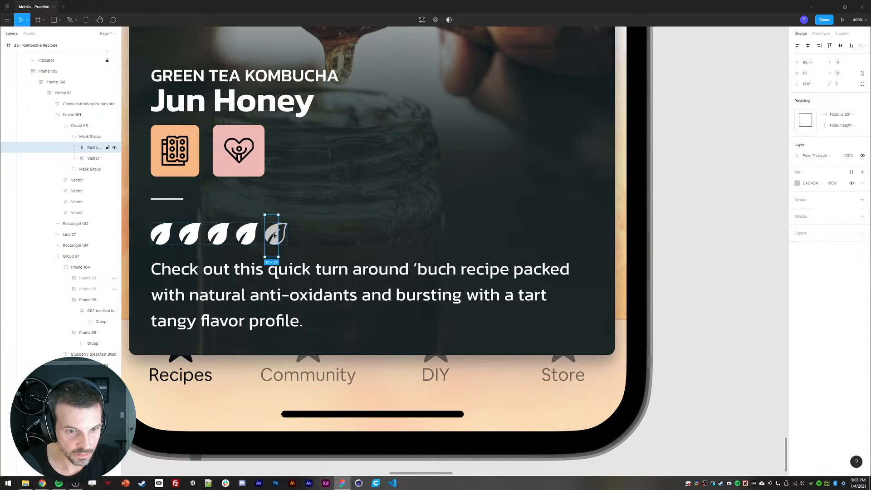
click(570, 239)
ctrl+click(275, 234)
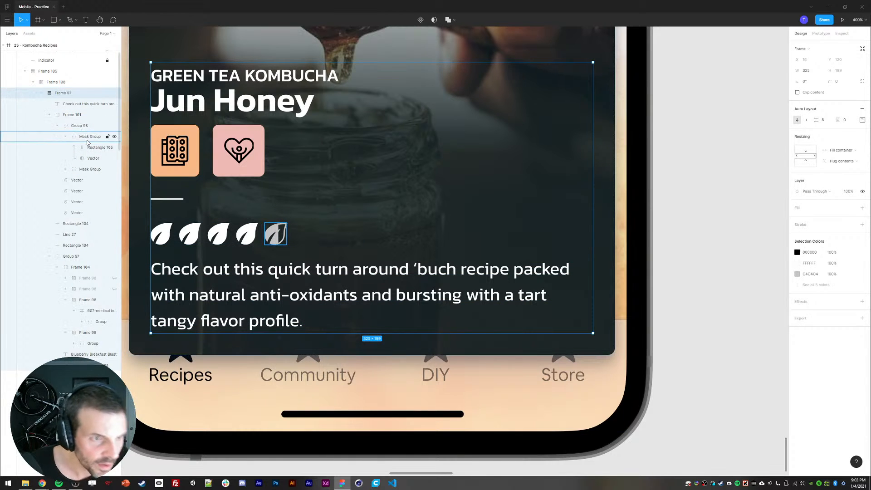
click(797, 255)
text(fff)
key(Return)
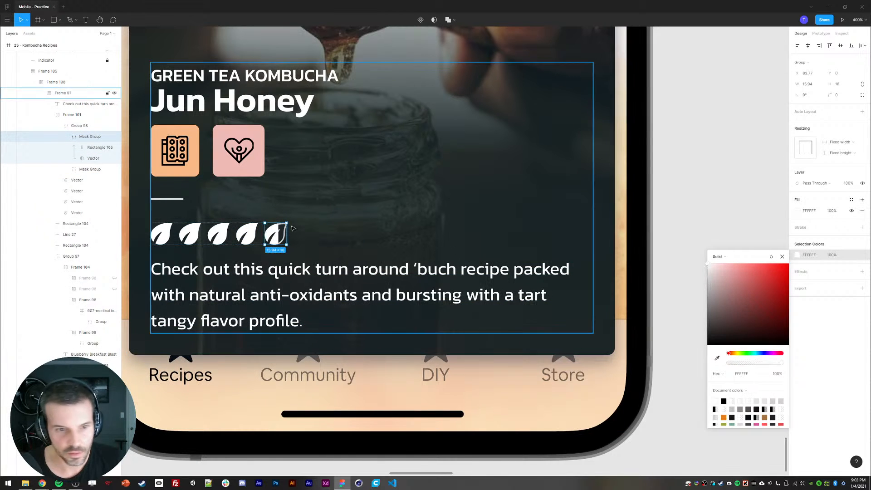
Step: Set the fill of the outlined right-half mask group to white, FFFFFF
click(90, 169)
click(798, 223)
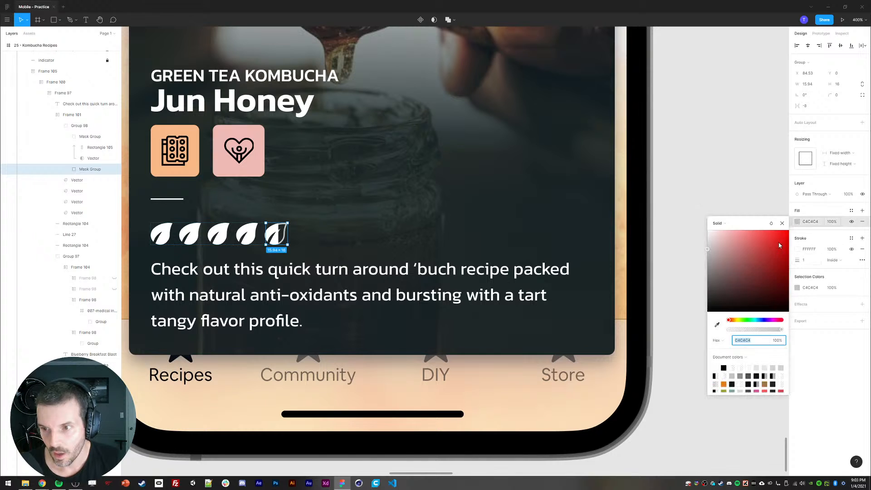
text(fff)
key(Return)
click(713, 103)
Step: Set the left-half rectangle's width to 8 and nudge it back to the leaf's left edge
ctrl+click(278, 231)
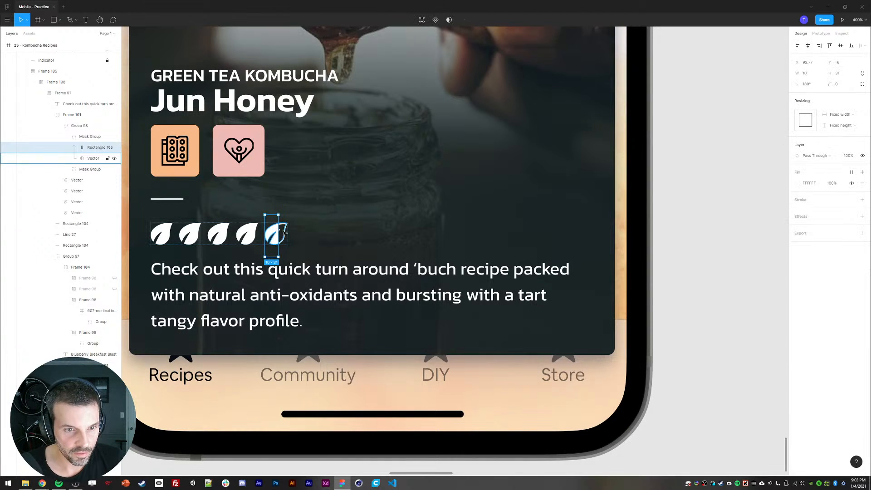
click(808, 74)
text(8)
key(Return)
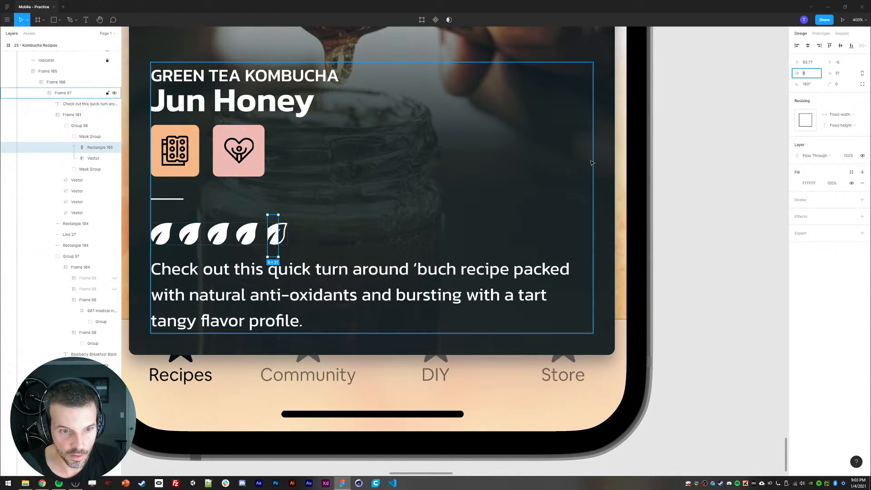
key(Return)
key(Left)
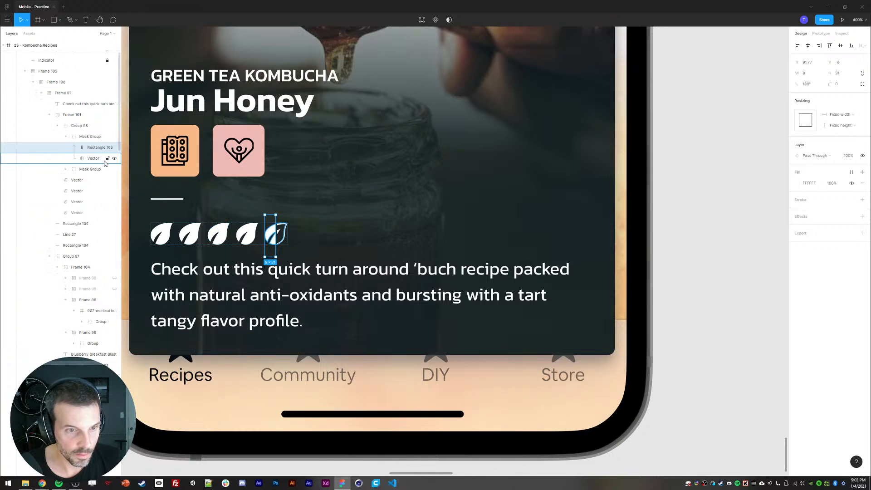
click(698, 234)
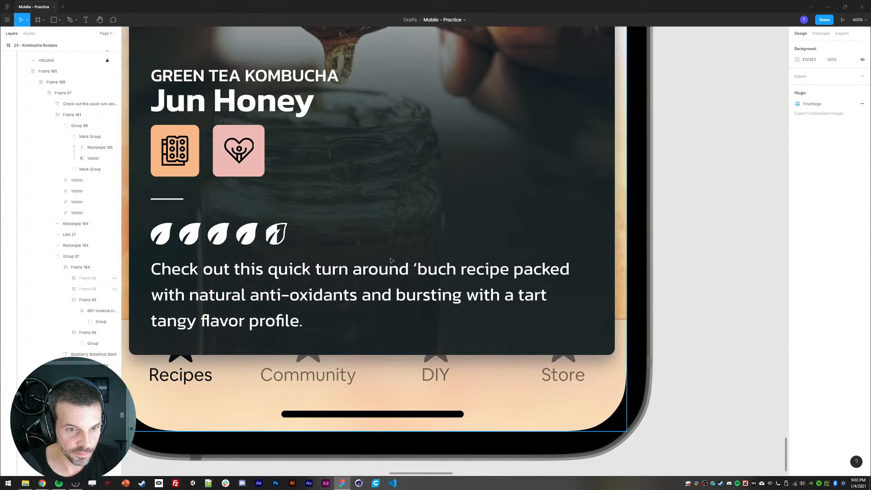
Step: Align the filled and outlined leaf vectors of the two mask groups to the same left edge
ctrl+click(280, 224)
key(ctrl+plus)
key(ctrl+plus)
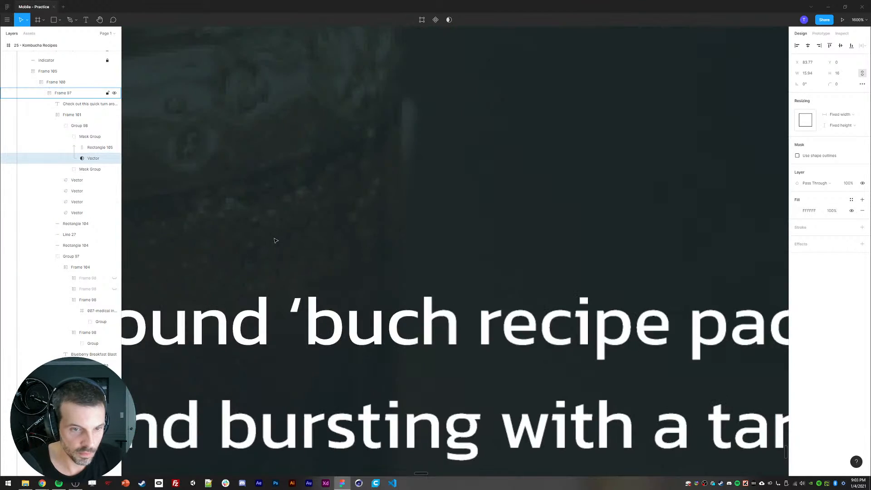
drag(277, 236, 624, 204)
drag(281, 211, 668, 310)
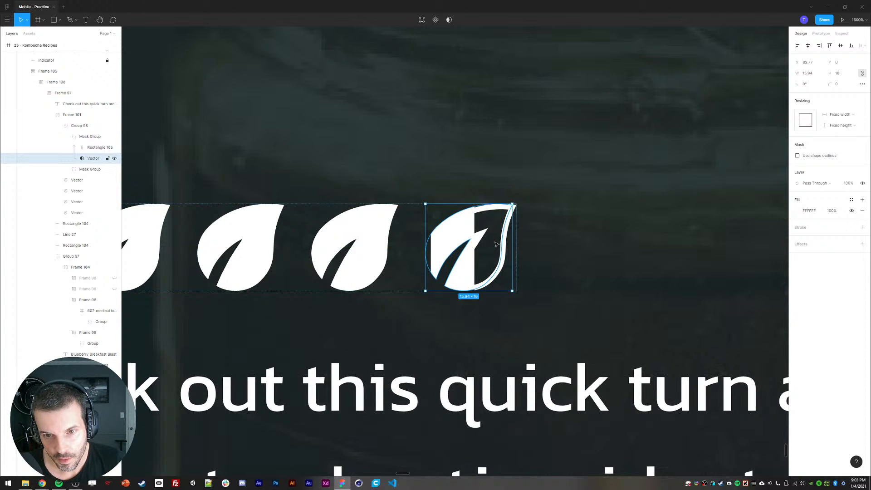
drag(495, 245, 498, 245)
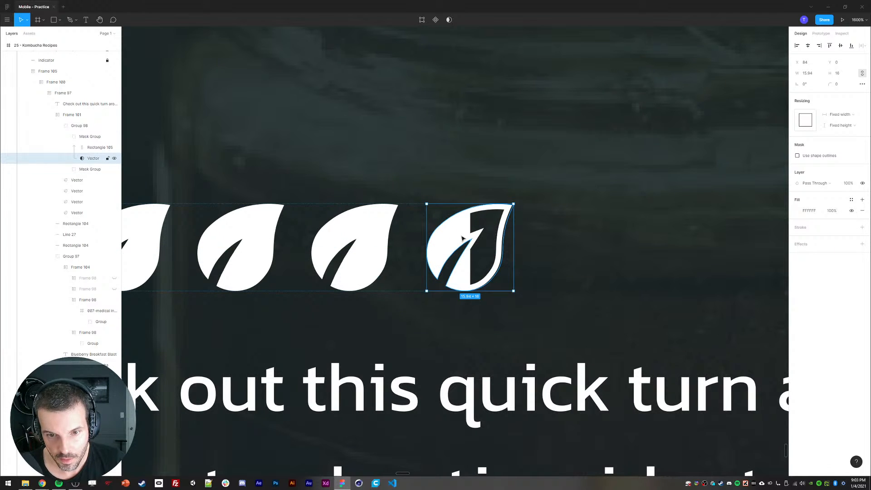
click(68, 170)
shift+click(93, 191)
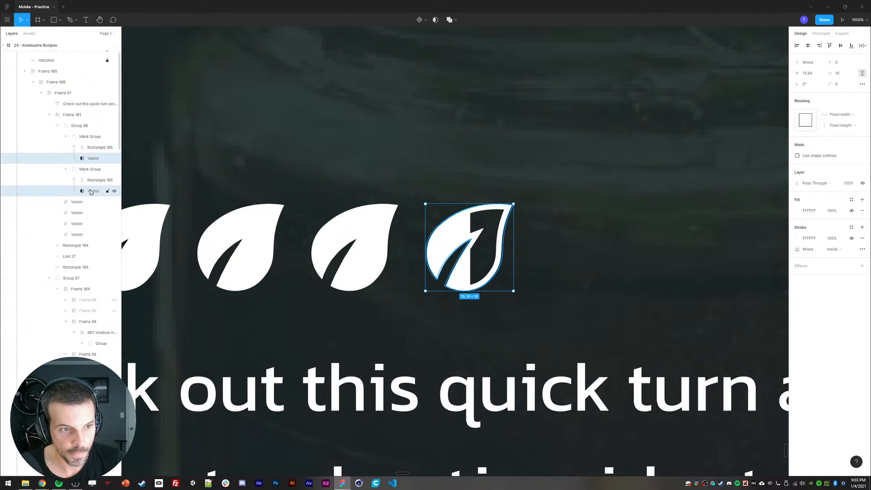
click(797, 47)
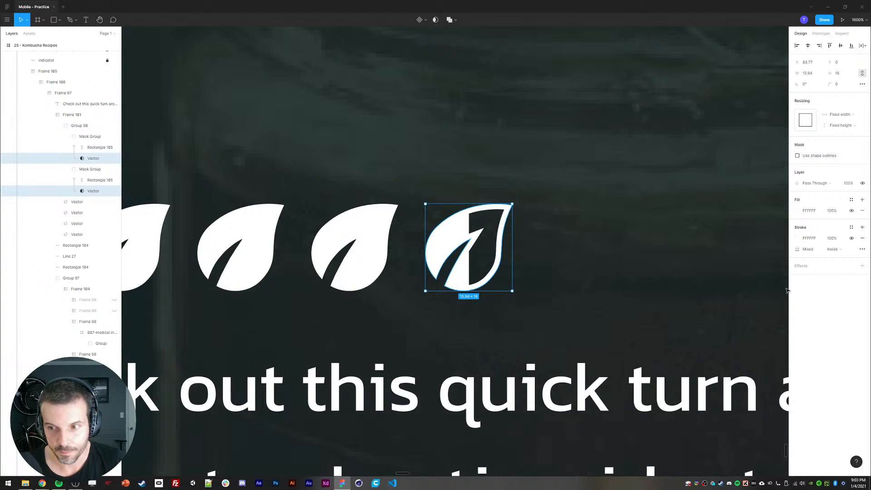
click(745, 296)
Step: Replace the Jun Honey description with the paragraph beginning "Shrouded with mysticism and mystery, Jun tea is a fermented tonic made of green tea and honey."
key(ctrl+0)
click(591, 362)
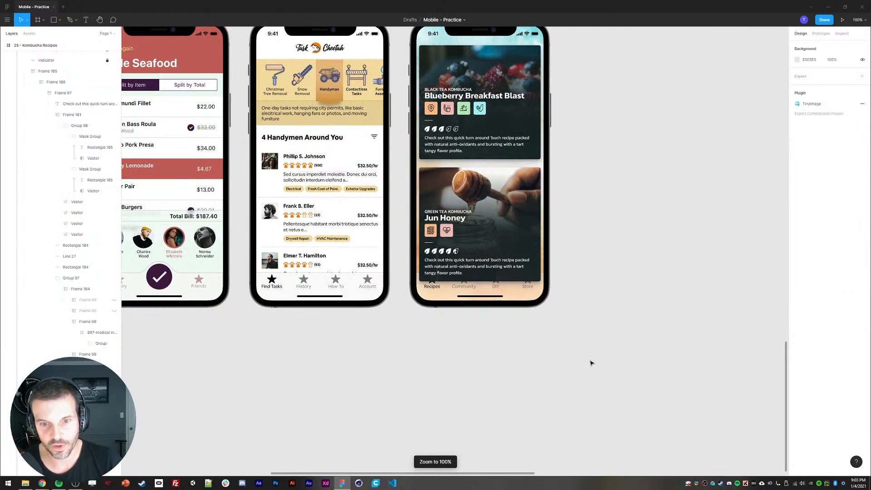
drag(584, 346, 574, 365)
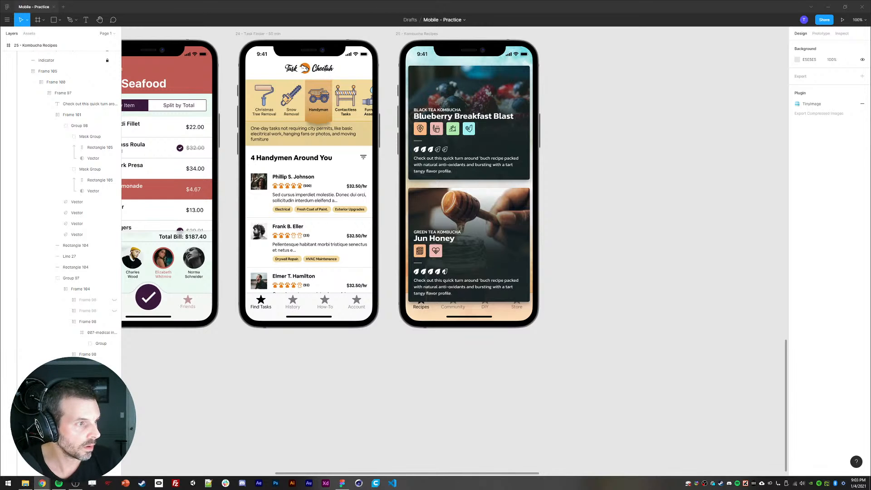
text(Shrouded with mysticism and mystery, Jun tea is a fermented tonic made of green tea and honey. While Kombucha tea lines the shelves of natural foods markets, both small and large, Jun tea is still relatively unknown – secreted away and held quiet.)
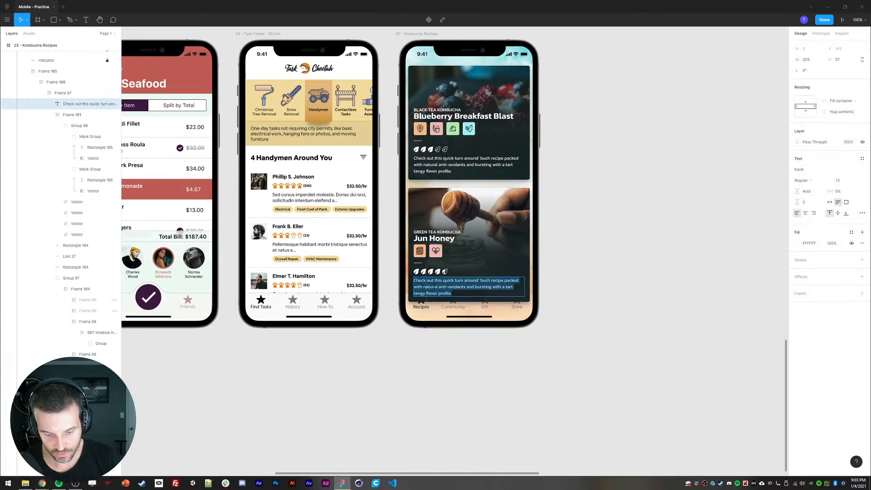
click(424, 388)
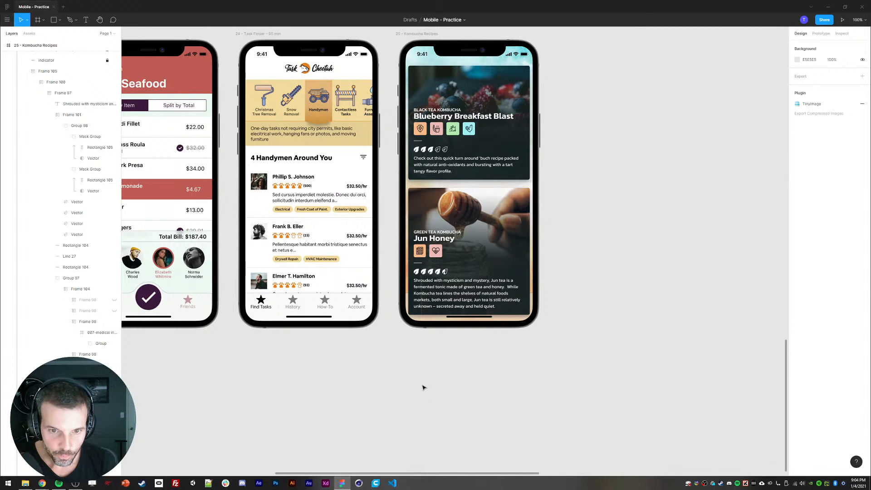
Step: Hide the Jun Honey card's gradient, sample the brownish red 8C5045 from its photo, copy that hex code and undo the sampled fill
click(495, 281)
drag(629, 252, 621, 261)
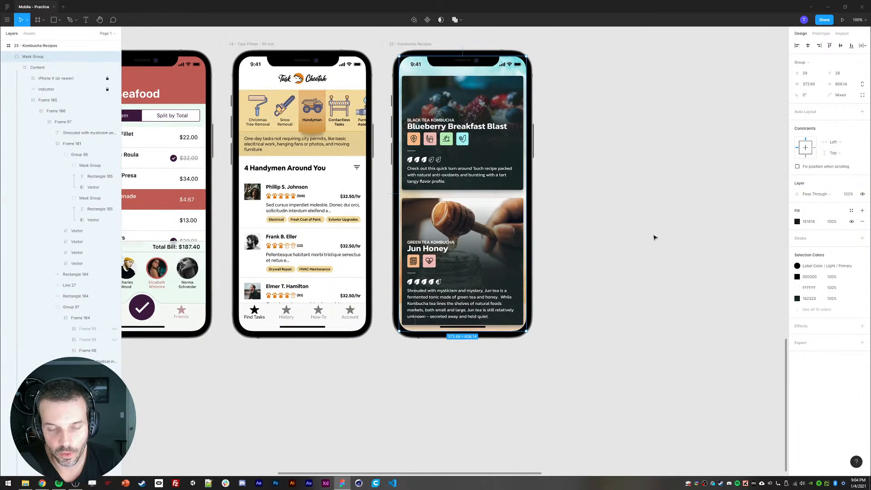
drag(646, 233, 645, 266)
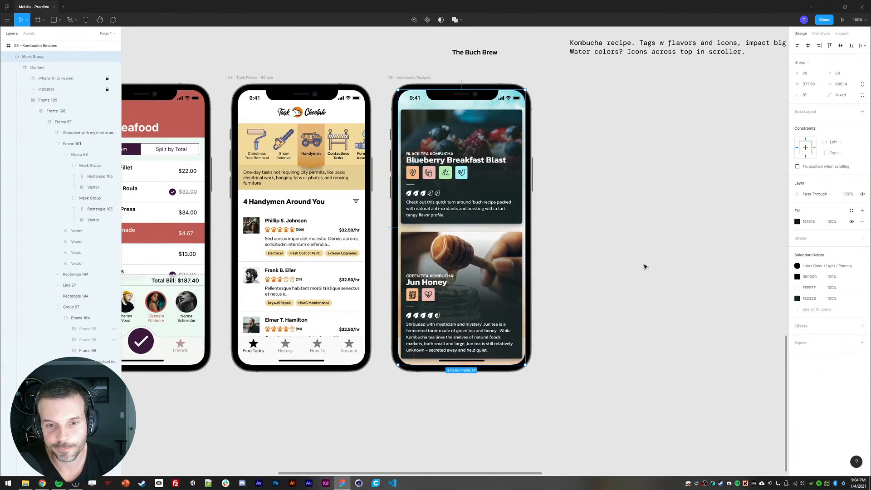
ctrl+click(495, 315)
click(852, 220)
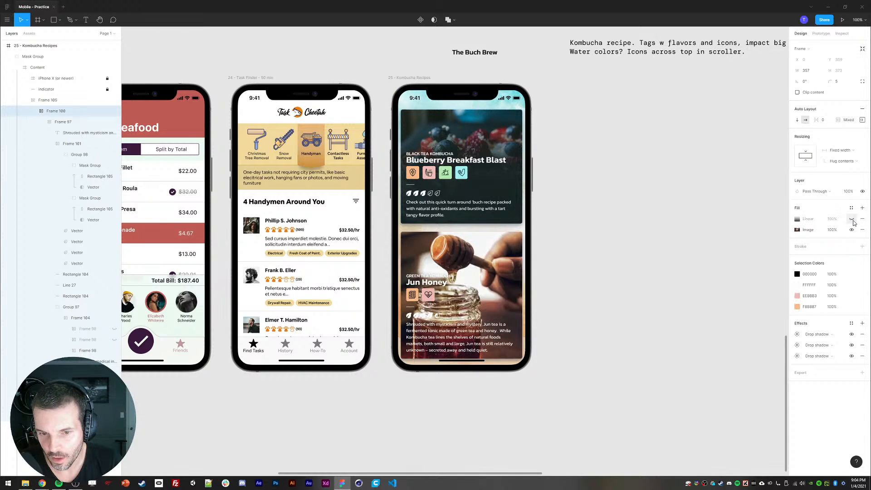
key(i)
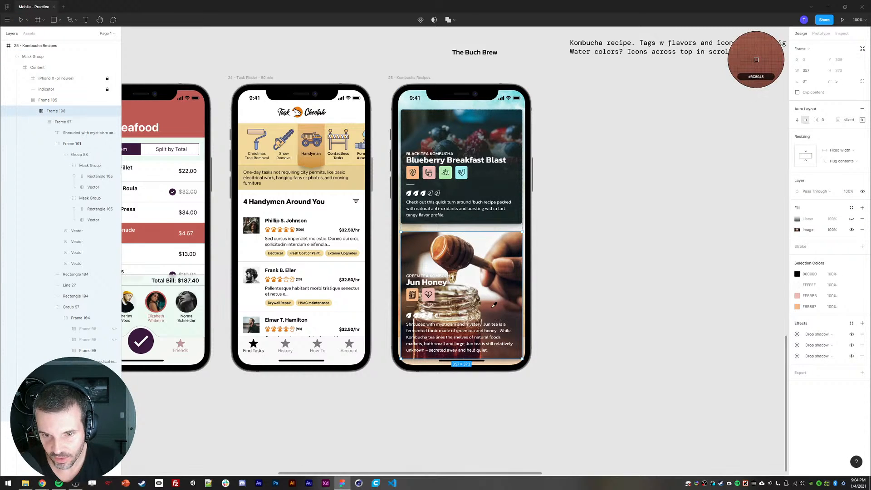
click(495, 305)
click(811, 296)
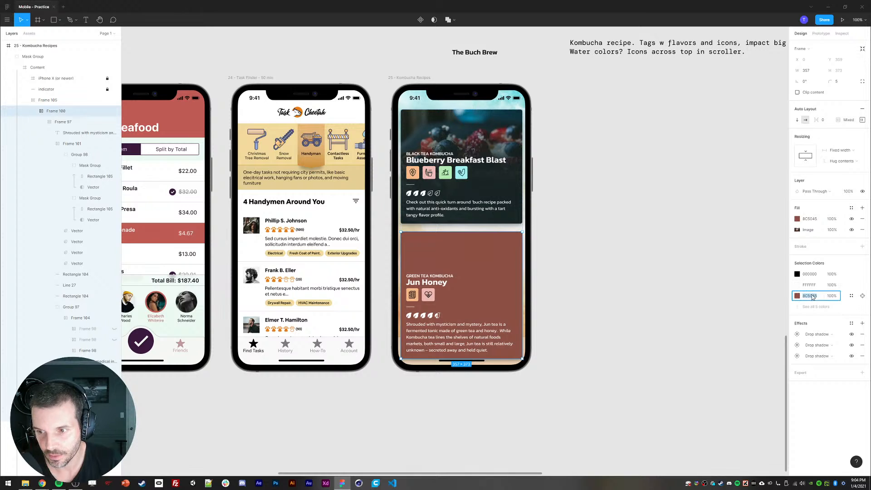
key(ctrl+z)
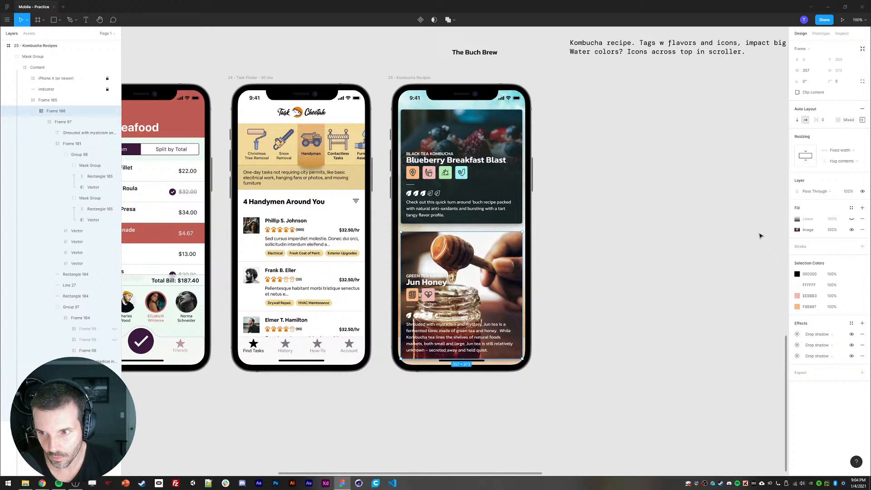
Step: Set both color stops of the Jun Honey card's linear gradient overlay to 8C5045
click(798, 218)
click(716, 237)
click(743, 364)
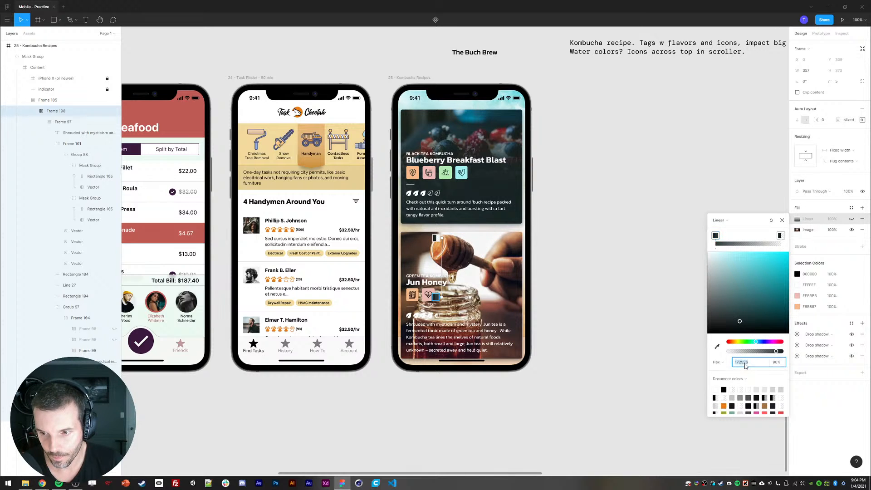
text(8C5045)
click(781, 237)
click(744, 365)
text(8C5045)
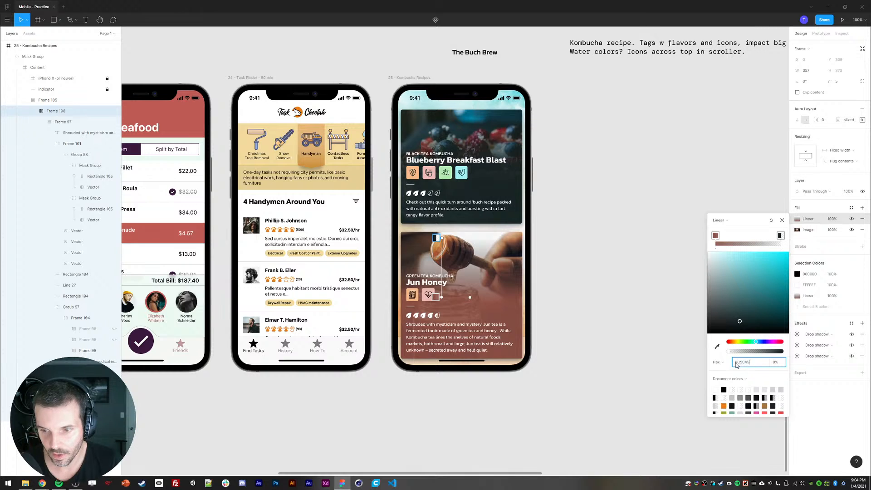
key(Return)
key(Escape)
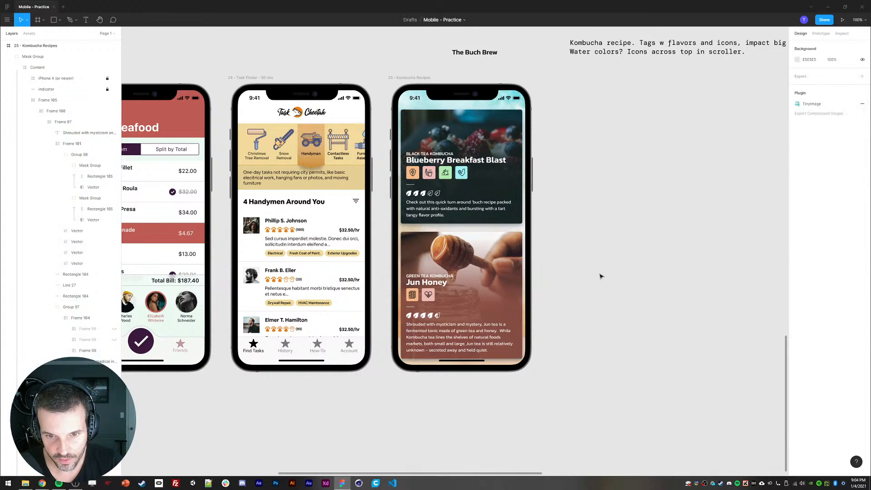
Step: Darken the brownish red at both color stops of the Jun Honey card's linear gradient overlay
click(798, 219)
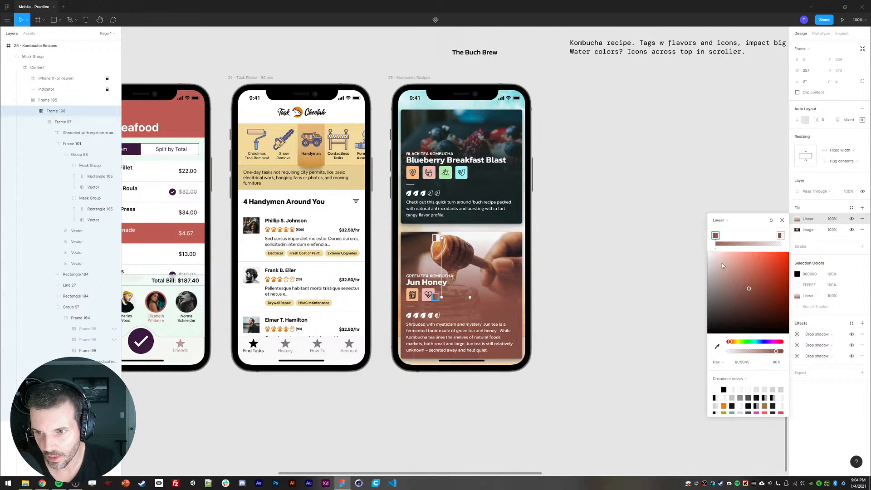
drag(753, 301, 758, 309)
click(781, 236)
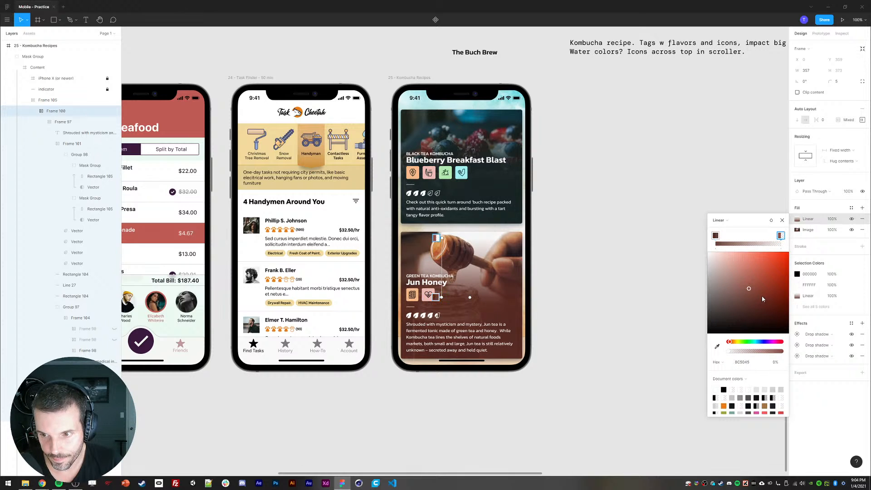
click(628, 292)
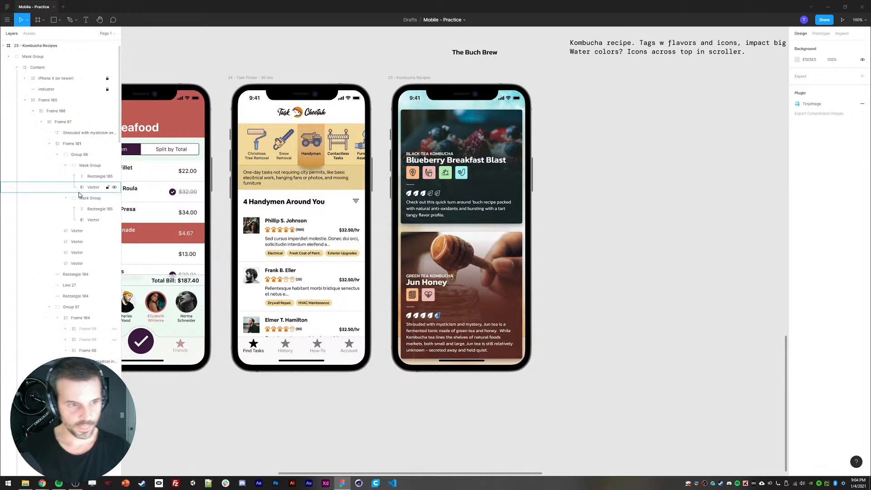
Step: Collapse the Kombucha Recipes card layers and move Frame 105 beneath the tab bar in the layer order
click(61, 121)
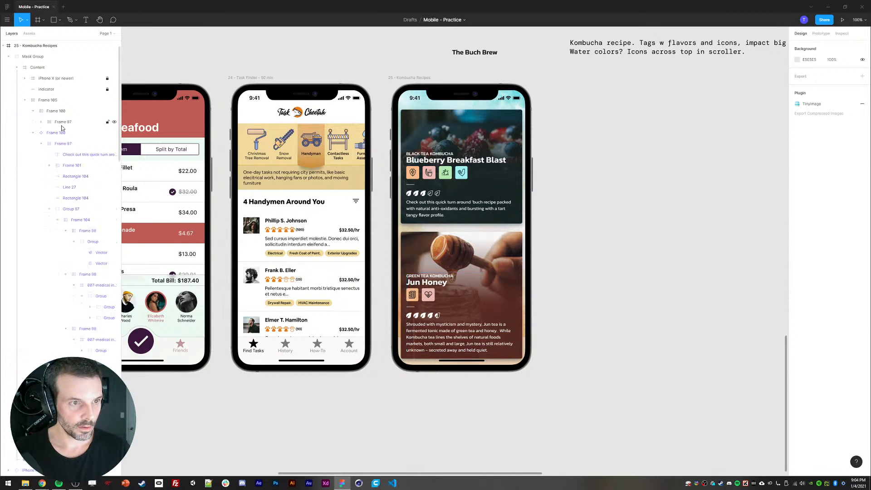
click(41, 121)
click(25, 101)
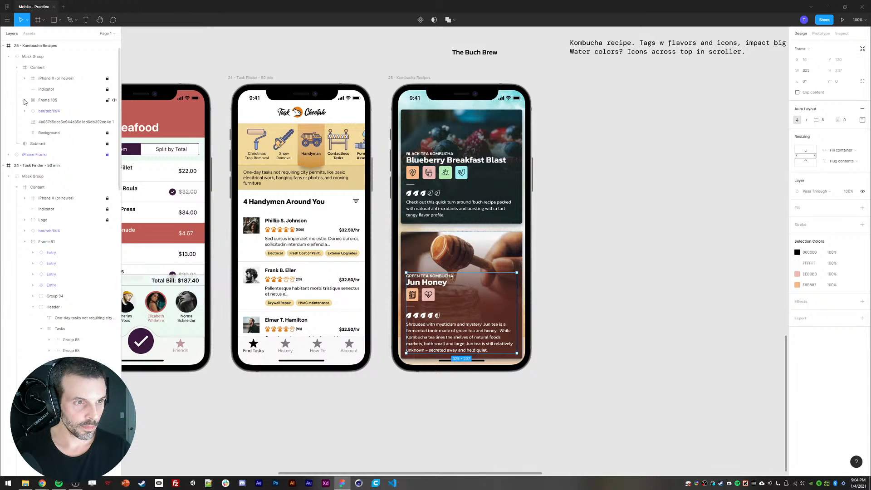
drag(40, 102, 48, 117)
click(650, 303)
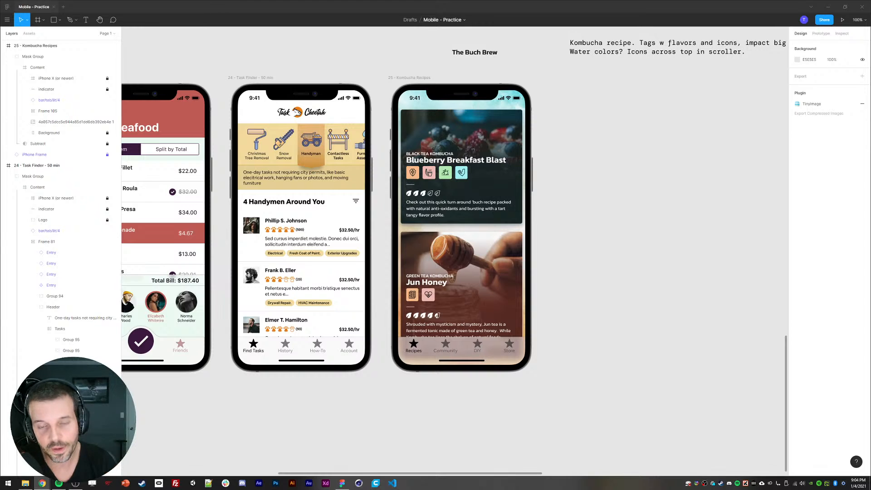
scroll(566, 259, up, 1)
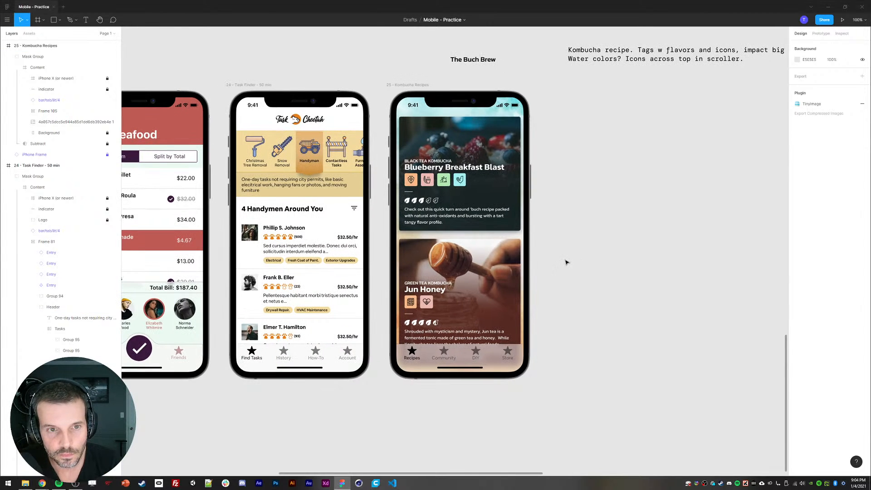
scroll(558, 219, right, 3)
scroll(558, 218, up, 2)
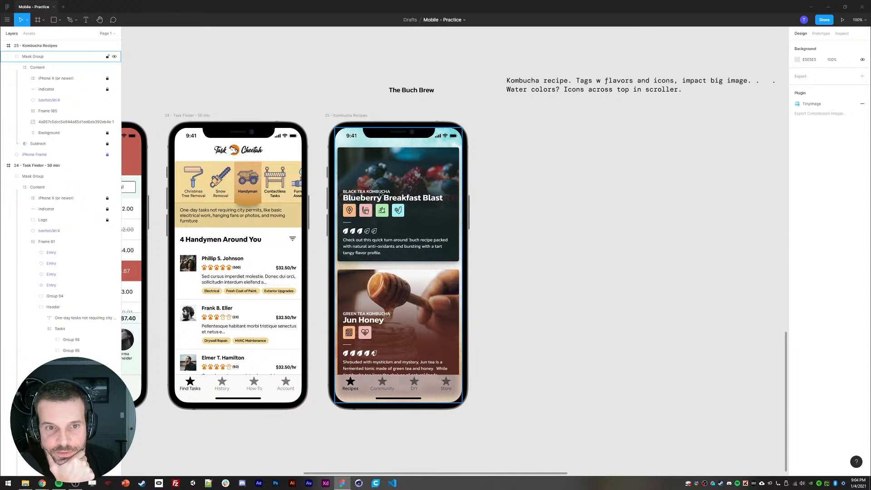
drag(380, 195, 556, 225)
drag(587, 200, 500, 194)
drag(706, 181, 567, 189)
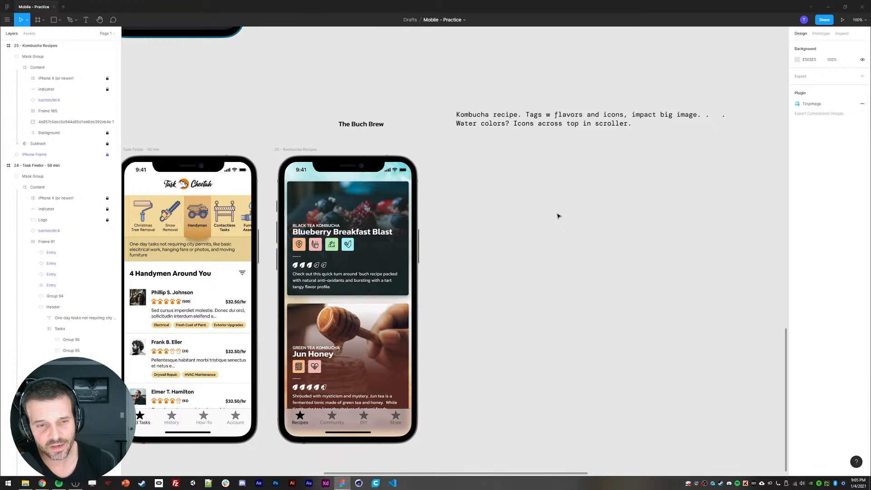
scroll(545, 257, left, 2)
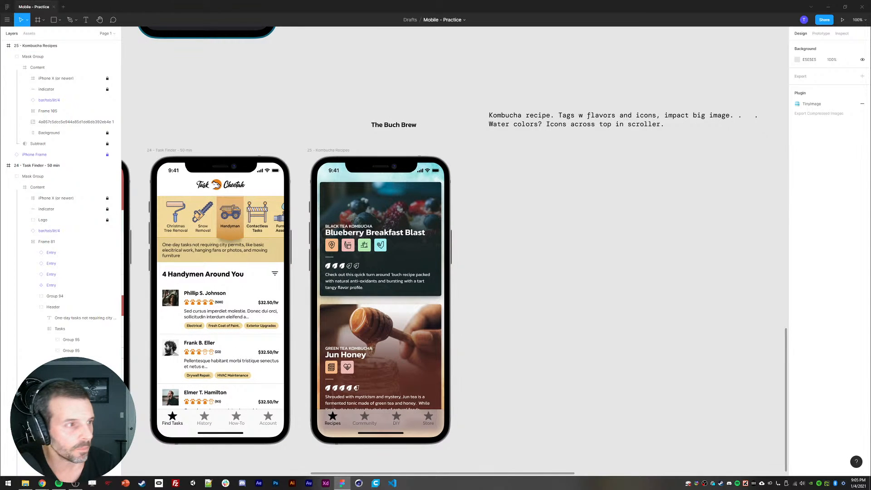
Step: Switch to the Chrome browser and search Google Images for "watercolor texture brush"
key(alt+Tab)
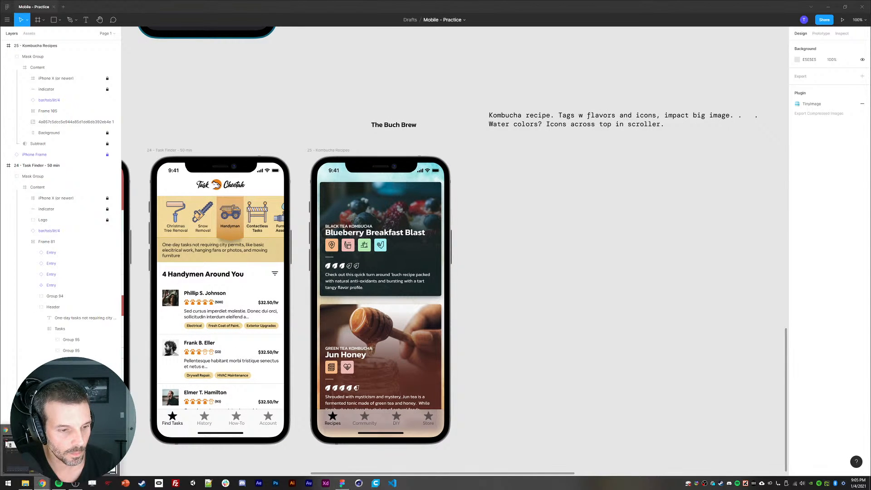
scroll(393, 267, up, 15)
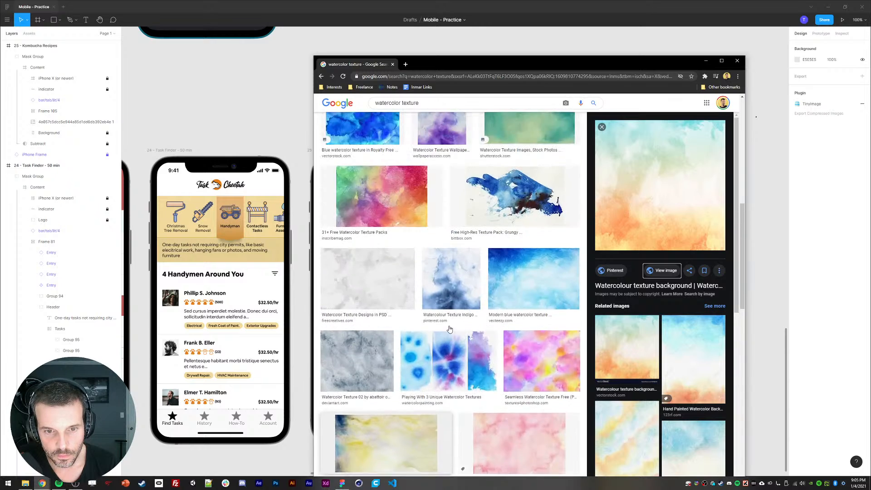
scroll(444, 327, up, 3)
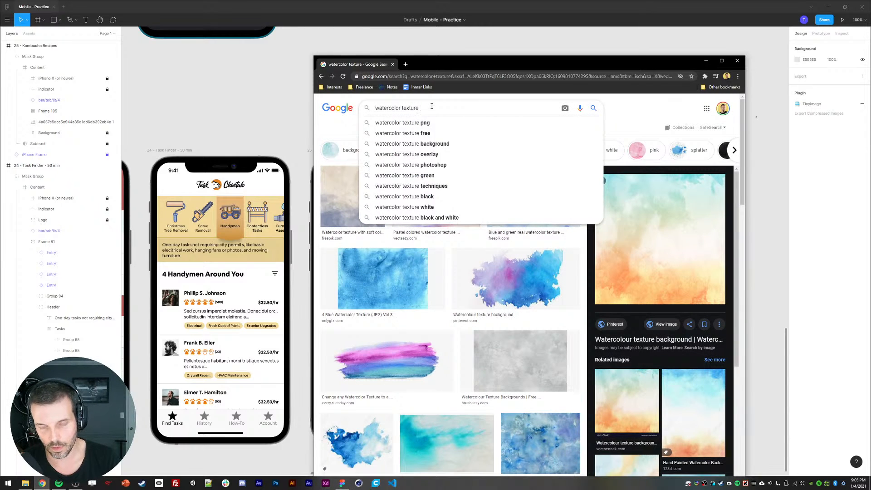
text(texture)
key(Return)
drag(470, 108, 421, 108)
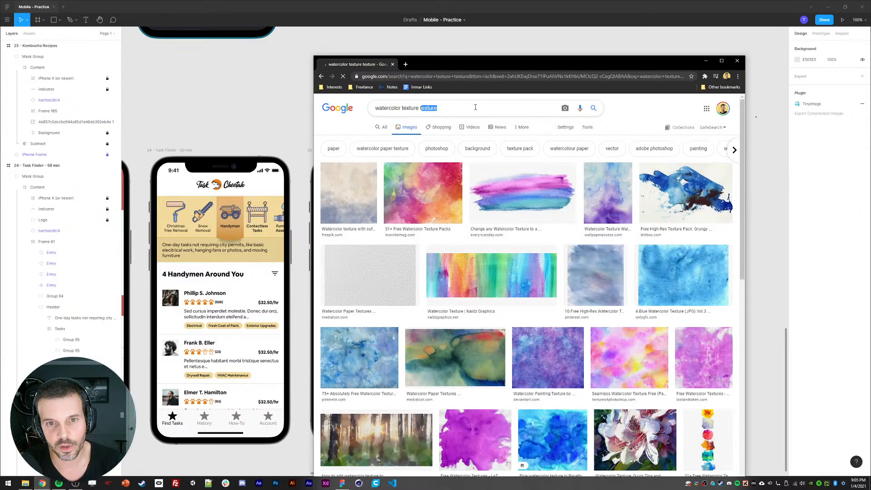
key(BackSpace)
key(BackSpace)
key(BackSpace)
text(brush)
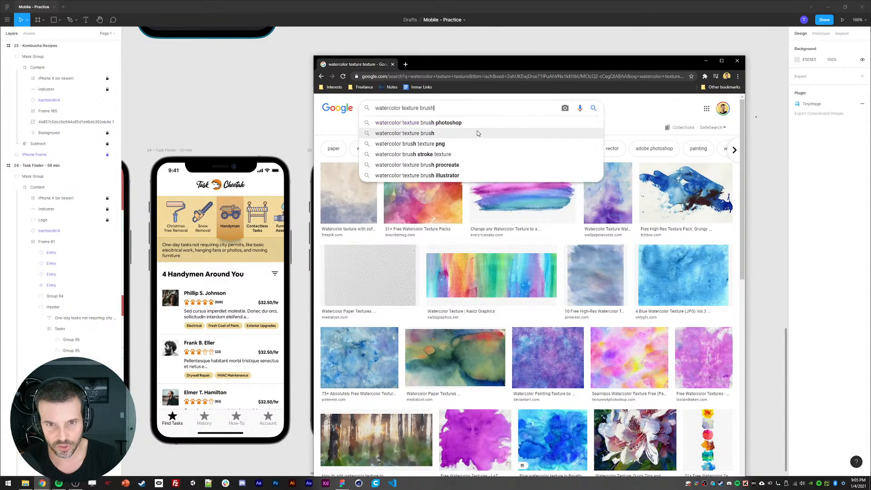
key(Return)
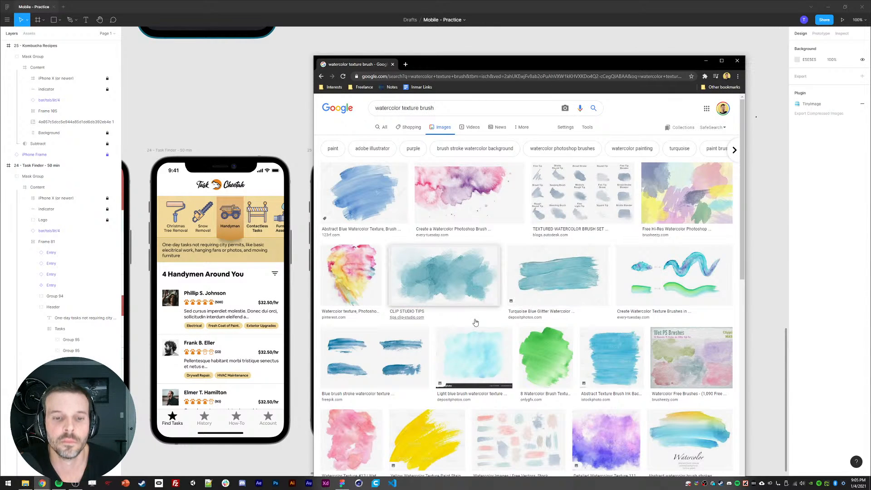
Step: Open the Freepik image of four blue watercolor brush strokes at full size, copy it and close it again
click(375, 359)
click(663, 264)
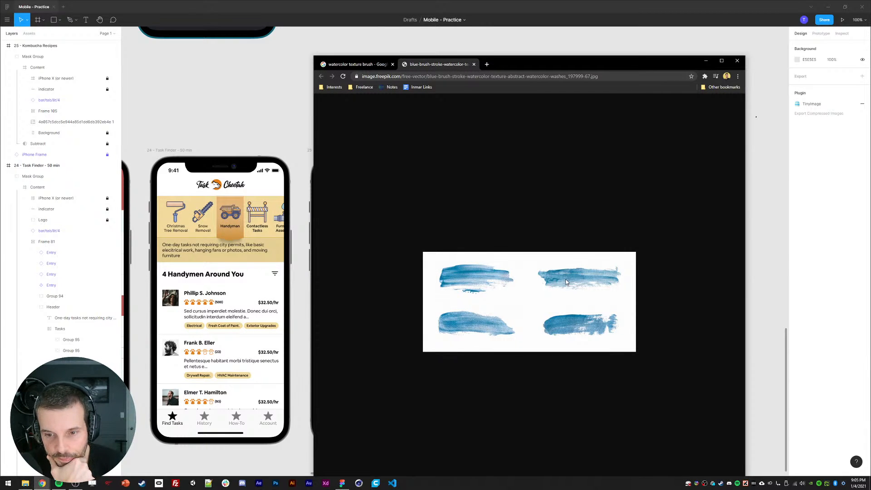
right_click(567, 282)
click(581, 301)
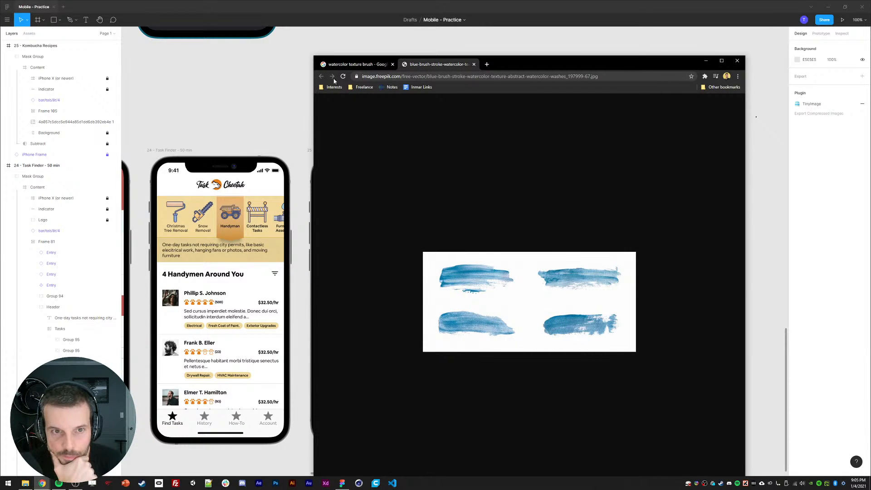
click(473, 64)
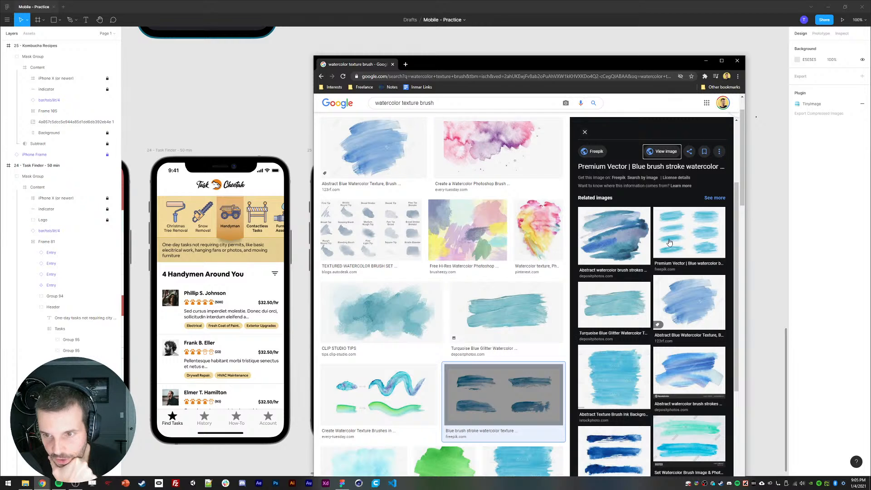
Step: Open the Bigstock image with green and blue watercolor strokes from the related images at full size and copy it
scroll(670, 244, down, 4)
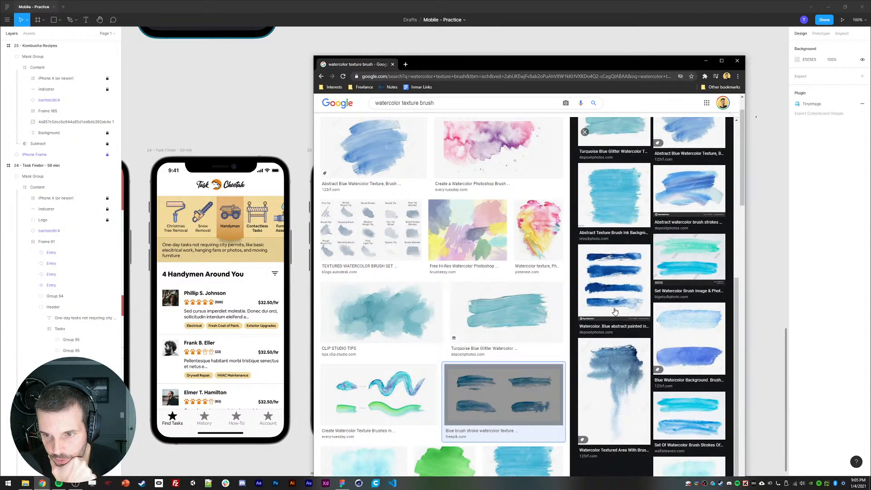
click(706, 245)
click(653, 268)
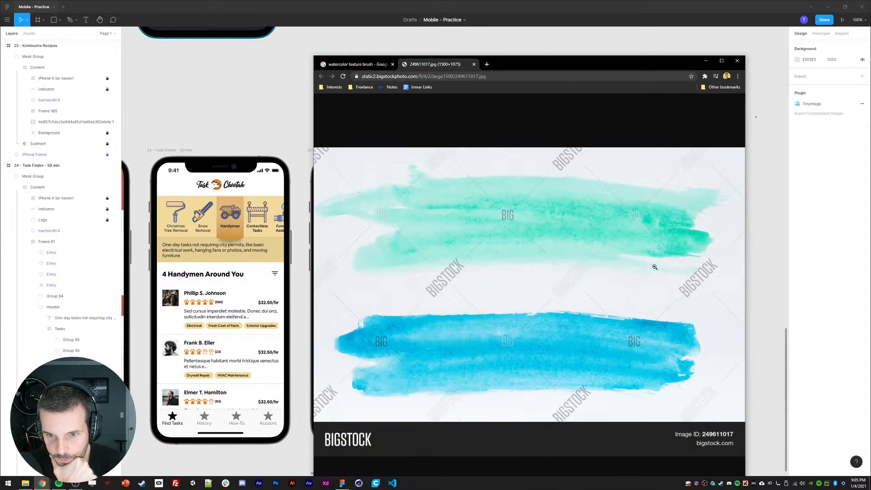
right_click(508, 335)
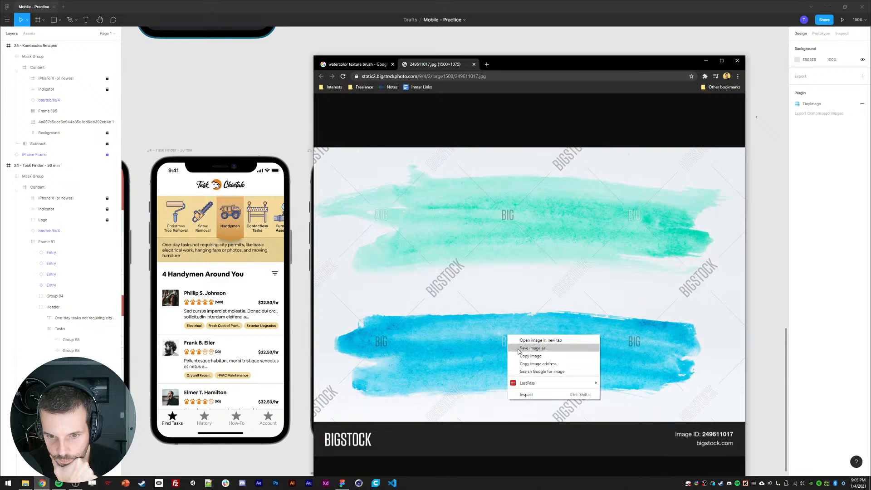
click(528, 359)
Step: Switch to Photoshop and paste the copied watercolor image into a new document
click(280, 486)
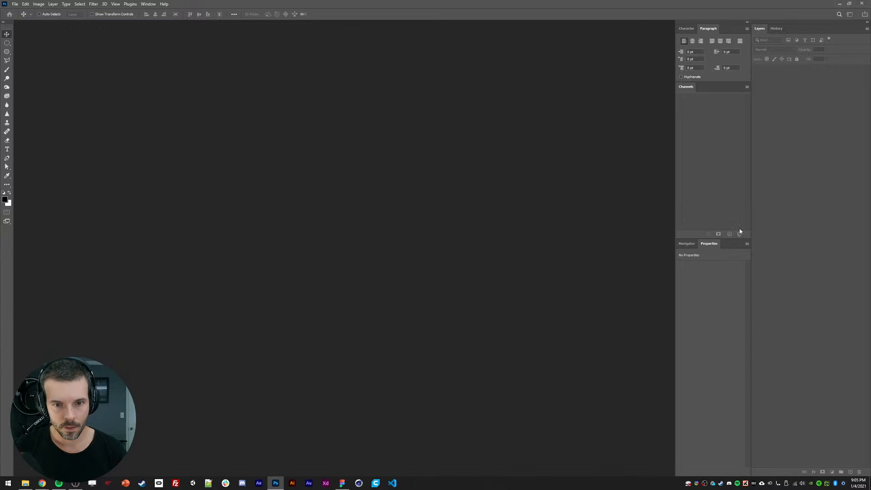
key(ctrl+n)
key(Return)
key(ctrl+v)
Step: Crop the document to a rectangular marquee around the blue brush stroke and clear the selection
key(m)
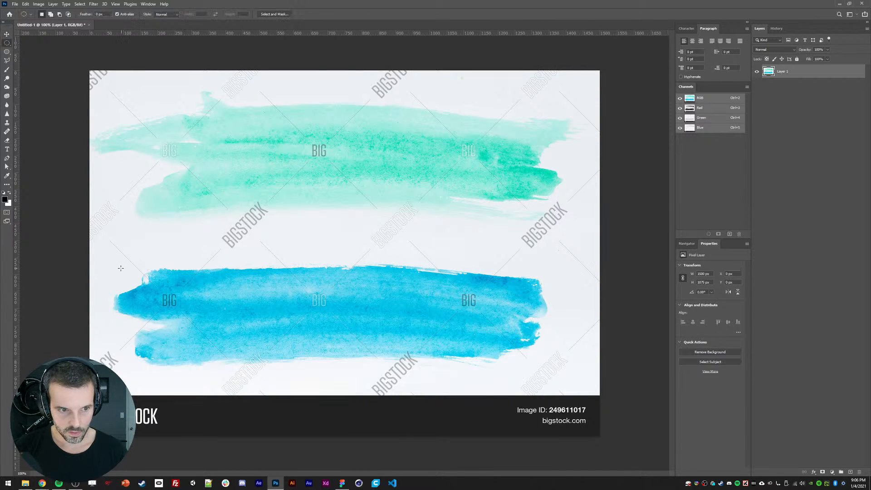
mouse_move(109, 260)
mouse_down()
mouse_move(344, 323)
mouse_move(563, 361)
mouse_move(563, 371)
mouse_up()
key(shift+m)
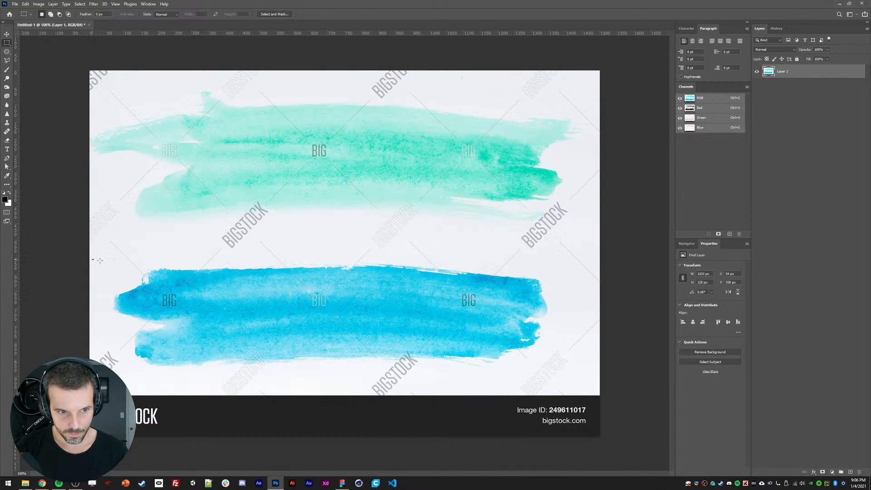
drag(92, 259, 565, 369)
key(alt+i)
key(p)
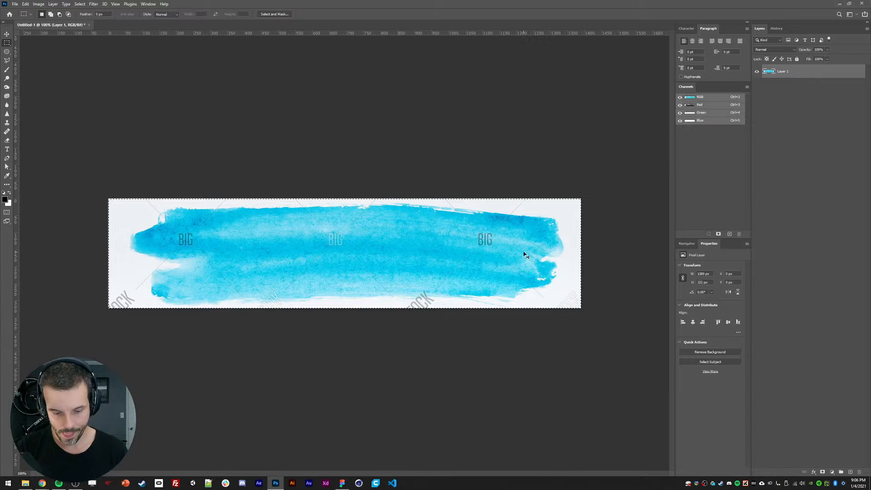
key(ctrl+d)
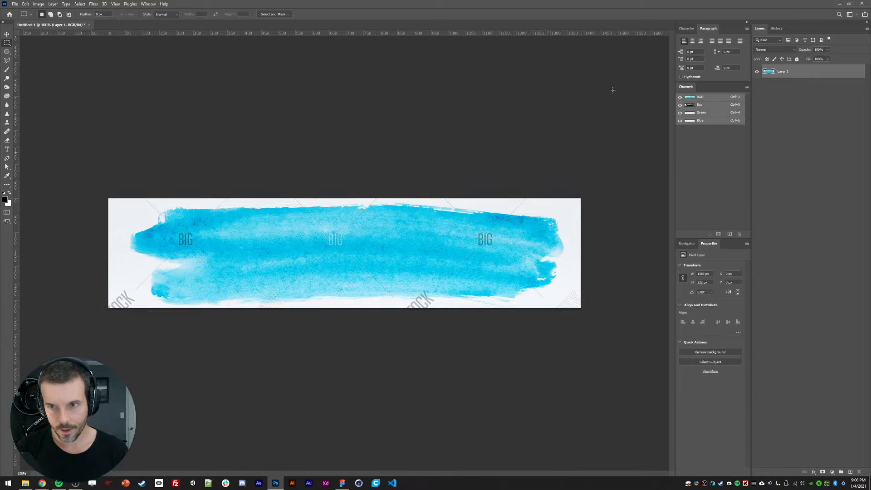
Step: Load the Red channel as a selection and turn it into a layer mask on Layer 1
click(690, 106)
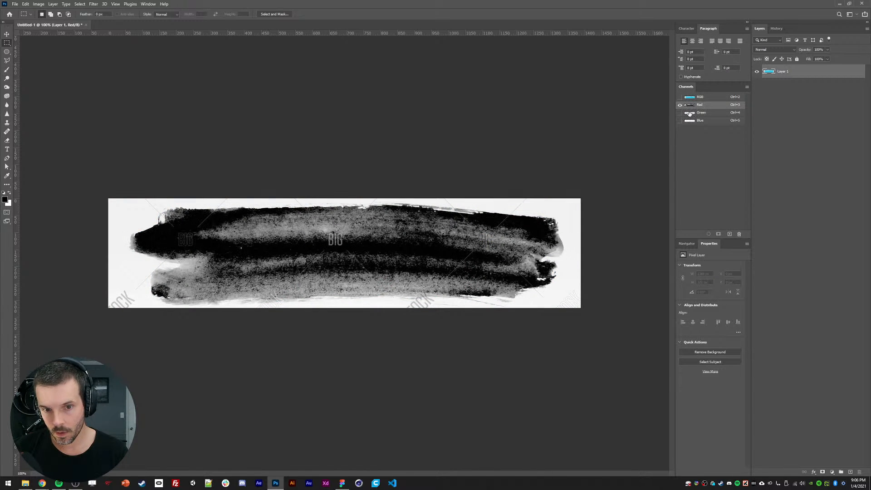
click(689, 114)
click(690, 106)
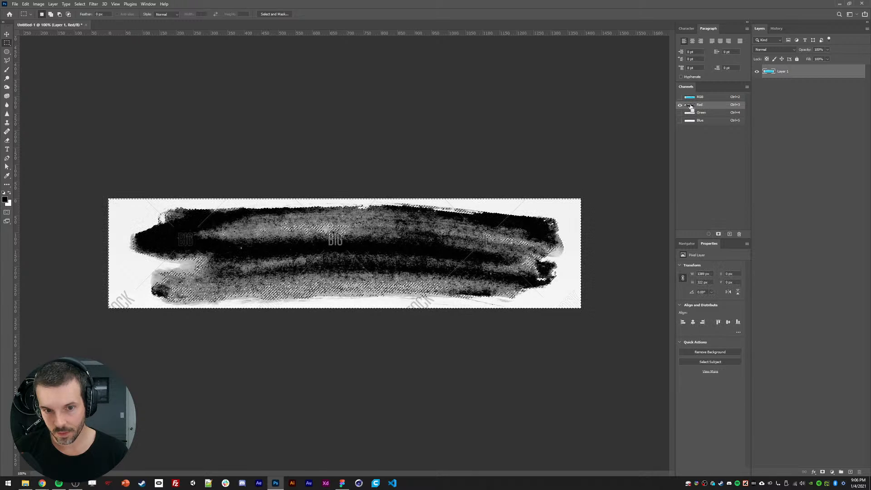
ctrl+click(689, 105)
click(823, 473)
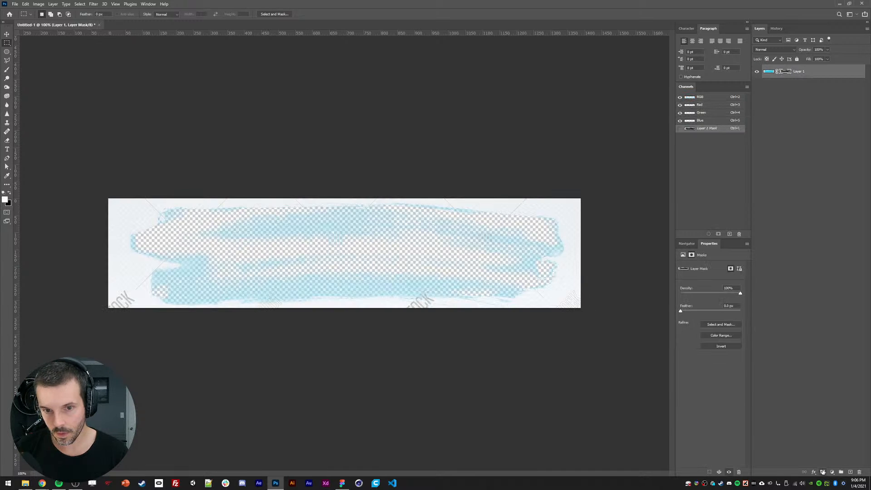
Step: Add a black-filled layer beneath Layer 1 and invert Layer 1's mask
click(851, 471)
drag(779, 68, 788, 103)
key(alt+BackSpace)
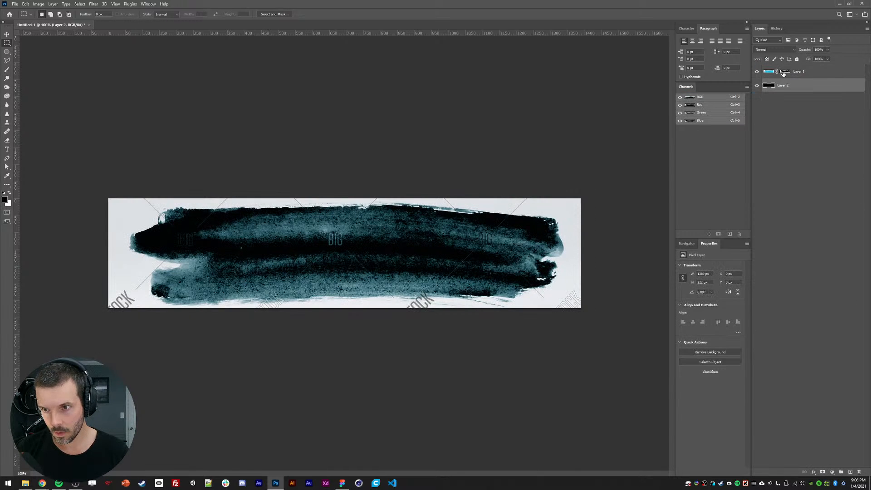
click(784, 73)
key(ctrl+i)
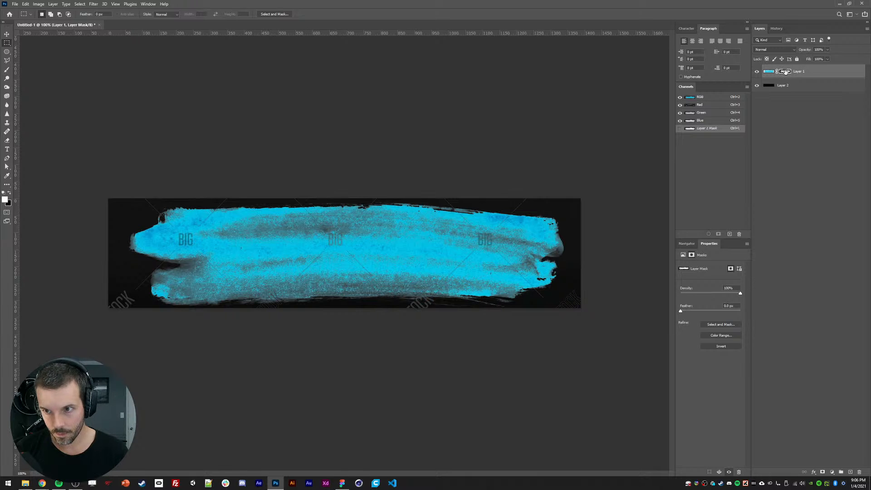
Step: Adjust the Levels of Layer 1's mask to make the masked blue stroke more opaque
key(ctrl+l)
drag(633, 150, 624, 152)
key(Return)
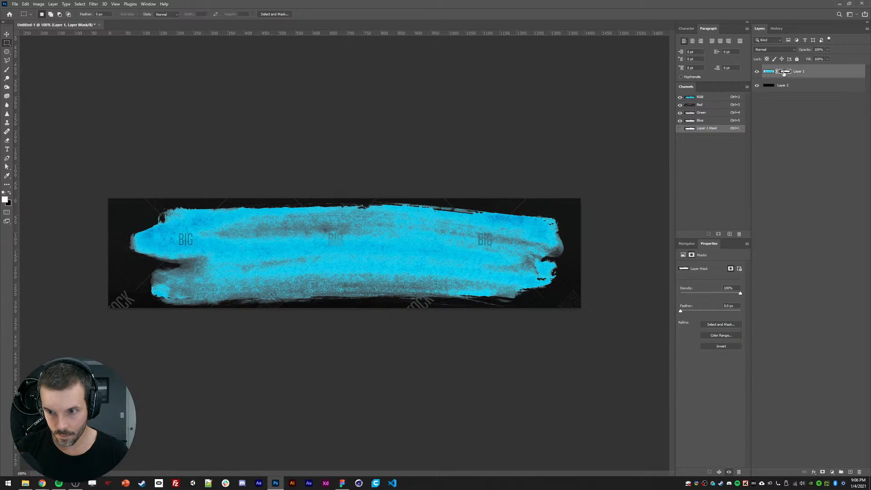
Step: Enlarge the brush and paint black on Layer 1's mask over the watermark near the image's lower-left corner
key(b)
right_click(133, 288)
key(Escape)
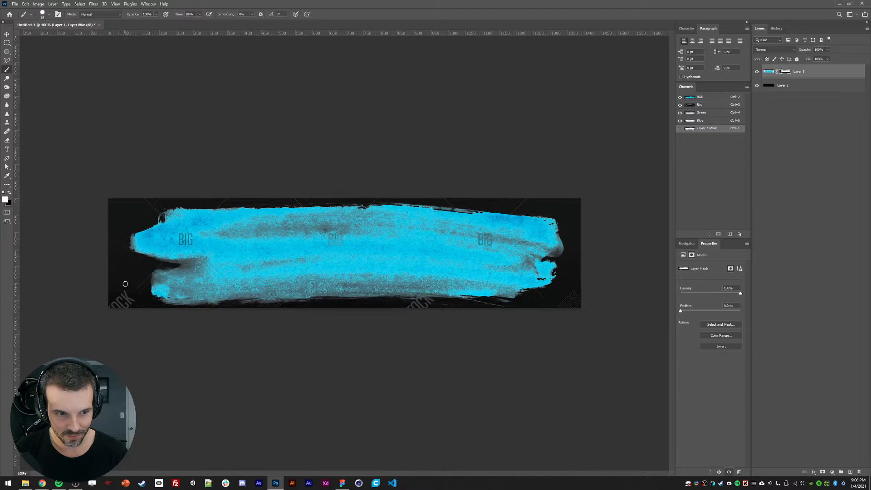
key(bracketright)
key(bracketright)
key(bracketright)
key(bracketright)
mouse_move(142, 278)
mouse_down()
mouse_move(113, 295)
mouse_move(140, 283)
mouse_move(112, 308)
mouse_move(133, 294)
mouse_move(122, 307)
mouse_move(123, 282)
mouse_up()
key(ctrl+z)
key(x)
key(bracketright)
key(bracketright)
key(bracketright)
key(bracketright)
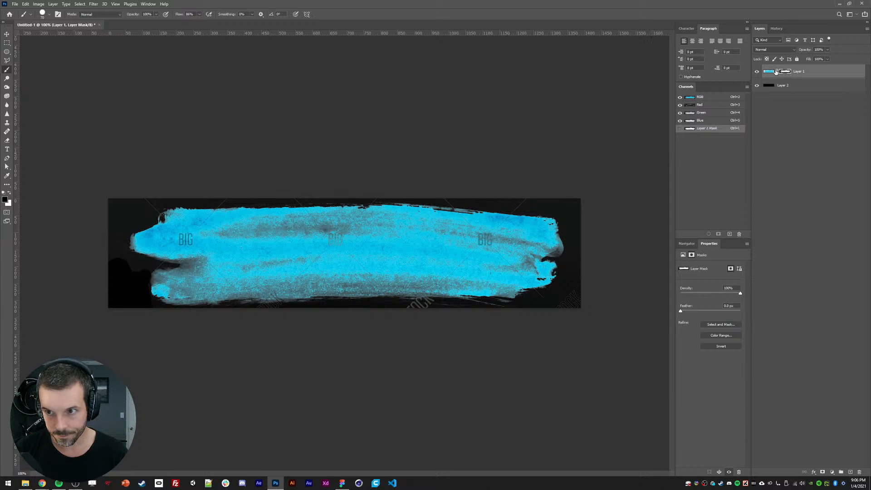
Step: Set the Levels black point of Layer 1's mask by sampling the hazy background near the image's upper-right corner
key(ctrl+l)
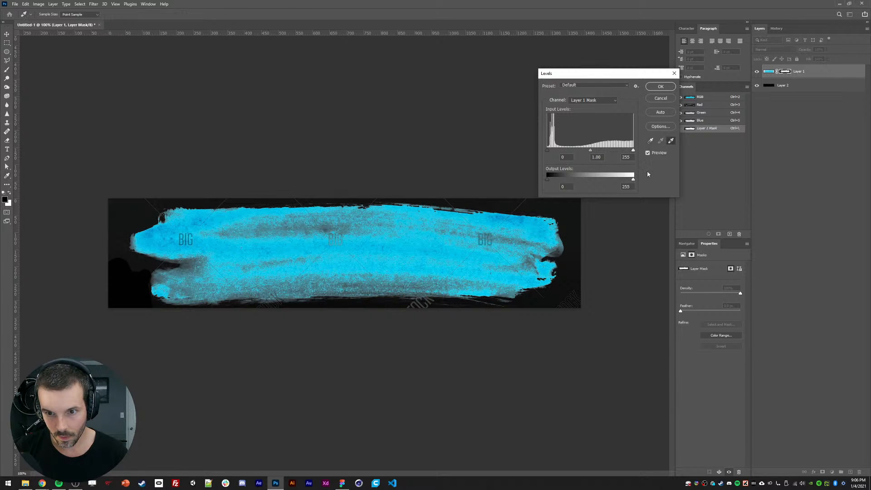
click(650, 141)
click(571, 206)
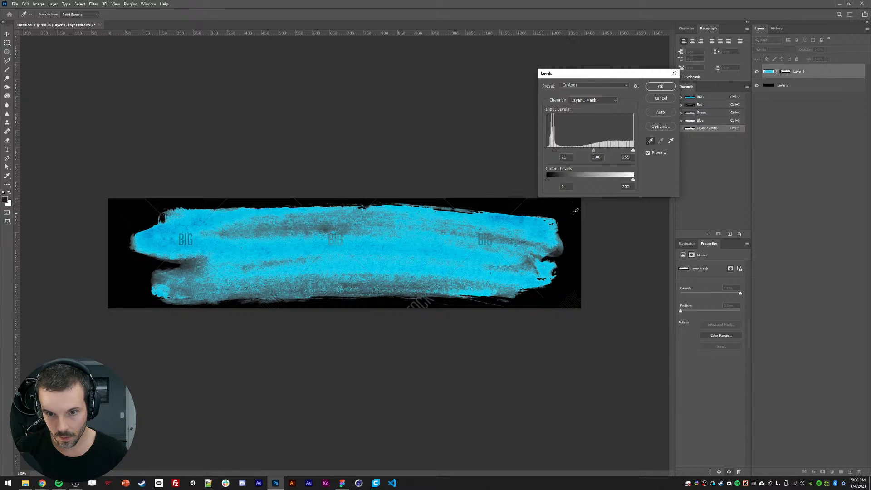
key(Return)
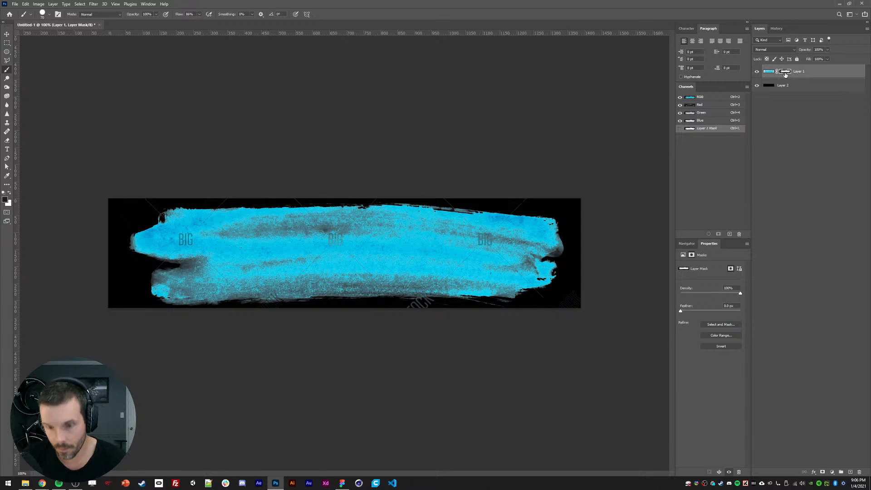
Step: Clone nearby blue paint over the BIG watermark at the left end of Layer 1's stroke with a smaller Clone Stamp
key(ctrl+2)
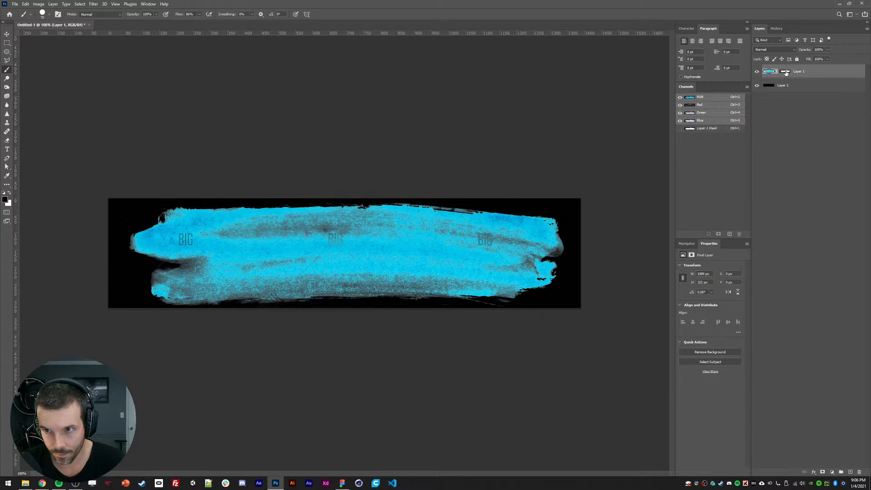
click(785, 72)
key(s)
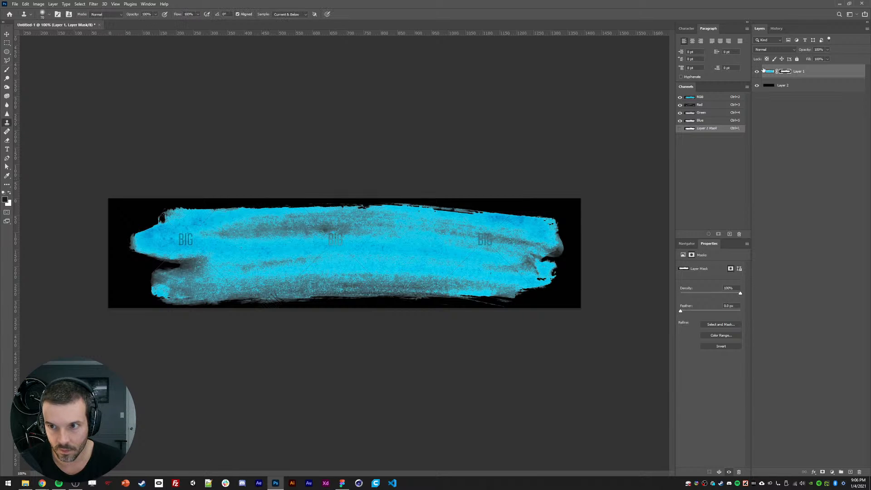
click(769, 71)
key(bracketleft)
key(bracketleft)
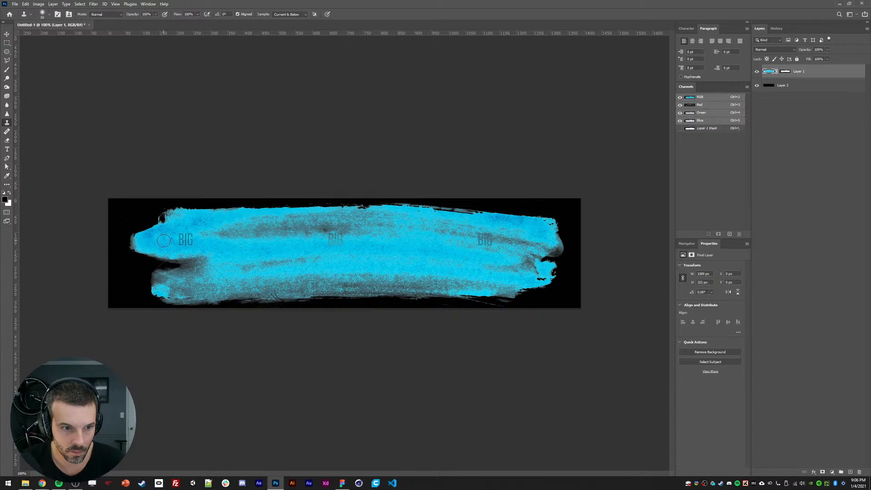
alt+click(164, 241)
drag(183, 240, 194, 240)
Step: Try to clone sampled blue paint over the middle BIG watermark on Layer 1
alt+click(302, 257)
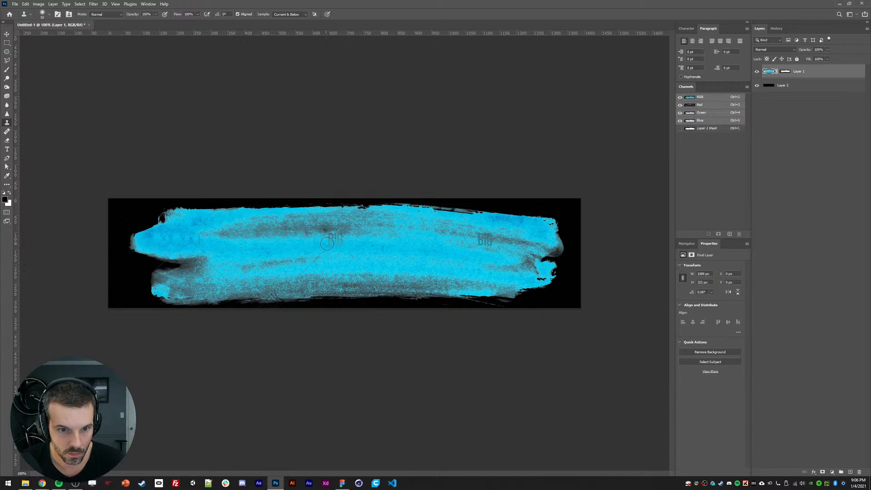
drag(330, 242, 323, 239)
key(ctrl+z)
alt+click(303, 252)
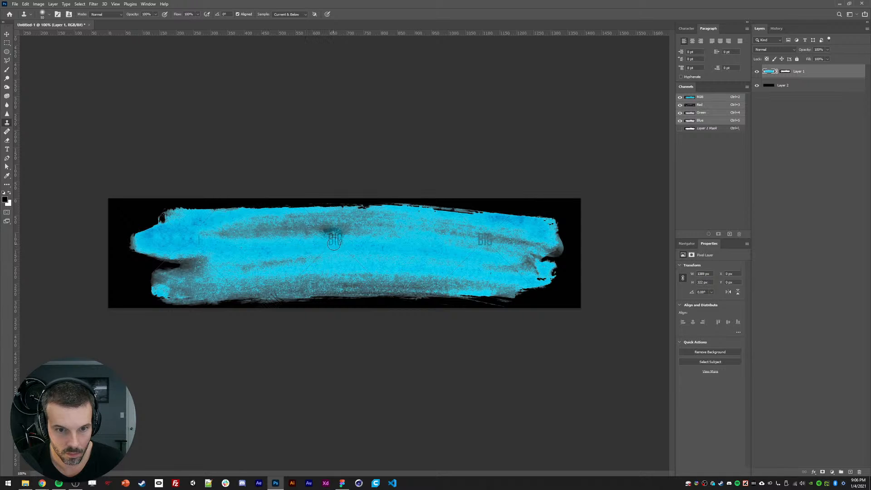
key(c)
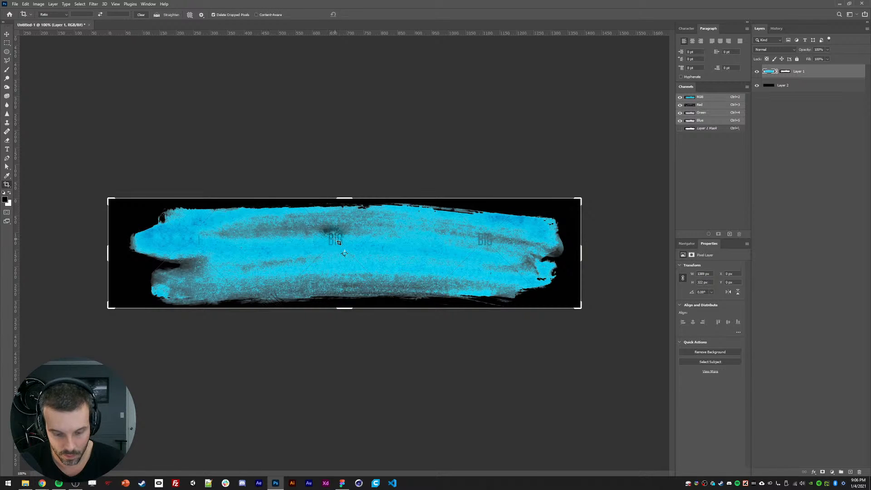
key(v)
key(b)
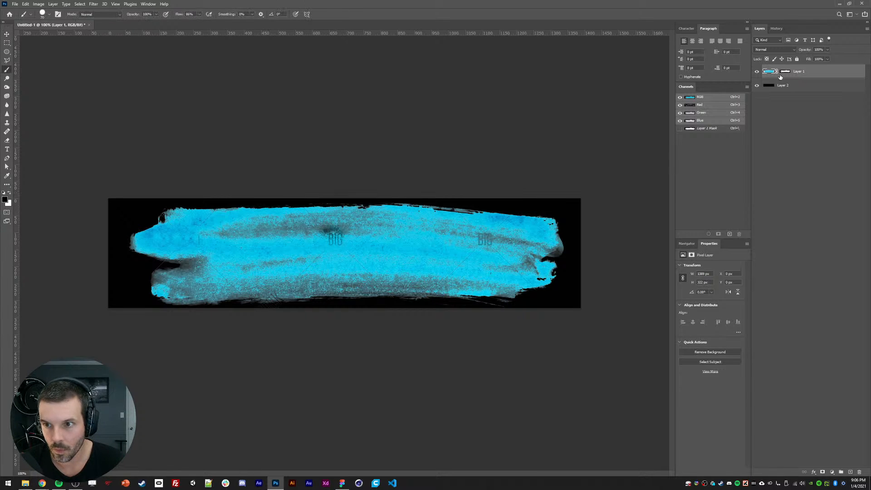
Step: Try painting white on Layer 1's mask over the middle BIG watermark, enlarging the brush between attempts
click(785, 72)
key(x)
mouse_move(339, 239)
mouse_down()
mouse_move(328, 236)
mouse_move(344, 241)
mouse_up()
key(ctrl+z)
key(bracketright)
key(bracketright)
mouse_move(289, 247)
mouse_down()
mouse_move(328, 248)
mouse_move(239, 235)
mouse_move(352, 231)
mouse_up()
key(ctrl+z)
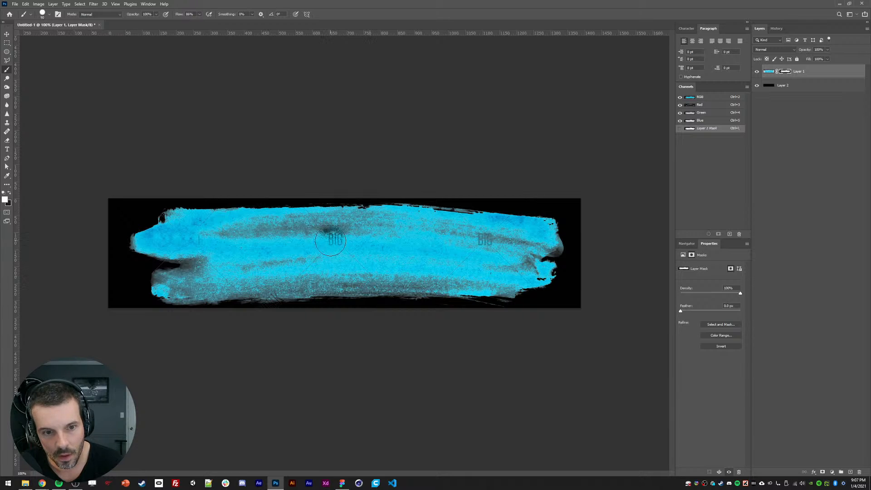
Step: Touch up Layer 1's mask with a smaller white brush and clone blue paint over the middle BIG watermark
key(bracketleft)
key(bracketleft)
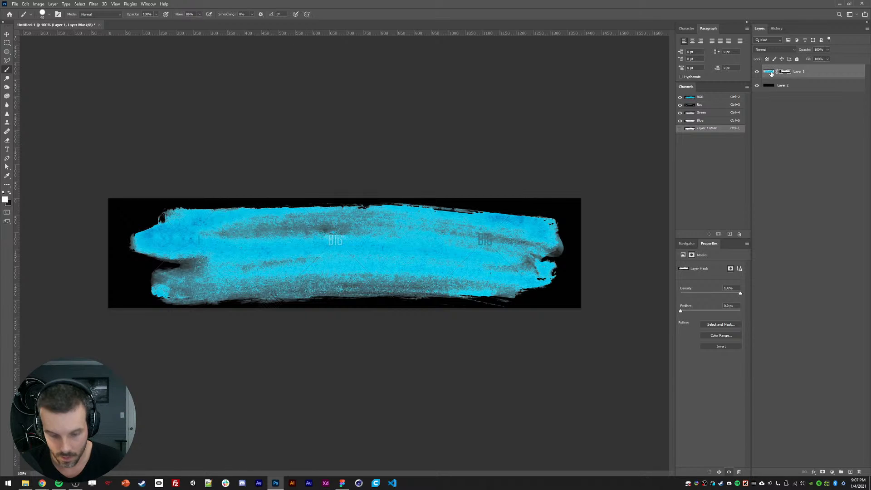
key(s)
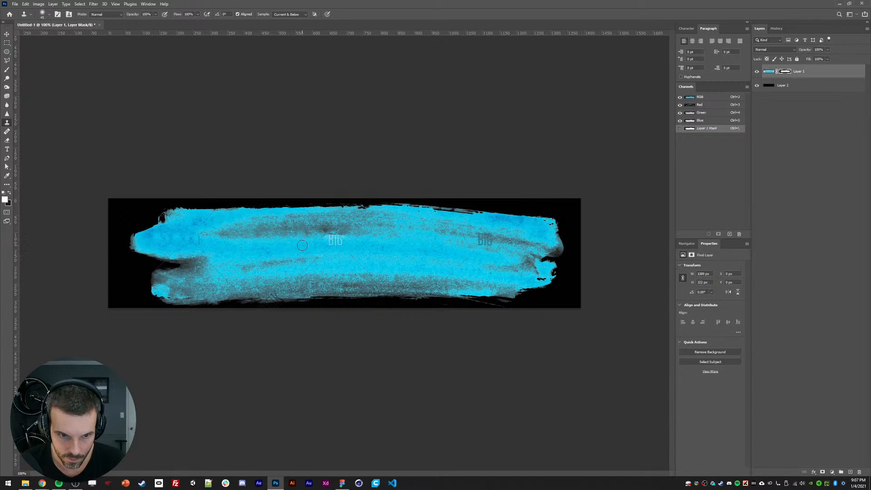
mouse_move(331, 246)
mouse_down()
mouse_move(338, 244)
mouse_move(327, 244)
mouse_up()
key(ctrl+z)
click(769, 71)
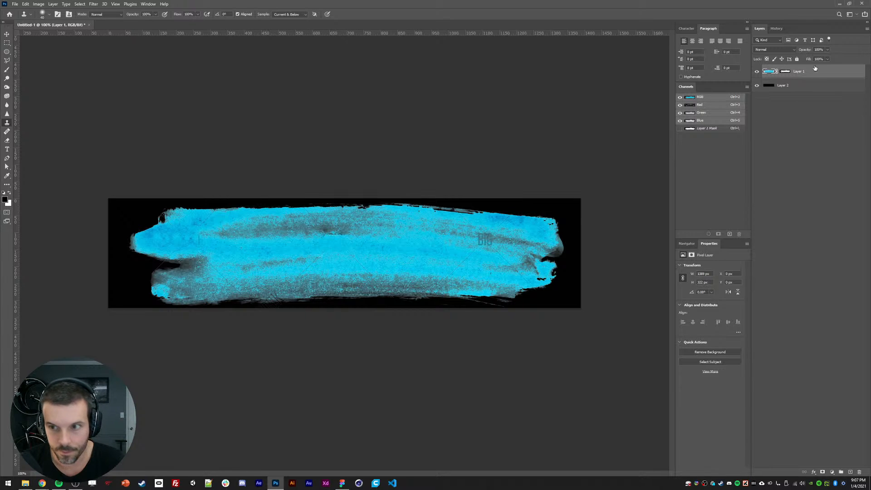
Step: Hide the black Layer 2 and export the blue stroke for web as a PNG-24 with transparency
click(757, 85)
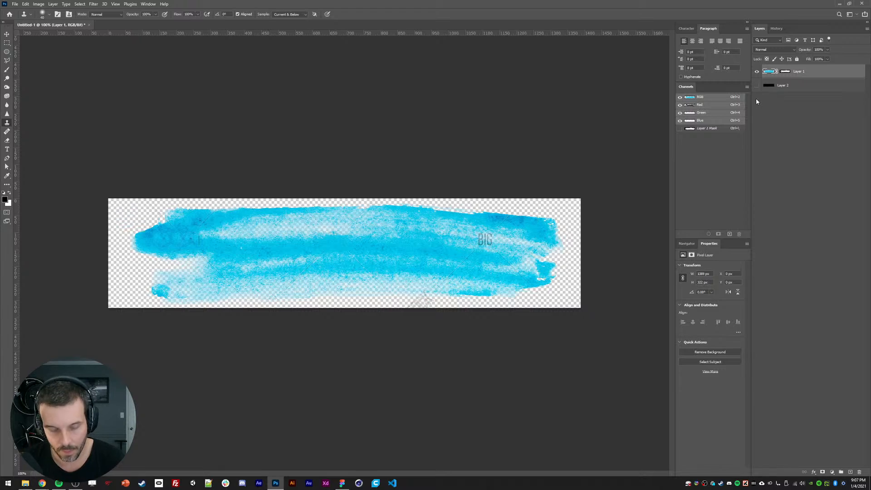
key(ctrl+alt+shift+s)
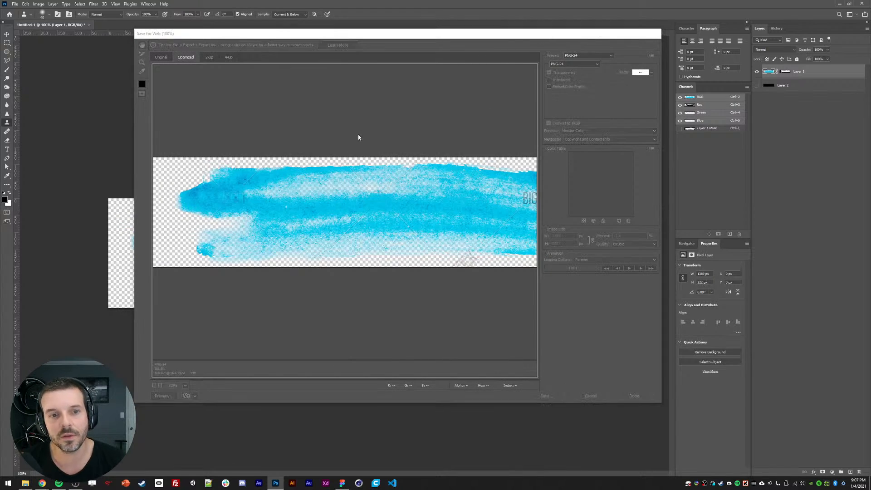
key(Return)
click(154, 93)
click(500, 270)
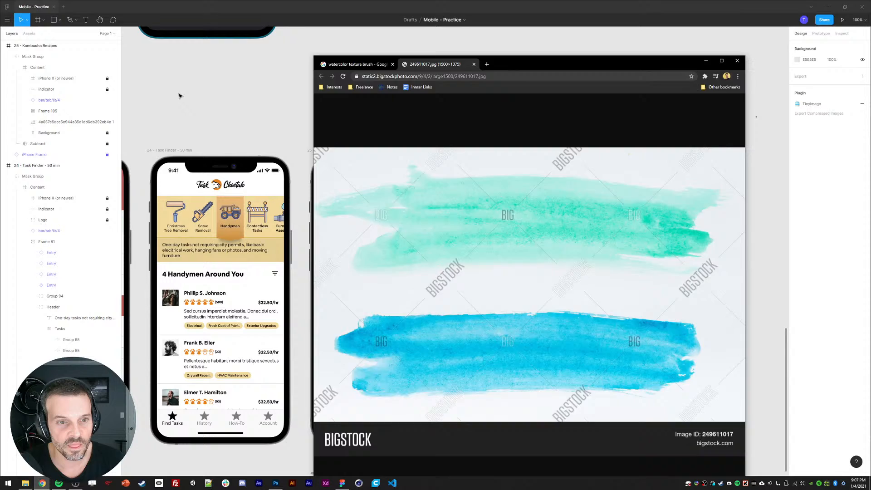
Step: Switch to Figma, import the exported stroke PNG at 265 × 62 beside the phone mockups, and cut it from the canvas
click(274, 3)
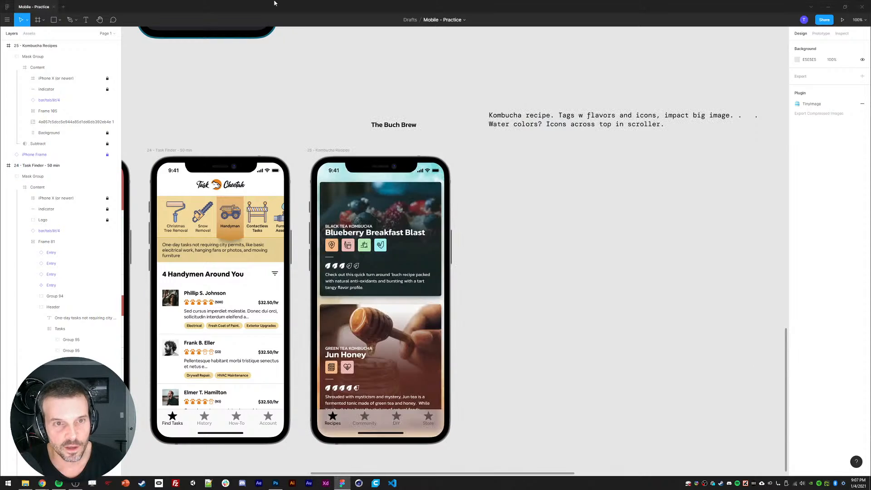
click(26, 483)
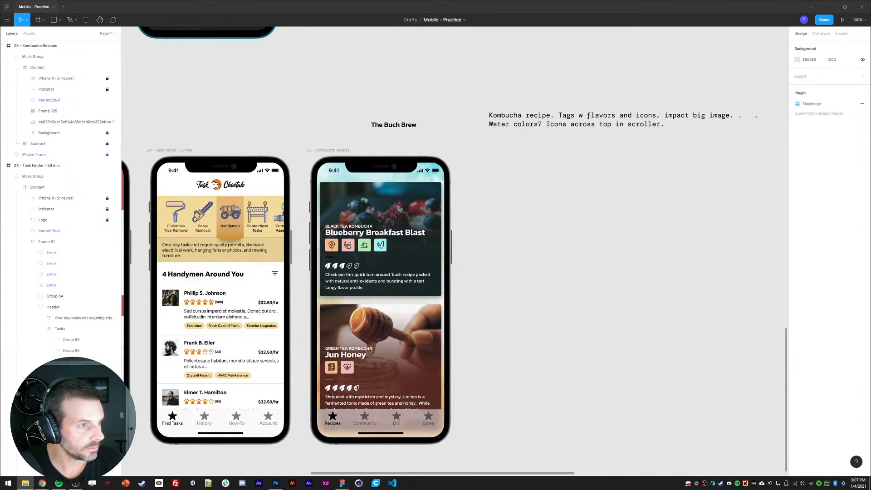
drag(0, 219, 502, 271)
mouse_move(737, 217)
mouse_down()
mouse_move(547, 261)
mouse_move(368, 258)
mouse_move(372, 274)
mouse_up()
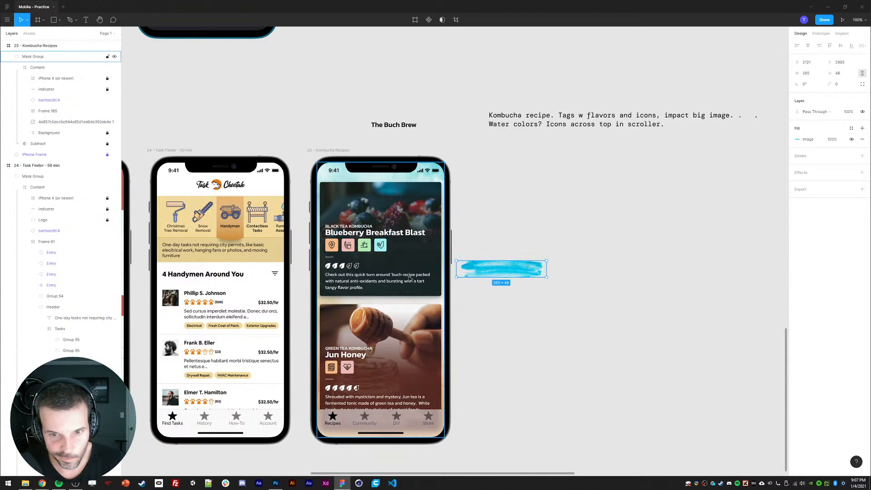
key(ctrl+z)
mouse_move(498, 276)
mouse_down()
mouse_move(325, 246)
mouse_move(357, 237)
mouse_move(292, 238)
mouse_up()
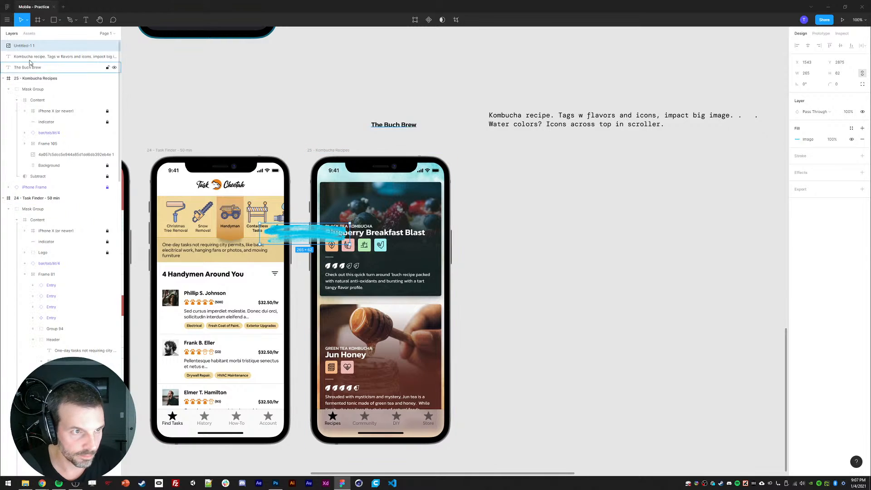
key(Delete)
Step: Try pasting the stroke image into the Jun Honey card's auto-layout frame, Frame 100
ctrl+click(353, 359)
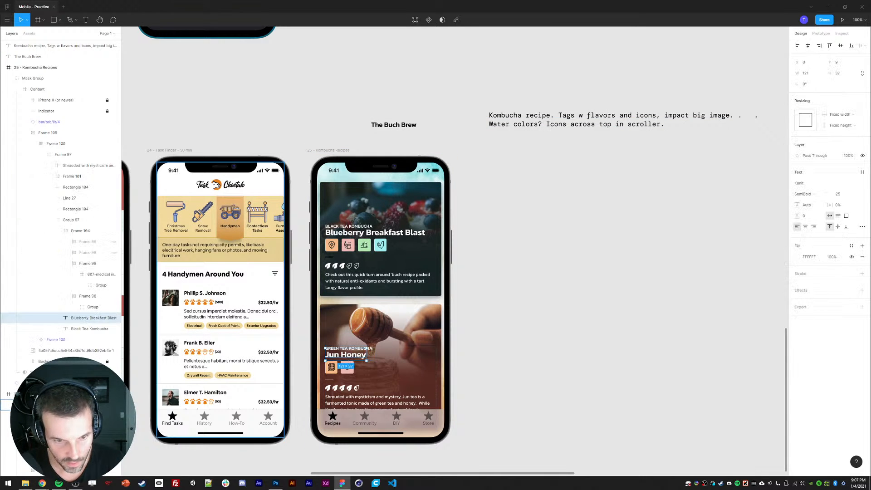
click(33, 144)
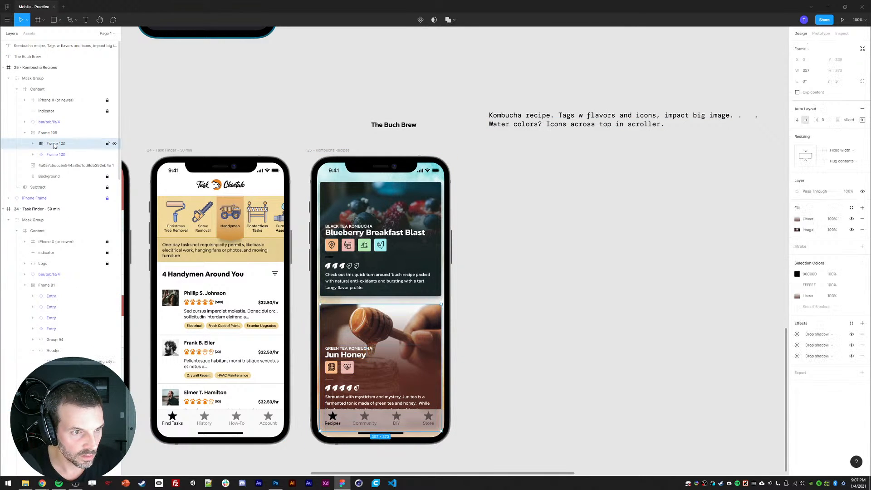
click(45, 144)
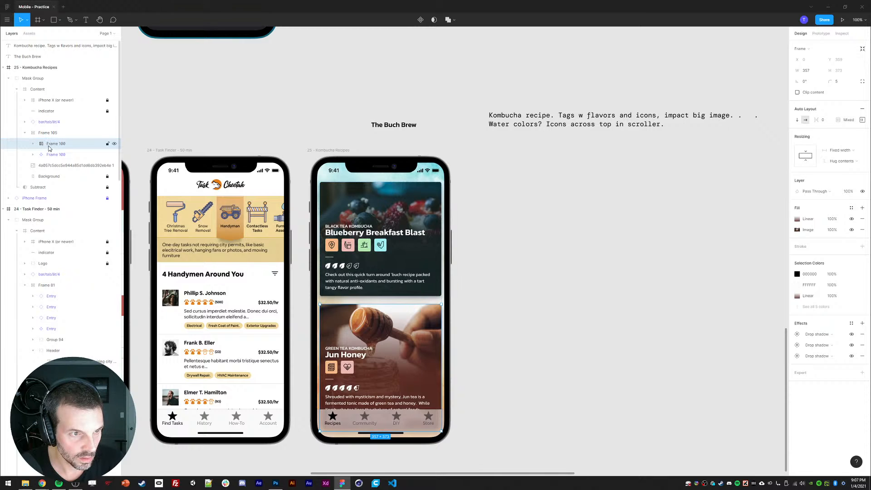
key(ctrl+v)
drag(47, 155, 49, 173)
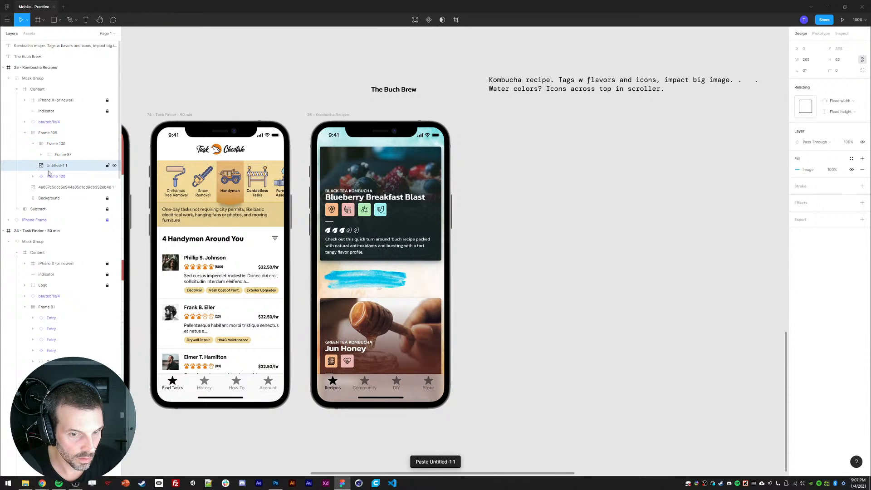
click(33, 143)
mouse_move(349, 277)
mouse_down()
mouse_move(343, 323)
mouse_move(346, 275)
mouse_up()
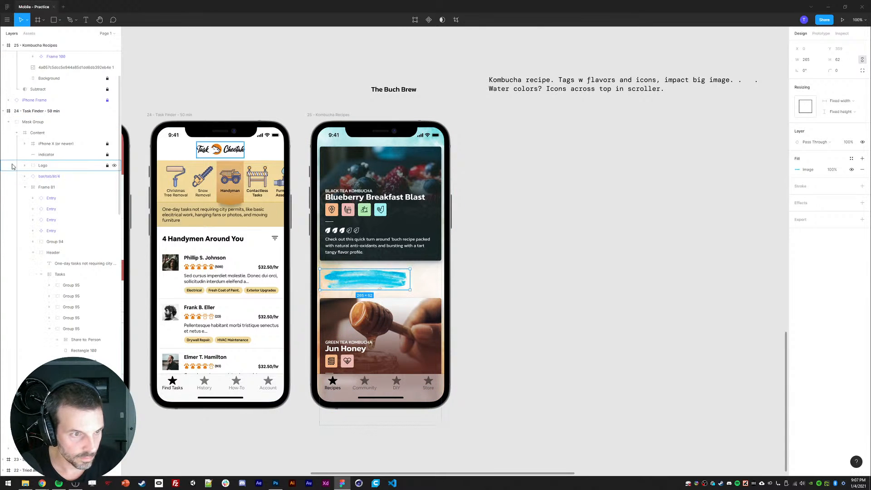
key(Delete)
Step: Remove auto layout from the Jun Honey card's frame
double_click(335, 317)
double_click(335, 317)
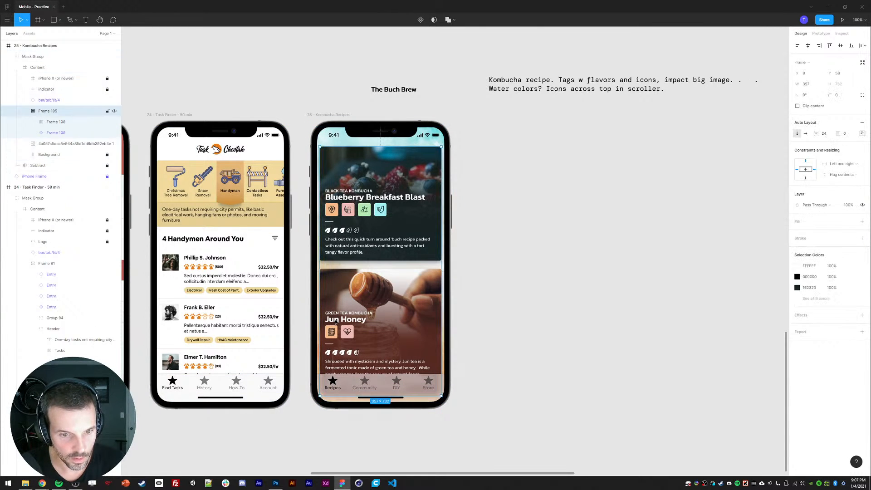
double_click(335, 317)
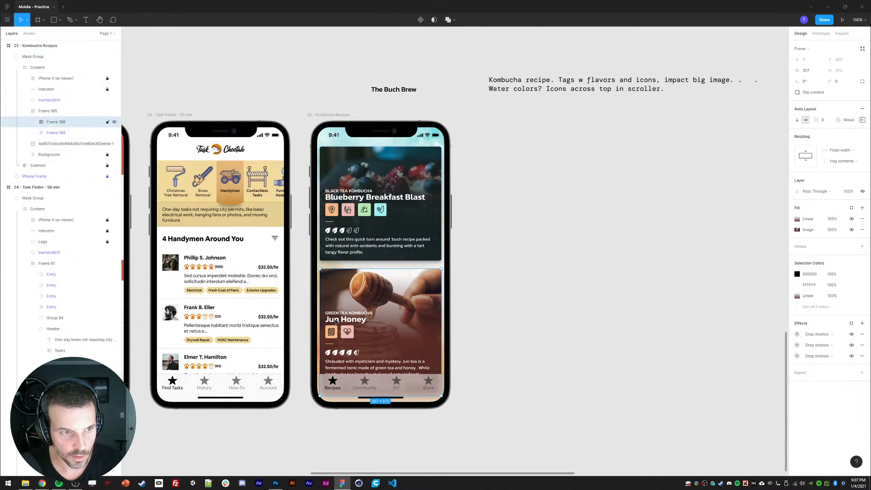
click(862, 109)
Step: Paste the blue stroke image inside the Jun Honey card's frame
double_click(346, 318)
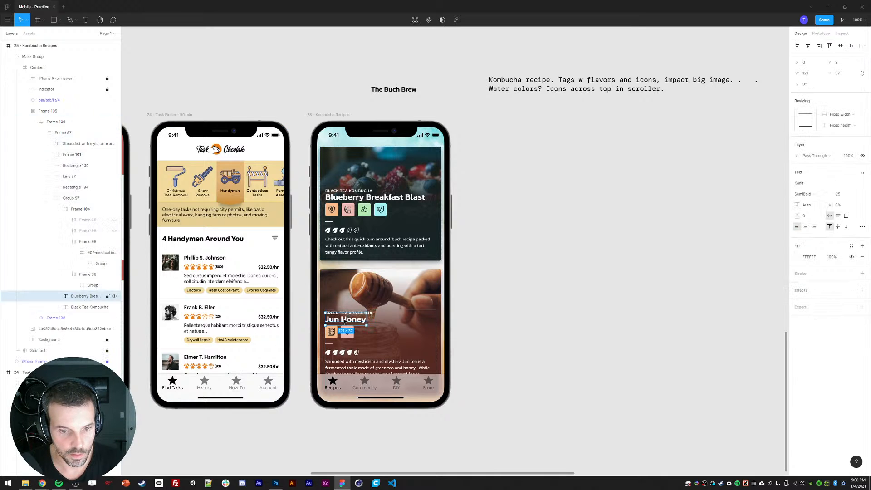
click(56, 143)
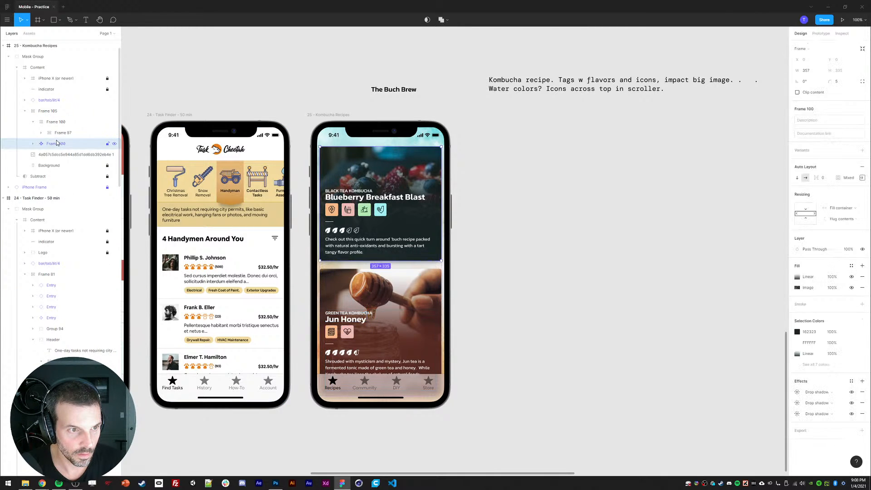
click(49, 133)
click(49, 123)
key(ctrl+v)
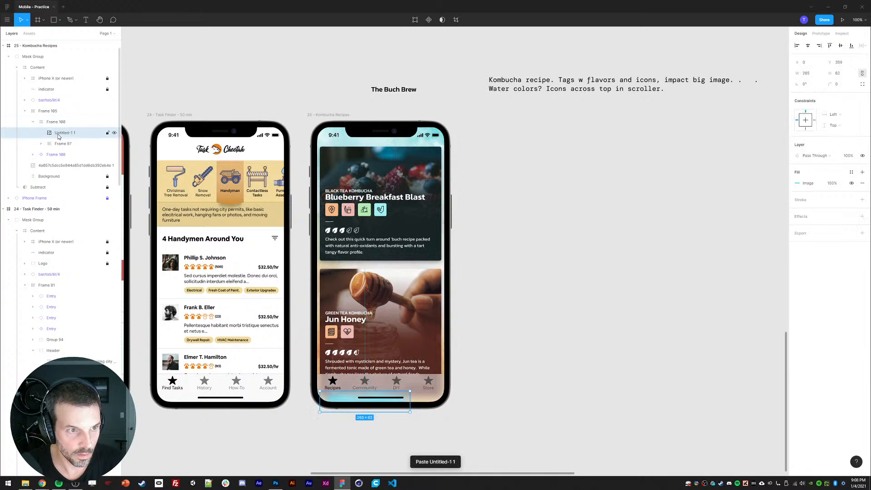
Step: Place the stroke image behind the Jun Honey card's text content and nudge it to X -32, Y 111
key(shift+Up)
key(shift+Up)
key(shift+Up)
key(shift+Up)
key(shift+Up)
key(shift+Up)
key(shift+Up)
key(shift+Up)
key(shift+Up)
key(shift+Up)
key(shift+Up)
key(shift+Up)
key(shift+Up)
key(shift+Up)
key(shift+Up)
key(shift+Up)
key(shift+Up)
key(shift+Up)
key(shift+Up)
key(shift+Up)
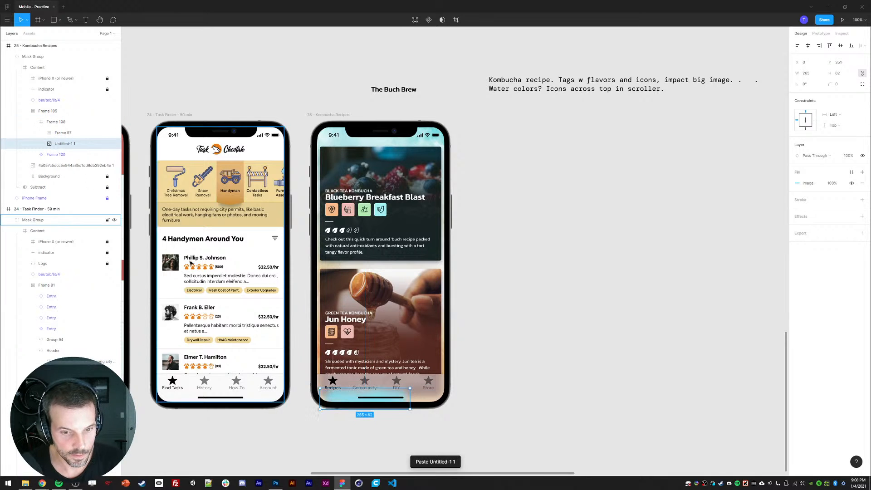
key(shift+Left)
key(shift+Left)
key(shift+Up)
key(shift+Up)
key(shift+Up)
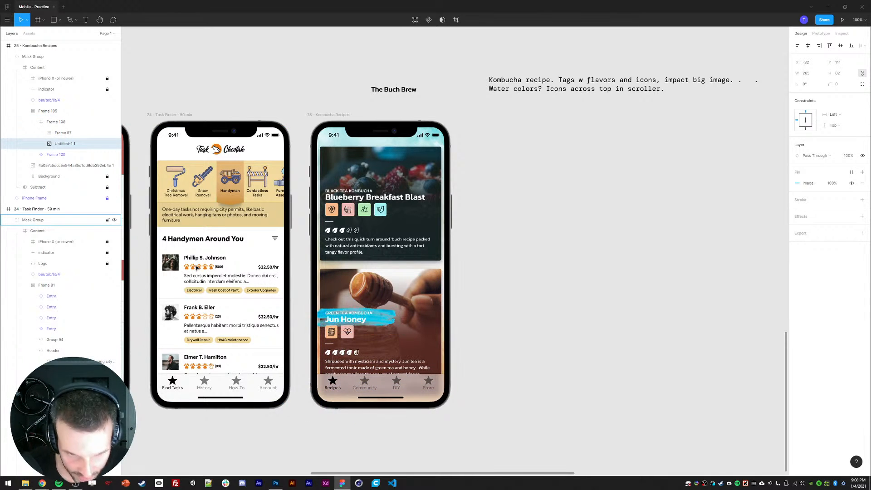
Step: Shift the stroke image farther left and rotate it about 5° counterclockwise behind the Jun Honey title
key(shift+Left)
key(shift+Left)
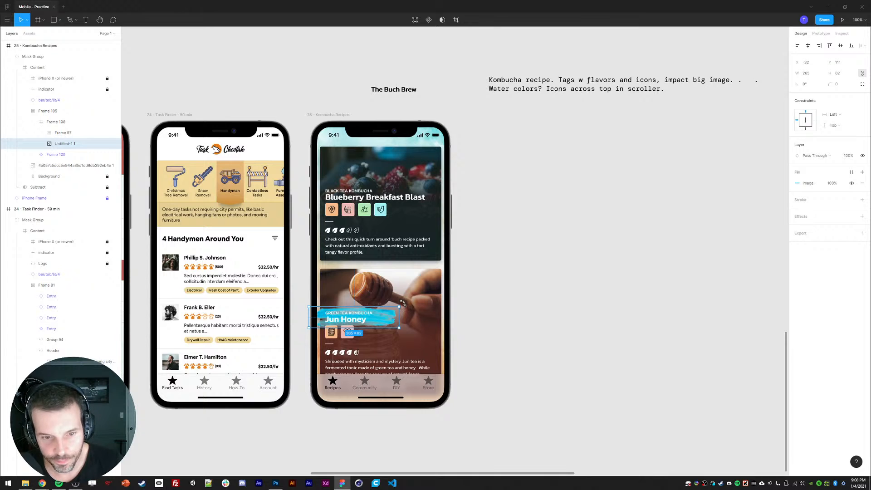
drag(402, 303, 401, 302)
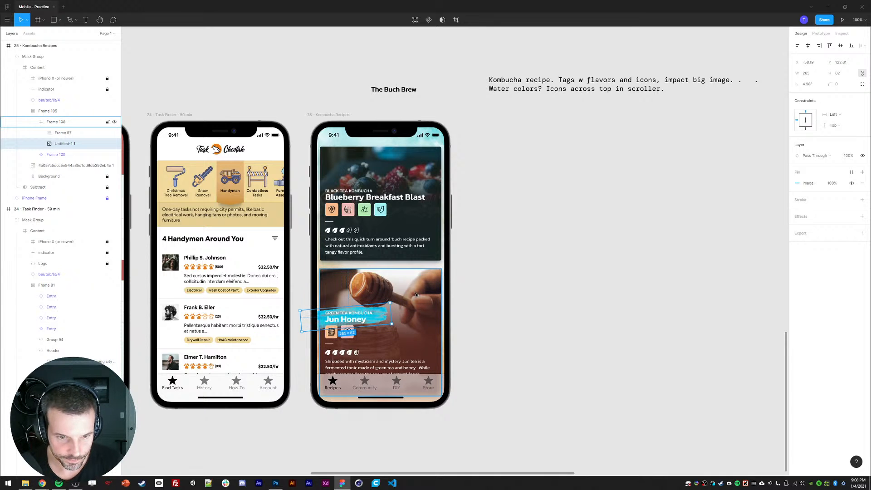
Step: Nudge the blue stroke image farther left and down behind the Jun Honey title, to about X -74, Y 131
key(shift+Left)
key(shift+Down)
key(shift+Left)
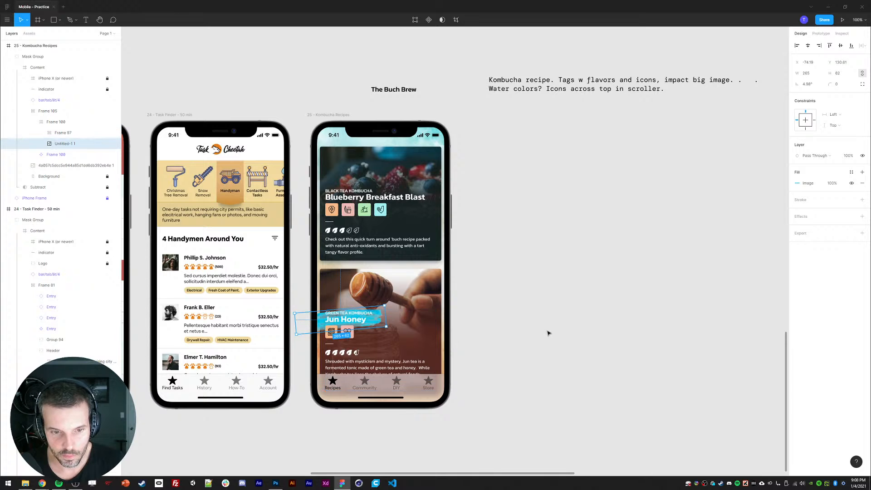
Step: Switch to Photoshop and try desaturating the blue stroke layer
click(275, 483)
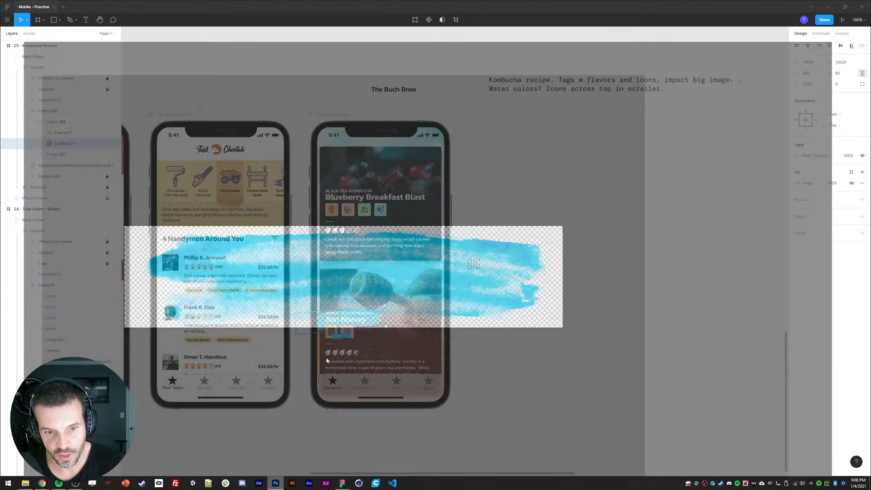
key(ctrl+shift+u)
key(ctrl+l)
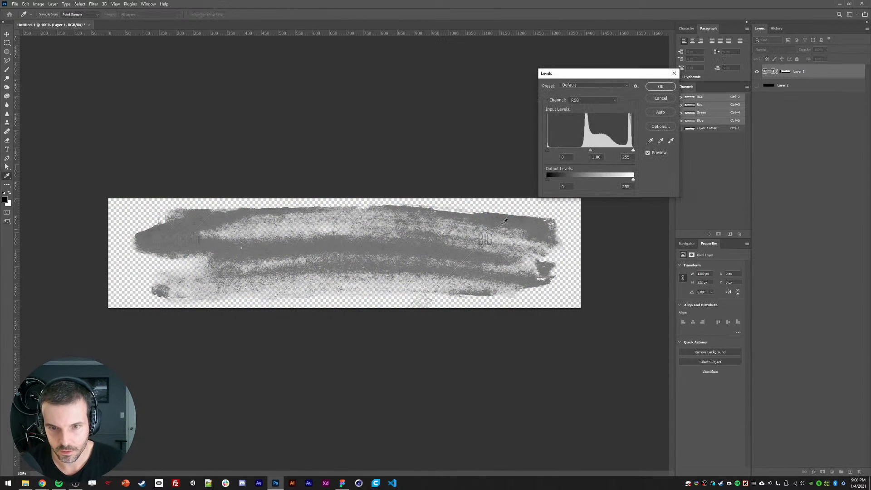
key(Escape)
key(ctrl+z)
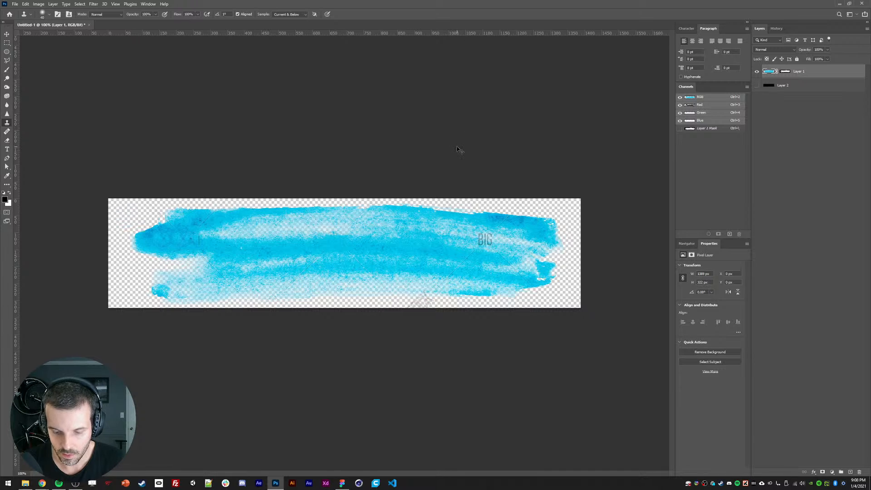
Step: Darken the blue stroke layer with Hue/Saturation, setting saturation to -62 and strongly lowering the lightness
key(i)
key(ctrl+u)
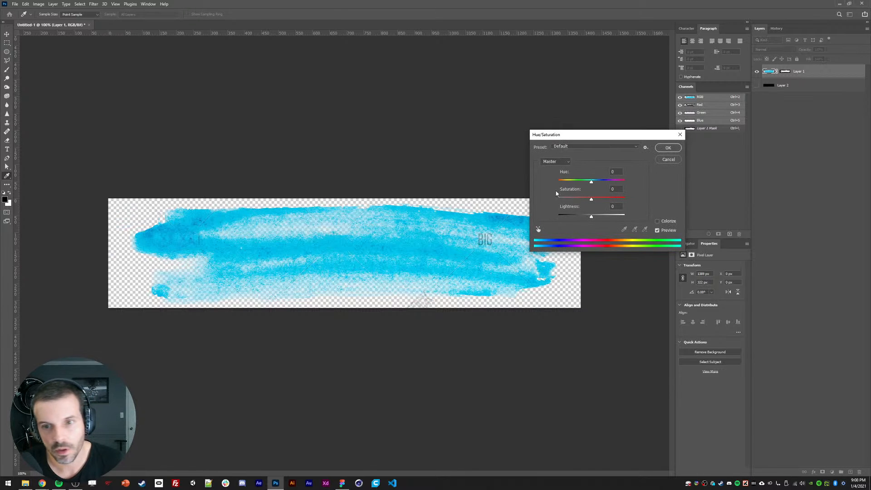
click(571, 197)
drag(570, 215, 625, 216)
click(571, 215)
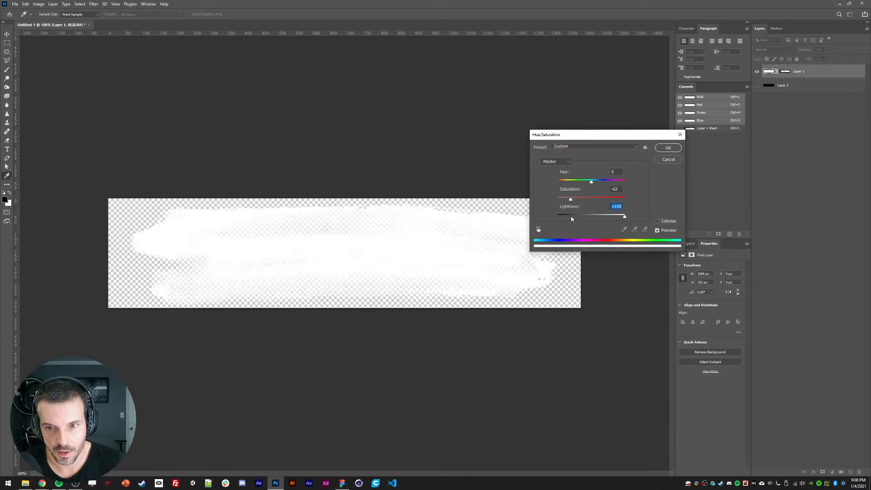
key(Return)
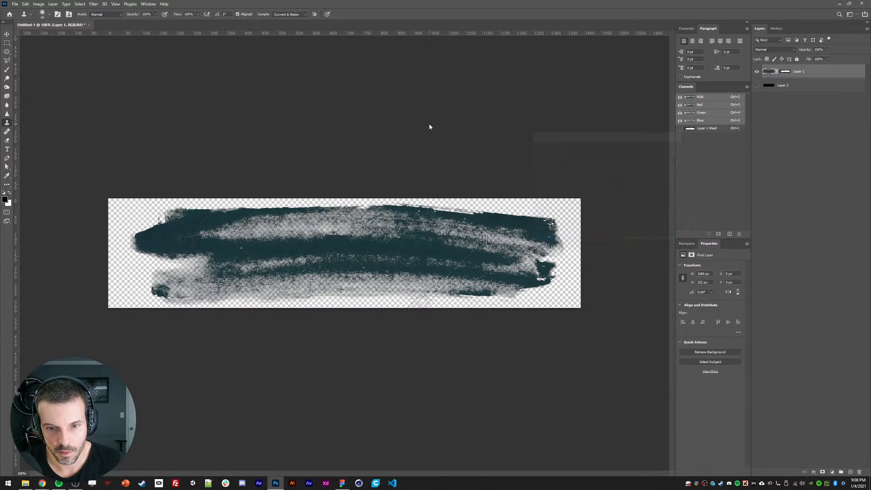
Step: Merge the masked stroke layer with a new blank layer and clone over the BIG watermark text in the stroke
key(ctrl+shift+n)
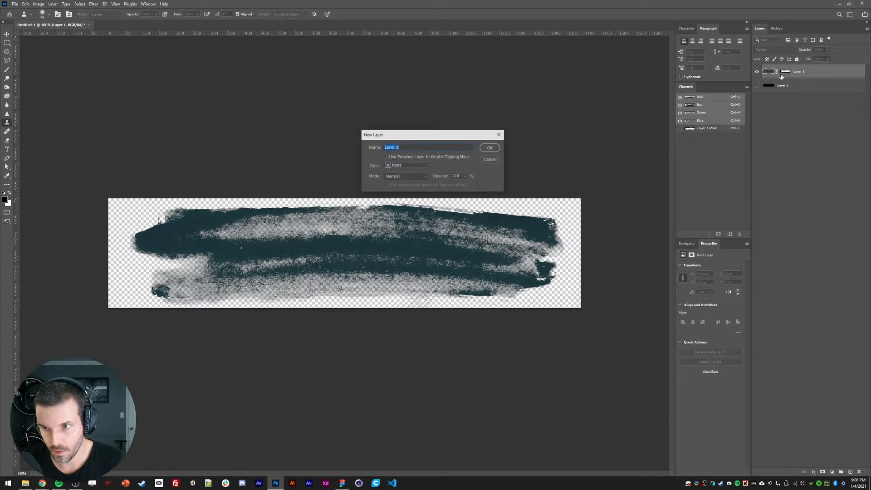
key(Return)
key(ctrl+e)
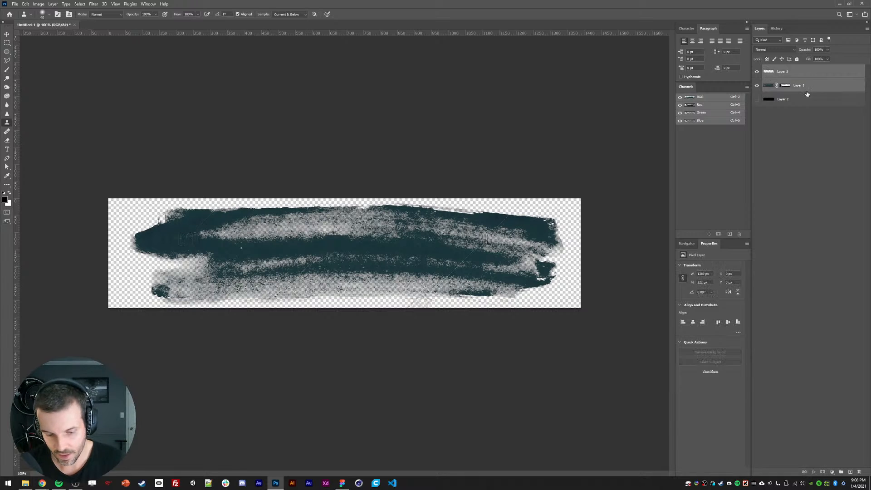
alt+click(466, 236)
drag(483, 238, 476, 236)
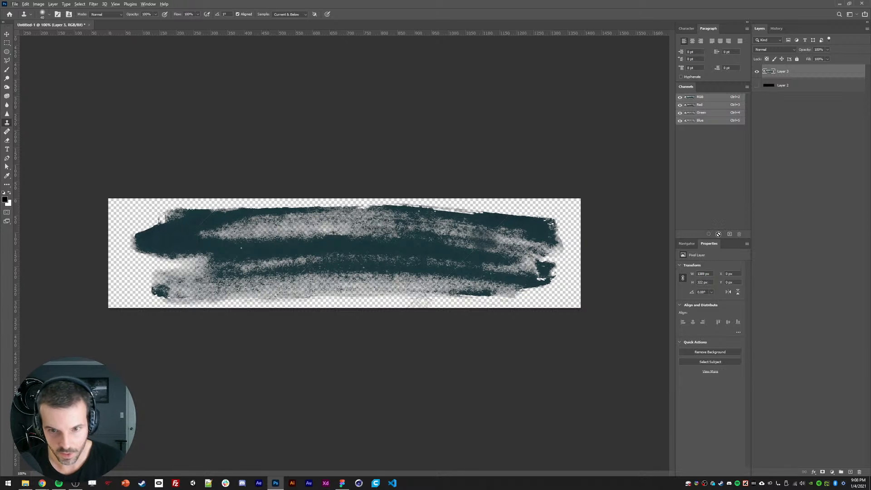
Step: Export the dark stroke for web as PNG-24, overwriting Untitled-1.png on the Desktop
key(ctrl+alt+shift+s)
key(Return)
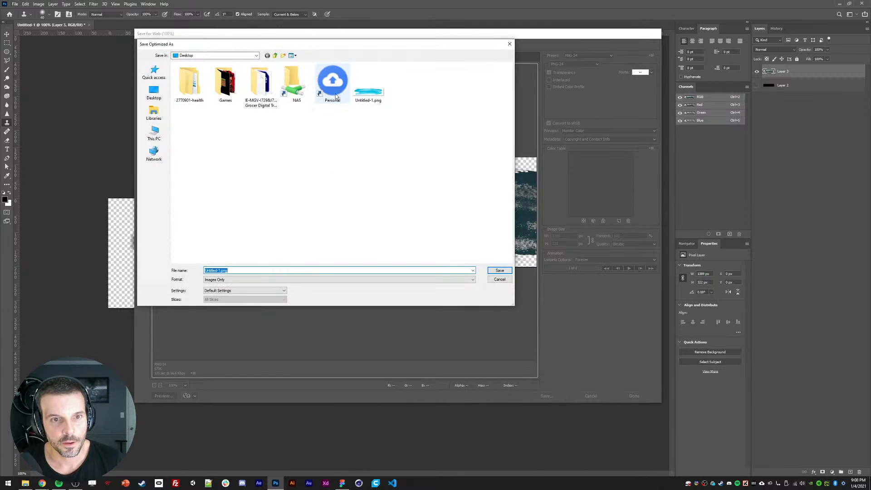
double_click(380, 93)
key(Return)
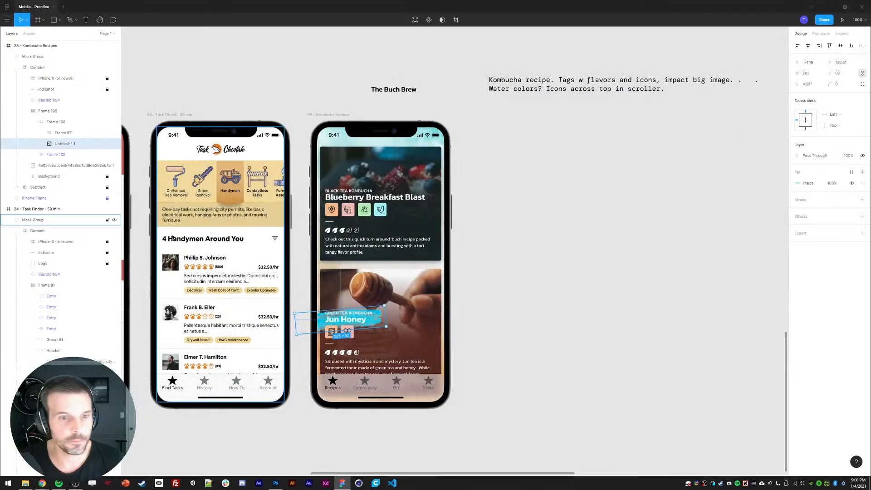
right_click(321, 320)
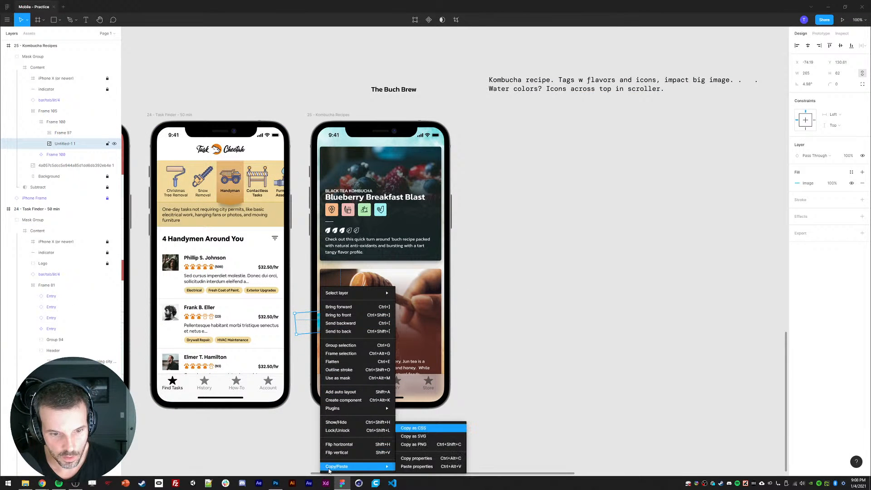
click(309, 303)
right_click(319, 321)
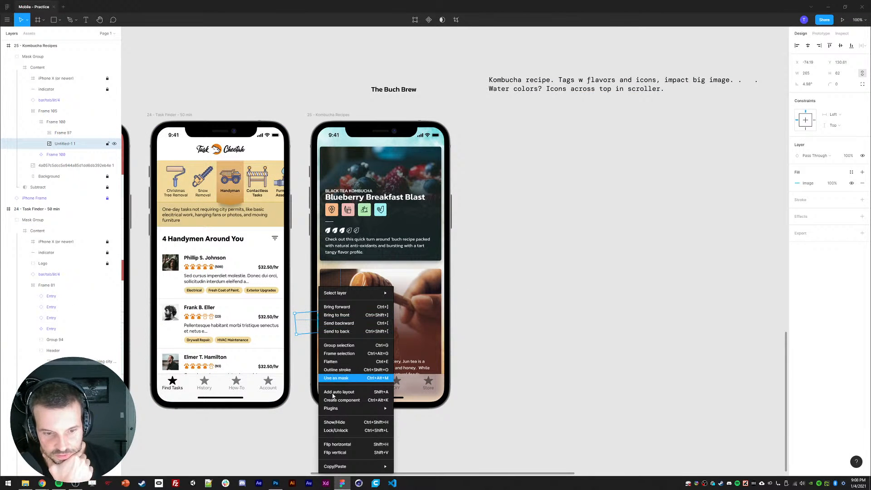
mouse_move(340, 468)
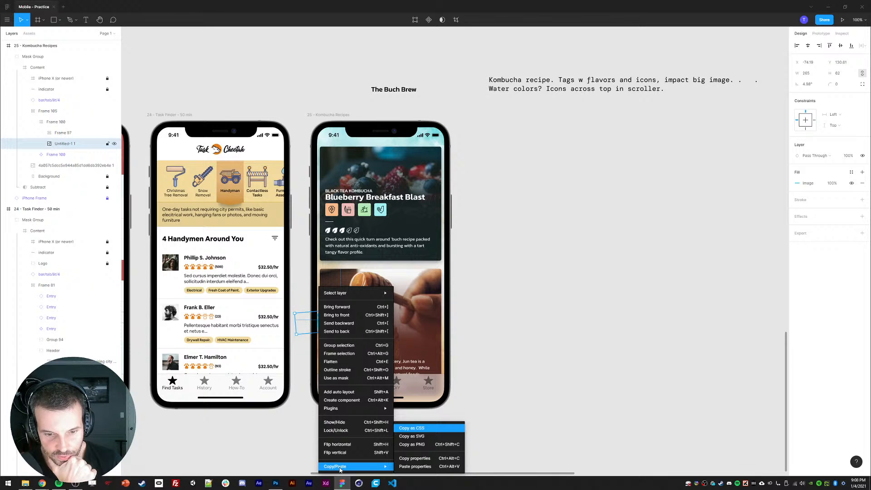
mouse_move(338, 294)
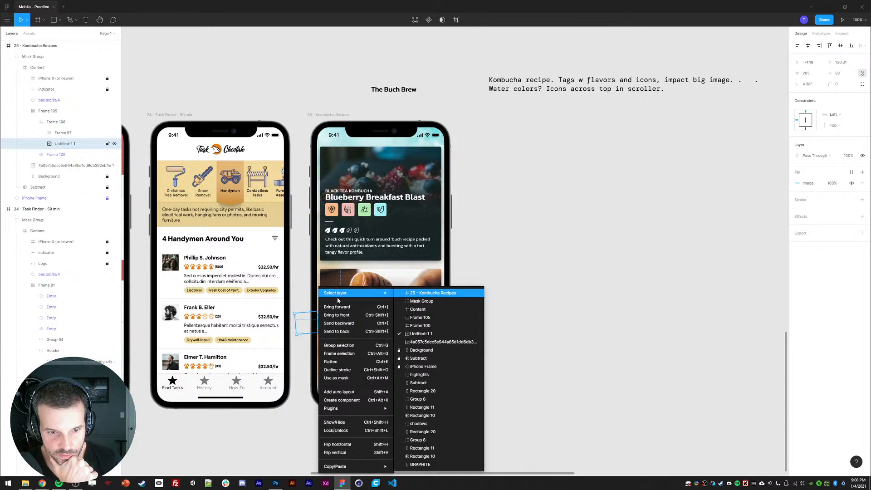
click(310, 330)
click(65, 133)
click(65, 144)
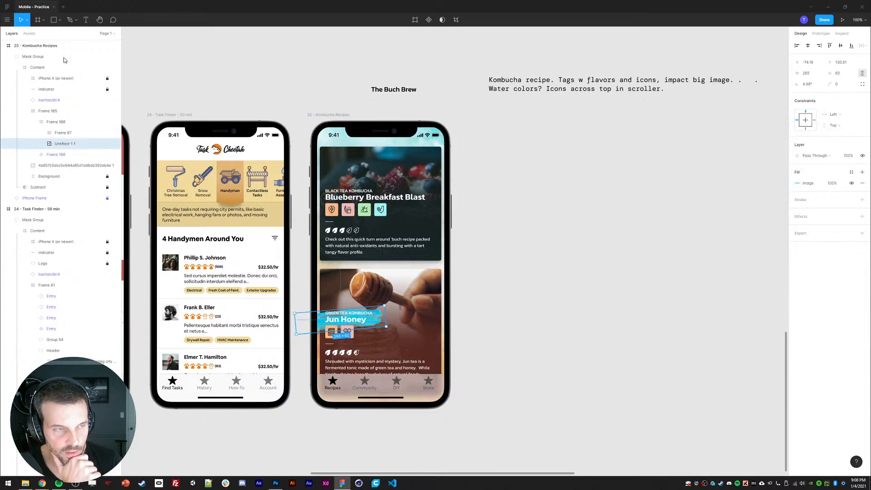
Step: Place Untitled-1.png from the Desktop into the existing stroke layer behind the Jun Honey title, replacing its blue image
click(7, 19)
mouse_move(36, 47)
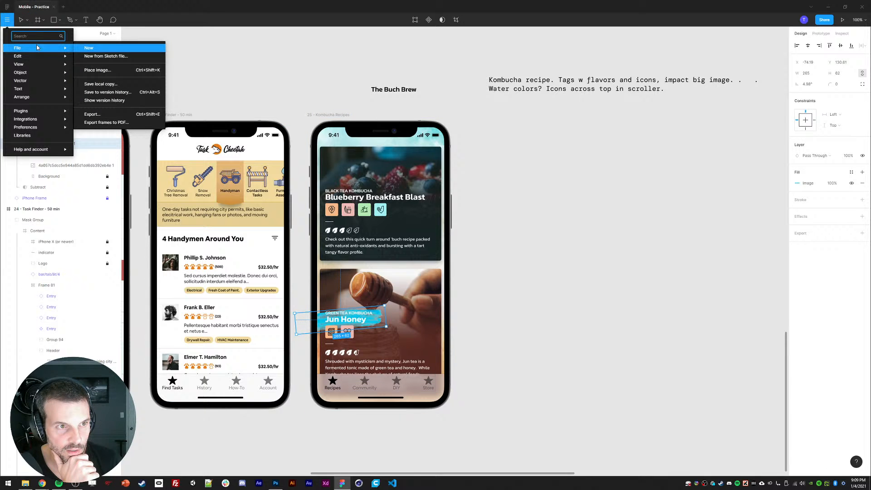
click(97, 71)
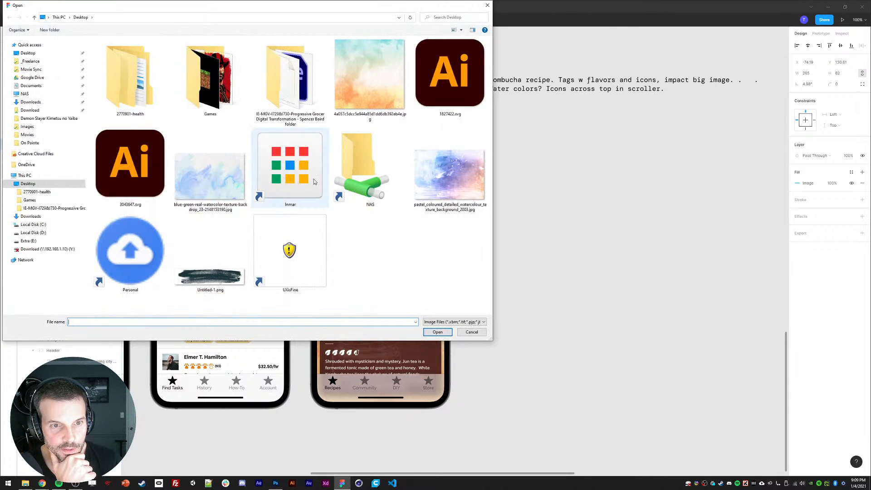
click(218, 272)
double_click(218, 272)
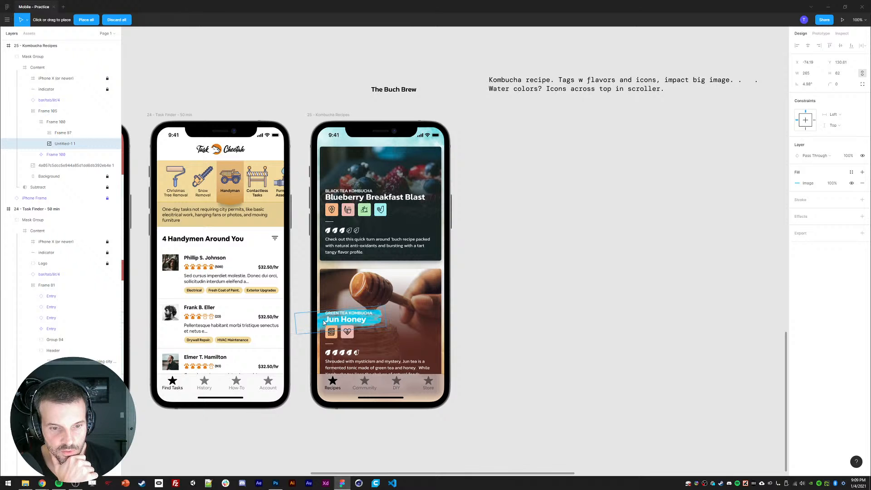
drag(321, 323, 324, 324)
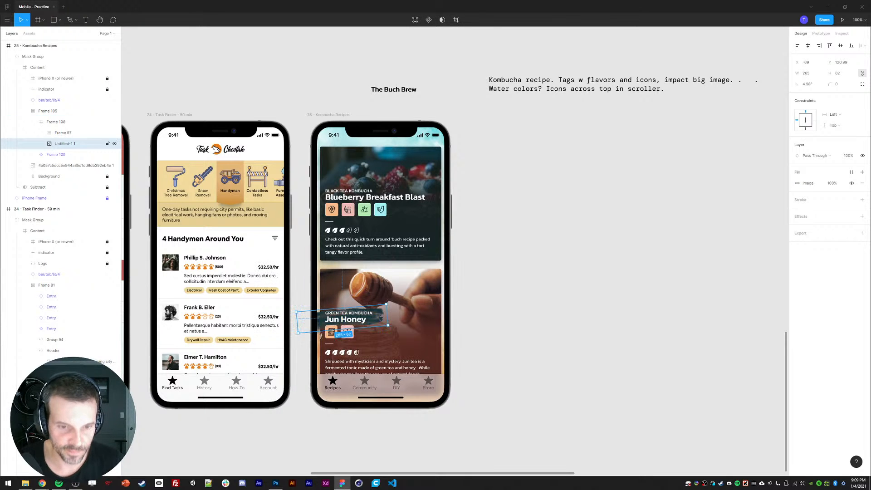
Step: Enlarge the dark stroke to about 315 × 74 and shift it left to about X -102
drag(384, 304, 399, 301)
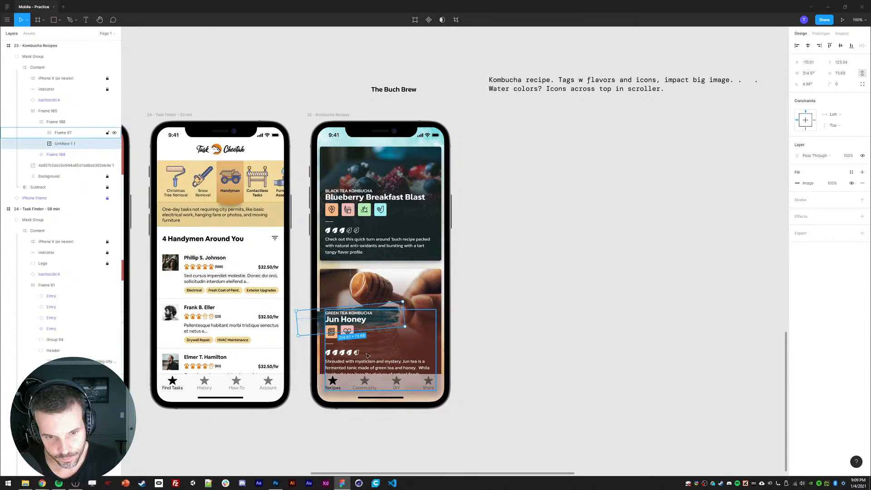
key(ctrl+z)
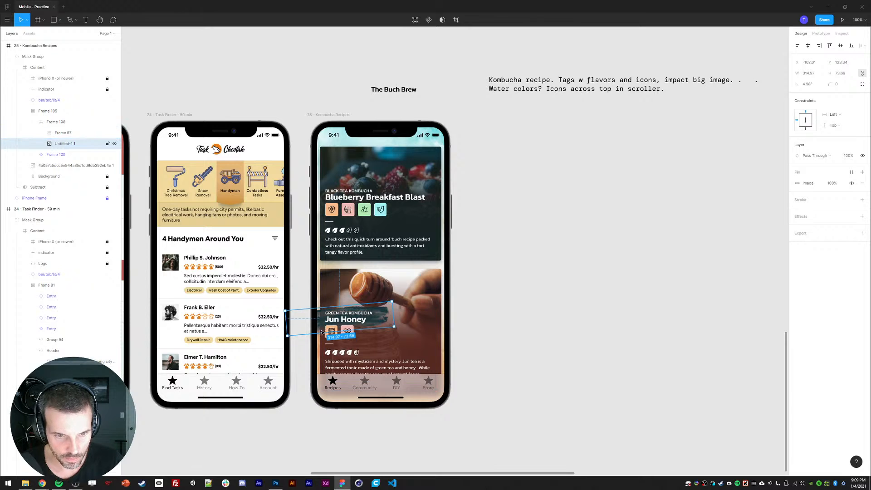
click(599, 328)
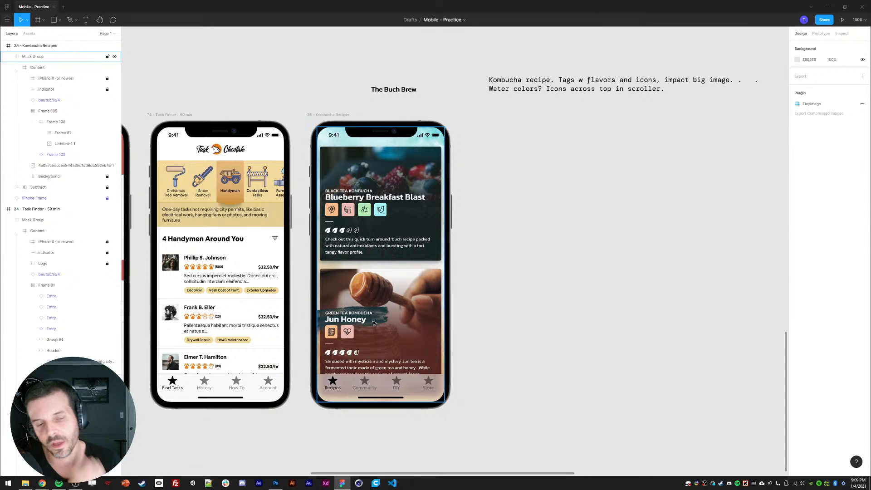
Step: Shrink the dark stroke to about 226 × 53 and nudge it to about X -22, Y 123 behind the Jun Honey title
click(389, 323)
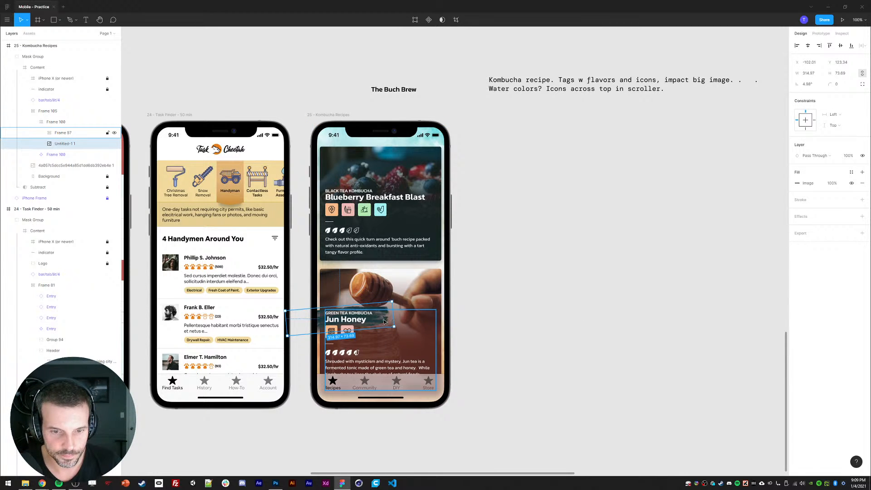
drag(393, 326, 363, 321)
key(shift+Right)
key(shift+Right)
key(shift+Right)
key(shift+Right)
key(shift+Right)
key(shift+Right)
key(shift+Up)
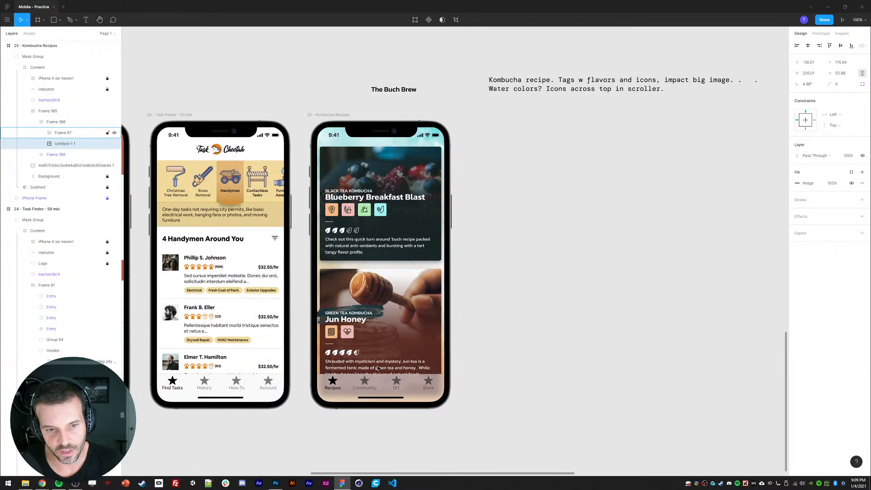
key(shift+Right)
key(shift+Down)
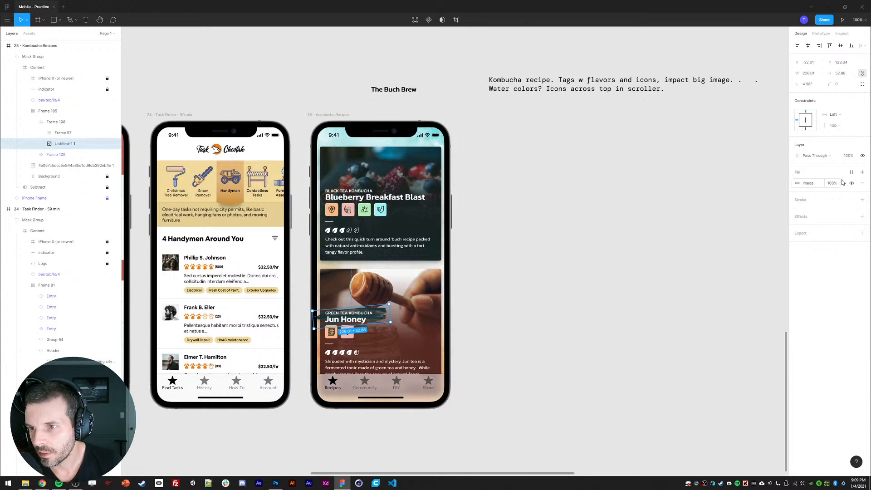
Step: Set the blend mode of the stroke's image fill to Multiply
click(809, 184)
click(771, 186)
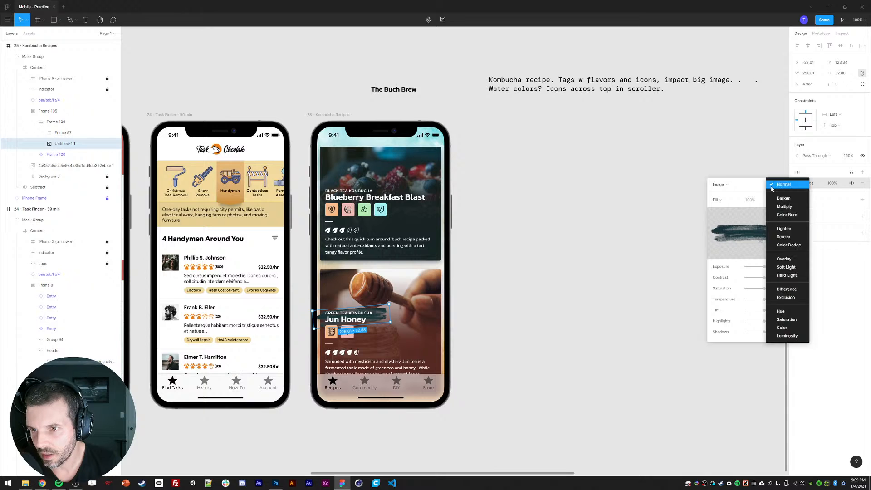
click(781, 207)
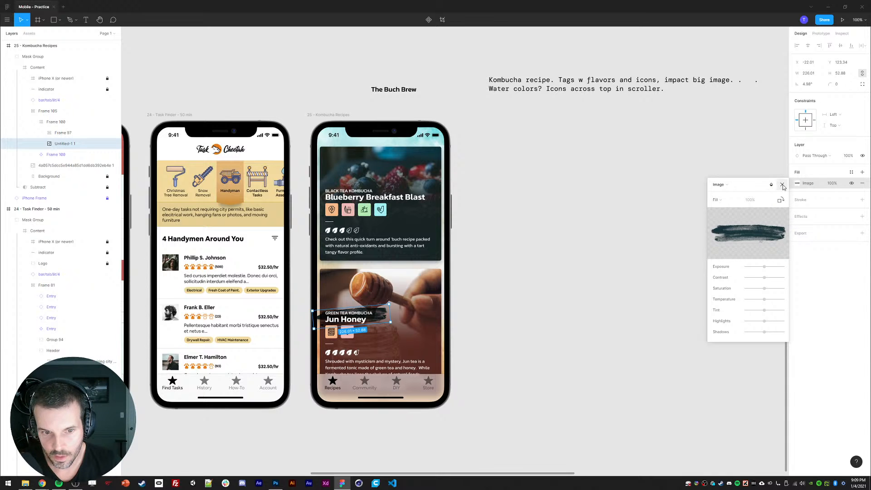
click(782, 185)
click(670, 254)
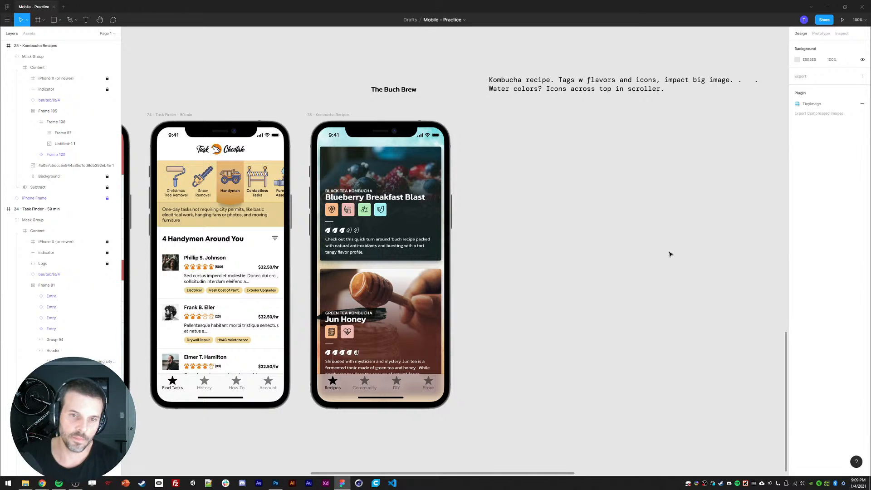
Step: Enlarge the stroke to about 357 × 84 and move it left to X -141, Y about 120
ctrl+click(382, 316)
mouse_move(391, 304)
mouse_down()
mouse_move(412, 298)
mouse_move(364, 316)
mouse_up()
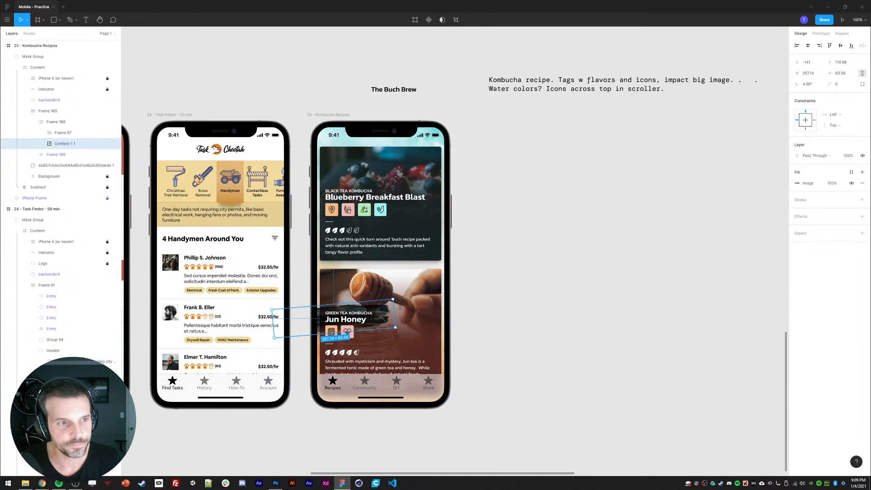
Step: Try to draw a new frame around the stroke area over the Jun Honey title
click(39, 23)
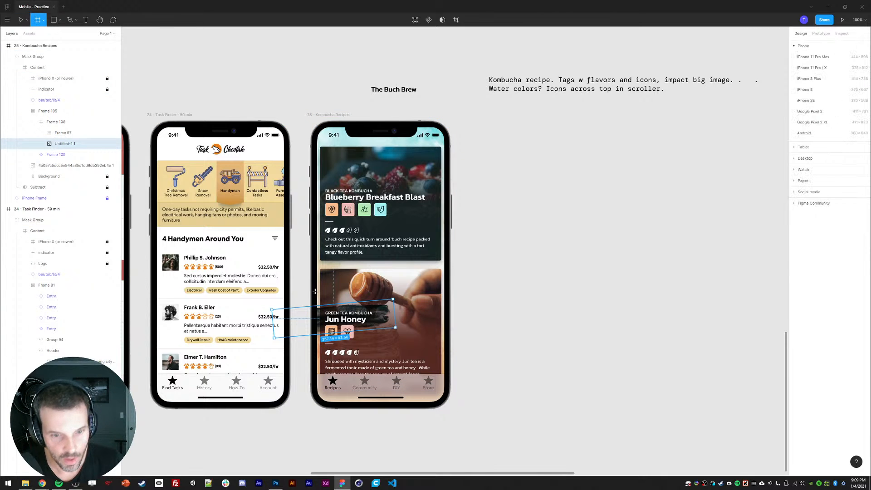
drag(320, 300, 395, 338)
key(ctrl+z)
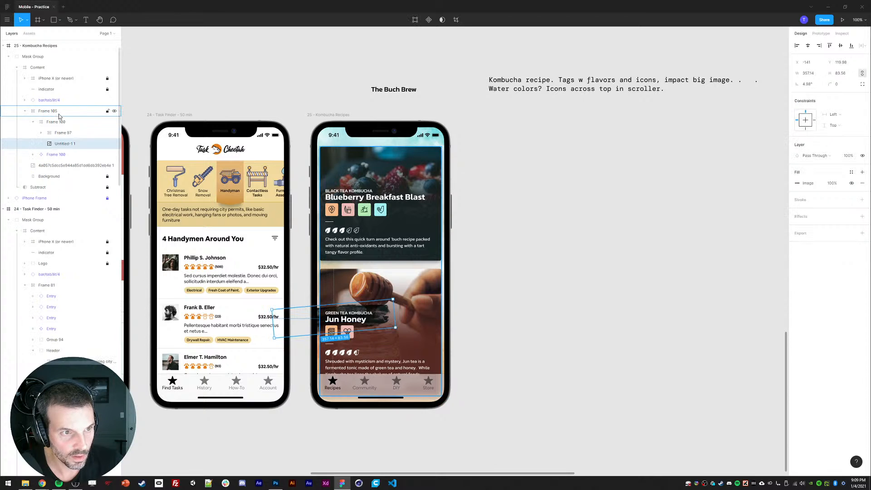
Step: Turn on Clip content for Frame 105, the frame holding both recipe cards
click(48, 111)
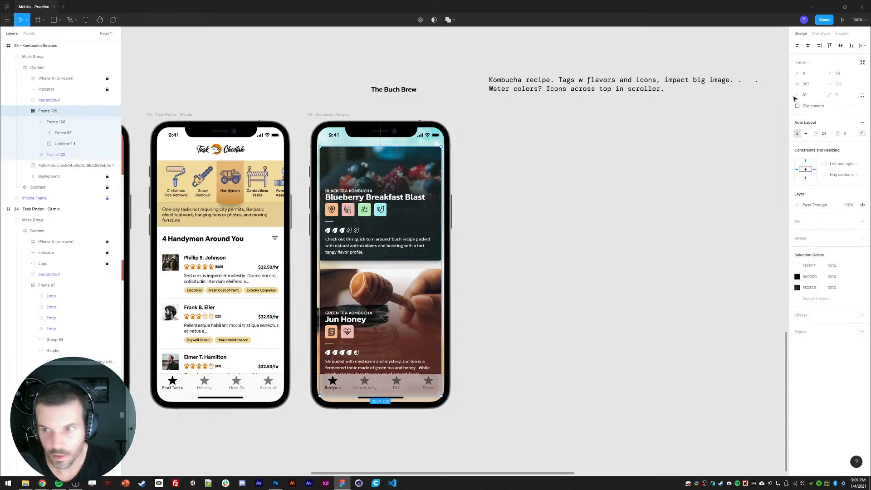
click(798, 106)
click(630, 302)
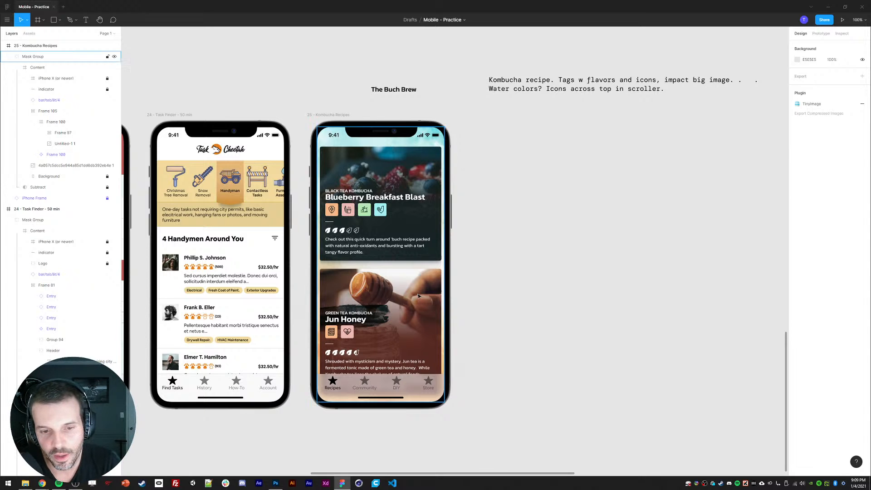
Step: Change the blend mode of the watercolor stroke's image fill to one giving a lighter teal look over the honey photo
ctrl+click(376, 320)
click(797, 183)
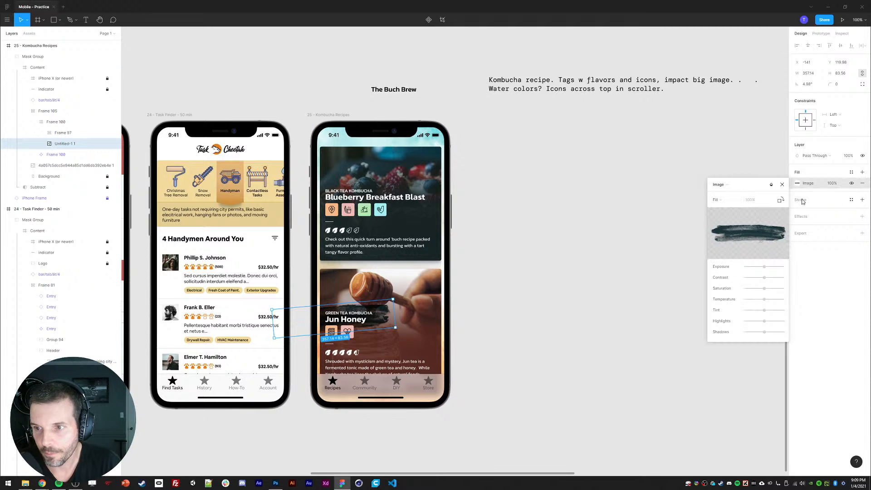
click(770, 185)
click(779, 194)
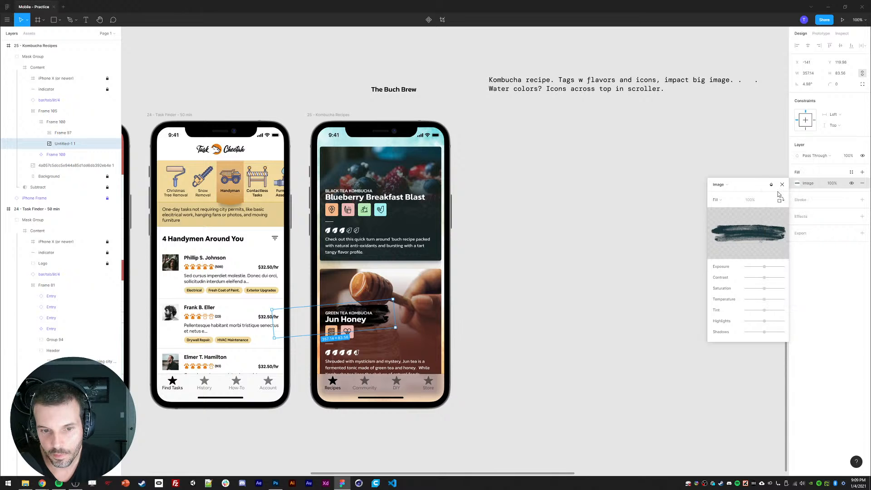
click(770, 185)
click(776, 172)
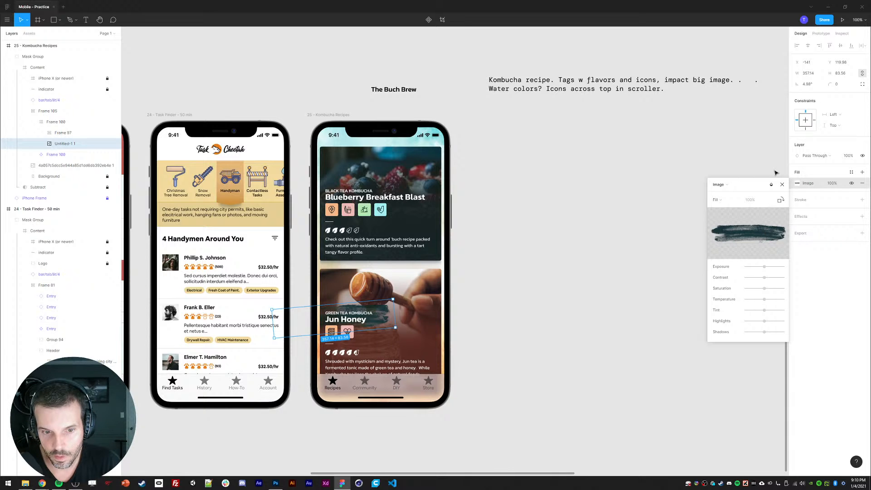
key(Escape)
key(Escape)
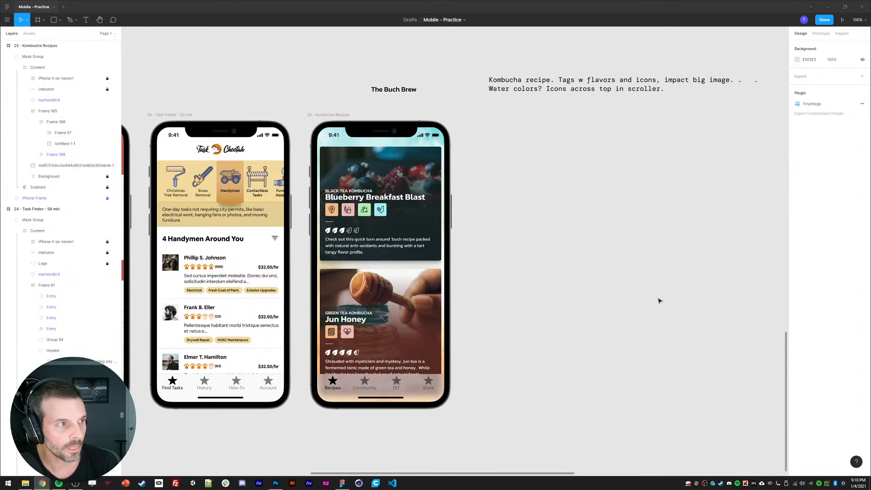
Step: Copy the Fireworks search bar from the Event Finder screen
click(611, 281)
drag(581, 280, 595, 316)
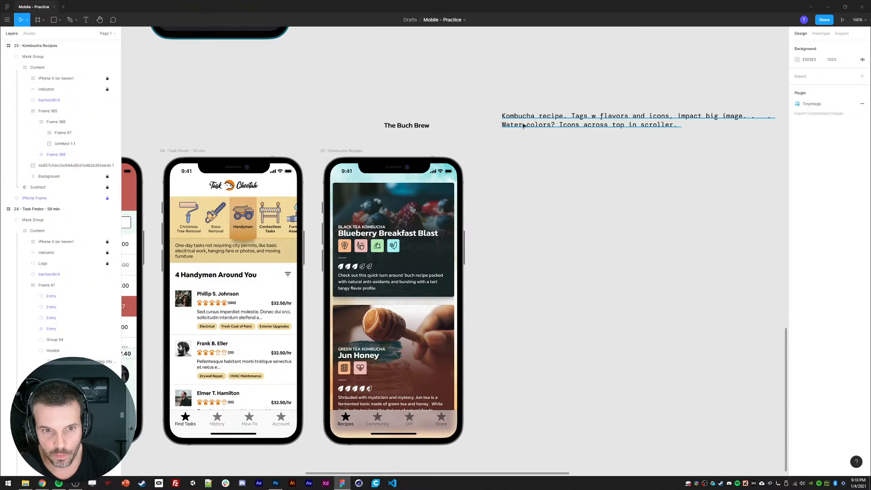
click(394, 205)
drag(150, 125, 453, 137)
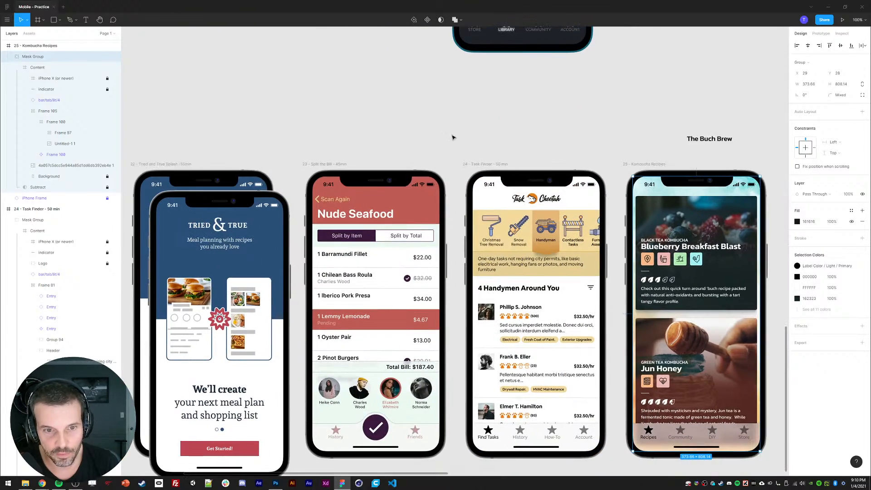
mouse_move(399, 131)
mouse_down()
mouse_move(451, 125)
mouse_move(673, 161)
mouse_move(684, 173)
mouse_up()
mouse_move(556, 43)
mouse_down()
mouse_move(453, 153)
mouse_move(425, 428)
mouse_up()
click(501, 128)
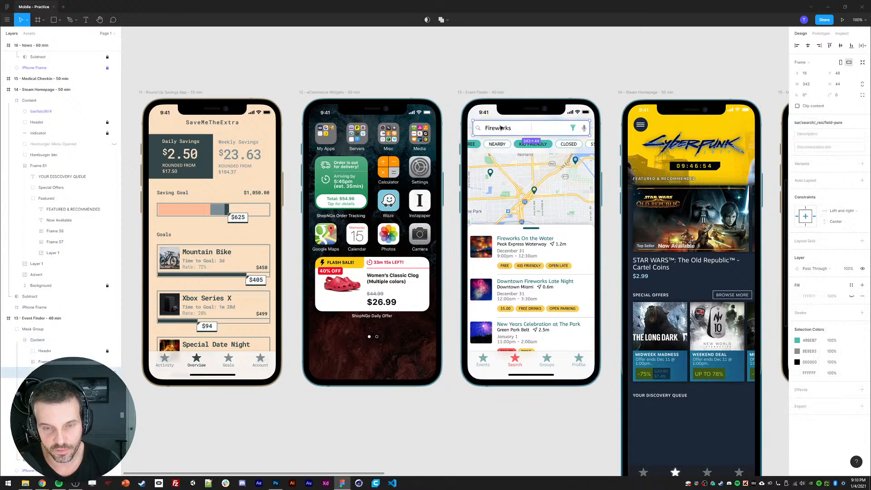
Step: Paste the search bar into the Kombucha Recipes content just above the tab bar layer and move it down to Y 58
drag(550, 301, 344, 79)
drag(516, 299, 334, 4)
double_click(440, 147)
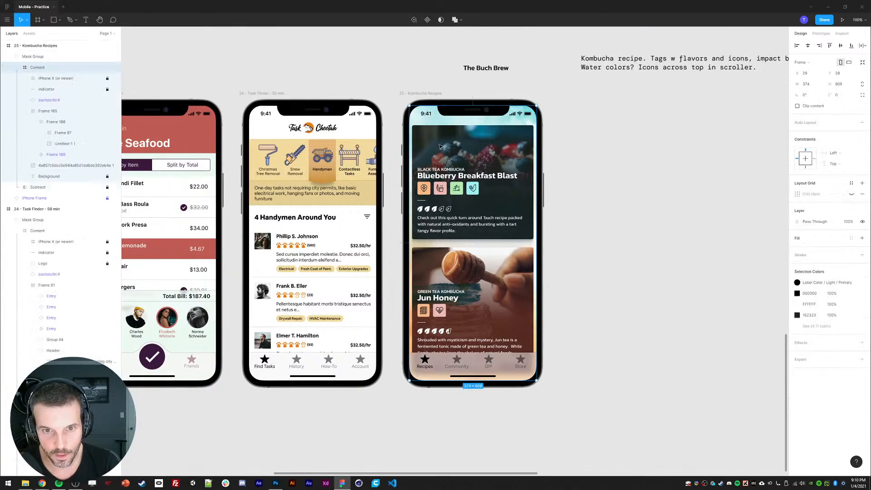
double_click(440, 147)
click(24, 111)
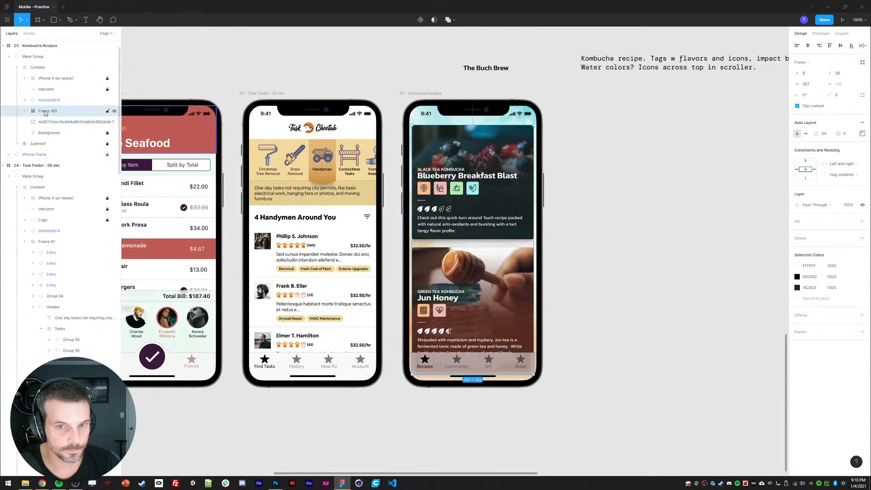
key(ctrl+v)
key(ctrl+z)
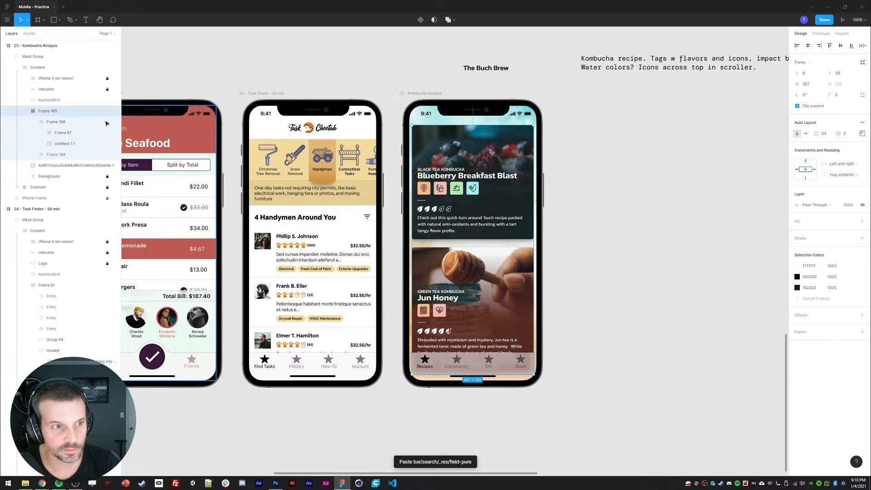
click(46, 100)
key(ctrl+v)
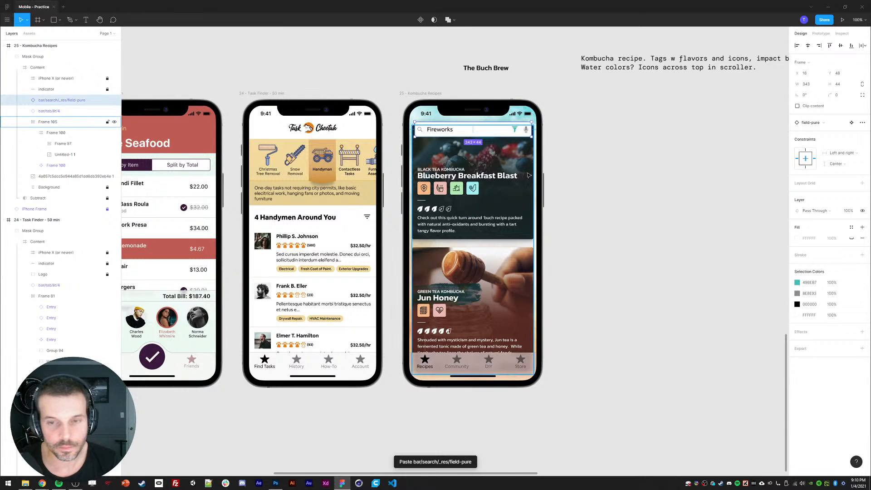
key(shift+Down)
key(Down)
key(Down)
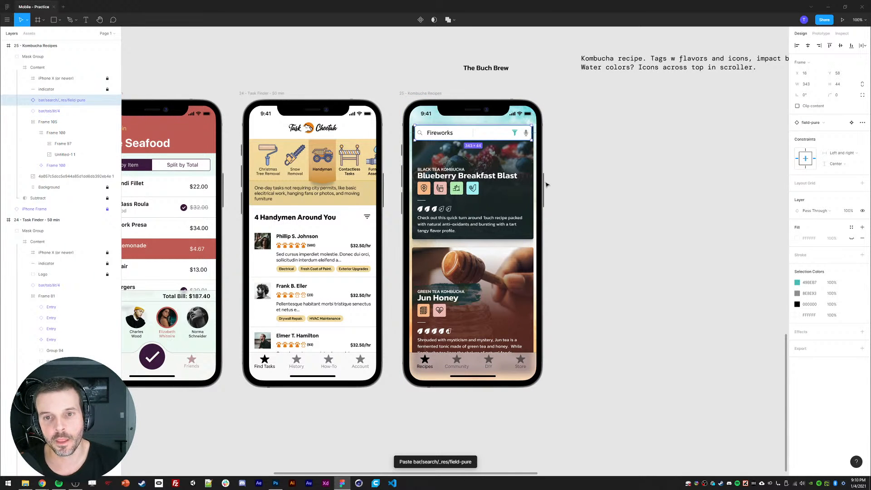
Step: Move the search bar left to X 8 and set its width to 359
click(610, 167)
ctrl+click(442, 136)
click(391, 60)
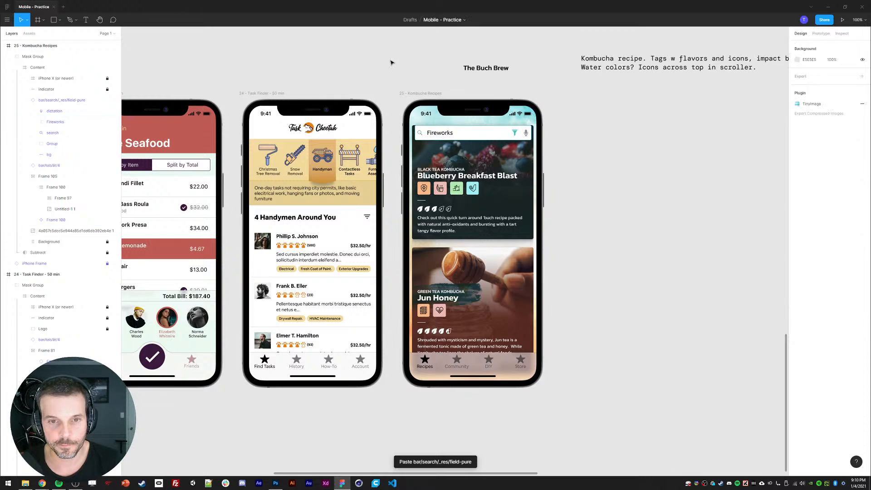
double_click(425, 136)
double_click(425, 135)
key(Left)
key(Left)
key(Left)
key(Left)
key(Left)
key(Left)
key(Left)
key(Left)
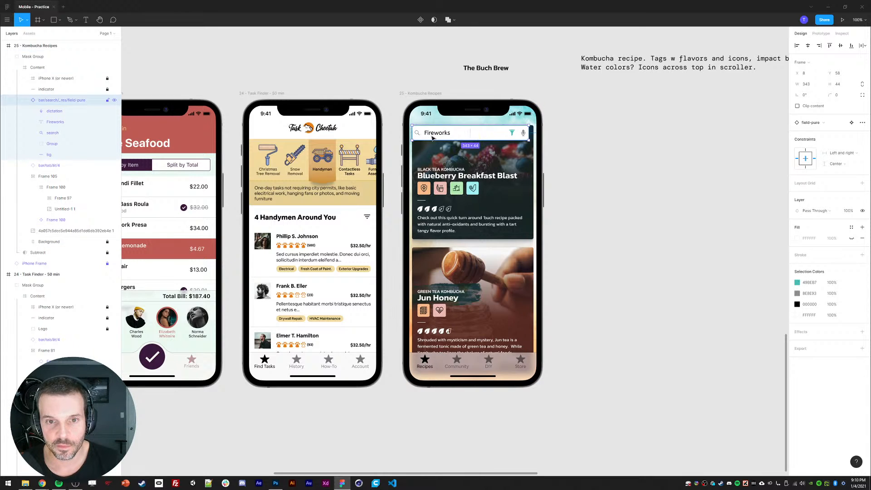
click(808, 84)
text(359)
key(Return)
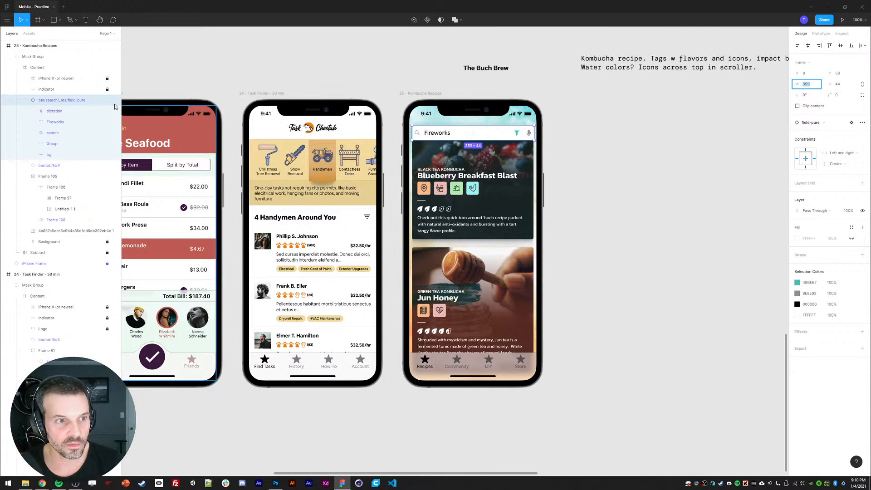
Step: Apply the Blueberry card description's text properties to the Fireworks search text and set its fill to black
double_click(438, 133)
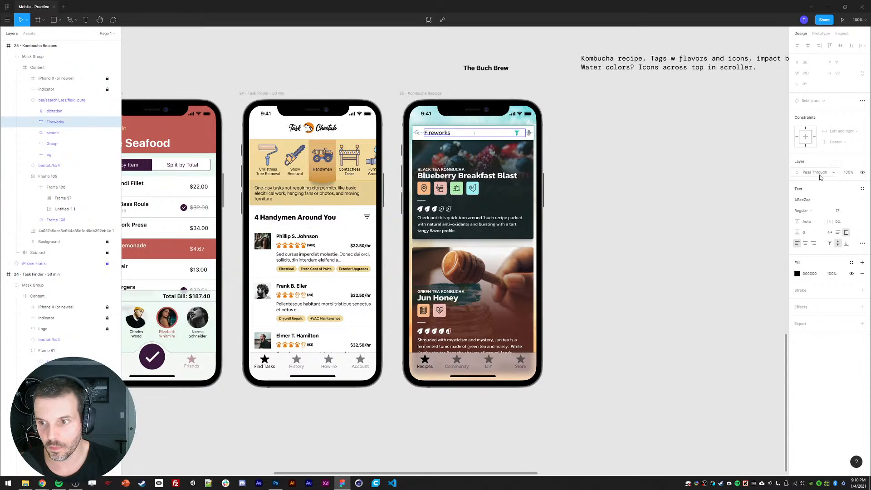
click(446, 178)
click(439, 220)
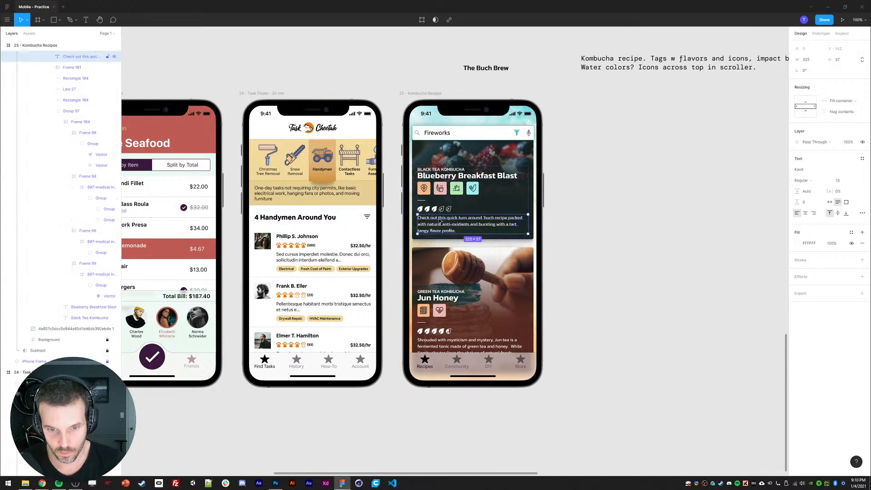
key(ctrl+alt+c)
double_click(443, 133)
key(ctrl+alt+v)
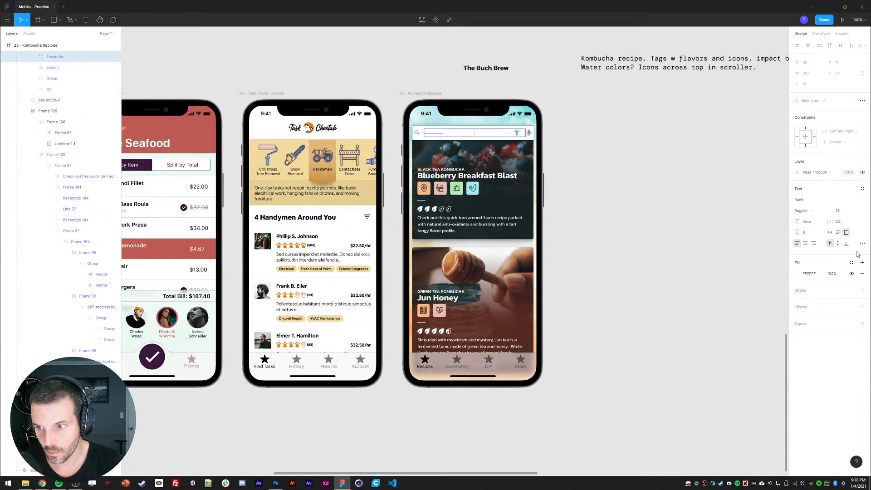
click(798, 275)
drag(741, 328, 691, 401)
click(642, 148)
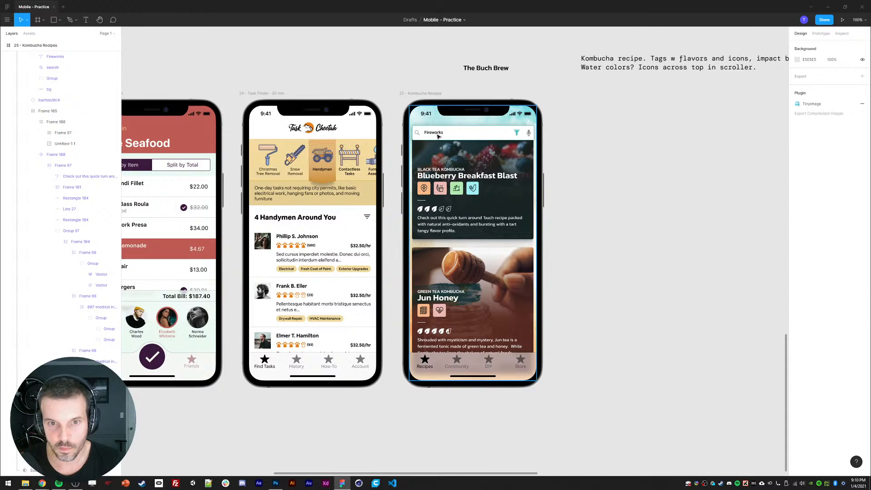
Step: Replace the search text with "Search for Kombucha..." and set its opacity to 50%
double_click(438, 134)
text(Search for Komb)
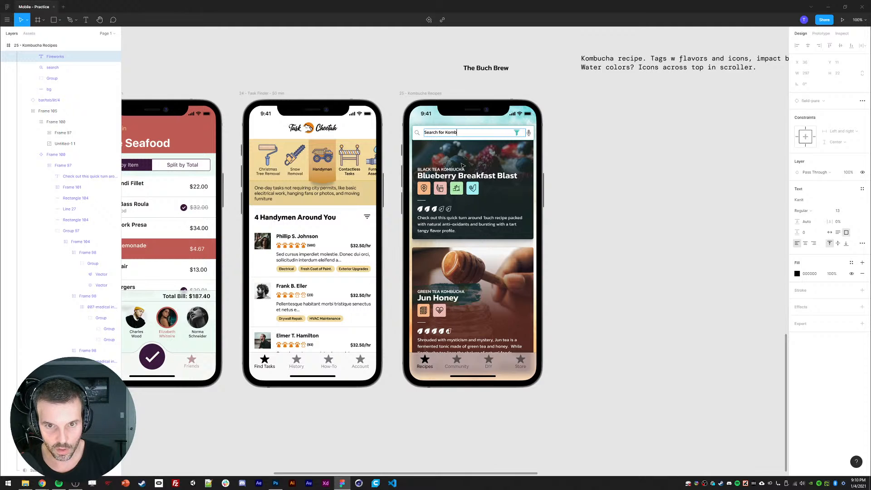
text(ucha...)
click(727, 204)
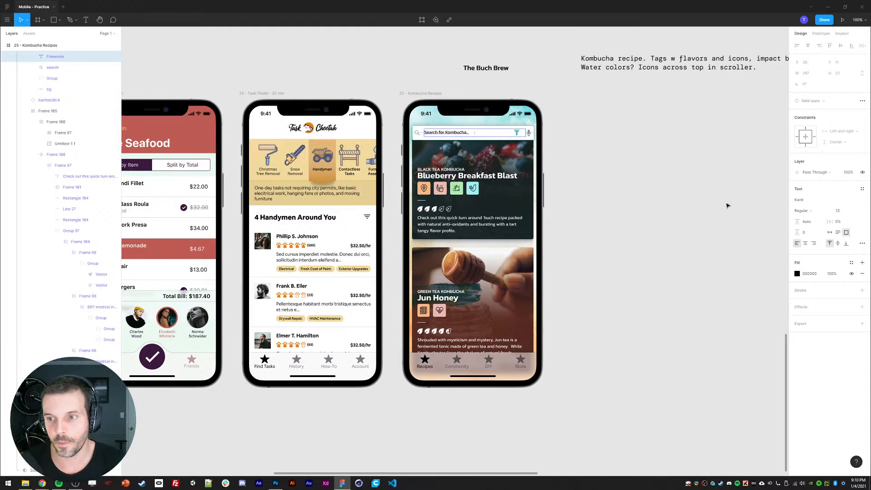
key(5)
click(588, 170)
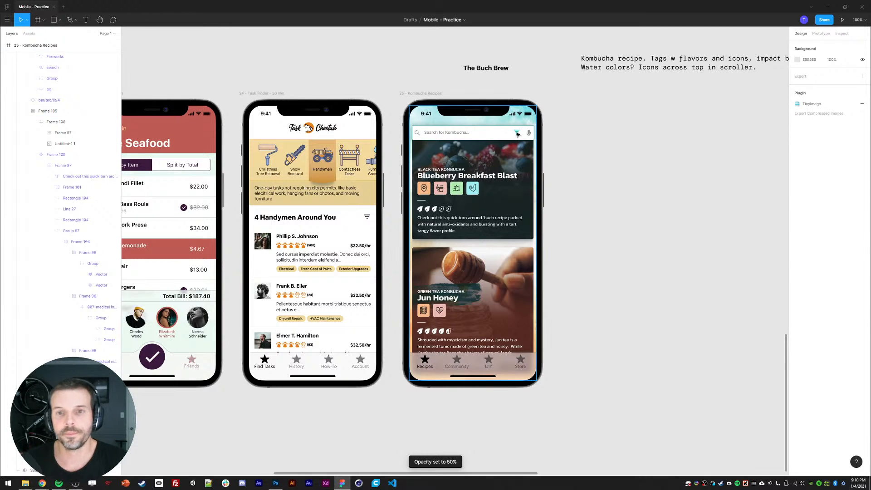
Step: Remove the drop shadow from the search bar's background and recolor its stroke with an orange sampled from the canvas
click(518, 134)
ctrl+click(497, 135)
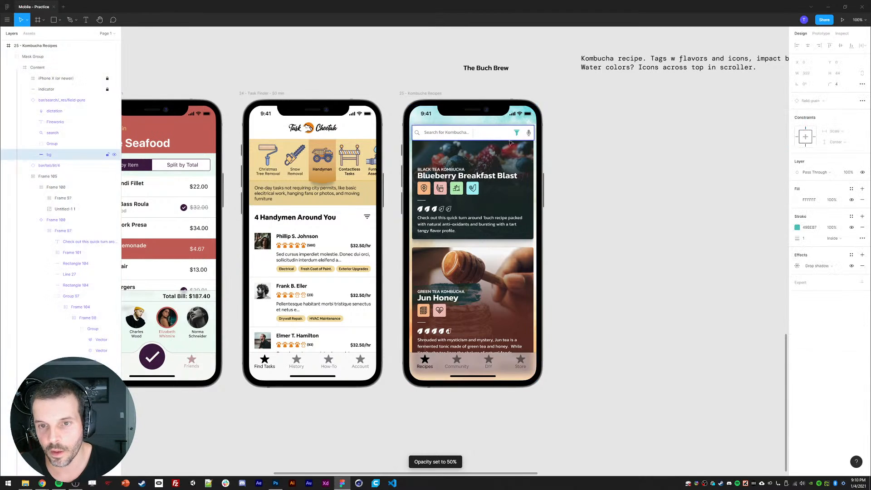
click(863, 266)
click(797, 227)
click(717, 330)
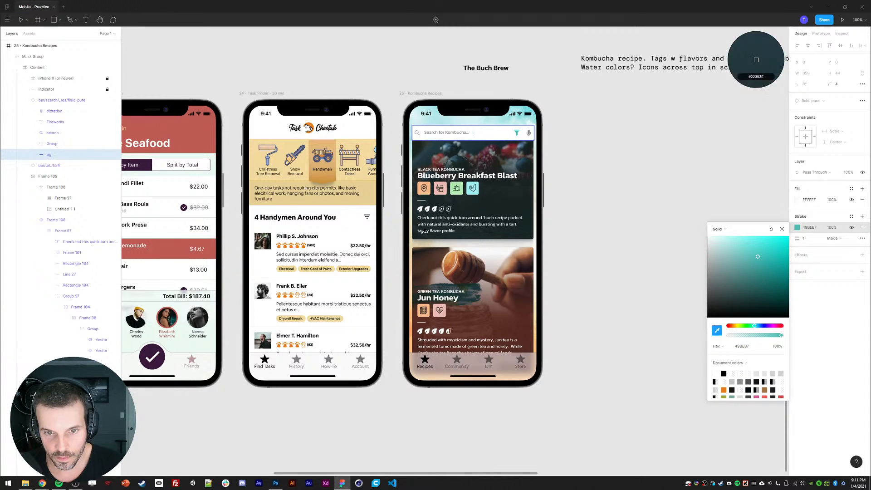
click(411, 331)
click(661, 205)
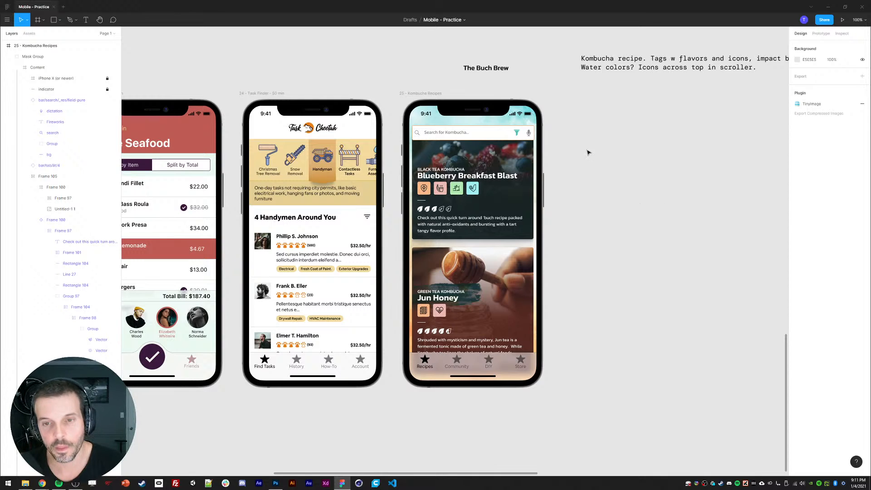
Step: Paste a copy of the tab bar's blurred background directly above Frame 105 in layer order and reduce its height to about 46
click(498, 137)
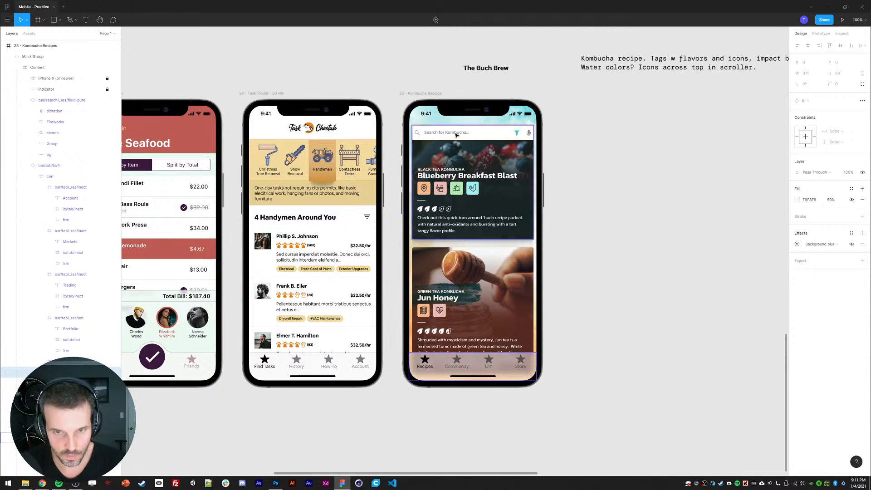
ctrl+click(490, 134)
click(25, 100)
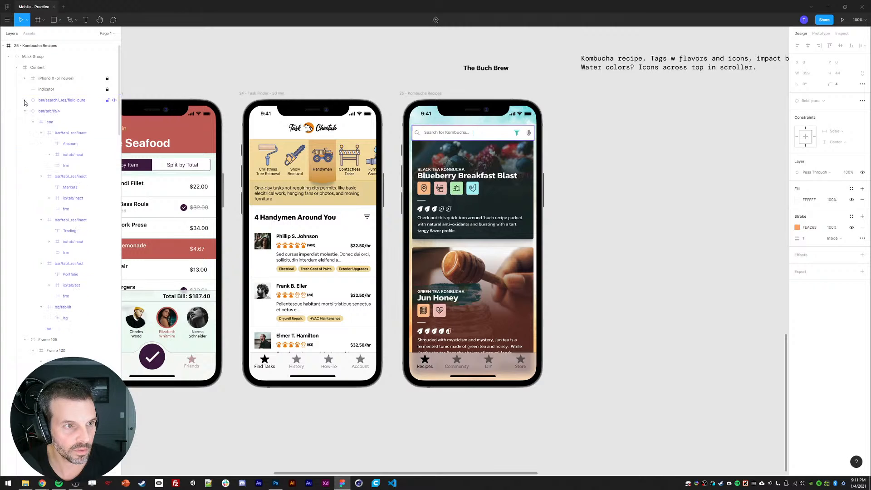
click(32, 112)
click(25, 111)
key(ctrl+v)
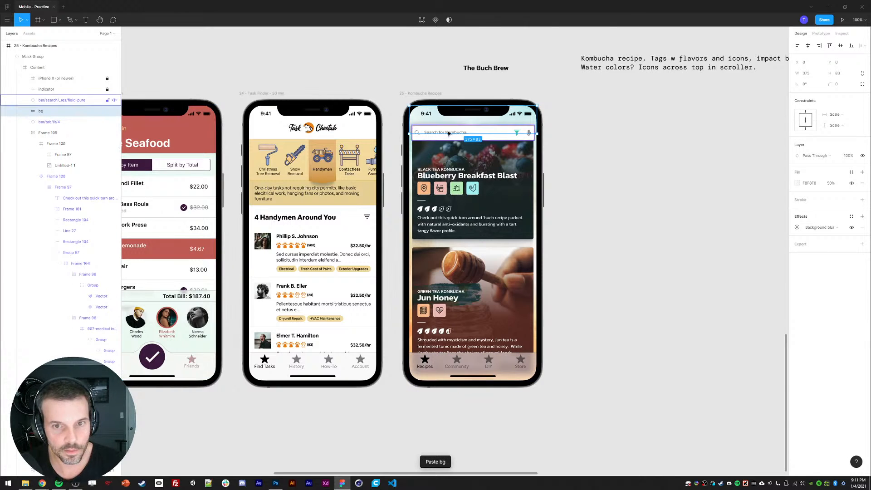
drag(44, 114, 48, 128)
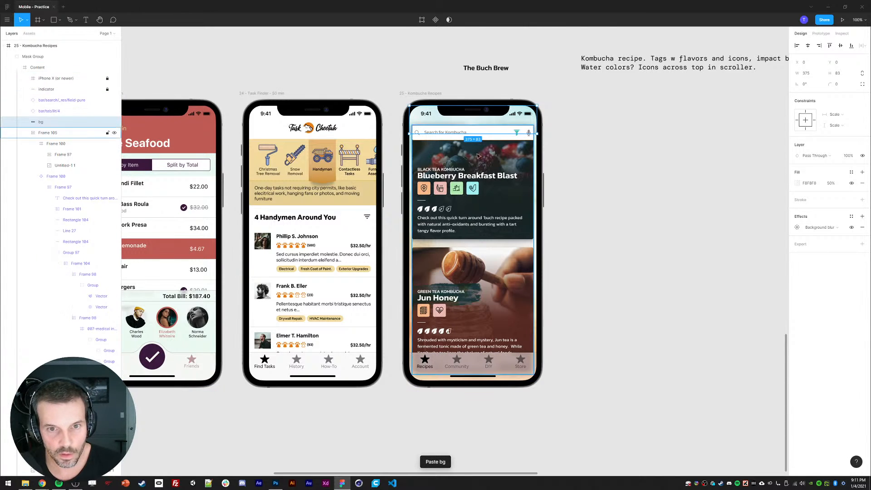
drag(465, 134, 450, 121)
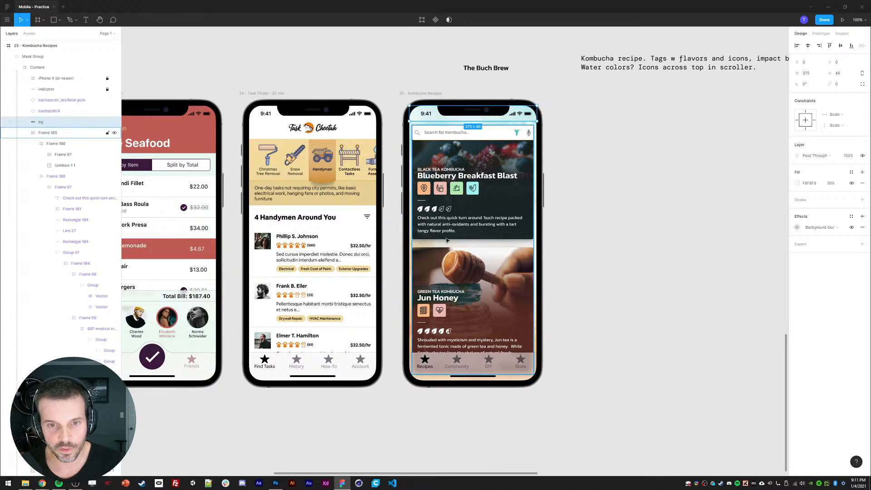
Step: Collapse the nested layers of both recipe cards inside Frame 105
click(431, 232)
double_click(437, 303)
double_click(436, 303)
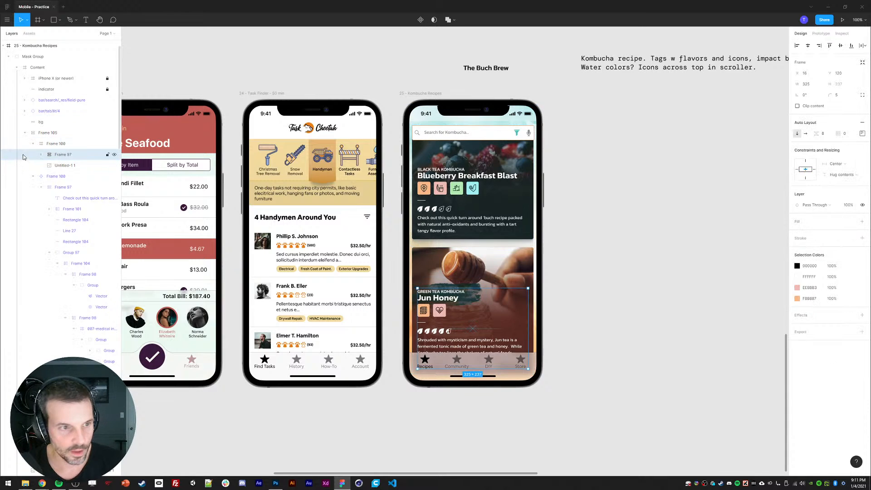
click(33, 144)
click(33, 154)
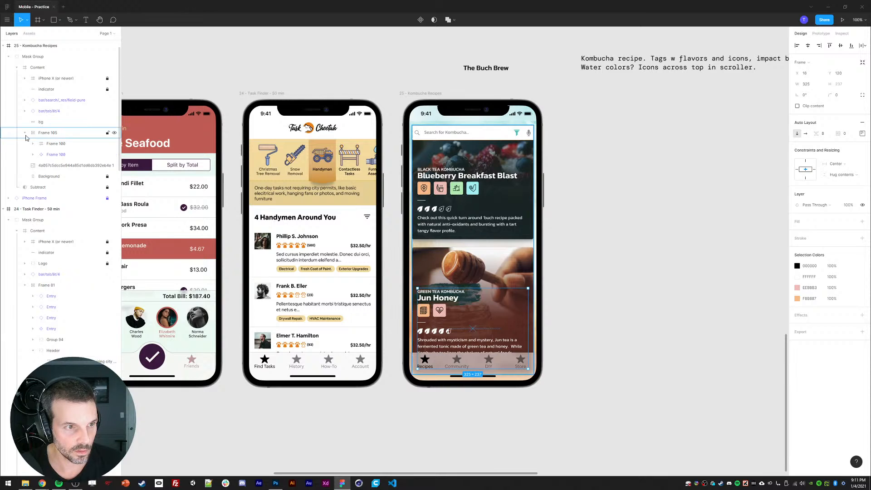
click(26, 134)
click(26, 132)
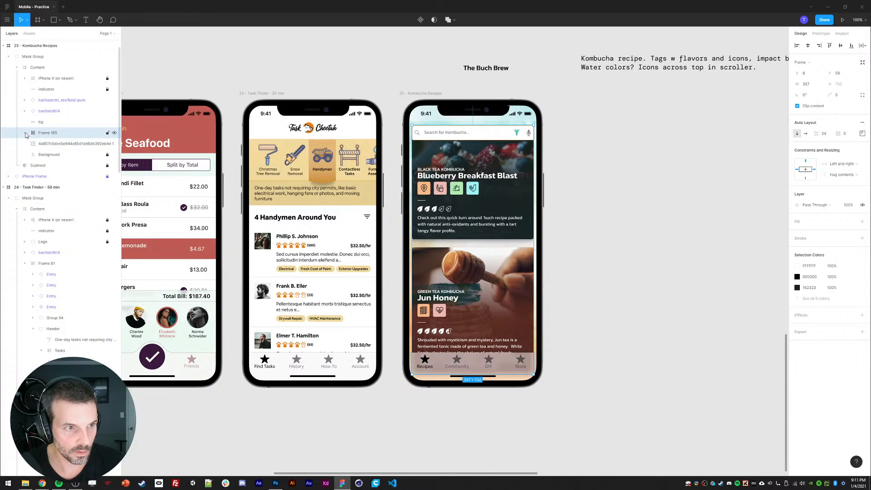
click(25, 133)
Step: Duplicate the Jun Honey card and place the copy above the Blueberry Breakfast Blast card in Frame 105's stack
click(52, 144)
click(47, 166)
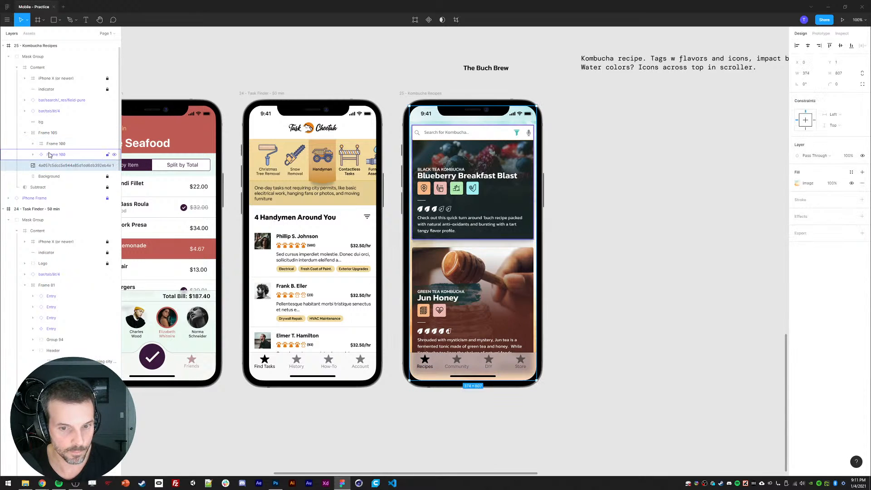
click(50, 155)
click(52, 145)
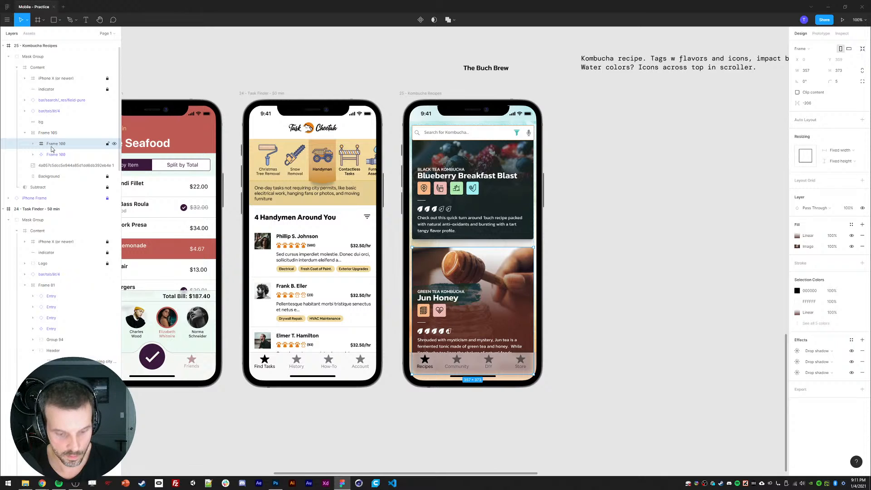
key(ctrl+d)
drag(53, 144, 54, 170)
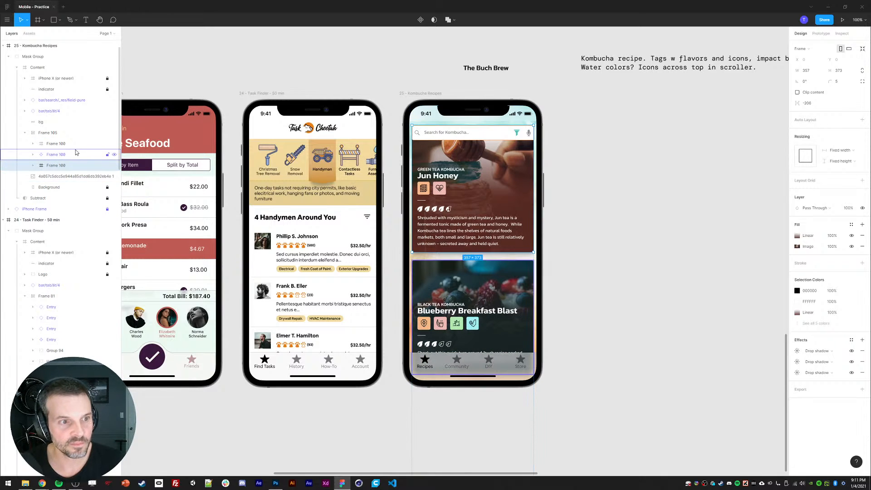
Step: Move the card stack Frame 105 up to Y -230 so the phone screen shows a mid-scroll position
click(46, 134)
key(shift+Up)
key(shift+Up)
key(shift+Up)
key(shift+Up)
key(shift+Up)
key(shift+Up)
key(shift+Up)
key(shift+Up)
key(shift+Up)
key(shift+Up)
key(shift+Up)
key(shift+Up)
key(shift+Up)
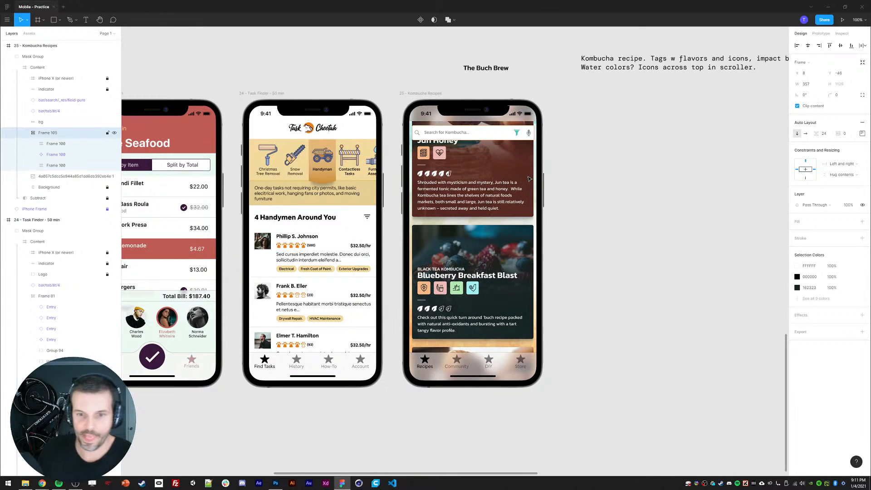
key(shift+Up)
key(shift+Up)
key(shift+Up)
key(shift+Up)
key(shift+Up)
key(shift+Up)
key(shift+Up)
key(shift+Up)
key(shift+Up)
key(shift+Up)
key(shift+Up)
key(shift+Up)
key(shift+Up)
key(shift+Up)
key(shift+Up)
key(shift+Up)
key(shift+Up)
key(shift+Up)
key(shift+Up)
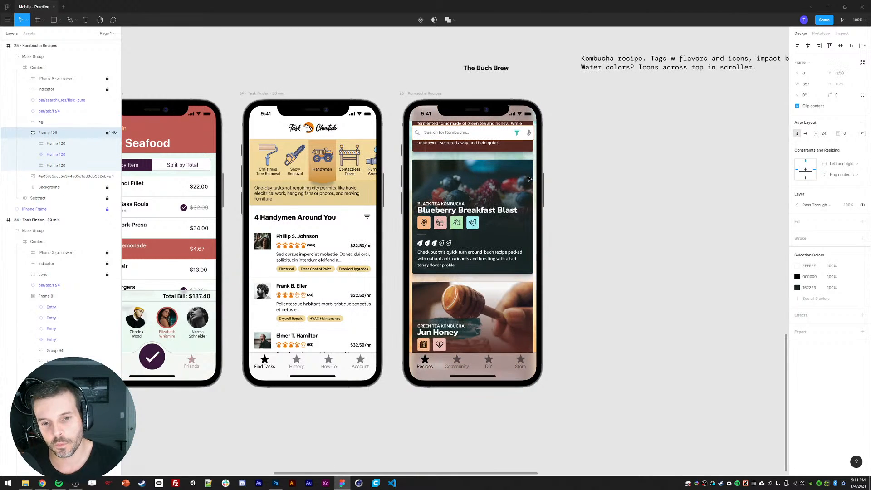
key(Down)
key(Down)
key(Down)
key(Down)
key(Down)
key(Down)
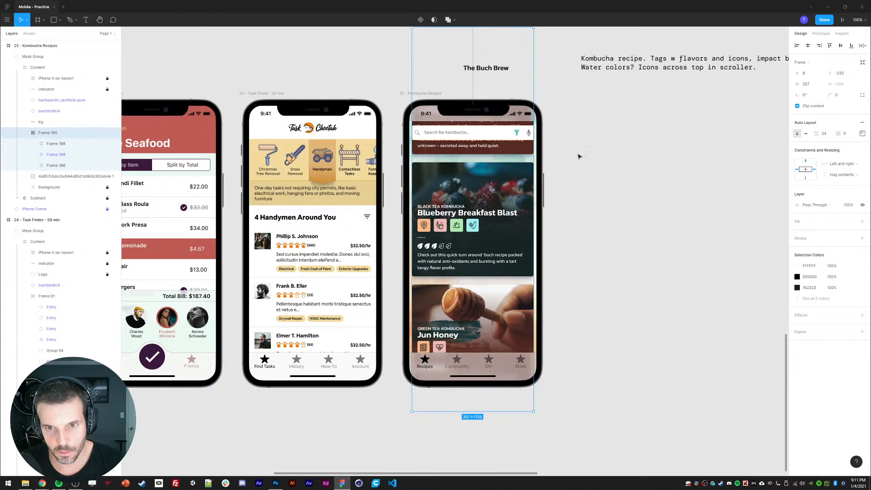
click(625, 190)
Step: Increase the height of the blurred background behind the status bar and search field to 112
ctrl+click(422, 119)
key(Delete)
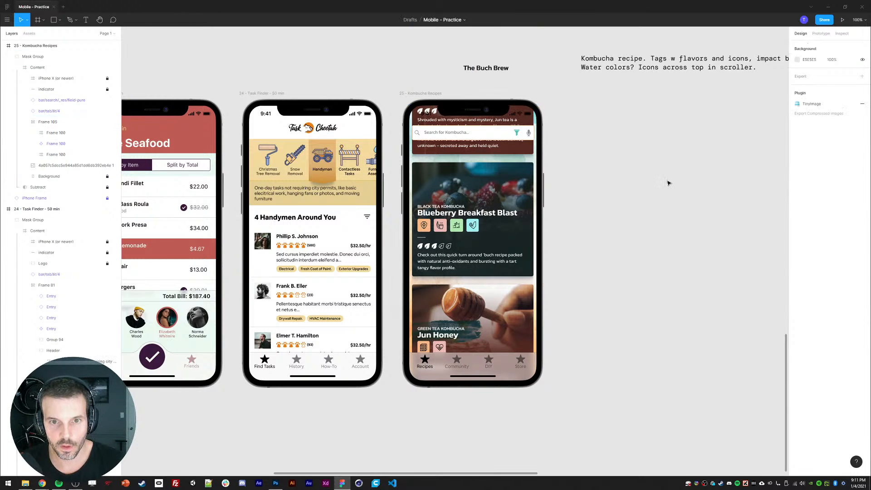
key(ctrl+z)
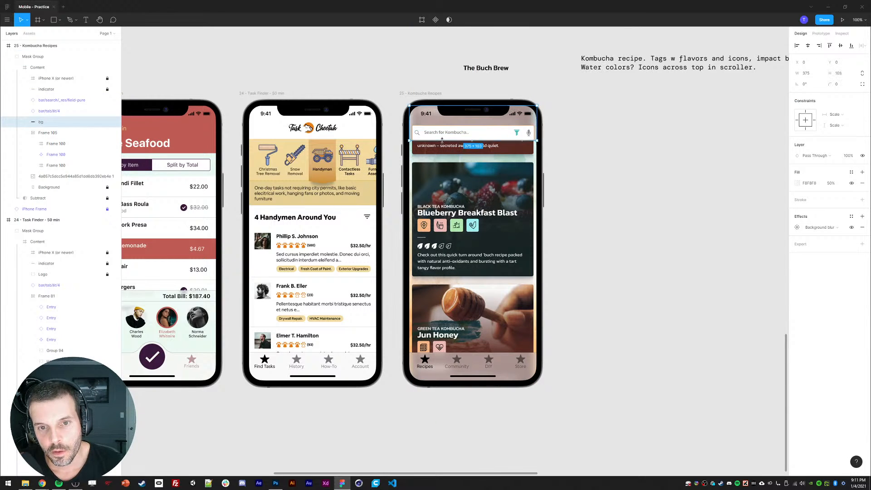
drag(440, 141, 439, 144)
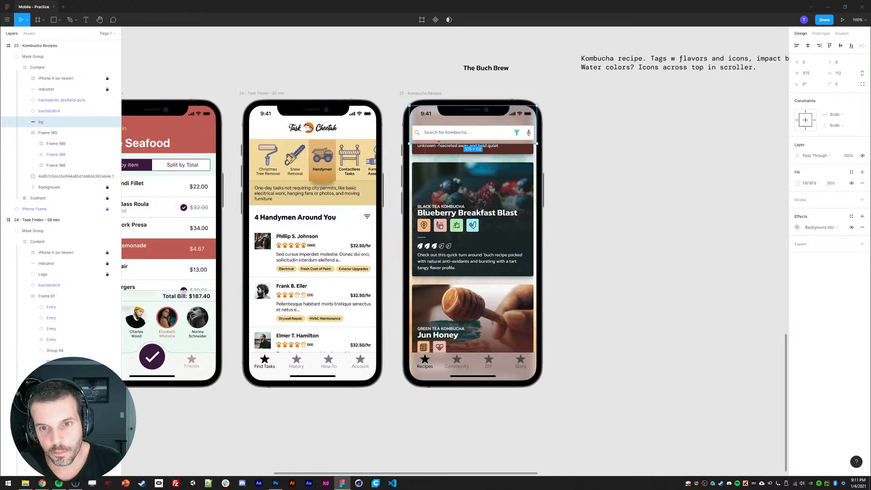
click(623, 201)
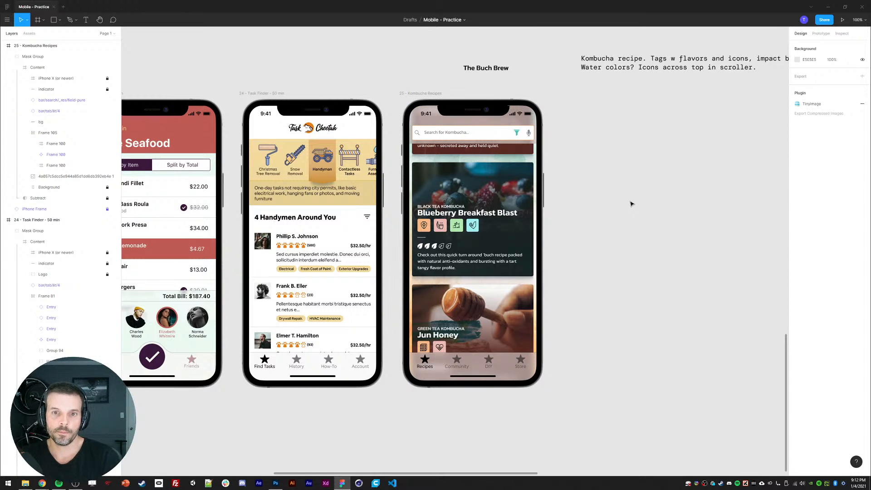
Step: Detach the search bar instance from its component
ctrl+click(417, 133)
click(53, 133)
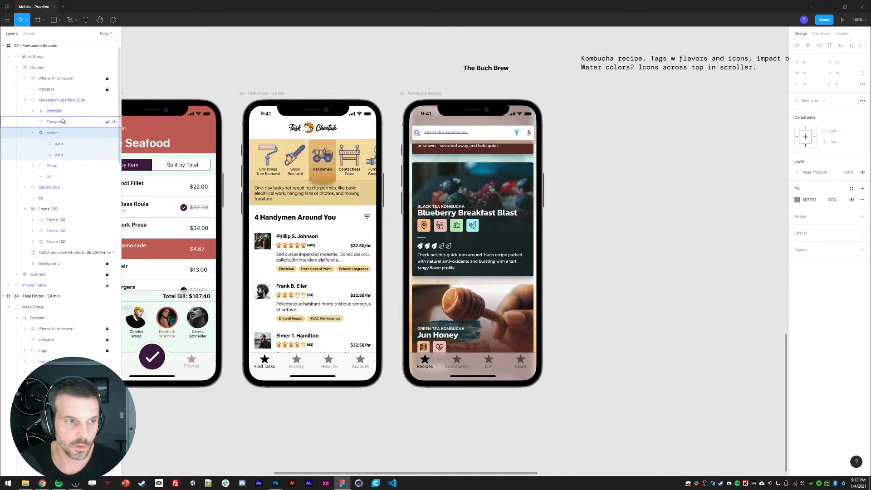
click(54, 100)
right_click(56, 100)
mouse_move(92, 238)
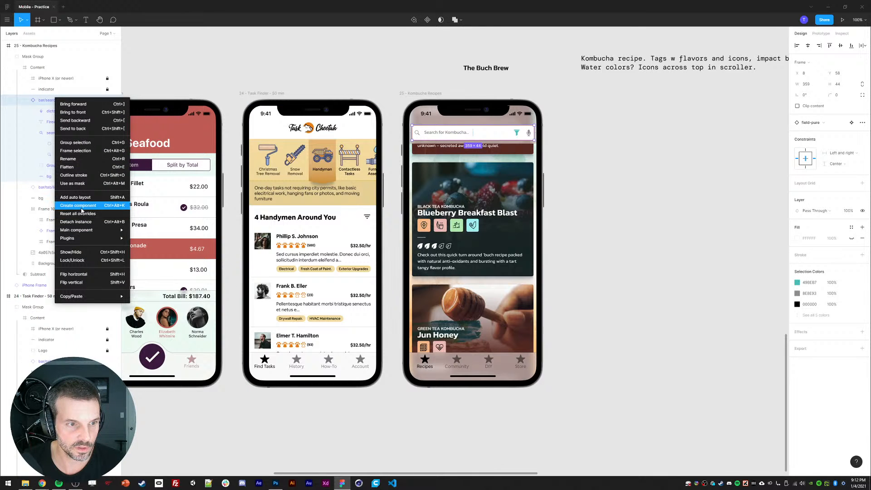
click(77, 221)
Step: Recolor the filter icon in the search bar with a dark color sampled from the Blueberry Breakfast Blast card
click(52, 132)
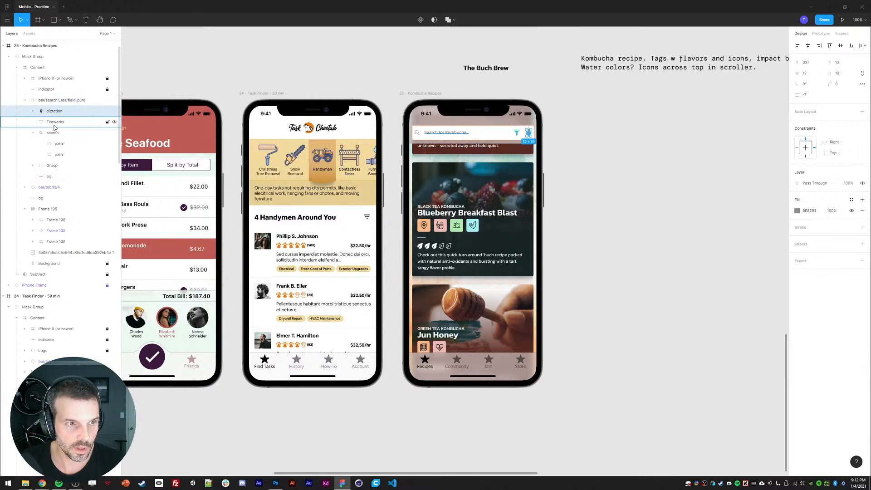
click(463, 133)
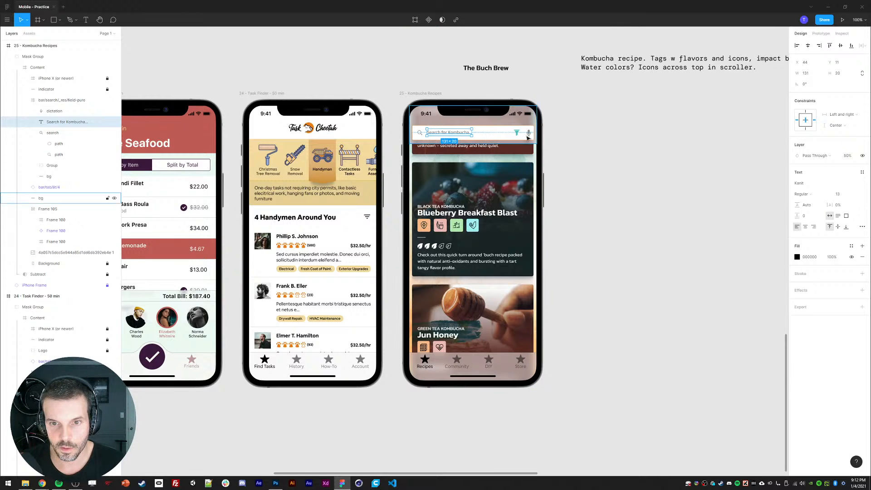
click(518, 133)
key(i)
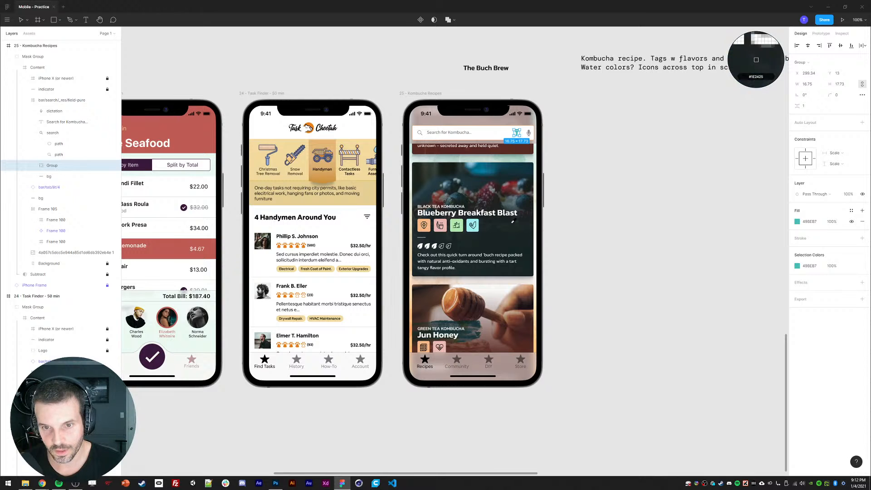
click(755, 59)
click(653, 232)
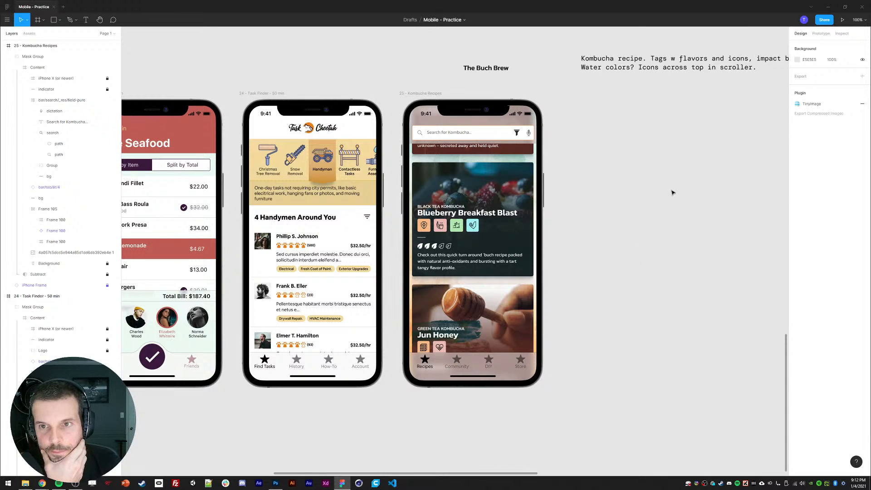
Step: Delete the "The Buch Brew" text and the kombucha recipe notes from the canvas above the phone mockup
scroll(635, 177, right, 2)
scroll(635, 177, up, 1)
click(486, 68)
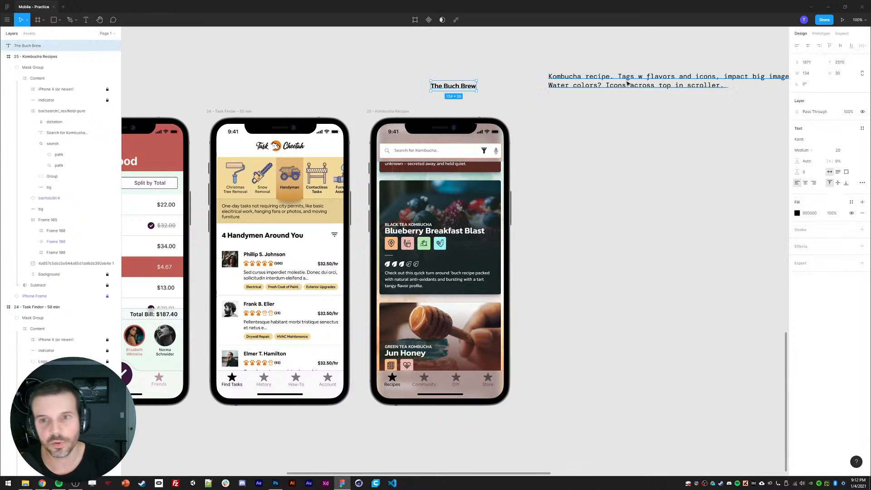
key(Delete)
click(609, 82)
key(Delete)
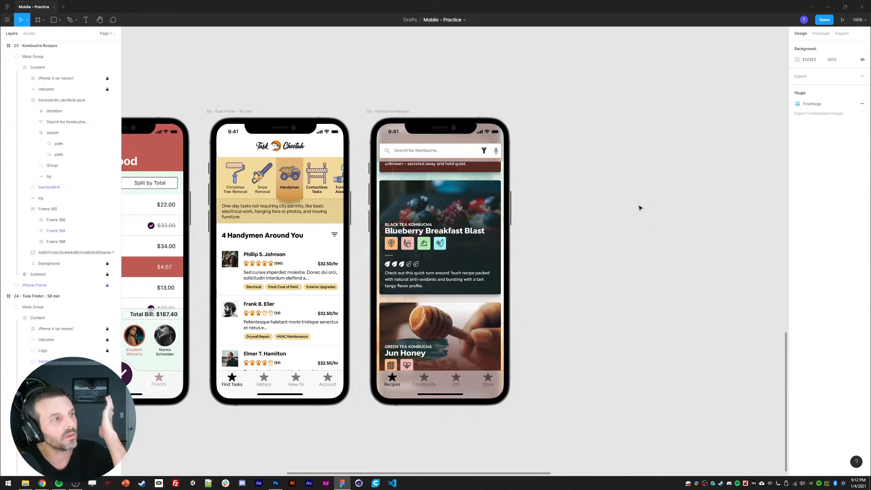
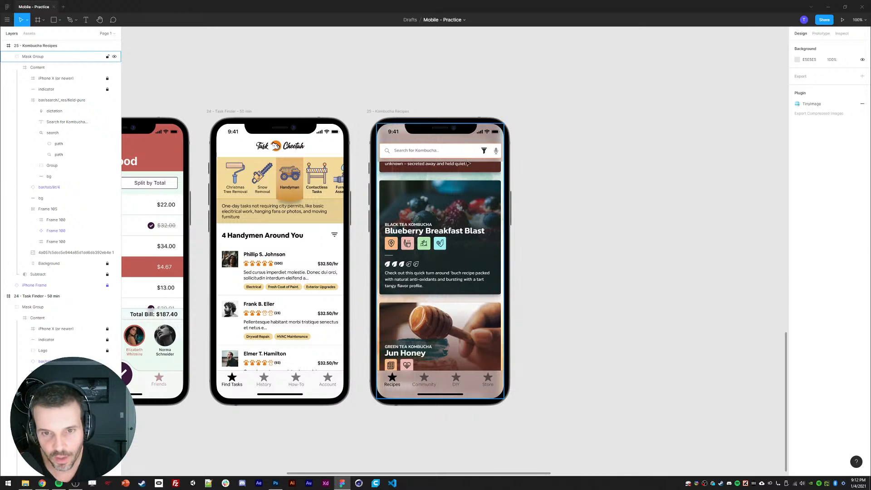
Step: Collapse the nested layers of the search bar and of Frame 105
ctrl+click(454, 153)
click(764, 219)
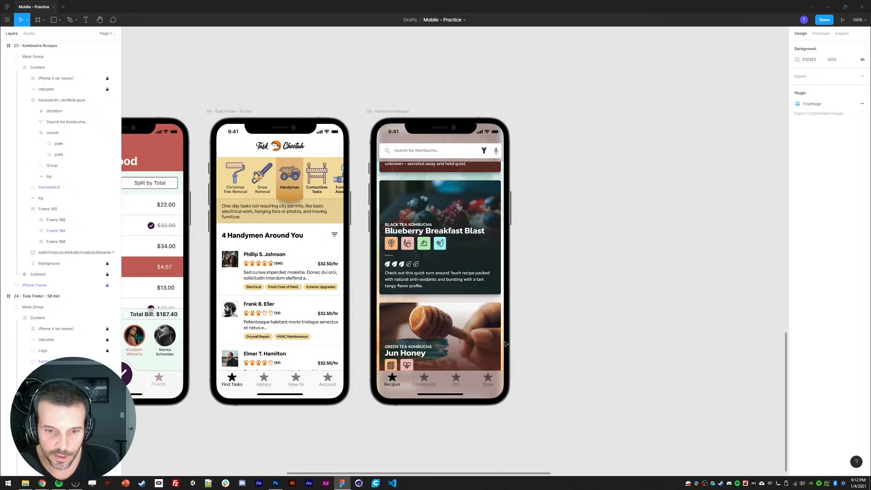
click(469, 256)
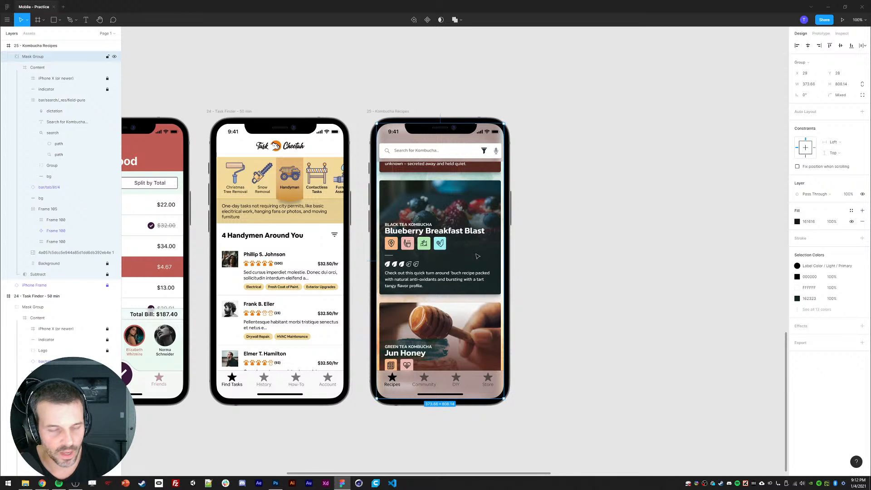
click(24, 99)
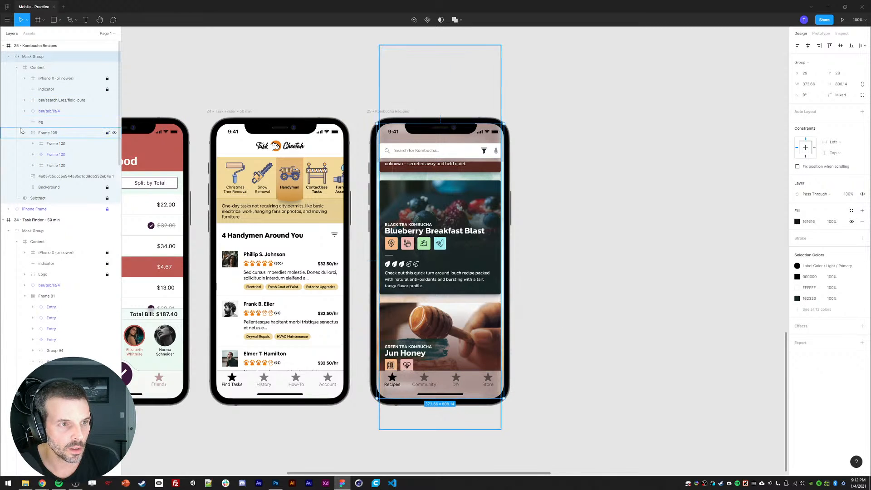
click(20, 131)
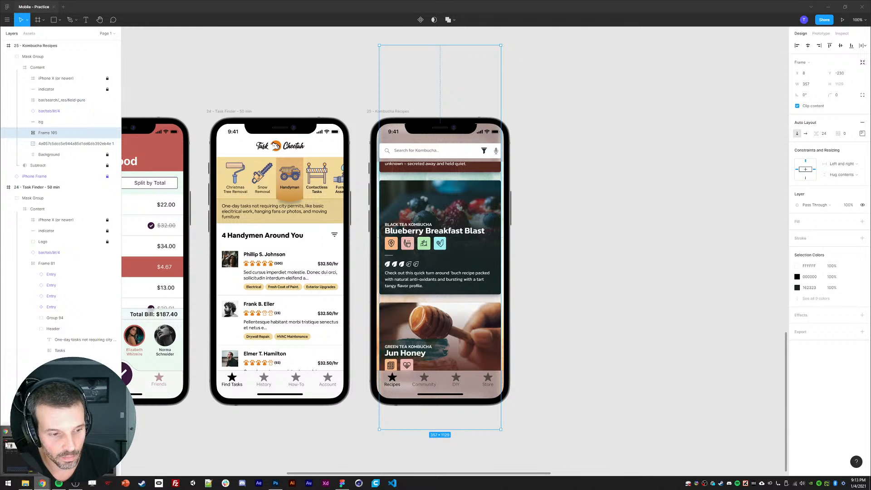
Step: Switch to the Daily UI Exercise ! checklist in Notion in Chrome, check off Kombucha recipe, and return to Figma
mouse_move(75, 447)
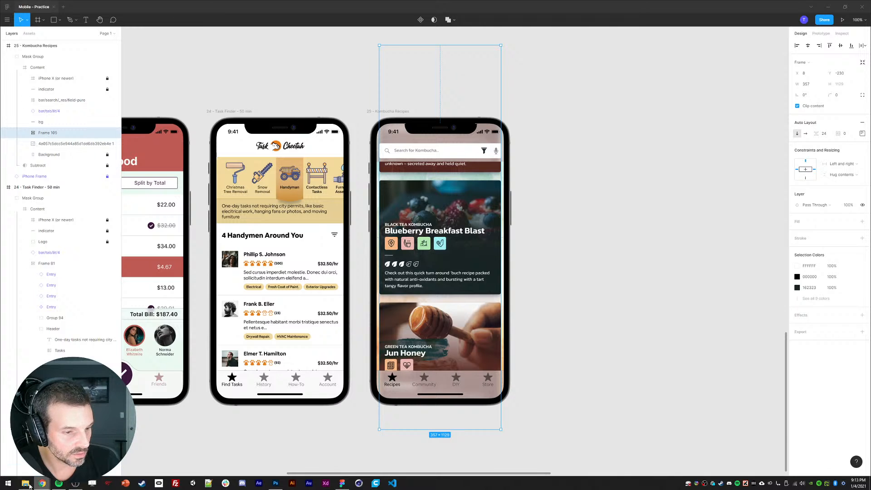
mouse_move(42, 483)
click(73, 448)
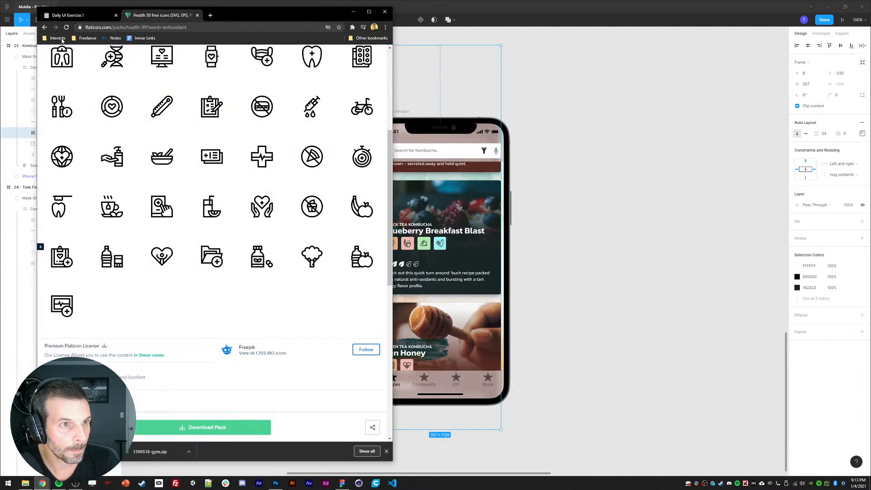
click(69, 15)
drag(136, 291, 230, 305)
click(180, 290)
key(BackSpace)
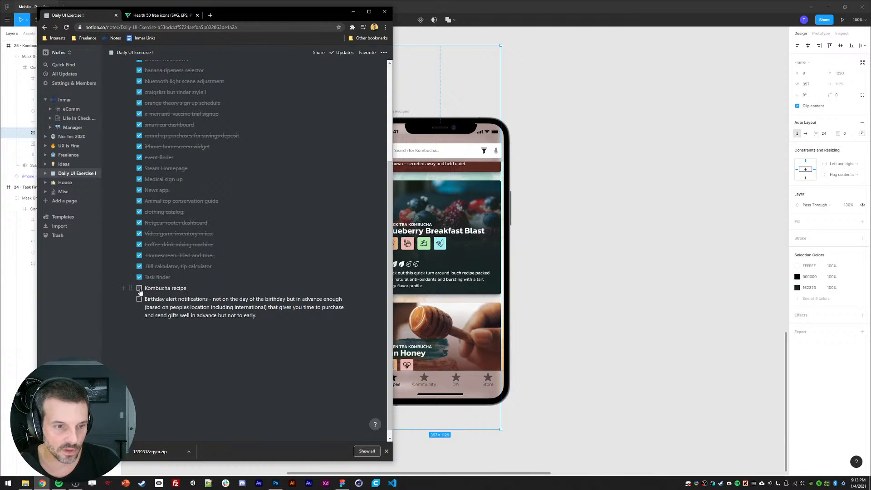
click(140, 288)
scroll(192, 289, up, 3)
scroll(193, 289, down, 5)
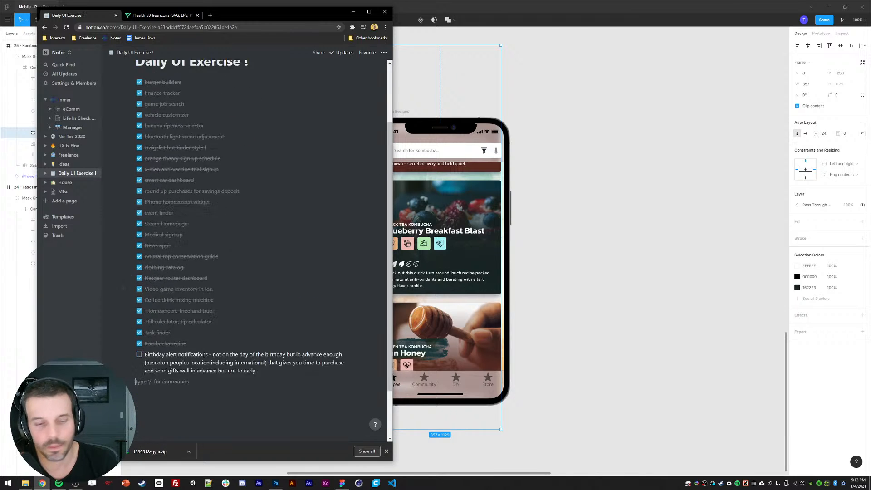
click(612, 222)
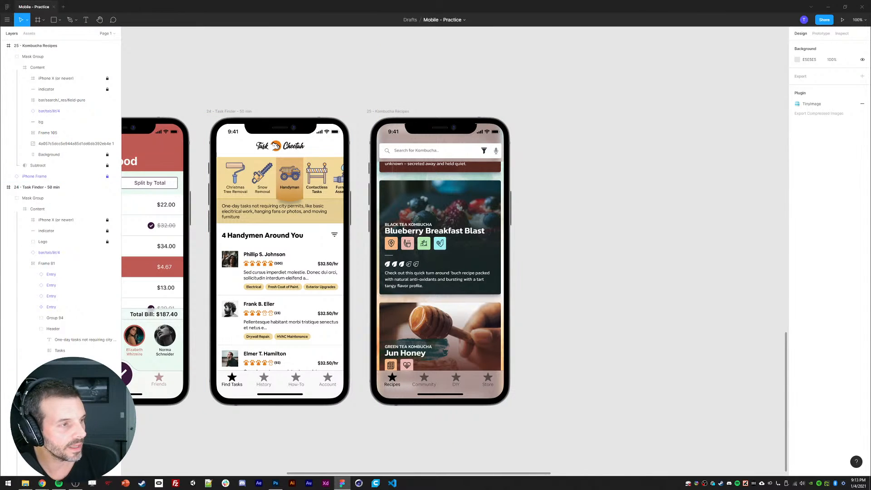
key(alt+Tab)
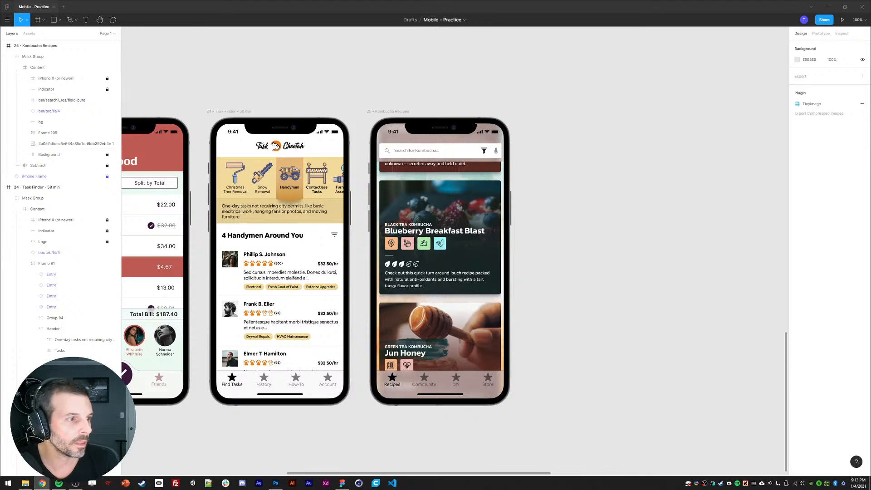